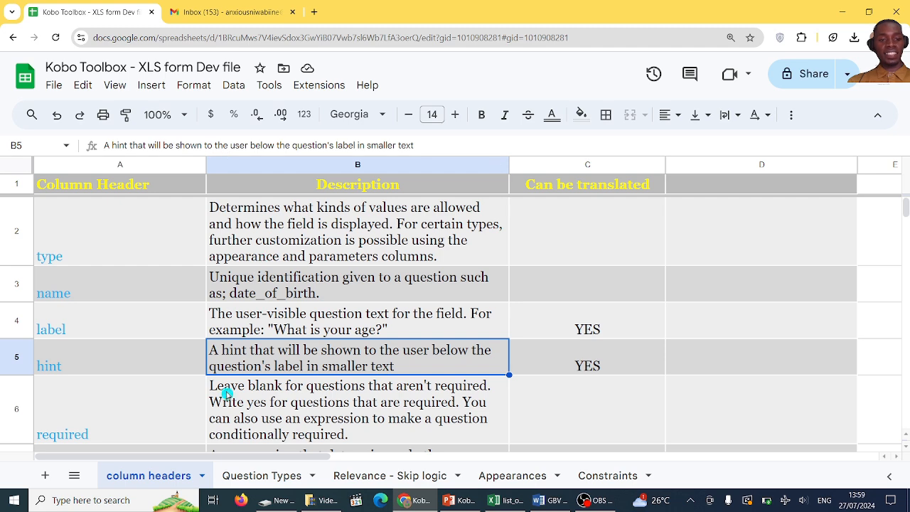
Step: Review the data types on the Question Types sheet and the example expressions on the Relevance - Skip logic sheet
left_click(259, 477)
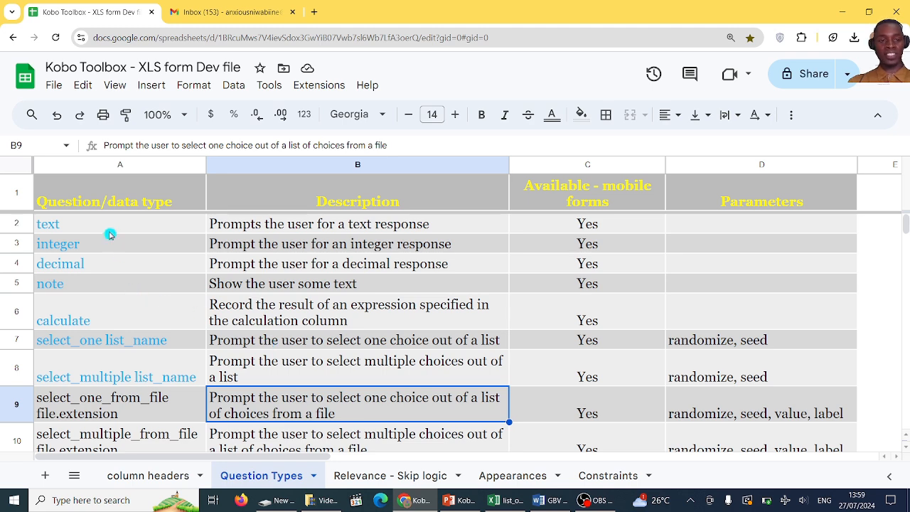
key("Down")
key("Down")
key("Down")
key("Down")
key("Down")
key("Down")
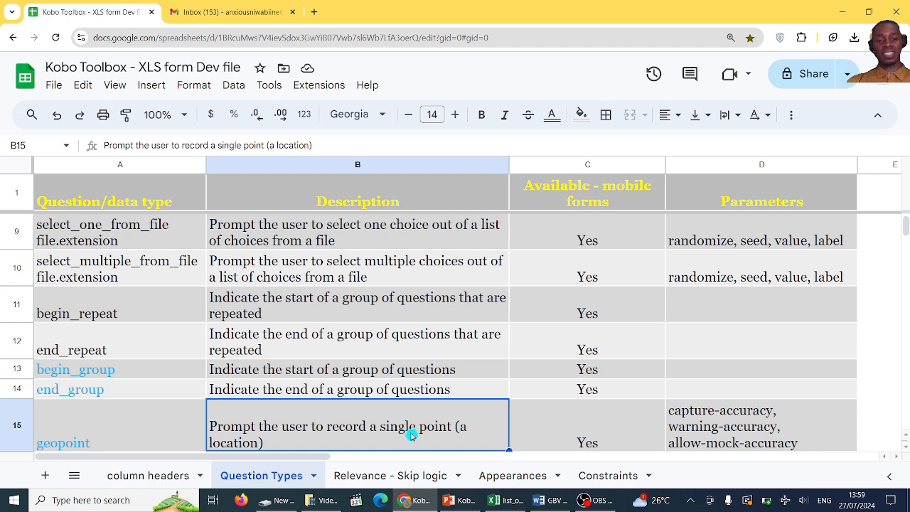
left_click(397, 475)
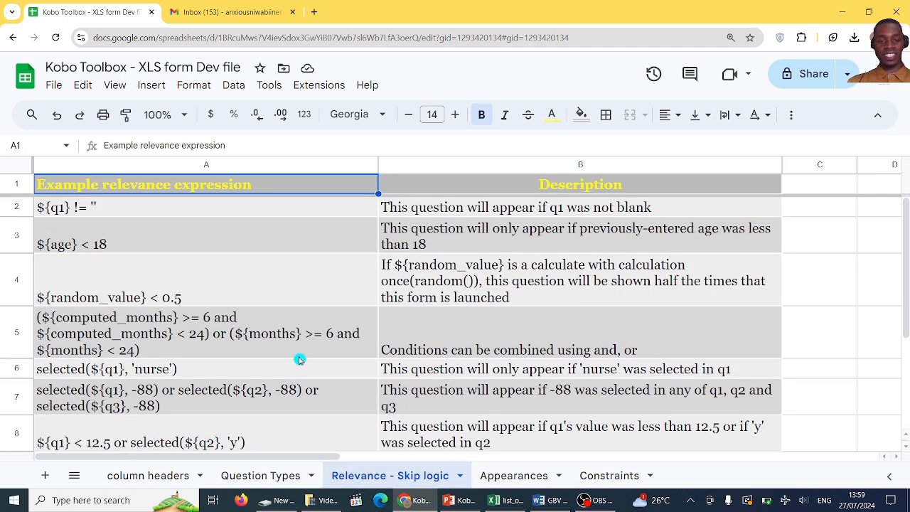
left_click(196, 238)
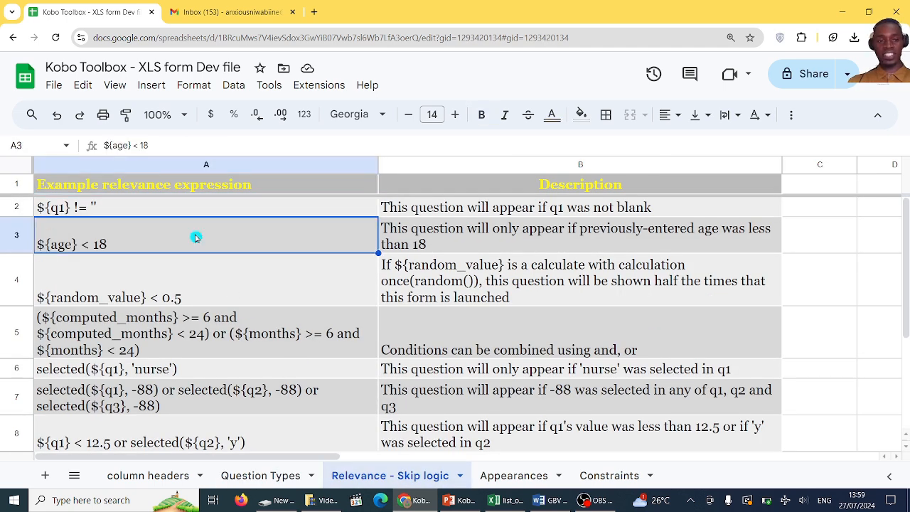
key("Up")
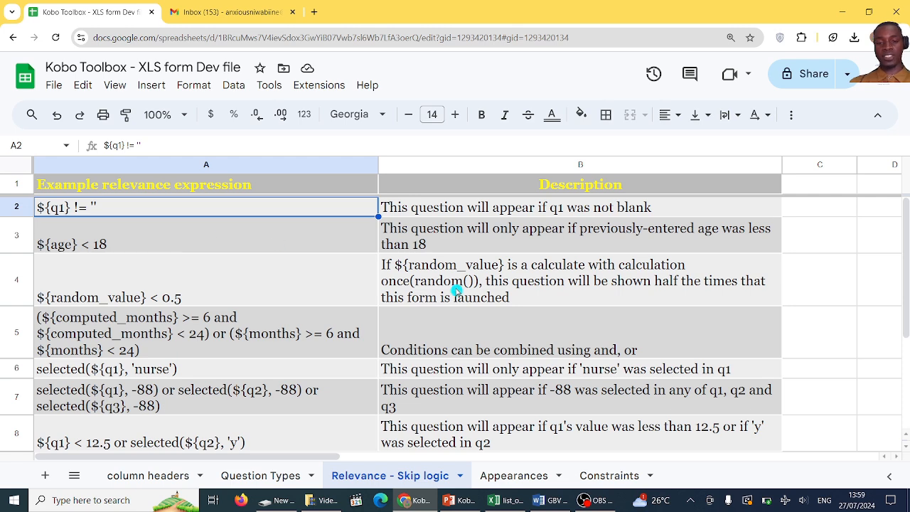
Step: Enter the headers type in D3 and name in E3, in the empty area beside the relevance examples
left_click_drag(274, 457, 493, 455)
left_click(268, 232)
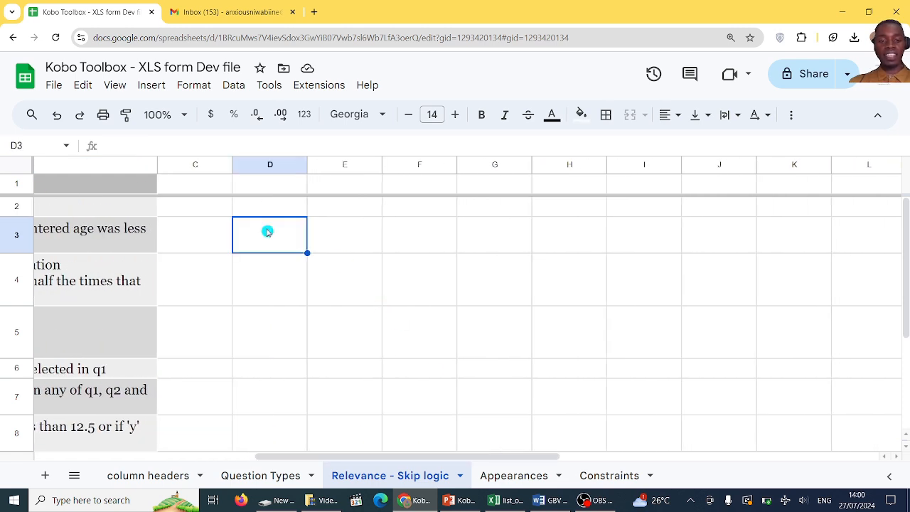
type("type")
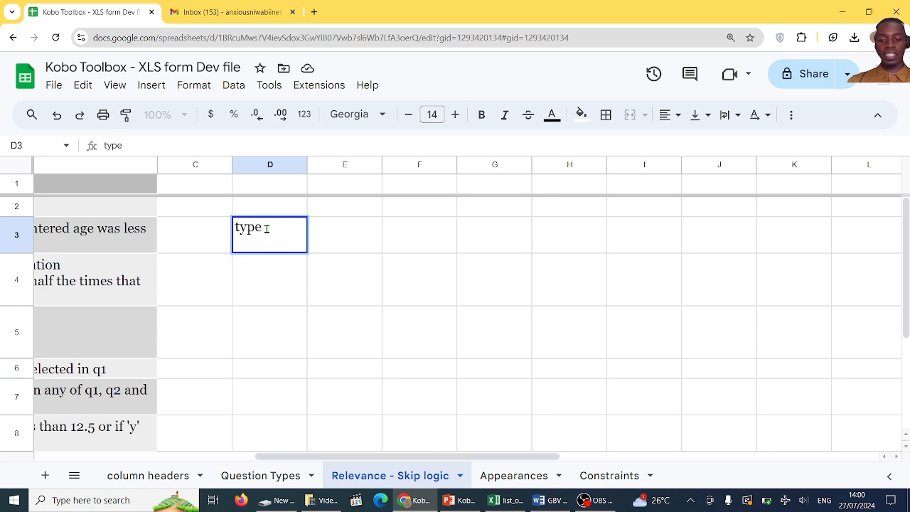
key("Tab")
type("name")
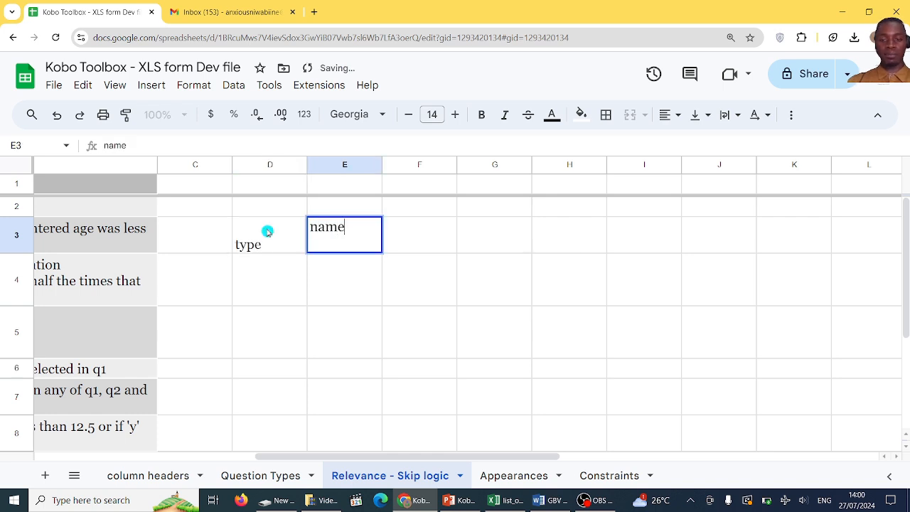
key("Page_Down")
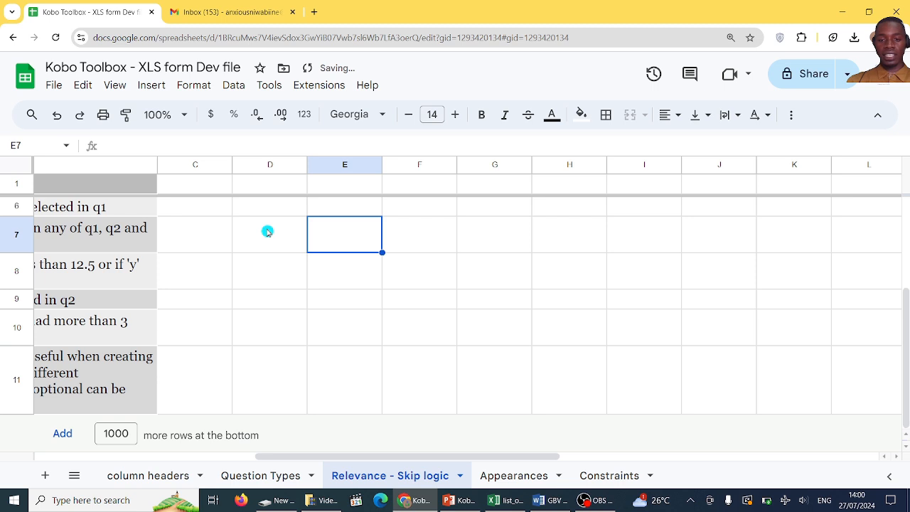
Step: Continue the header row with label in F3 and relevant in G3
left_click(267, 231)
key("Up")
key("Up")
key("Up")
key("Up")
key("Up")
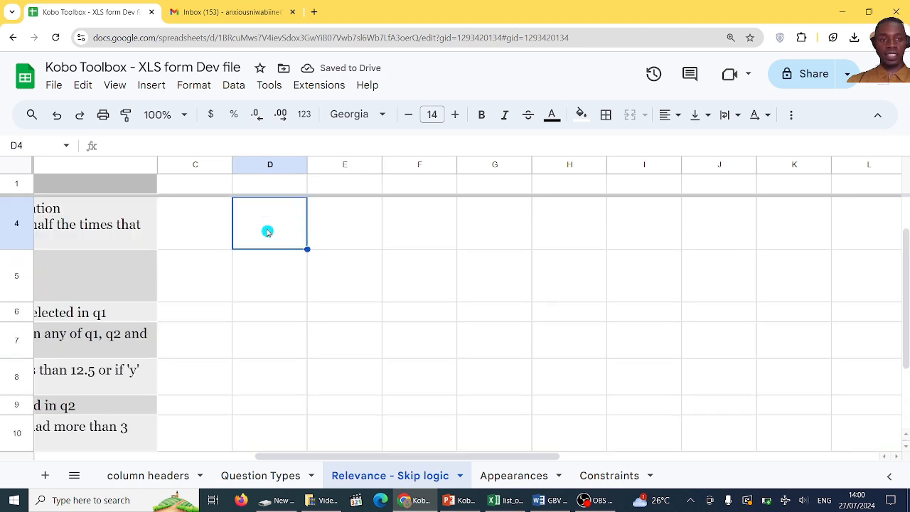
key("Right")
key("Down")
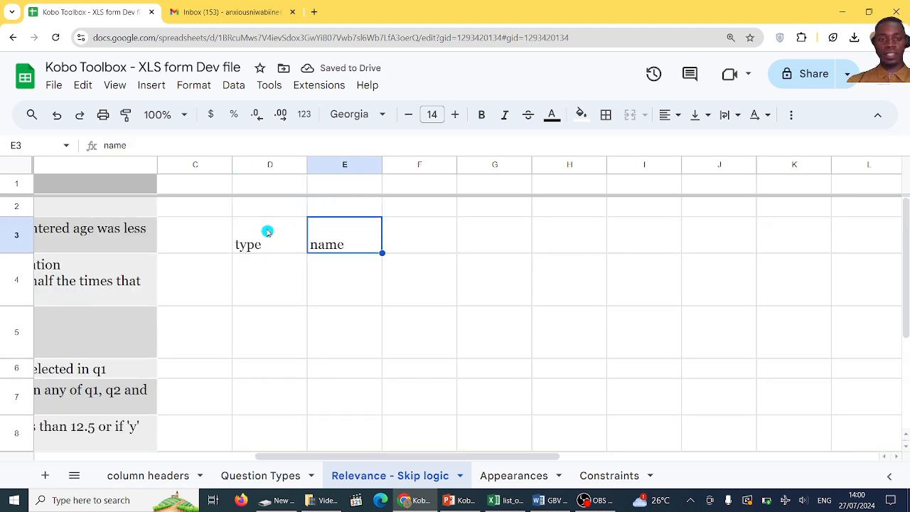
key("Right")
type("label")
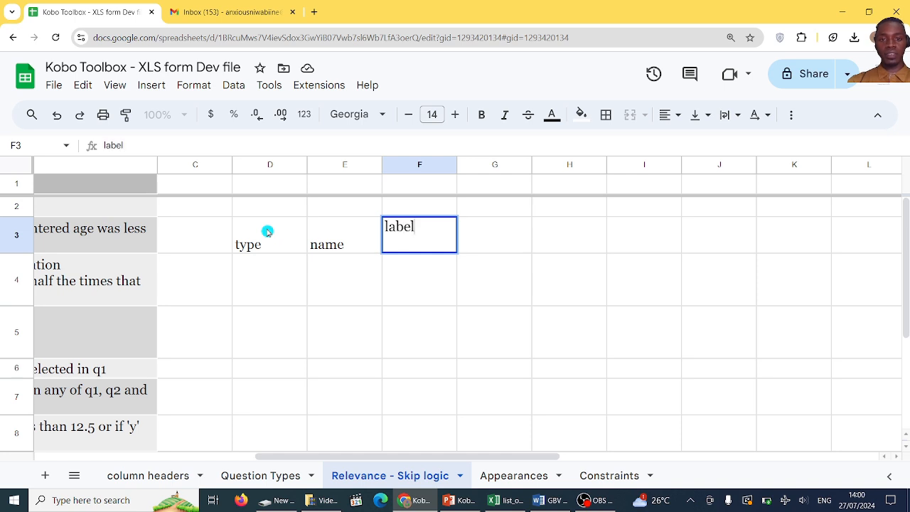
key("Tab")
type("rel")
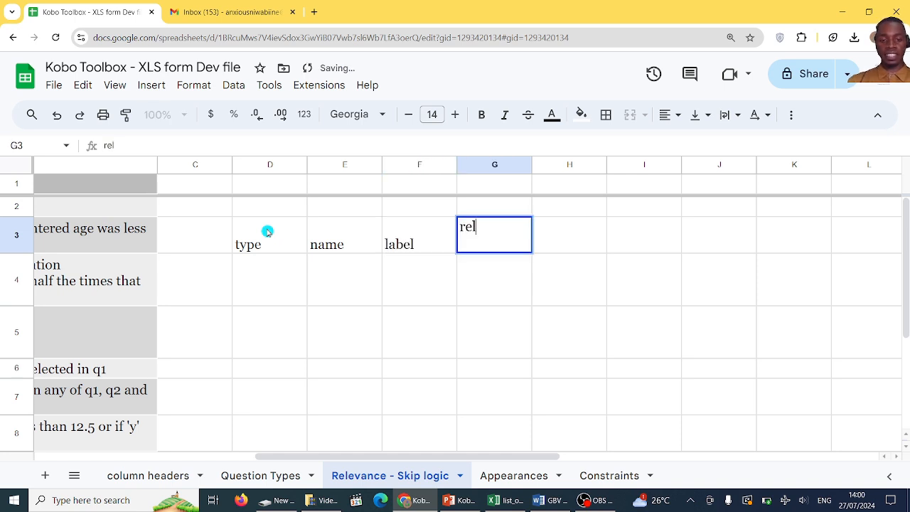
type("evant")
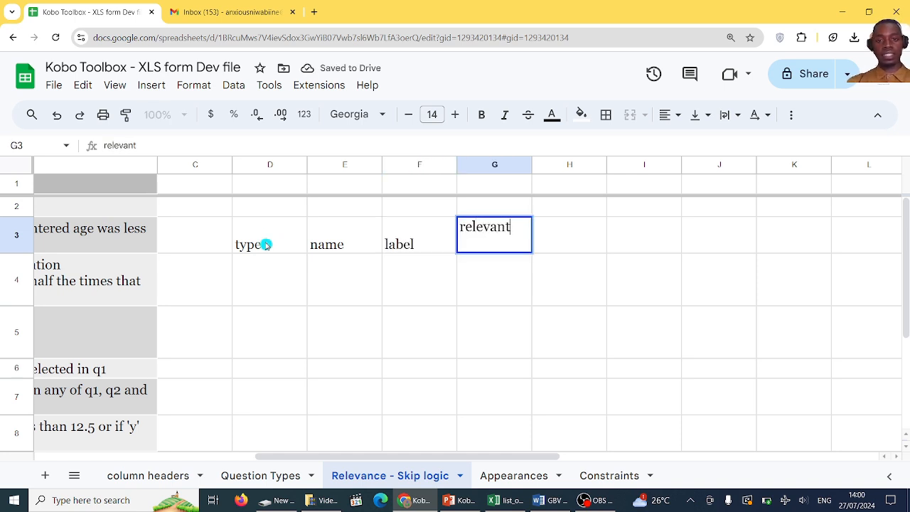
left_click(302, 277)
left_click(366, 291)
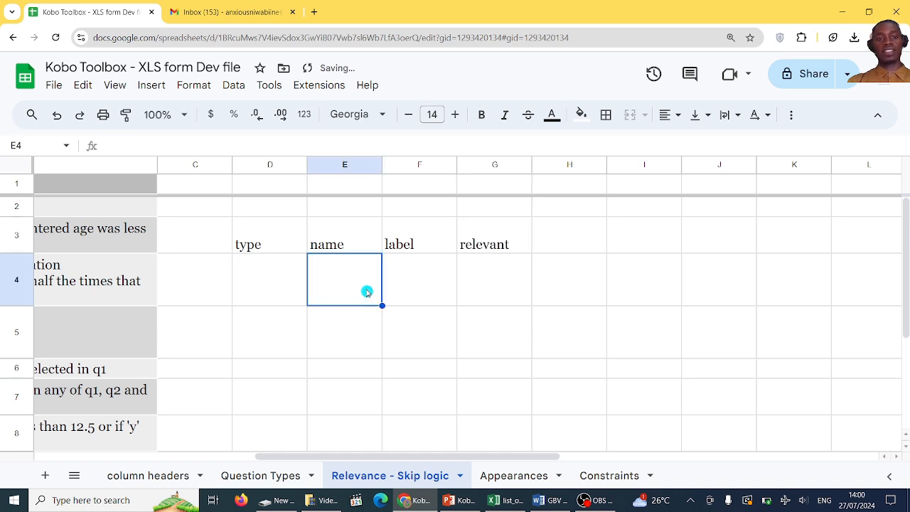
left_click(296, 291)
type("age")
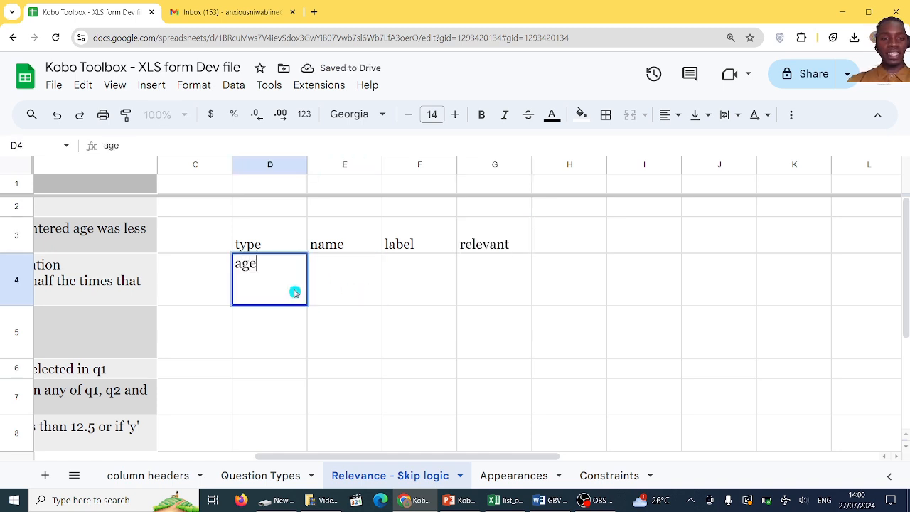
left_click(345, 285)
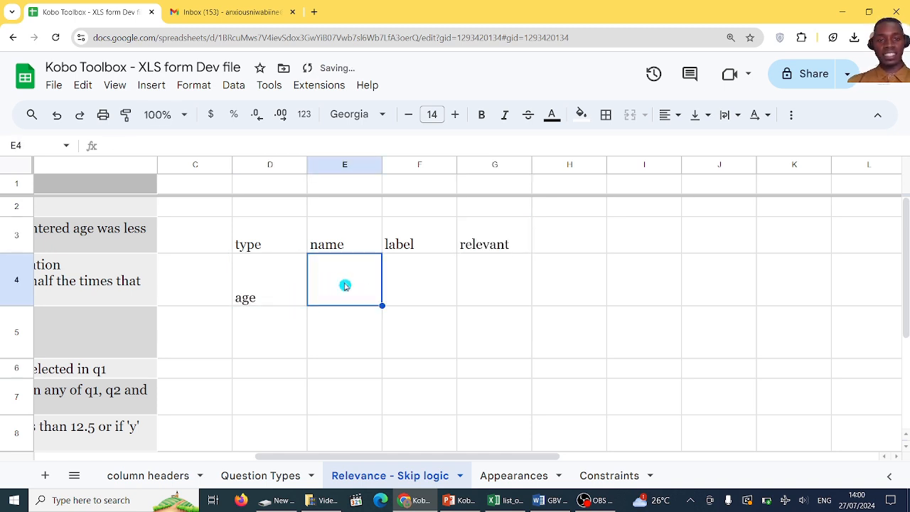
Step: Fill row 4 with the type integer, the name age and the label "Age of the responent"
left_click(287, 292)
type("integer")
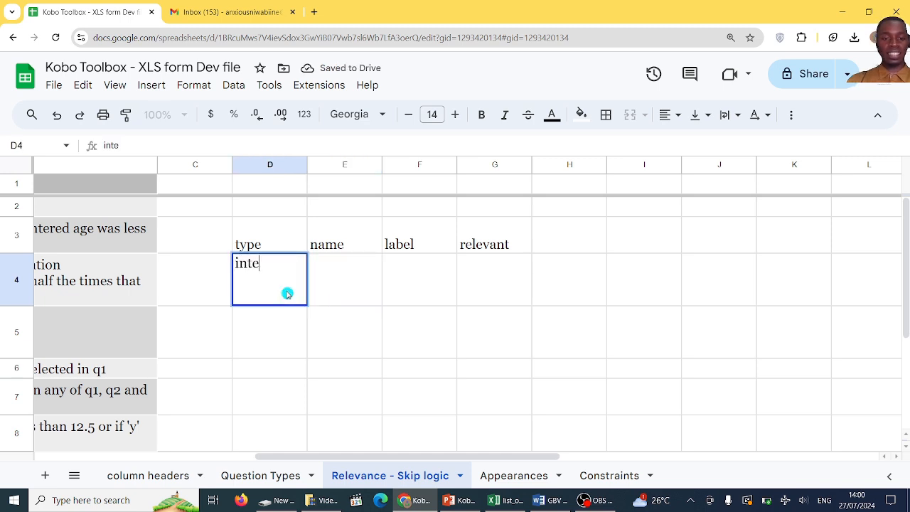
left_click(346, 291)
type("age")
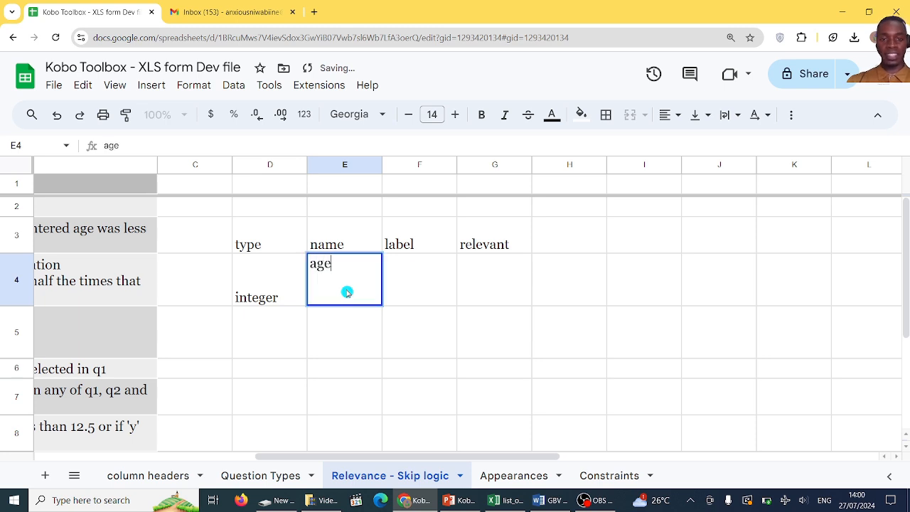
left_click(414, 285)
type("Ag")
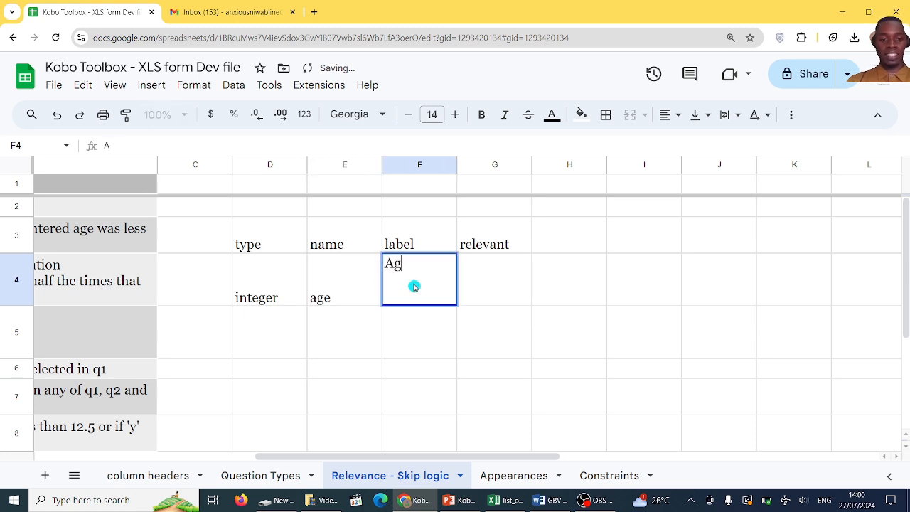
type("e of the ")
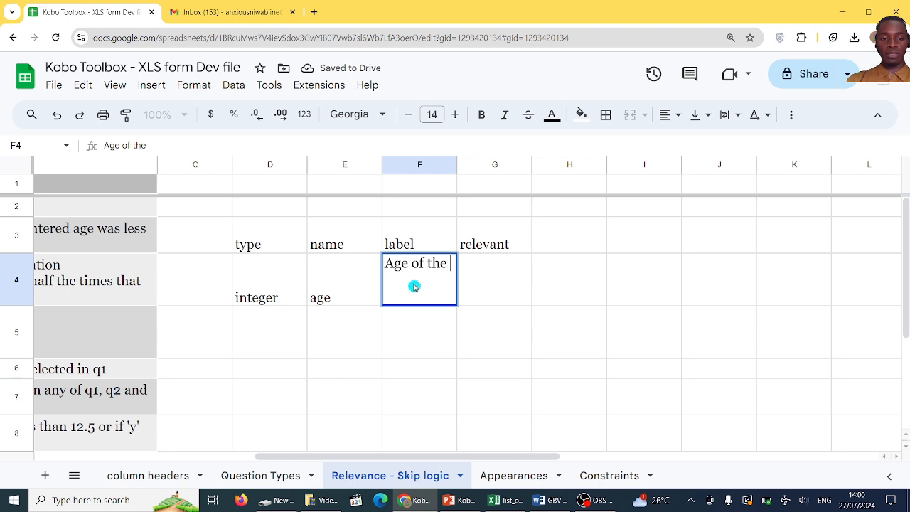
type("respondent")
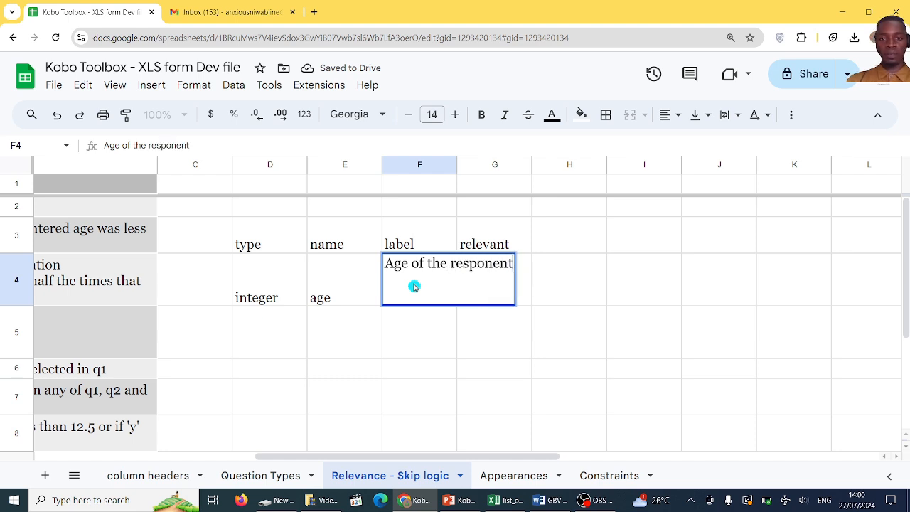
left_click(414, 337)
left_click(495, 294)
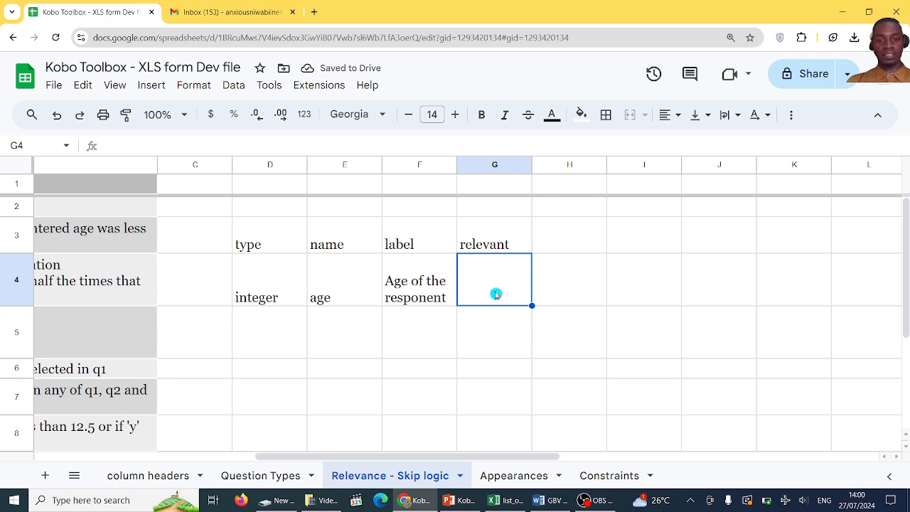
left_click(277, 329)
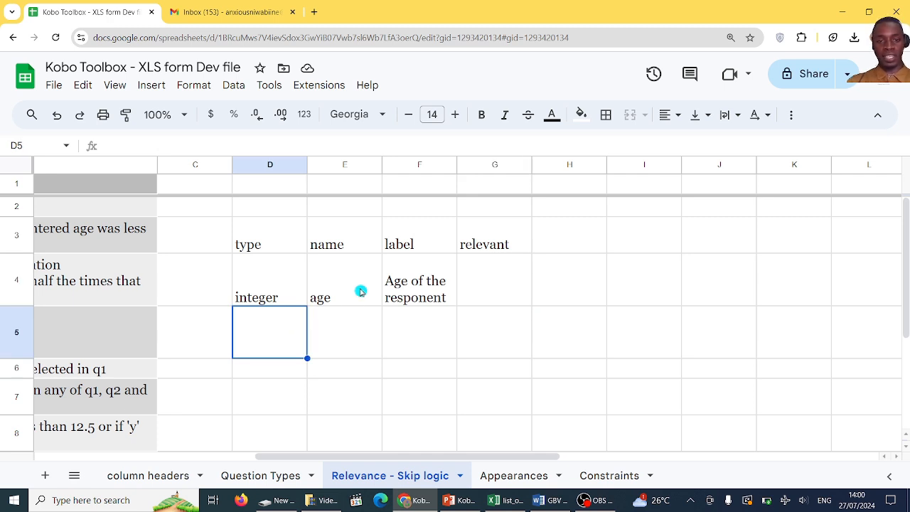
left_click(360, 290)
left_click(417, 294)
left_click(288, 281)
Step: Fill row 5 with the type integer, the name income and the label "M Y R"
left_click(284, 352)
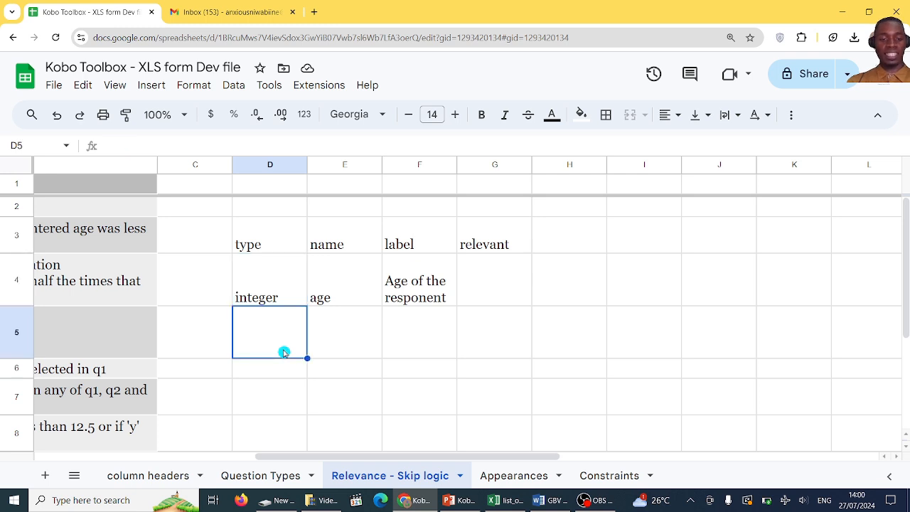
type("int")
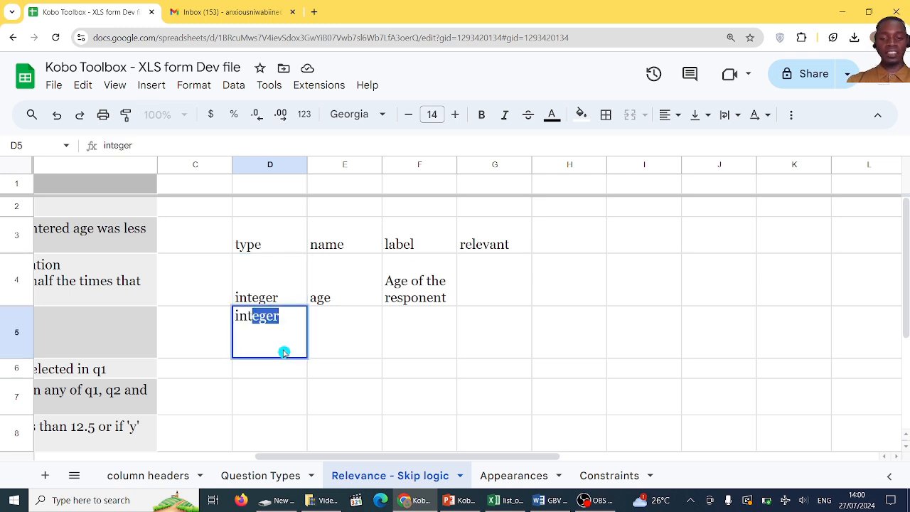
key("Tab")
type("income")
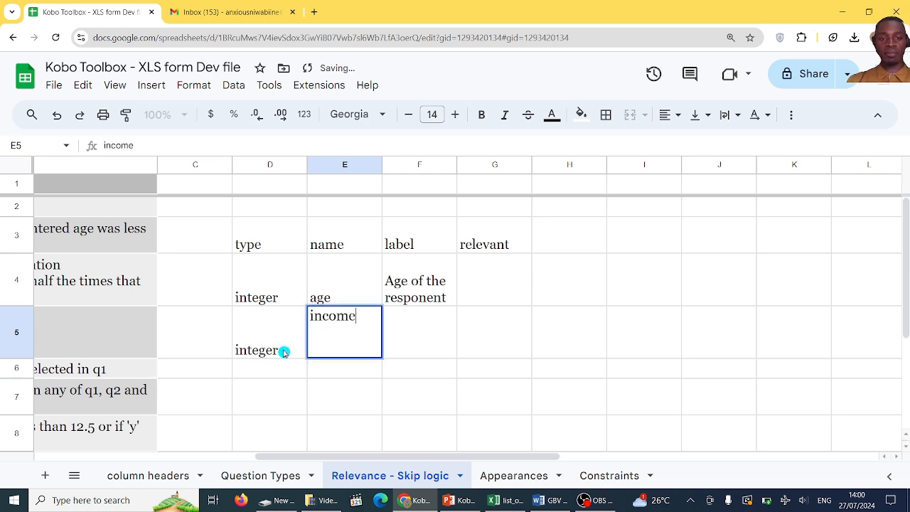
left_click(408, 345)
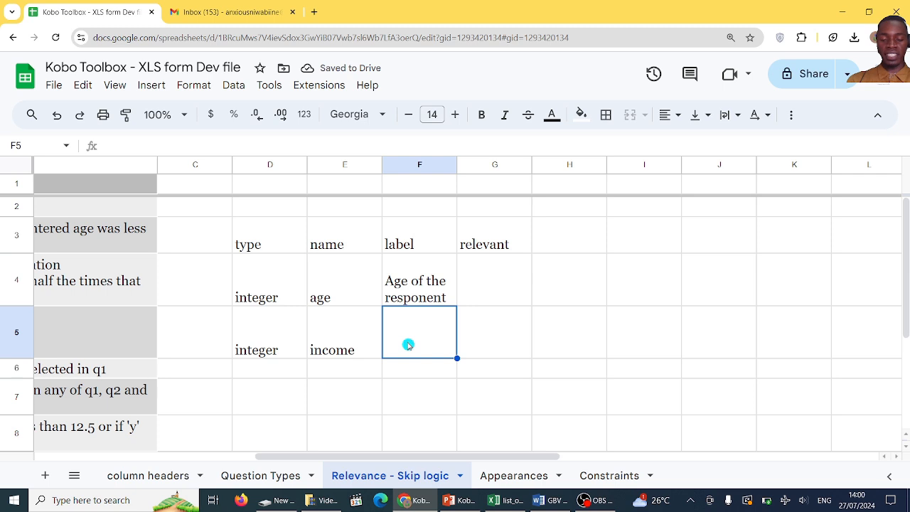
type("M Y")
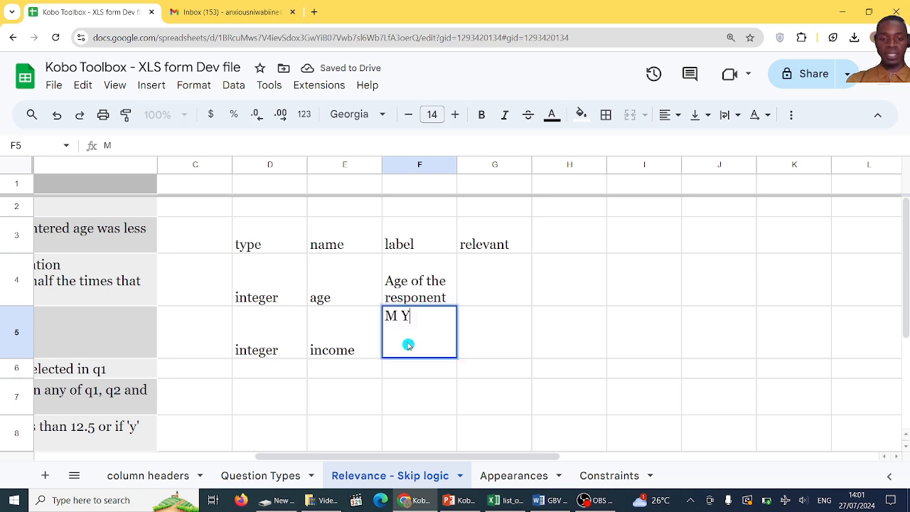
type(" R")
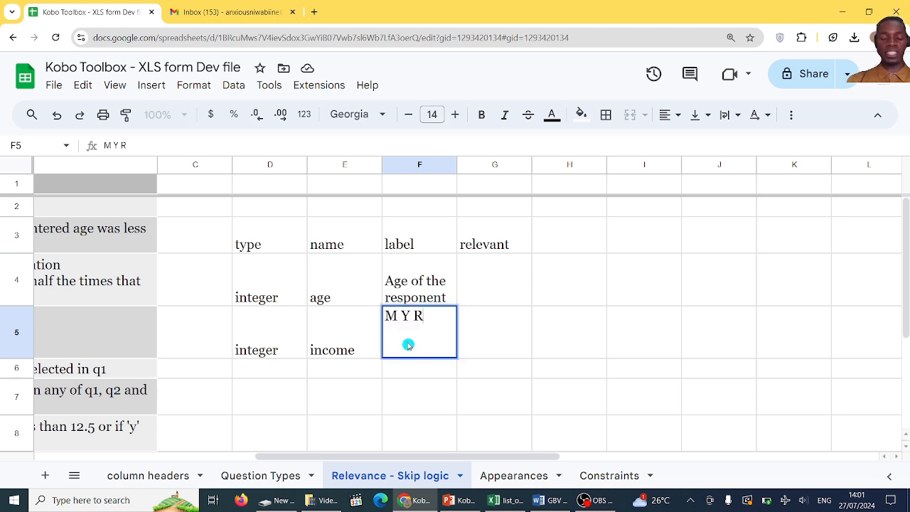
Step: Begin the relevant expression for the income question in G5 with ${
left_click(488, 334)
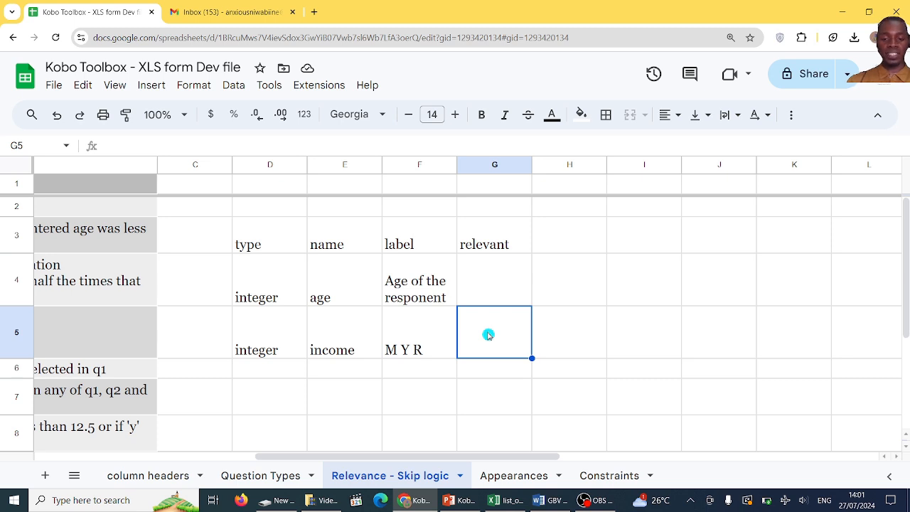
type("%")
key("BackSpace")
type("$")
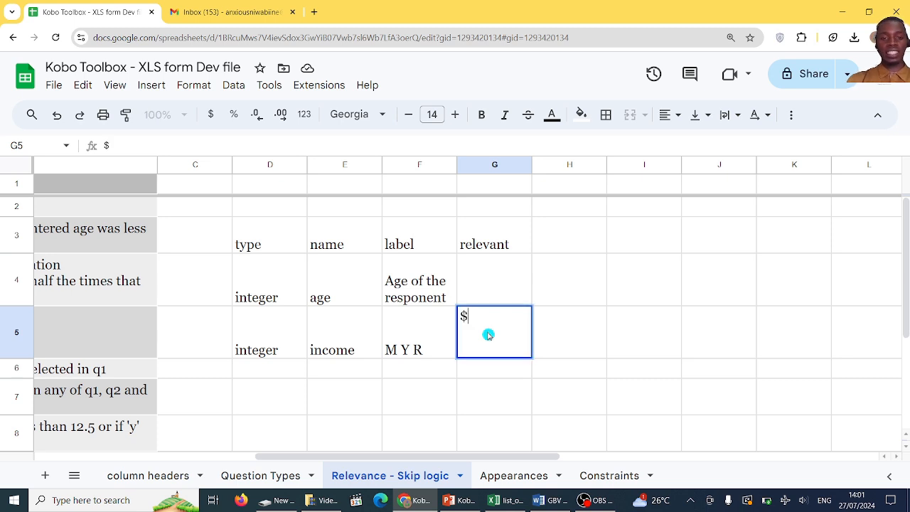
type("{")
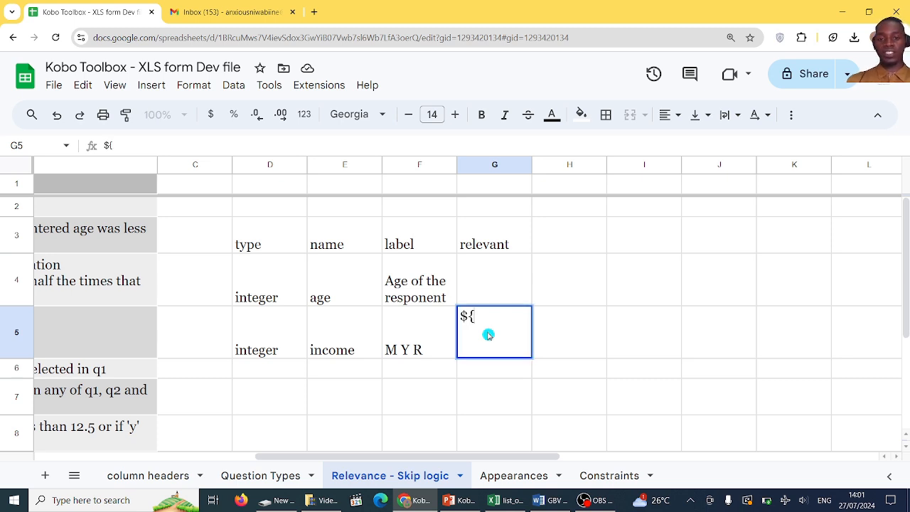
Step: Copy the question name age from E4 into the relevant expression in G5 and close the reference as ${age}
left_click(351, 286)
double_click(350, 287)
key("ctrl+a")
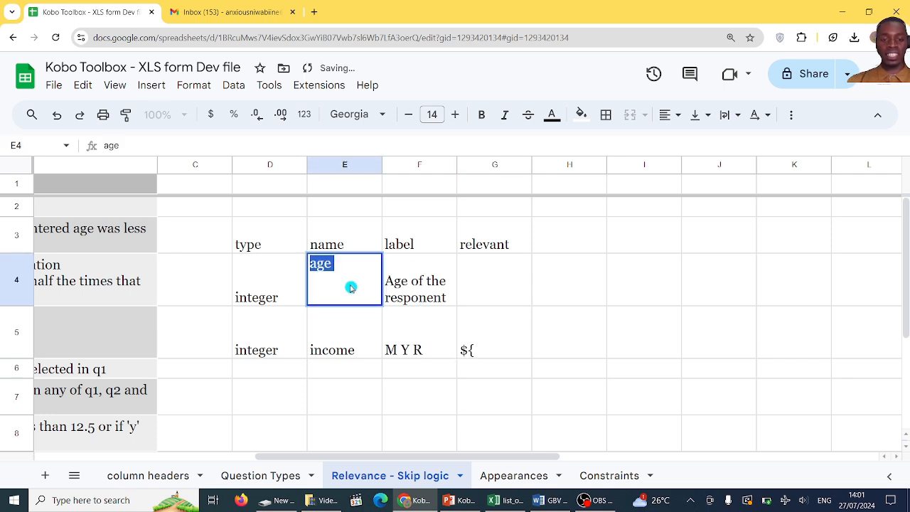
key("ctrl+c")
left_click(506, 345)
double_click(506, 344)
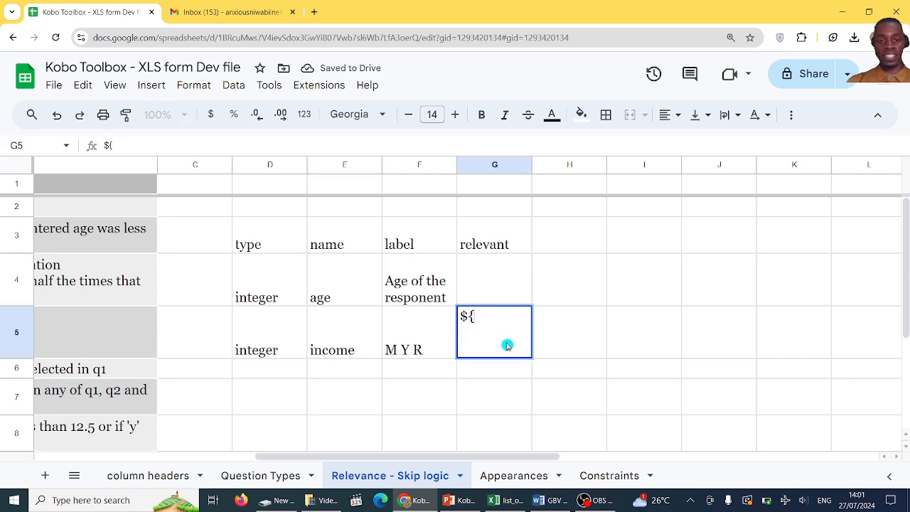
key("ctrl+v")
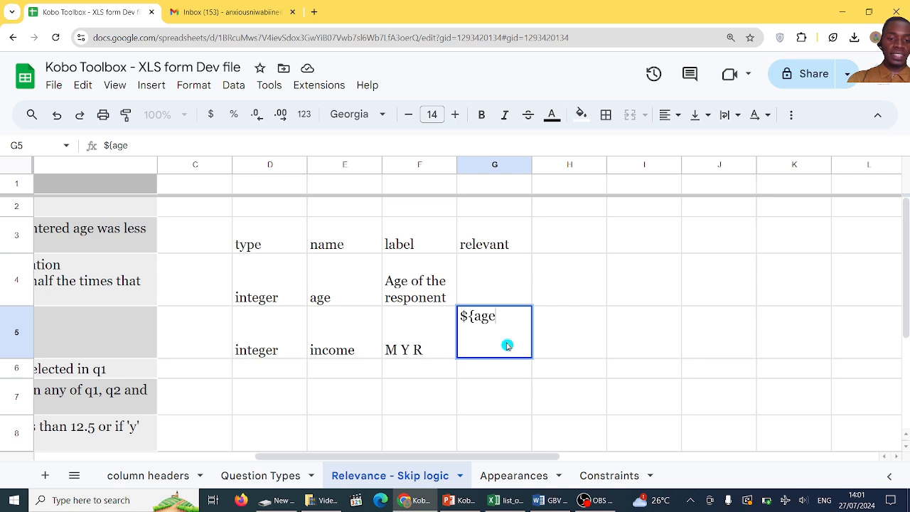
type("}")
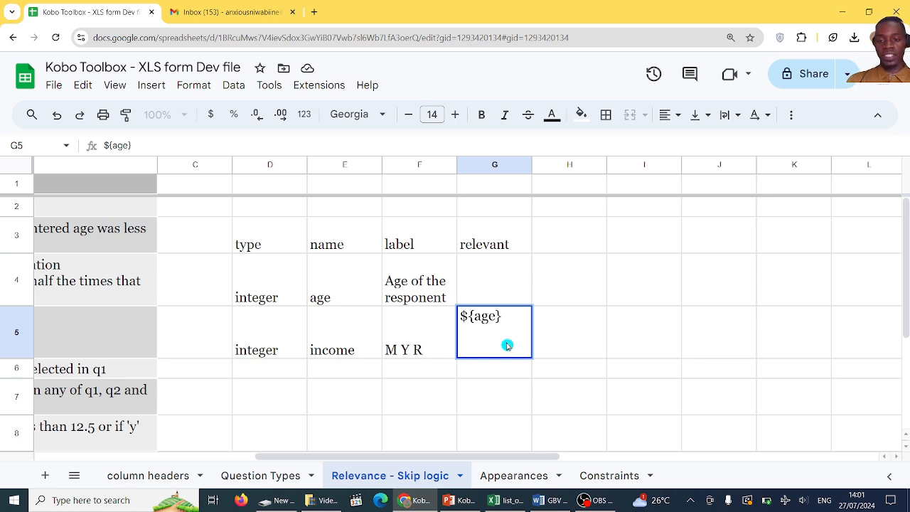
Step: Complete the income question's relevant expression in G5 as ${age}=25
type("=100")
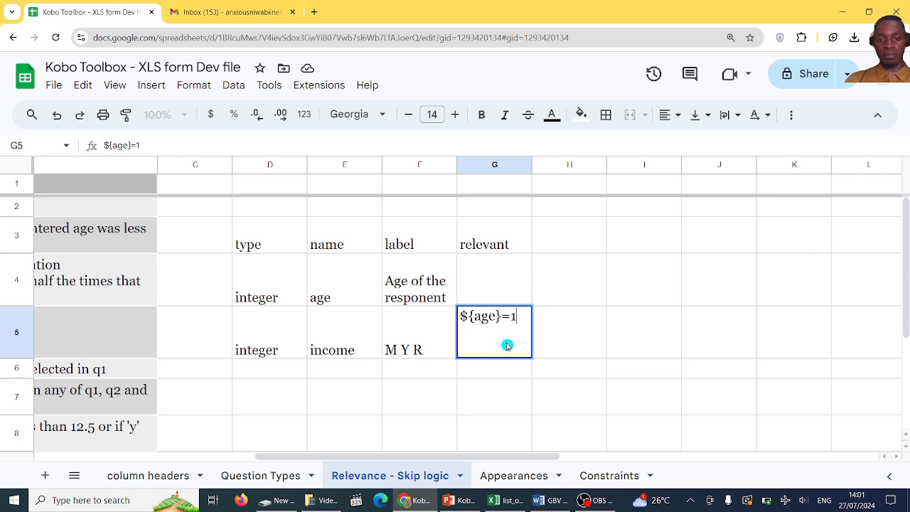
key("BackSpace")
key("BackSpace")
key("BackSpace")
type("25")
left_click(439, 346)
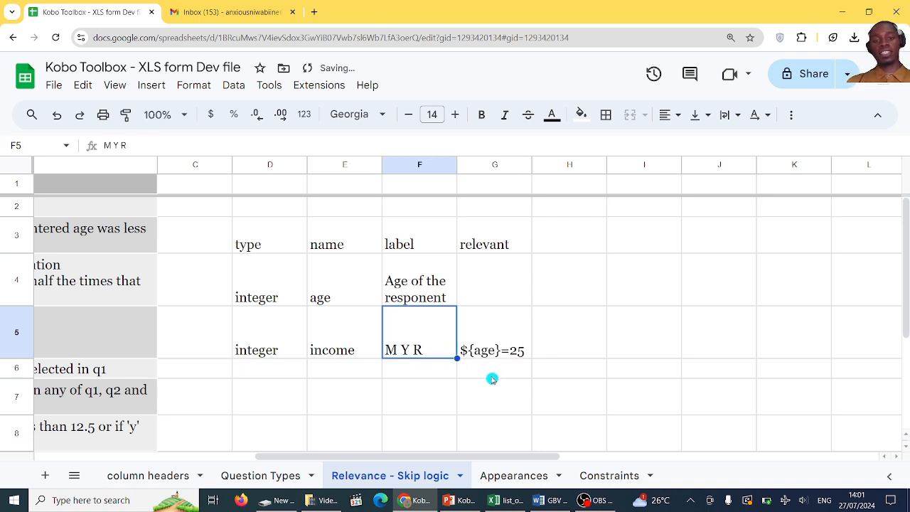
left_click(494, 380)
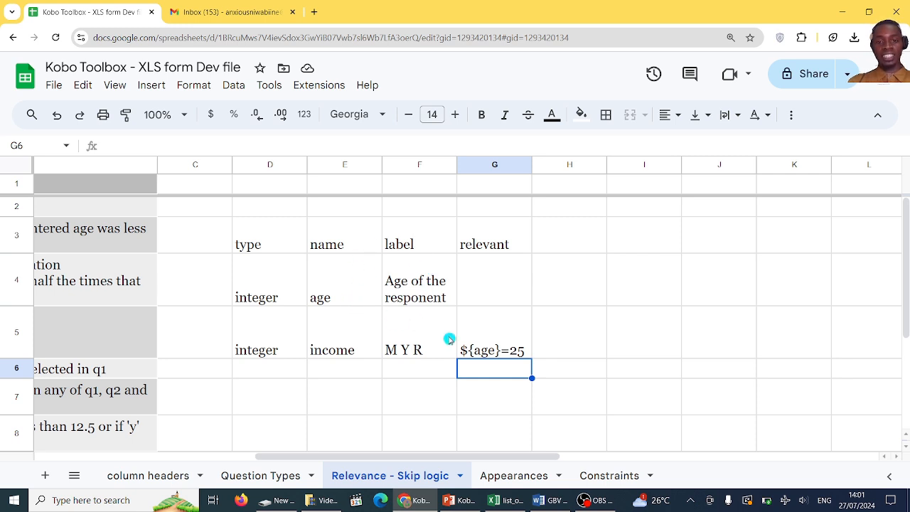
Step: Change the income question's relevant expression in G5 to ${age}>24
left_click(479, 350)
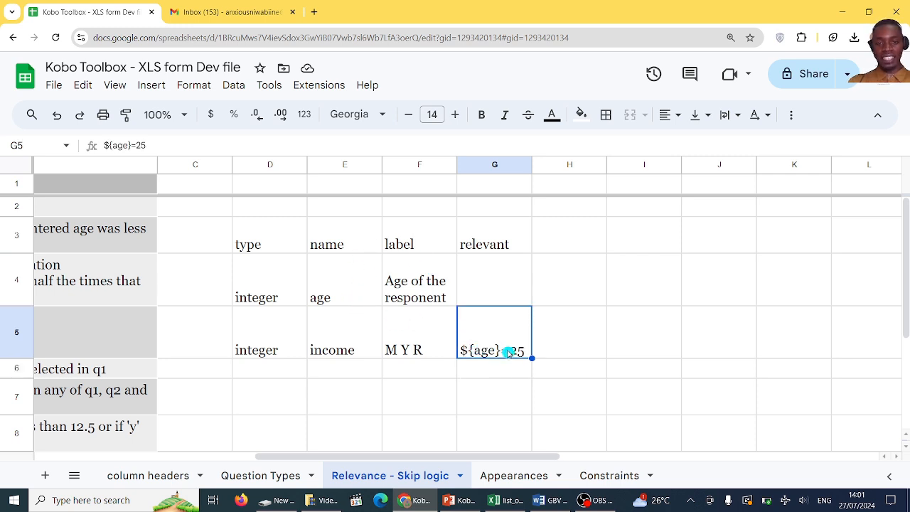
left_click(491, 295)
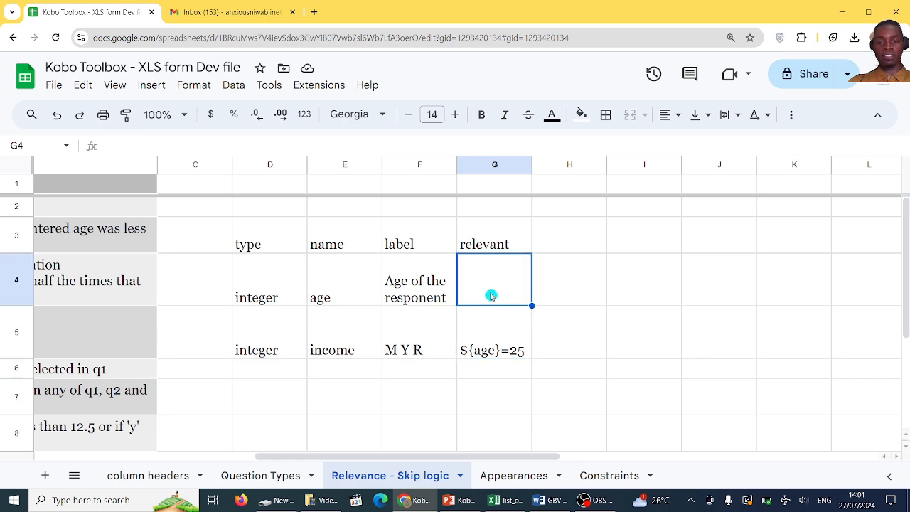
double_click(504, 348)
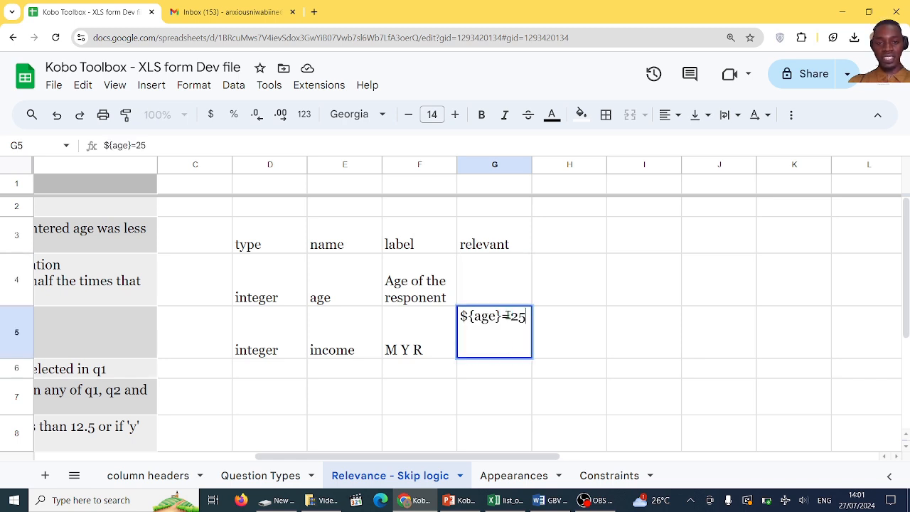
key("BackSpace")
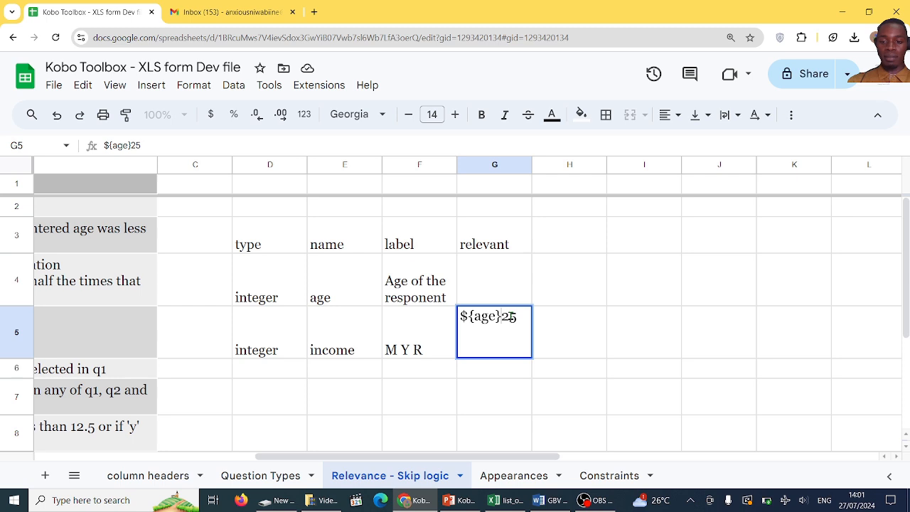
type(">")
key("Delete")
key("Delete")
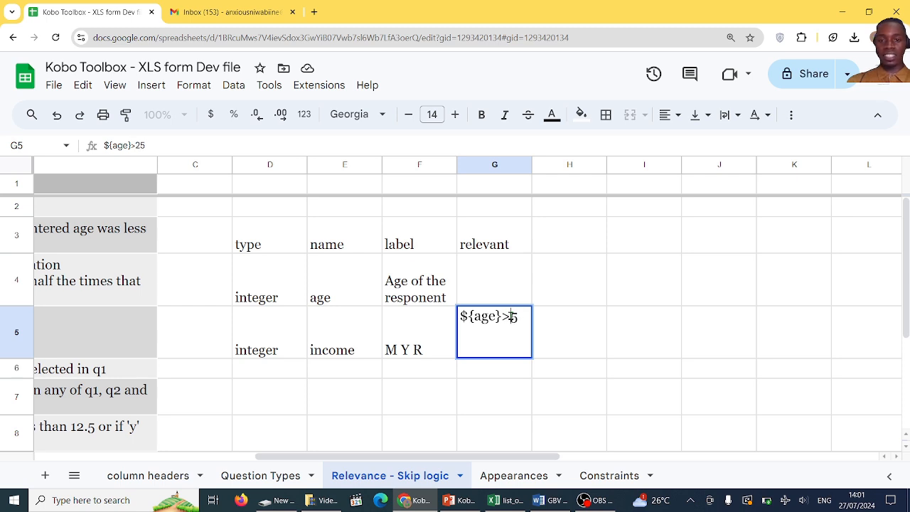
type("24")
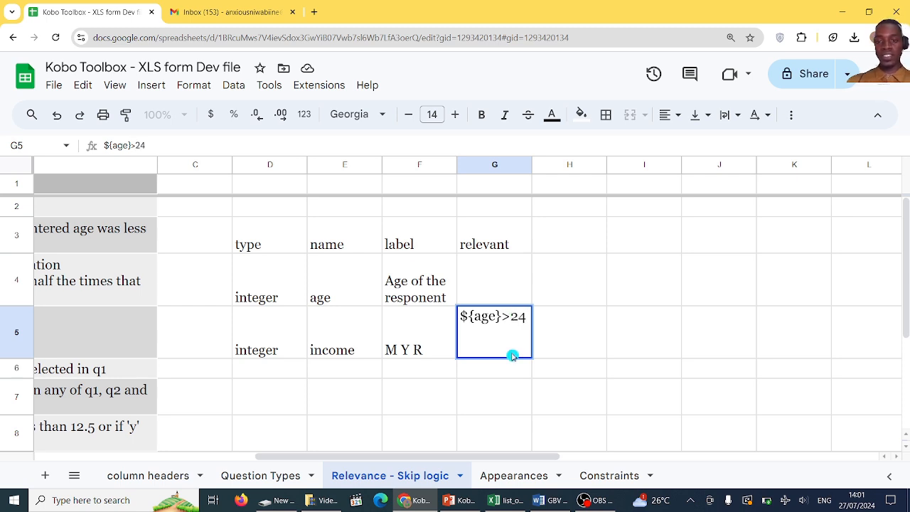
left_click(502, 368)
Step: Review the income row with its relevant expression, and the whole example table D3:G5
left_click(501, 340)
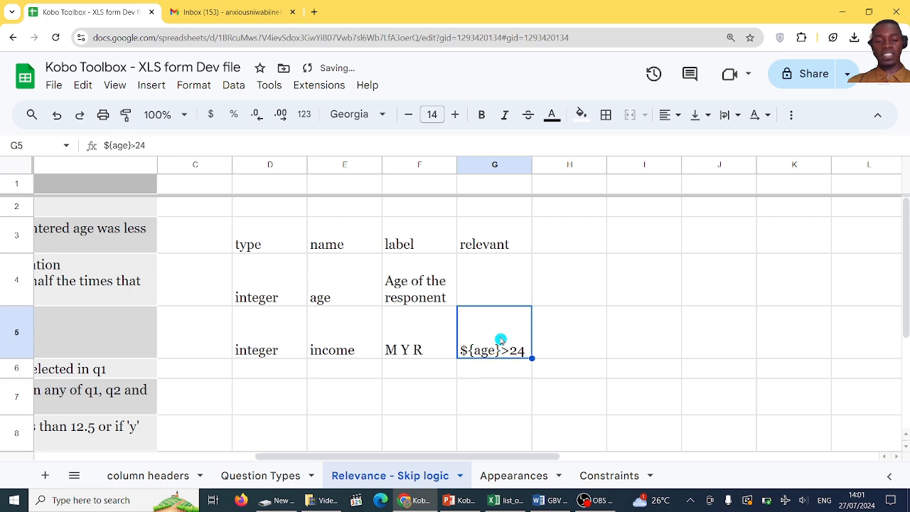
left_click(514, 287)
left_click(498, 339)
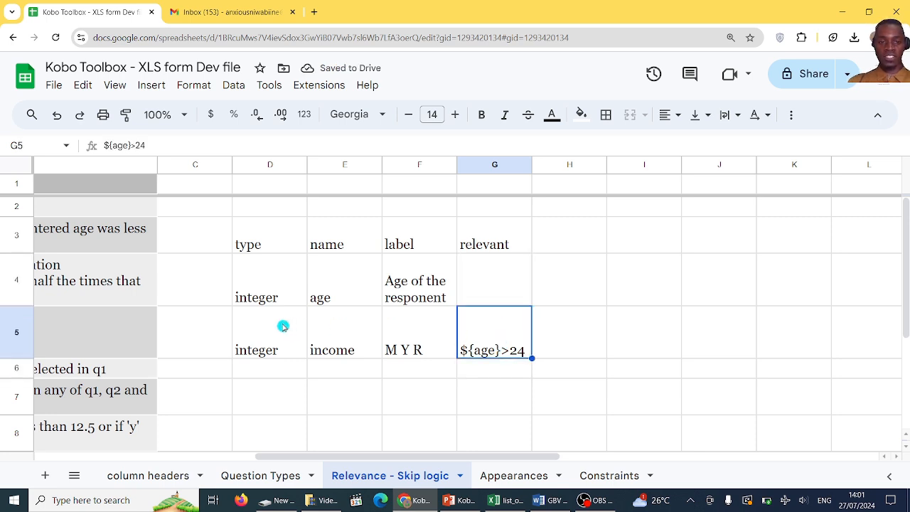
left_click_drag(285, 325, 462, 328)
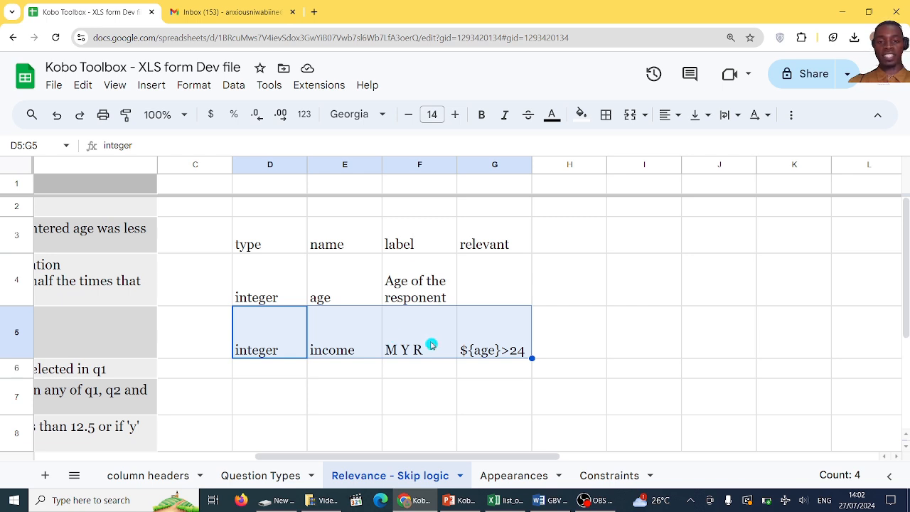
left_click(487, 282)
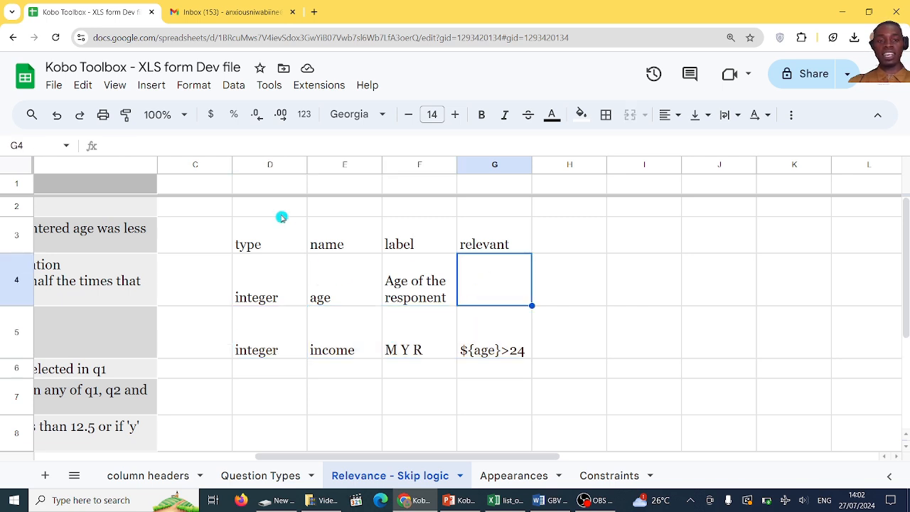
left_click(273, 238)
left_click_drag(273, 239, 490, 349)
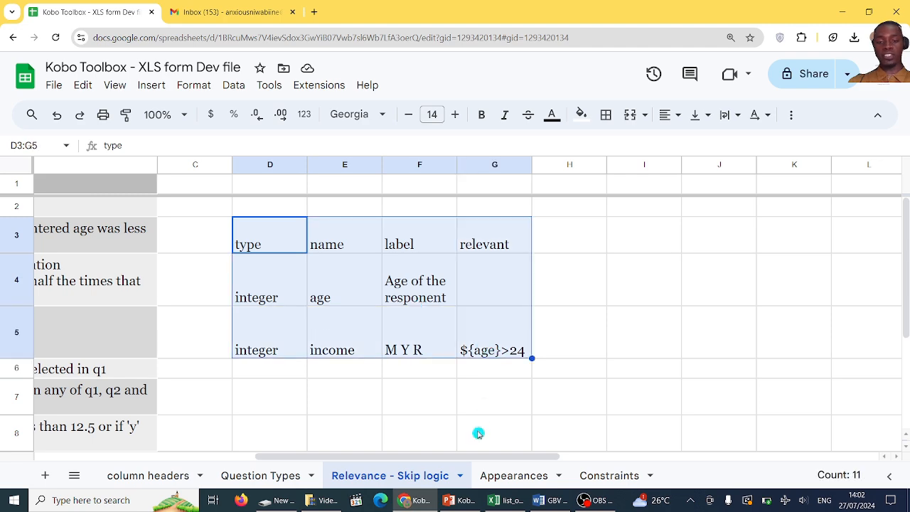
Step: Go back to the example relevance expressions in column A and examine those in rows 2 to 6
left_click_drag(464, 460, 172, 415)
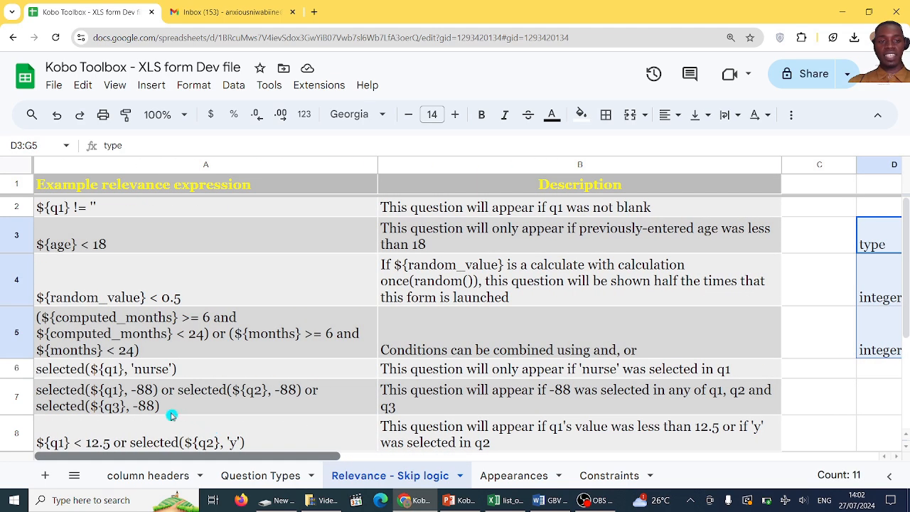
left_click(130, 206)
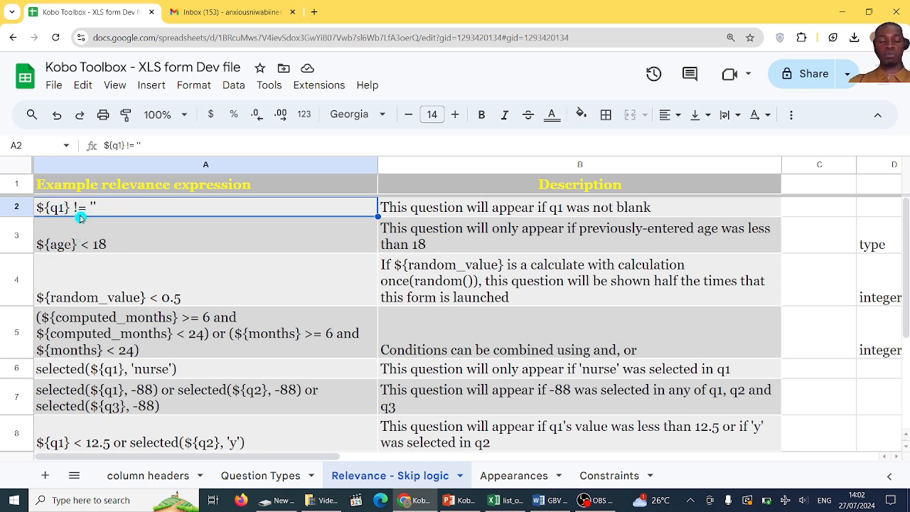
left_click(90, 244)
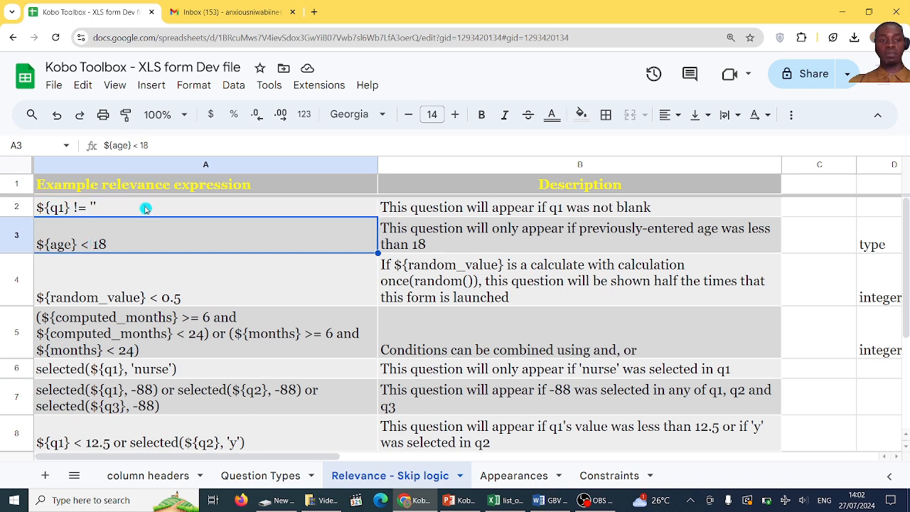
left_click(146, 207)
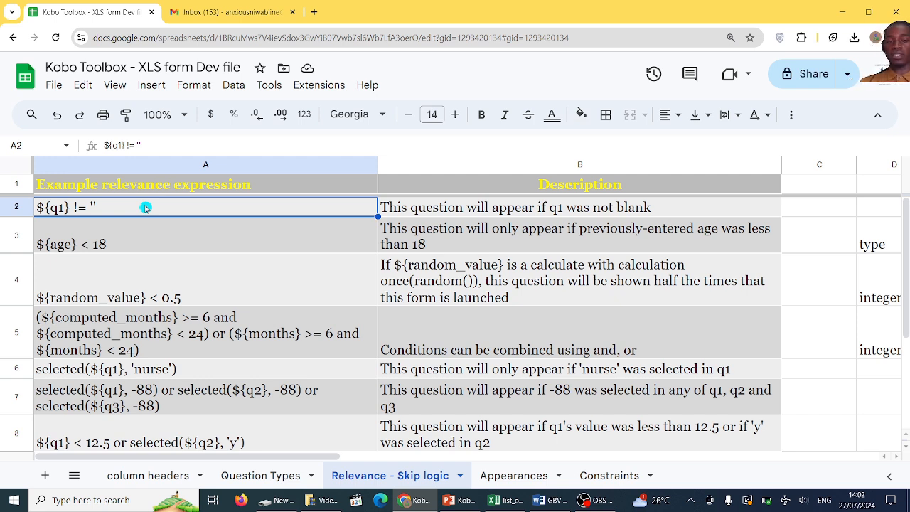
left_click(12, 207)
left_click(124, 205)
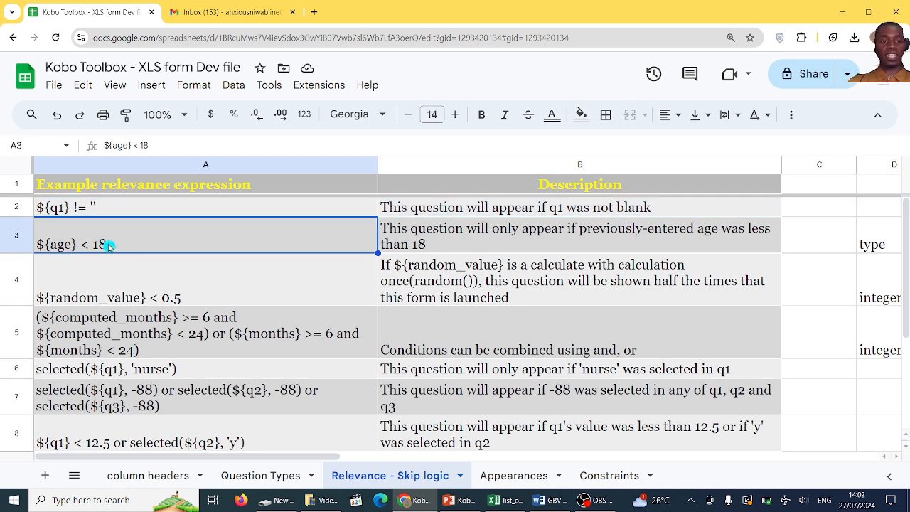
left_click(163, 301)
left_click(178, 365)
Step: Examine the string-length(${q1}) > 3 and false() example expressions in rows 10 and 11 alongside their descriptions
scroll(174, 359, "down", 3)
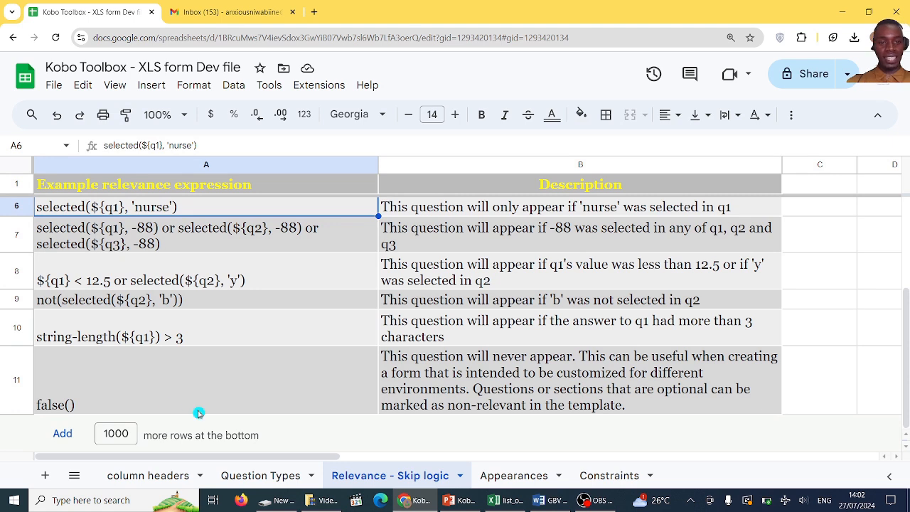
left_click(230, 329)
left_click(193, 364)
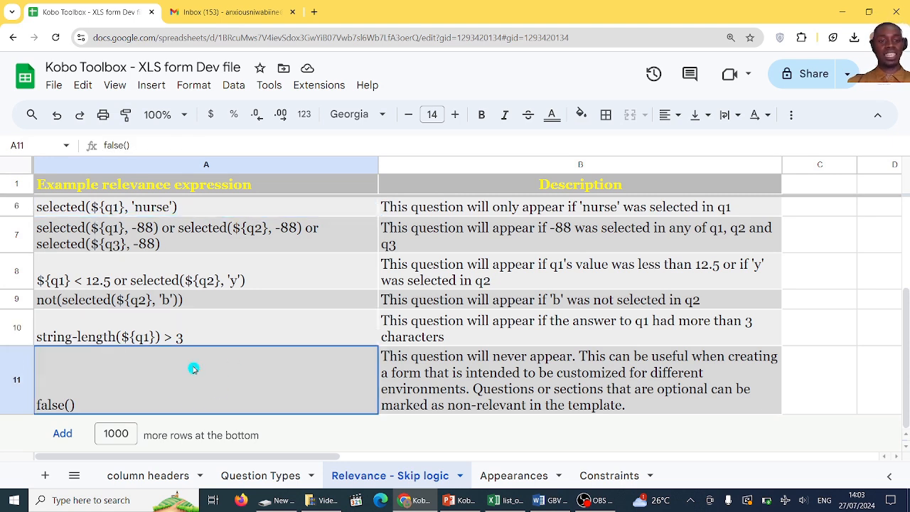
left_click(219, 333)
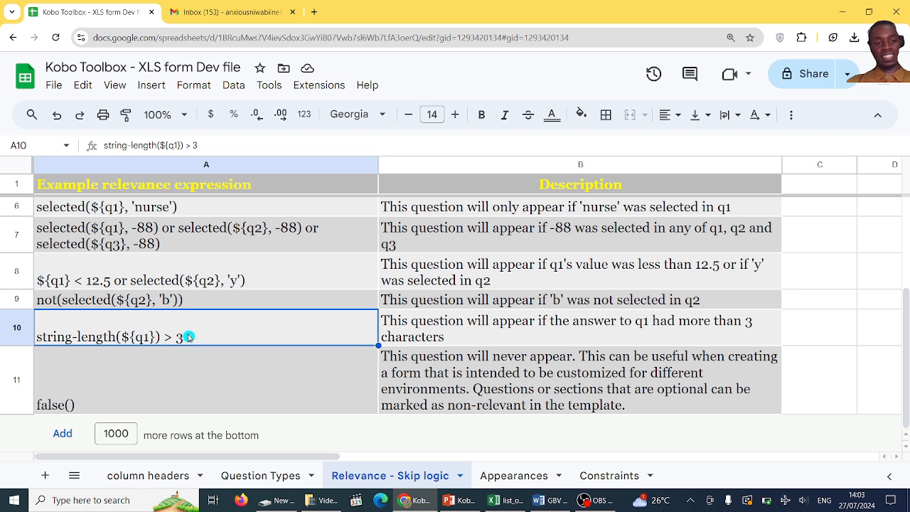
left_click(184, 370)
left_click(215, 323)
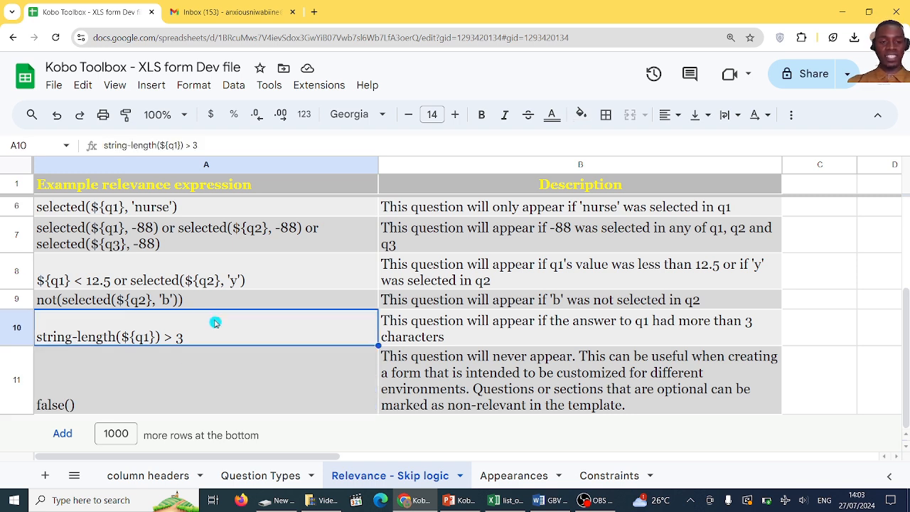
left_click(179, 380)
left_click(207, 343)
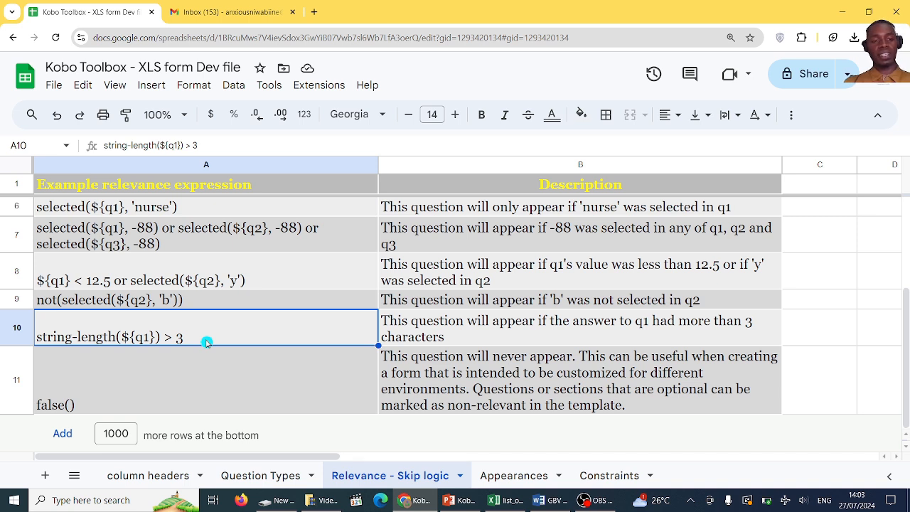
left_click(201, 361)
left_click(199, 338)
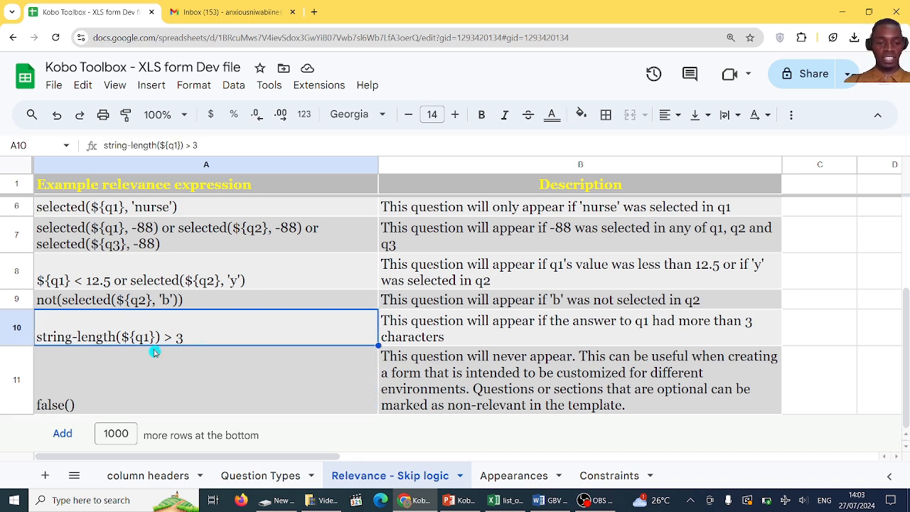
left_click(217, 388)
left_click(242, 326)
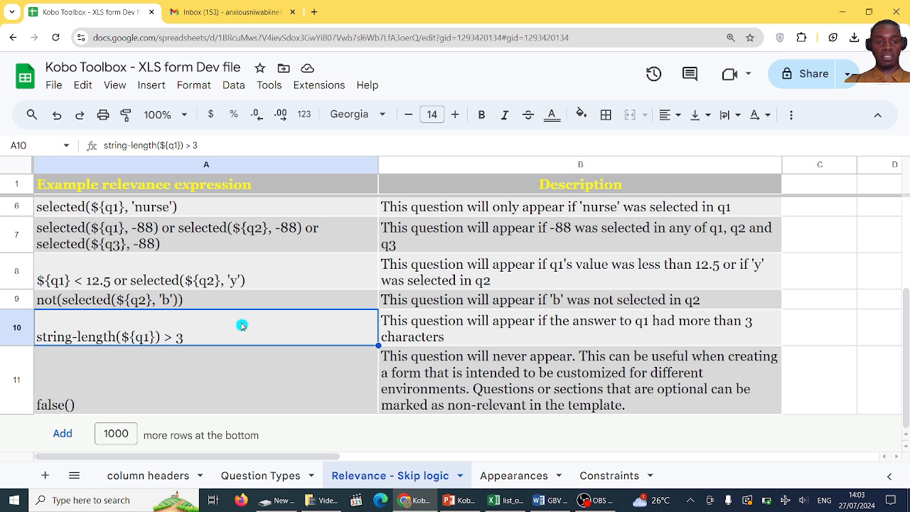
left_click(229, 369)
left_click(248, 324)
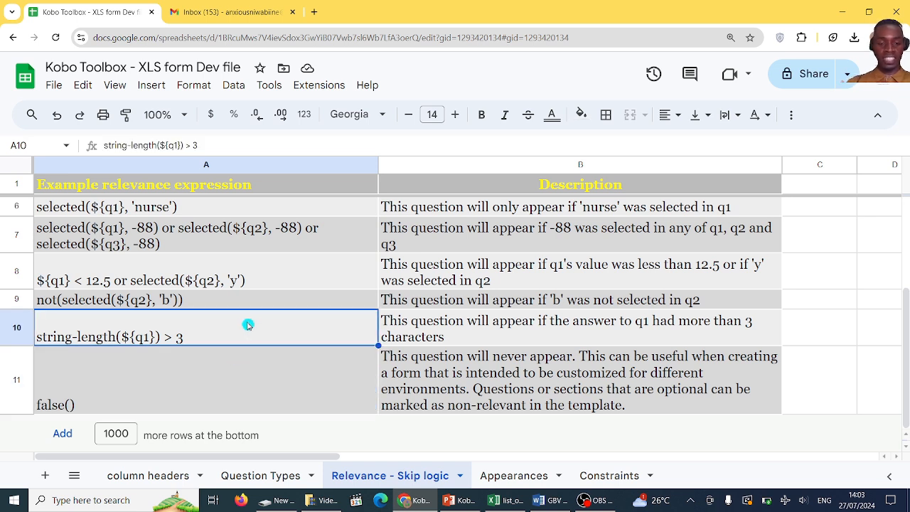
left_click(238, 369)
left_click(252, 338)
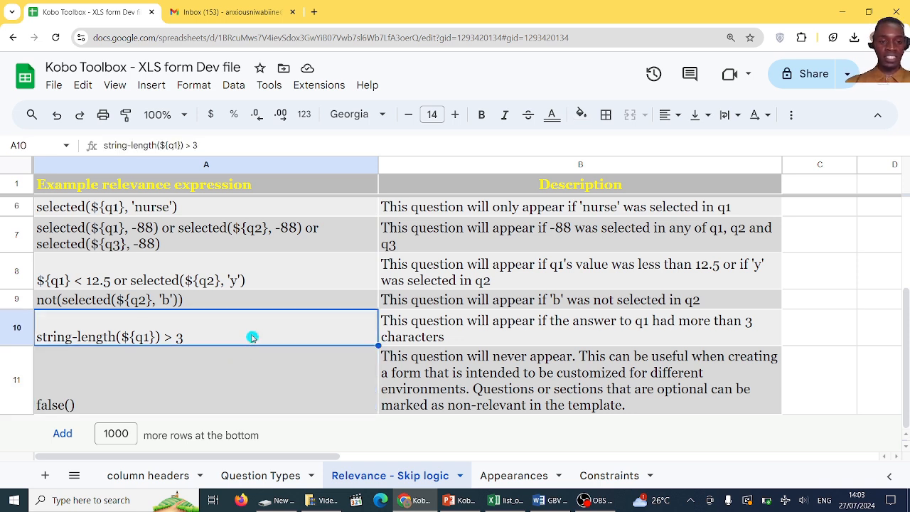
left_click(259, 370)
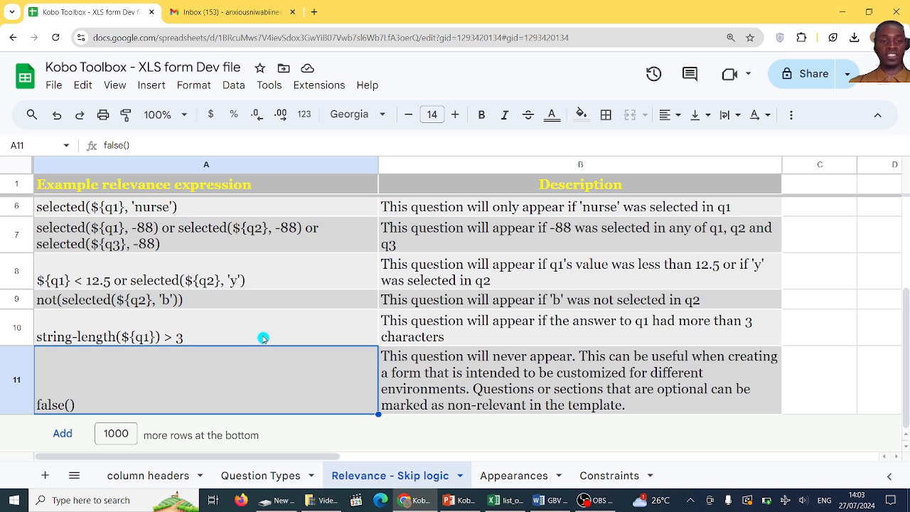
left_click(263, 338)
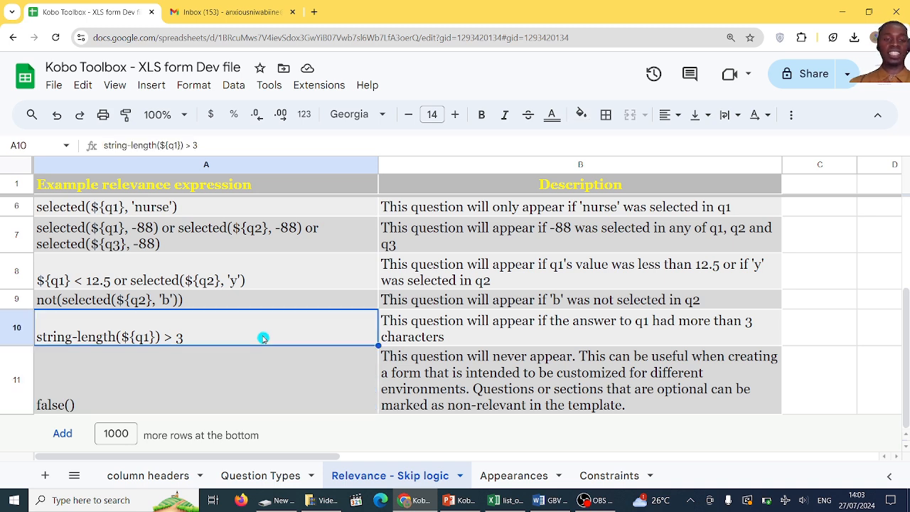
left_click(291, 366)
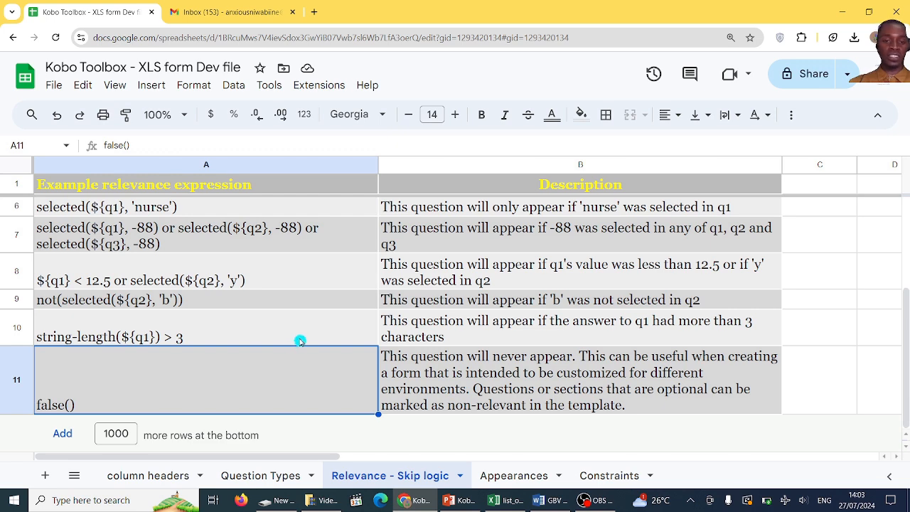
Step: Open the Appearances sheet and examine the numbers and multiline appearances in rows 2 and 3 with their descriptions
scroll(300, 341, "up", 5)
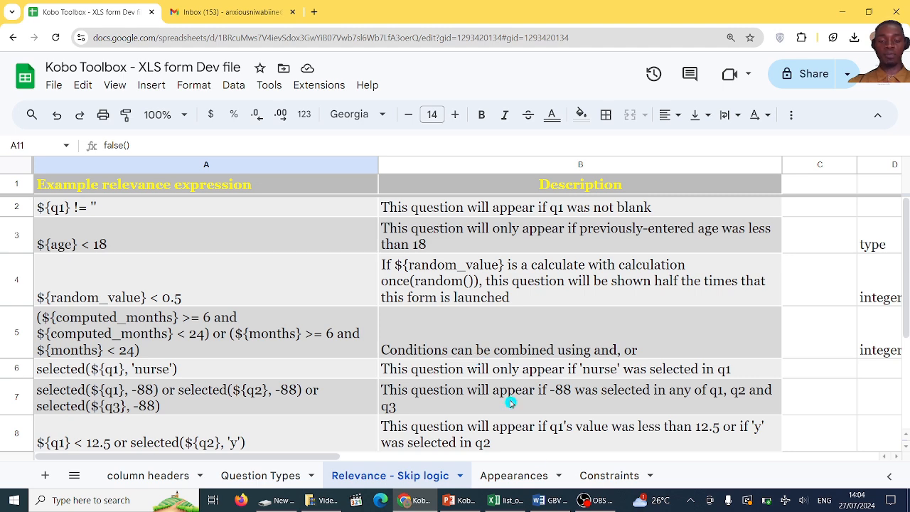
left_click(522, 475)
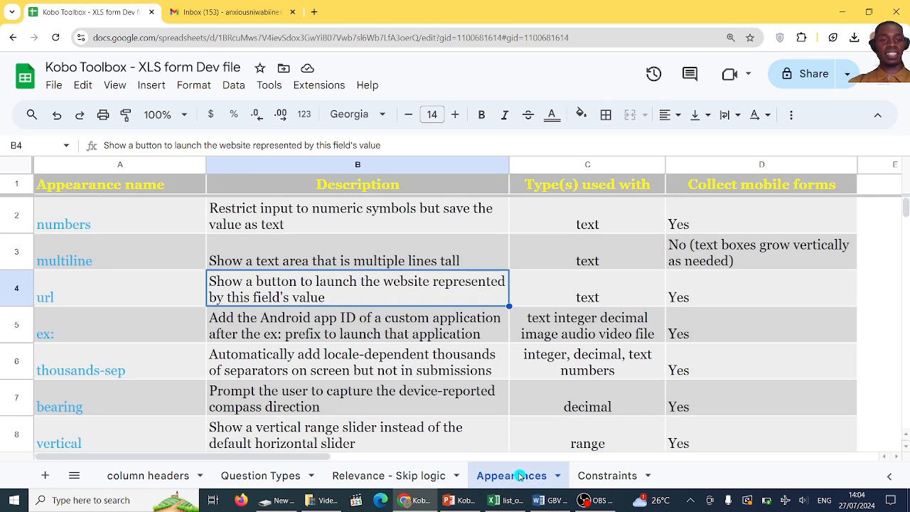
left_click(379, 377)
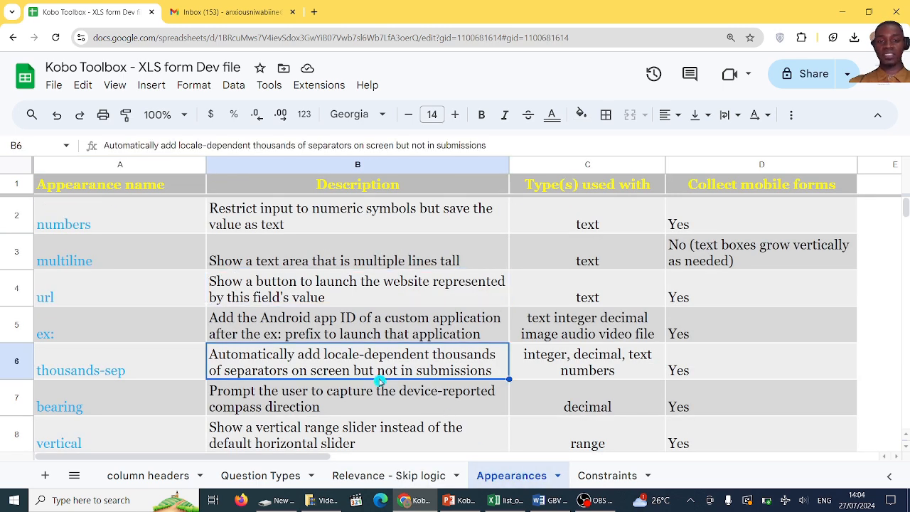
left_click(275, 224)
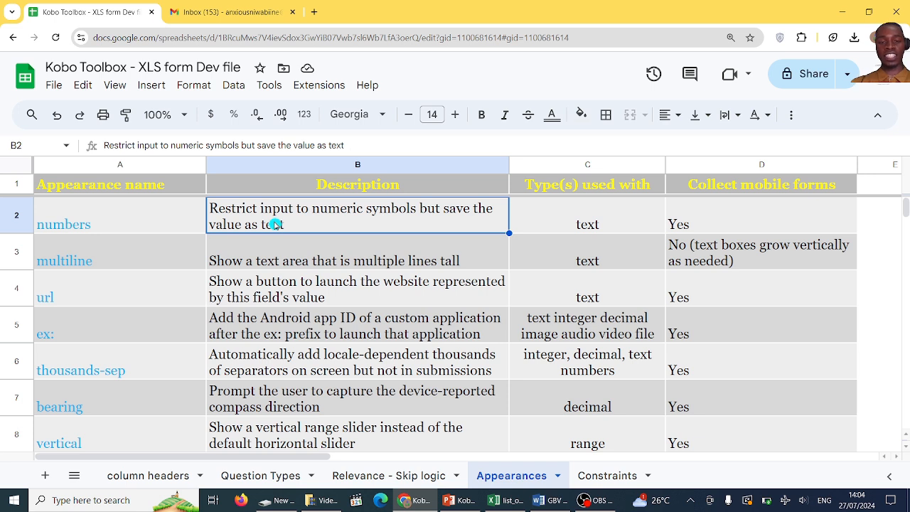
left_click(146, 217)
left_click(137, 268)
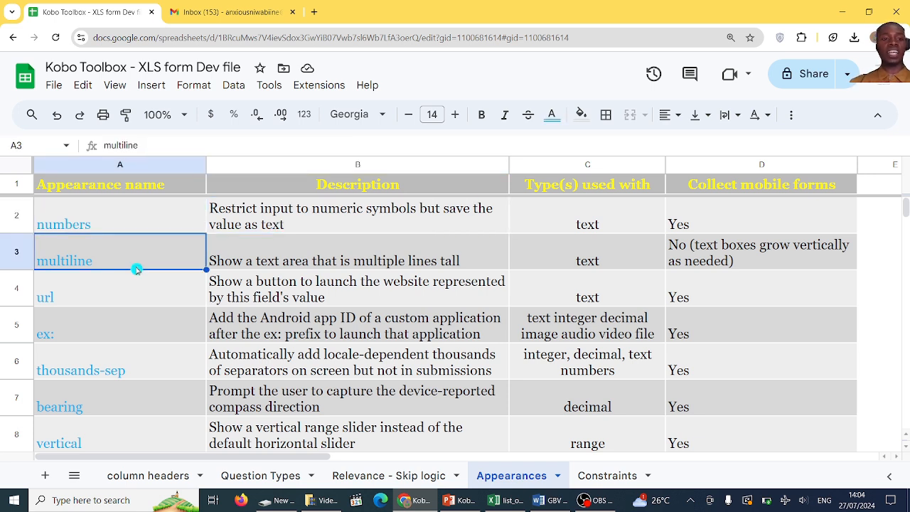
Step: Examine the url appearance in row 4 alongside its description, and the thousands-sep appearance in row 6
left_click(134, 294)
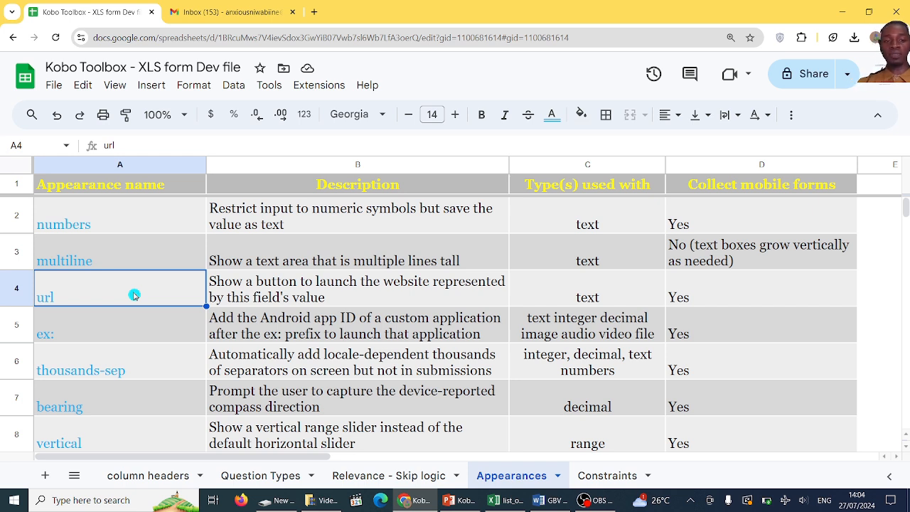
left_click(240, 296)
left_click(147, 282)
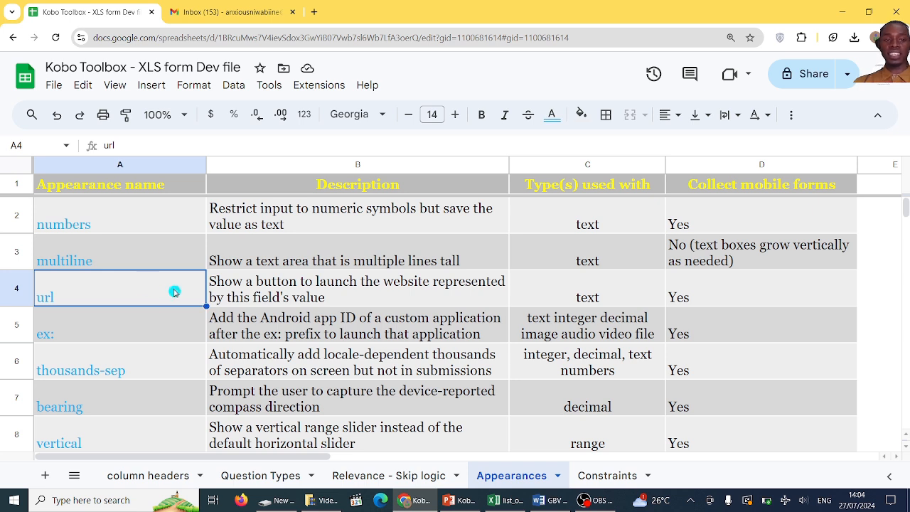
left_click(240, 297)
left_click(172, 288)
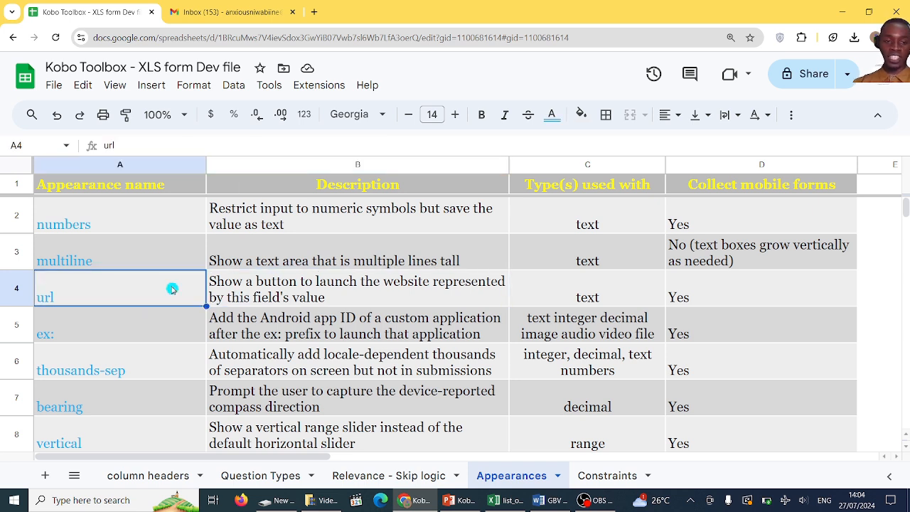
left_click(169, 349)
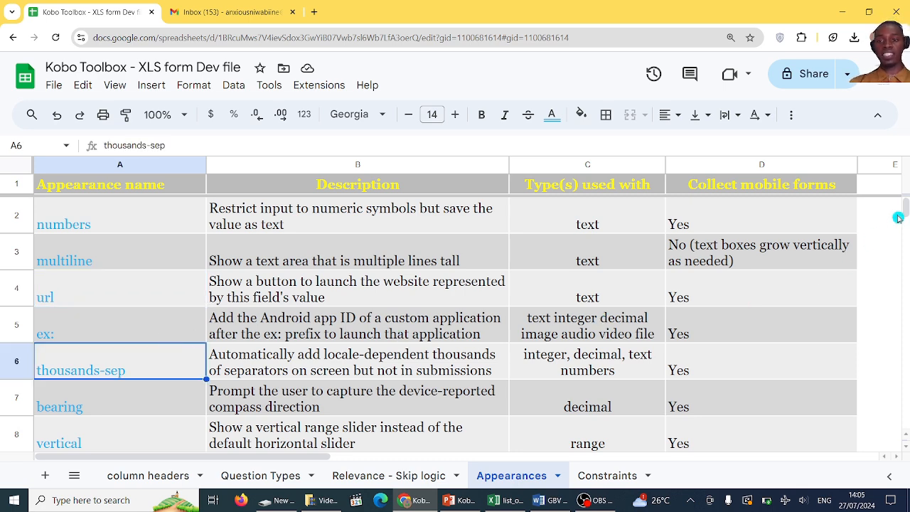
Step: Look through the appearances further down the list and examine minimal and search in rows 29 and 30
scroll(905, 210, "down", 5)
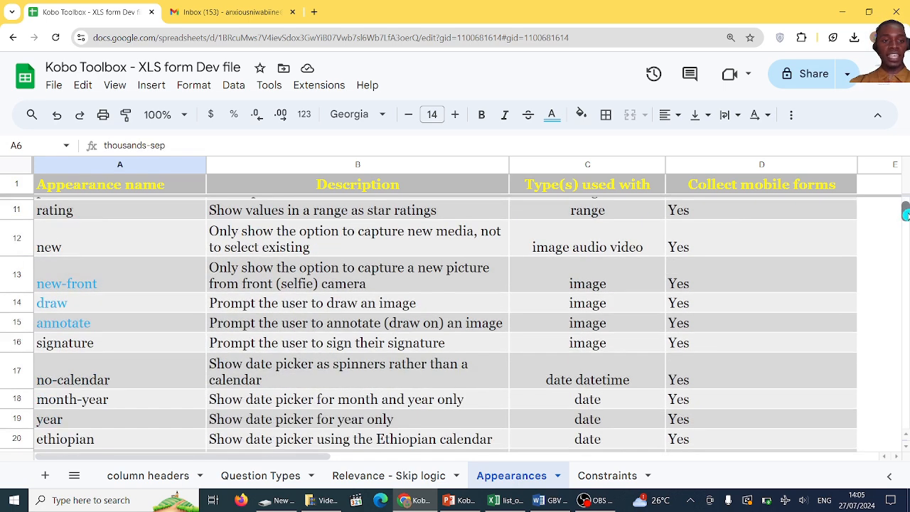
scroll(905, 212, "up", 3)
scroll(905, 210, "down", 7)
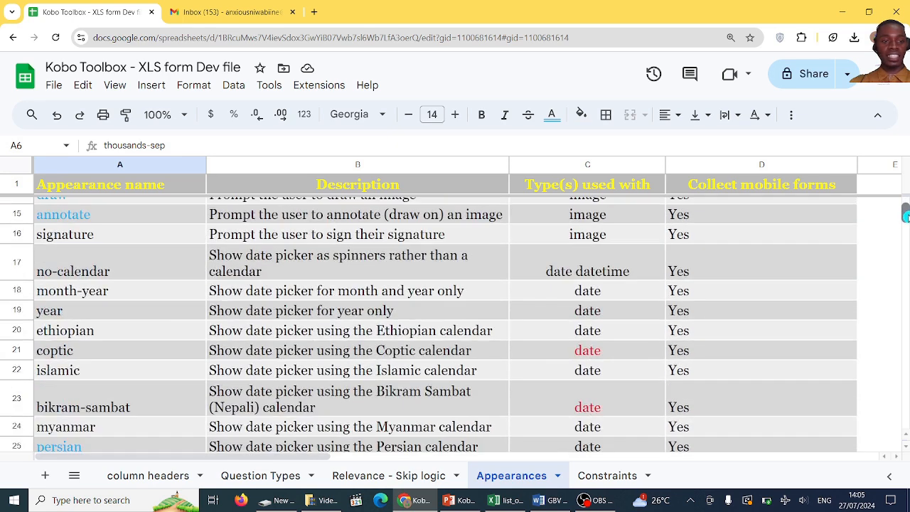
scroll(905, 218, "down", 2)
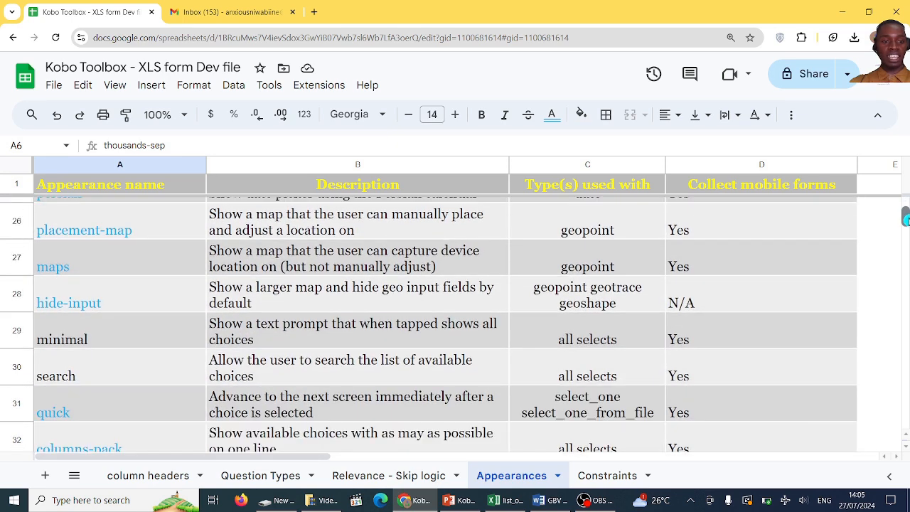
left_click(157, 340)
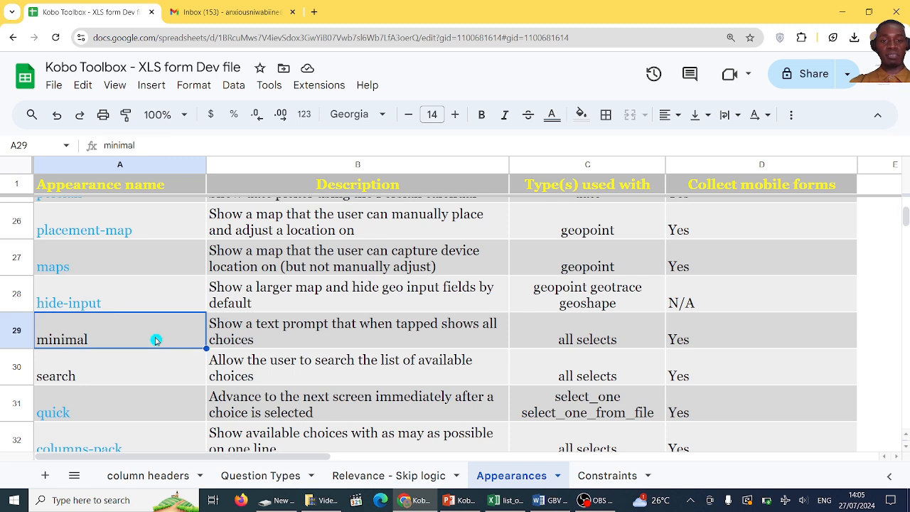
left_click(91, 378)
left_click(118, 334)
left_click(253, 344)
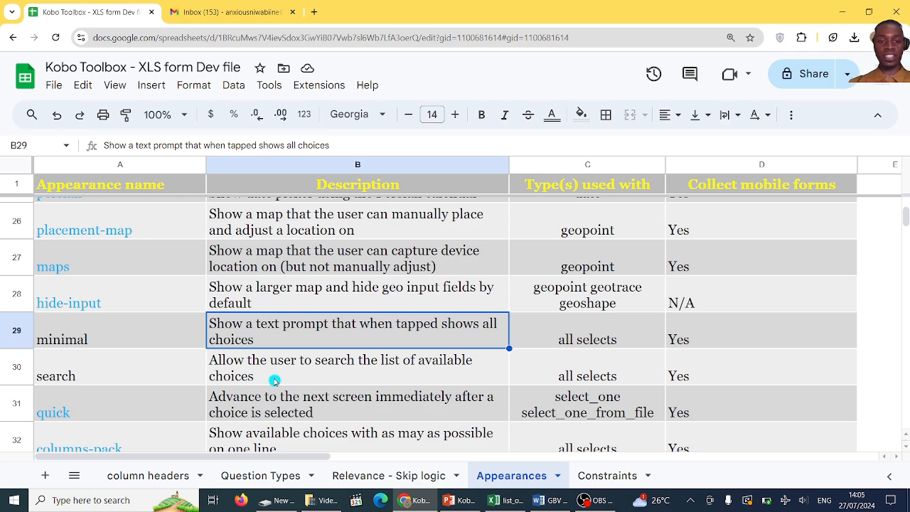
Step: Examine the likert, field-list, label and list-nolabel appearances in rows 37 to 41
scroll(275, 381, "down", 7)
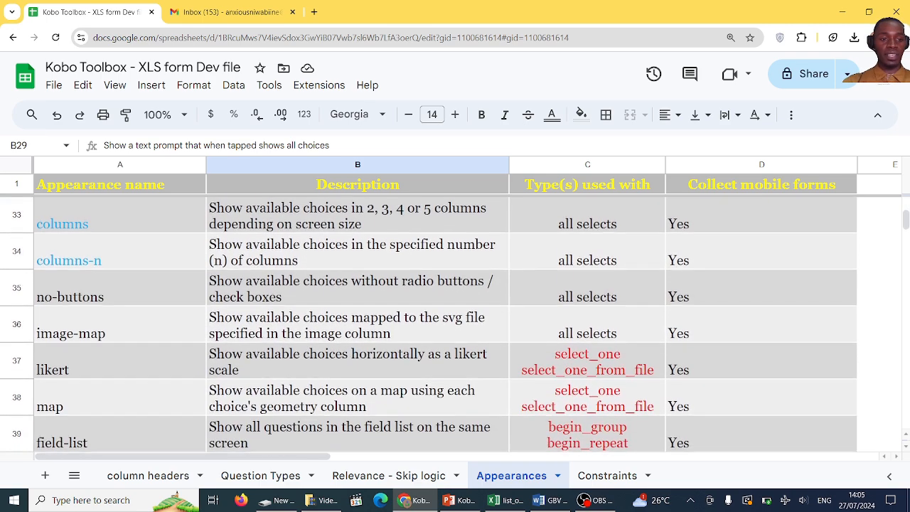
scroll(429, 325, "down", 3)
left_click(119, 260)
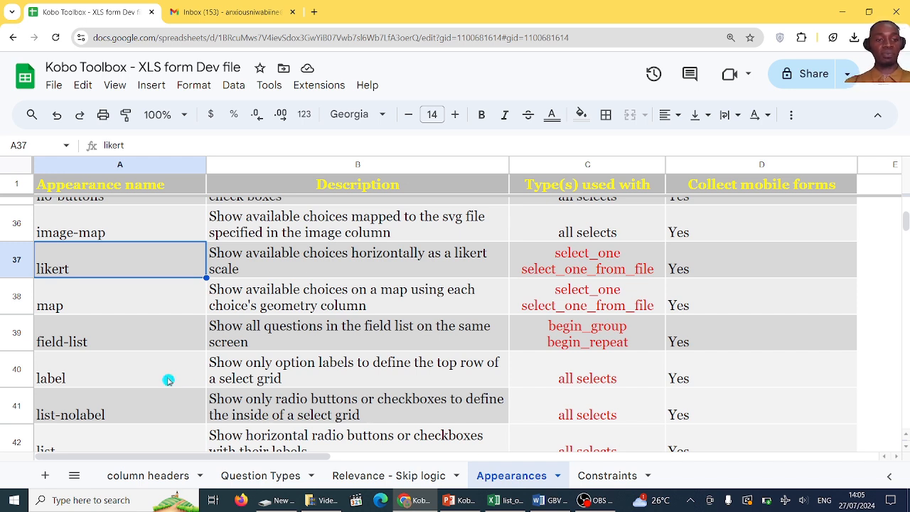
left_click(114, 340)
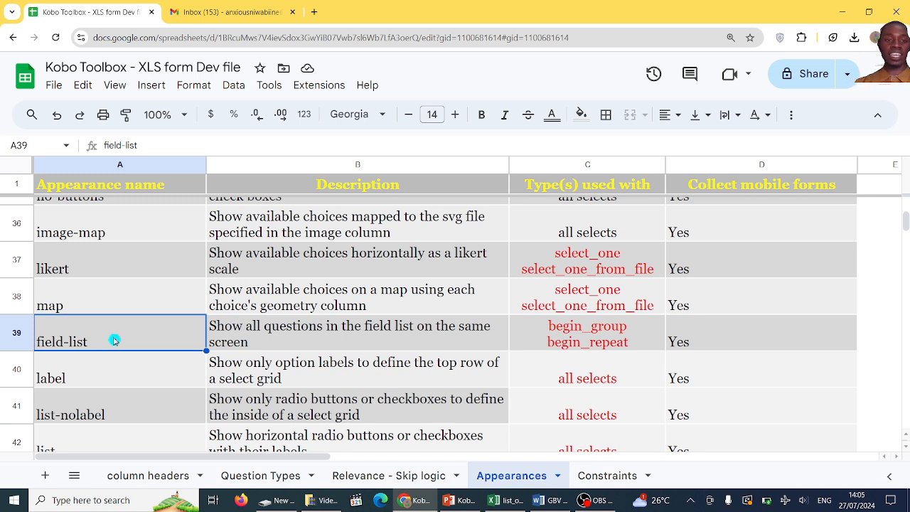
left_click(93, 379)
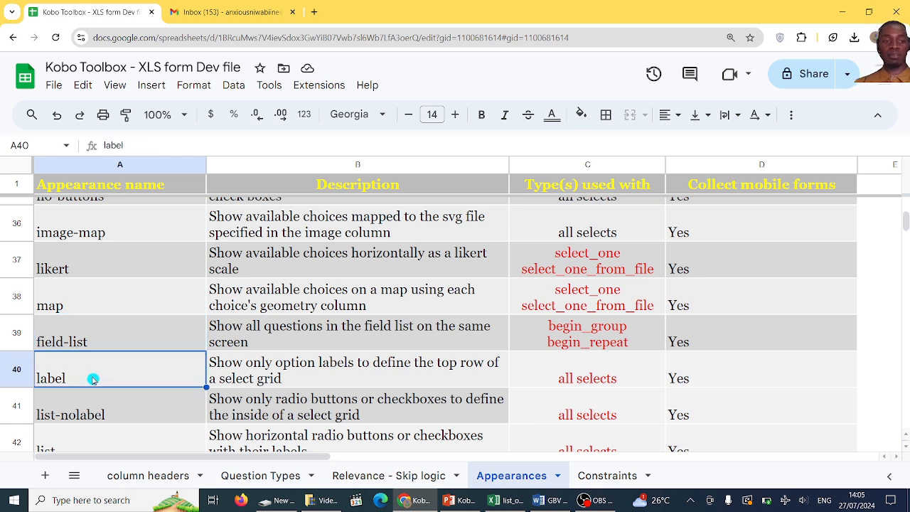
left_click(119, 413)
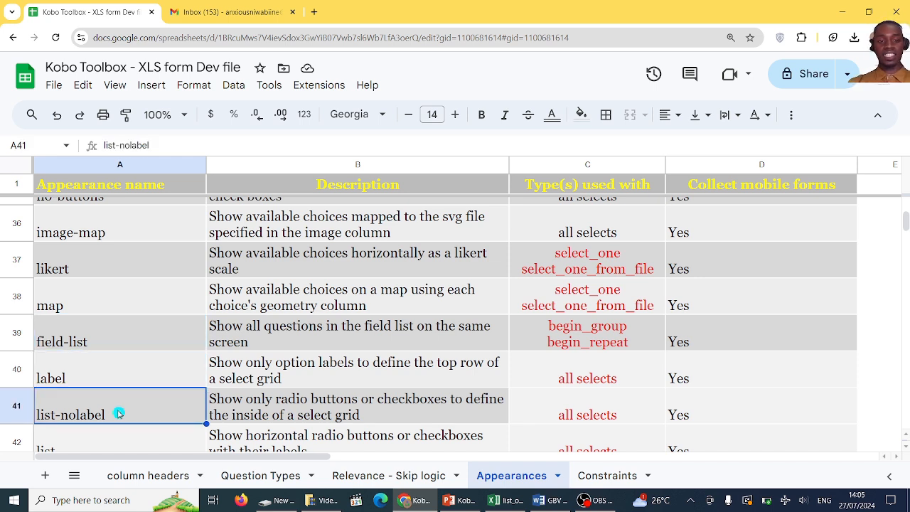
Step: Return to the start of the appearance list and review the descriptions for multiline, url and ex: in rows 3 to 5
left_click_drag(903, 227, 900, 209)
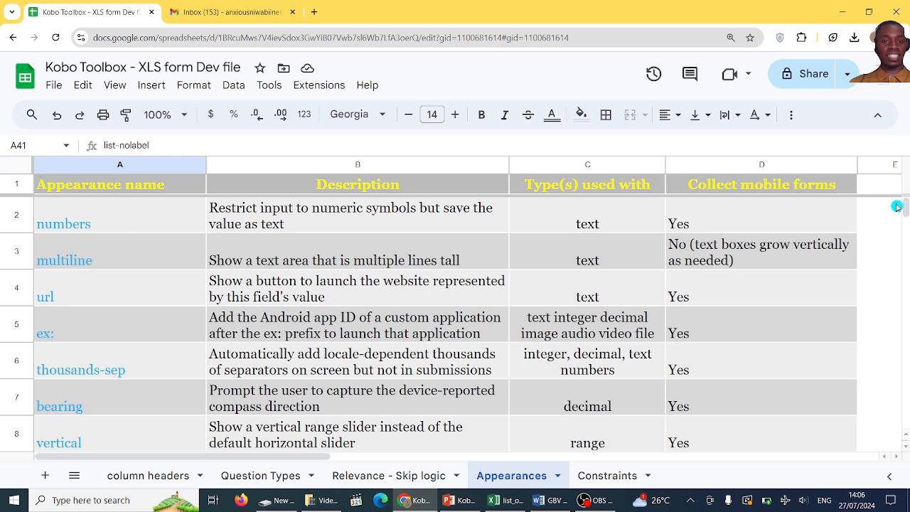
left_click(510, 240)
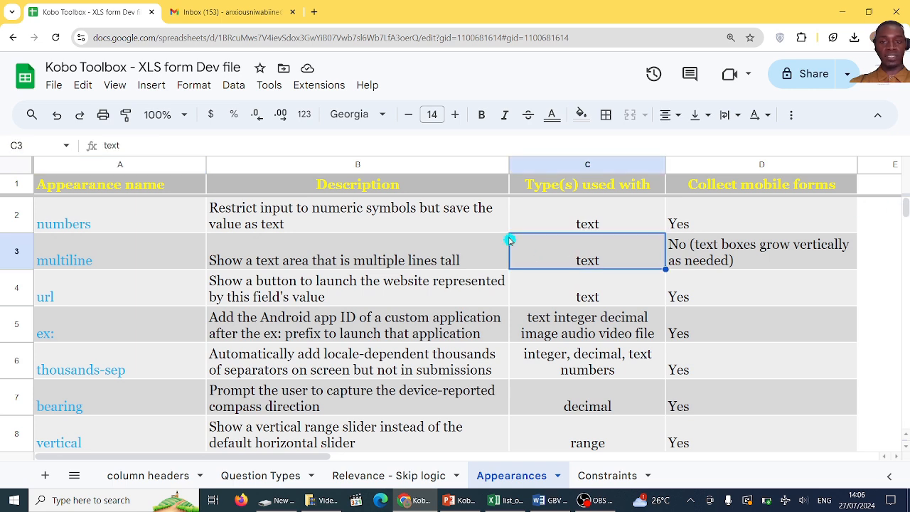
left_click(431, 242)
left_click(413, 292)
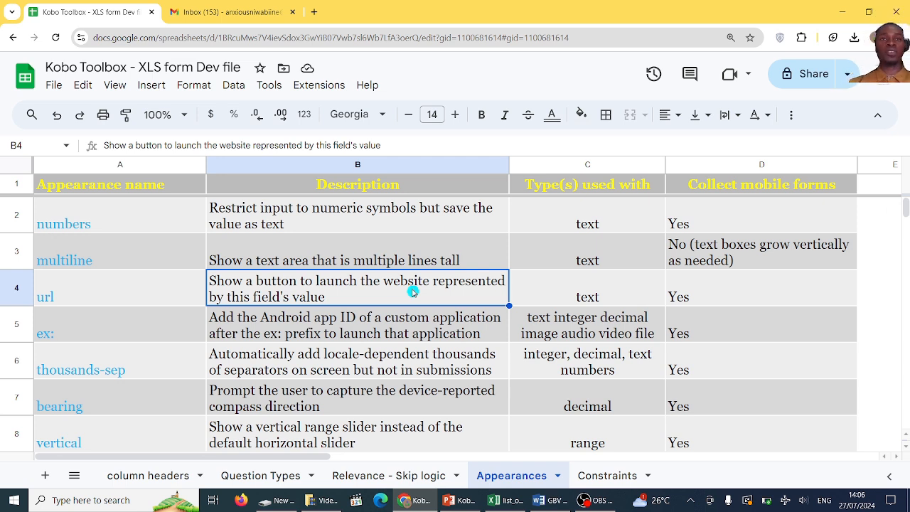
left_click(381, 324)
left_click(374, 301)
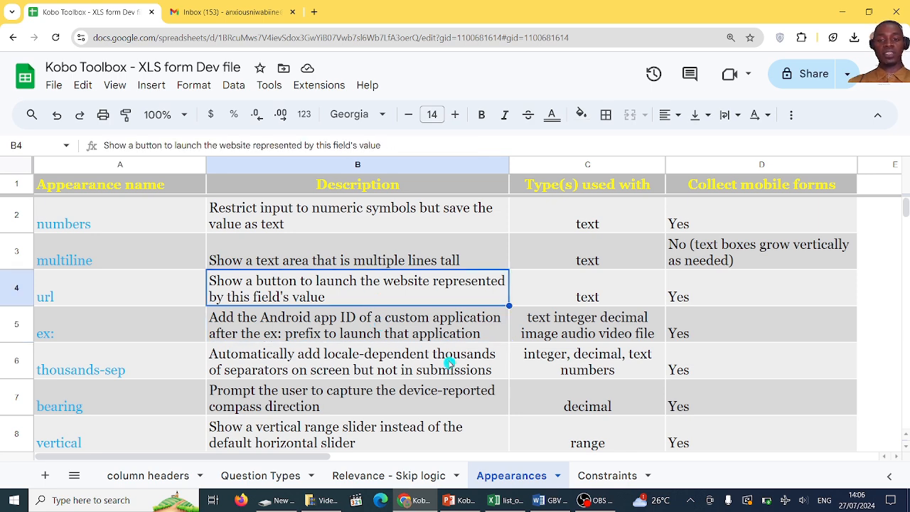
Step: Open the Constraints sheet and examine the descriptions of the example constraint expressions between rows 4 and 9
left_click(595, 481)
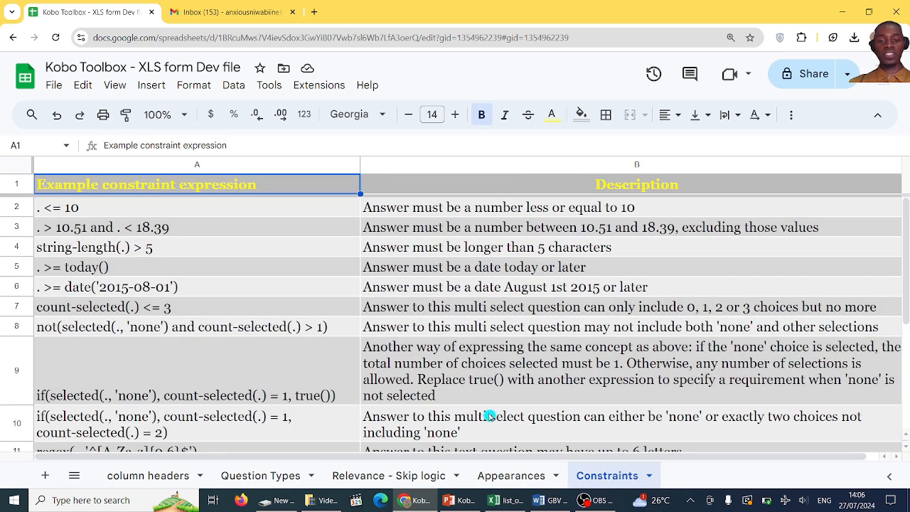
left_click(412, 370)
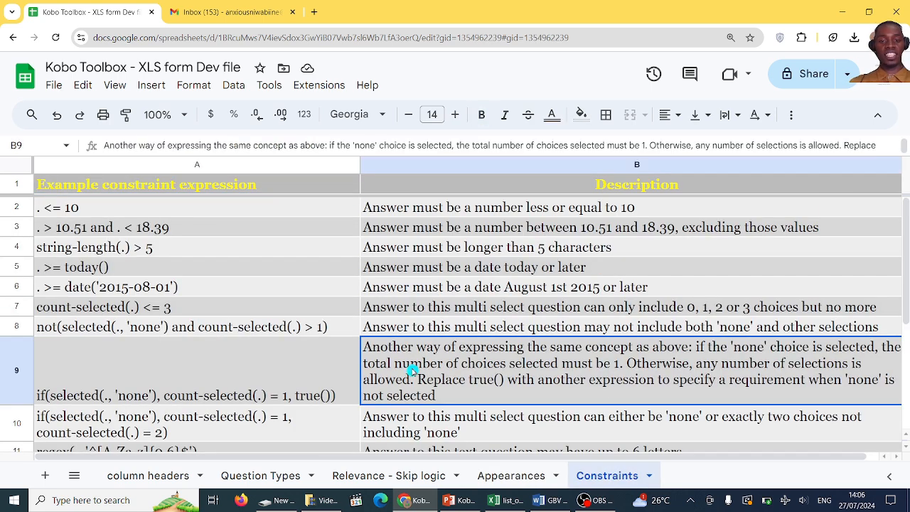
left_click(341, 357)
left_click(419, 331)
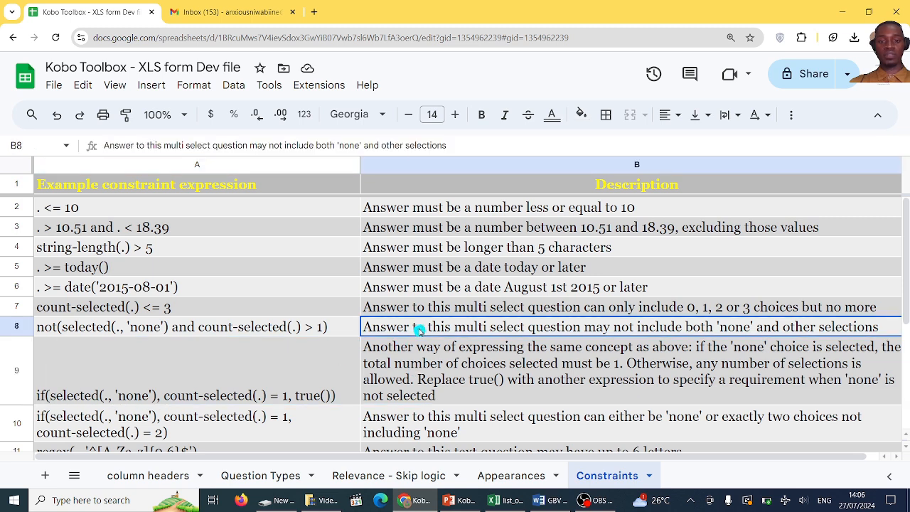
left_click(436, 287)
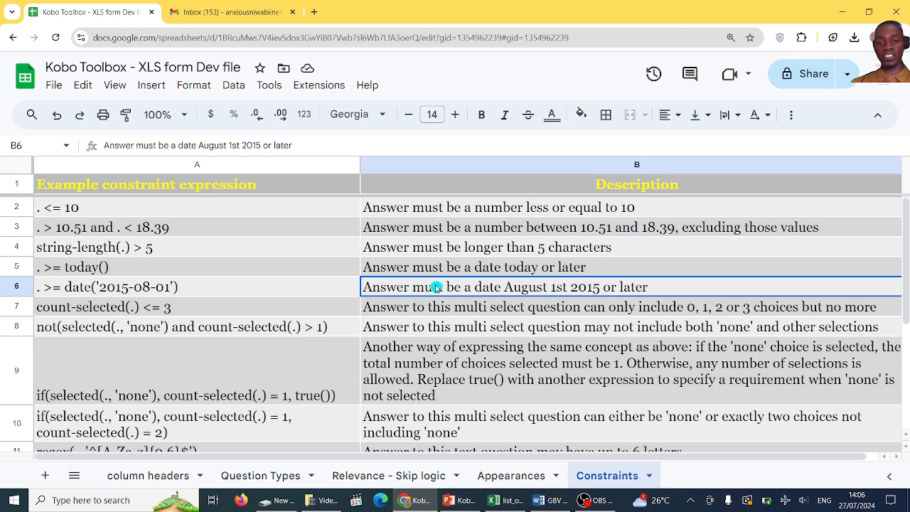
left_click(452, 251)
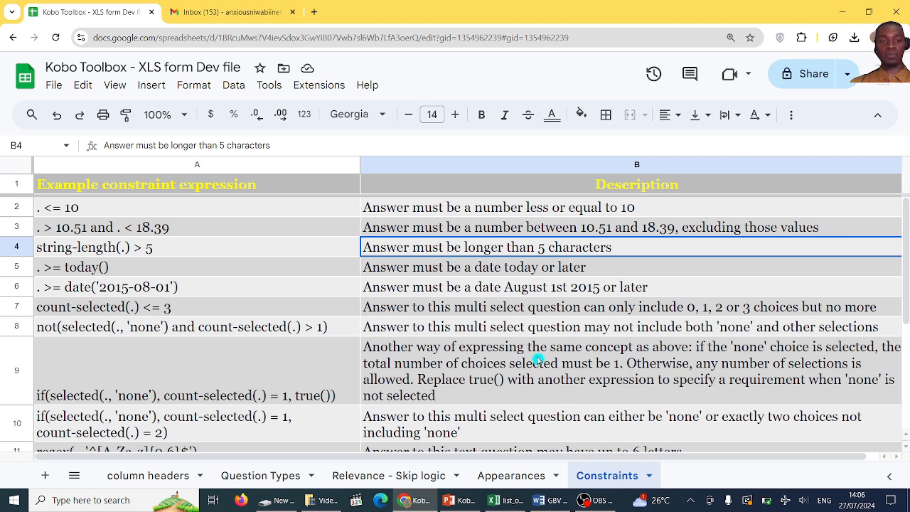
Step: Examine the example constraint expressions in column A between rows 2 and 8, including the number, date and count-selected ones
left_click(324, 287)
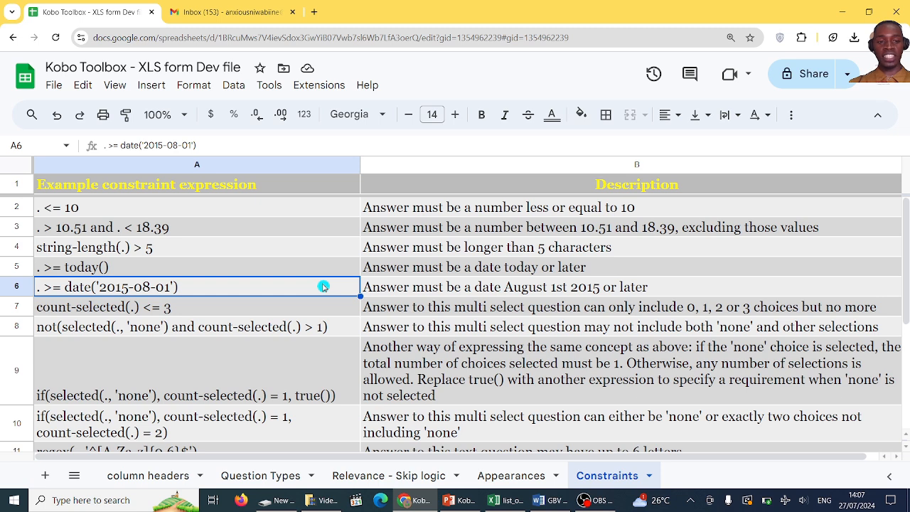
left_click(248, 326)
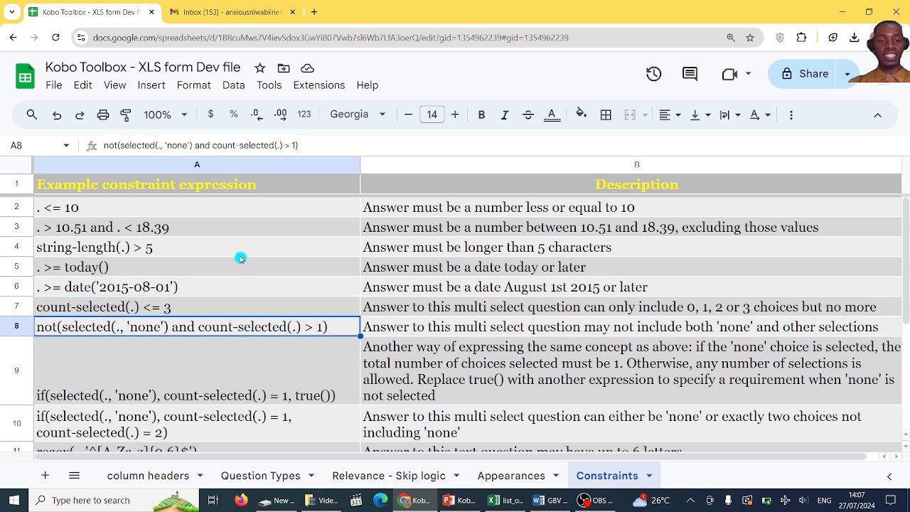
left_click(208, 206)
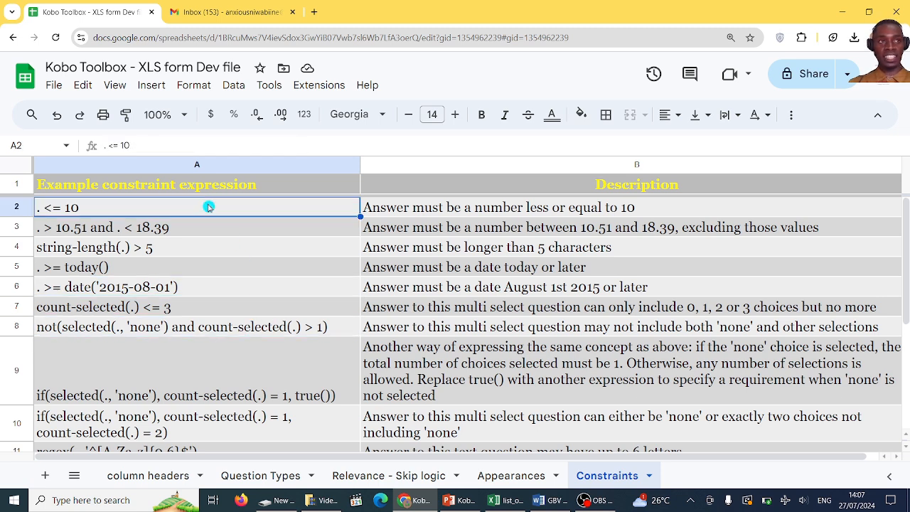
left_click(203, 260)
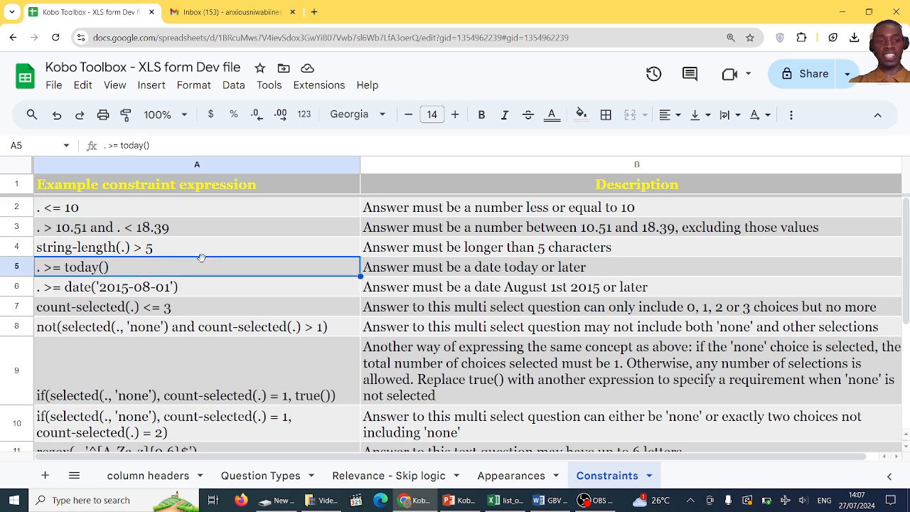
left_click(197, 313)
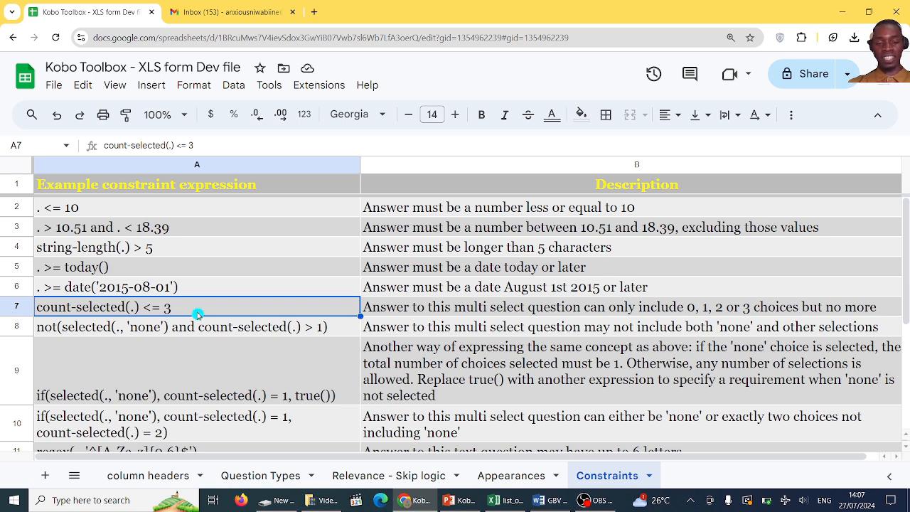
Step: Examine the if(selected(., 'none'), …) constraint examples in rows 9 and 10 with their descriptions
left_click(250, 369)
left_click(424, 372)
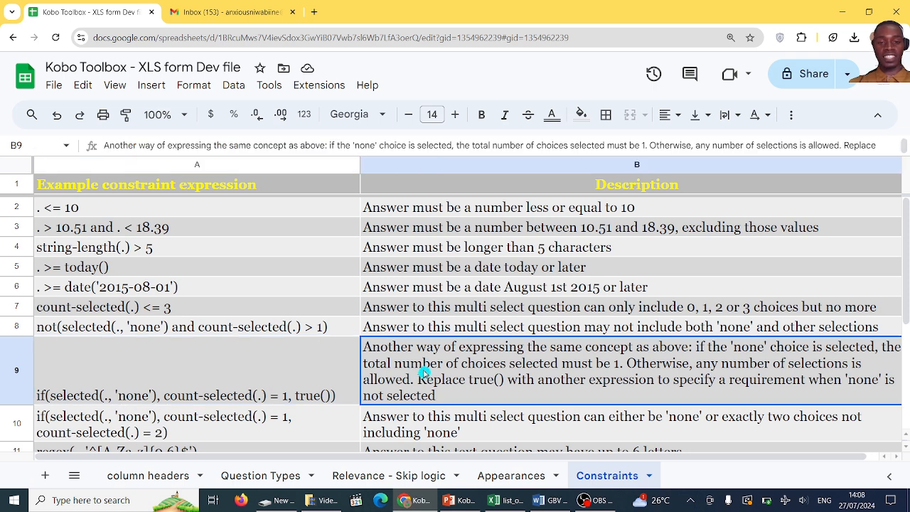
left_click(419, 426)
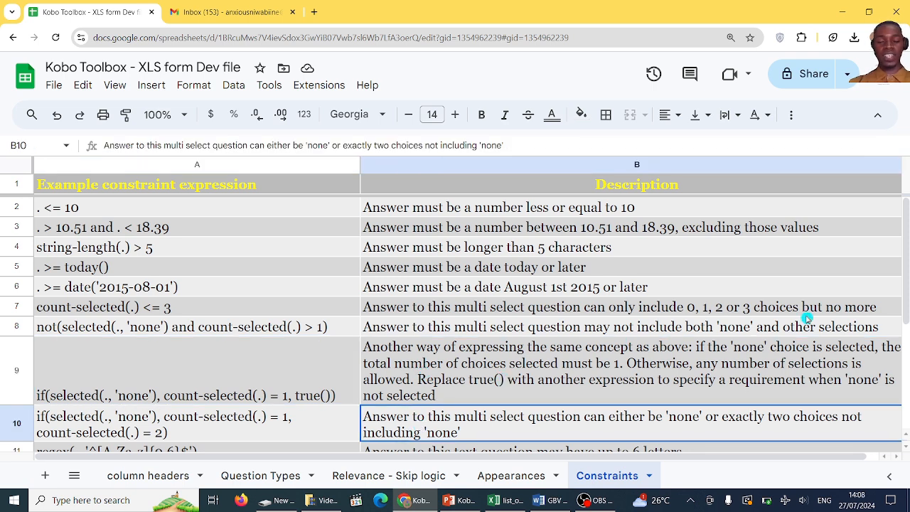
Step: Look back at the if(selected(., 'none'), …, true()) constraint example in A9 and the string-length example in A4
left_click_drag(907, 298, 907, 244)
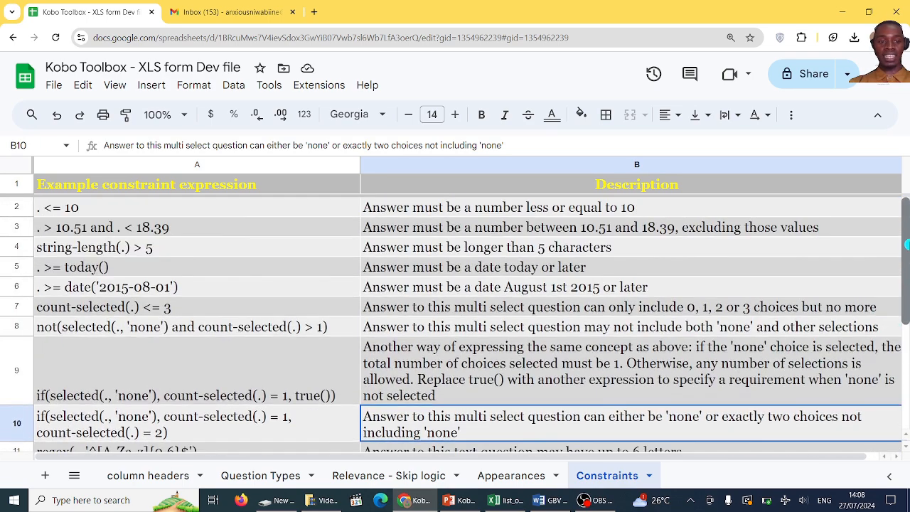
left_click(282, 384)
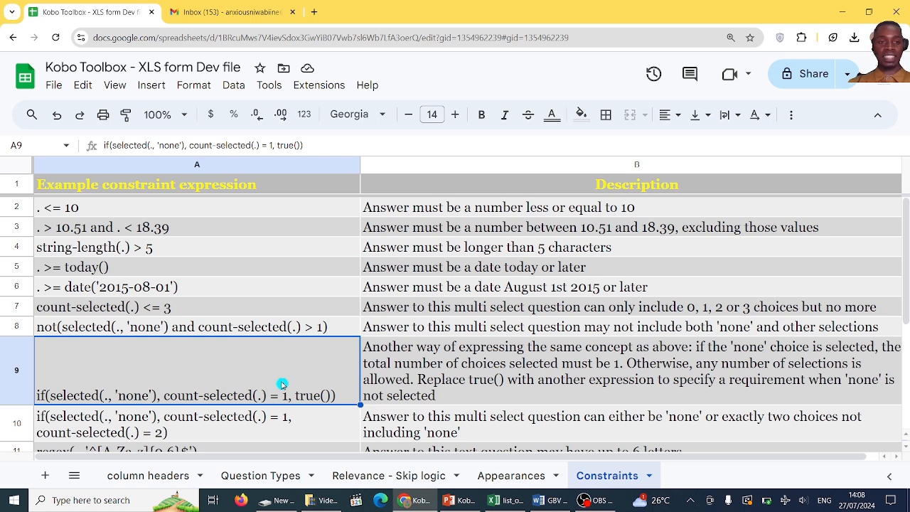
left_click(190, 253)
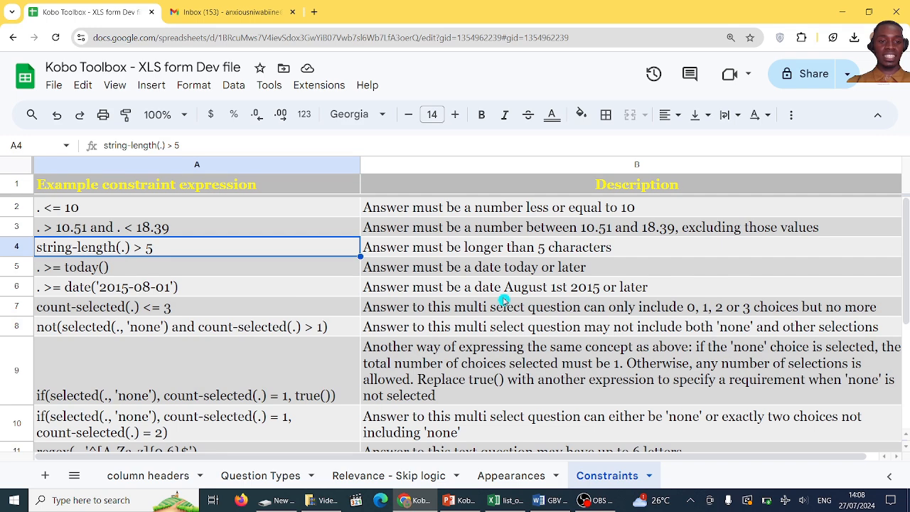
Step: Examine the regex constraint examples in rows 11 to 13, including the description of the regex(., '^[A-Za-z]{0,6}$') expression
scroll(907, 271, "down", 3)
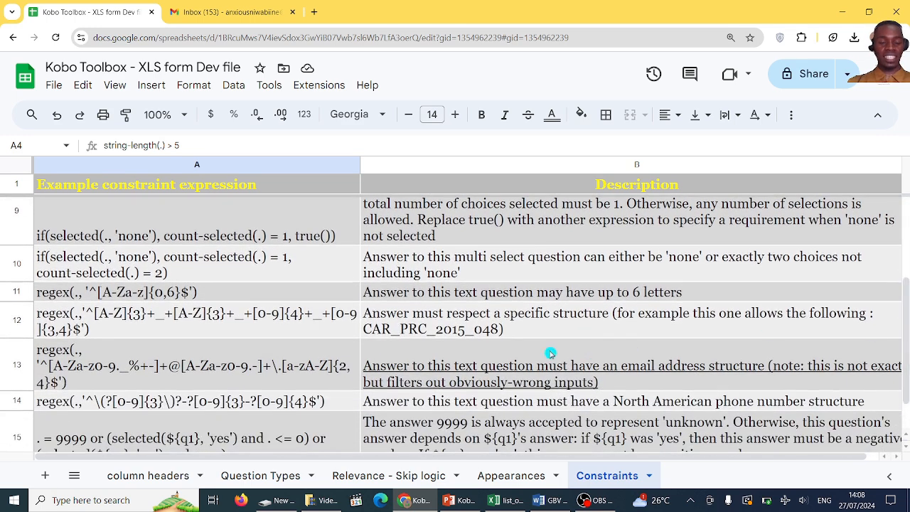
left_click(234, 294)
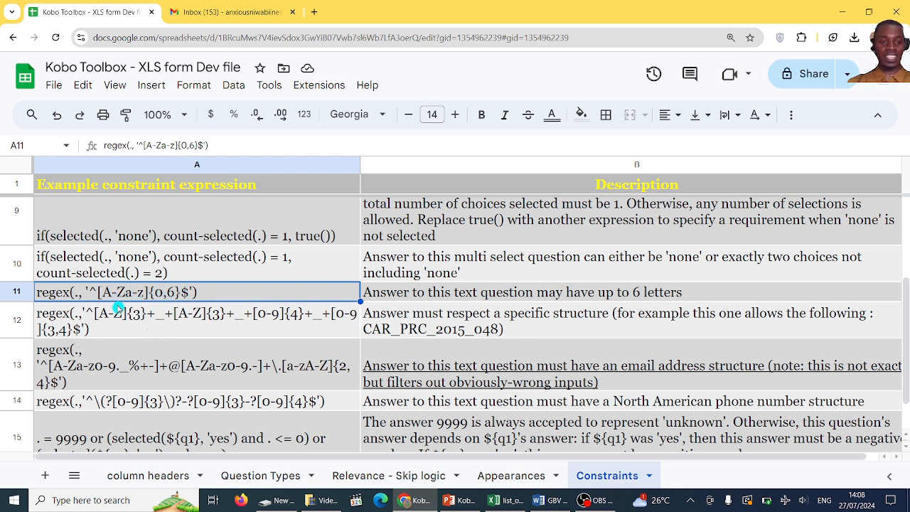
left_click(430, 291)
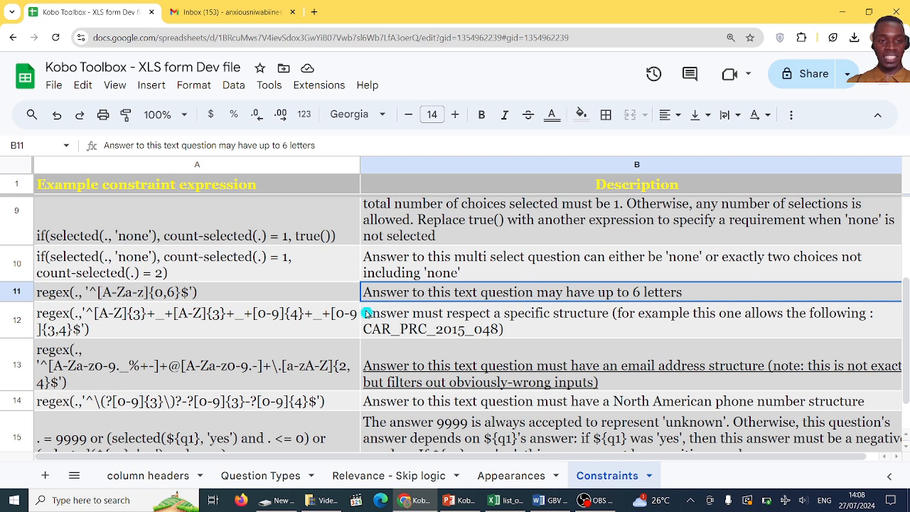
left_click(206, 292)
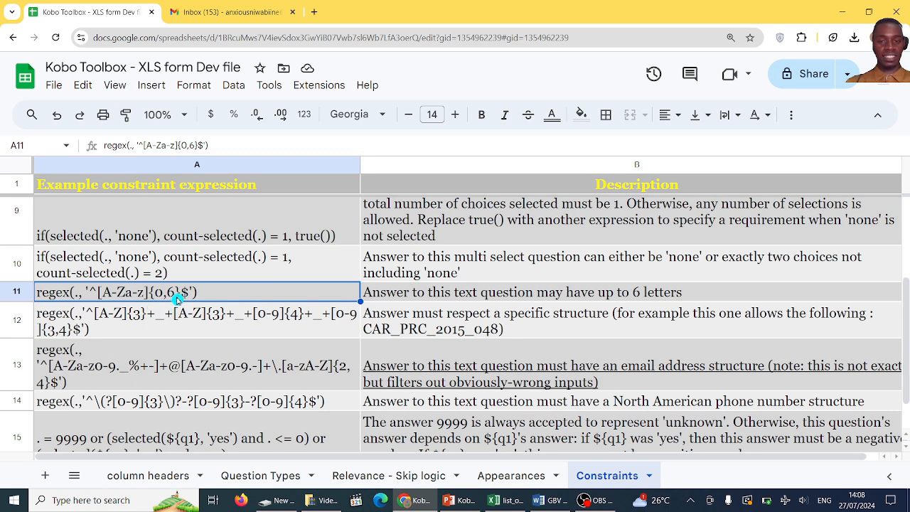
left_click(179, 325)
left_click(190, 364)
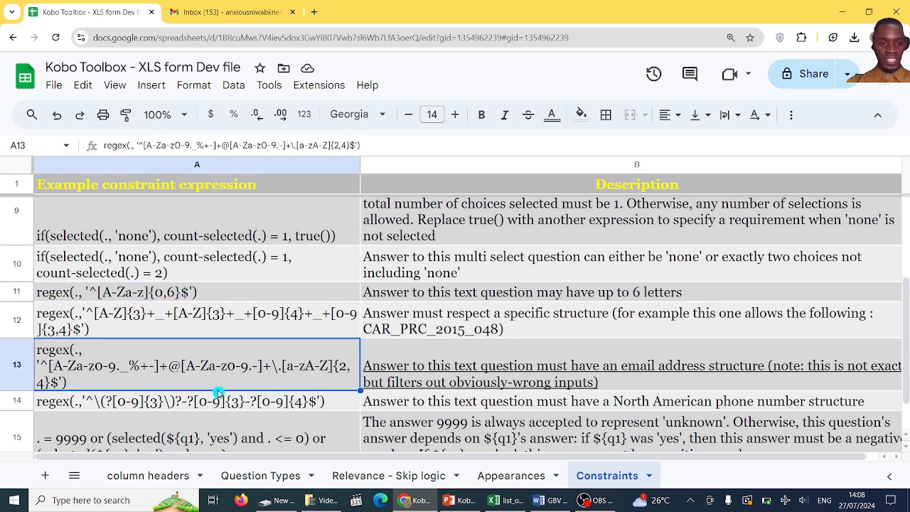
scroll(224, 402, "down", 2)
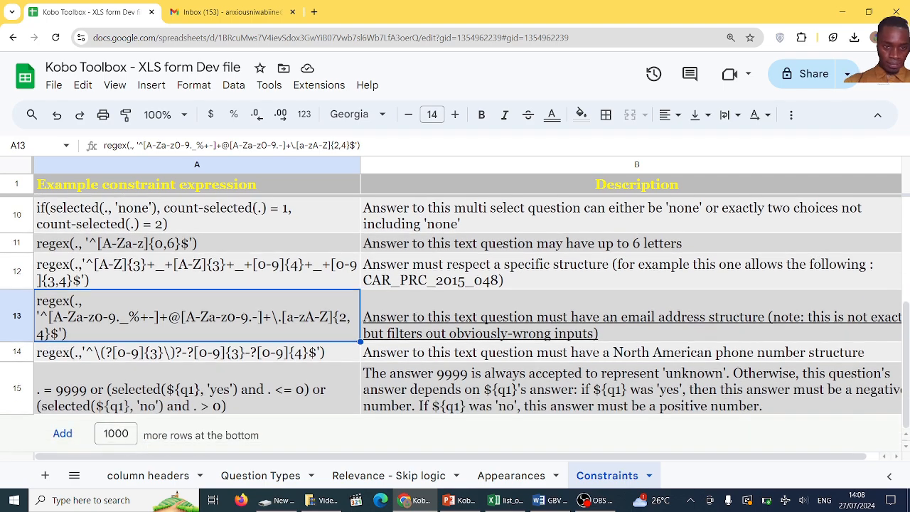
Step: Go back over the example constraint expressions in column A from row 9 up to the date example in row 6
scroll(455, 325, "up", 5)
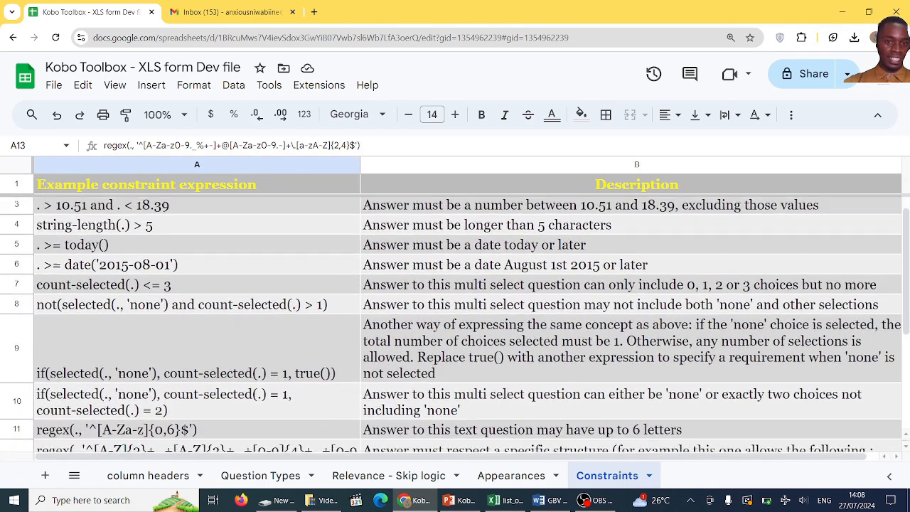
scroll(455, 313, "down", 1)
left_click(197, 328)
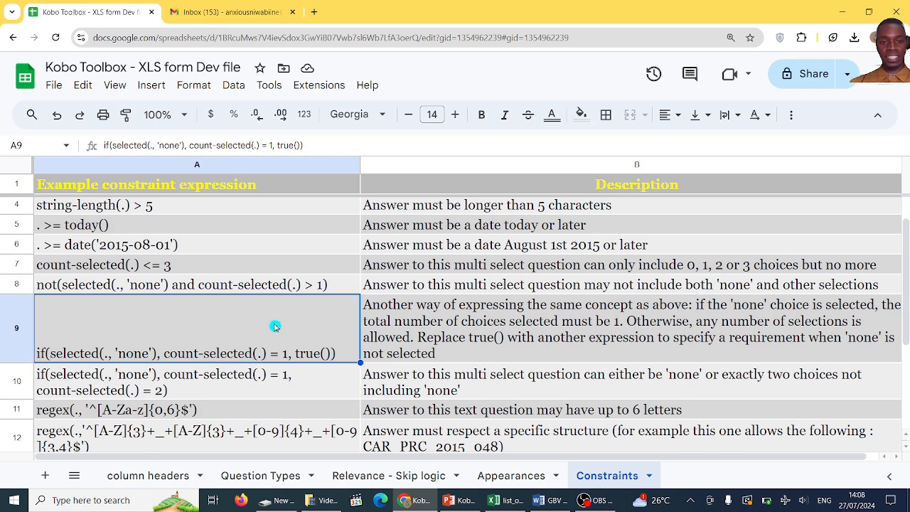
left_click(298, 286)
left_click(287, 270)
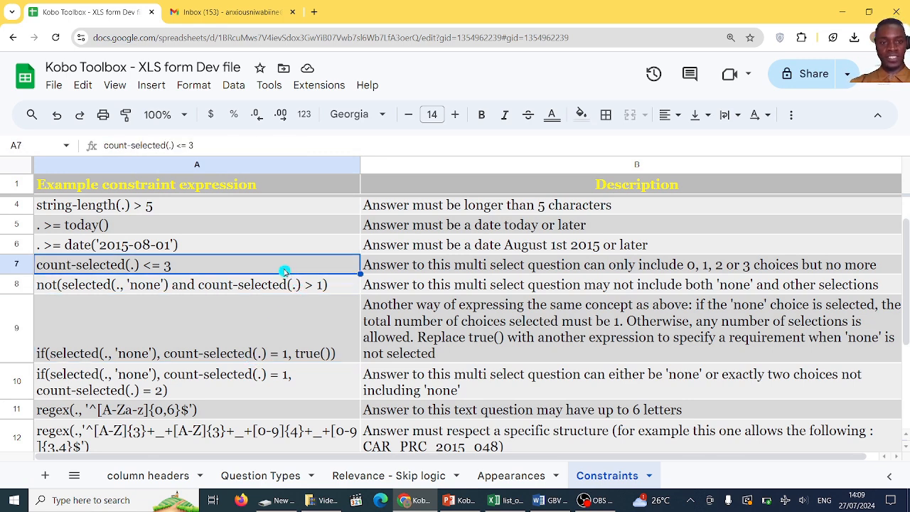
left_click(256, 252)
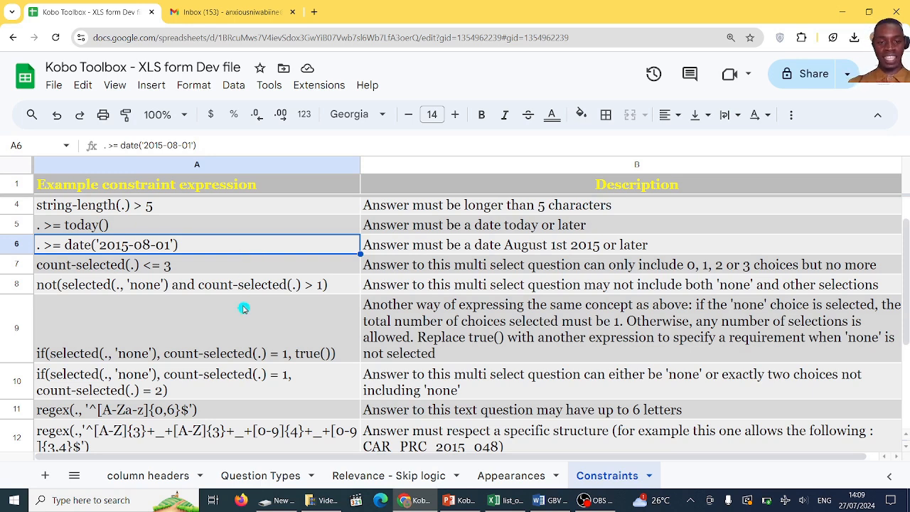
Step: Compare the two 'none' choice constraint expressions in A9 and A10 with the explanations beside them in column B
left_click(243, 330)
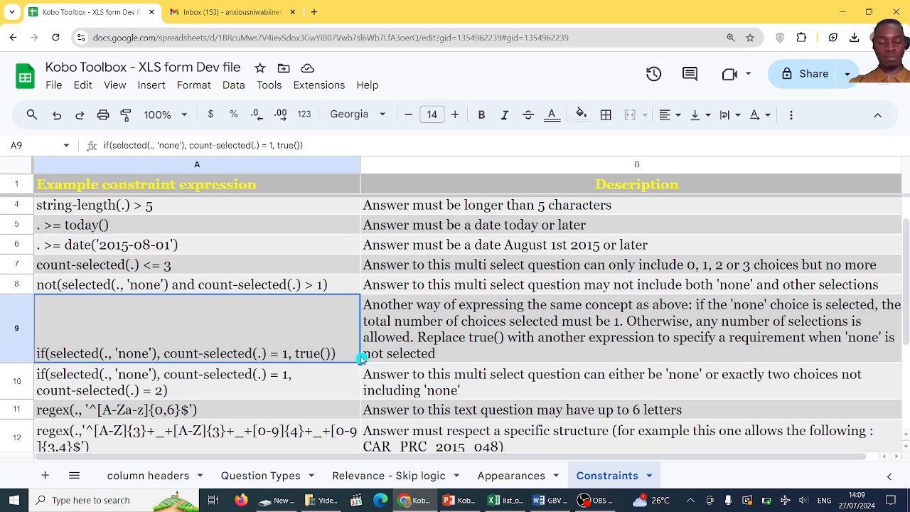
left_click(275, 383)
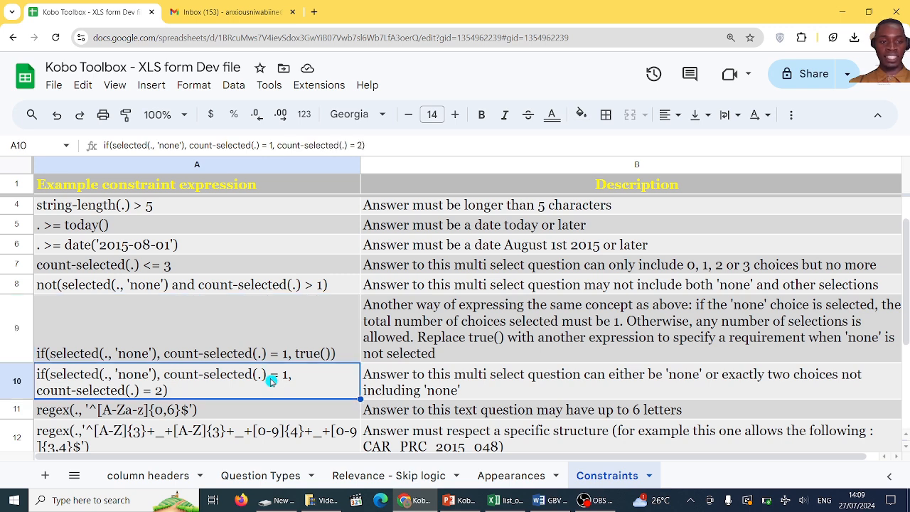
left_click(243, 345)
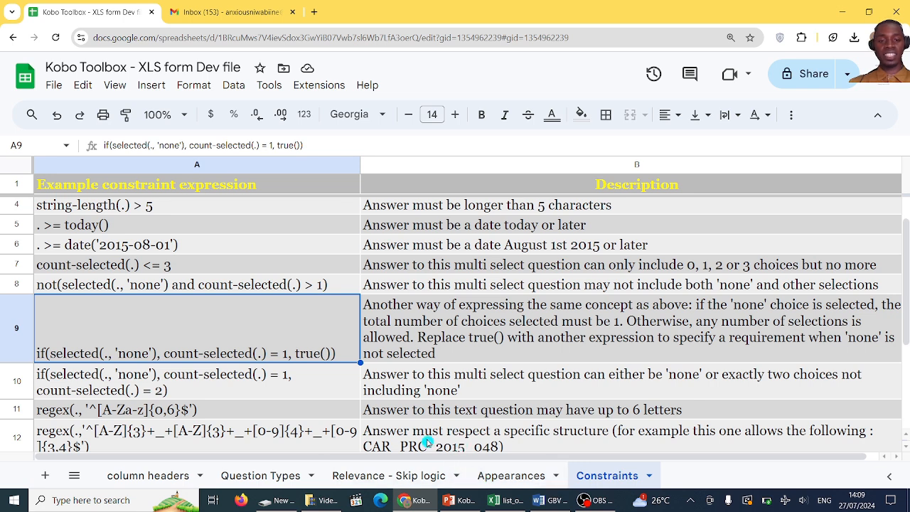
left_click(405, 391)
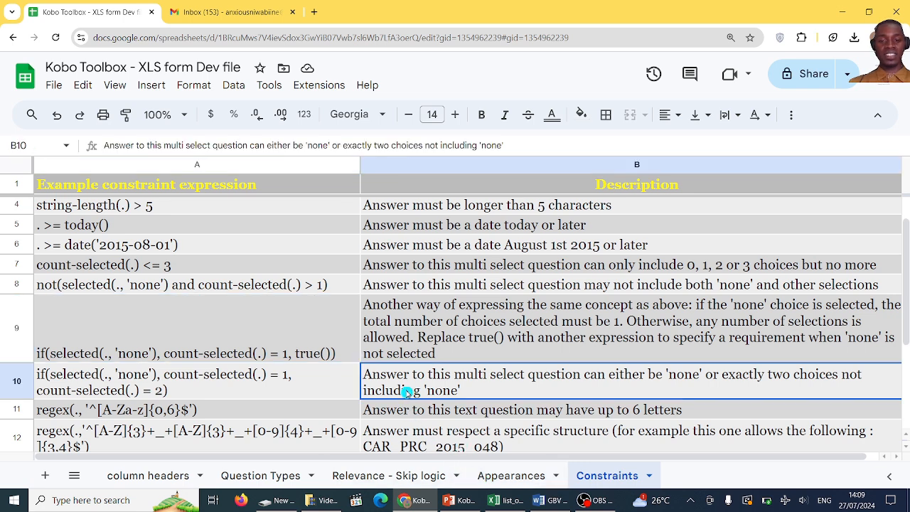
left_click(410, 347)
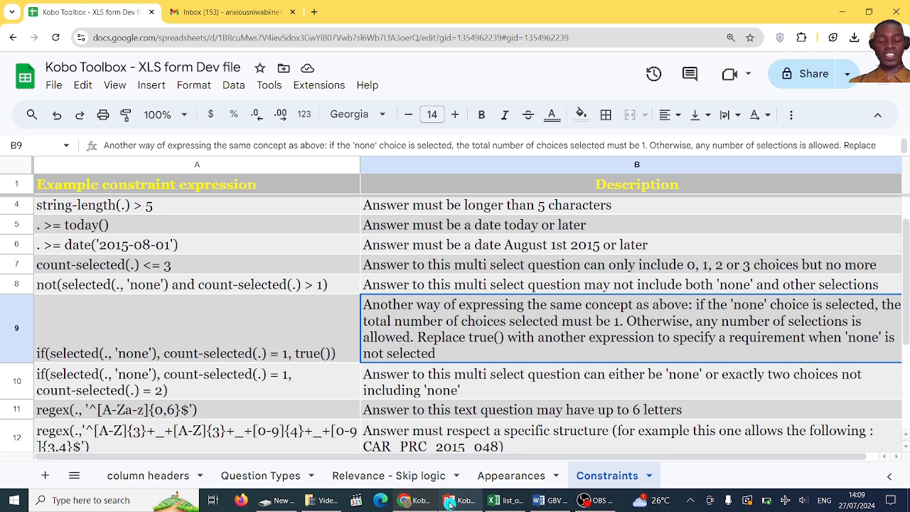
left_click(459, 390)
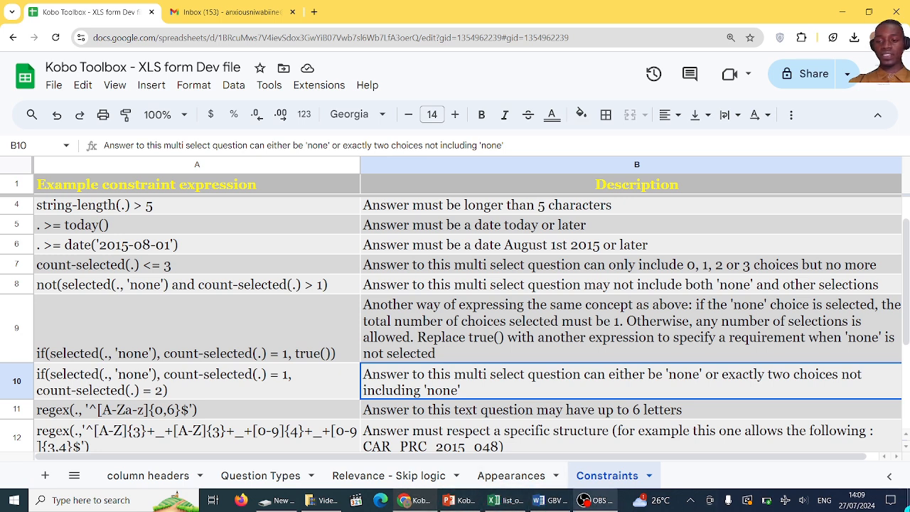
Step: Bring up the GBV Questionnaire document in Word and create a new blank workbook in a maximized Excel window
left_click(907, 506)
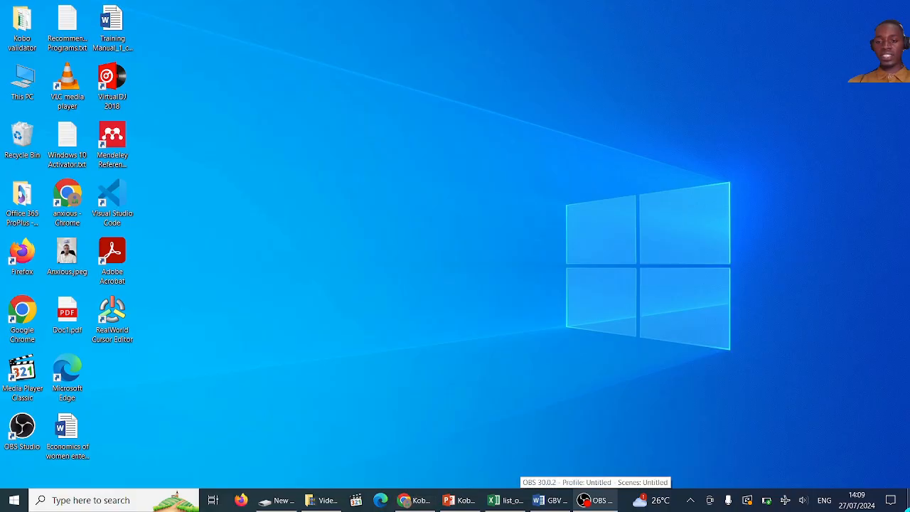
left_click(548, 501)
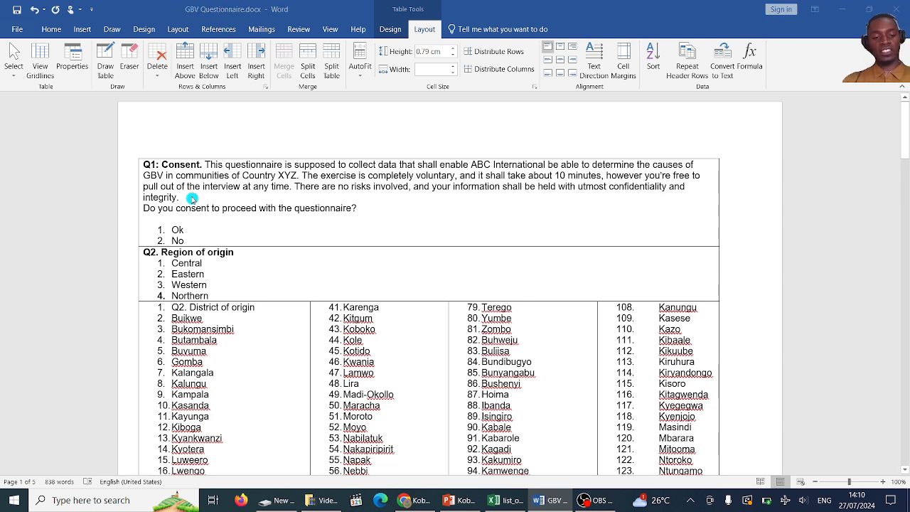
key("super")
type("exc")
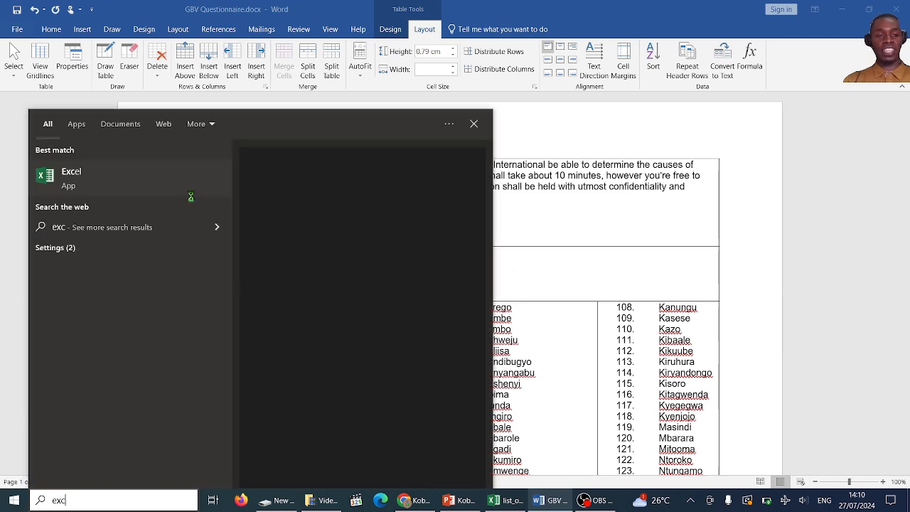
key("Escape")
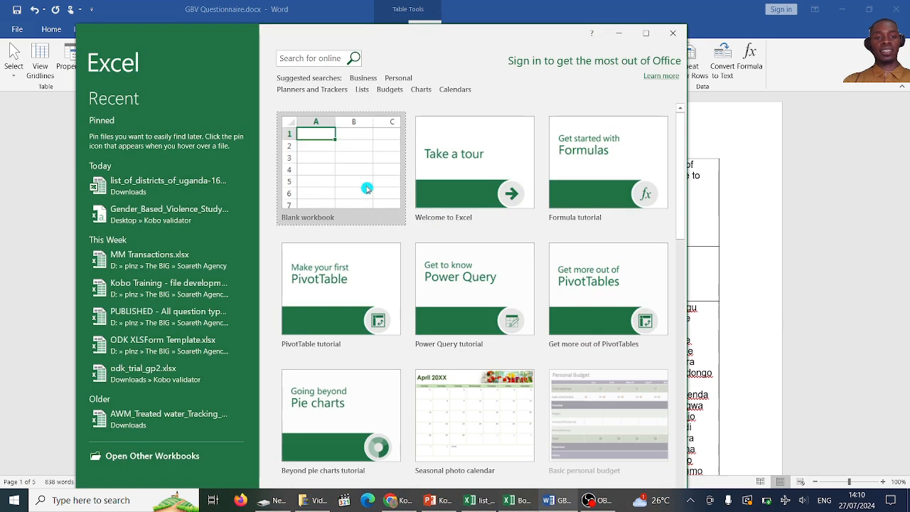
left_click(367, 188)
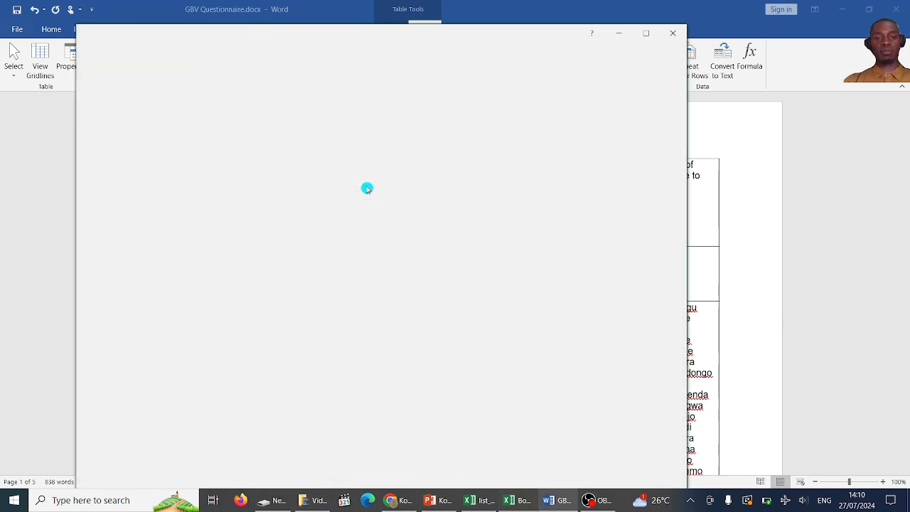
left_click(654, 33)
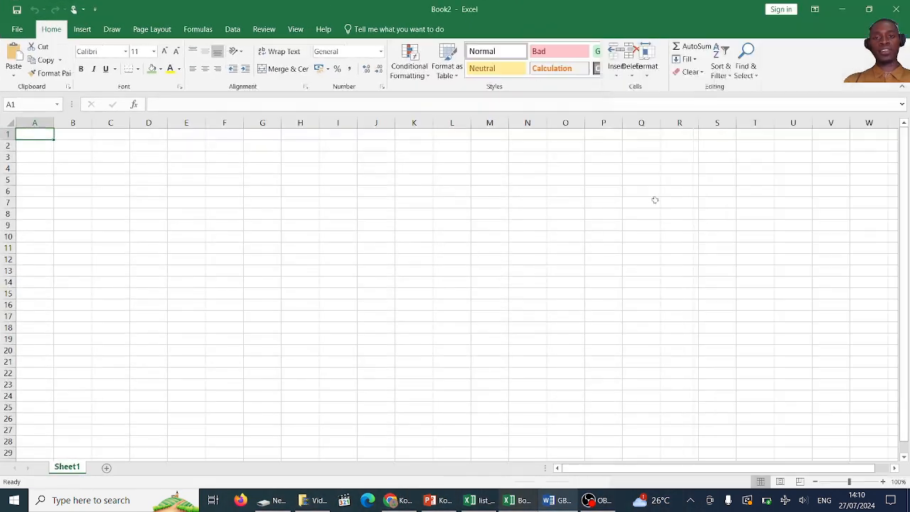
Step: Review the consent and region questions at the start of the GBV Questionnaire in Word, and return to the blank Excel workbook
left_click(566, 500)
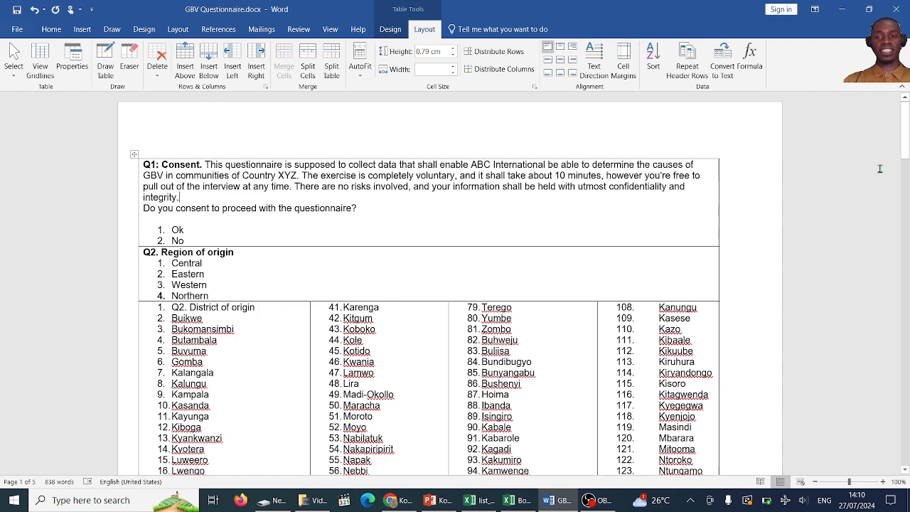
left_click_drag(907, 133, 905, 113)
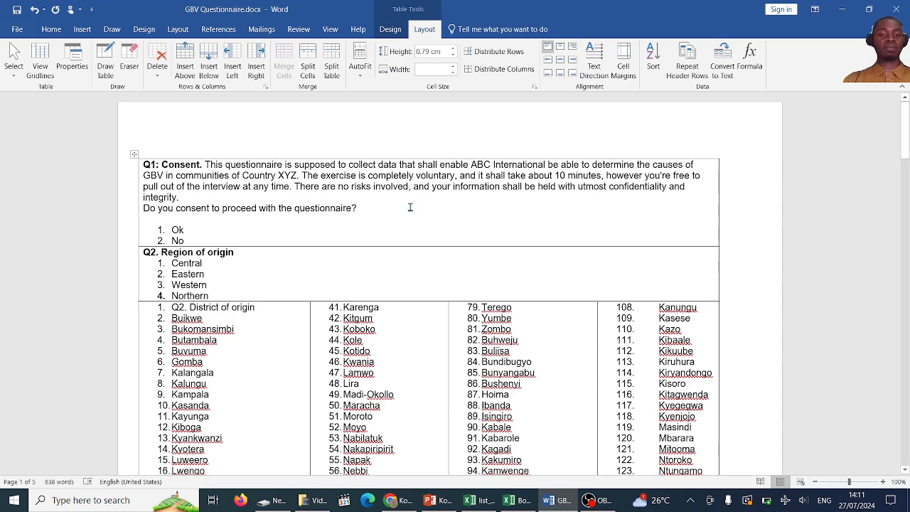
left_click(550, 501)
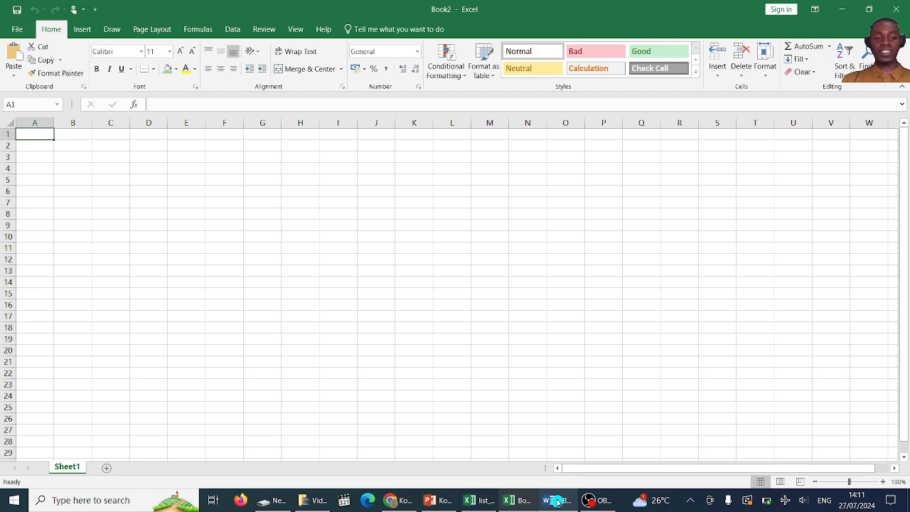
Step: Rename the workbook's first sheet as survey and add a second sheet named settings
double_click(76, 468)
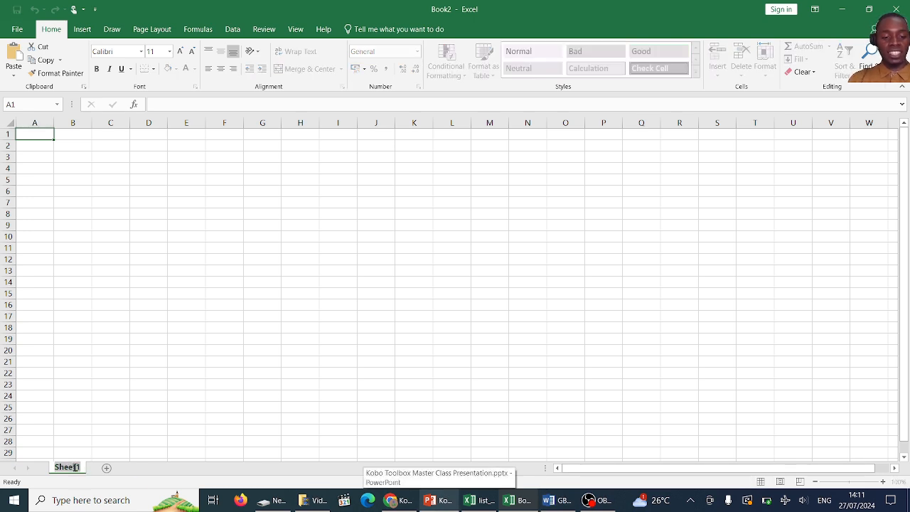
type("survey")
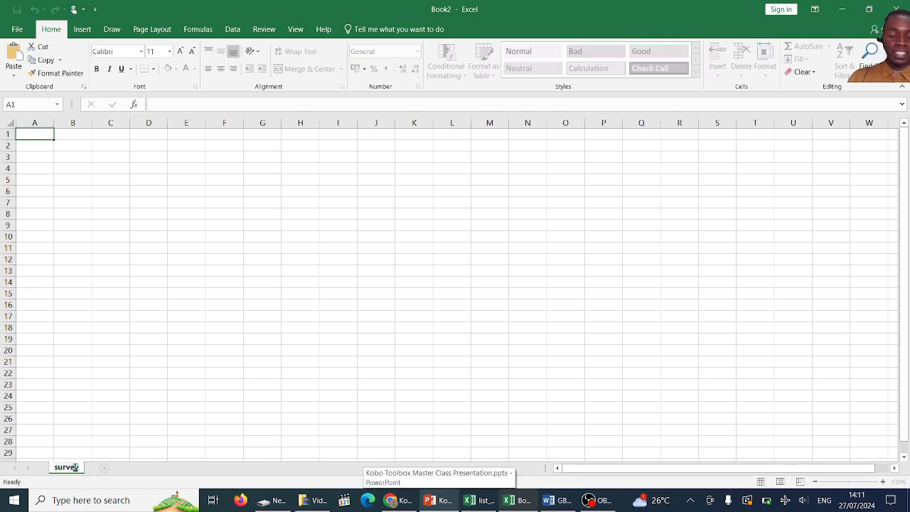
left_click(108, 471)
double_click(104, 469)
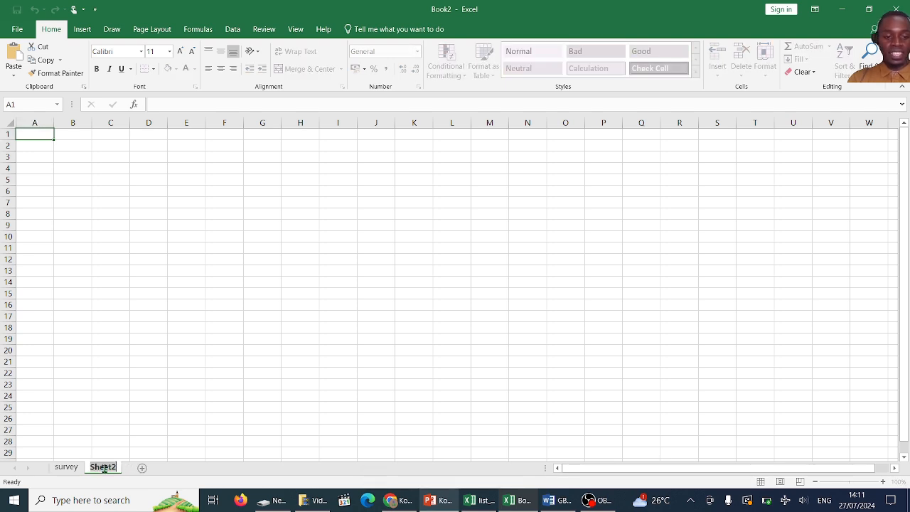
type("settings")
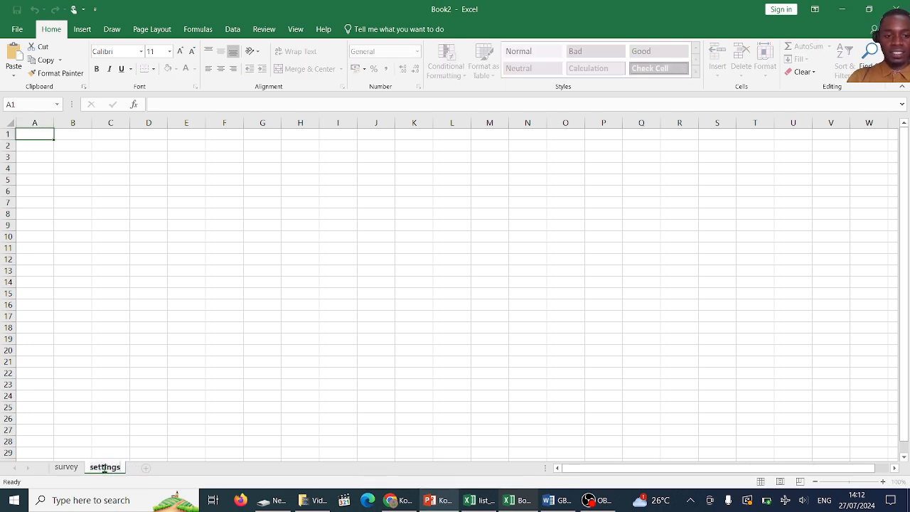
Step: Add a third sheet after settings and name it choices
left_click(150, 471)
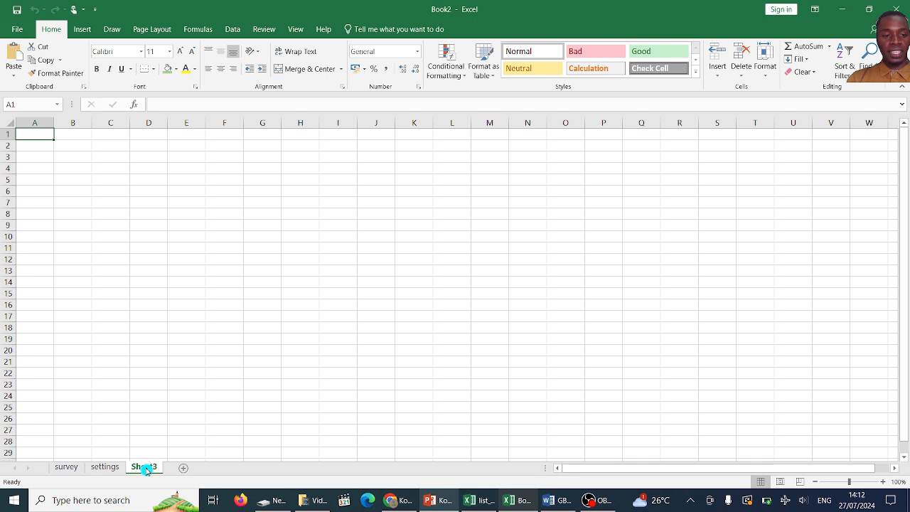
double_click(144, 467)
type("ch")
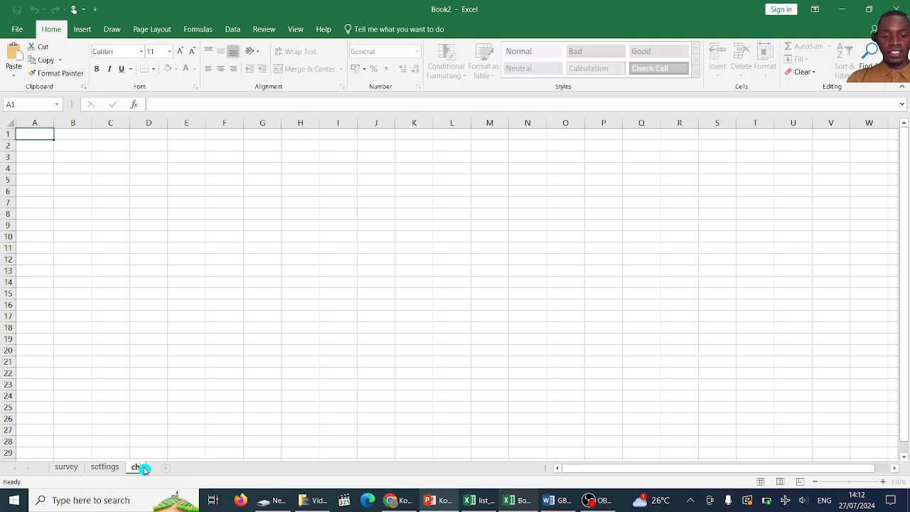
type("oices")
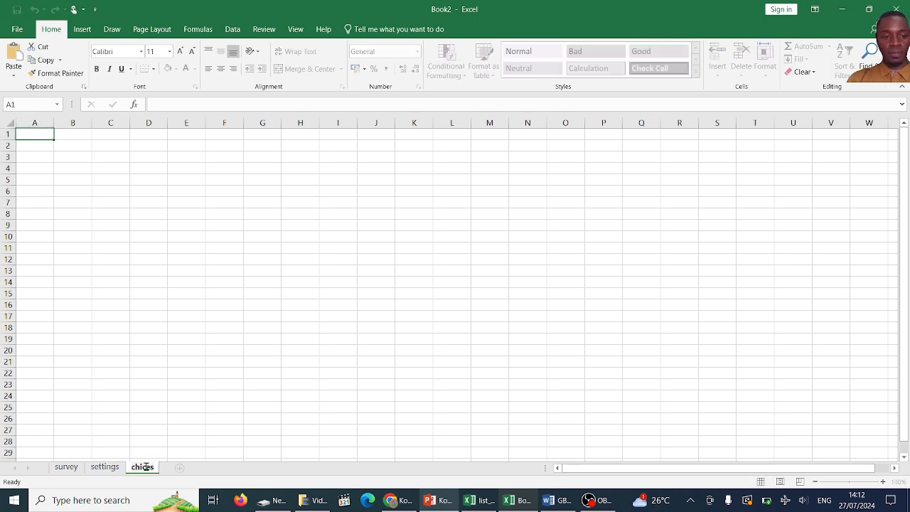
Step: Correct the spelling of the third sheet's name so that it reads choices
key("BackSpace")
key("BackSpace")
key("BackSpace")
type("oies")
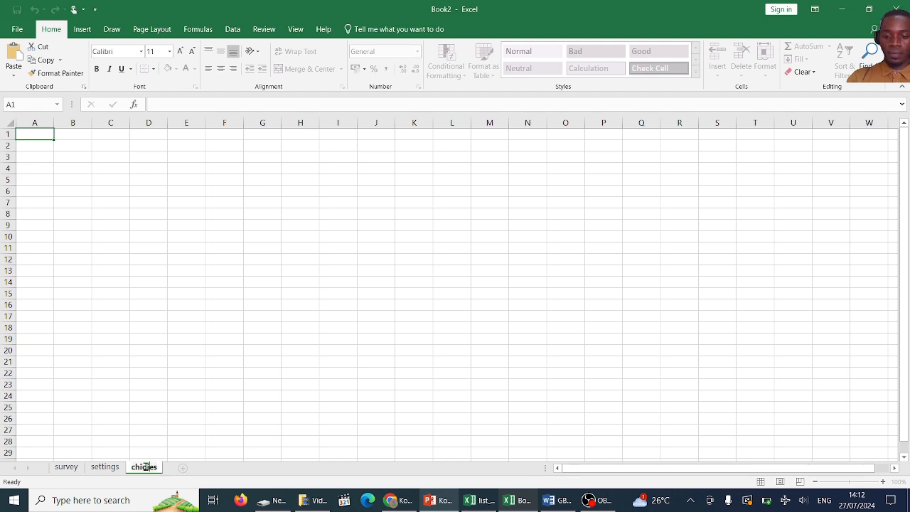
key("BackSpace")
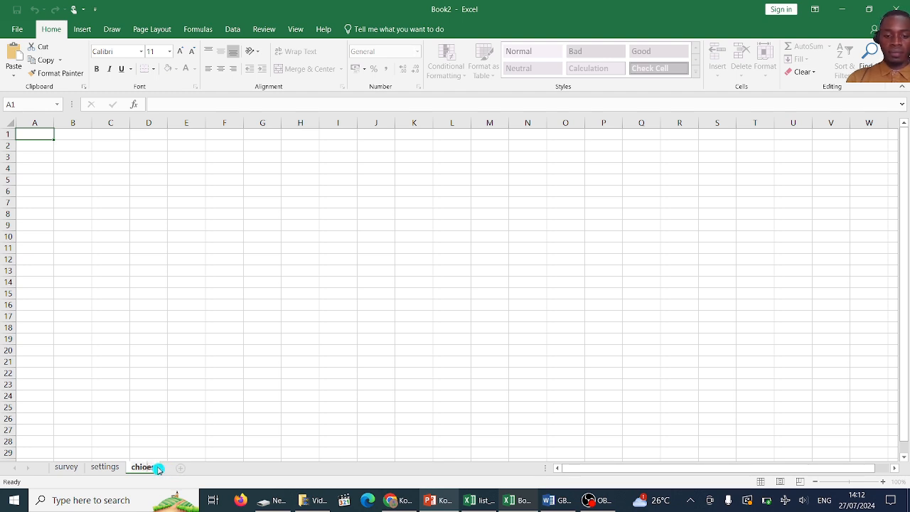
type("c")
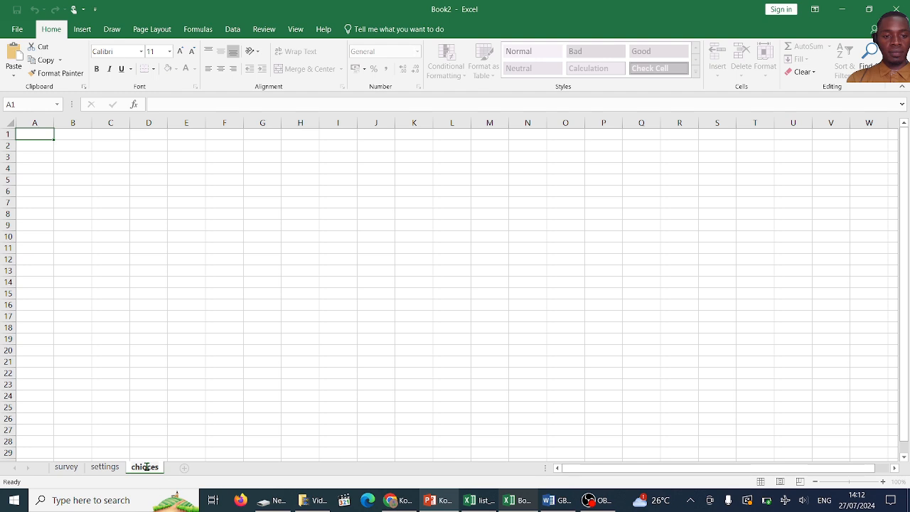
double_click(146, 467)
type("choic")
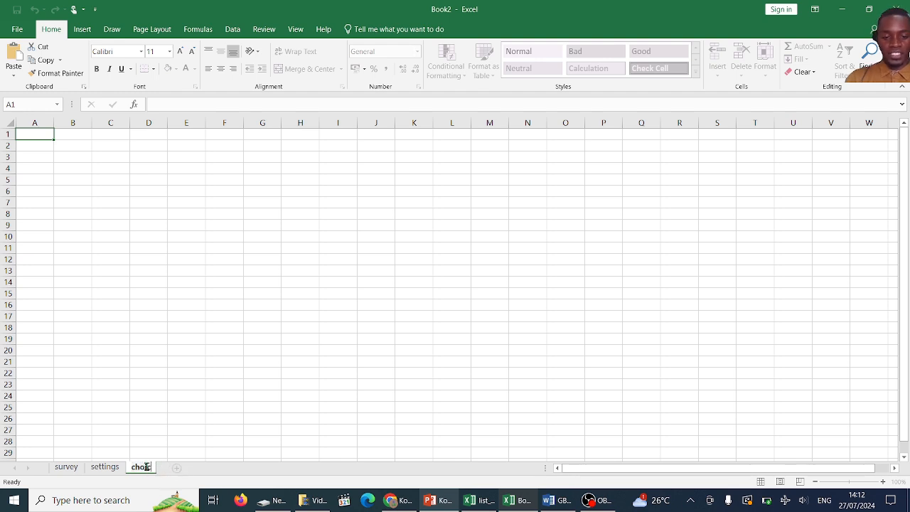
type("es")
left_click(148, 430)
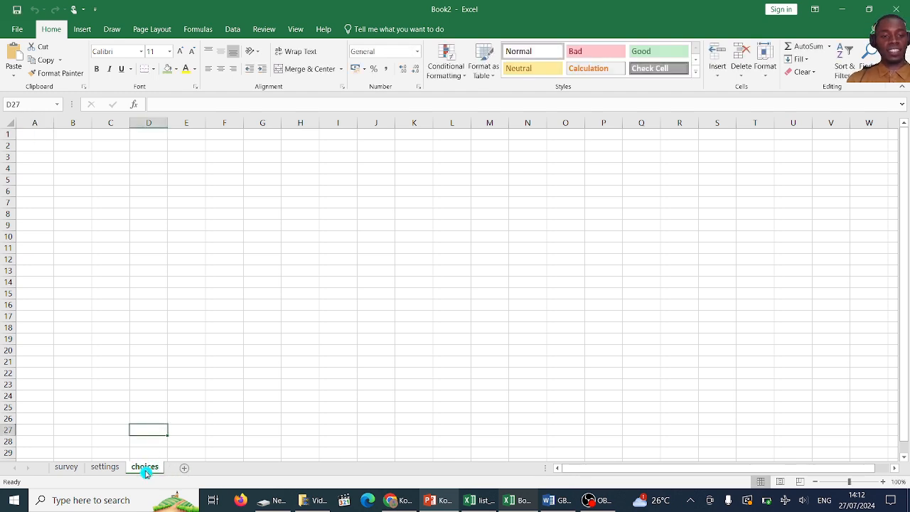
Step: Reorder the sheets so choices sits between survey and settings, check each sheet, and return to survey
left_click_drag(145, 471, 100, 472)
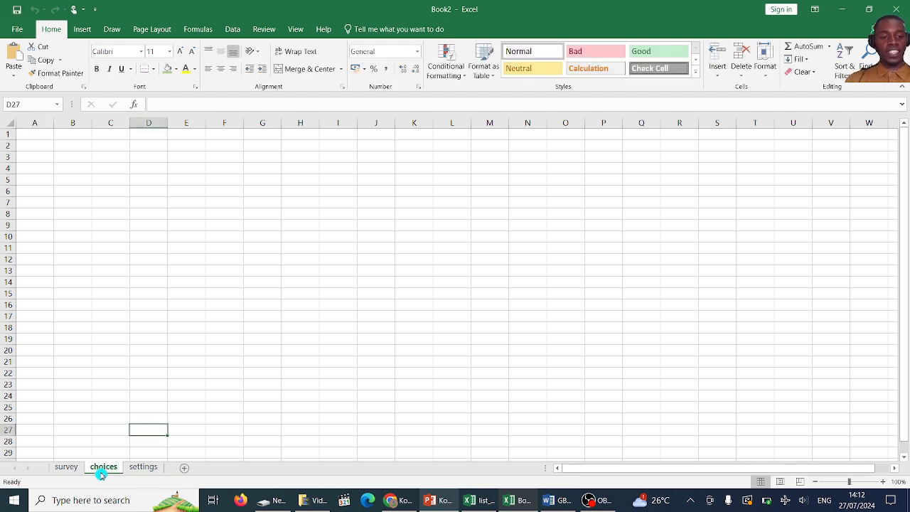
left_click(137, 469)
left_click(73, 468)
left_click(103, 467)
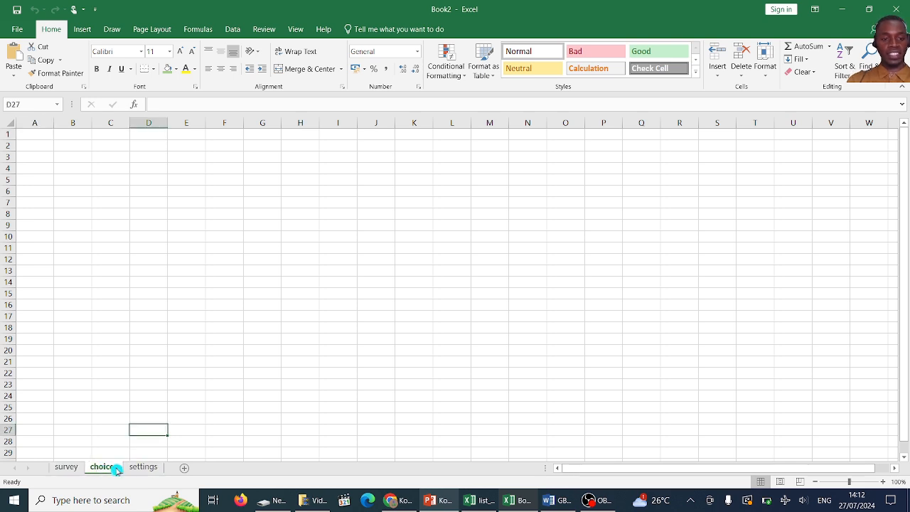
left_click(143, 469)
left_click(94, 468)
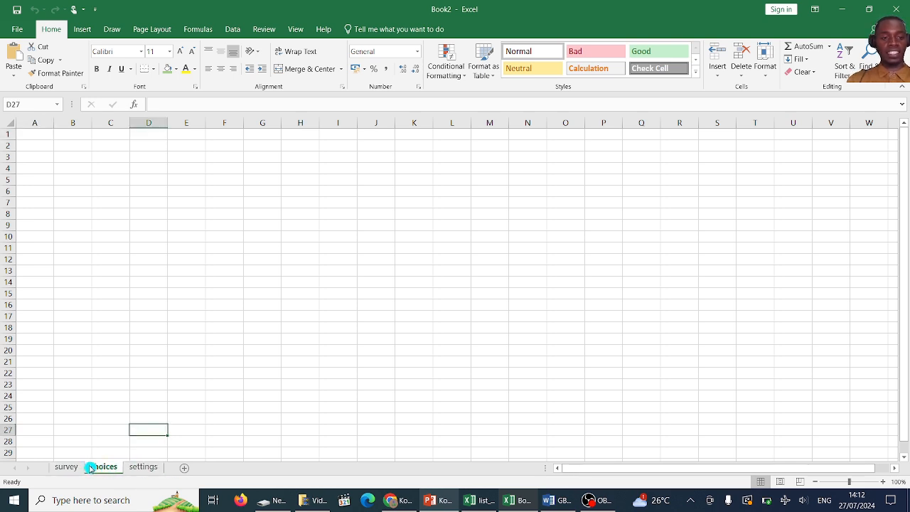
left_click(70, 467)
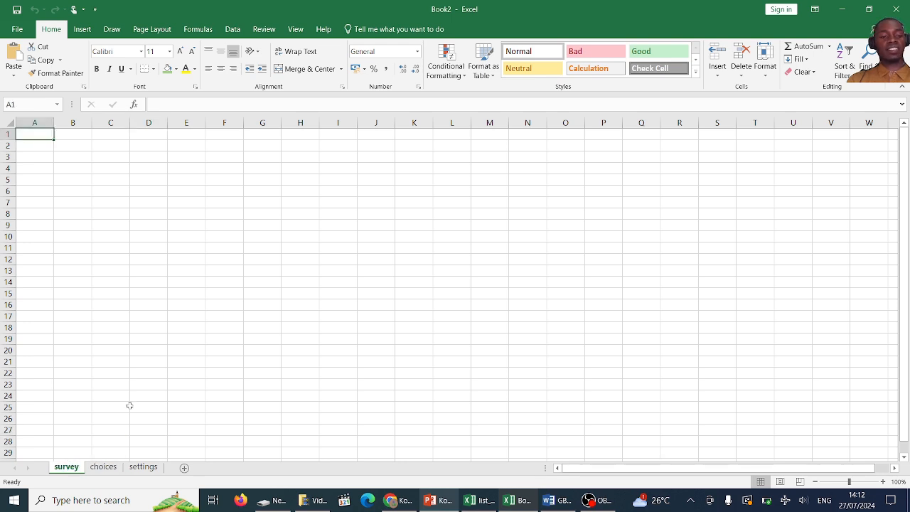
left_click(115, 326)
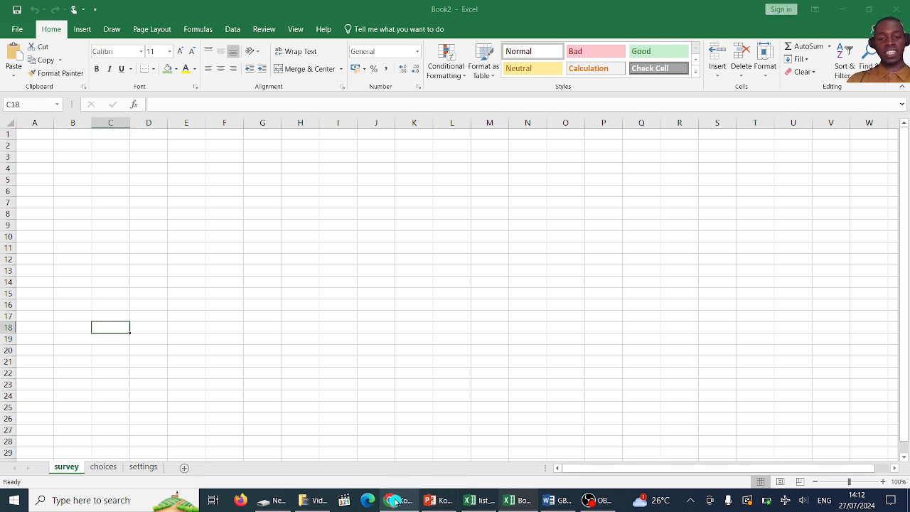
Step: Copy the column header names from type to video in the Kobo Toolbox Google Sheet and paste them as plain text from A1 of Excel's survey sheet
left_click(393, 500)
left_click(140, 476)
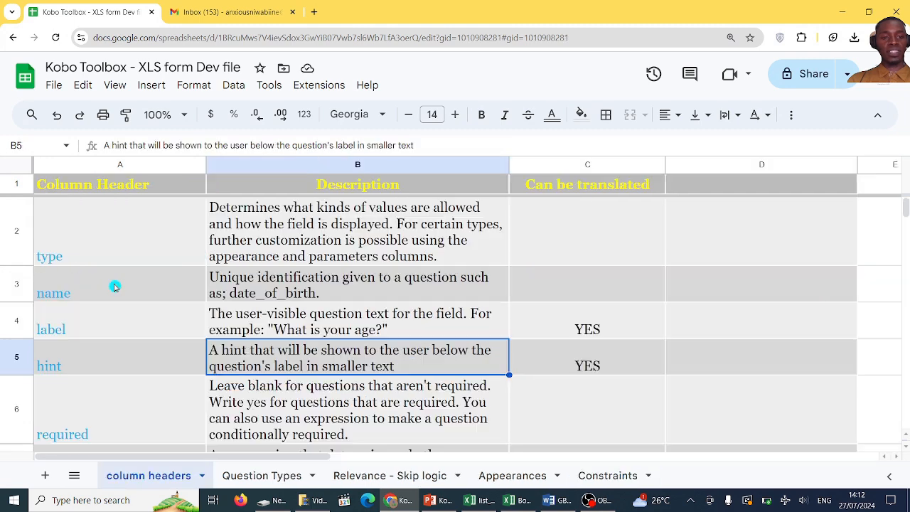
left_click(106, 213)
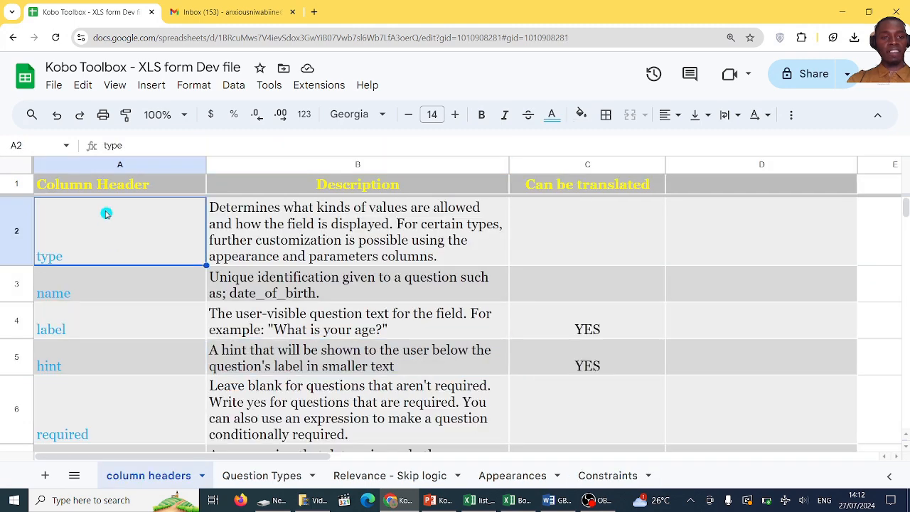
left_click(118, 358)
left_click_drag(130, 229, 124, 339)
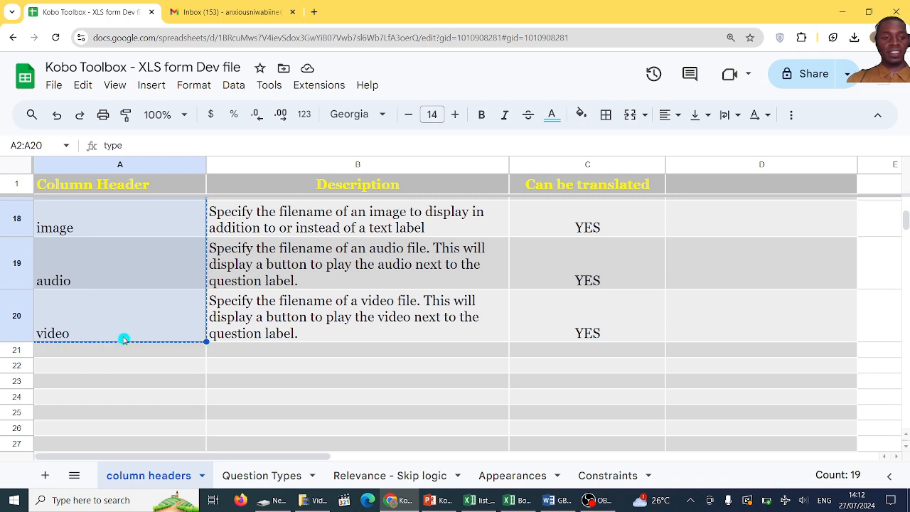
key("alt+Tab")
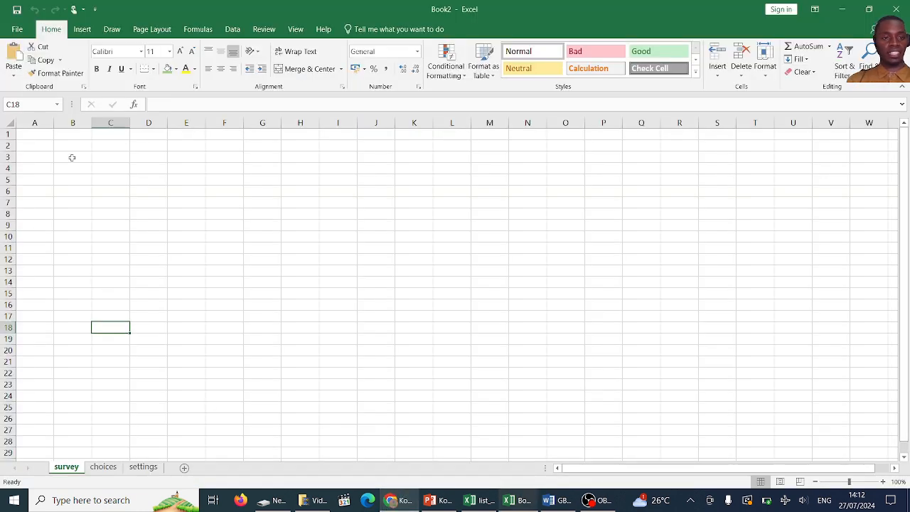
left_click(39, 135)
right_click(40, 134)
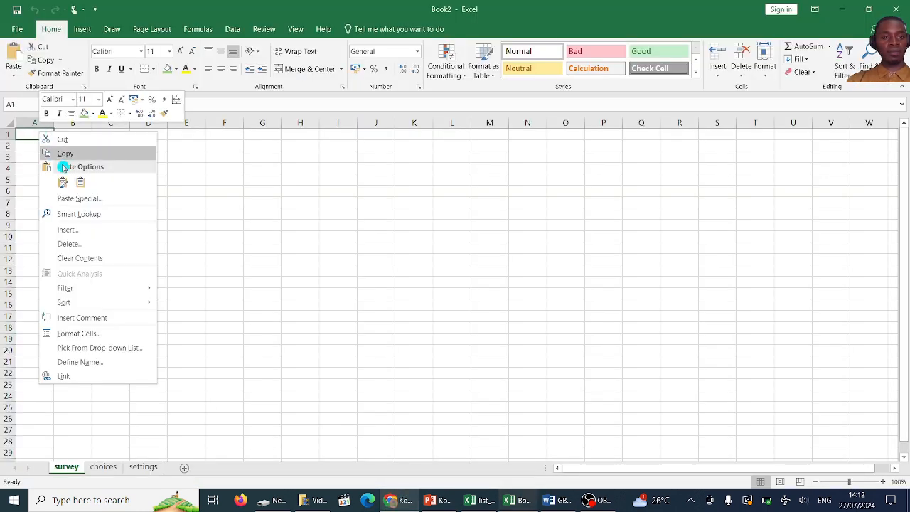
left_click(80, 181)
Step: Transpose the pasted header names into row 1 of the survey sheet and delete the original vertical list's column
key("ctrl+c")
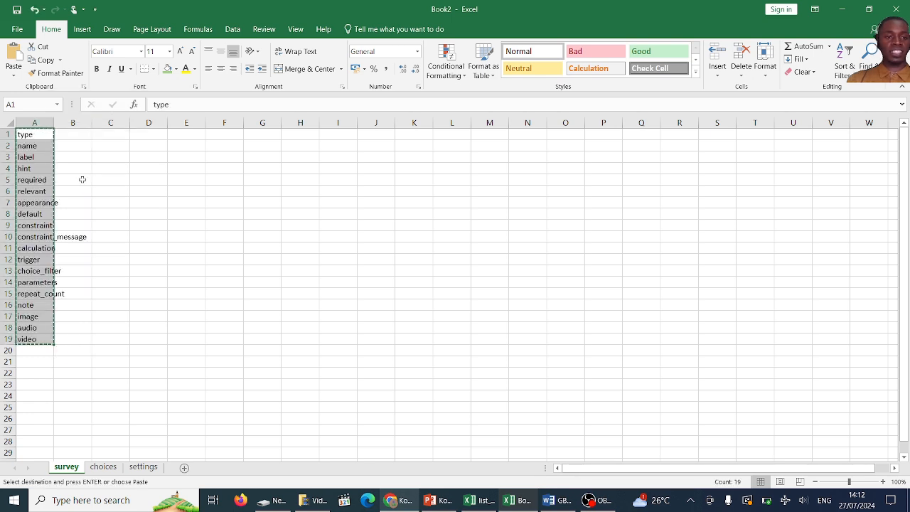
left_click(81, 134)
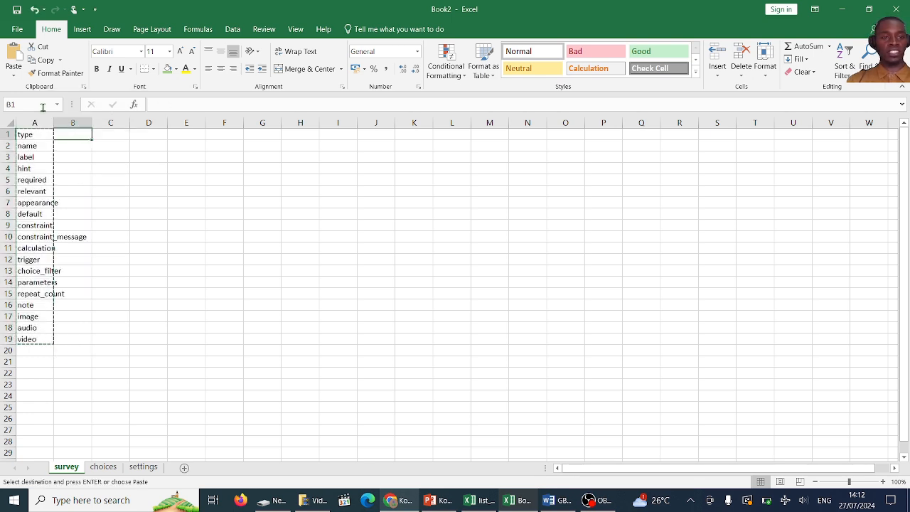
left_click(15, 71)
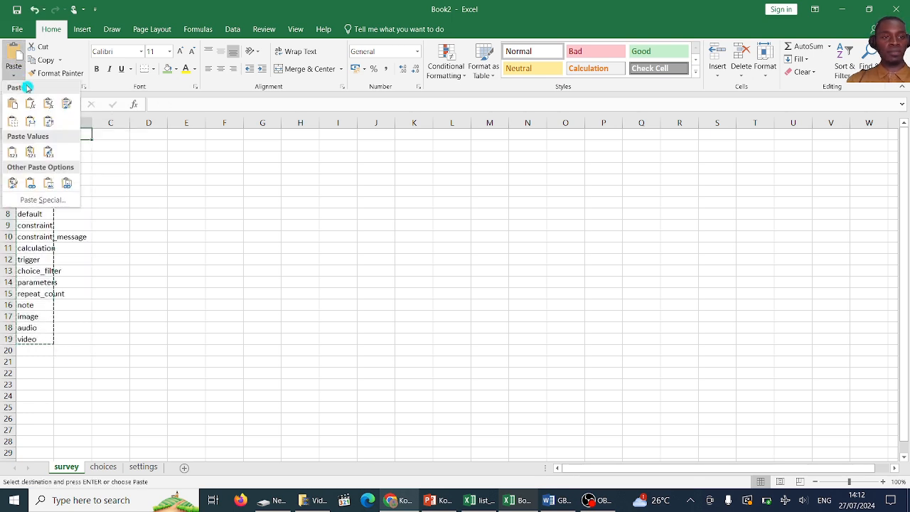
left_click(48, 121)
right_click(39, 118)
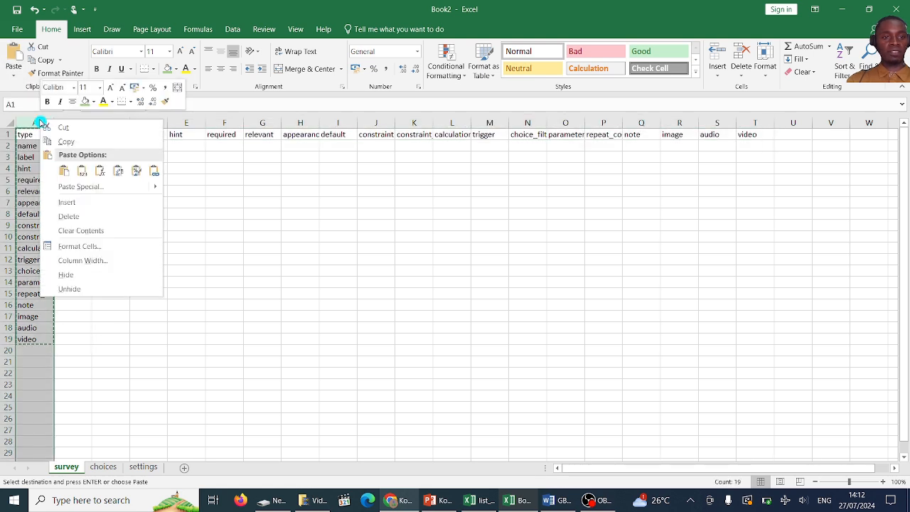
left_click(152, 224)
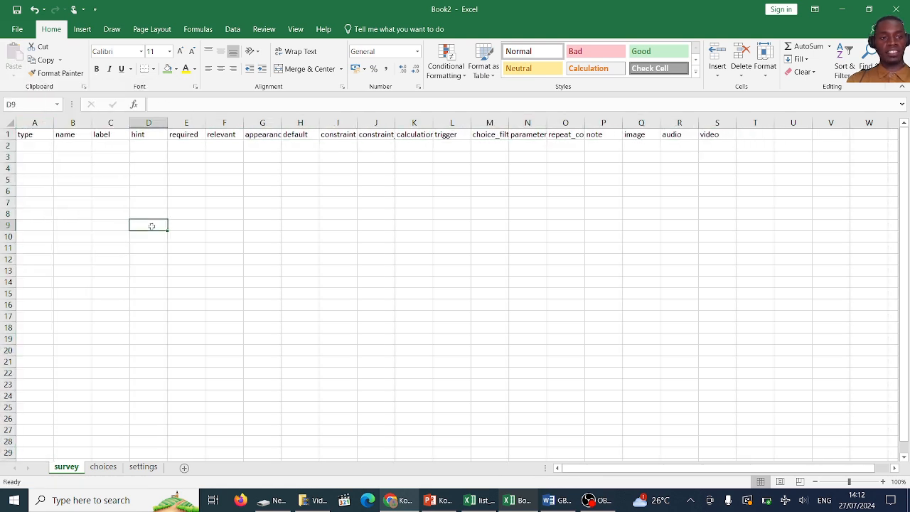
Step: Freeze the top row of the survey sheet and check that the headers stay in place while scrolling
left_click(71, 144)
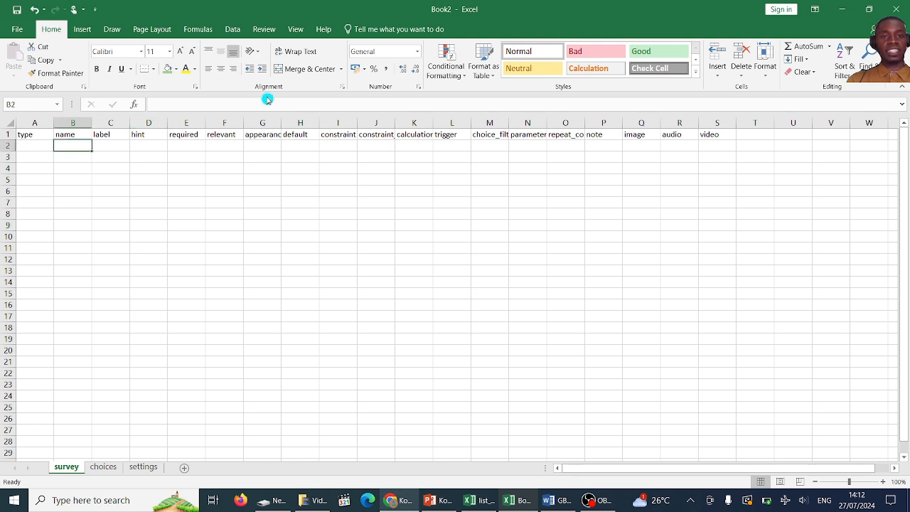
left_click(295, 29)
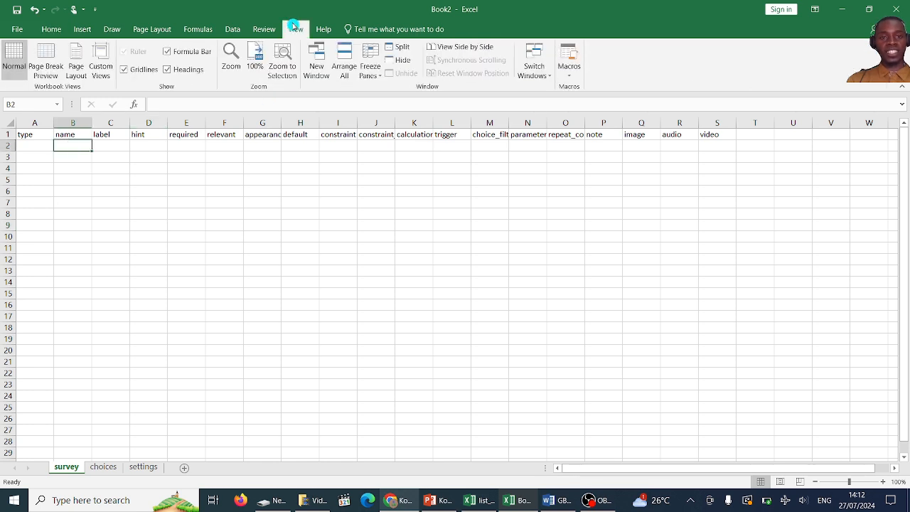
left_click(370, 64)
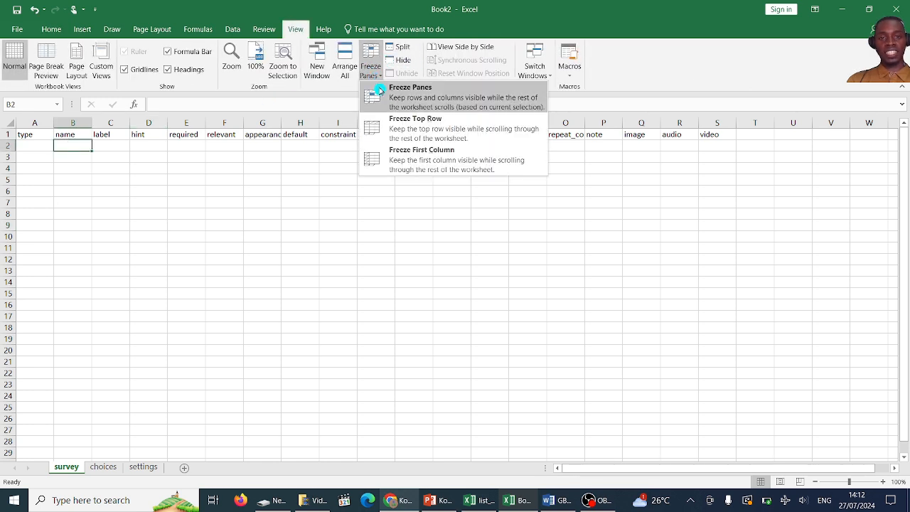
left_click(399, 125)
left_click(209, 200)
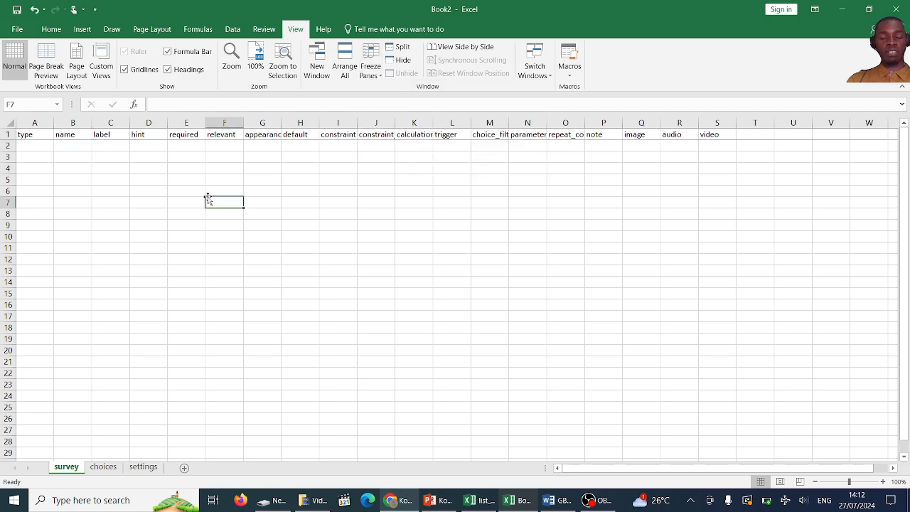
scroll(207, 197, "down", 3)
scroll(207, 197, "up", 3)
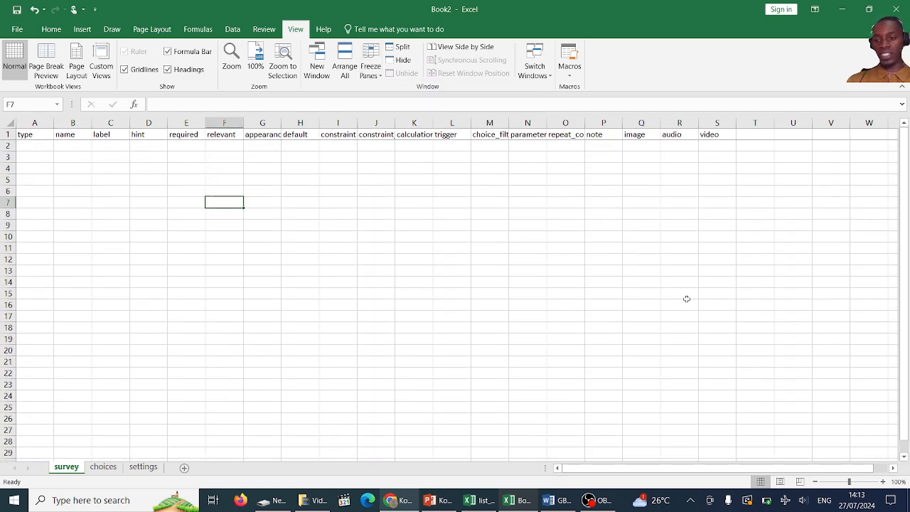
Step: Enlarge the survey sheet's display to 190% so the column headers are easier to read
left_click(884, 481)
left_click(884, 481)
left_click(885, 482)
left_click(885, 481)
left_click(884, 481)
left_click(884, 481)
left_click(884, 481)
left_click(885, 481)
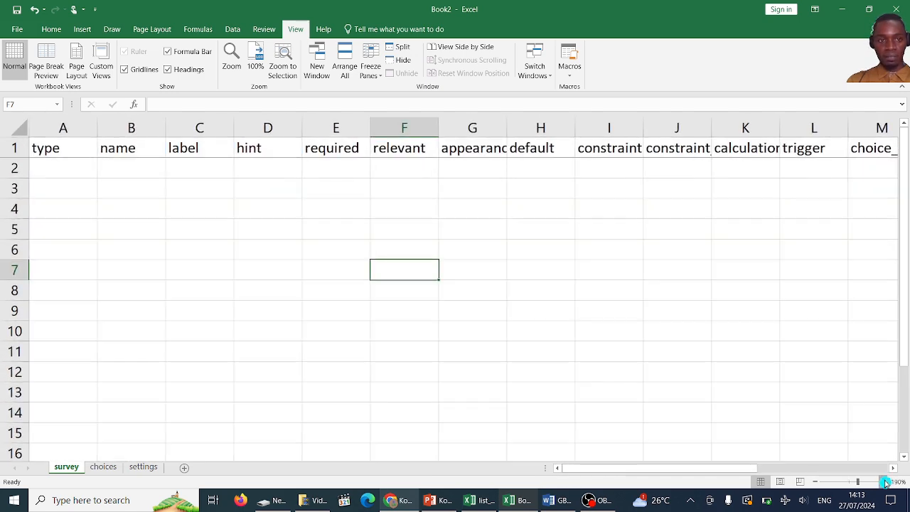
left_click(885, 481)
left_click(378, 391)
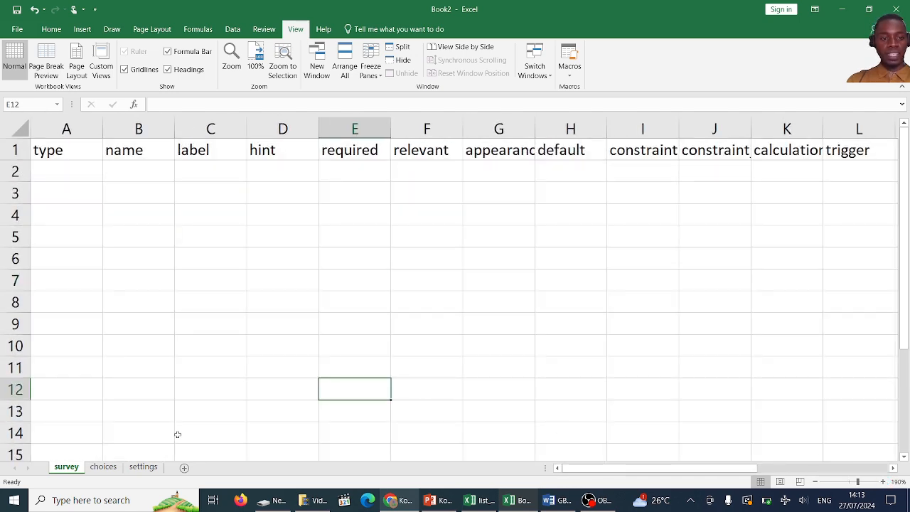
Step: Enter the column headers list_name, name and label in cells A1 to C1 of the choices sheet
left_click(104, 466)
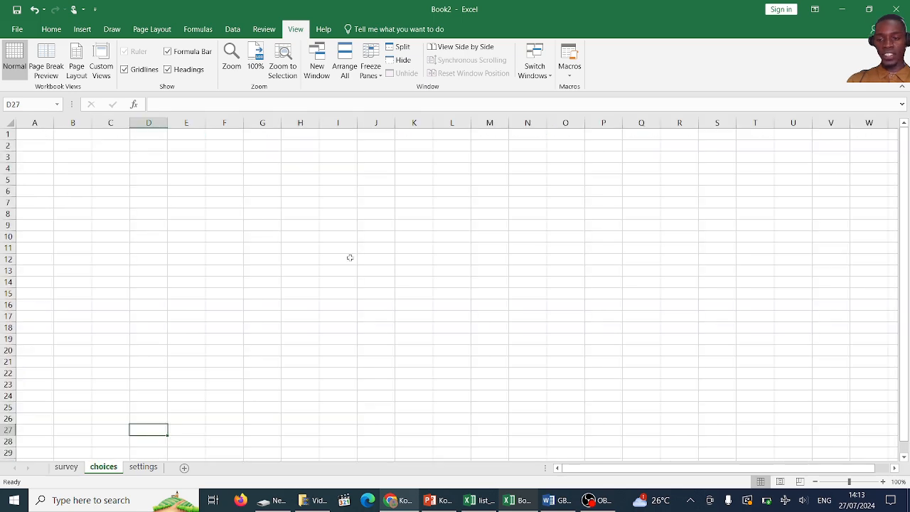
left_click(883, 482)
left_click(882, 482)
left_click(883, 482)
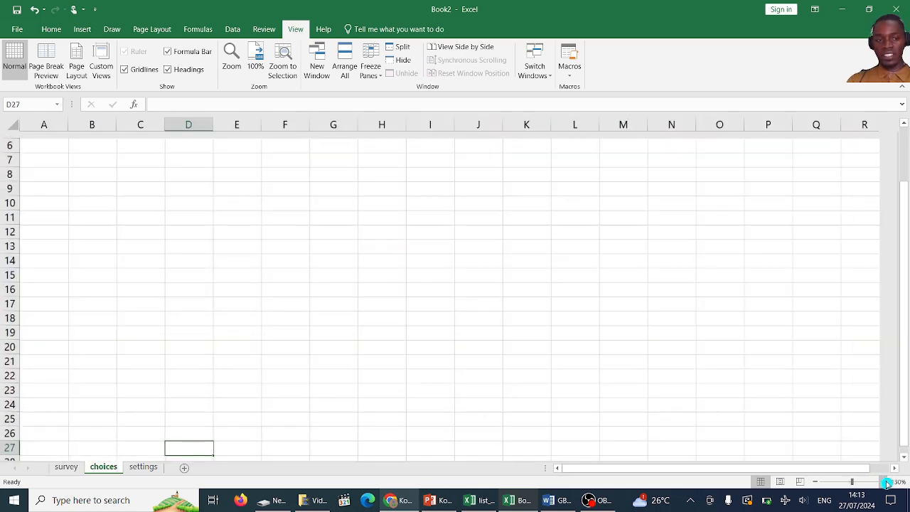
left_click(883, 481)
left_click(882, 481)
scroll(359, 346, "up", 3)
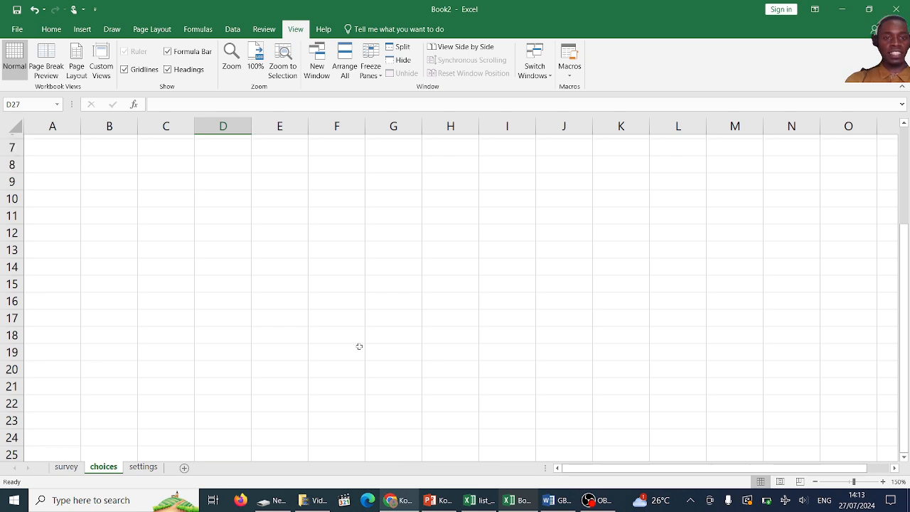
left_click(59, 143)
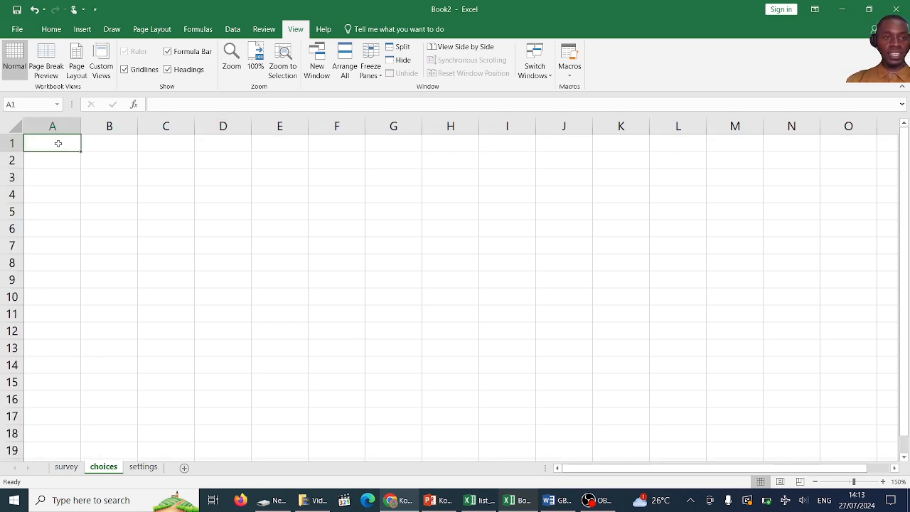
type("list_")
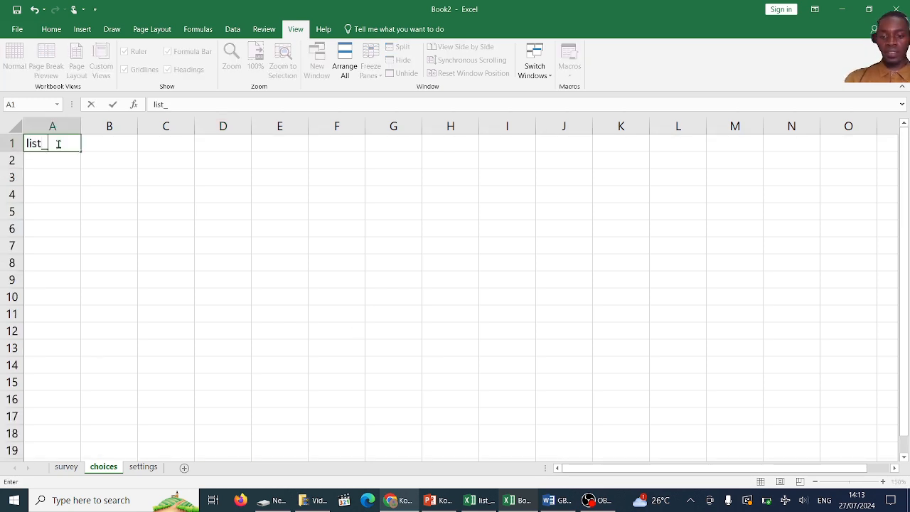
type("name")
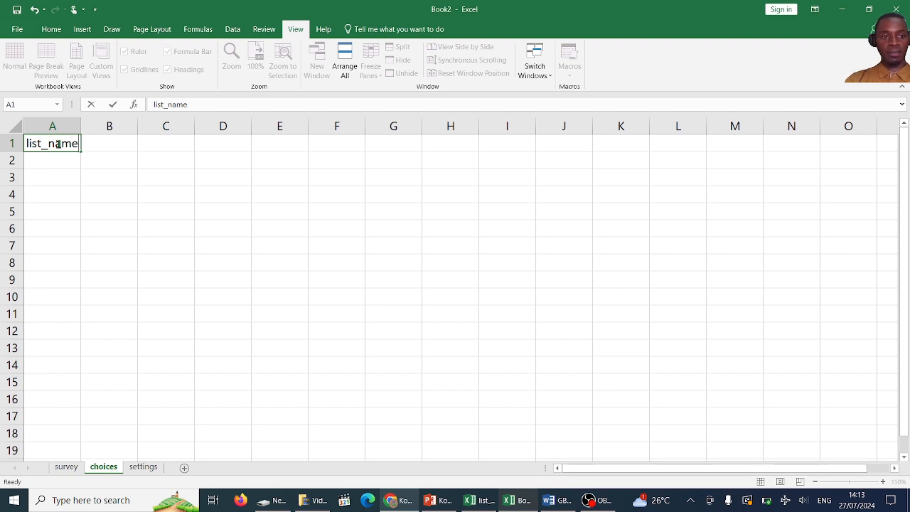
key("Tab")
type("name")
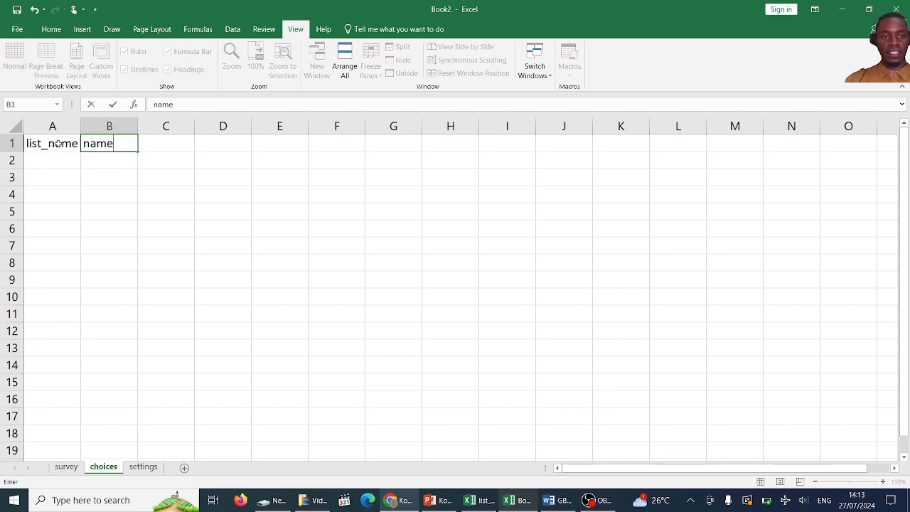
key("Tab")
type("label")
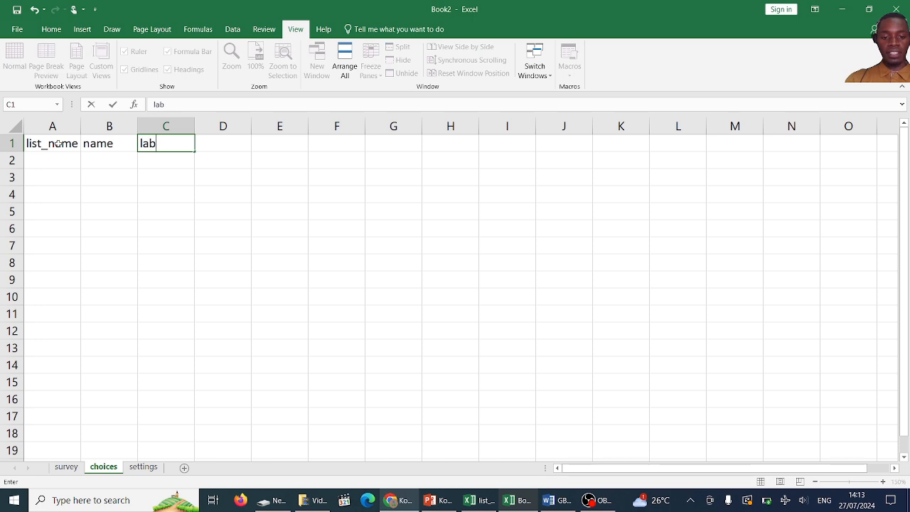
Step: Freeze the top row of the choices sheet so its column headers stay in view
left_click(97, 164)
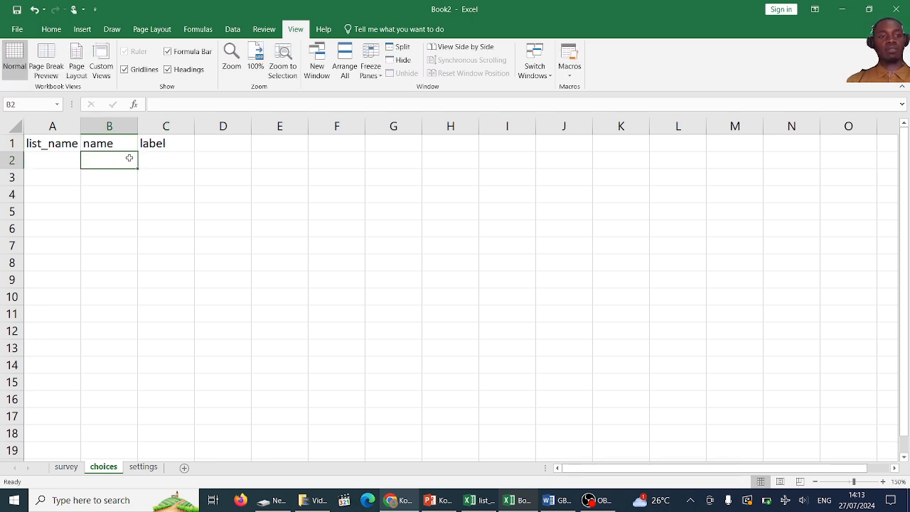
left_click(368, 67)
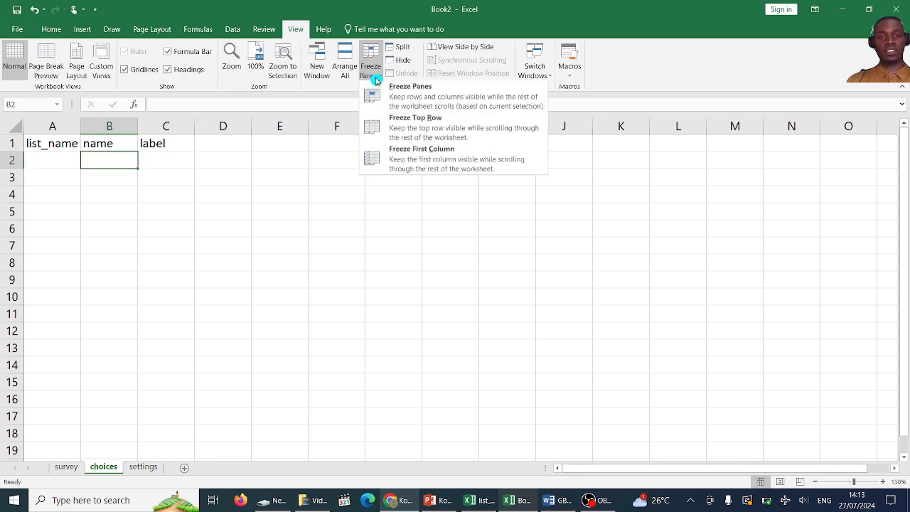
left_click(406, 120)
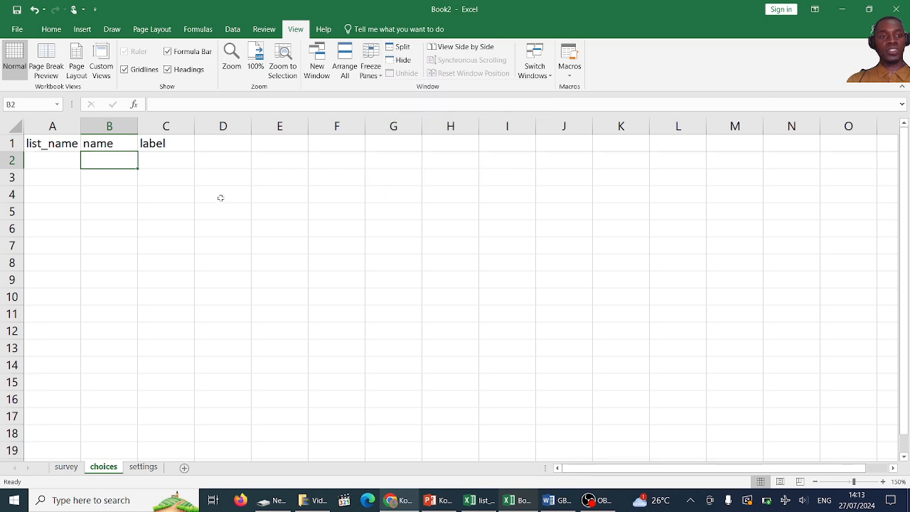
Step: Return to the survey sheet and check the opening consent question in the GBV Questionnaire Word document
left_click(66, 467)
left_click(116, 321)
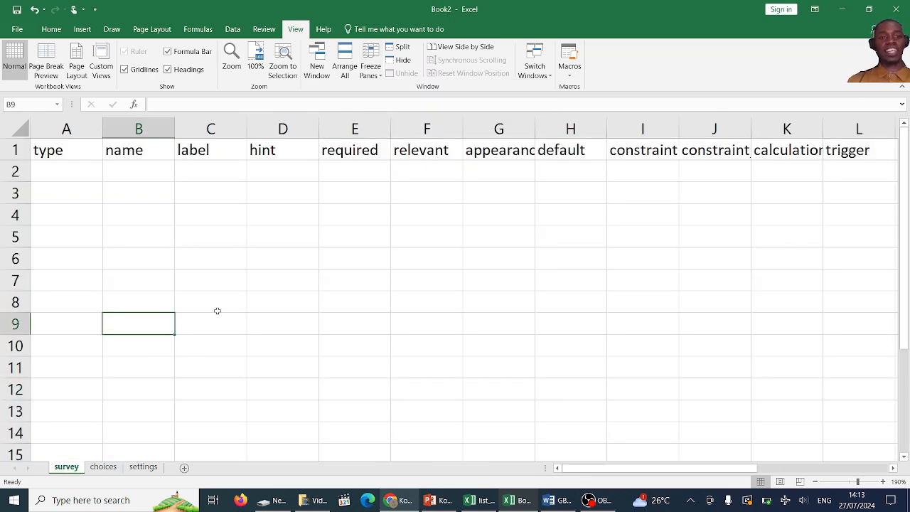
left_click(556, 501)
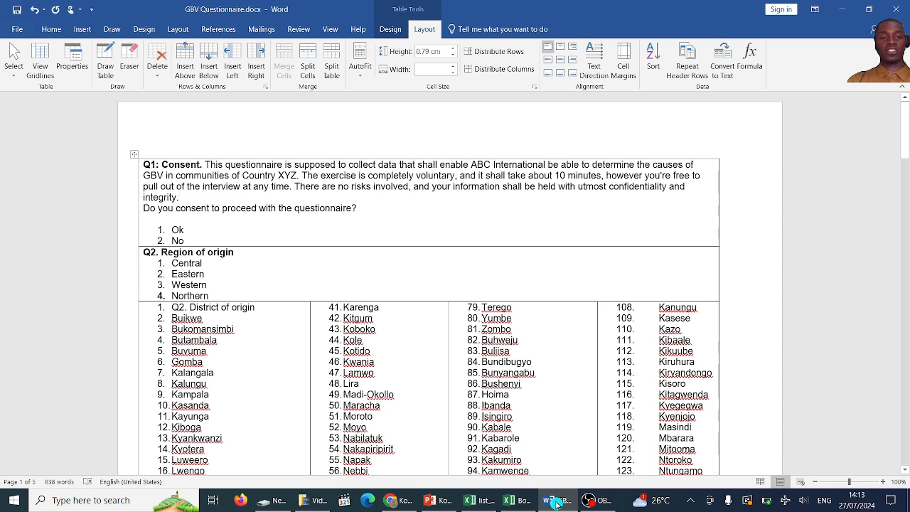
left_click(557, 501)
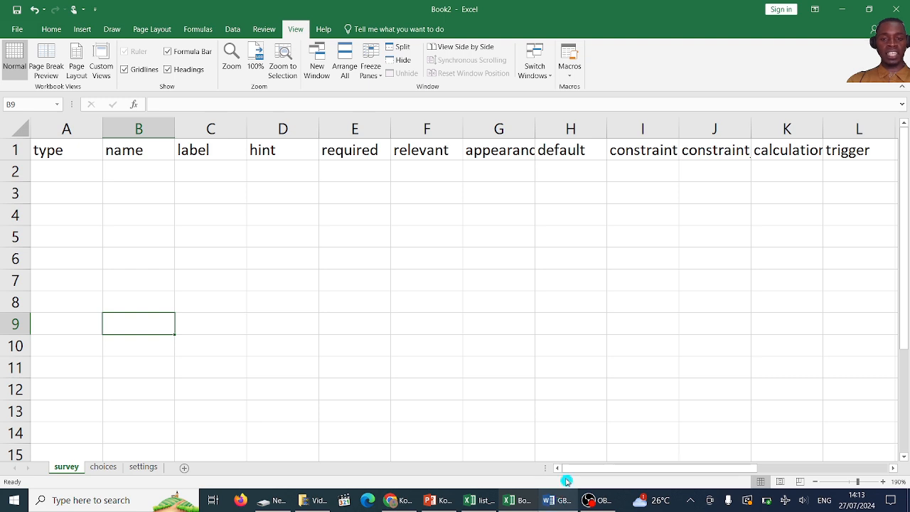
left_click_drag(588, 468, 566, 466)
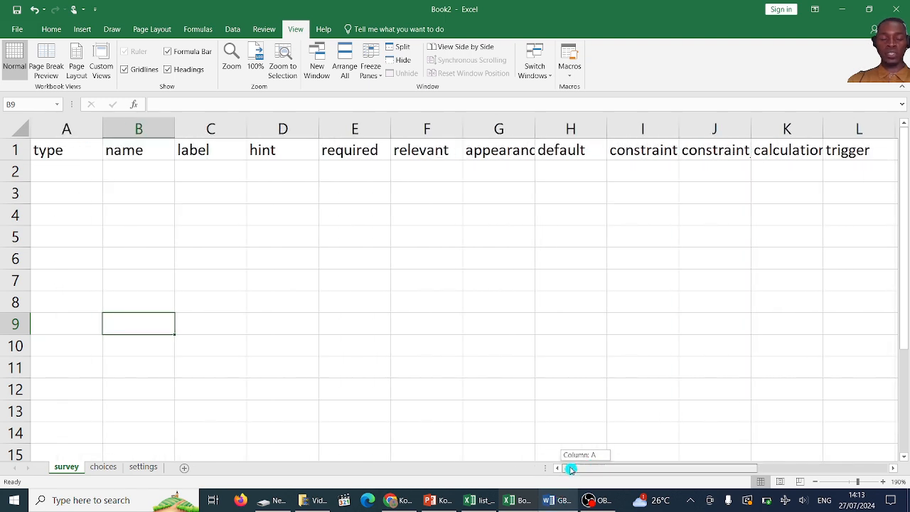
left_click(92, 173)
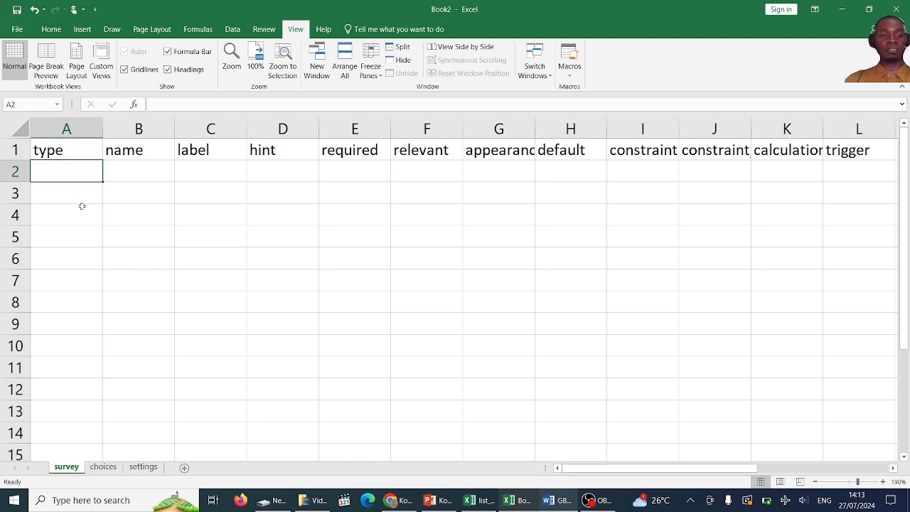
left_click(81, 199)
left_click(133, 170)
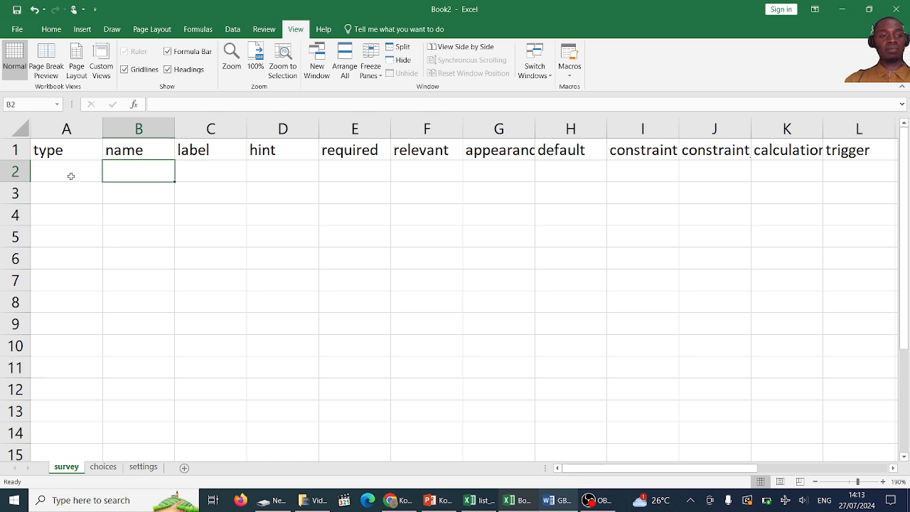
left_click(72, 176)
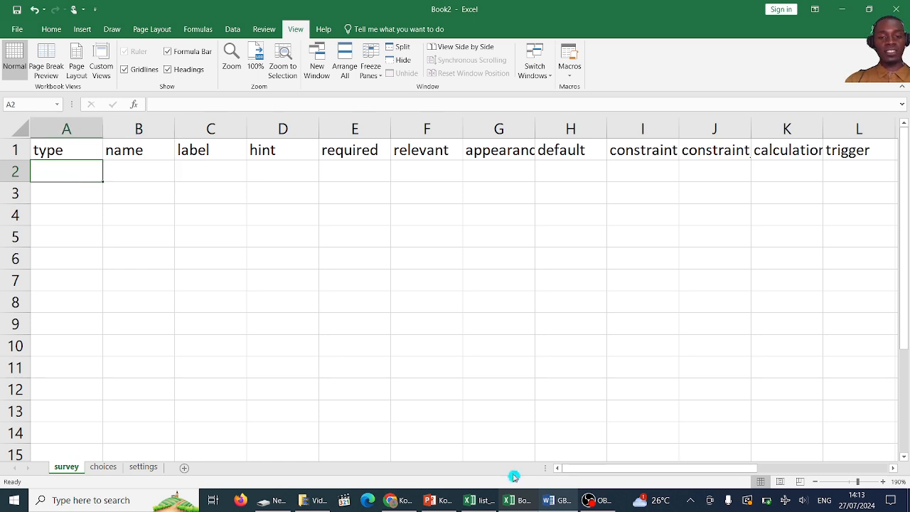
Step: Switch to the Kobo Toolbox XLS form Dev file in Google Sheets and examine the begin_group and end_group entries under Question Types
left_click(398, 500)
left_click(138, 312)
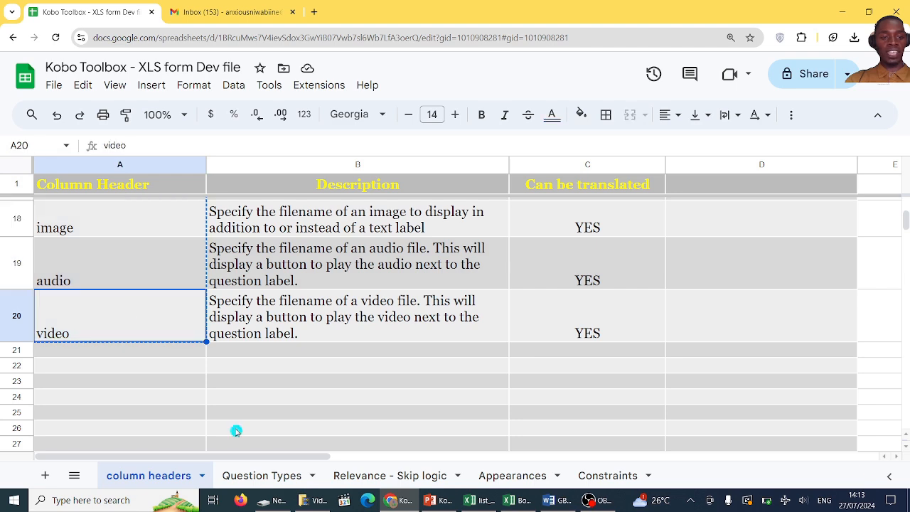
left_click(262, 475)
left_click(106, 320)
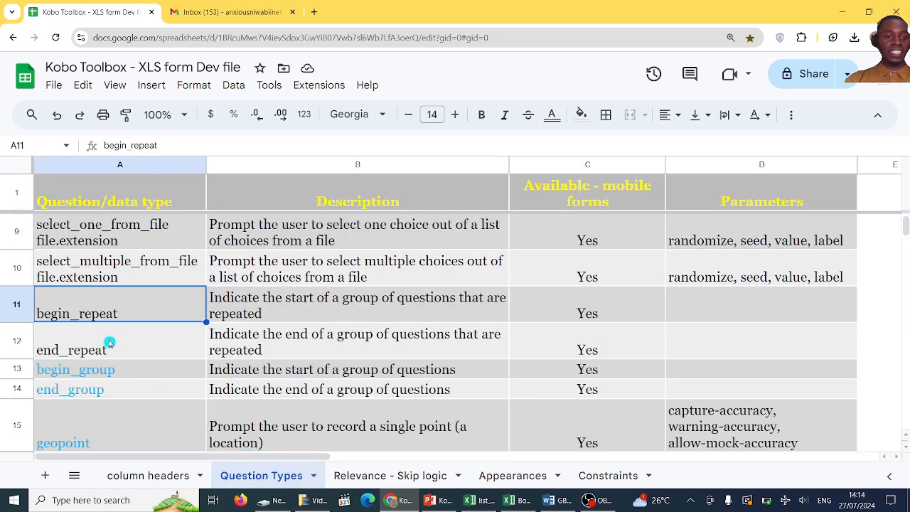
left_click(105, 374)
left_click(105, 388)
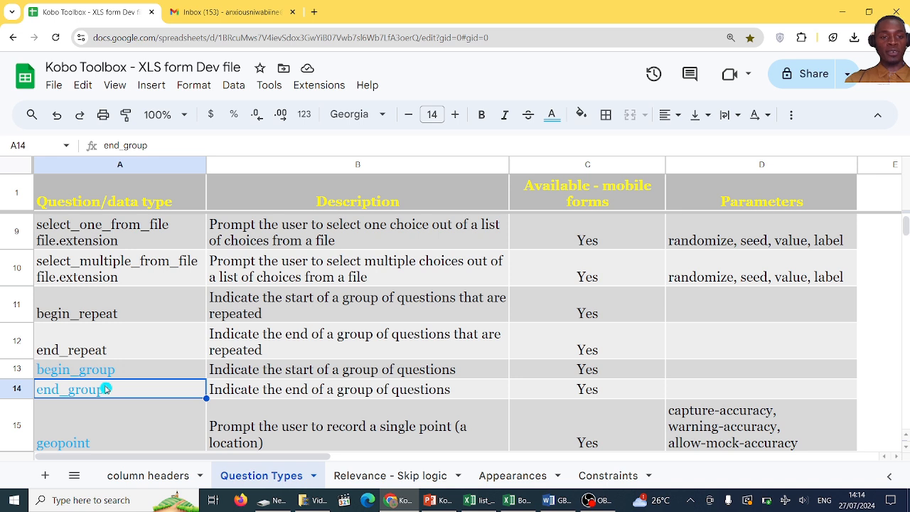
left_click_drag(135, 370, 133, 385)
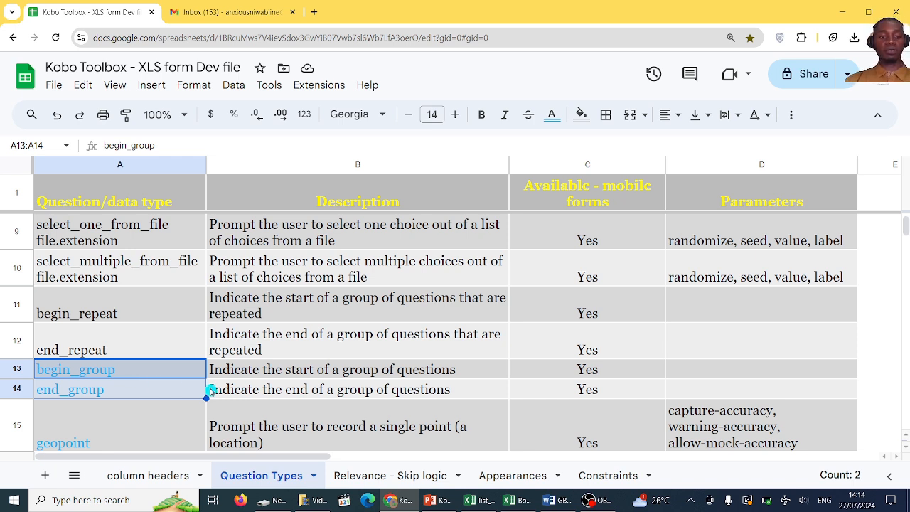
left_click(401, 501)
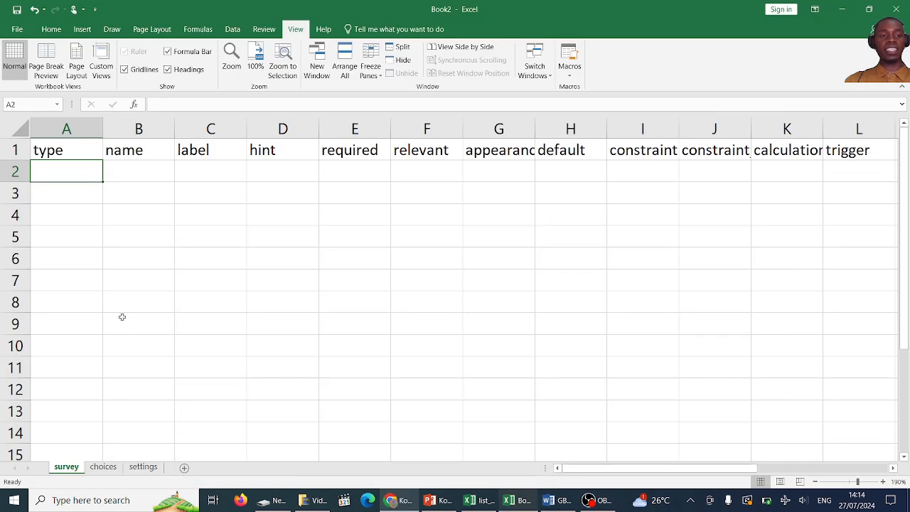
Step: Enter begin_group as the type in cell A2 of the survey sheet
left_click(130, 192)
left_click(75, 174)
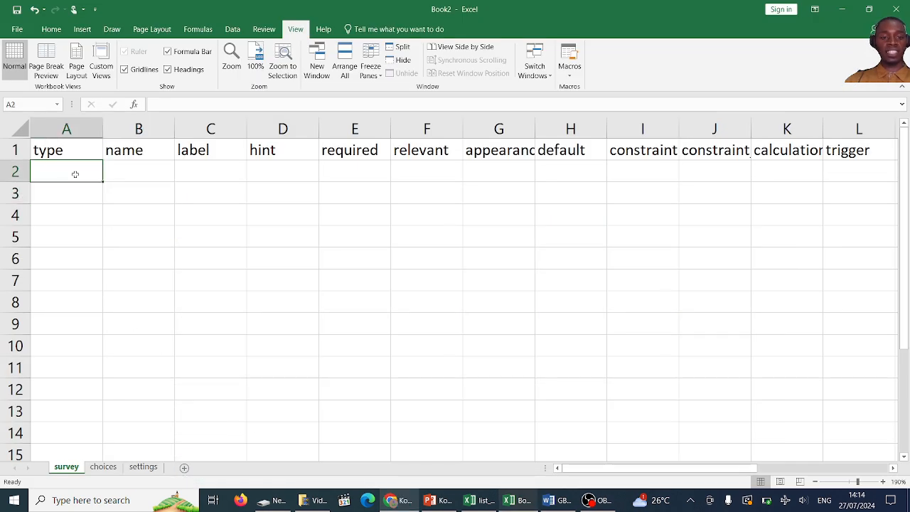
type("beign")
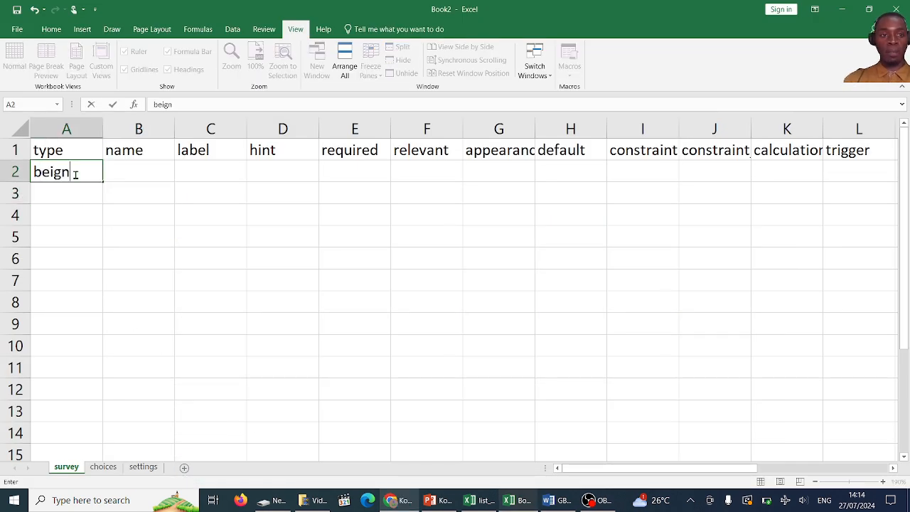
key("BackSpace")
key("BackSpace")
key("BackSpace")
type("gin")
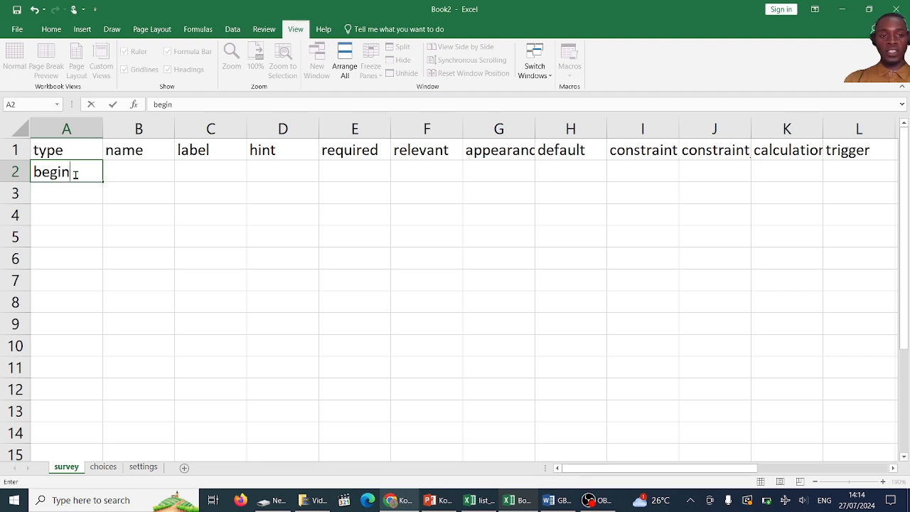
type("_gr")
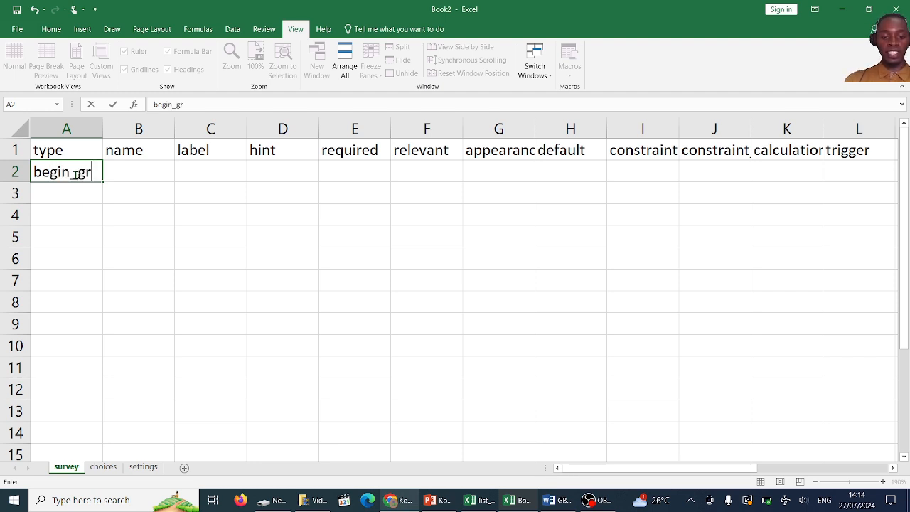
type("oup")
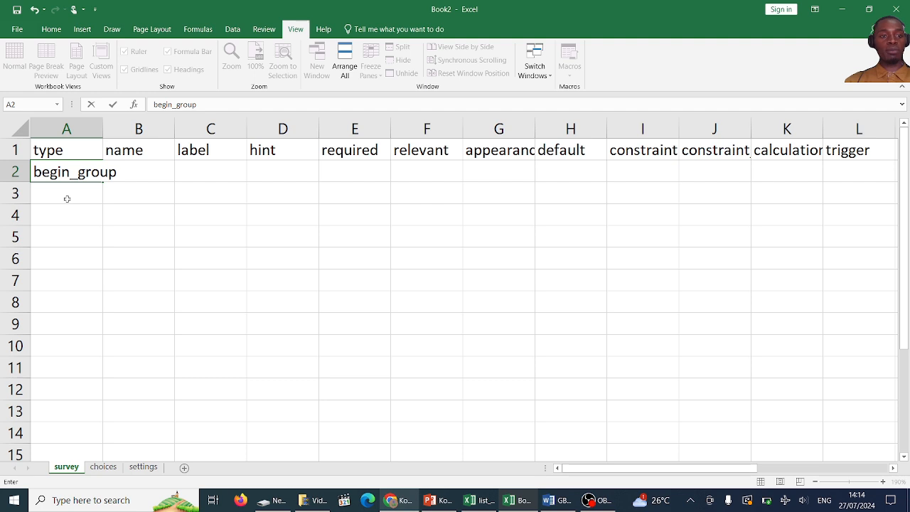
Step: Enter end_group in cell A6 of the type column, leaving rows 3 to 5 empty for the group's questions
left_click(72, 261)
type("end")
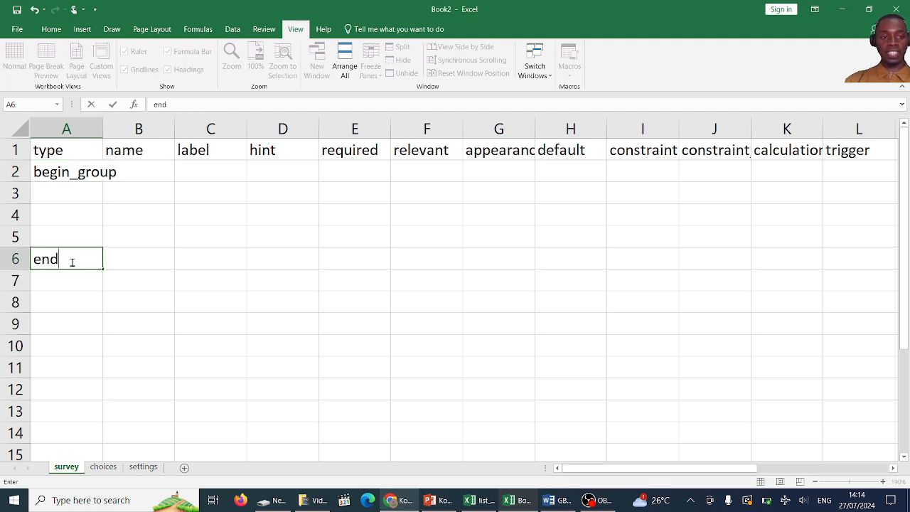
type("_group")
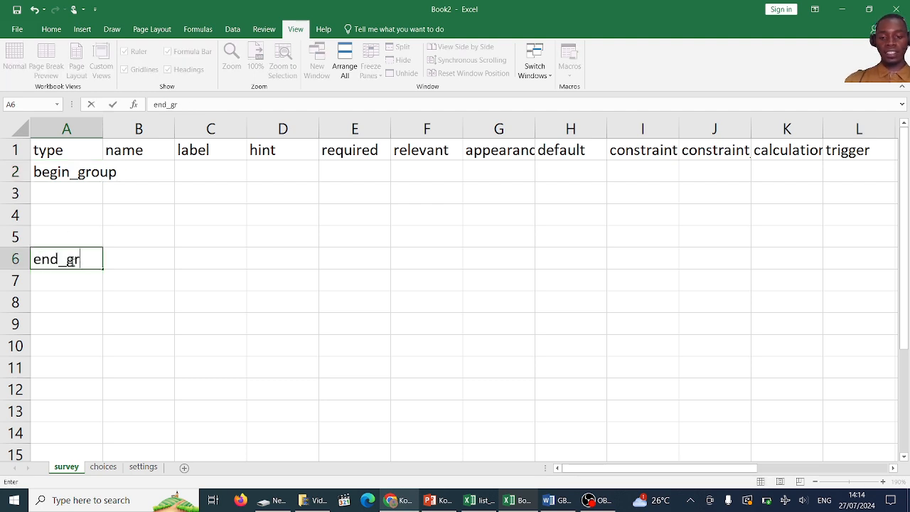
left_click(171, 245)
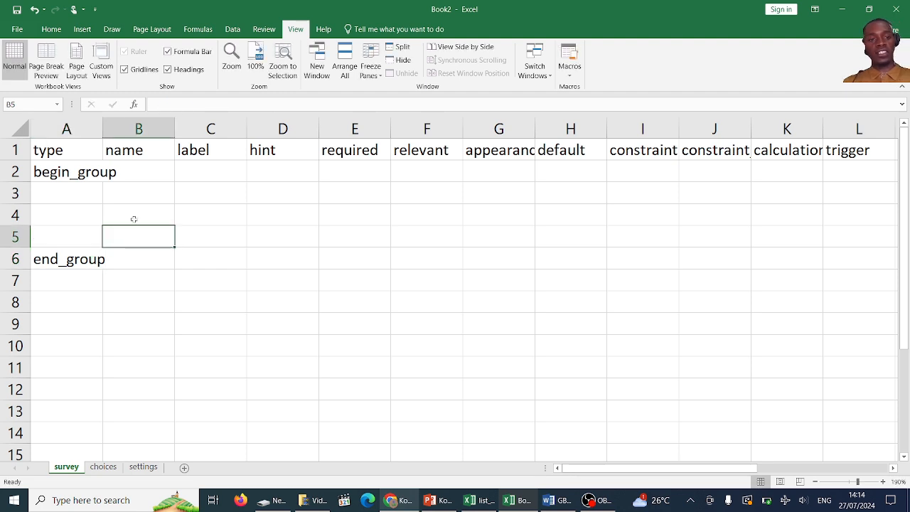
Step: Widen column A of the survey sheet so the begin_group and end_group entries fit inside it
left_click(83, 202)
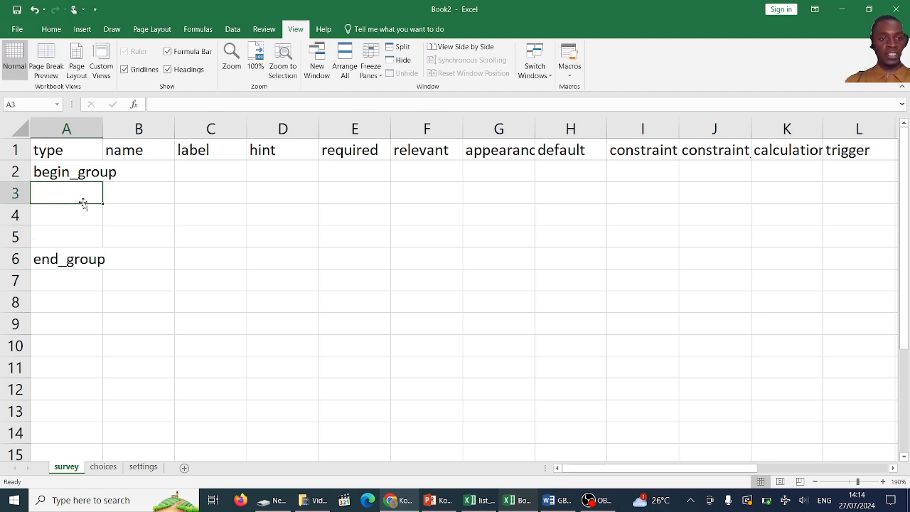
left_click(130, 193)
left_click_drag(102, 127, 134, 128)
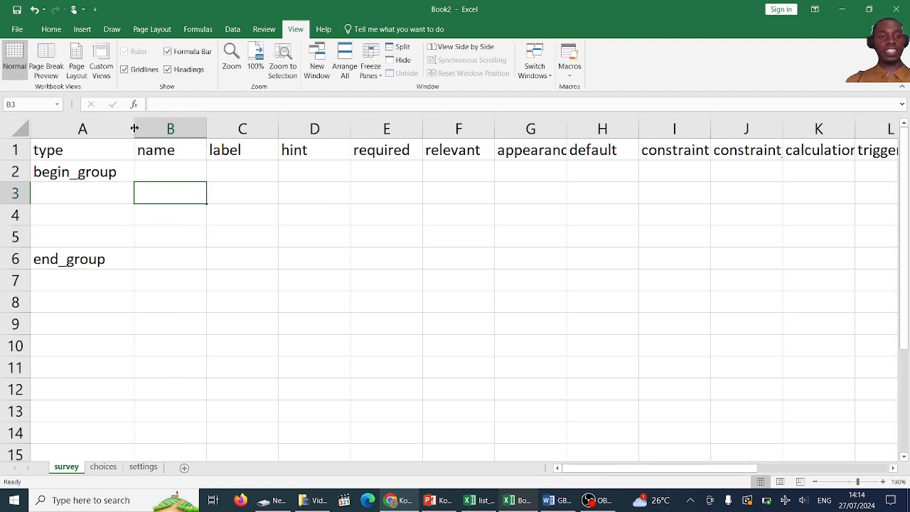
left_click(114, 198)
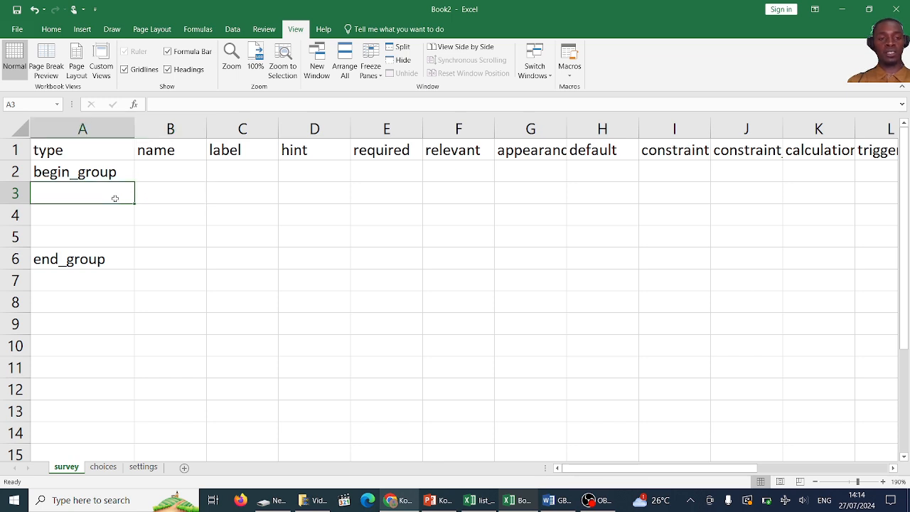
Step: Enter group1 in cell B2 as the name of the begin_group row
left_click(176, 191)
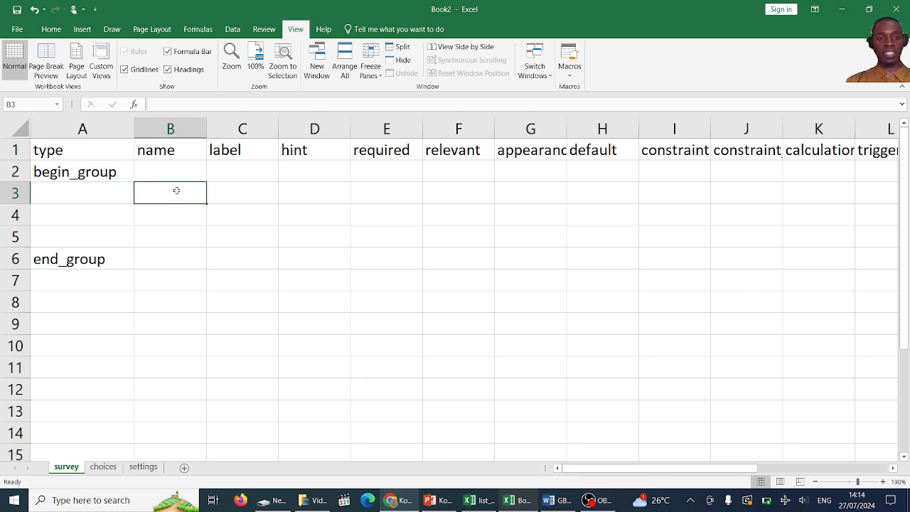
left_click(179, 220)
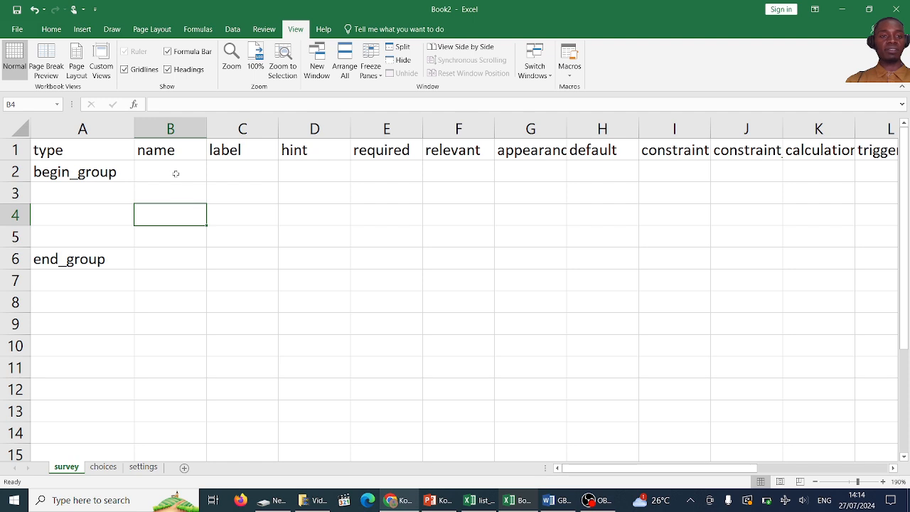
left_click(176, 173)
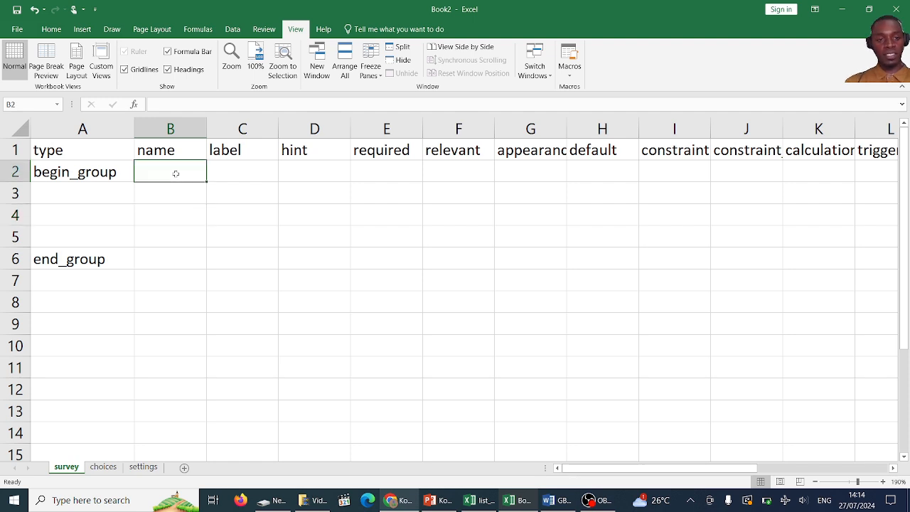
type("c")
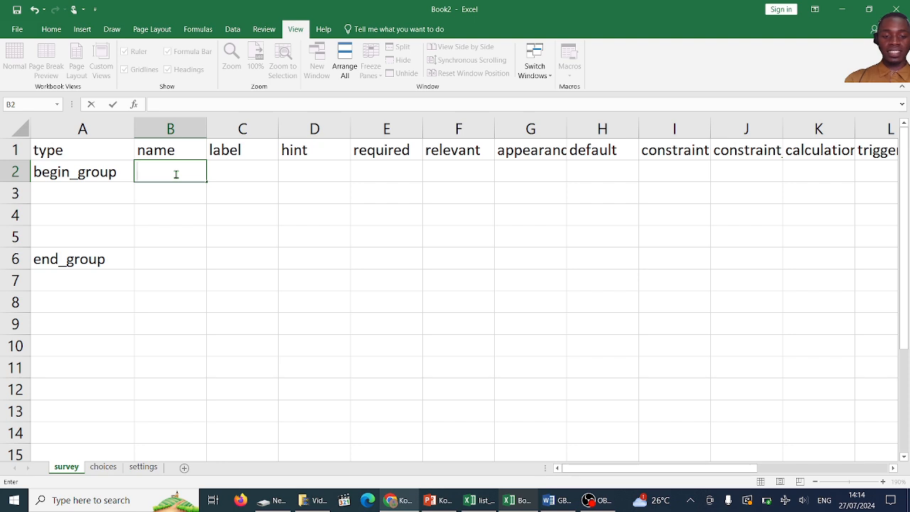
type("group")
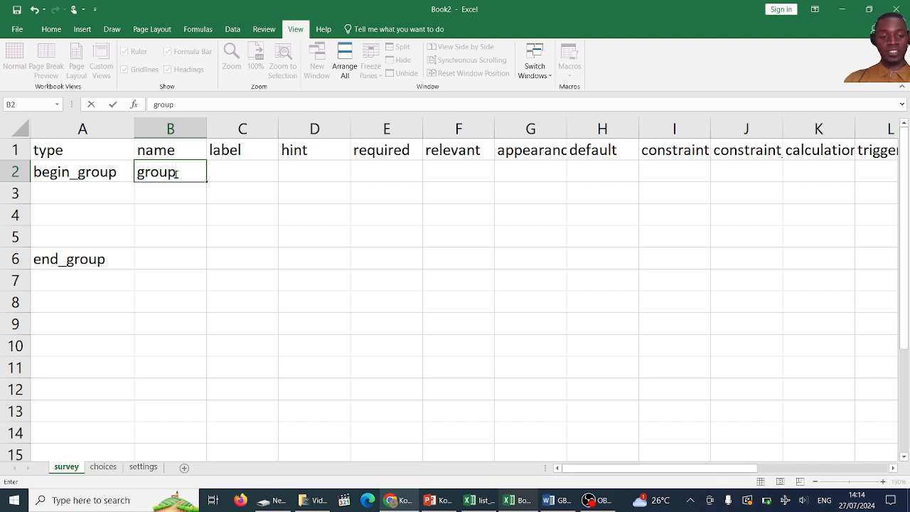
type("1")
Step: Enter Informed Consent in cell C2 as the label of group1
left_click(243, 175)
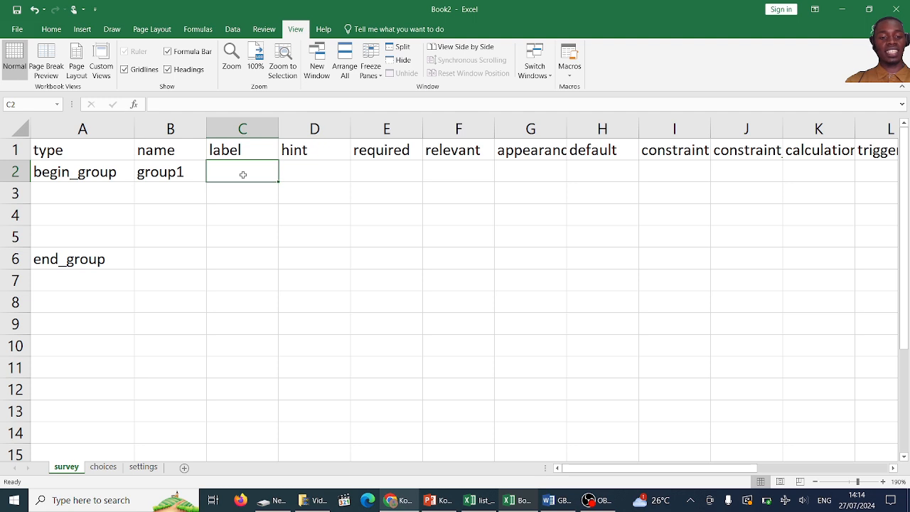
type("C")
key("BackSpace")
type("In")
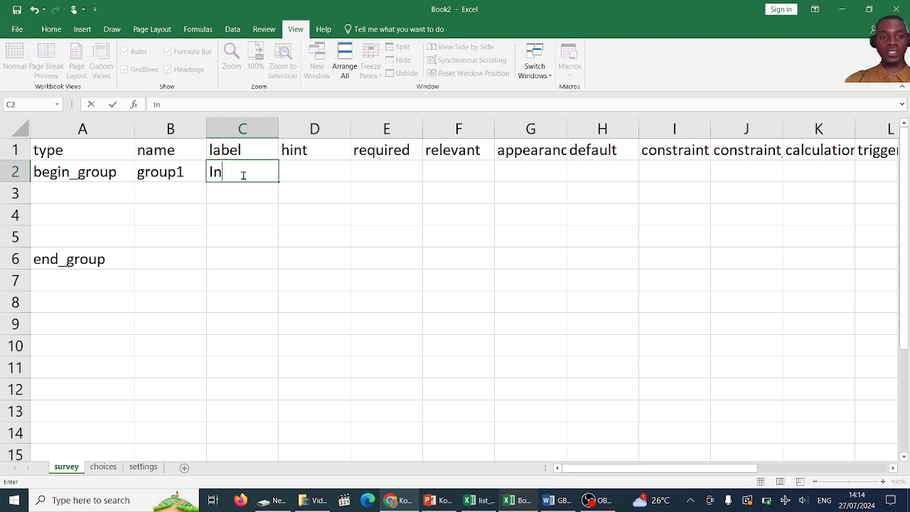
type("formed")
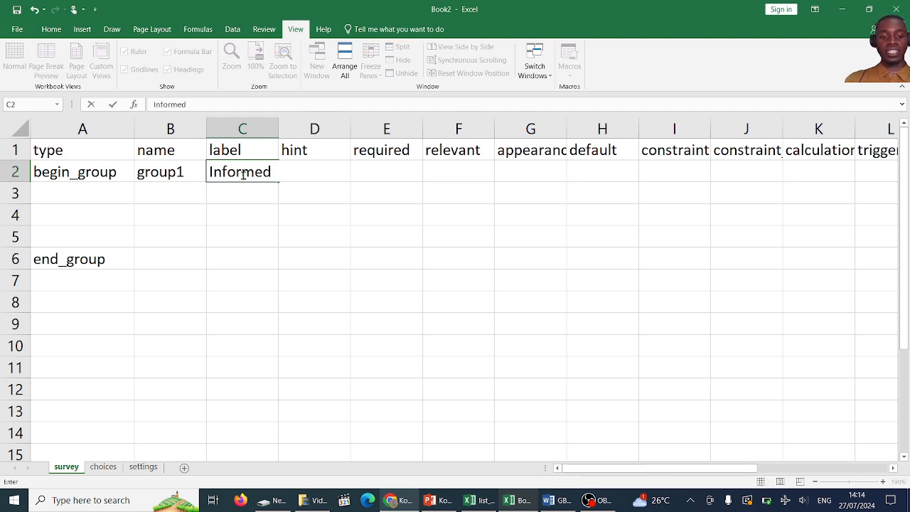
type(" Consent")
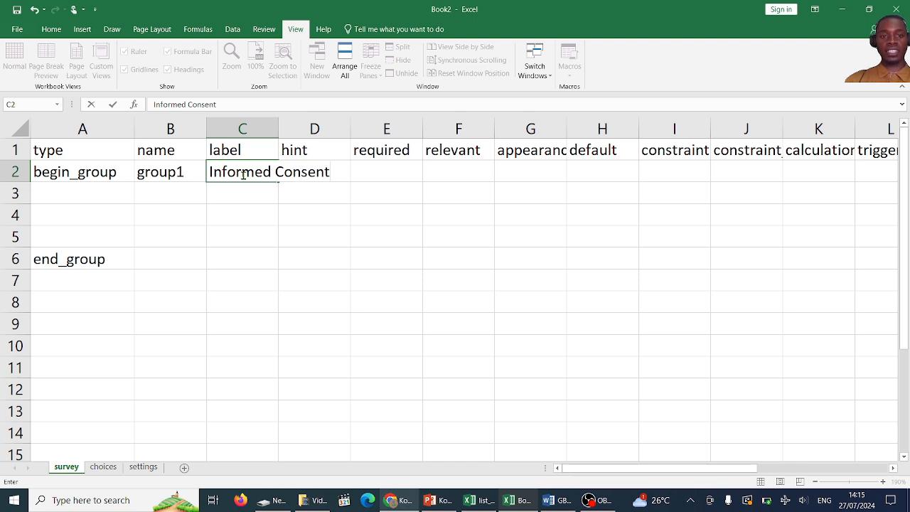
Step: Switch to the Kobo Toolbox - XLS form Dev file in the browser, search it for ackno, and copy the acknowledge question type
key("Return")
left_click(105, 197)
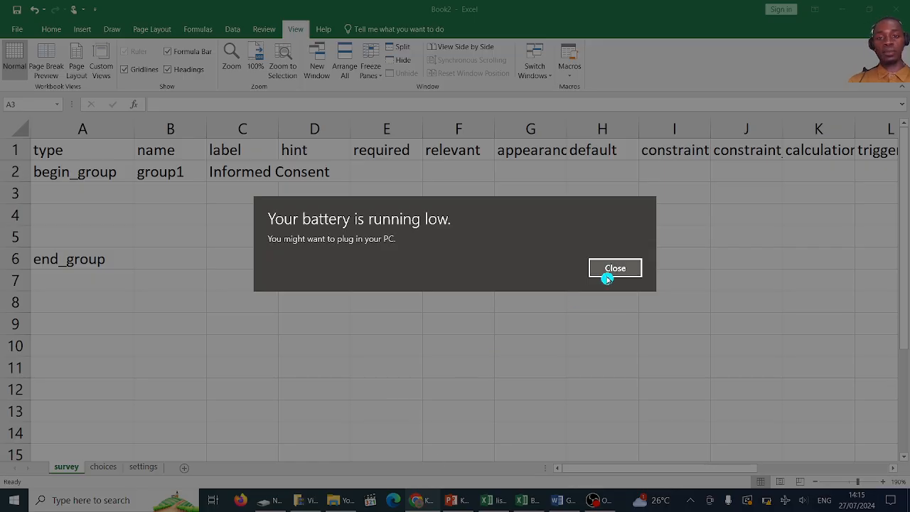
left_click(616, 270)
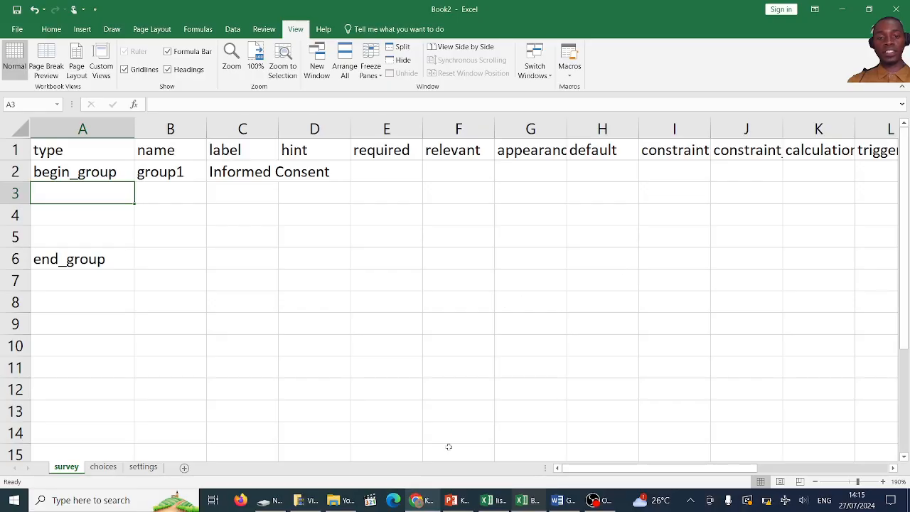
left_click(418, 500)
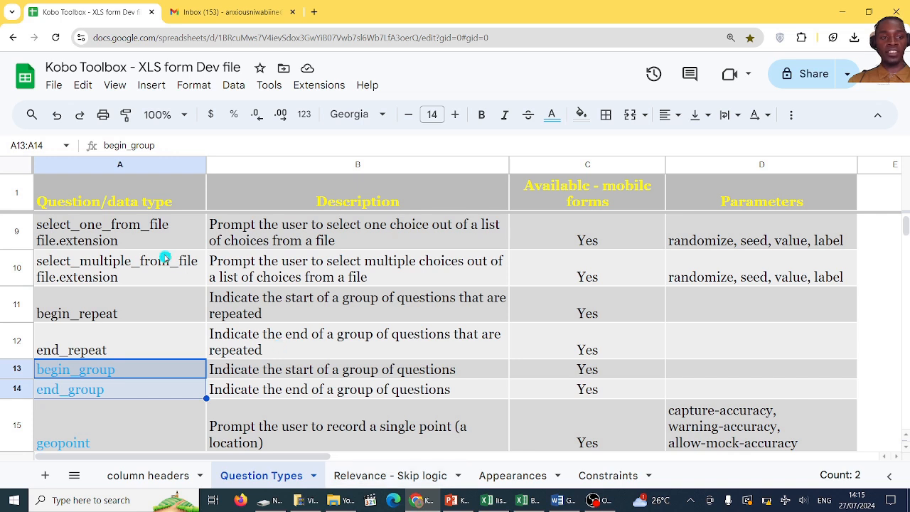
left_click(103, 288)
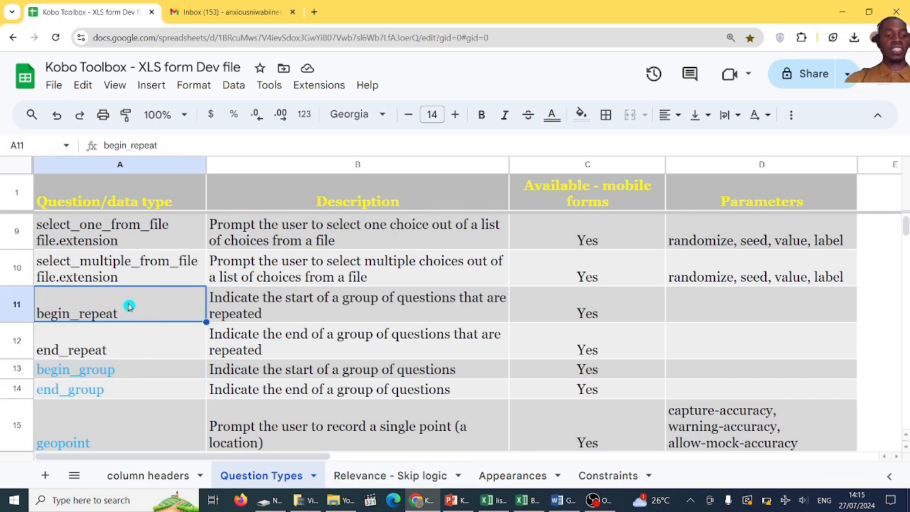
key("ctrl+f")
type("ac")
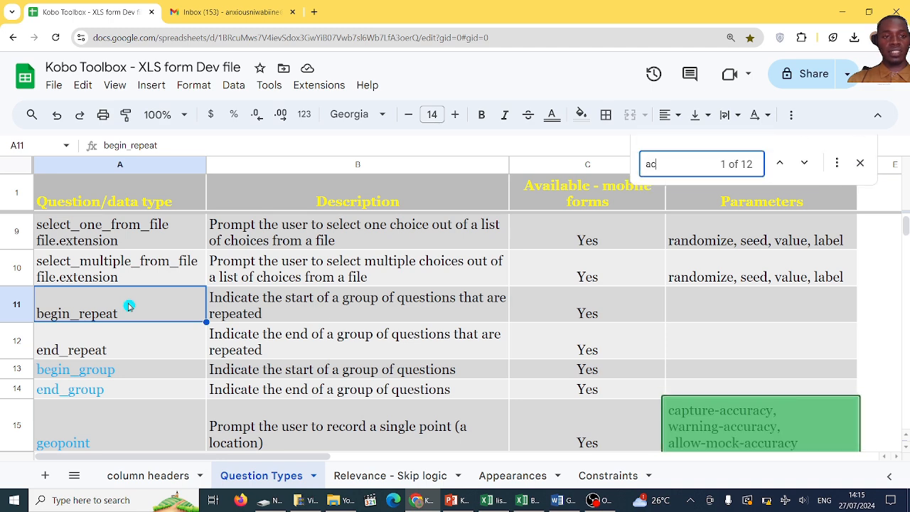
type("kno")
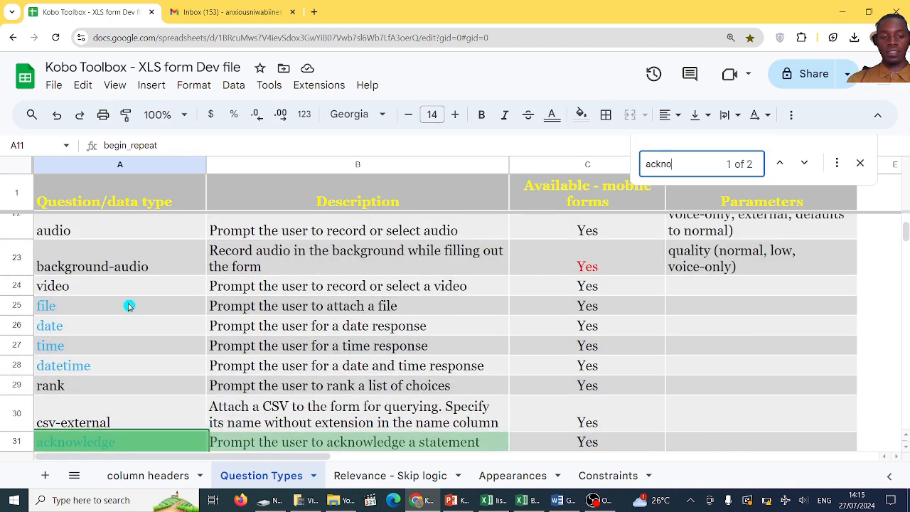
double_click(99, 438)
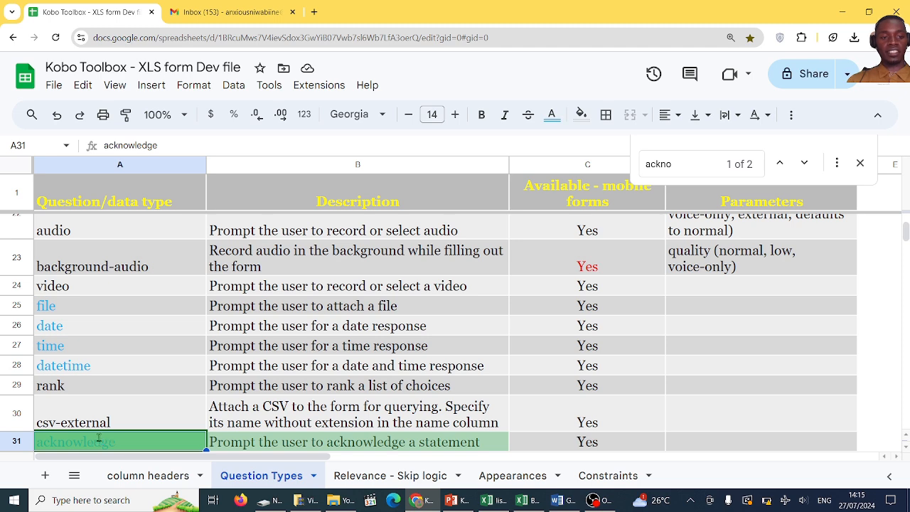
double_click(99, 439)
key("ctrl+c")
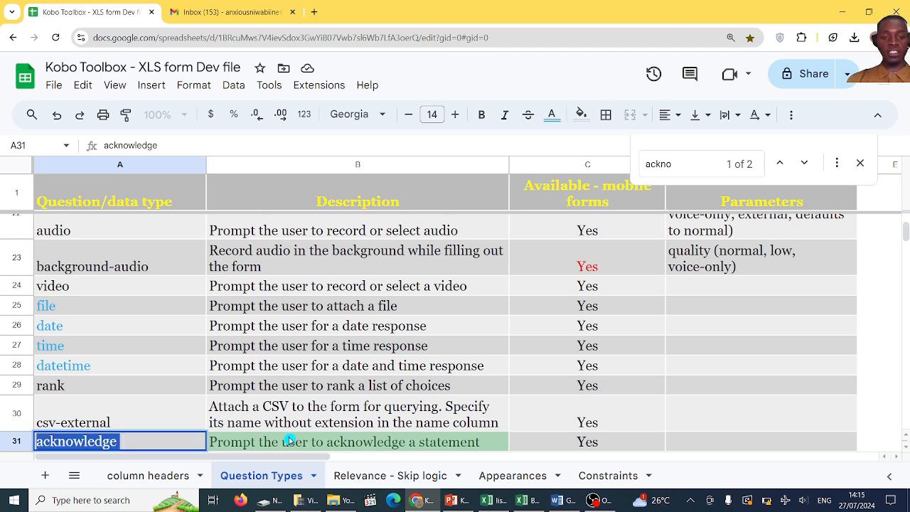
Step: Return to the Book2 workbook and paste acknowledge into cell A3 as the first question's type
left_click(528, 500)
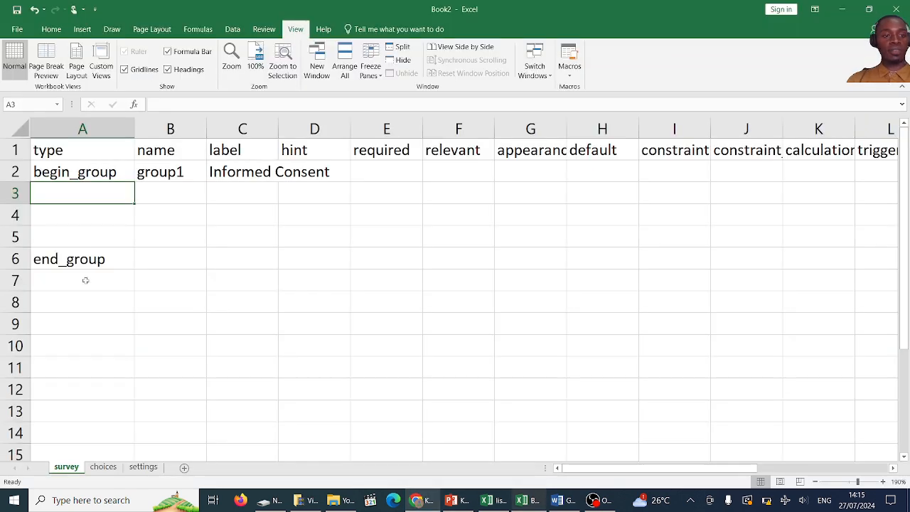
double_click(79, 195)
key("ctrl+v")
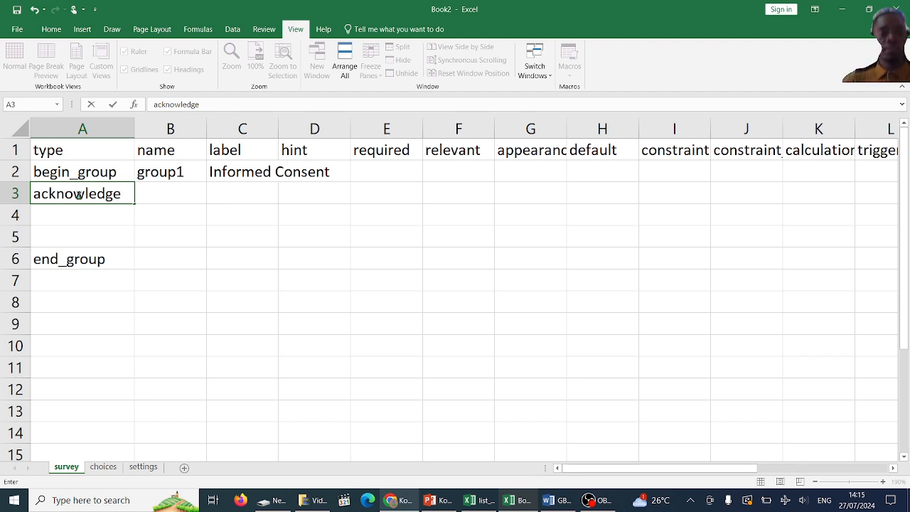
Step: Enter consent in cell B3 as the name of the acknowledge question
left_click(149, 195)
type("conent")
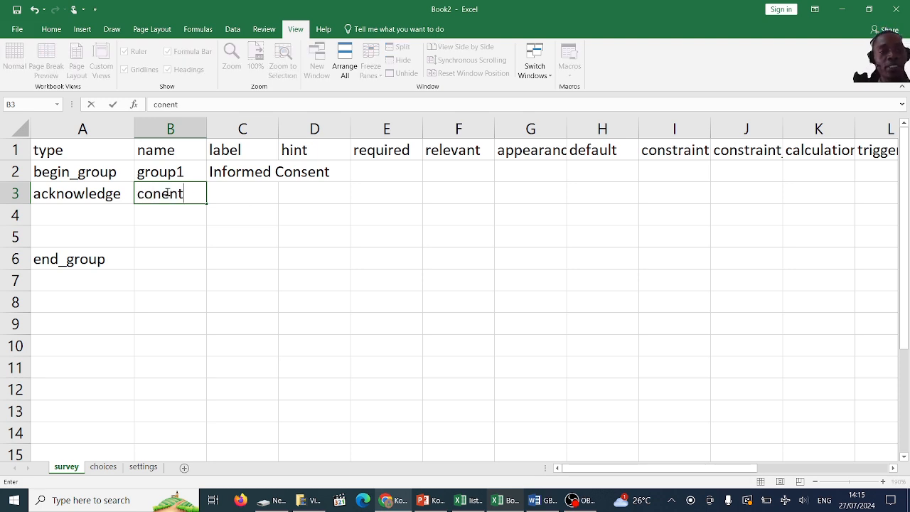
left_click(157, 194)
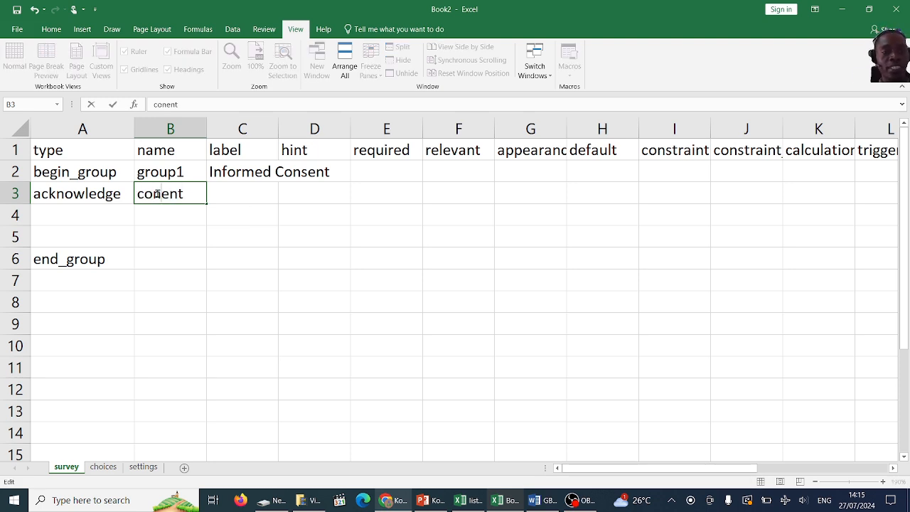
type("s")
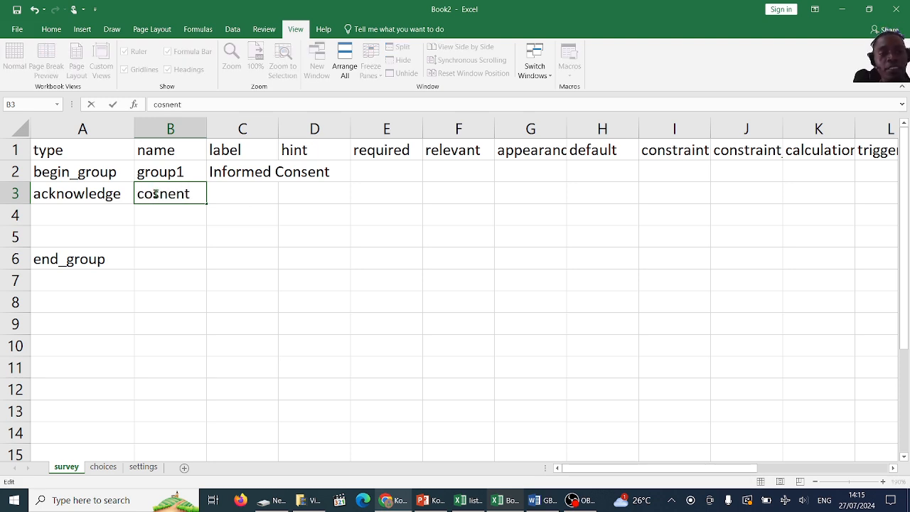
key("BackSpace")
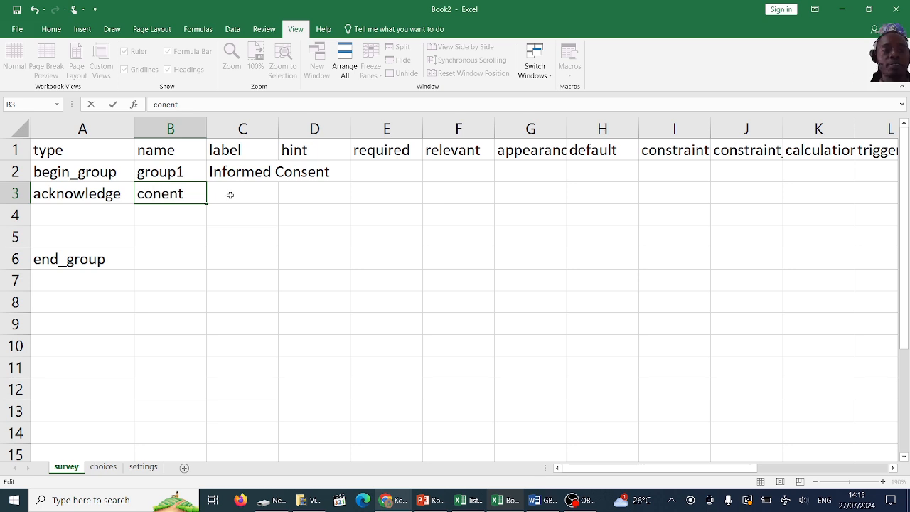
left_click(163, 198)
type("s")
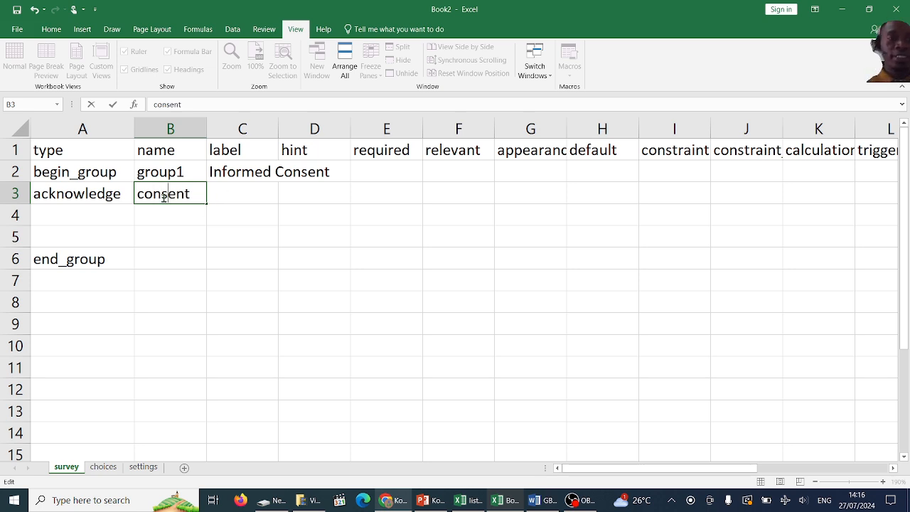
Step: Copy the Q1 consent statement, from Consent through integrity, from the GBV Questionnaire in Word into cell C3 as the question's label
left_click(235, 190)
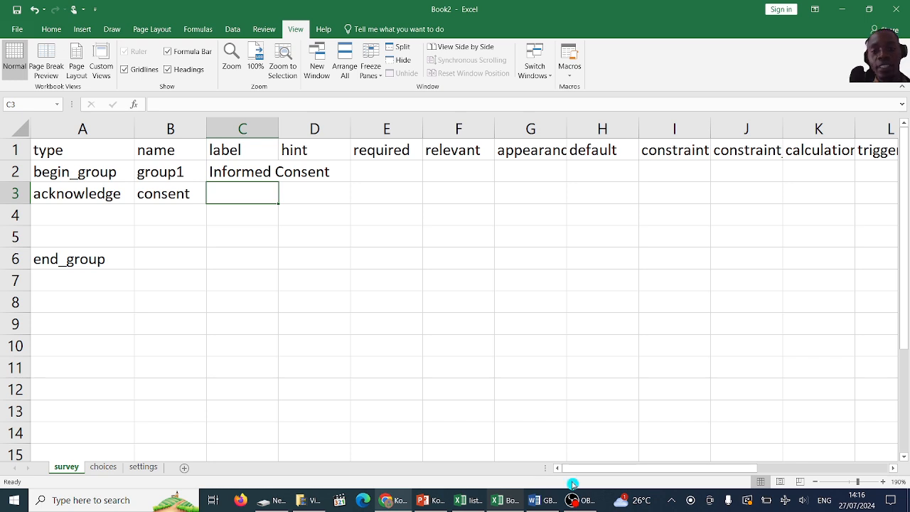
left_click(551, 502)
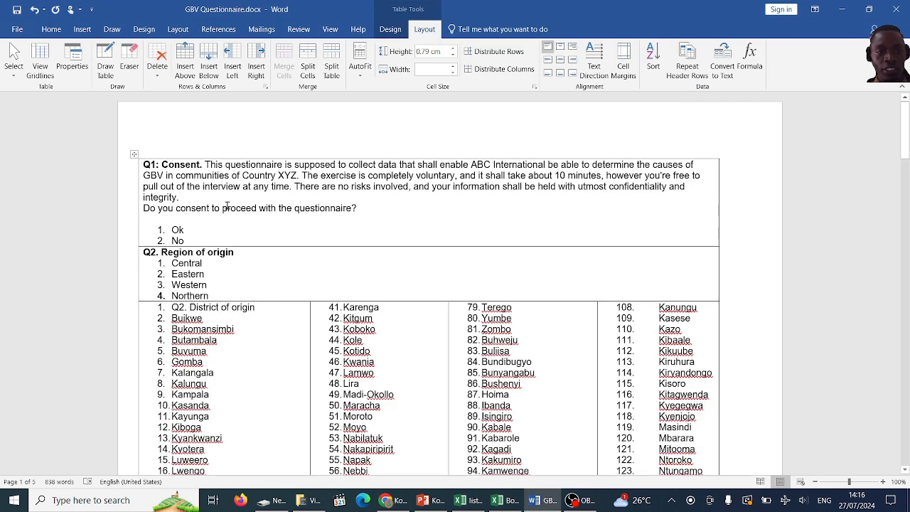
left_click_drag(184, 198, 167, 170)
key("ctrl+c")
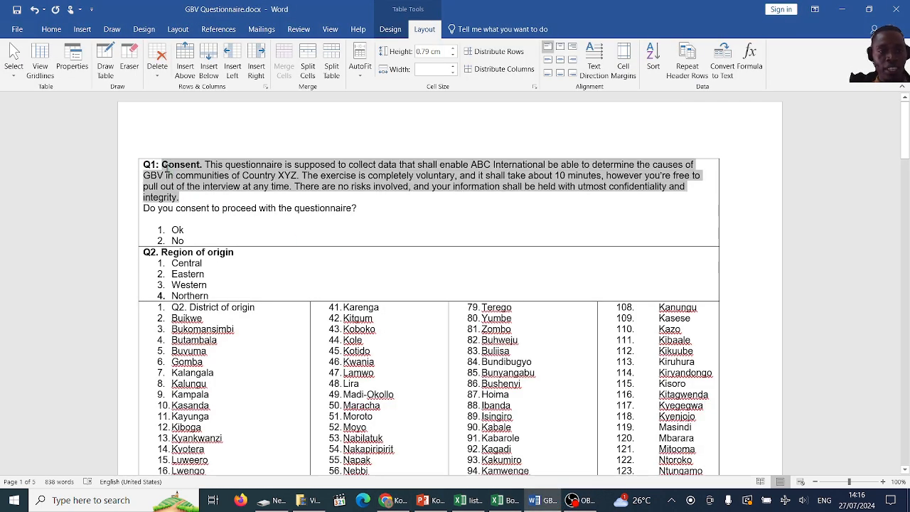
left_click(535, 500)
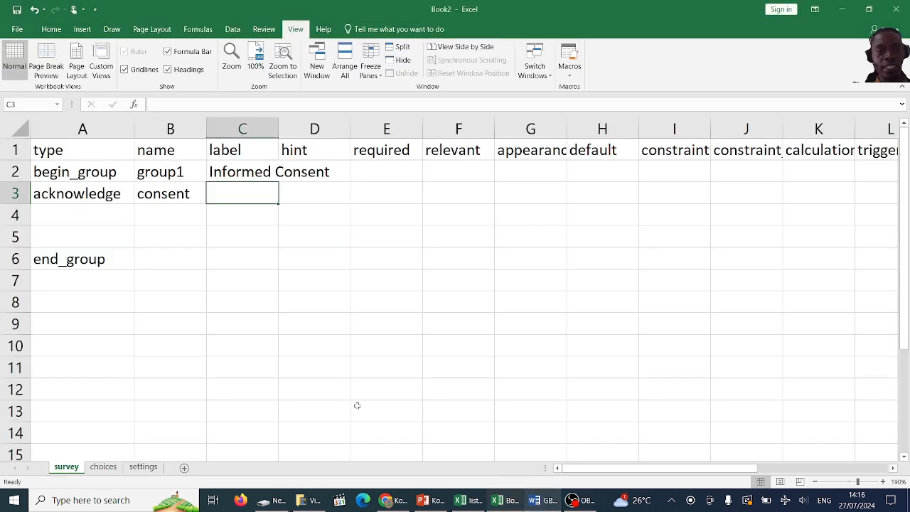
double_click(238, 197)
key("ctrl+v")
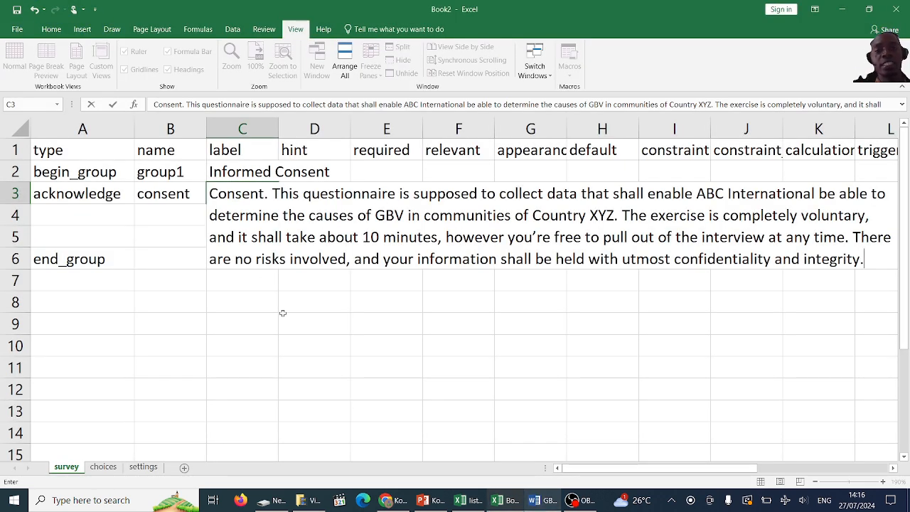
left_click(283, 314)
Step: Mark the consent question as required by entering TRUE in cell E3
left_click(317, 192)
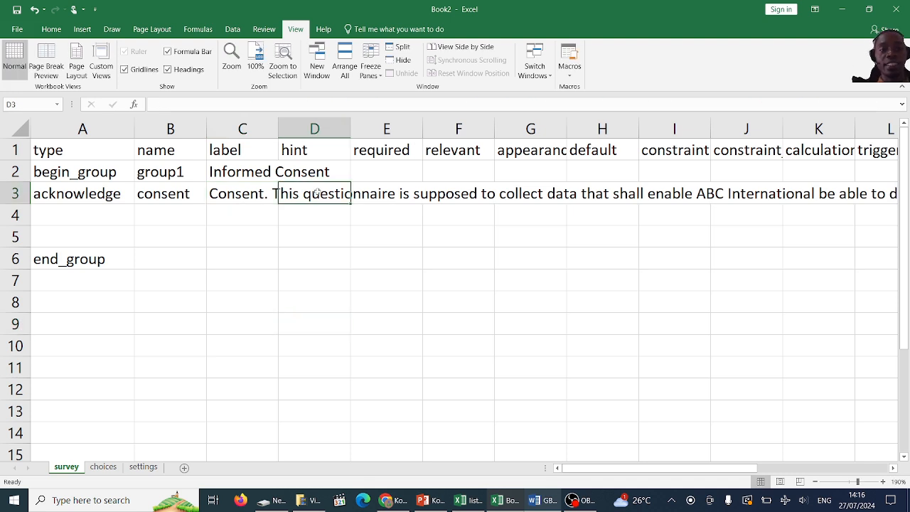
left_click(416, 194)
type("TR")
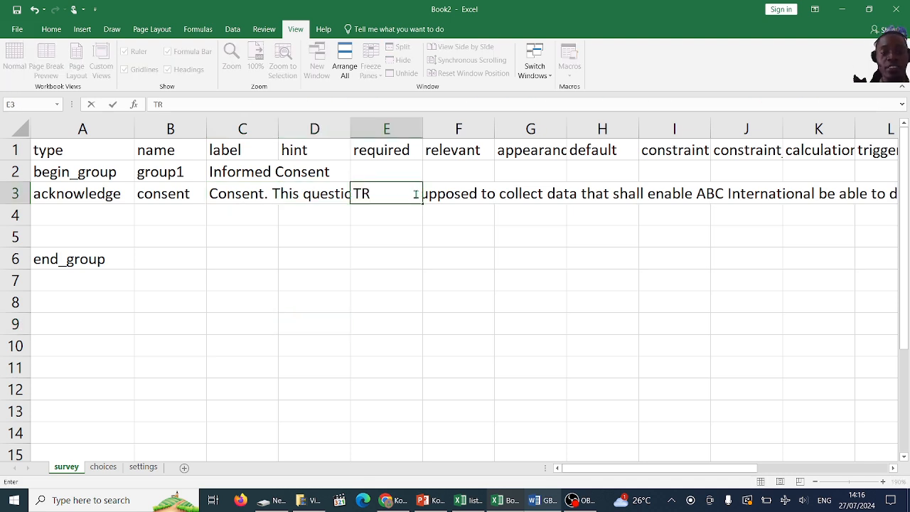
type("UE")
left_click(327, 222)
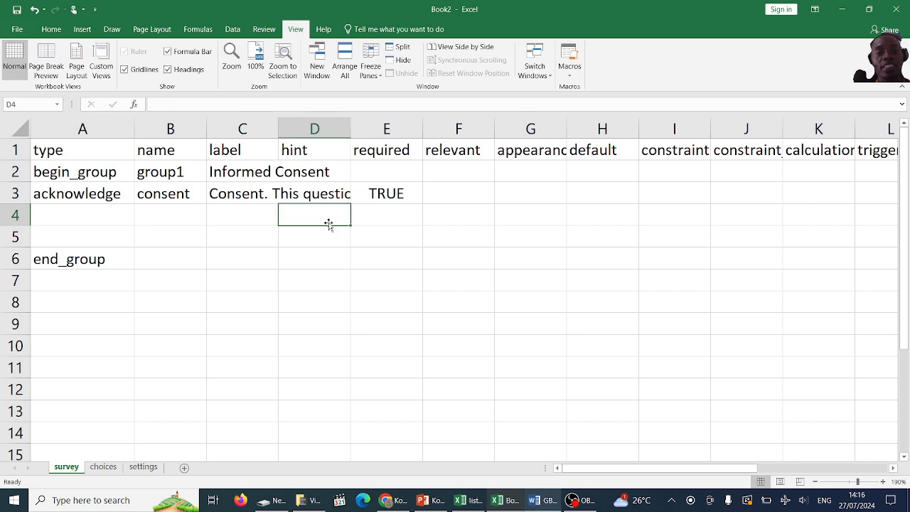
Step: Remove the leading word "Consent." from the label in cell C3 so it starts with "This questionnaire"
left_click(262, 220)
double_click(265, 194)
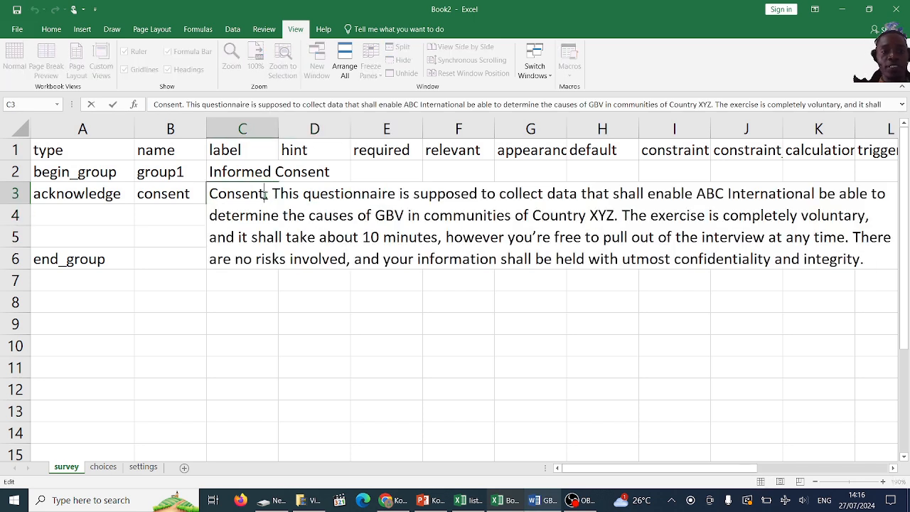
left_click_drag(273, 193, 213, 194)
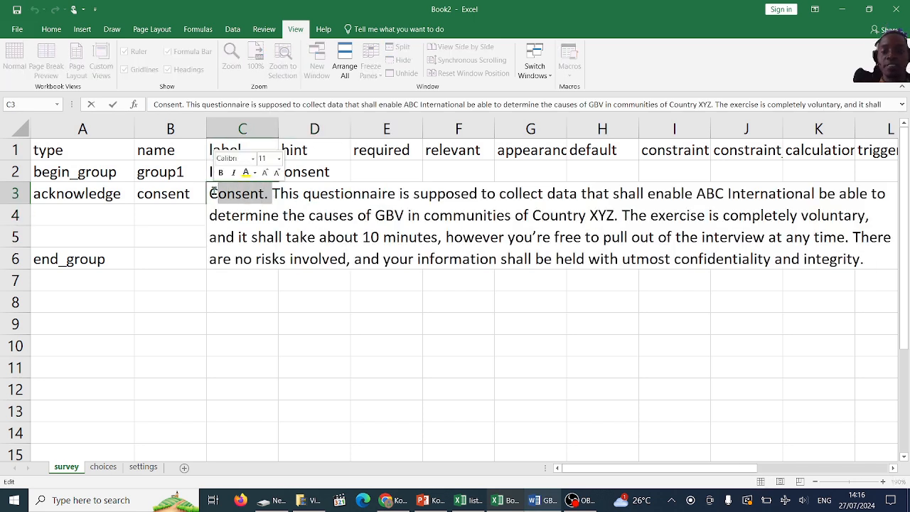
key("BackSpace")
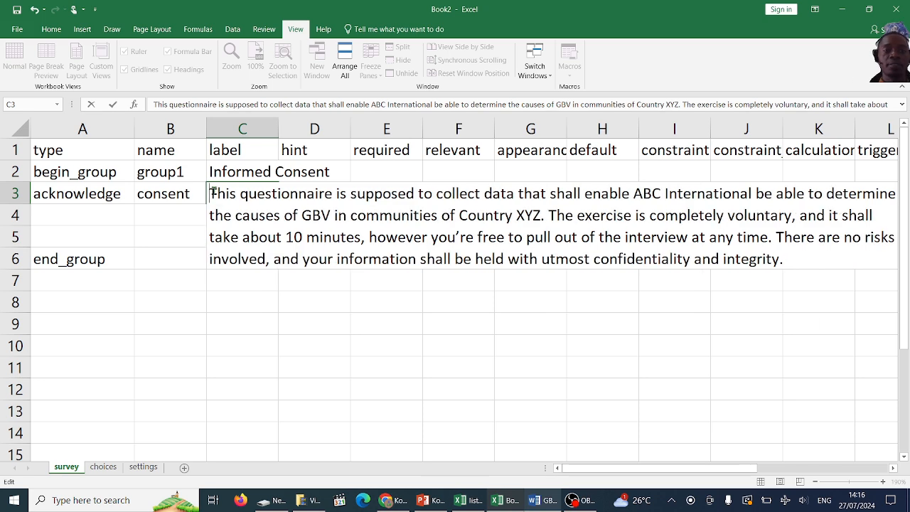
left_click(164, 222)
left_click(182, 241)
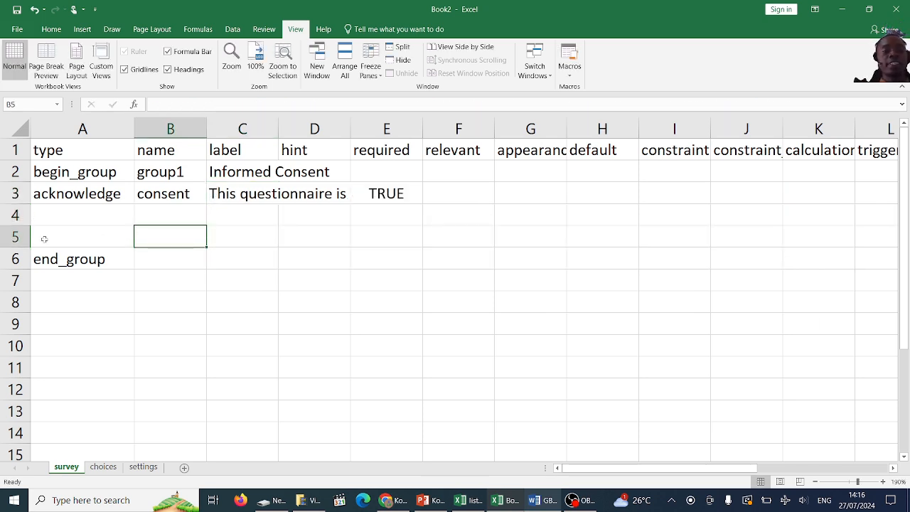
Step: Delete the empty rows 5 and 4 so end_group directly follows the consent question
mouse_move(17, 237)
left_mouse_down()
mouse_move(20, 217)
mouse_move(16, 235)
left_mouse_up()
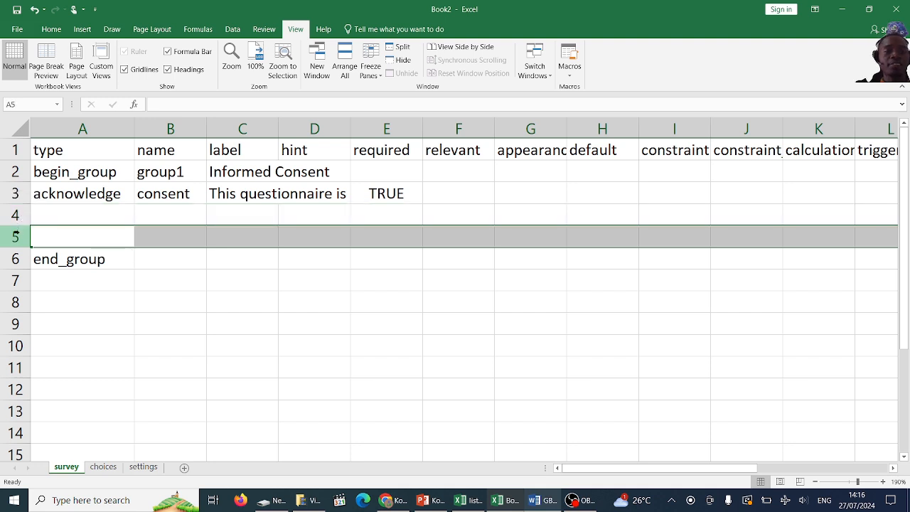
right_click(17, 235)
left_click(79, 340)
key("ctrl+minus")
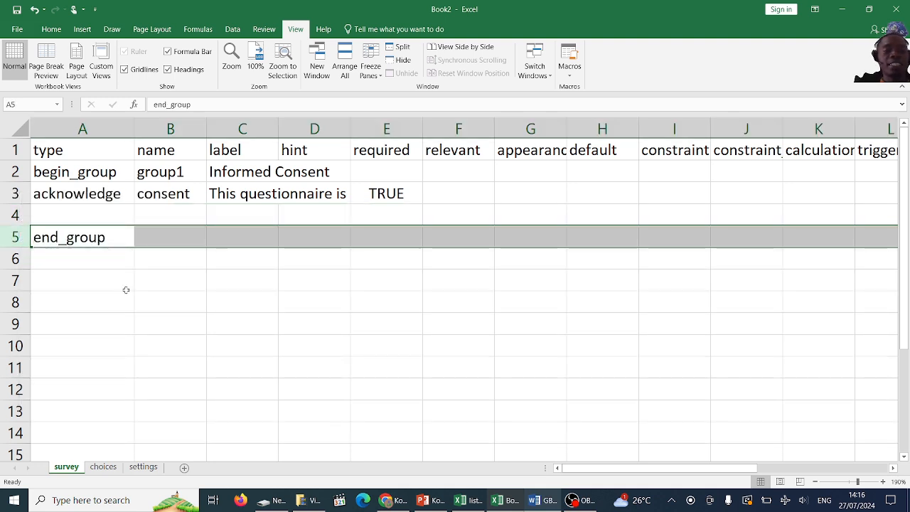
left_click(126, 287)
left_click(25, 217)
right_click(26, 217)
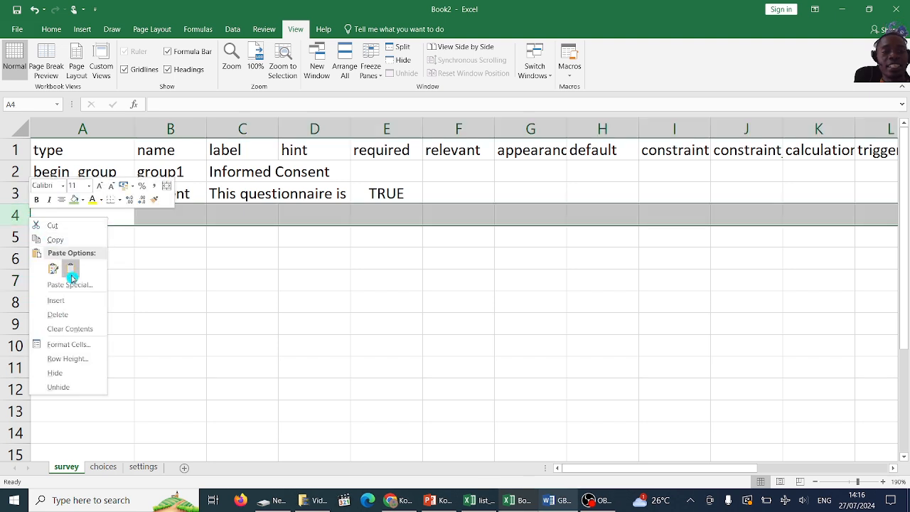
left_click(64, 317)
left_click(106, 289)
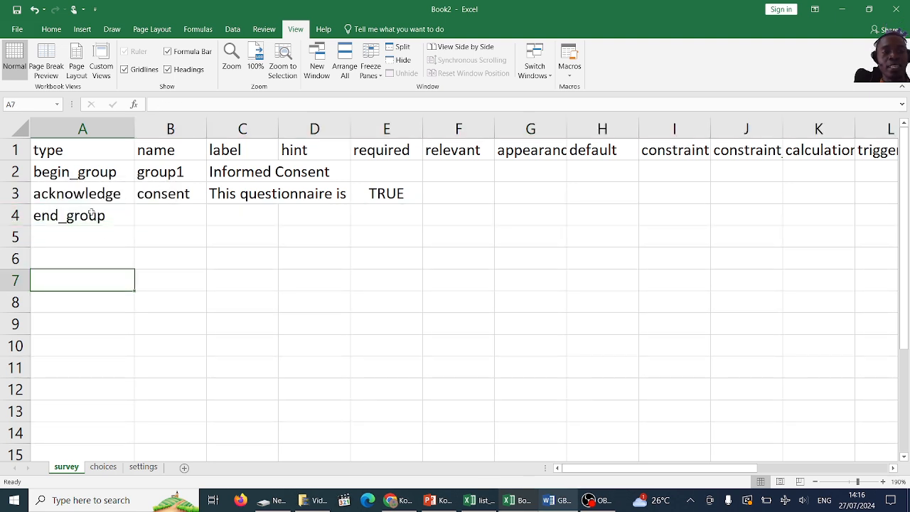
Step: Lay out a second group by copying begin_group into cell A6 and end_group into cell A14
left_click(65, 173)
key("ctrl+c")
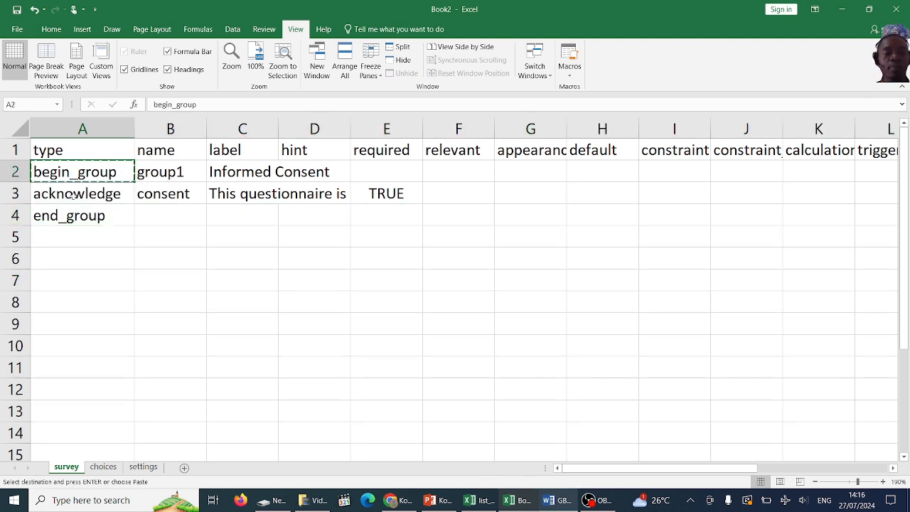
left_click(78, 255)
key("ctrl+v")
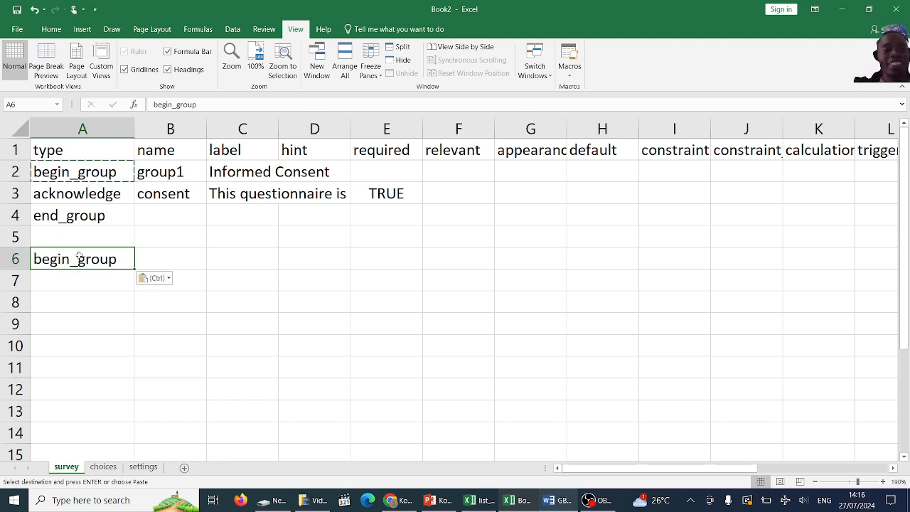
left_click(78, 217)
key("ctrl+c")
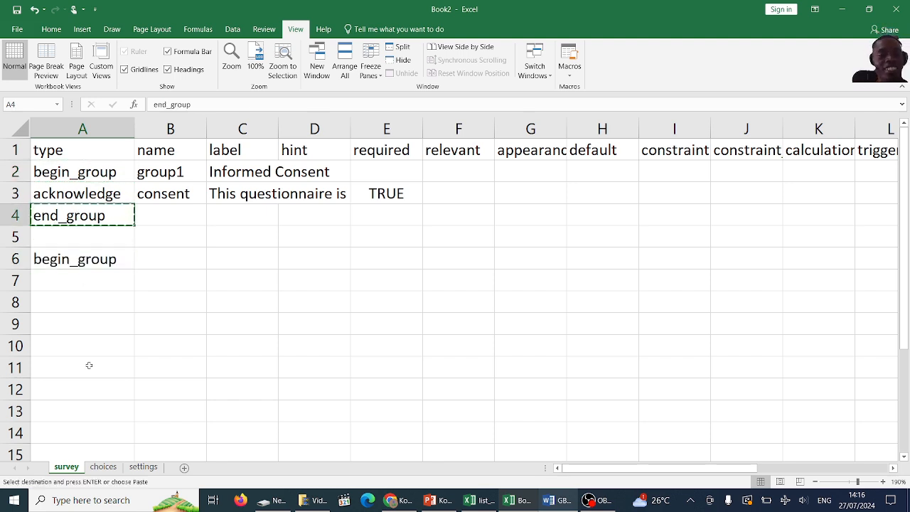
left_click(85, 430)
key("ctrl+v")
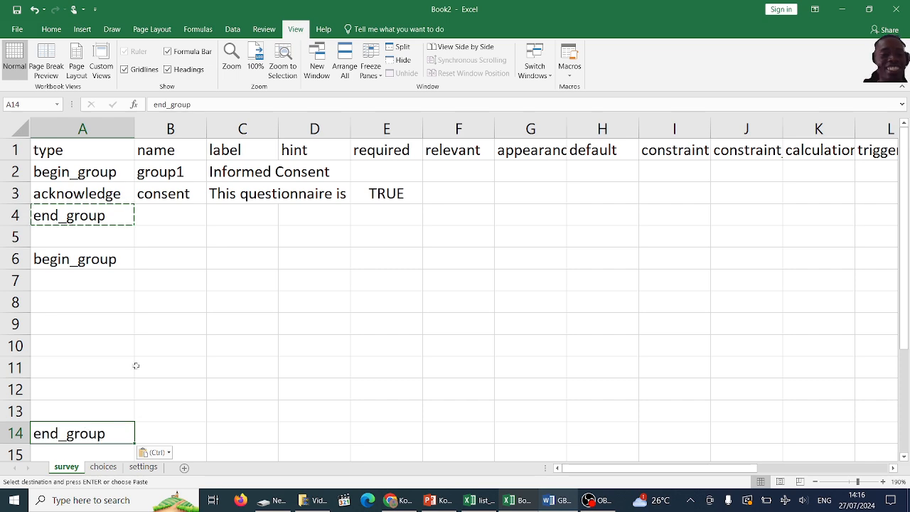
Step: Name the second group group2 in cell B6, checking the GBV Questionnaire document in Word first
left_click(178, 262)
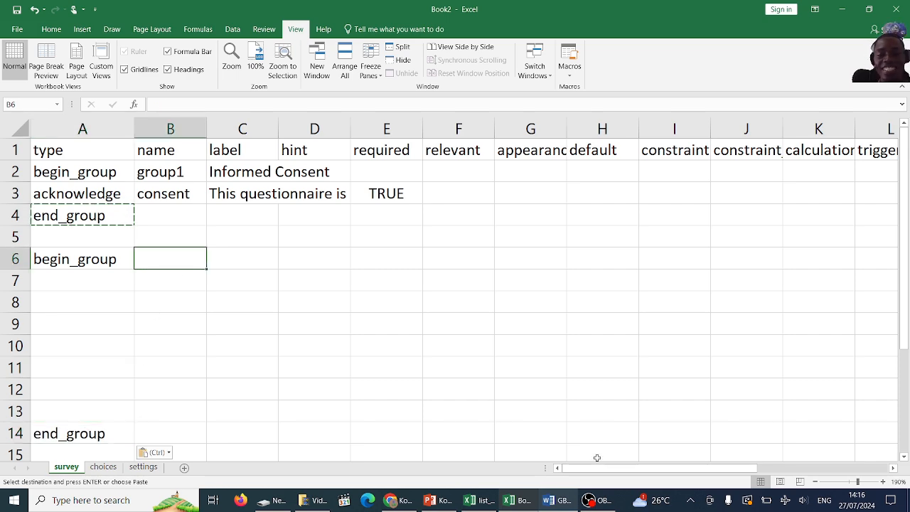
left_click(558, 501)
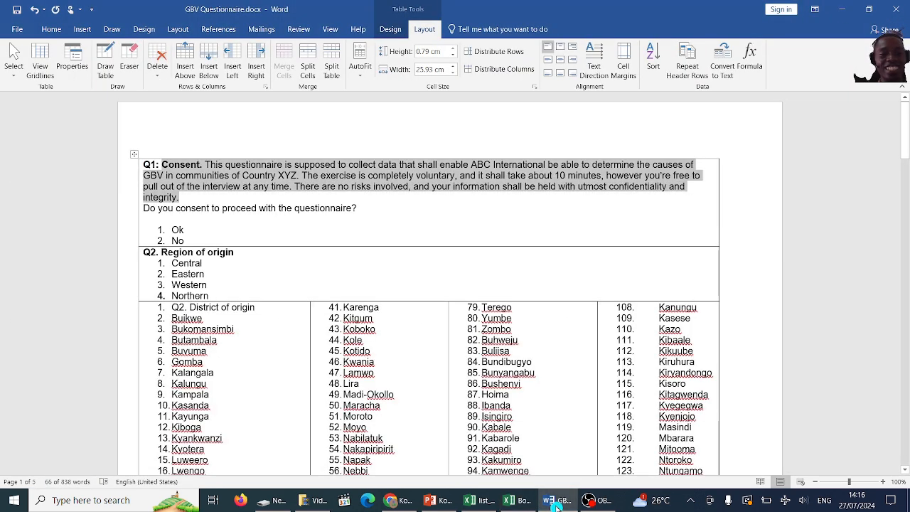
left_click(558, 502)
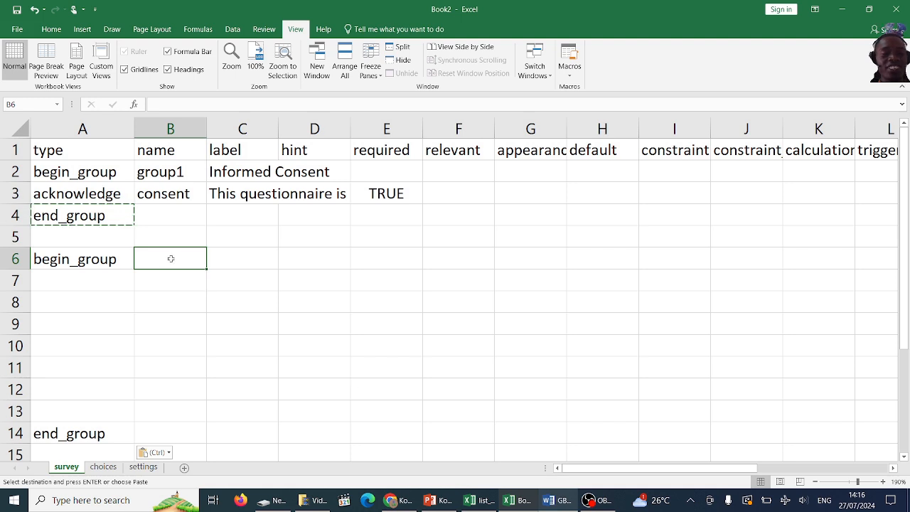
type("group2")
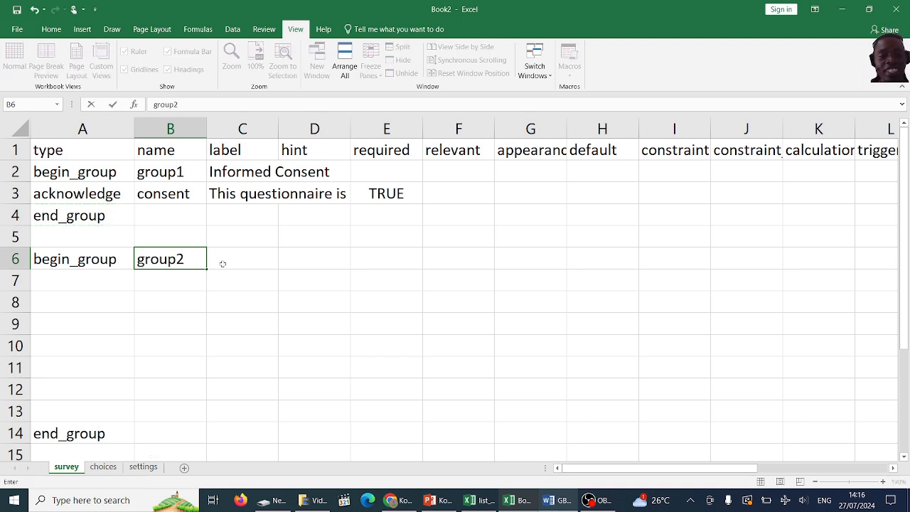
Step: Label the second group "Section 1: Background Information" in cell C6
left_click(232, 264)
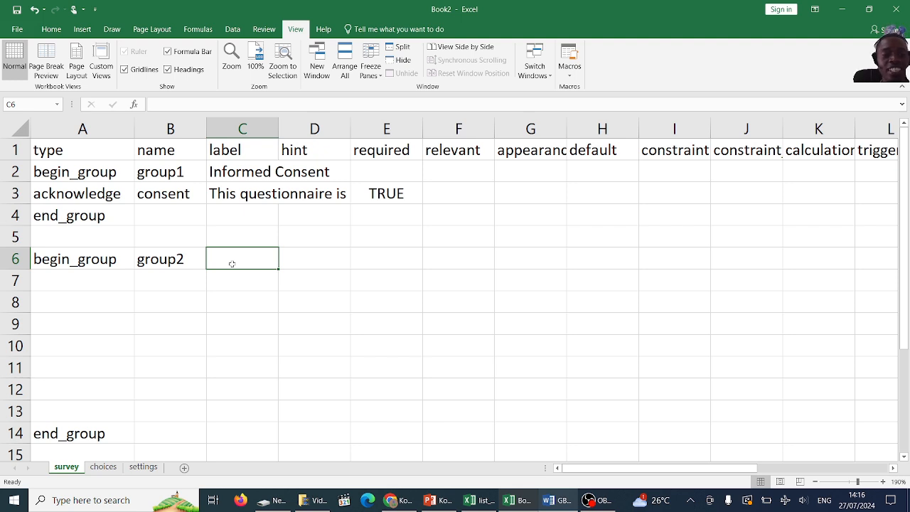
type("S")
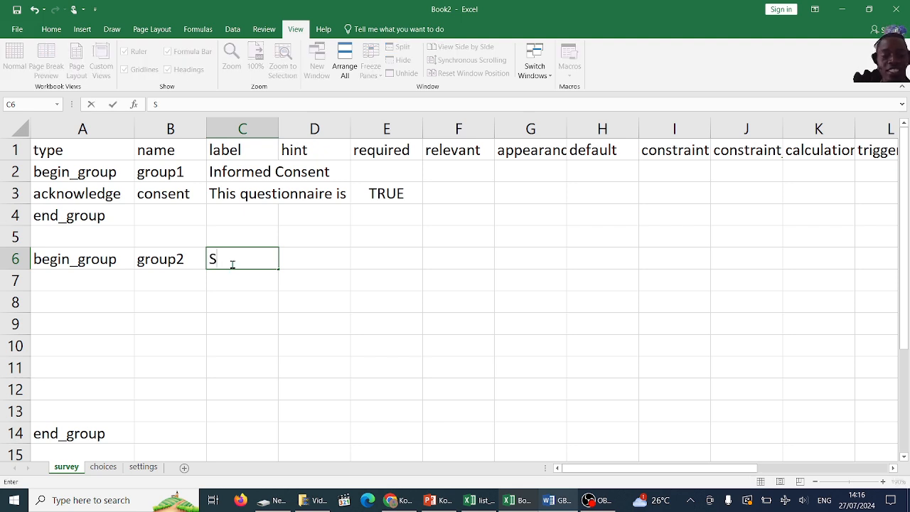
type("Eecti")
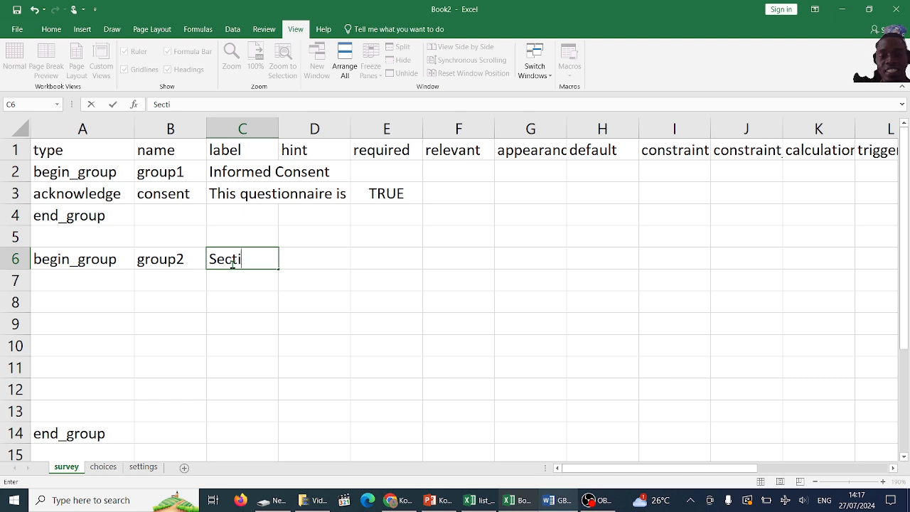
type("on 1")
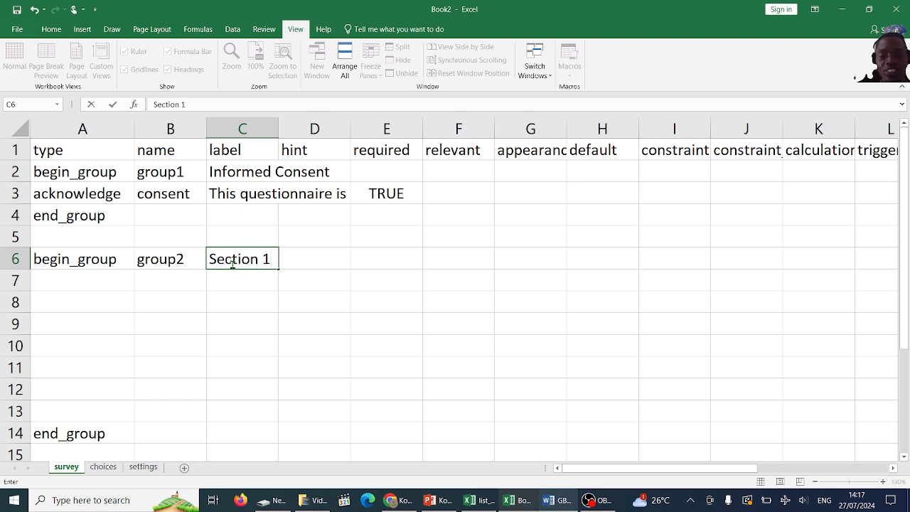
type(": Back")
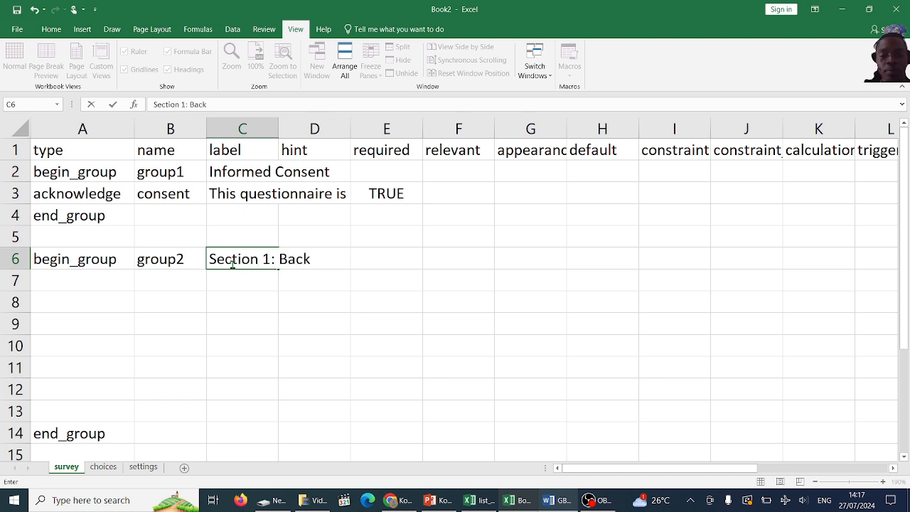
type("ground")
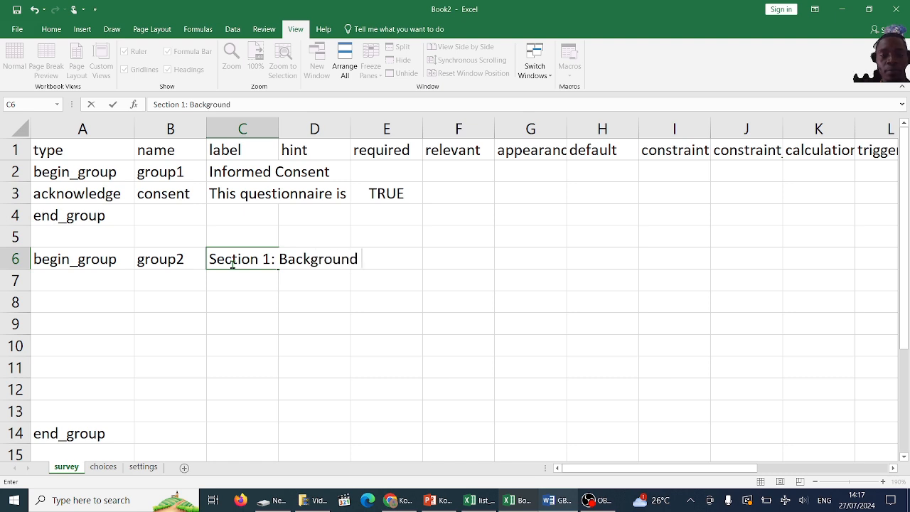
type(" Informa")
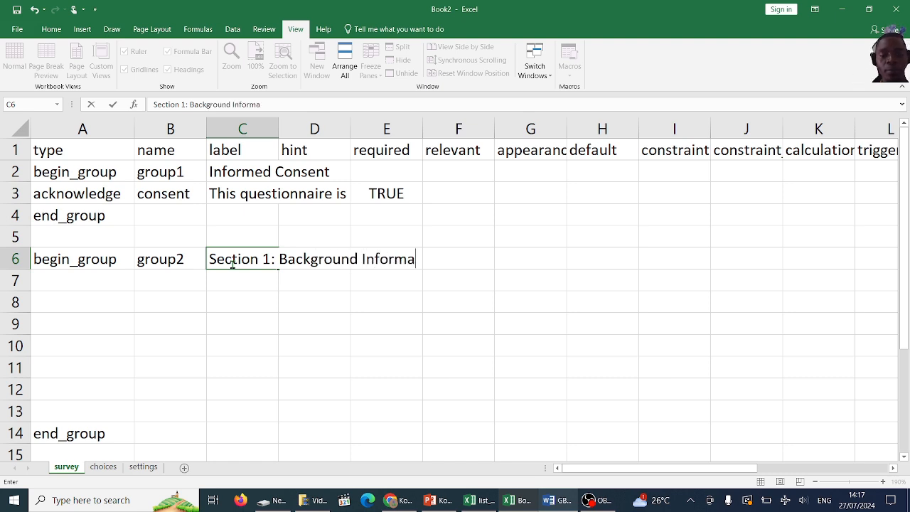
type("tion")
left_click(204, 299)
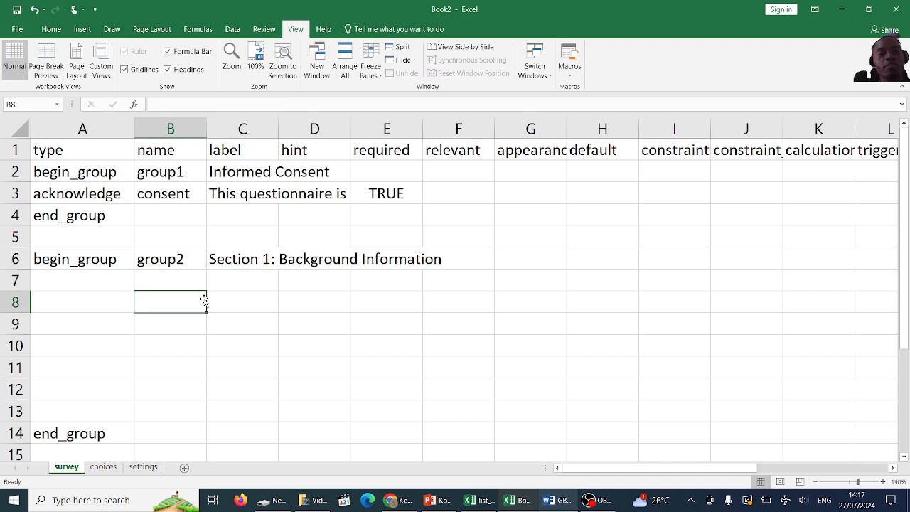
left_click(242, 361)
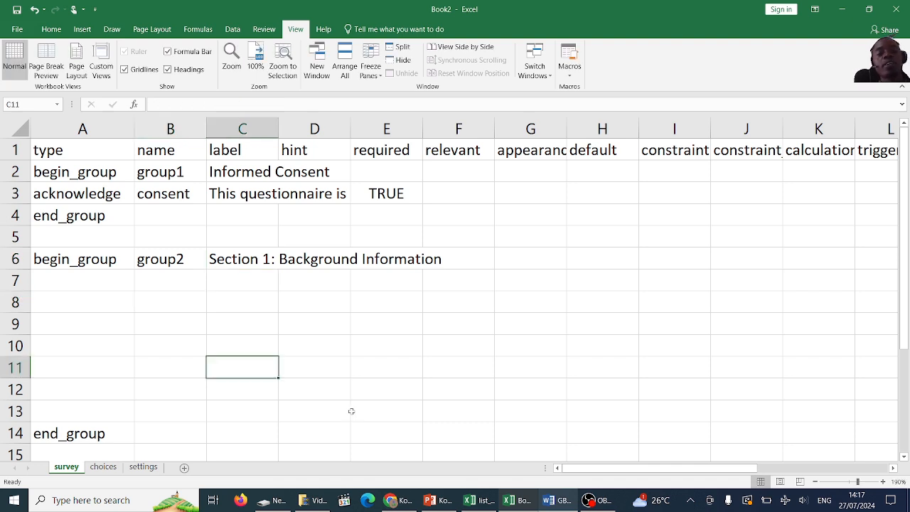
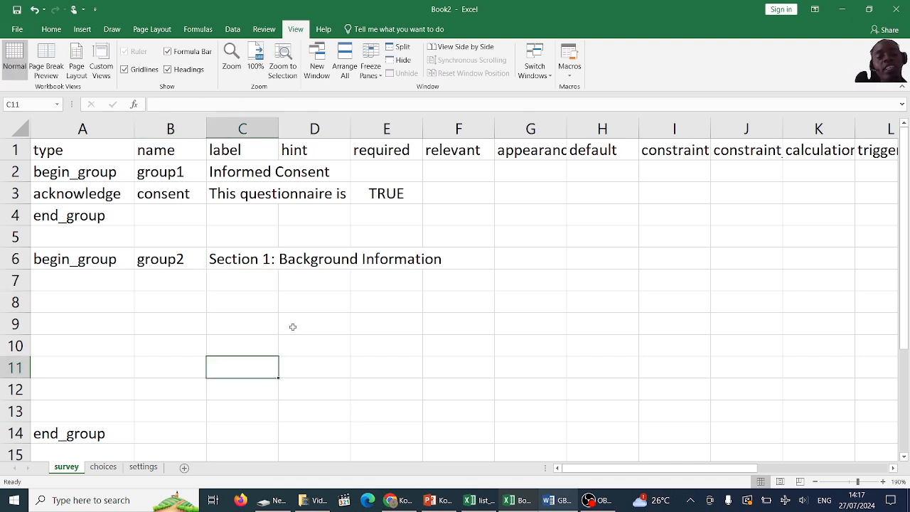
Step: Add a question of type geopoint named gps in row 7, cells A7 and B7
left_click(112, 285)
type("ge")
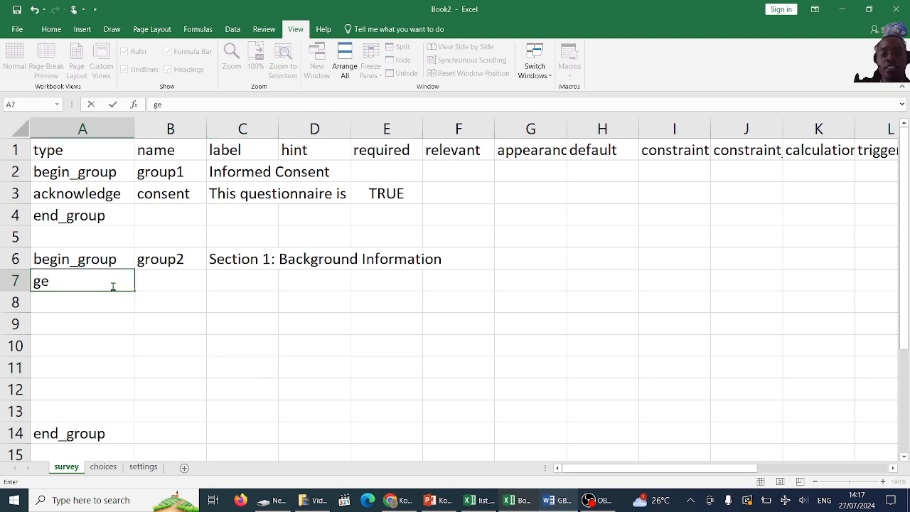
type("opoint")
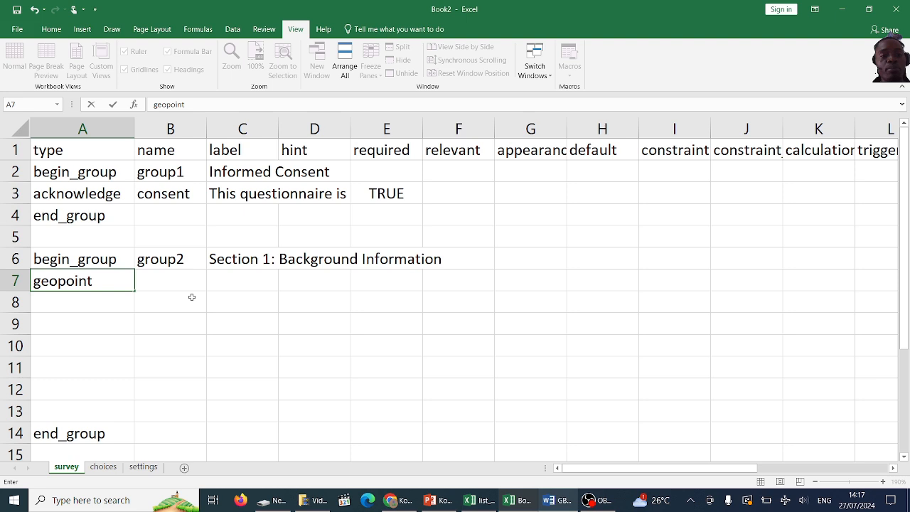
left_click(177, 280)
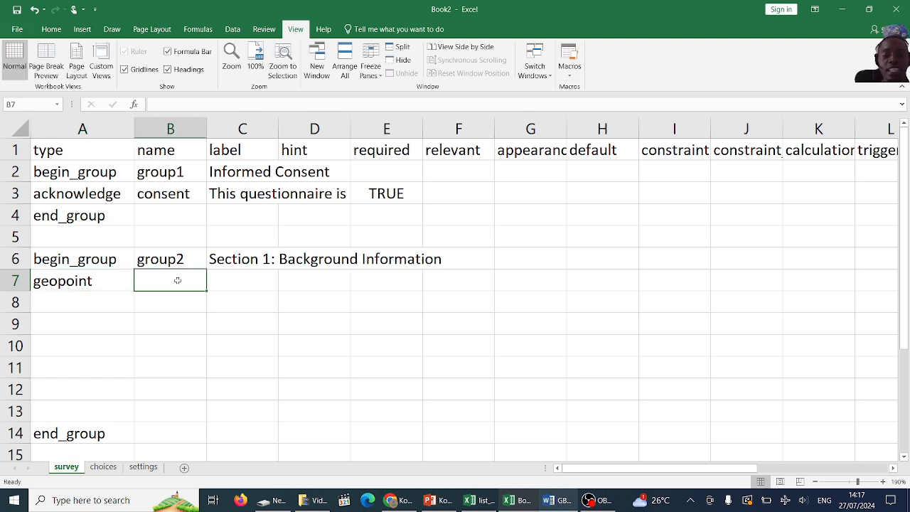
type("gp")
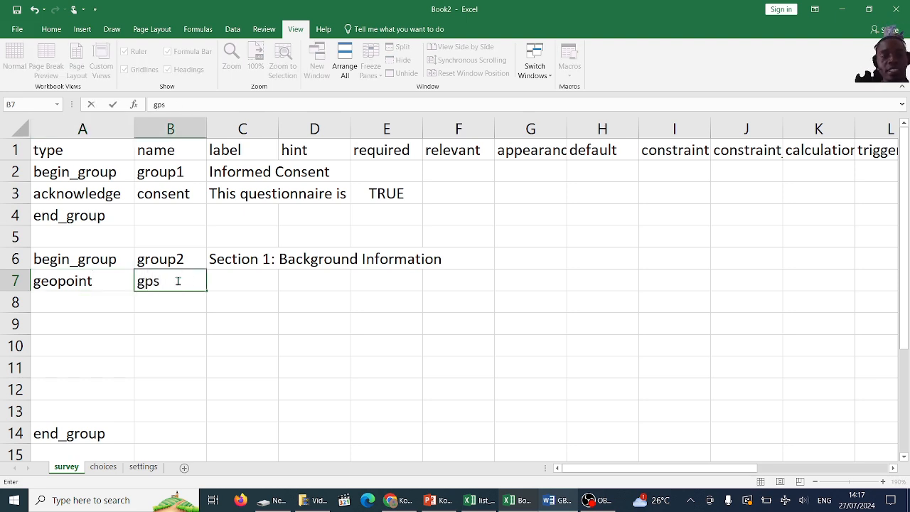
type("s")
Step: Enter the label "Record the GPS location for the respondent" for the gps question in cell C7
left_click(244, 281)
type("Re")
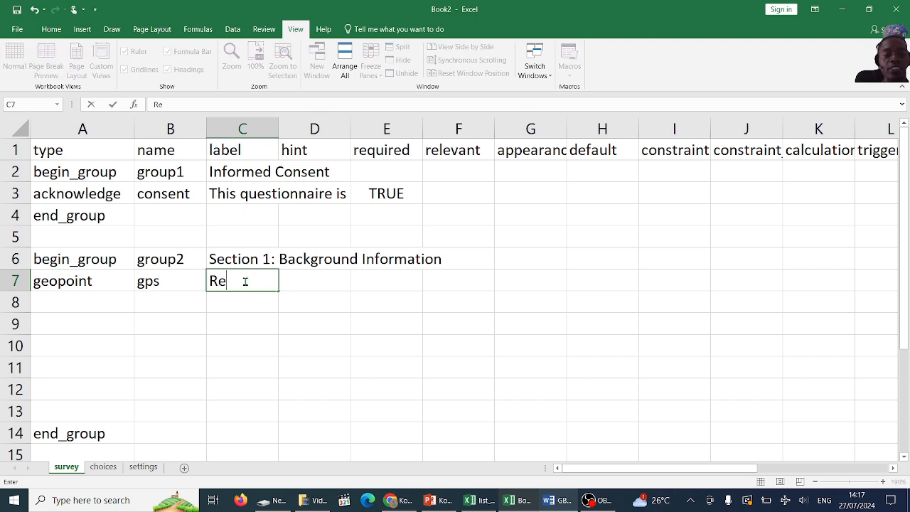
type("cord the ")
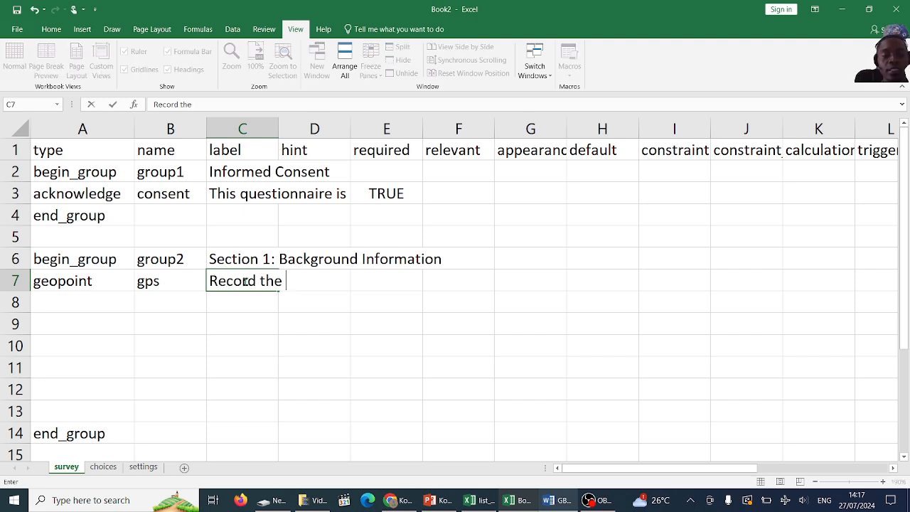
type("GPS ")
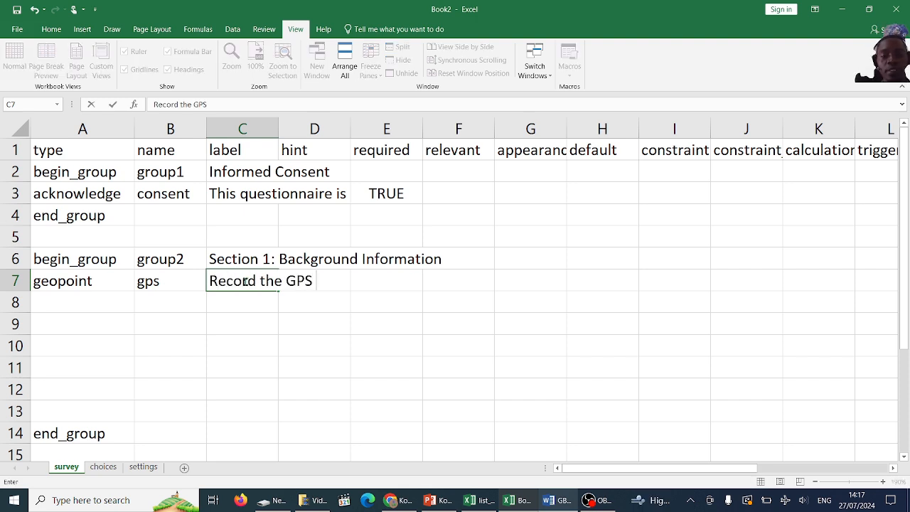
type("location ")
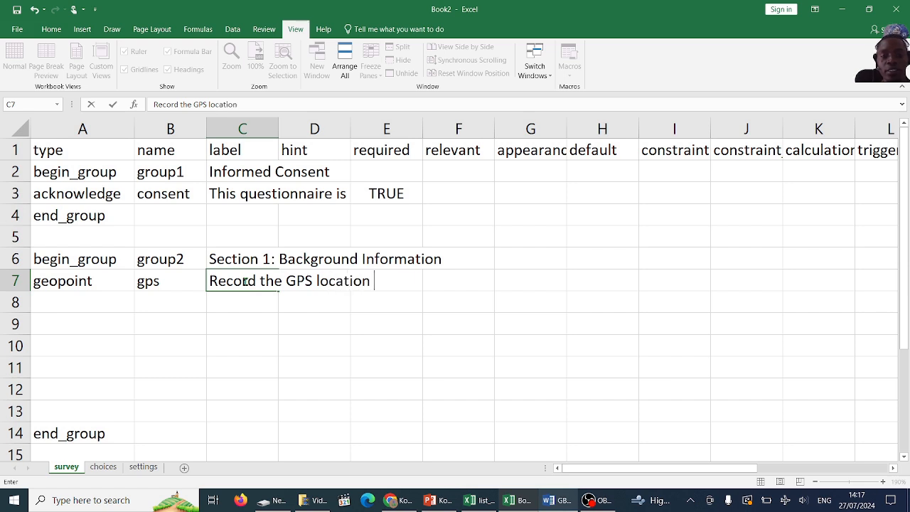
type("at the im")
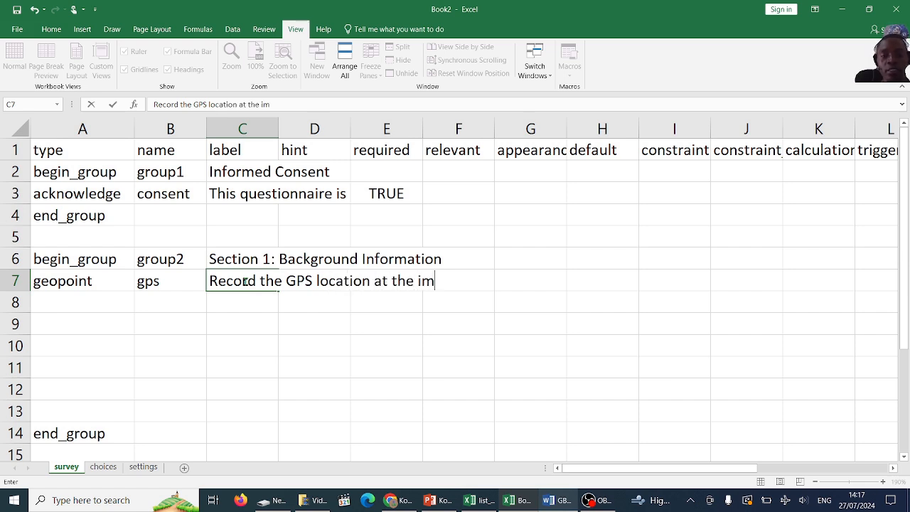
key("BackSpace")
key("BackSpace")
key("BackSpace")
key("BackSpace")
key("BackSpace")
key("BackSpace")
key("BackSpace")
key("BackSpace")
key("BackSpace")
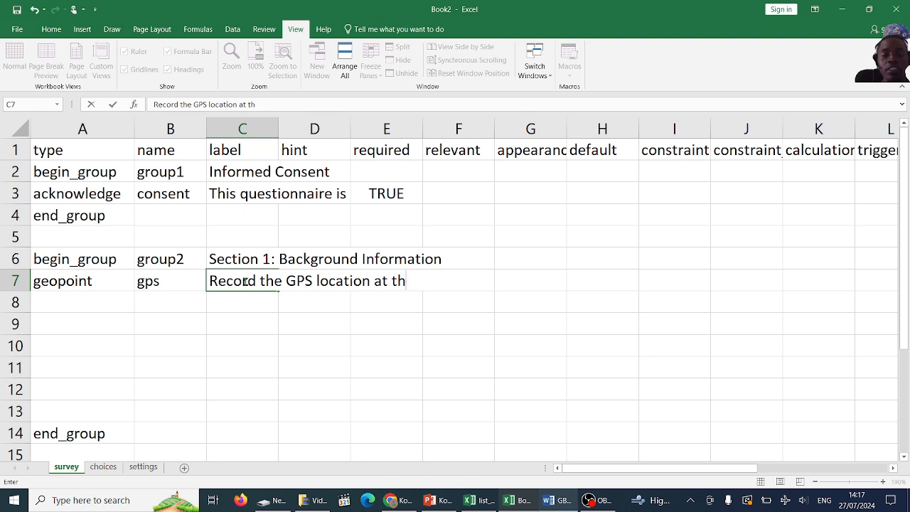
type("for")
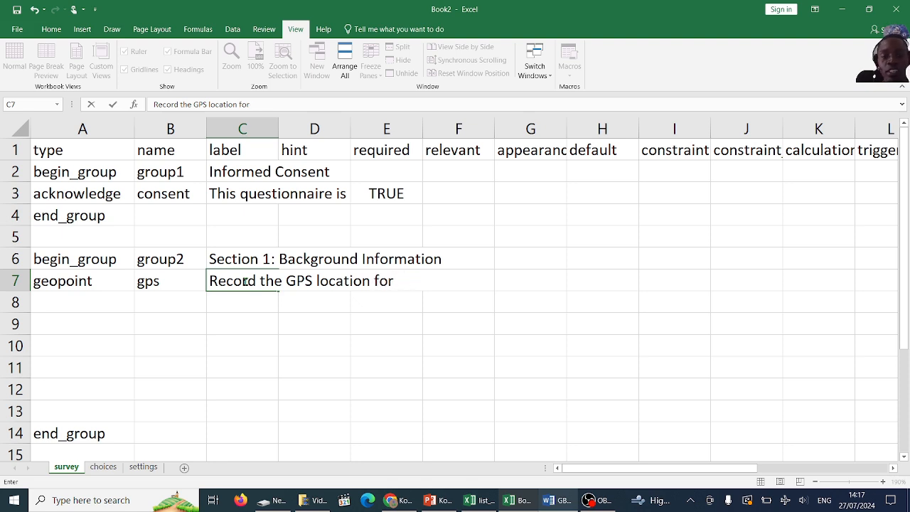
type(" the resppon")
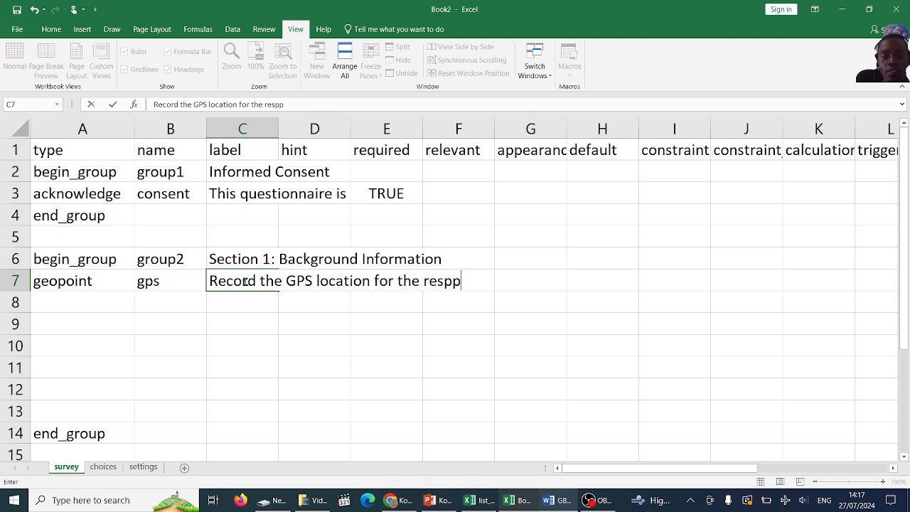
key("BackSpace")
key("BackSpace")
key("BackSpace")
key("BackSpace")
type("po")
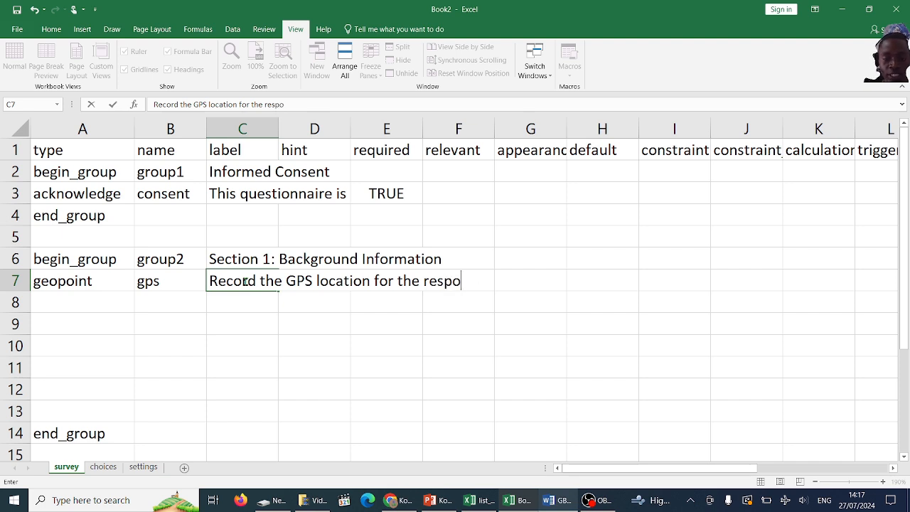
type("nsdent")
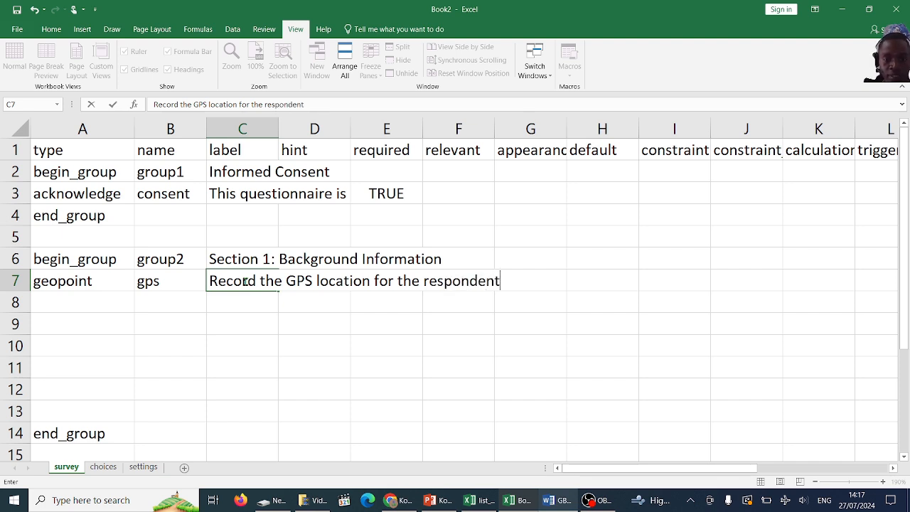
left_click(230, 304)
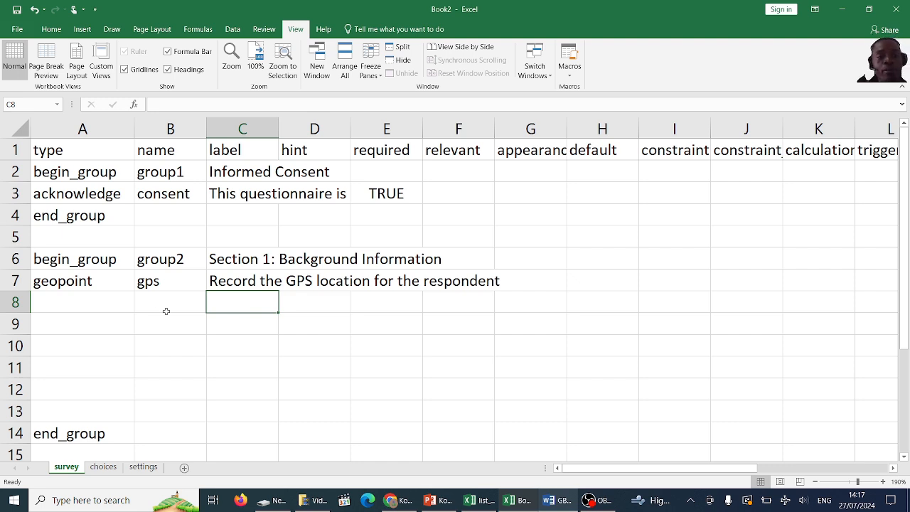
Step: Copy the Q2 heading text "Region of origin", without its number, from the GBV Questionnaire document in Word
left_click(113, 307)
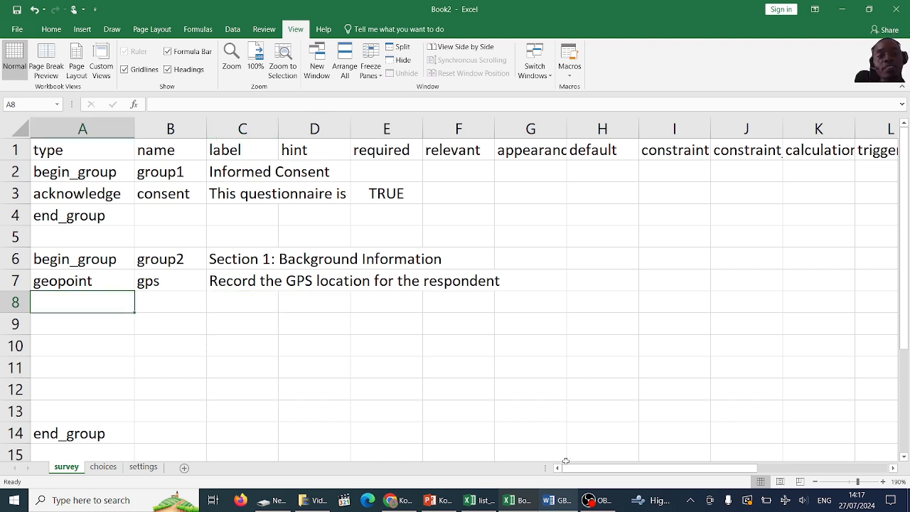
left_click(564, 501)
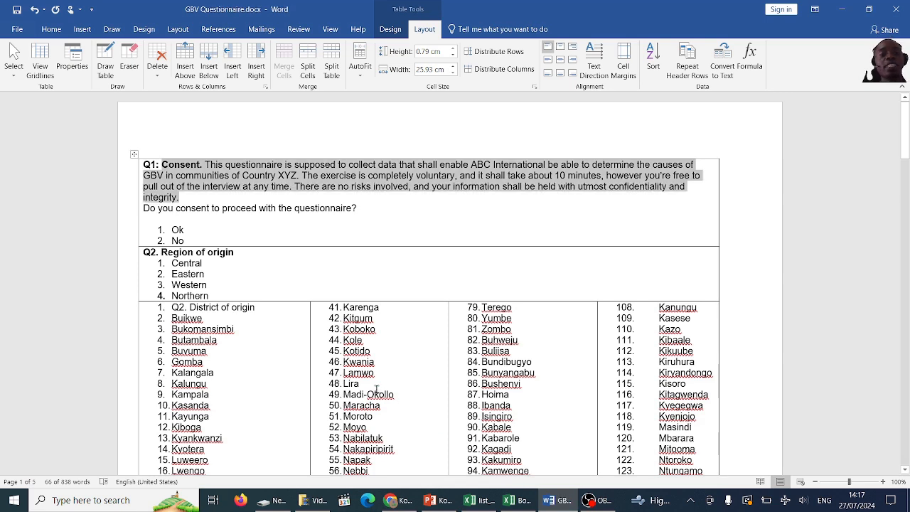
double_click(221, 253)
left_click_drag(234, 253, 168, 253)
key("ctrl+c")
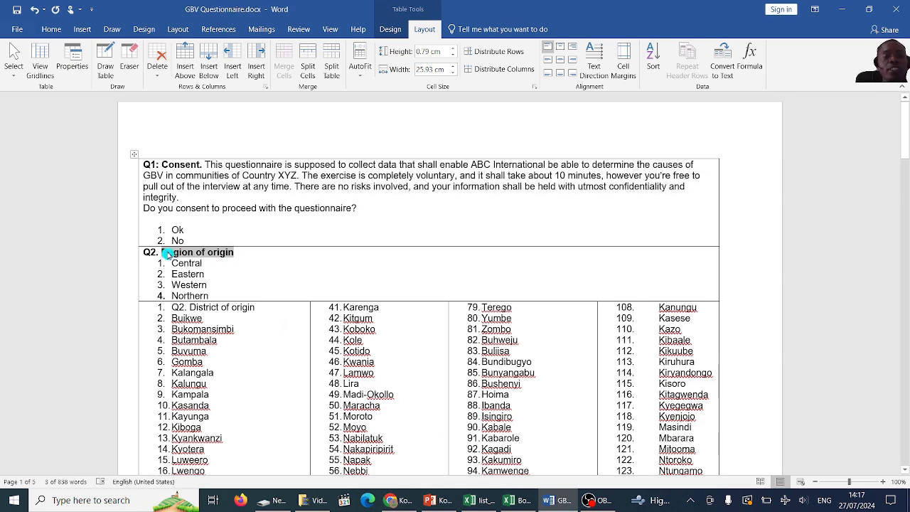
Step: Back in the Excel form, name the row 8 question Q2 and paste "Region of origin" as its label in C8
left_click(517, 501)
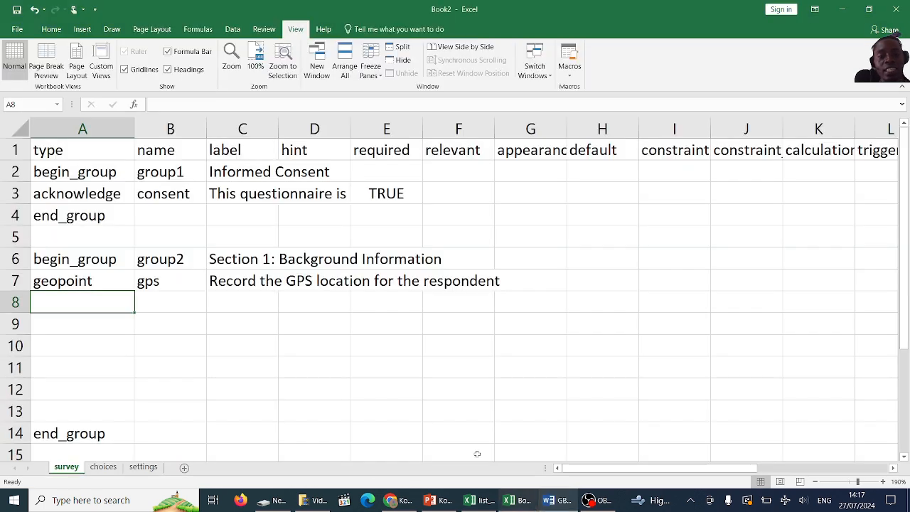
left_click(178, 300)
type("Q2")
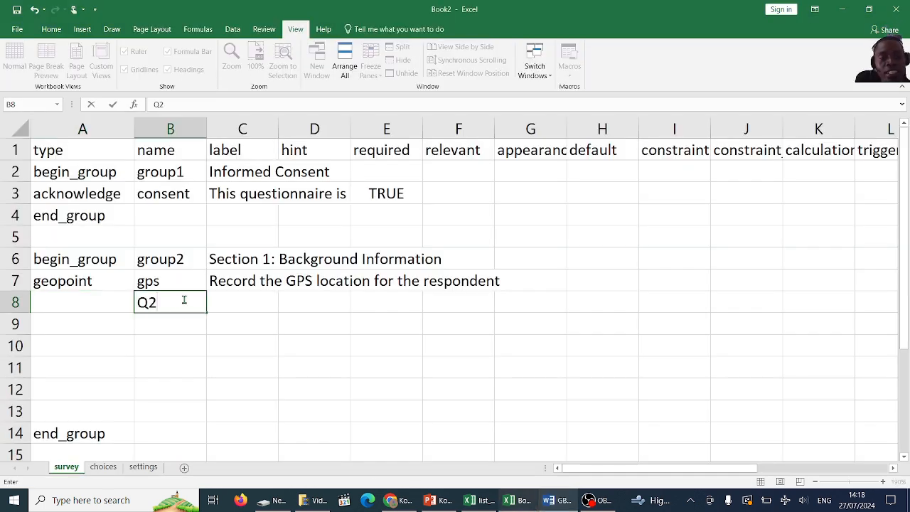
left_click(235, 299)
key("ctrl+v")
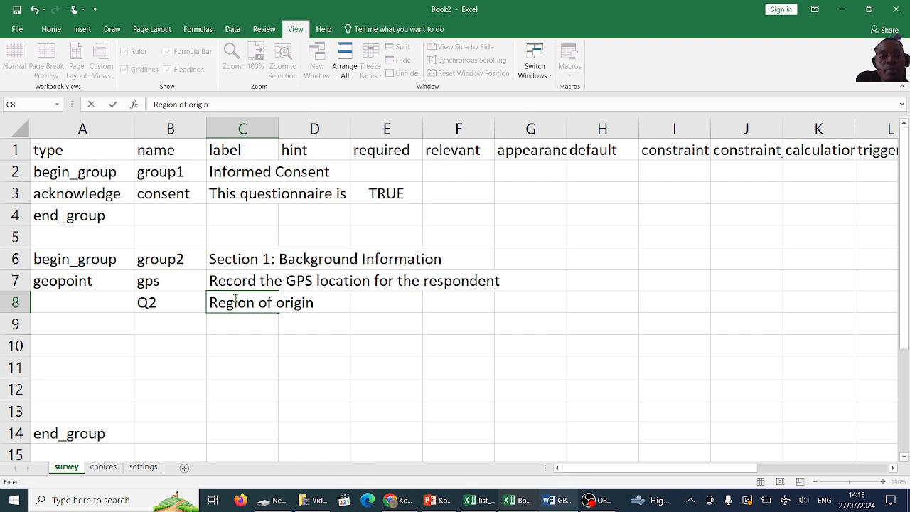
Step: Change the Q2 label in C8 to read "Respondent's region of origin"
left_click(212, 302)
key("BackSpace")
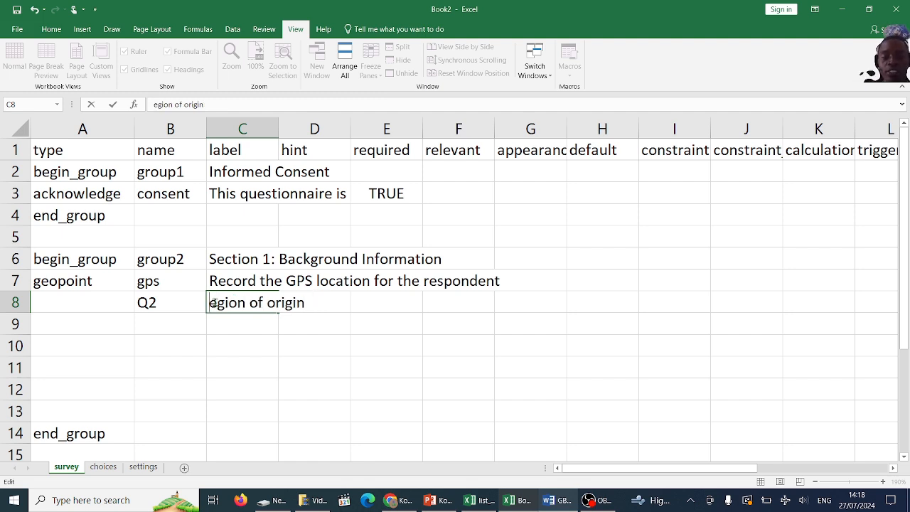
type("rR")
key("BackSpace")
key("BackSpace")
type("Res")
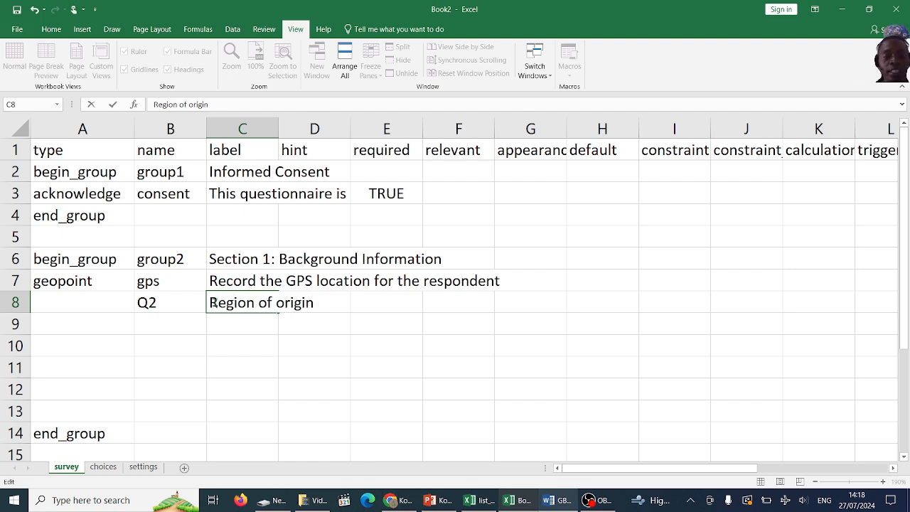
type("pondent")
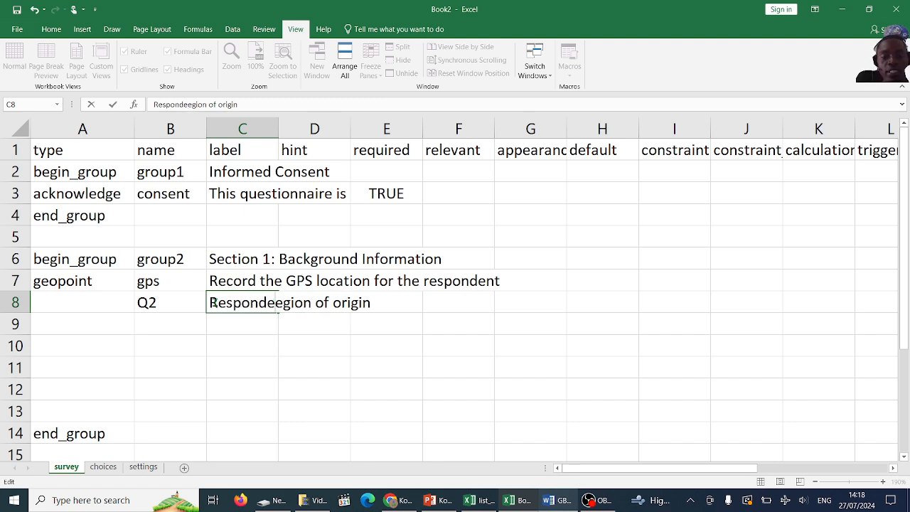
type("'s ")
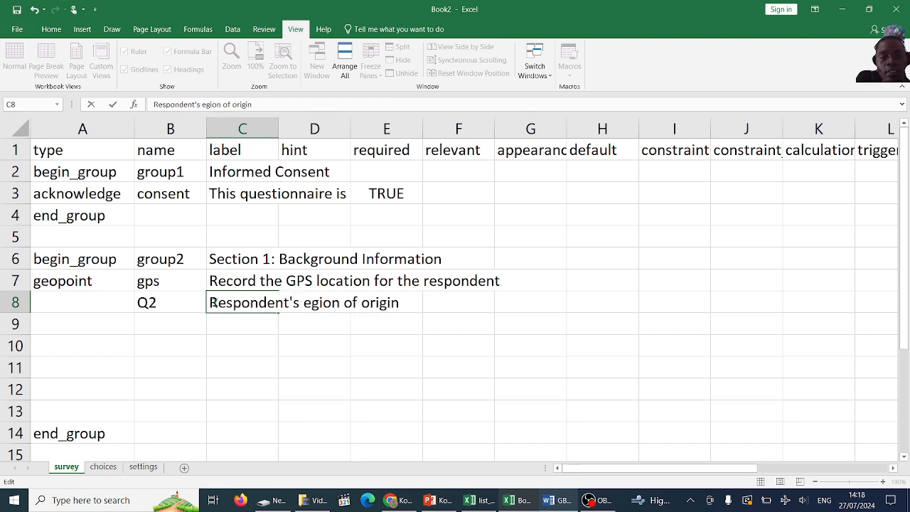
type("r")
left_click(154, 329)
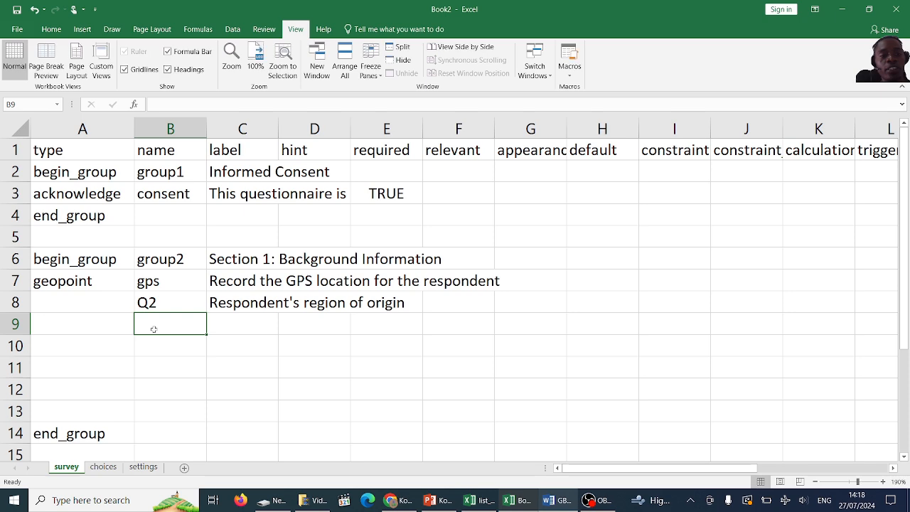
Step: Set the Q2 question's type in A8 to "select_one region"
left_click(104, 307)
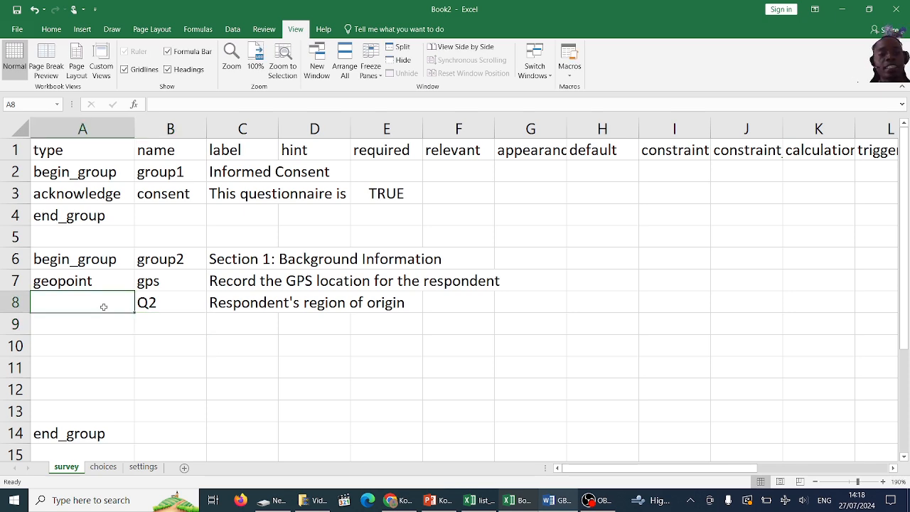
left_click(557, 501)
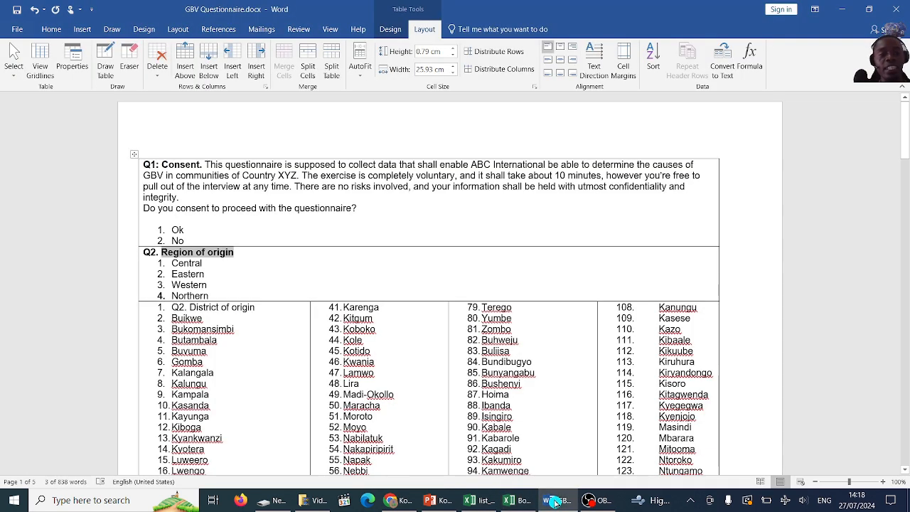
left_click(557, 500)
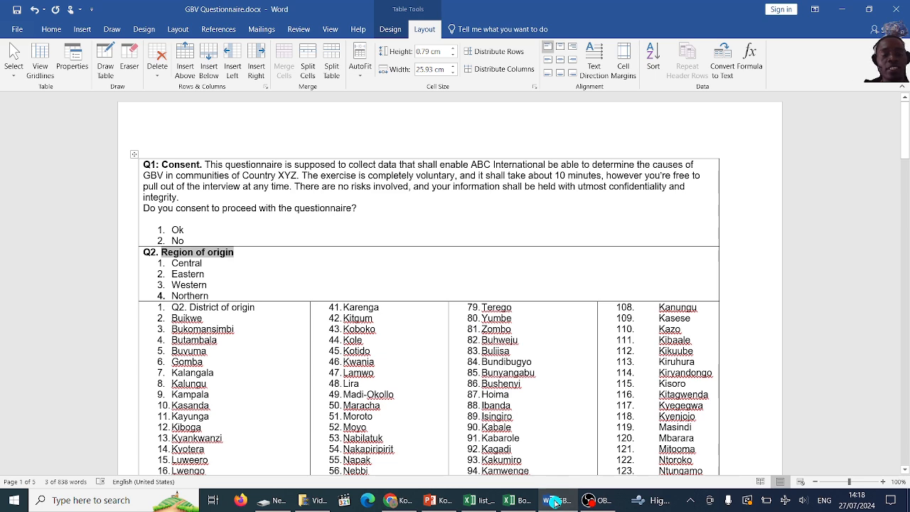
type("sele")
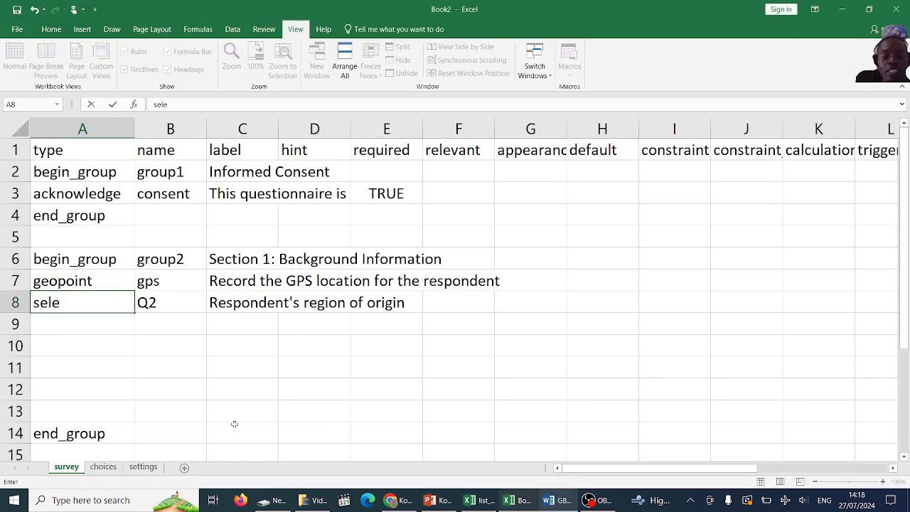
type("ct_one")
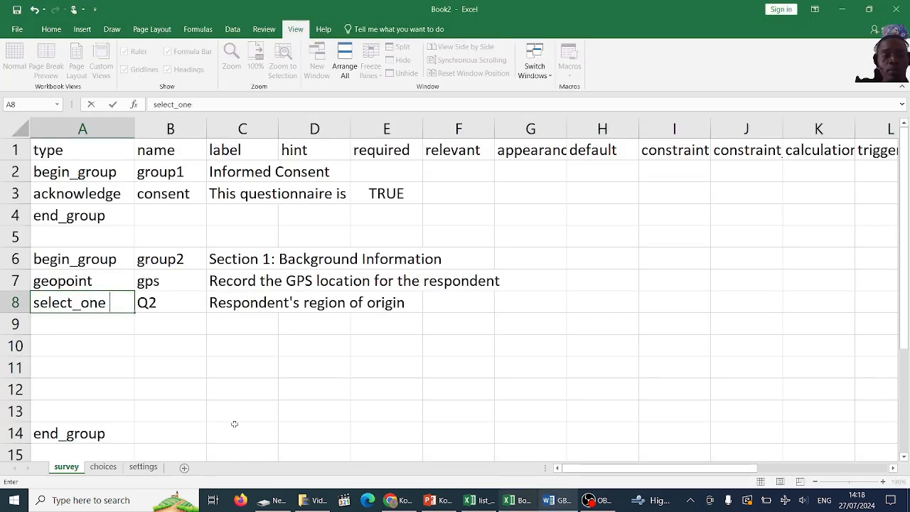
type(" region")
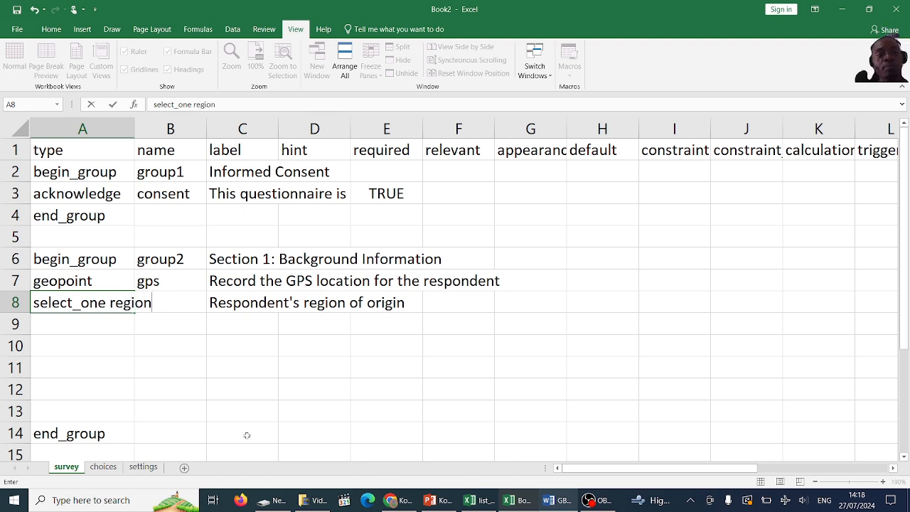
left_click(246, 381)
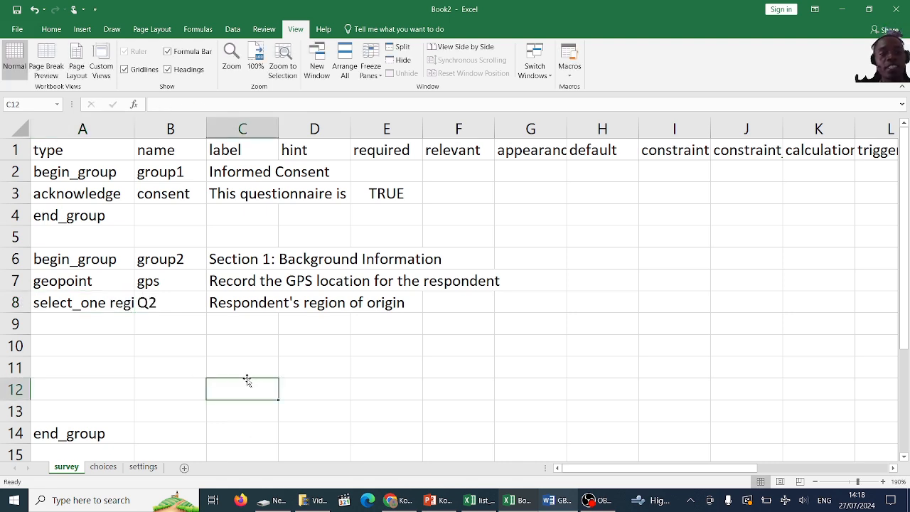
Step: In the Word questionnaire, copy the four Q2 options, Central, Eastern, Western and Northern, without their list numbering
left_click(557, 500)
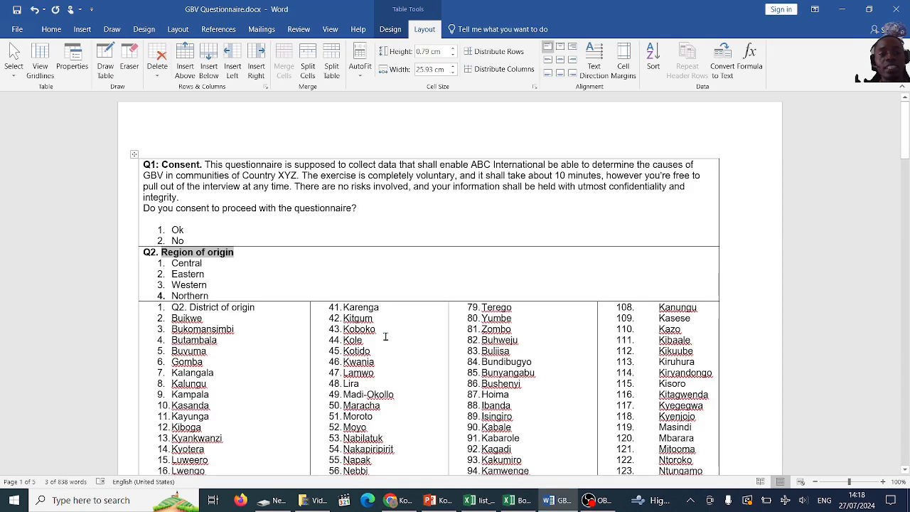
left_click_drag(221, 294, 183, 265)
key("ctrl+c")
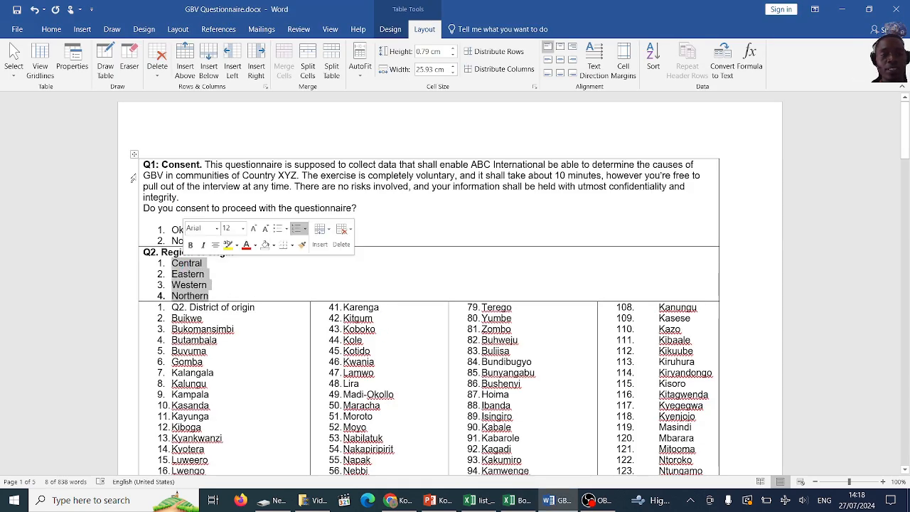
left_click(61, 34)
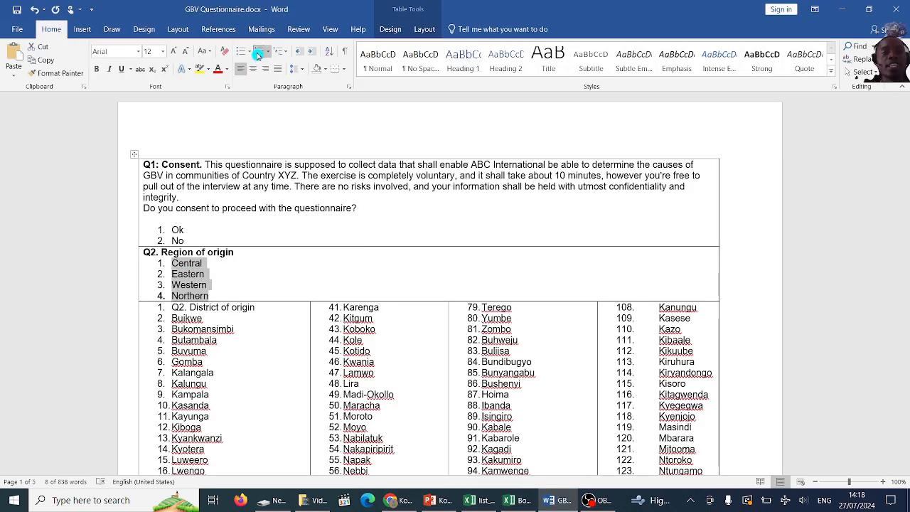
left_click(259, 52)
left_click(258, 55)
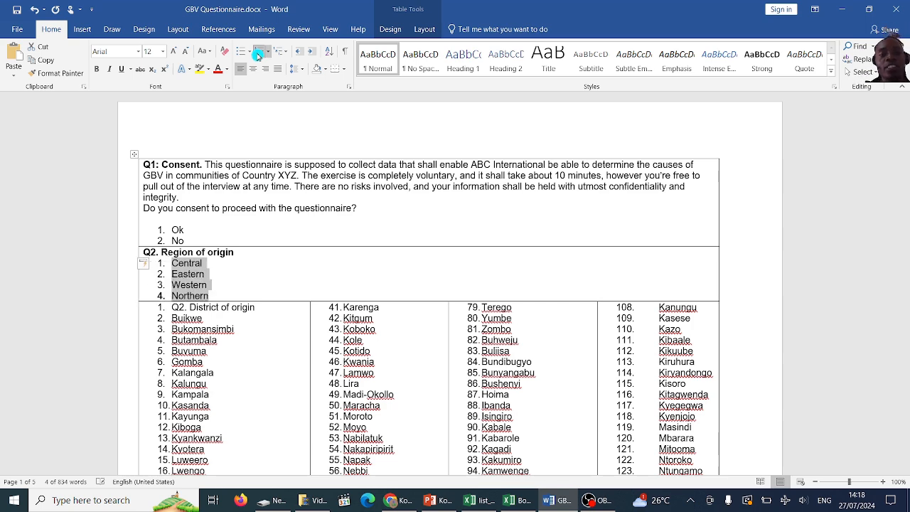
Step: Back in Excel, paste the four regions as labels in C2:C5 of the choices sheet, matching the sheet's own formatting
left_click(560, 500)
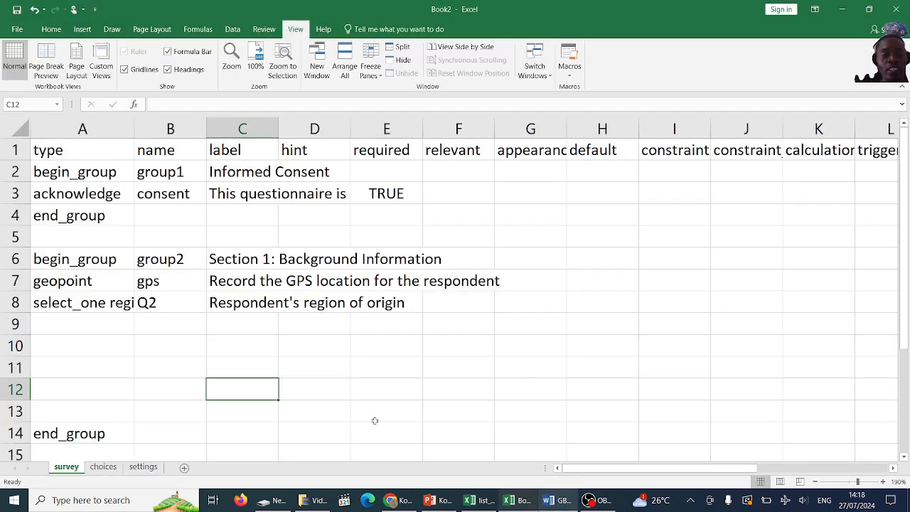
left_click(103, 466)
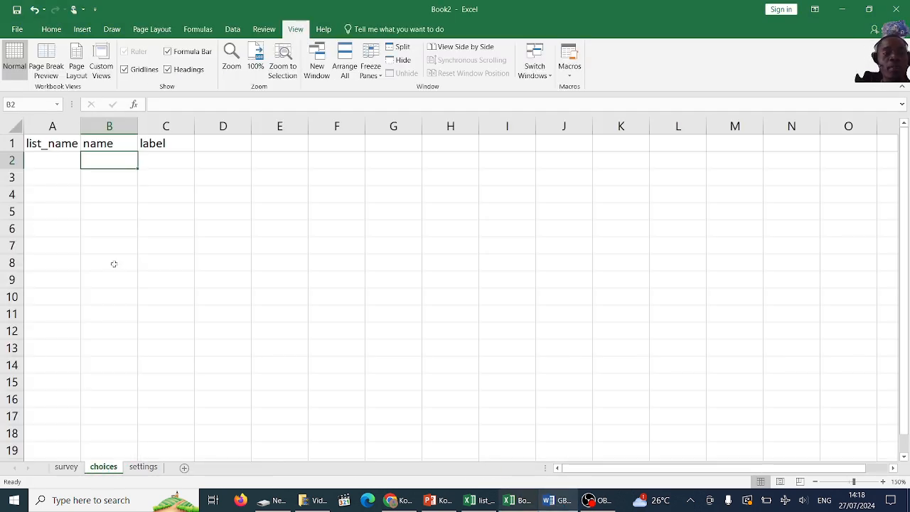
left_click(169, 164)
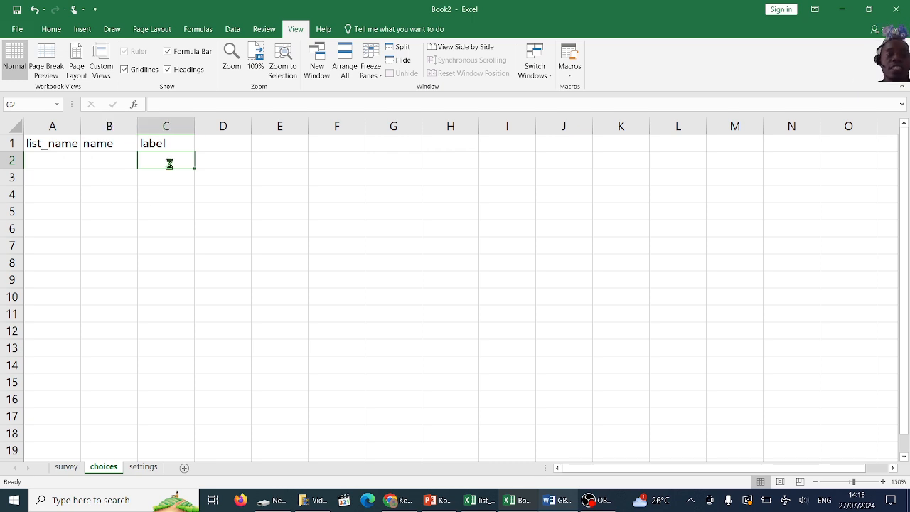
key("ctrl+v")
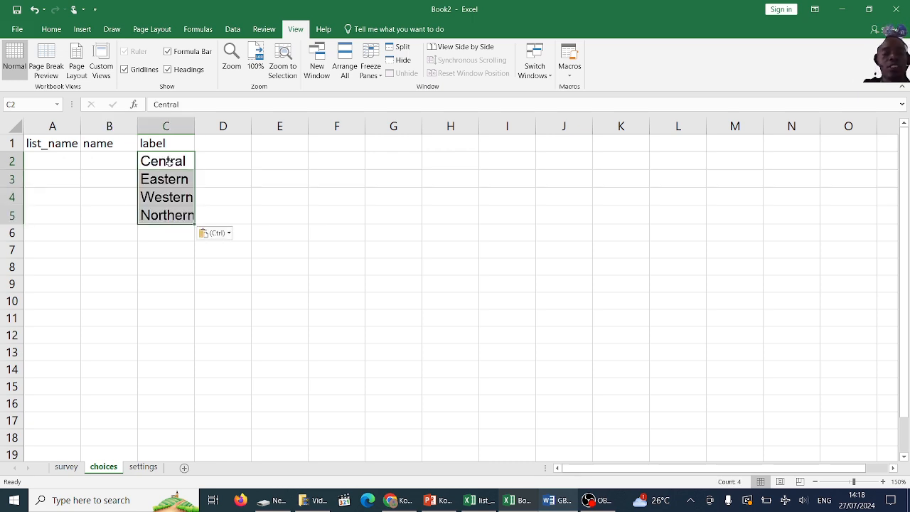
left_click(228, 236)
left_click(227, 262)
key("ctrl+z")
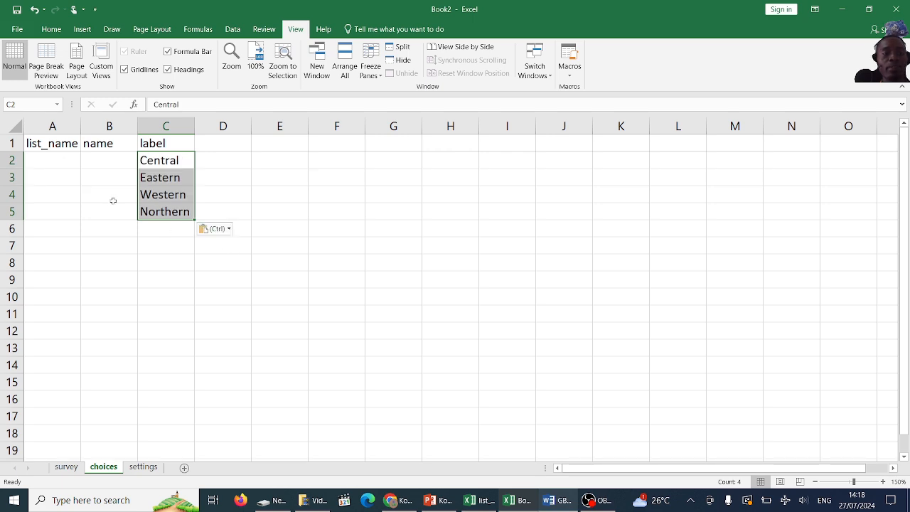
Step: Give the four regions the names 1, 2, 3 and 4 in cells B2 to B5
left_click(116, 158)
type("1")
key("Return")
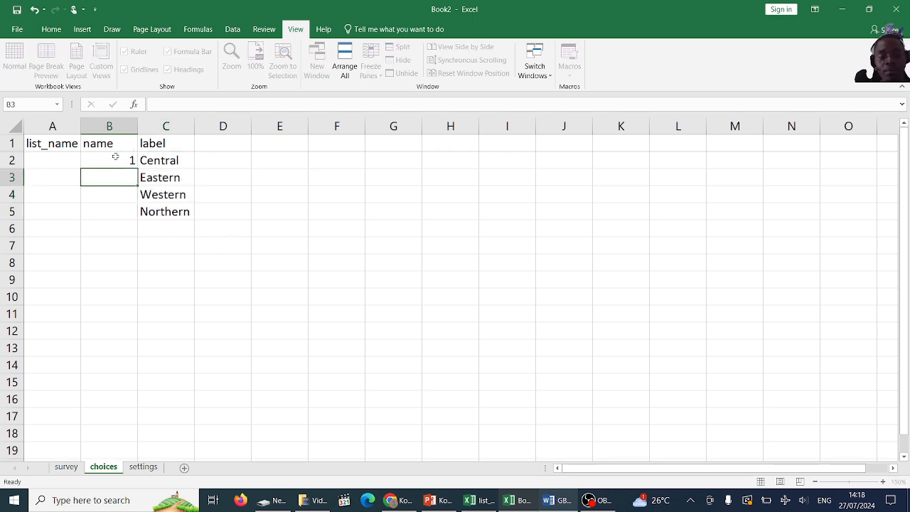
type("2")
key("Return")
type("3")
key("Return")
type("4")
key("Return")
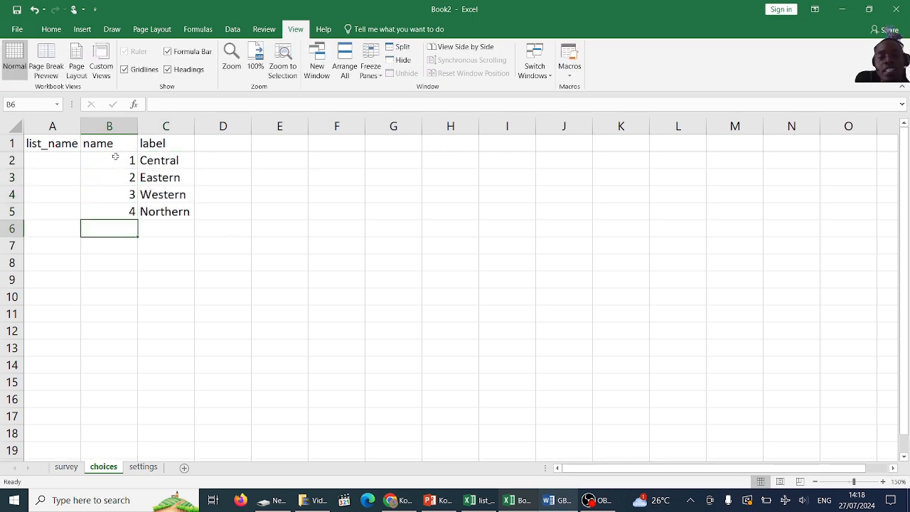
Step: Widen column A of the survey sheet so the whole "select_one region" entry fits
left_click(71, 467)
left_click(98, 303)
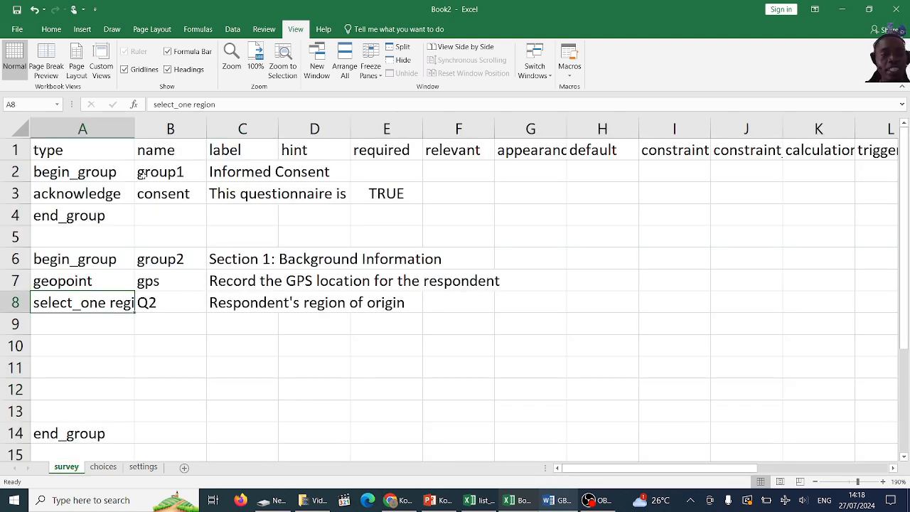
left_click_drag(134, 128, 182, 128)
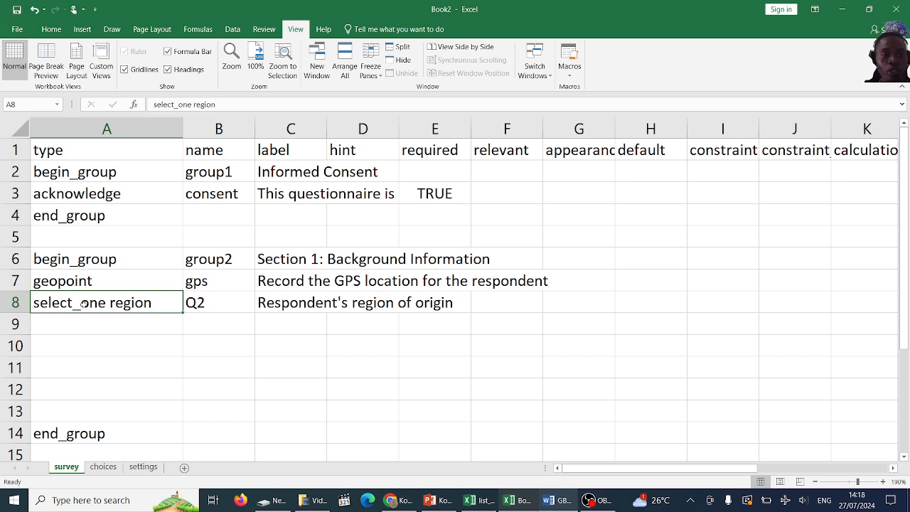
Step: Copy the word "region" from the Q2 type in A8 and paste it as the list name in A2 of the choices sheet
double_click(135, 304)
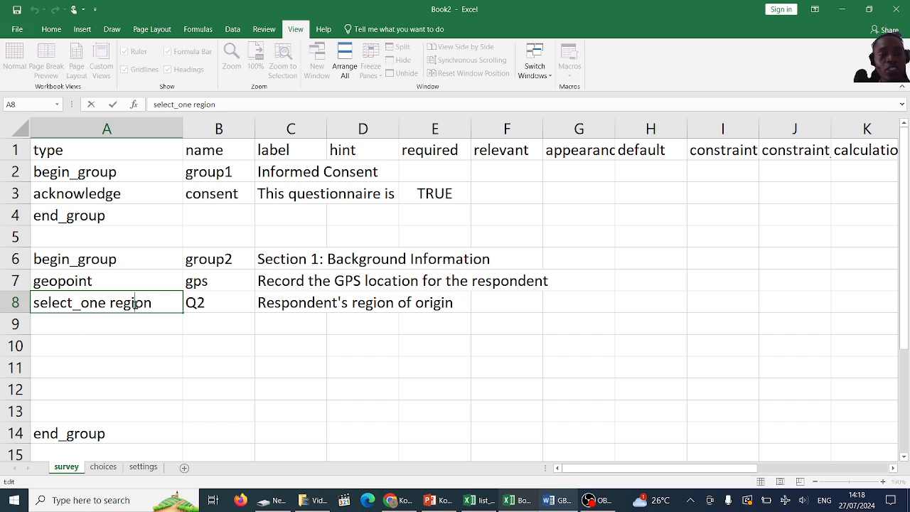
double_click(135, 303)
key("ctrl+c")
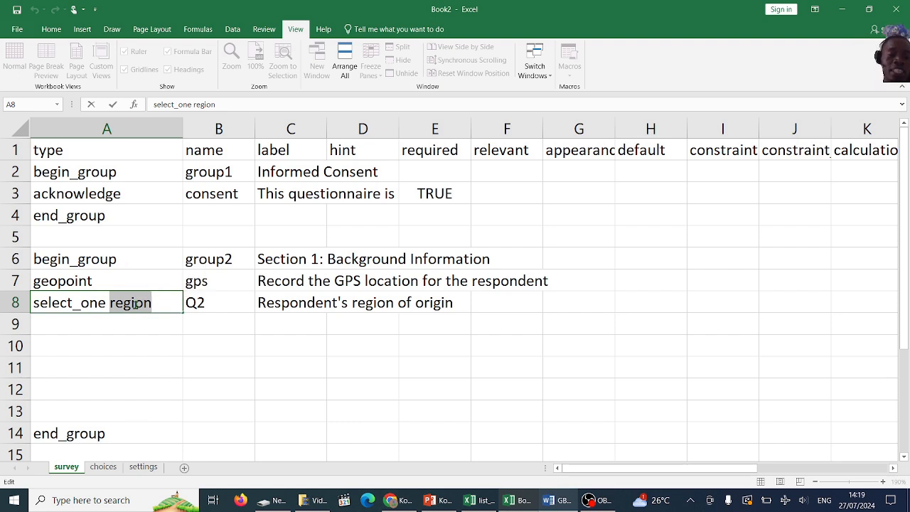
left_click(103, 467)
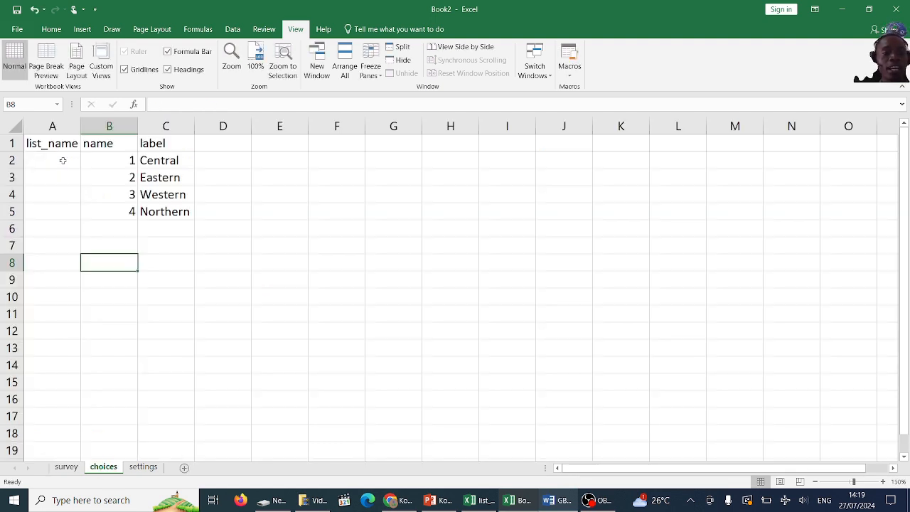
left_click(62, 161)
double_click(63, 161)
key("ctrl+v")
left_click(86, 211)
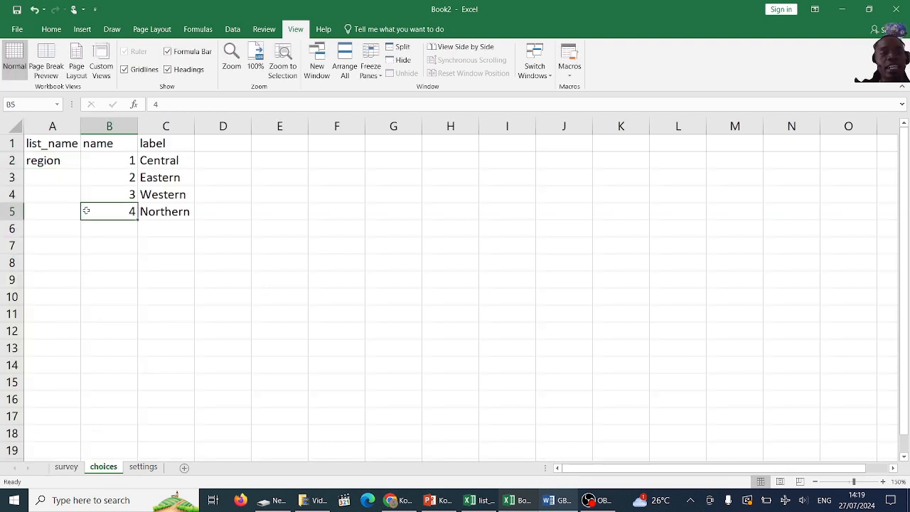
Step: Fill the "region" list name down from A2 to A5 for the remaining choices
left_click(69, 159)
left_click_drag(79, 170, 75, 214)
left_click(55, 187)
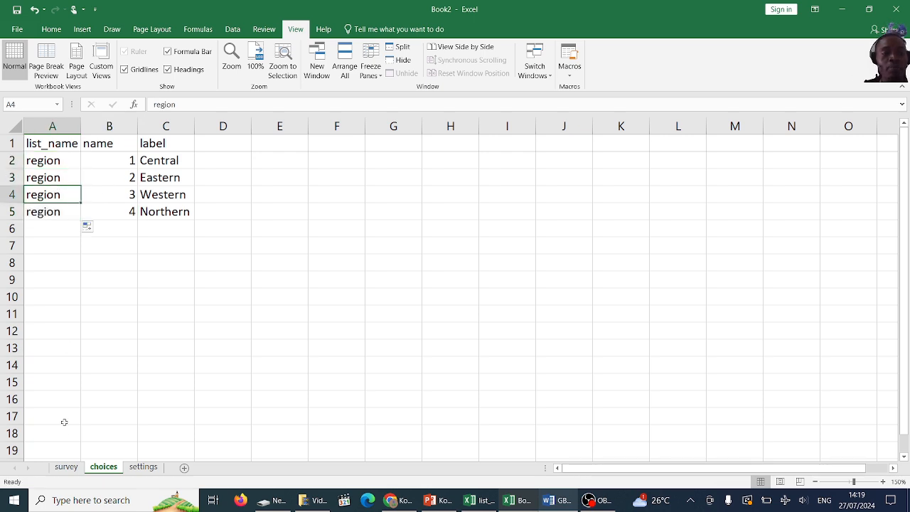
Step: Compare the Q2 row on the survey sheet with the region rows on the choices sheet, and narrow the choices sheet's name column
left_click(67, 467)
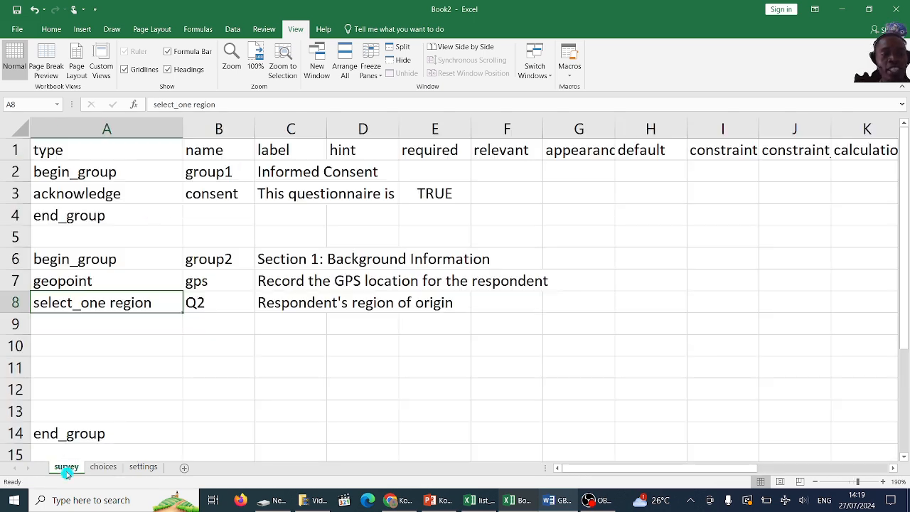
left_click(17, 303)
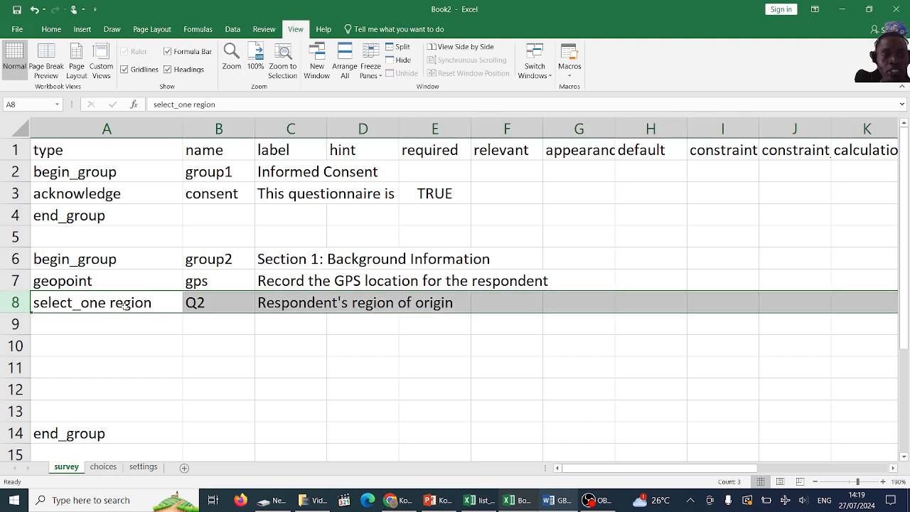
left_click(104, 469)
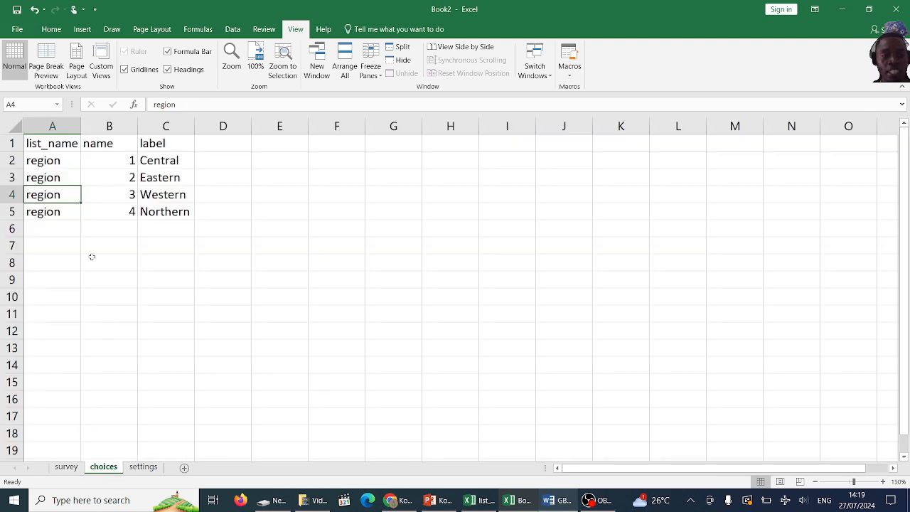
left_click(104, 202)
left_click_drag(69, 163, 176, 211)
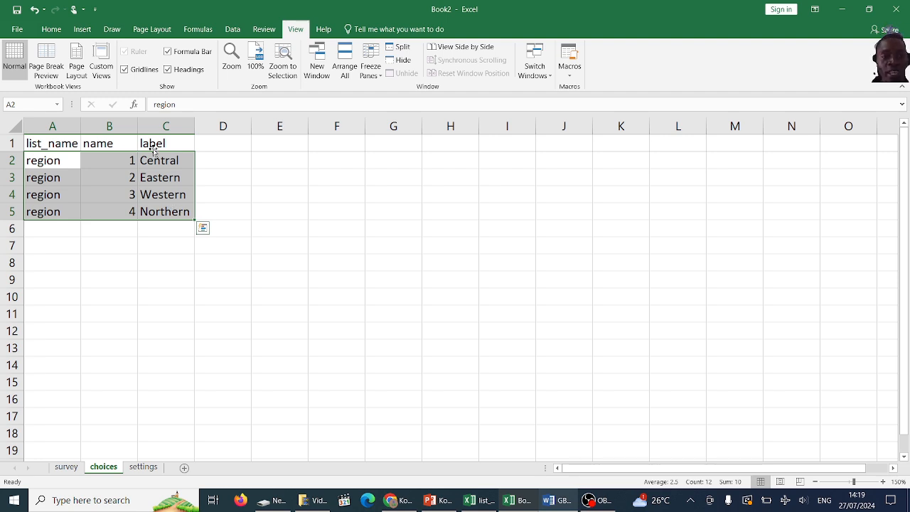
left_click_drag(138, 126, 125, 127)
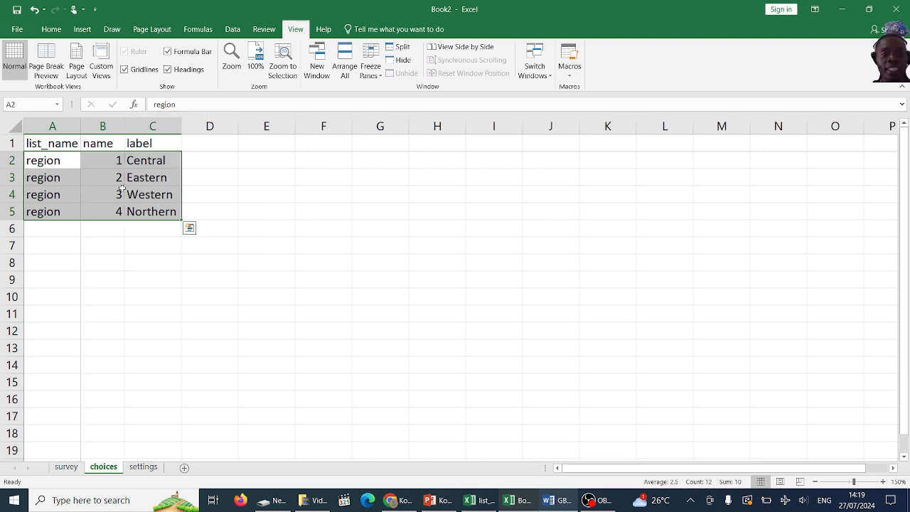
Step: Copy "District of origin" from the GBV Questionnaire in Word and paste it as the label in C9 of the Excel survey sheet
left_click(122, 259)
left_click(76, 468)
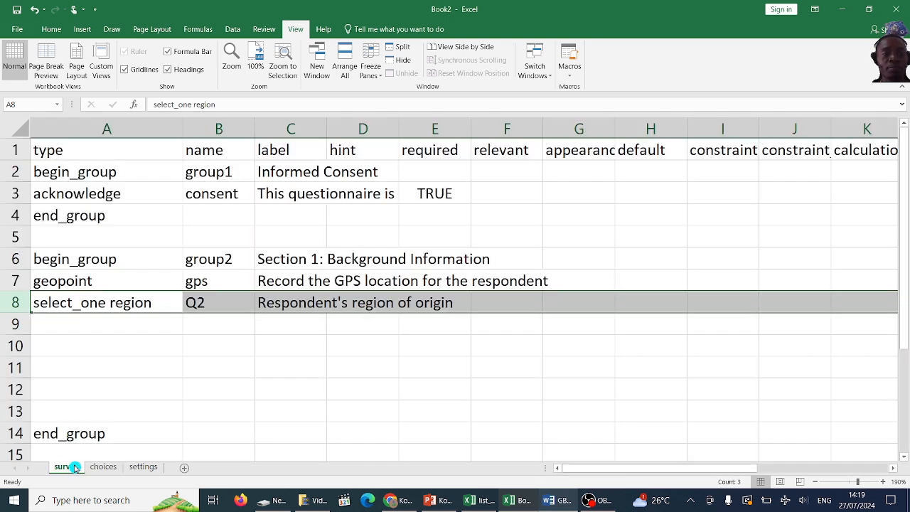
left_click(137, 326)
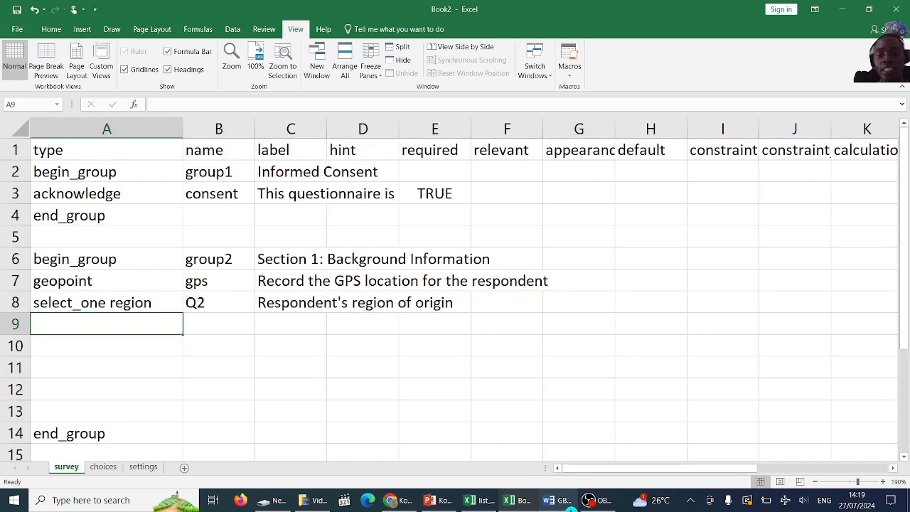
left_click(558, 504)
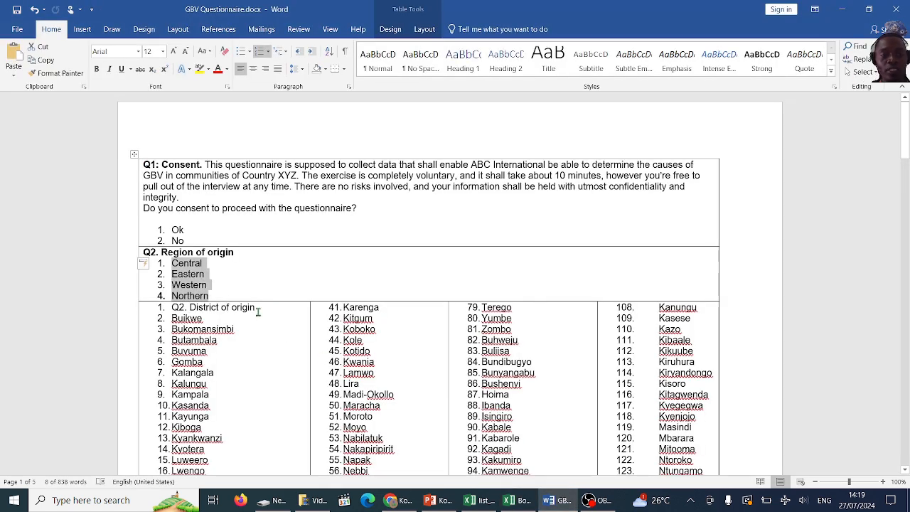
left_click_drag(250, 307, 205, 308)
key("ctrl+c")
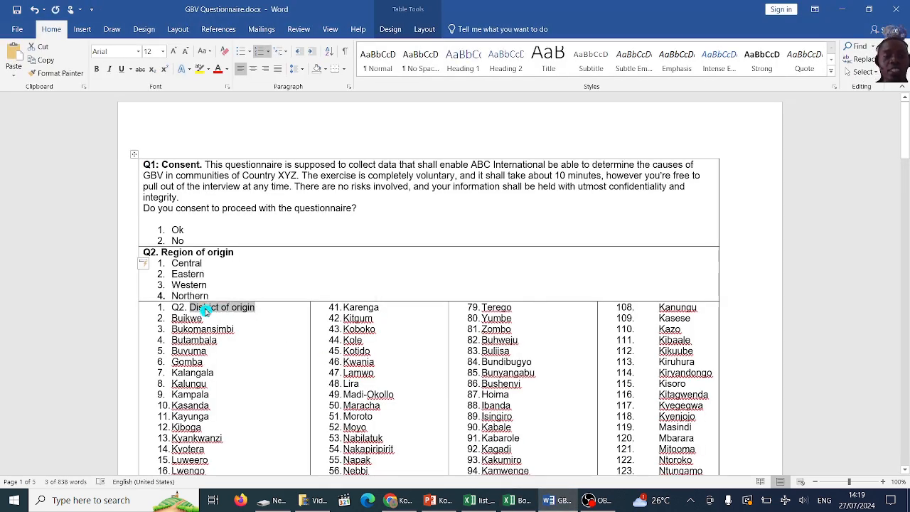
left_click(518, 500)
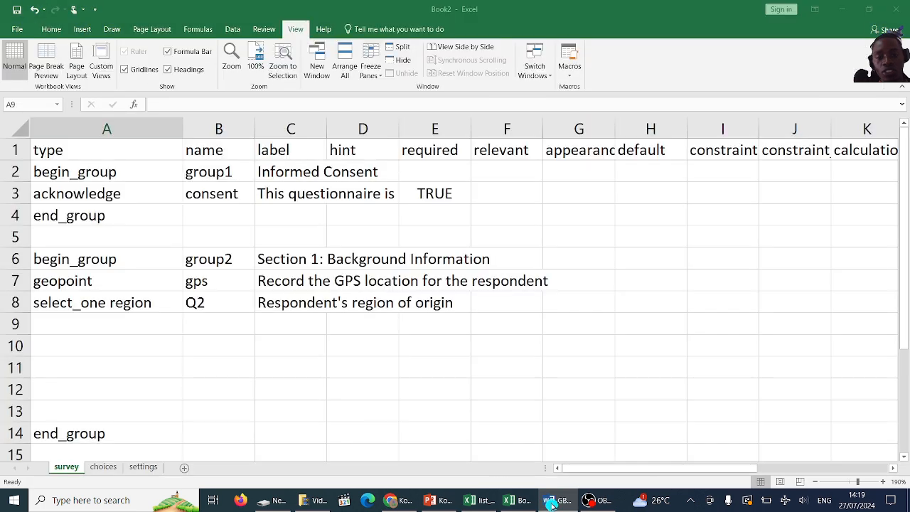
left_click(275, 323)
double_click(275, 324)
key("ctrl+v")
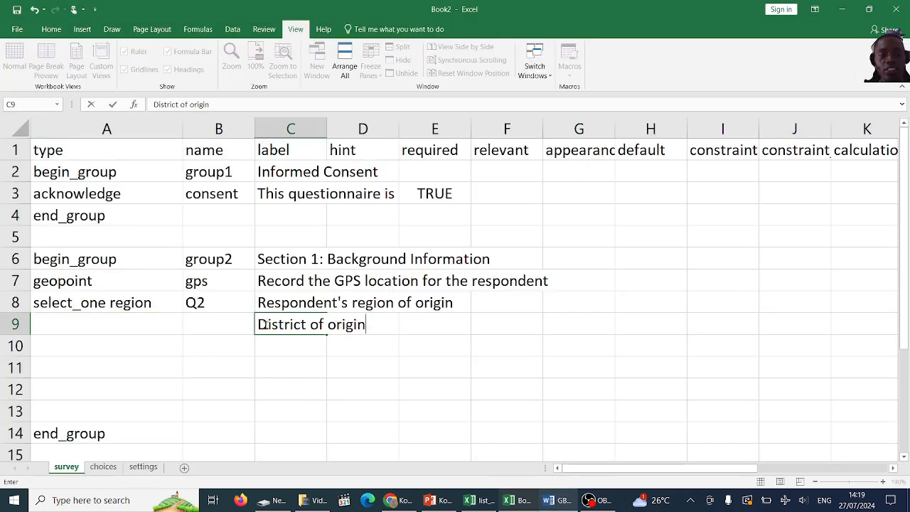
Step: Reword the label in C9 to "Respondent's district of origin"
left_click_drag(258, 325, 266, 324)
type("Respon")
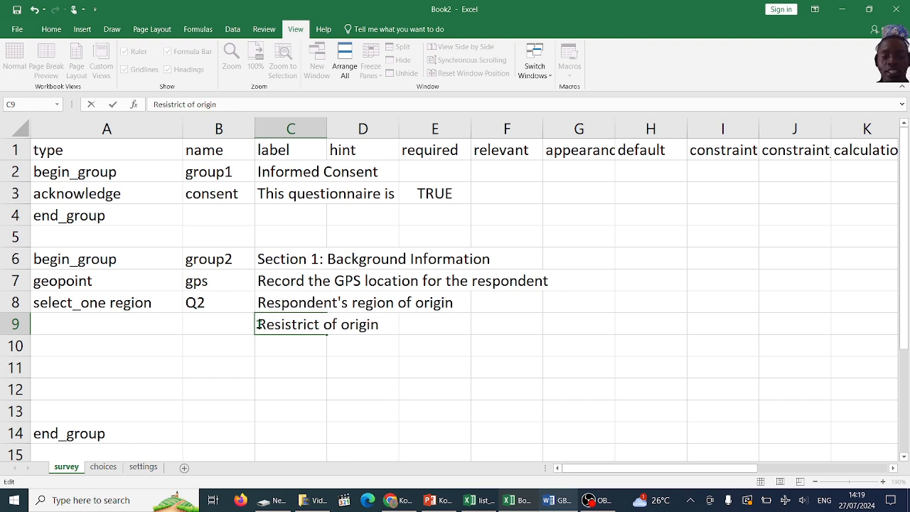
type("dent's ")
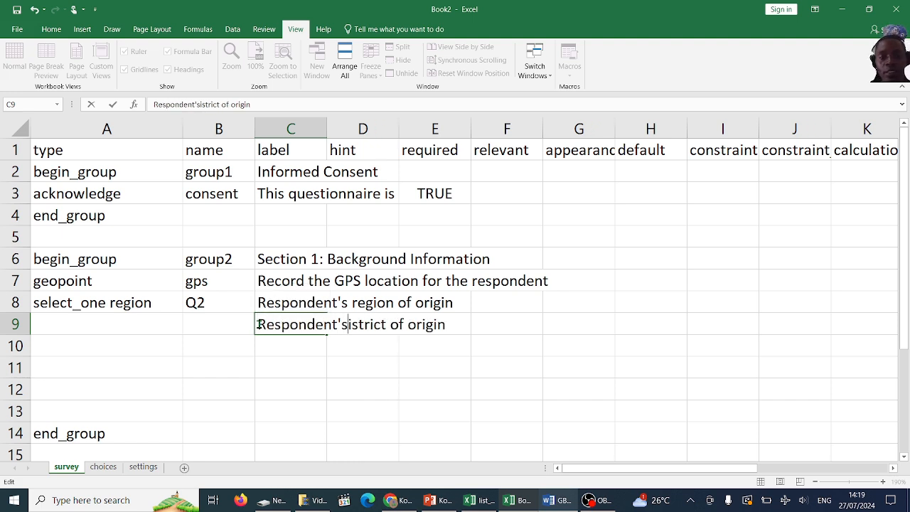
type("d")
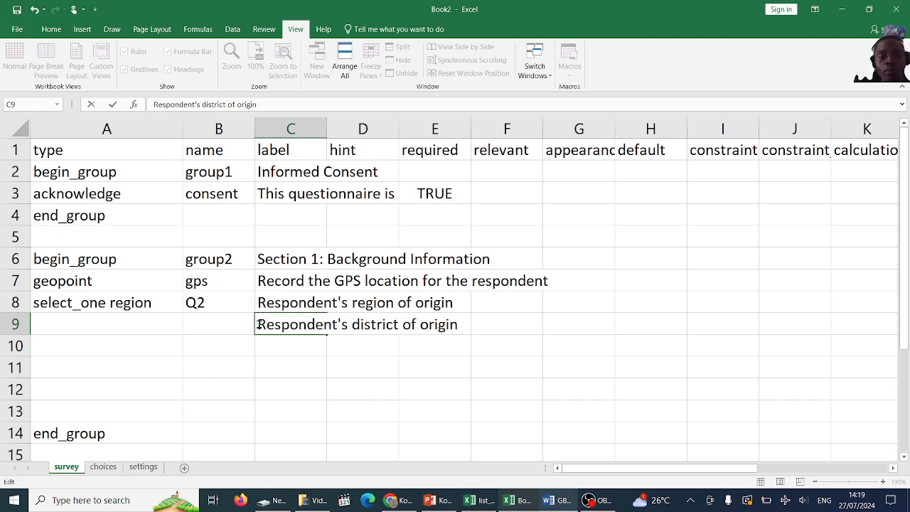
left_click(235, 369)
Step: Enter Q3 as the question name in B9 for the district question
left_click(221, 325)
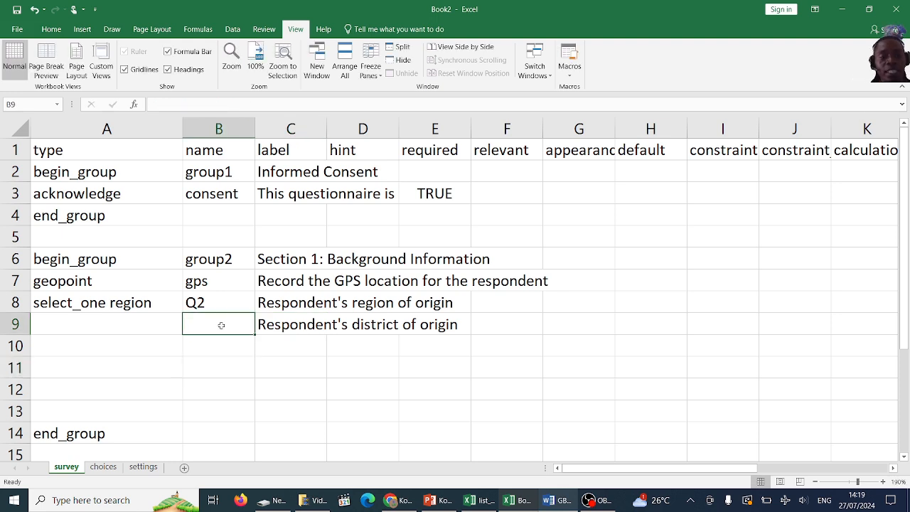
type("q2")
type("3")
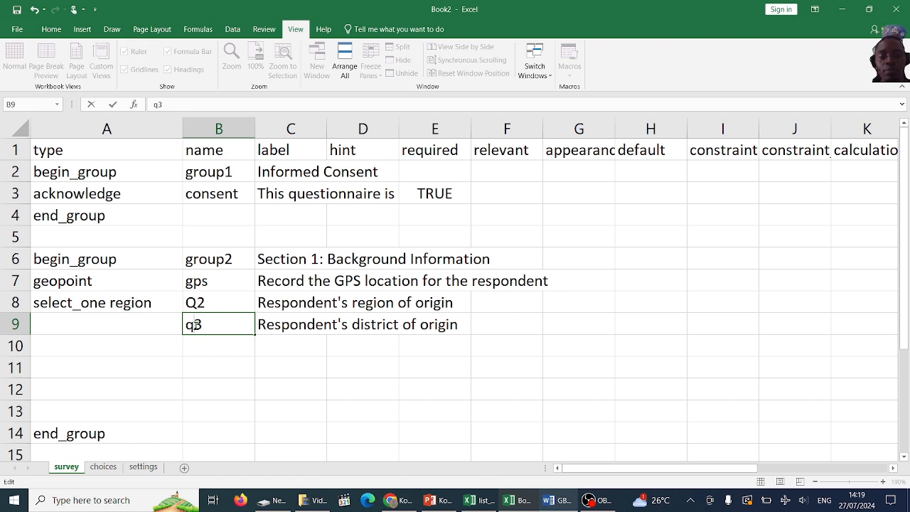
left_click(192, 325)
key("BackSpace")
type("Q")
left_click(239, 344)
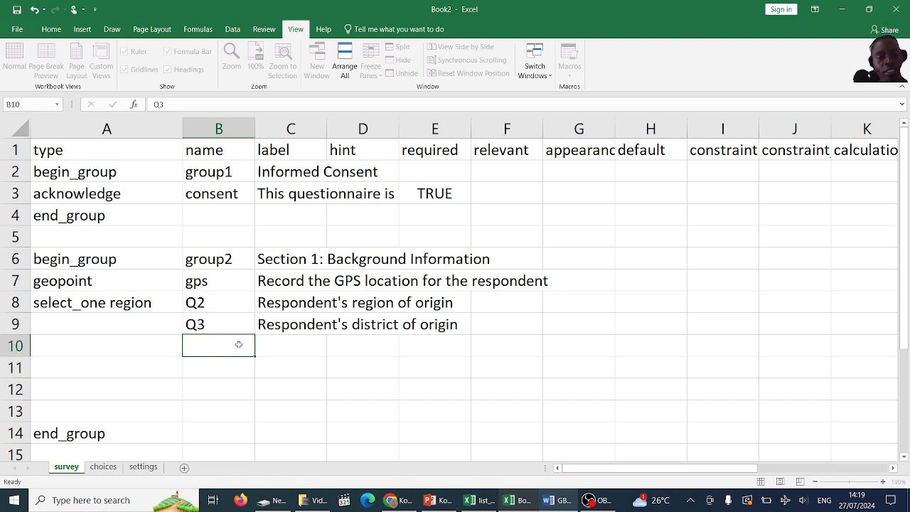
Step: Fill the Q2 question type down to A9 and change it to "select_one district"
left_click(149, 323)
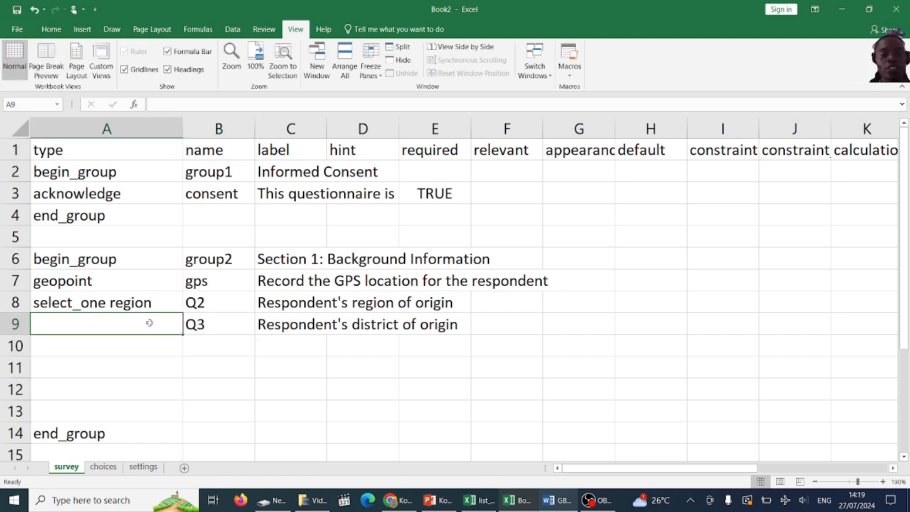
left_click(139, 302)
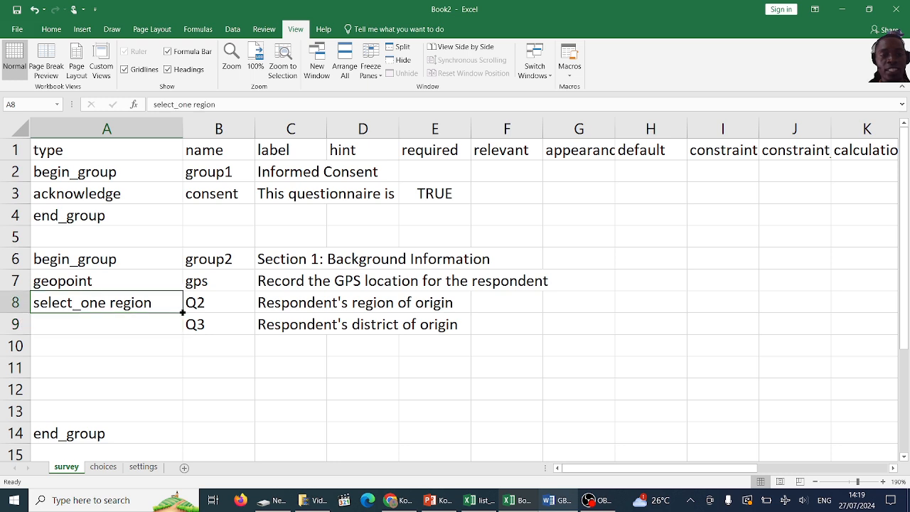
left_click_drag(183, 312, 180, 326)
double_click(128, 325)
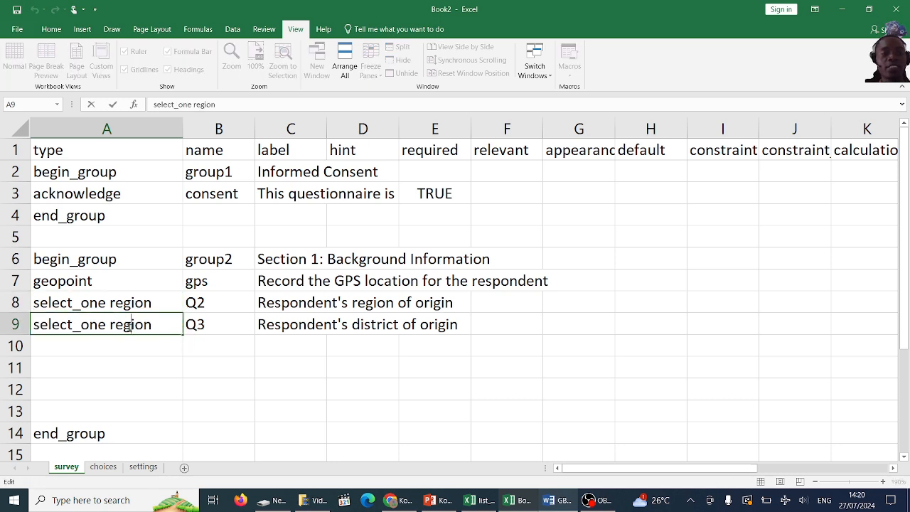
double_click(128, 325)
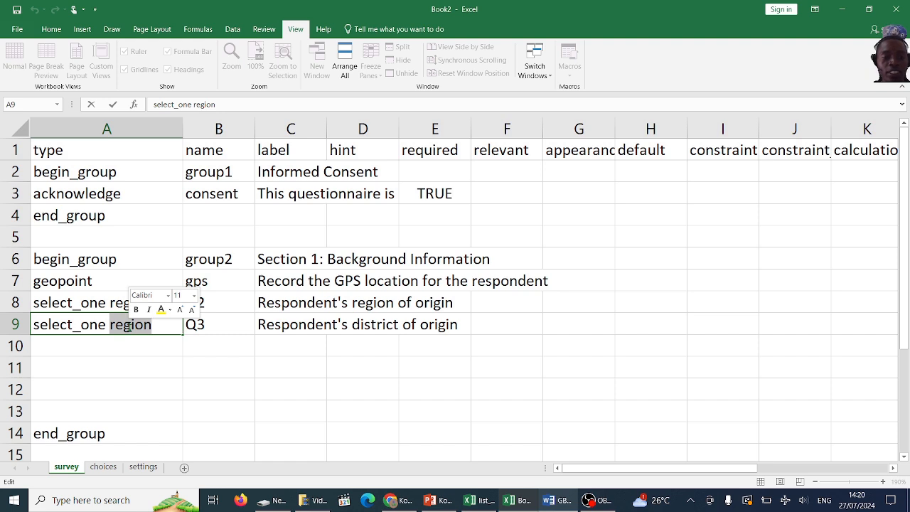
type("district")
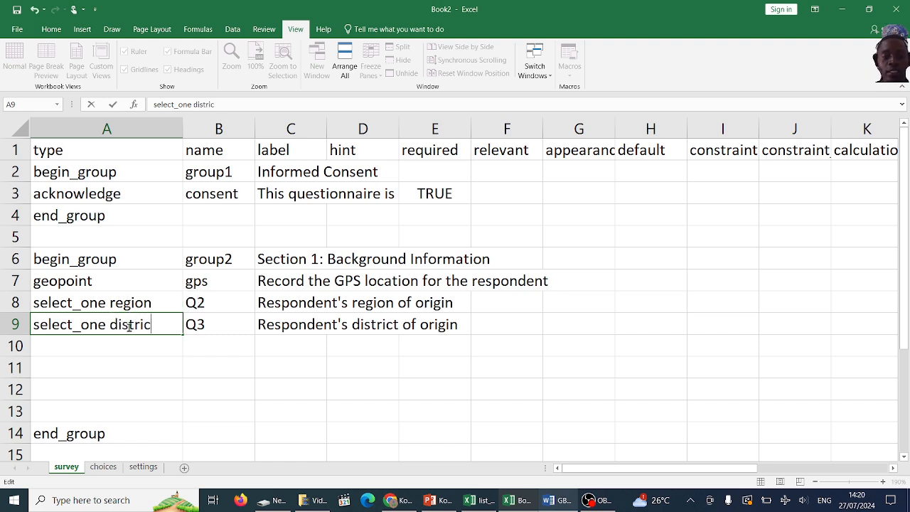
left_click(256, 361)
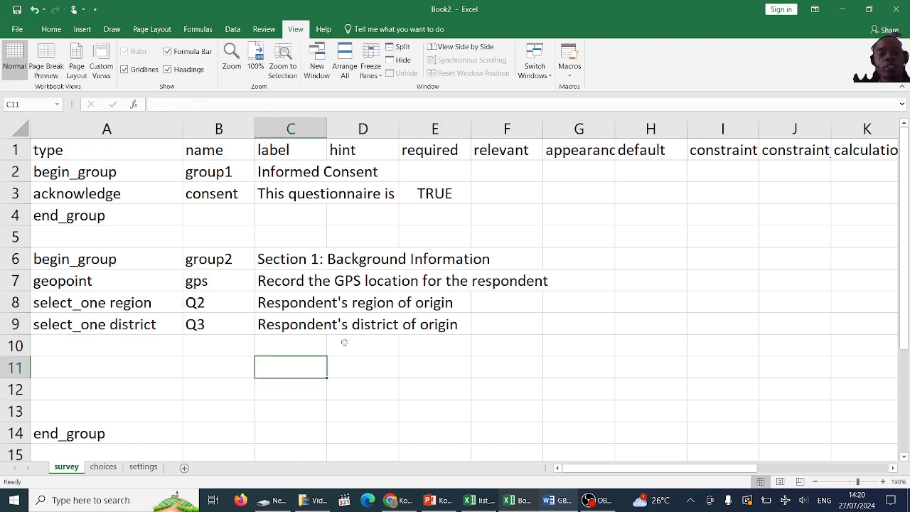
Step: Review the region entries on the choices sheet and the empty rows below them
left_click(108, 467)
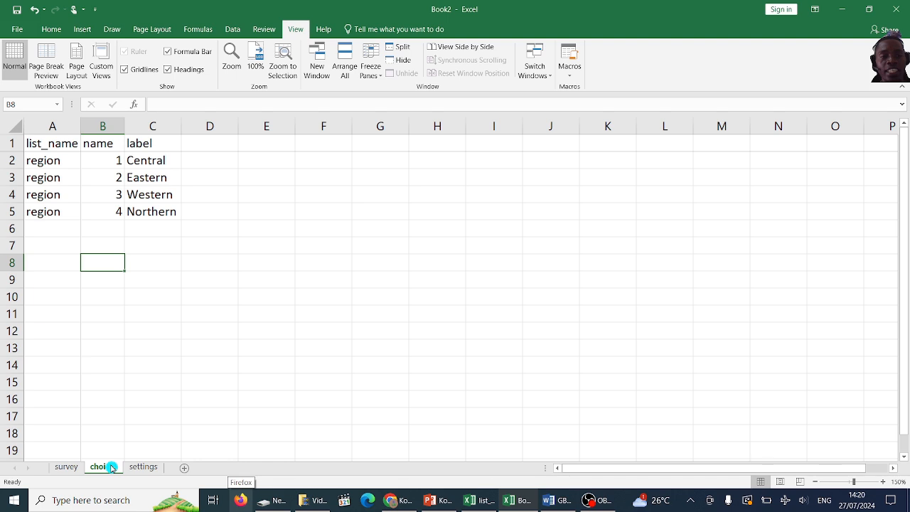
left_click(153, 175)
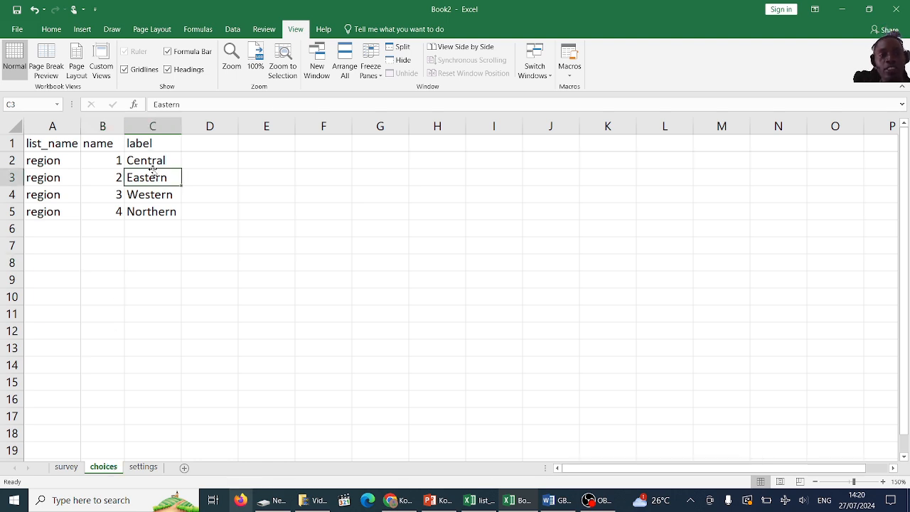
left_click(158, 161)
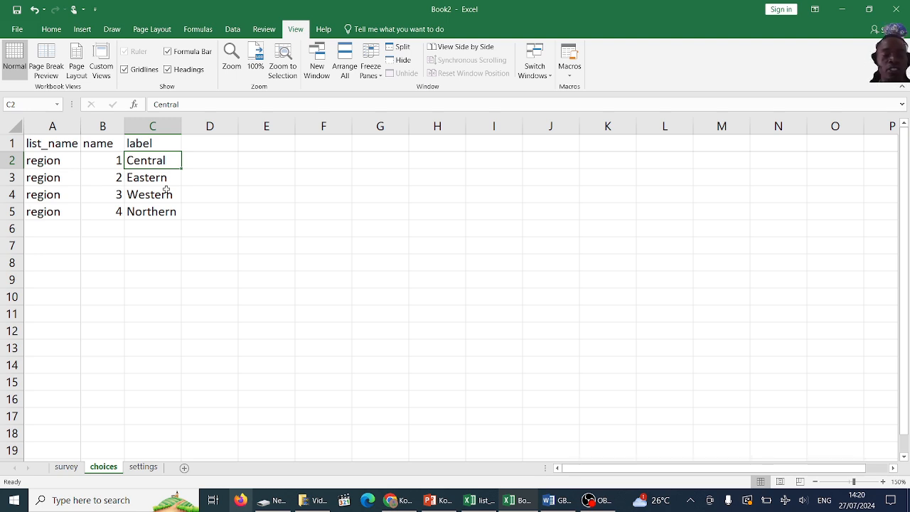
left_click(136, 245)
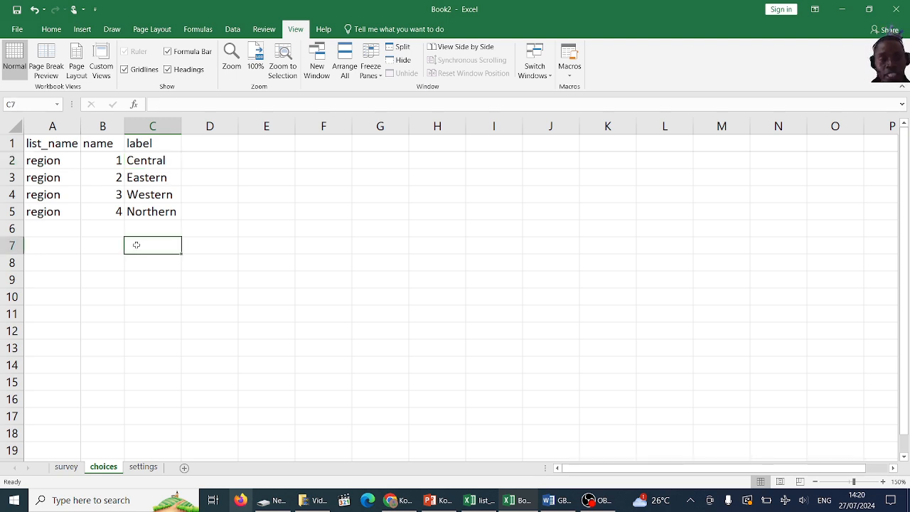
left_click(91, 249)
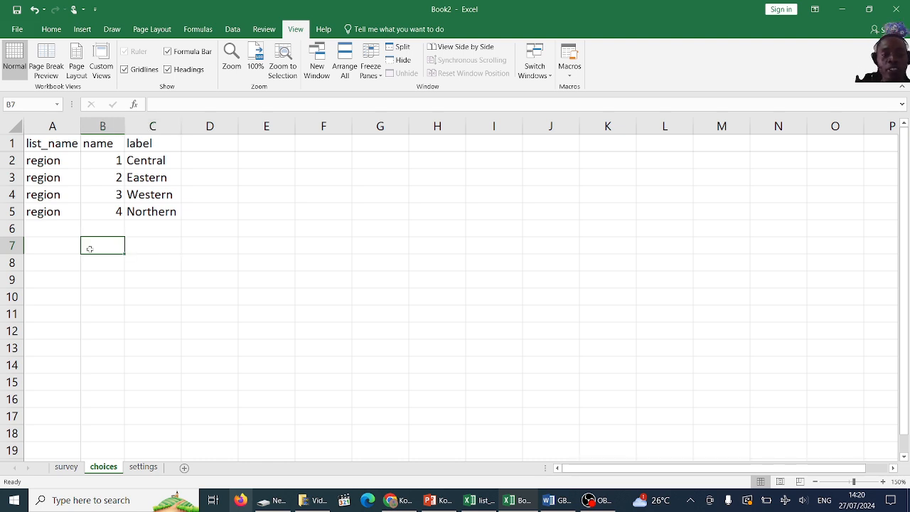
left_click(63, 249)
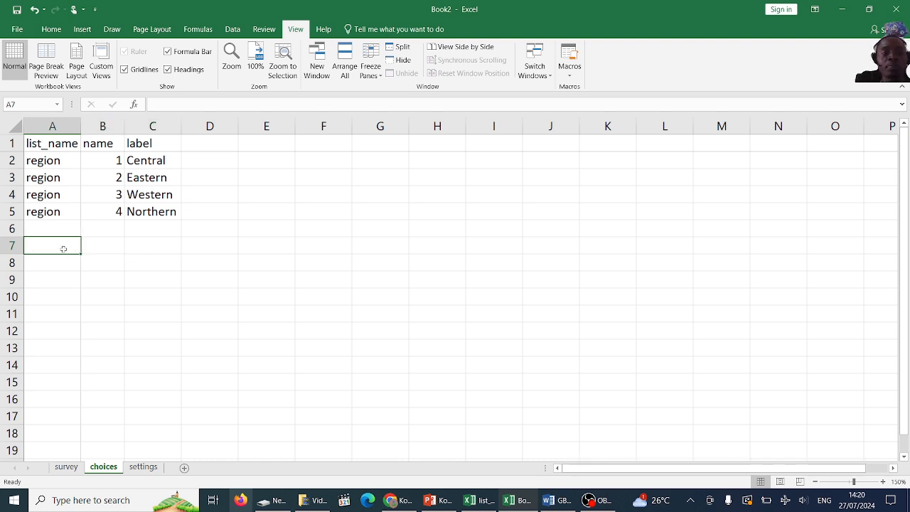
Step: Copy the word "district" from the Q3 type in A9 and paste it as the list name in A7 of the choices sheet
left_click(66, 466)
left_click(131, 326)
double_click(131, 325)
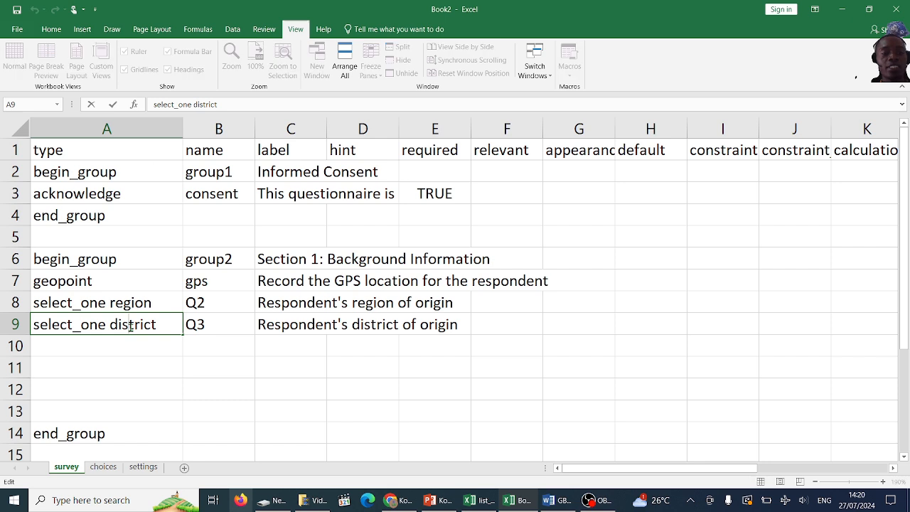
double_click(131, 326)
key("ctrl+c")
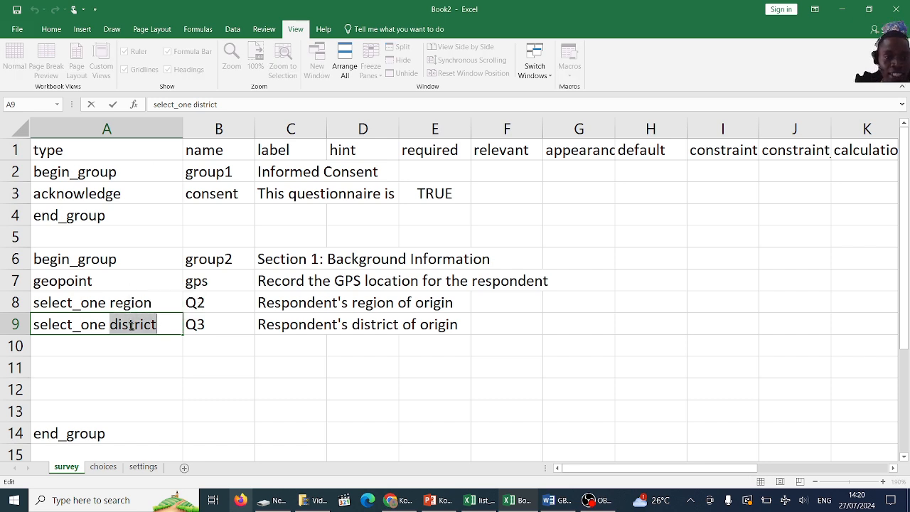
left_click(103, 467)
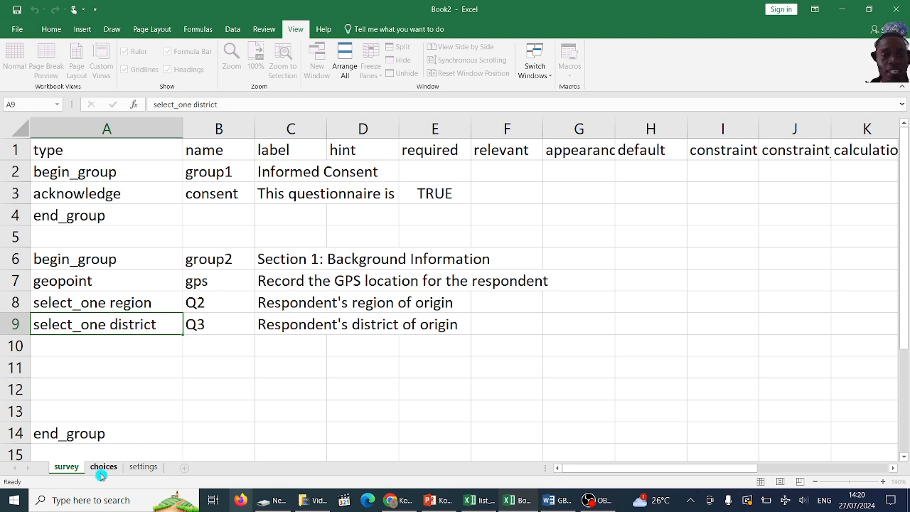
double_click(49, 246)
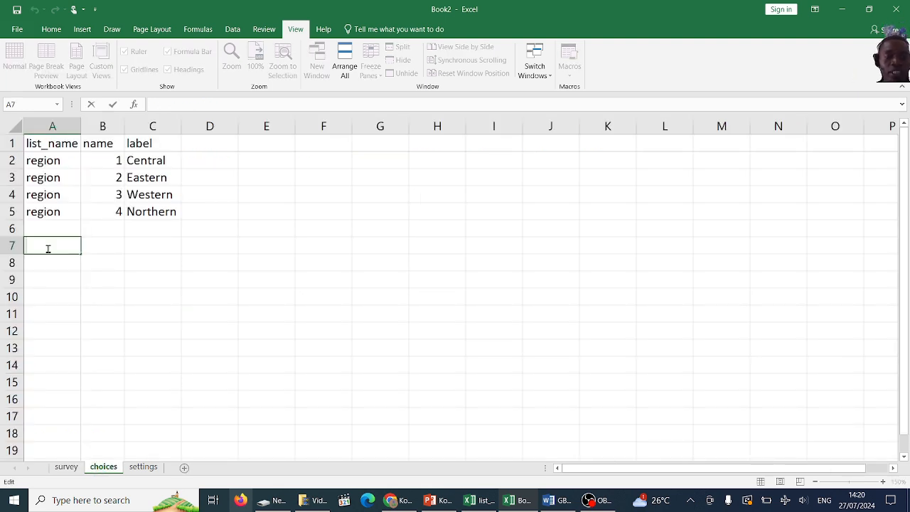
key("ctrl+v")
left_click(137, 256)
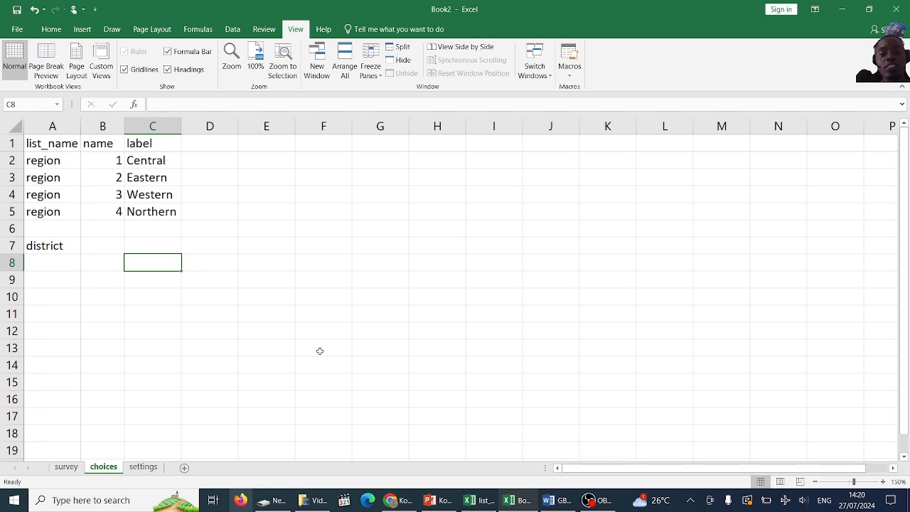
Step: Copy the district names from the list_of_districts_of_uganda workbook and paste them as values from C7 down in the choices label column
left_click(487, 504)
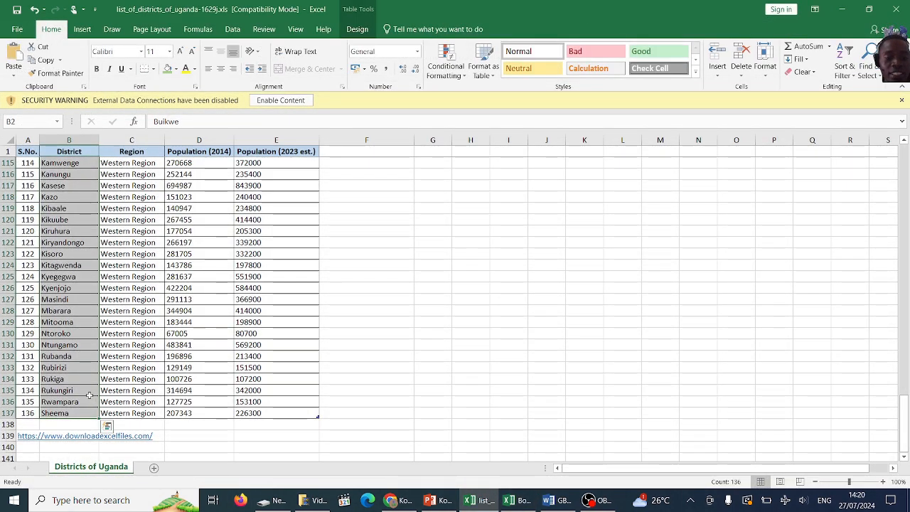
key("ctrl+c")
left_click(490, 501)
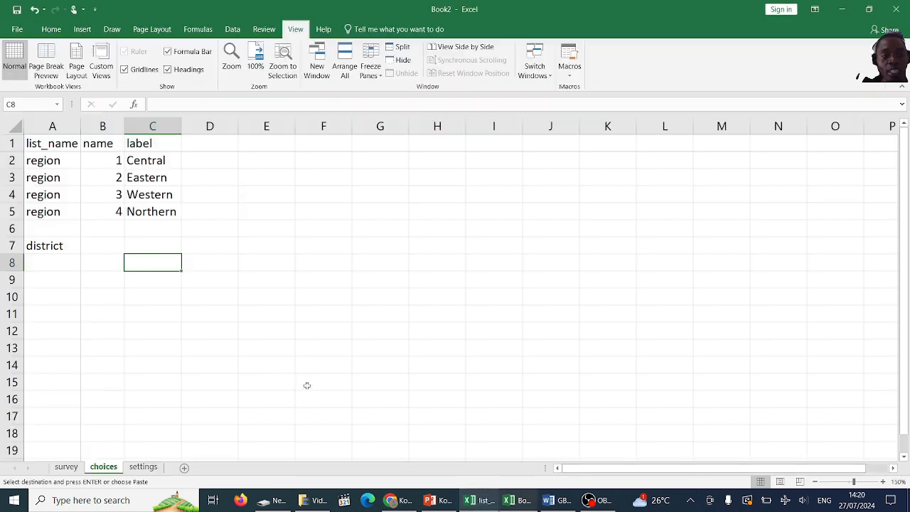
left_click(147, 246)
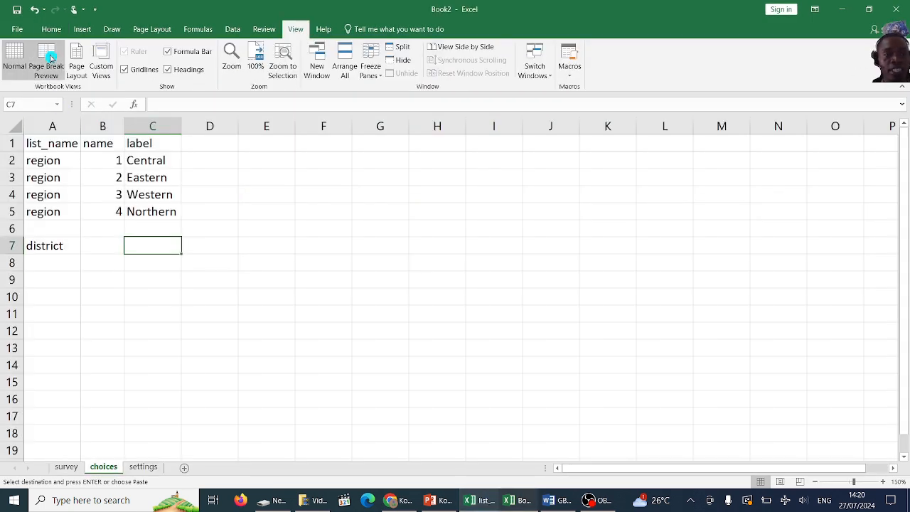
left_click(51, 29)
left_click(13, 74)
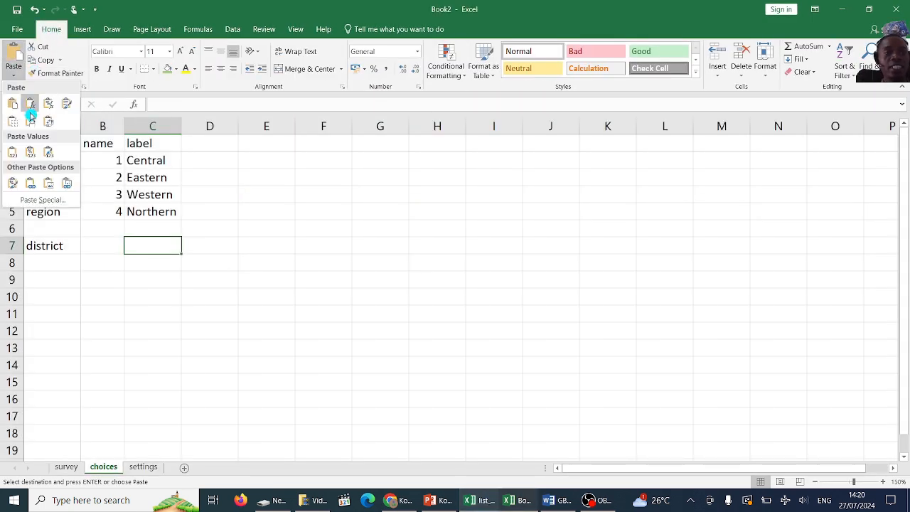
left_click(14, 150)
Step: Fill the "district" list name down from A7 to A142 beside the district labels
left_click(64, 244)
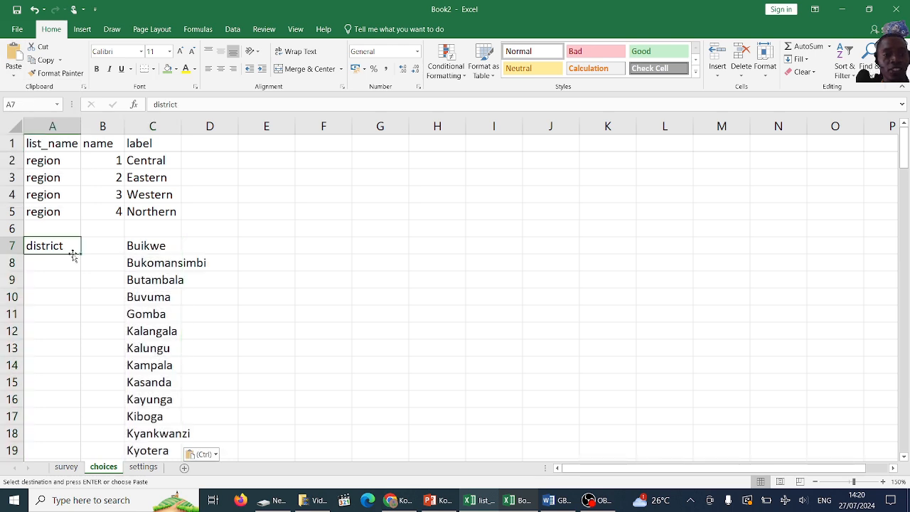
left_click_drag(79, 255, 64, 410)
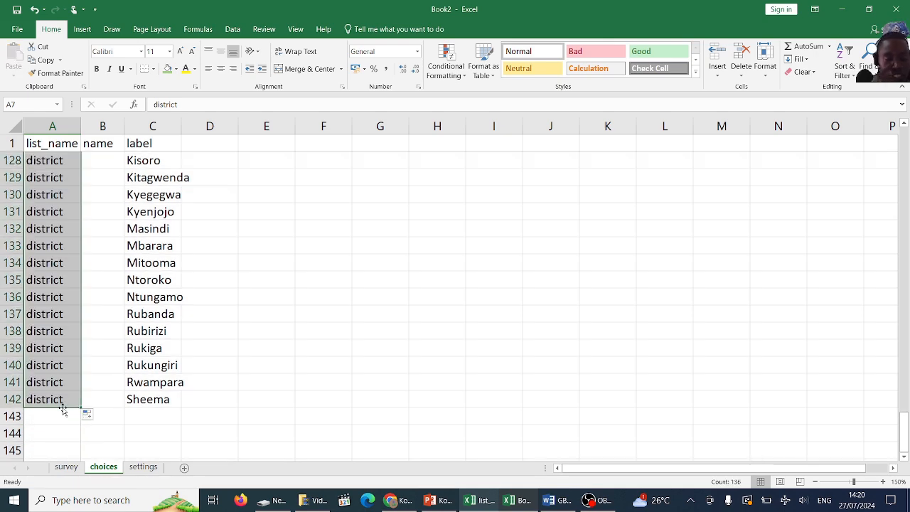
Step: Number the first three districts, Buikwe, Bukomansimbi and Butambala, as 1, 2 and 3 in the choices name column, B7 to B9
left_click(123, 360)
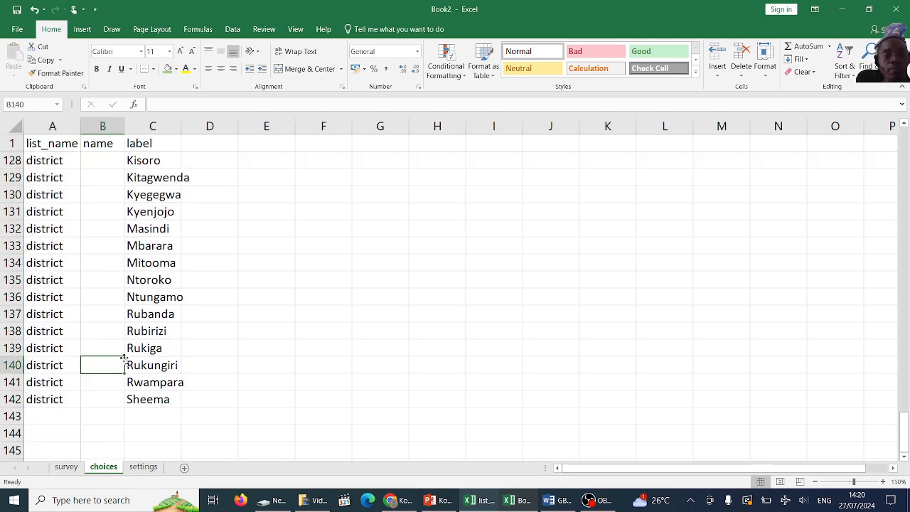
scroll(123, 358, "up", 15)
scroll(123, 357, "up", 14)
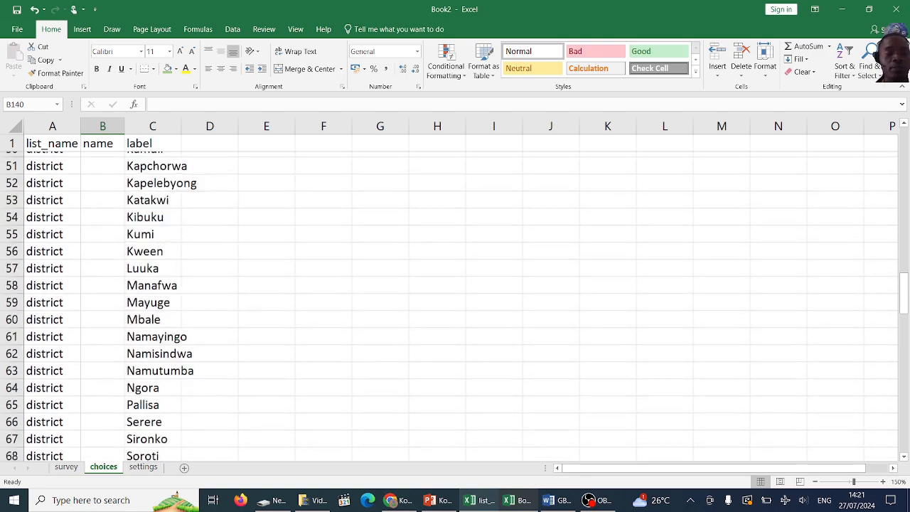
scroll(123, 358, "up", 14)
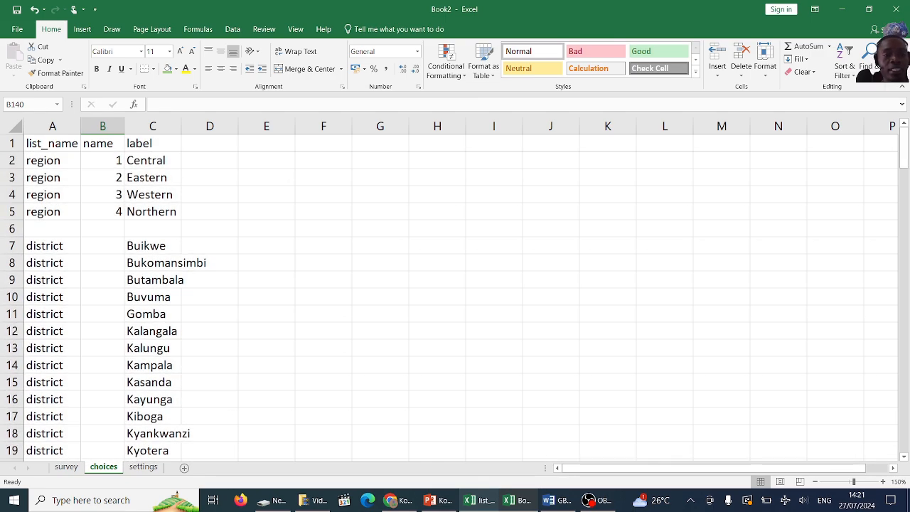
left_click(103, 246)
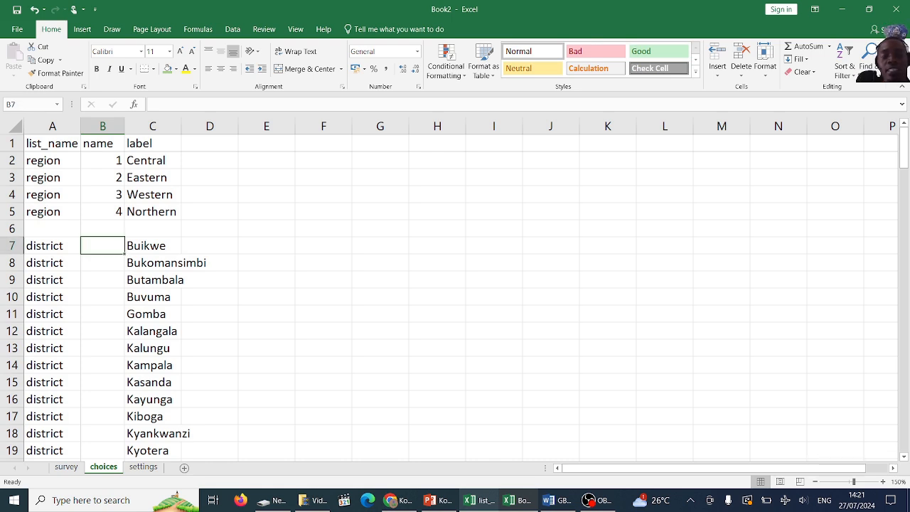
type("1")
key("Return")
type("2")
key("Return")
type("3")
key("Return")
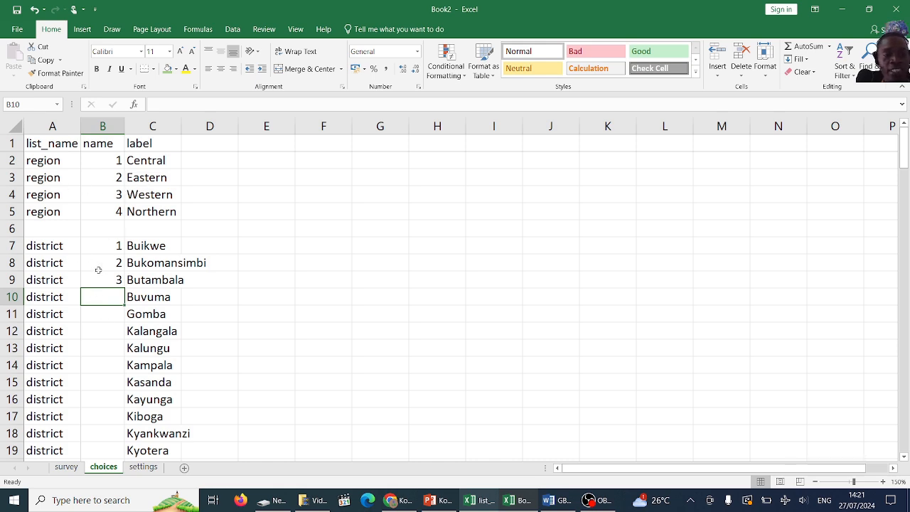
Step: Compare the district name codes on the choices sheet with the question names down to Q3 on the survey sheet
left_click(103, 245)
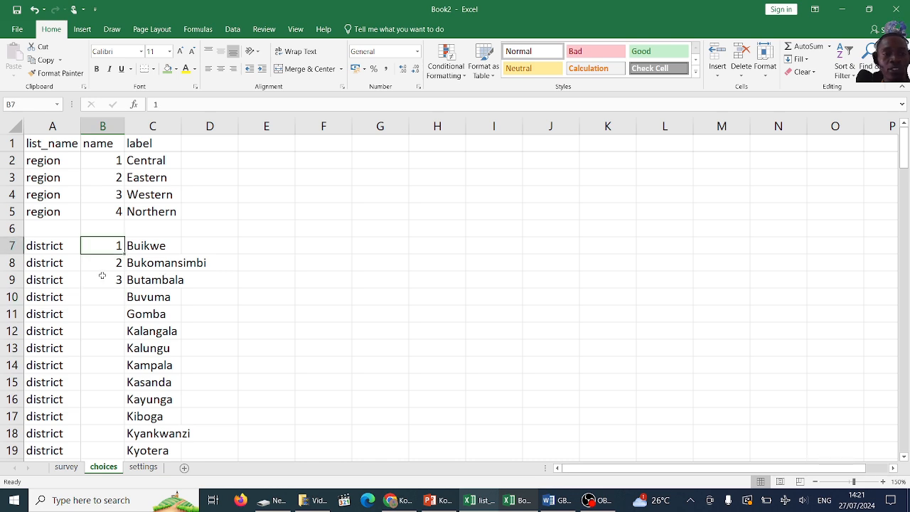
left_click(103, 279)
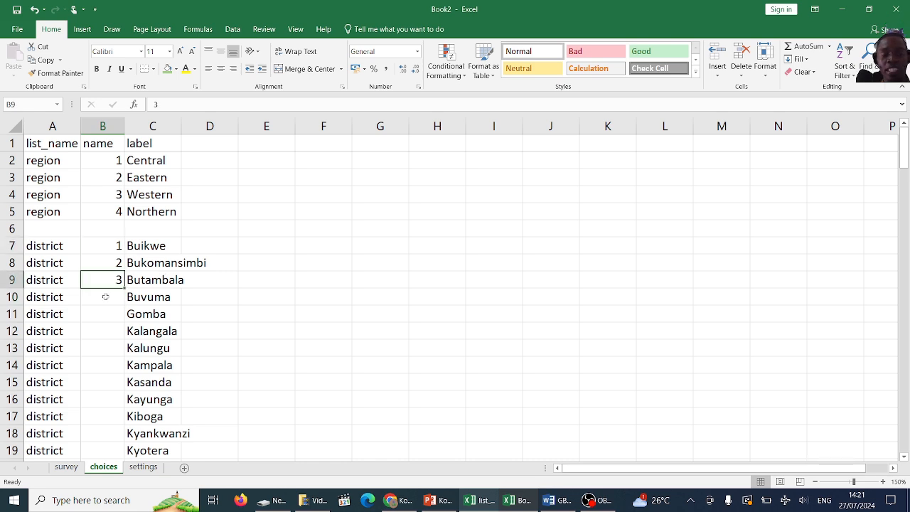
left_click(66, 466)
left_click(237, 127)
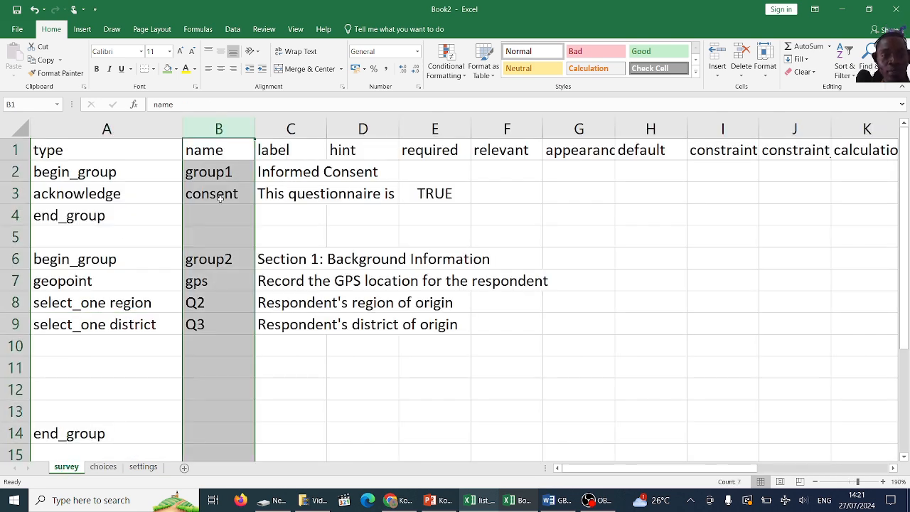
left_click_drag(222, 168, 210, 307)
left_click(211, 328)
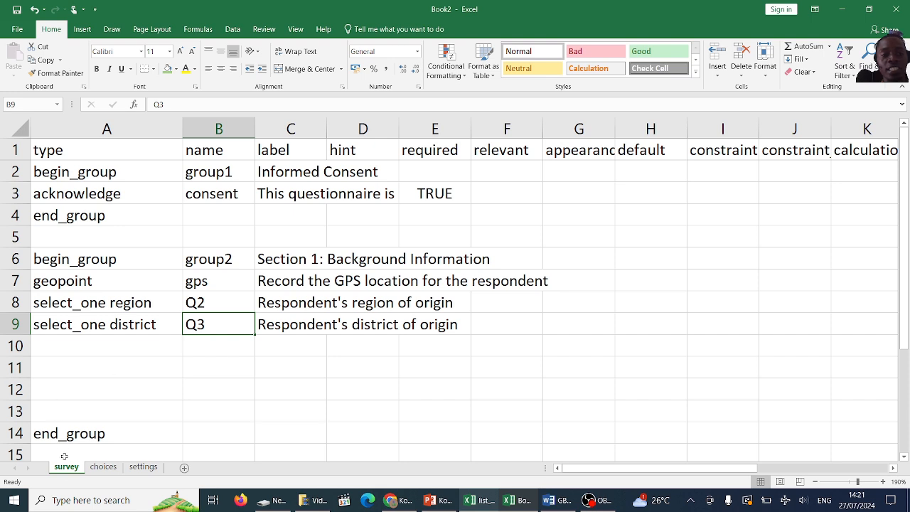
Step: Demonstrate a duplicate name on the choices sheet by setting Western's name in B4 to 2, and restore it to 3
left_click(104, 468)
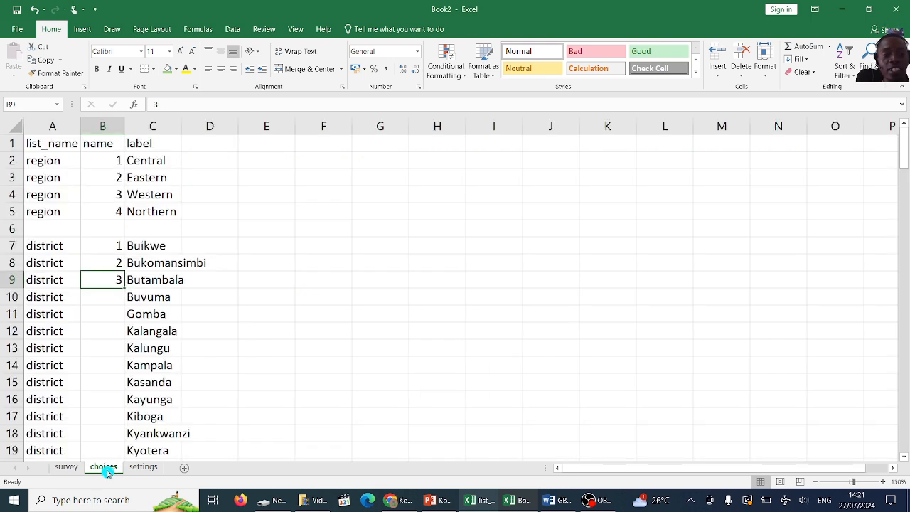
left_click(105, 193)
type("2")
key("Return")
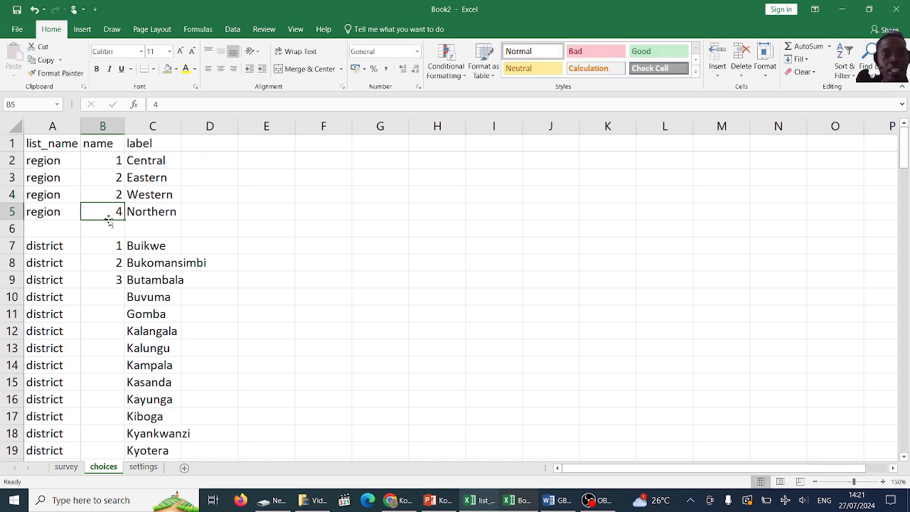
mouse_move(114, 178)
left_mouse_down()
mouse_move(110, 203)
mouse_move(110, 192)
left_mouse_up()
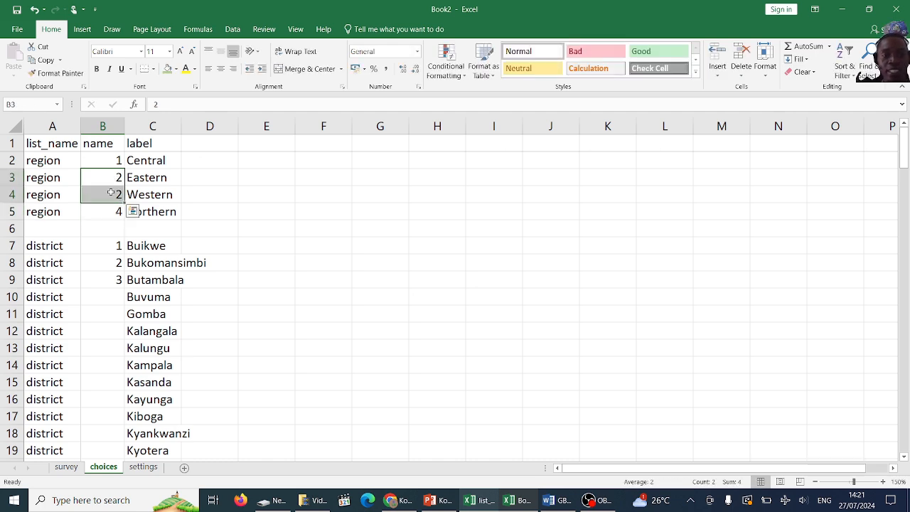
left_click(110, 192)
type("3")
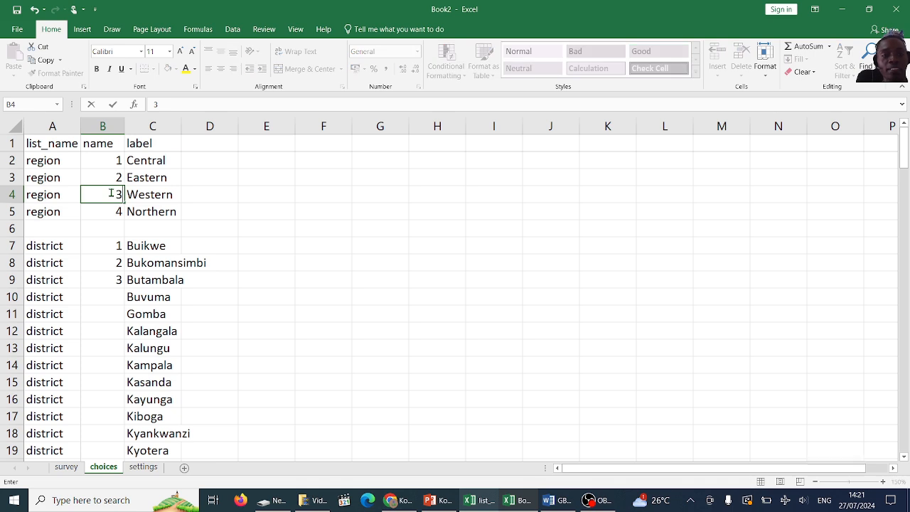
left_click(110, 279)
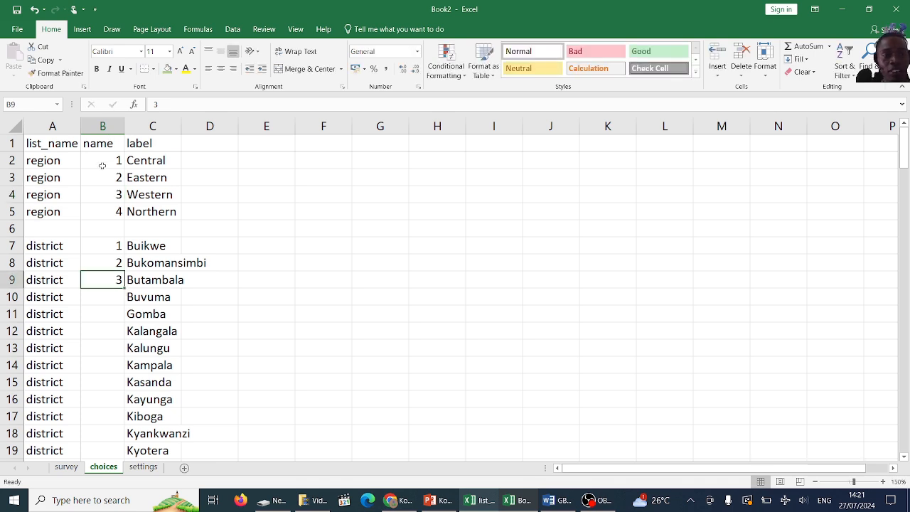
Step: Enter 4 as Buvuma's name in B10, fill the number series from B7:B10 down to B142, and check the last rows
left_click(112, 298)
type("4")
key("Return")
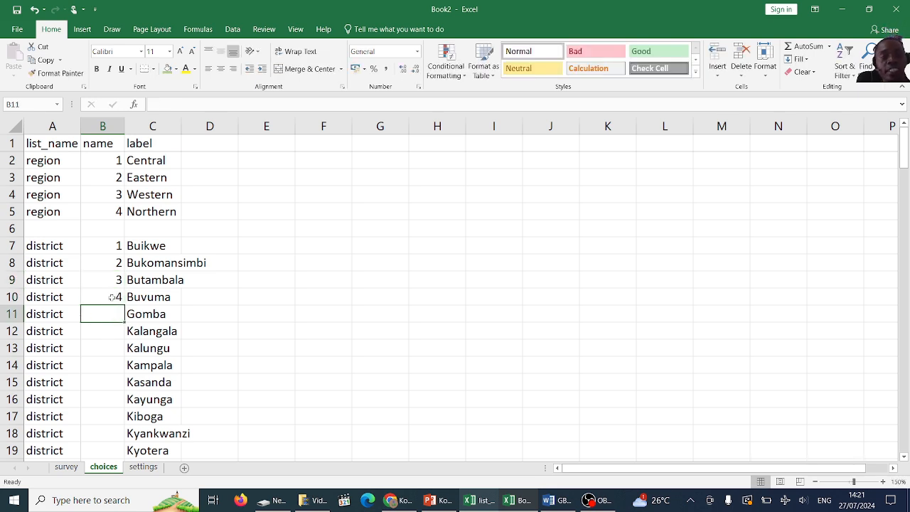
left_click_drag(102, 251, 103, 295)
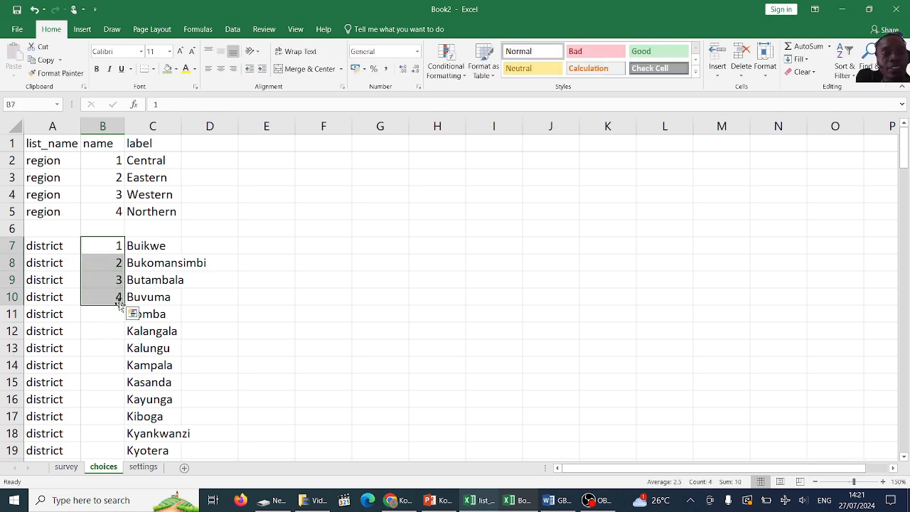
double_click(125, 306)
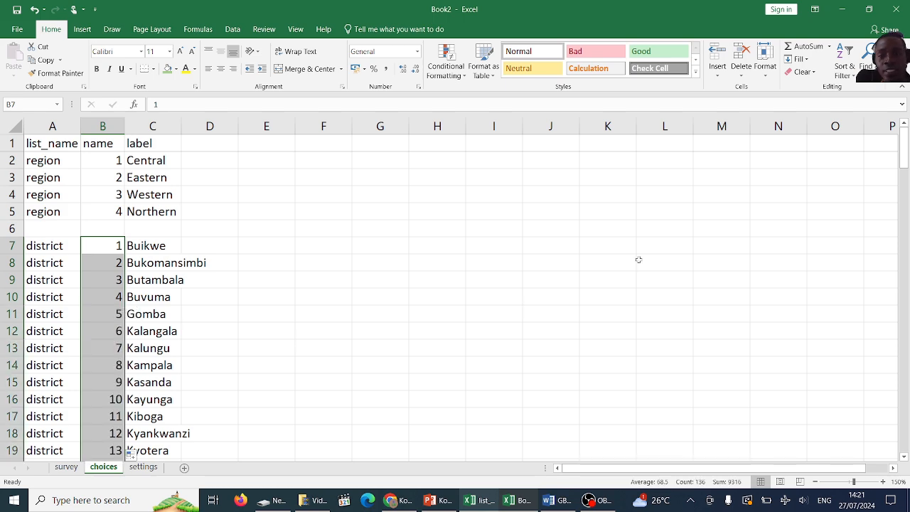
left_click_drag(905, 149, 906, 459)
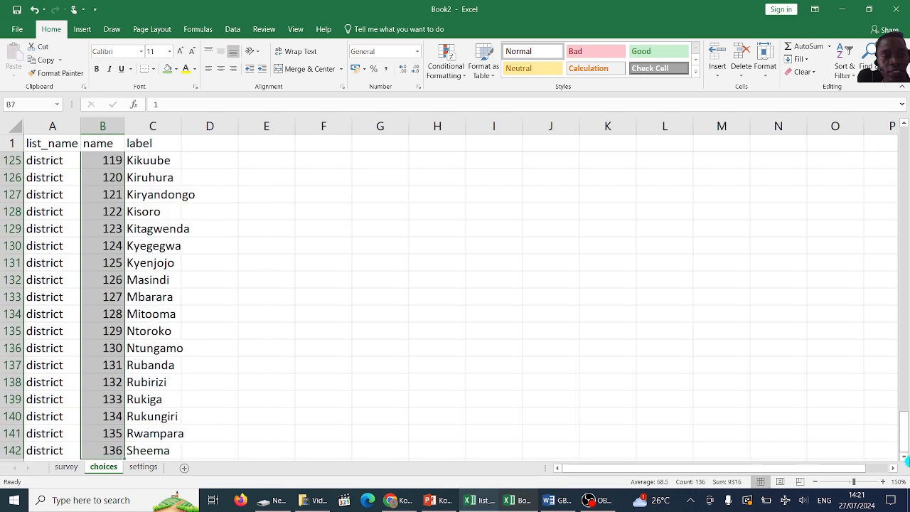
left_click(905, 457)
left_click(905, 457)
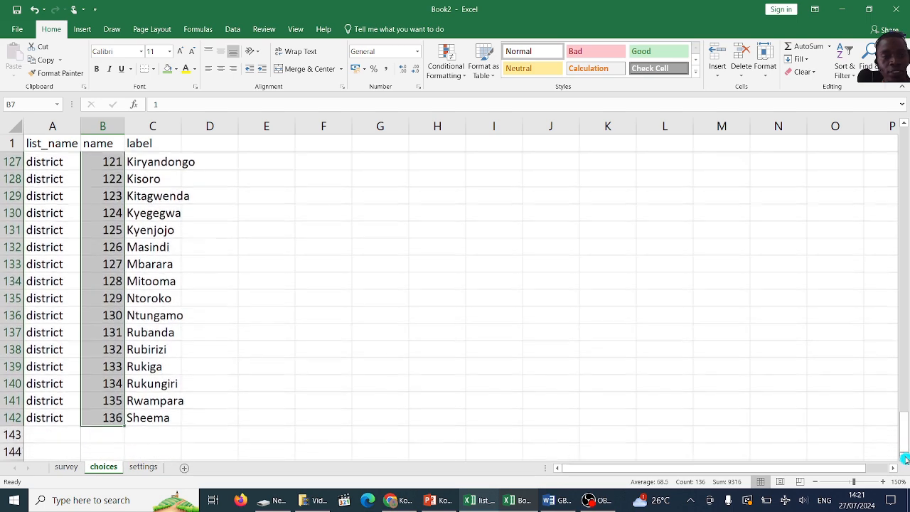
left_click(905, 457)
left_click_drag(906, 432, 904, 134)
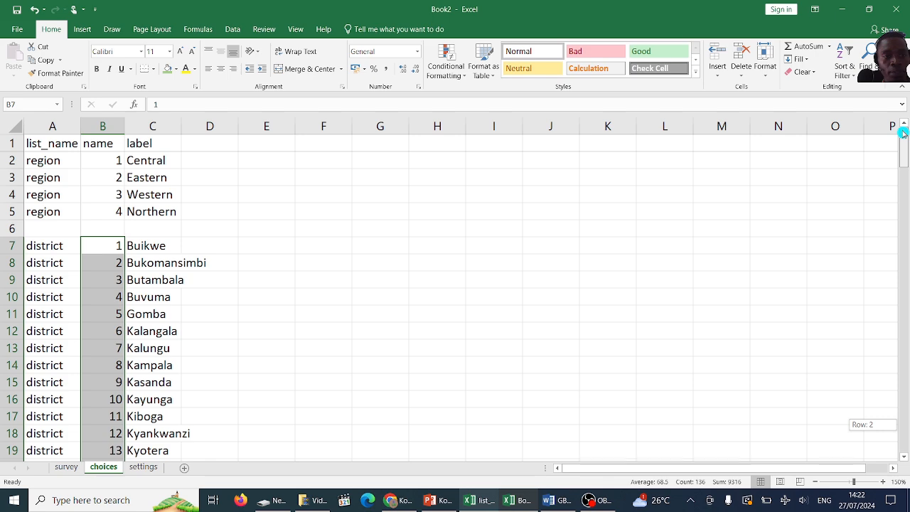
Step: Switch to the GBV Questionnaire in Word and select the word "Gender" in the Q3 heading
left_click_drag(903, 132, 596, 488)
left_click(559, 500)
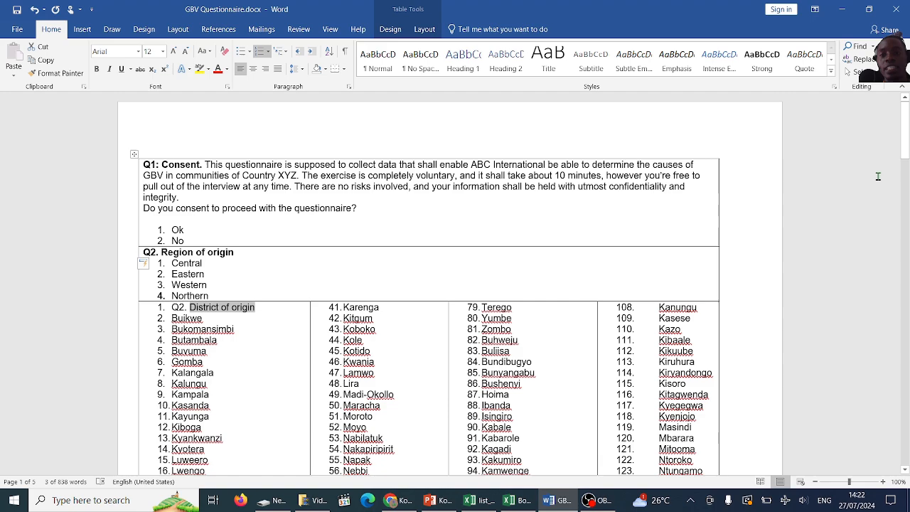
left_click_drag(905, 148, 907, 241)
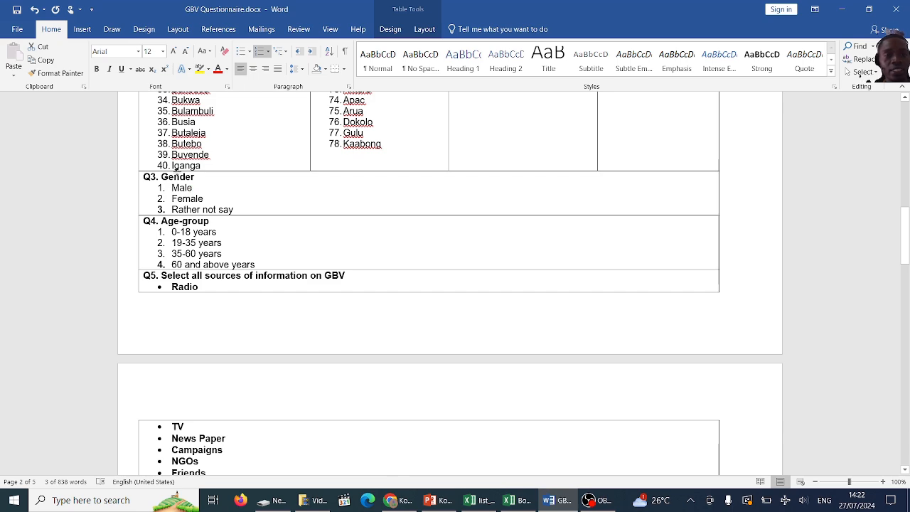
double_click(182, 177)
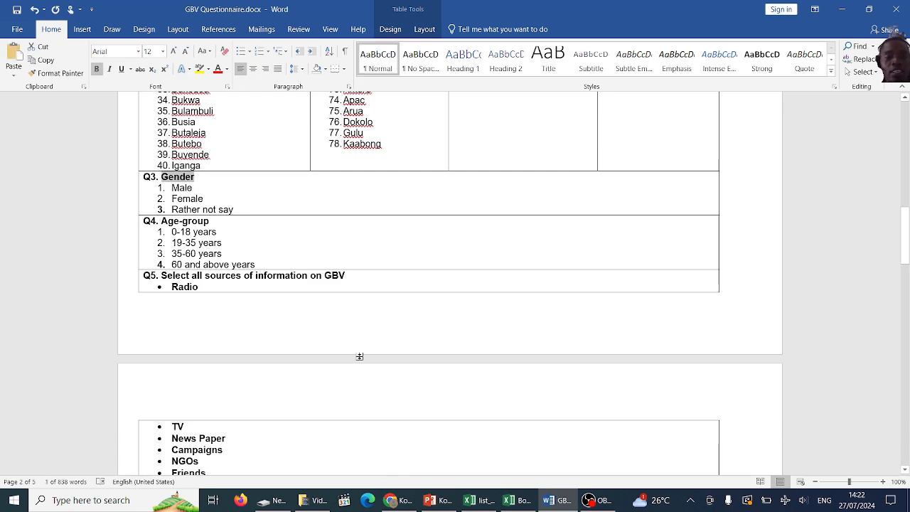
Step: Switch to the Book2 workbook and enter the label "Gender of the respondent" in C10 of the survey sheet
left_click(479, 500)
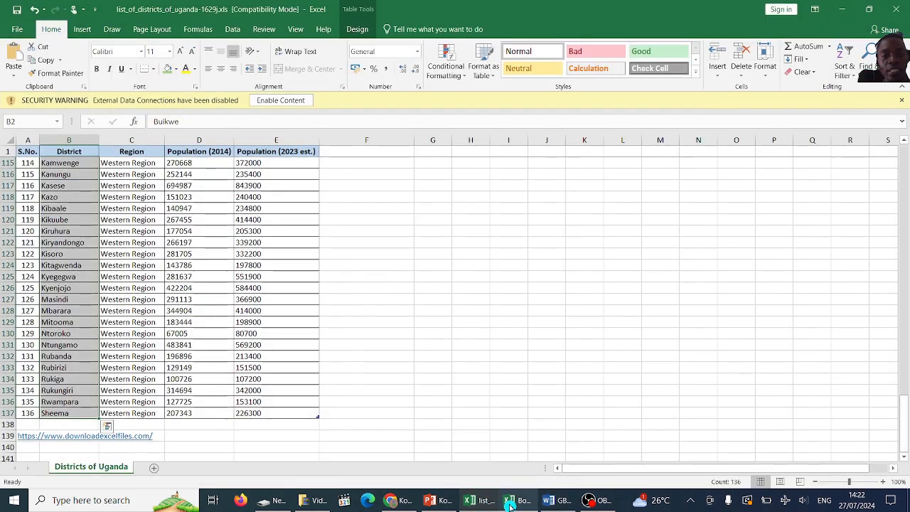
left_click(517, 500)
left_click(66, 466)
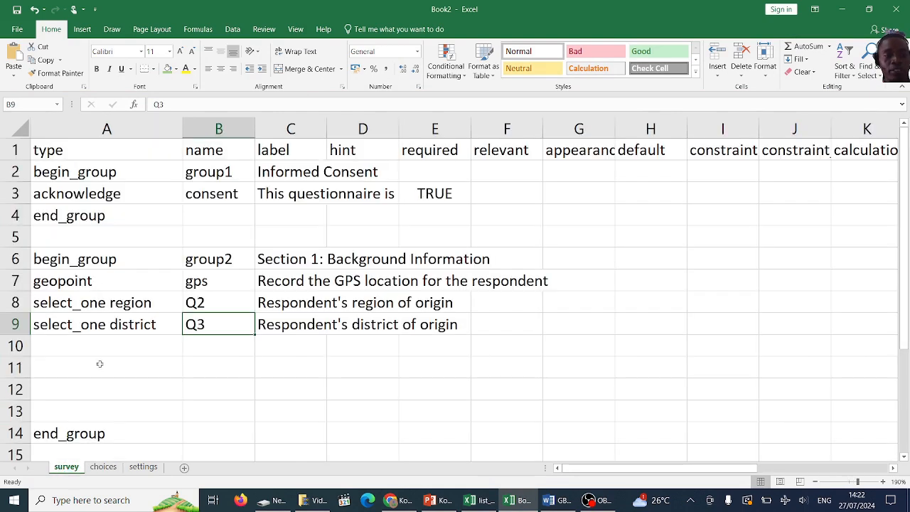
left_click(275, 339)
type("Gender")
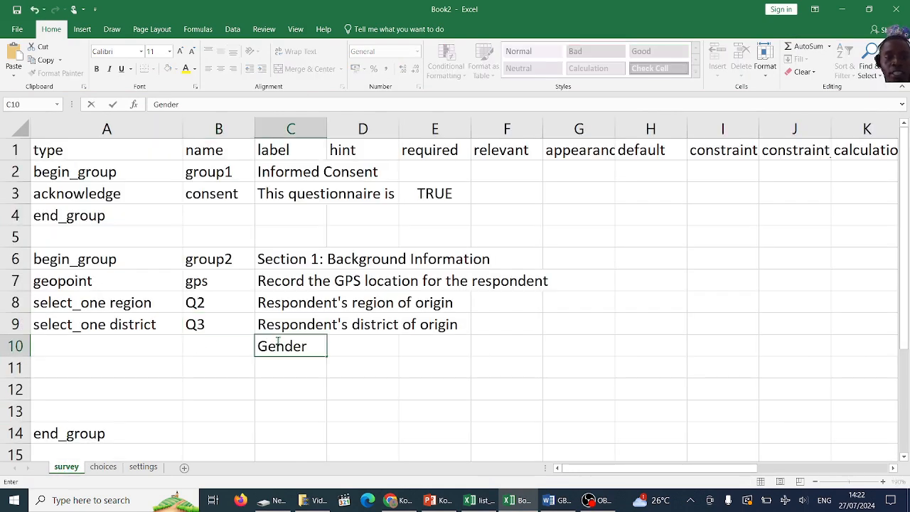
type(" of y")
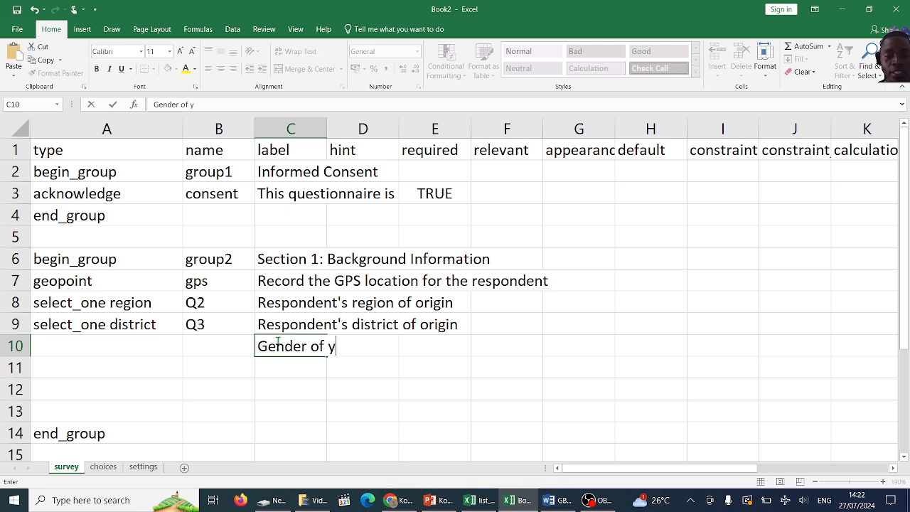
key("BackSpace")
type("the re")
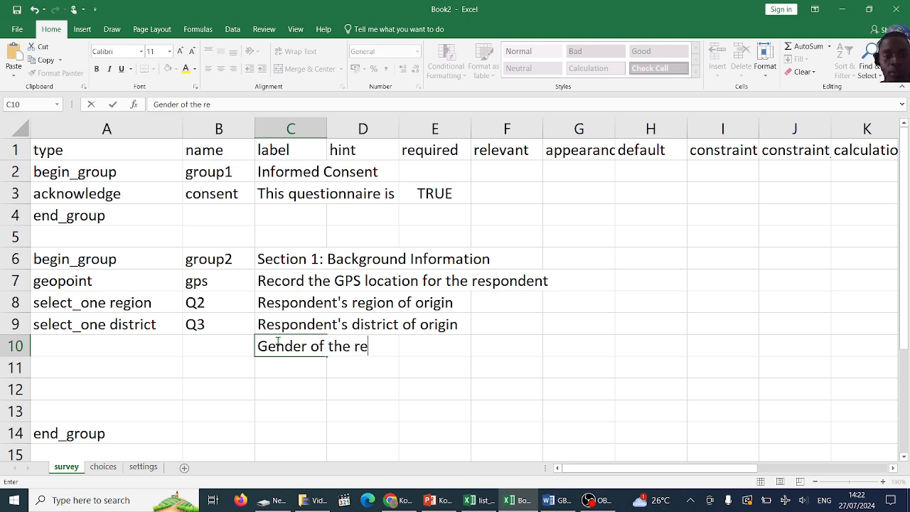
type("spondent")
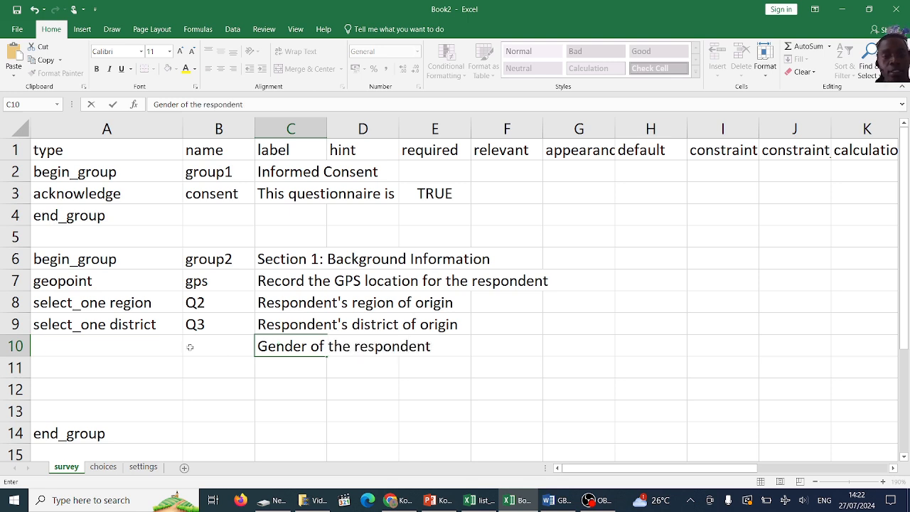
Step: Give the gender question in row 10 the name q4 and the type select_one gender
left_click(211, 341)
type("q4")
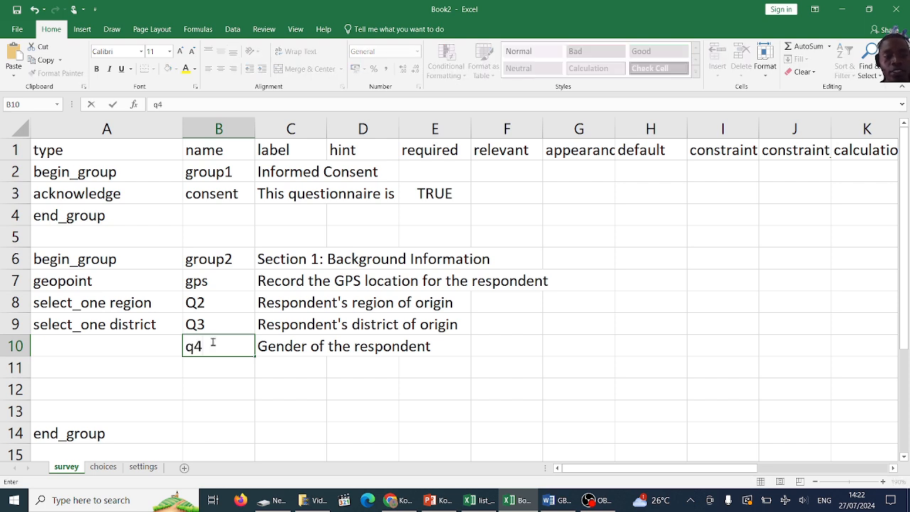
left_click(143, 342)
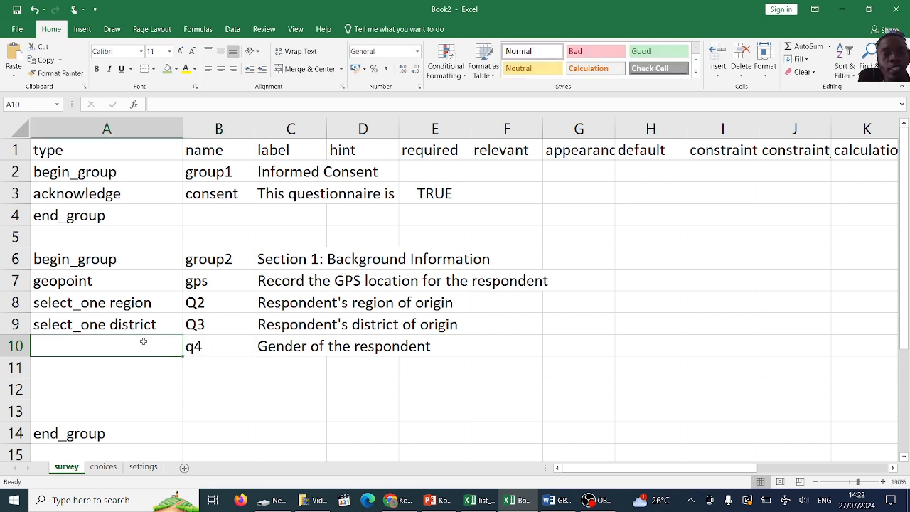
type("sele")
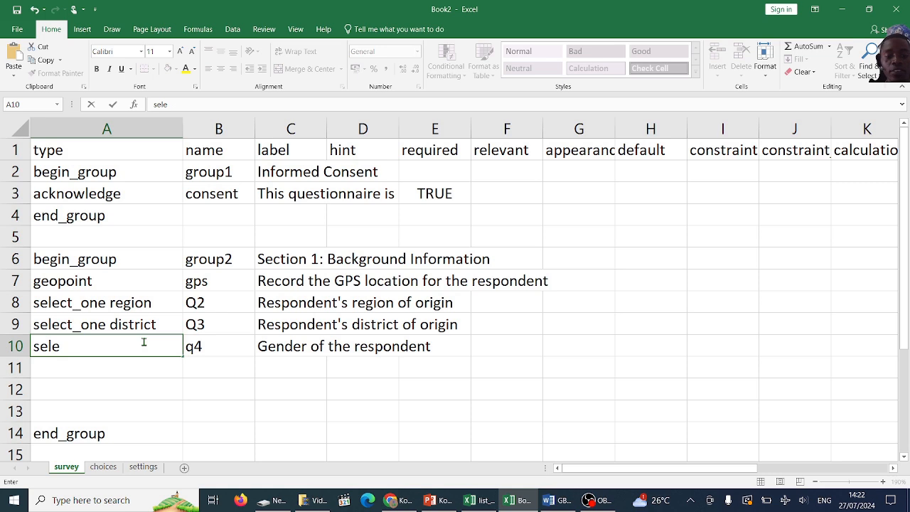
type("ct_o")
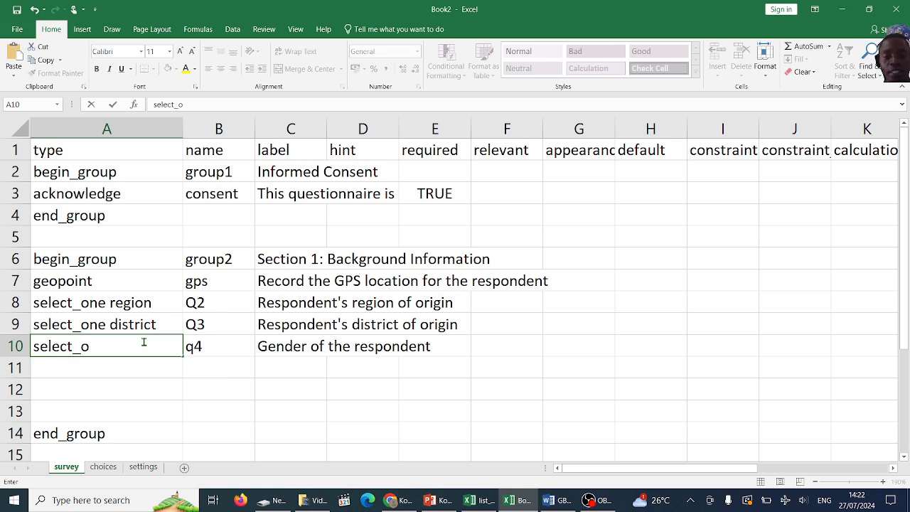
type("ne gender")
left_click(226, 351)
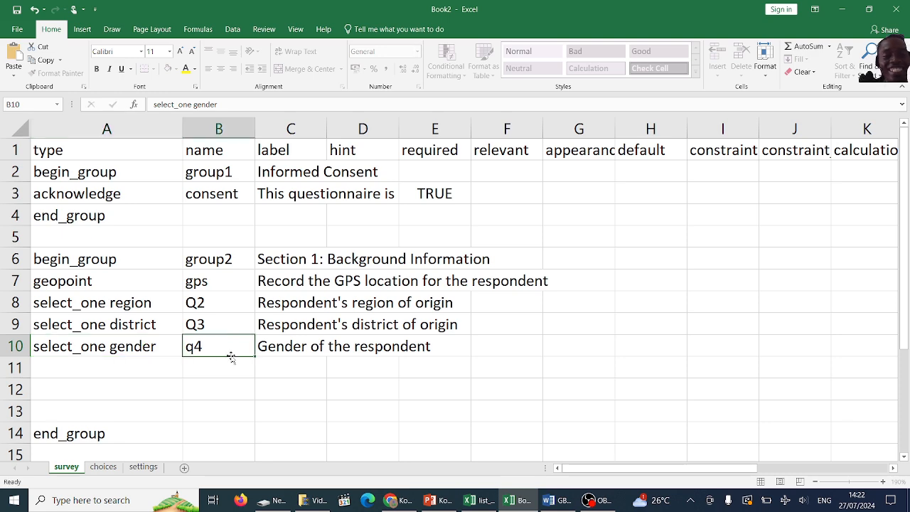
Step: Switch to the GBV Questionnaire in Word and copy the three Q3 Gender answers without numbering, then restore their numbering
left_click(519, 502)
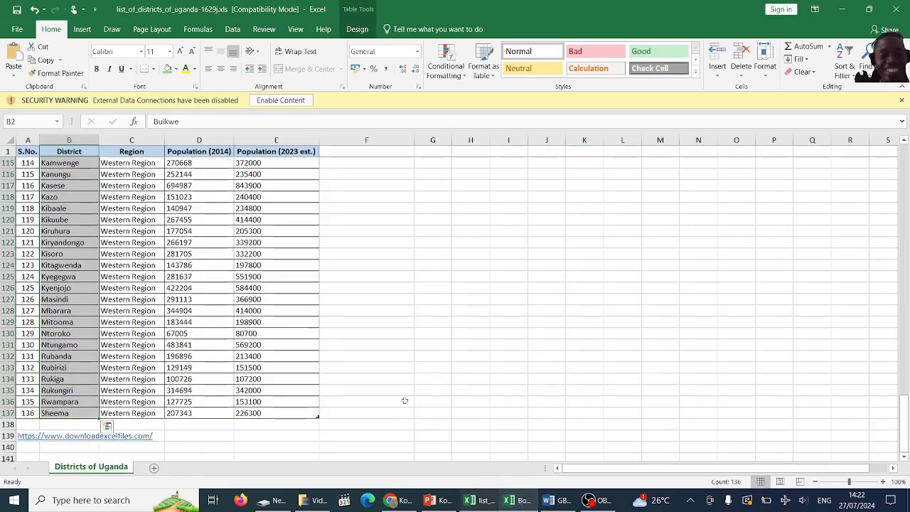
left_click(523, 500)
left_click(558, 500)
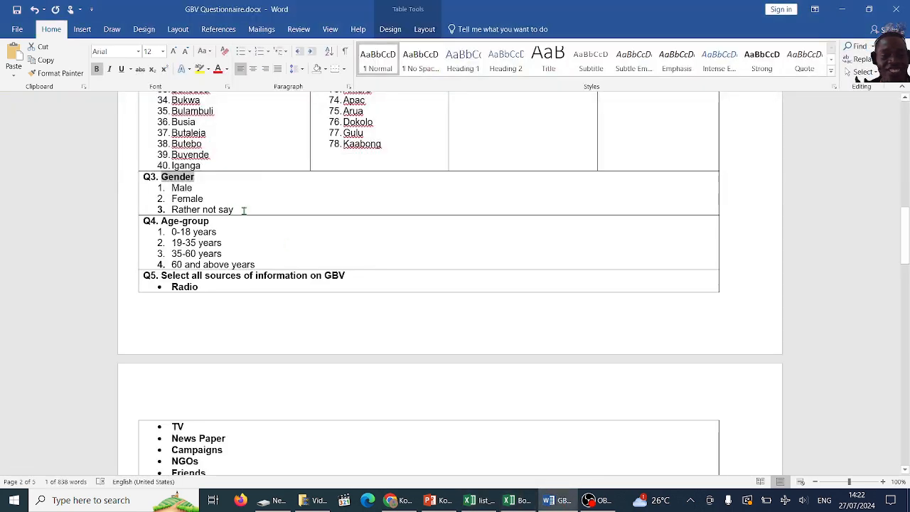
left_click_drag(245, 210, 184, 189)
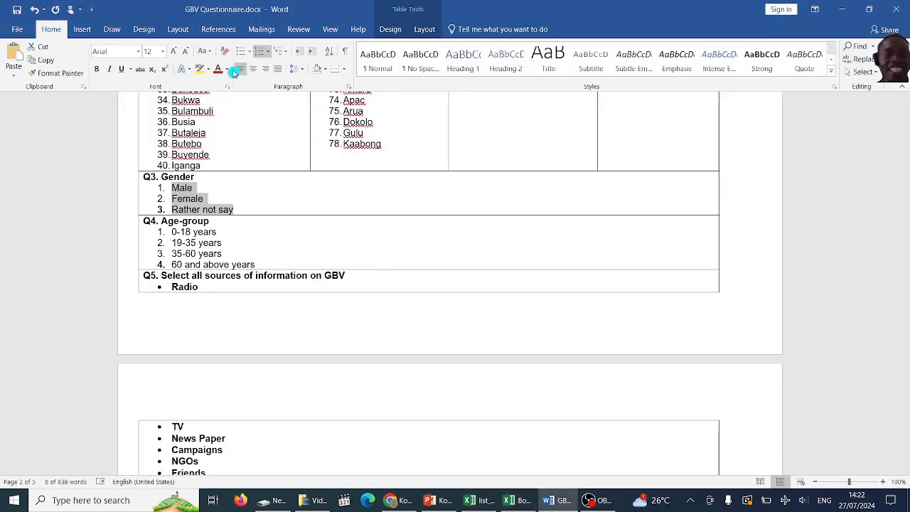
left_click(262, 51)
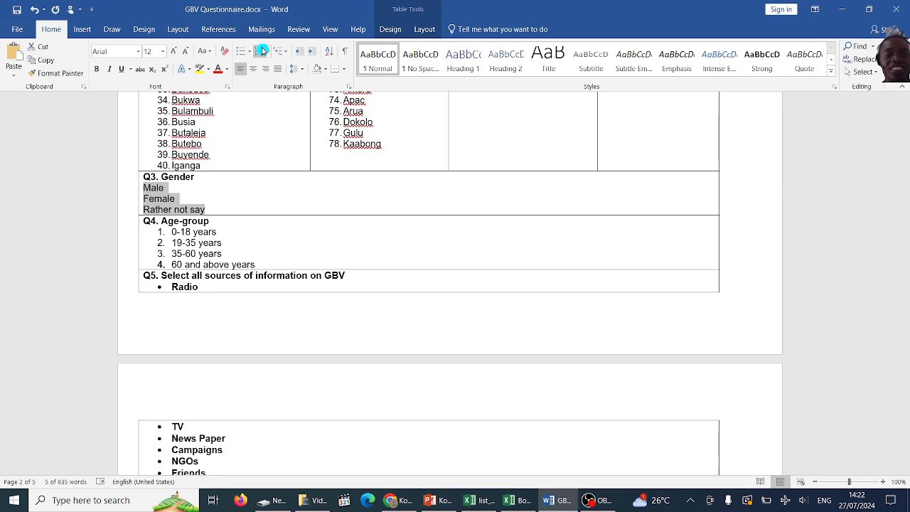
left_click(262, 50)
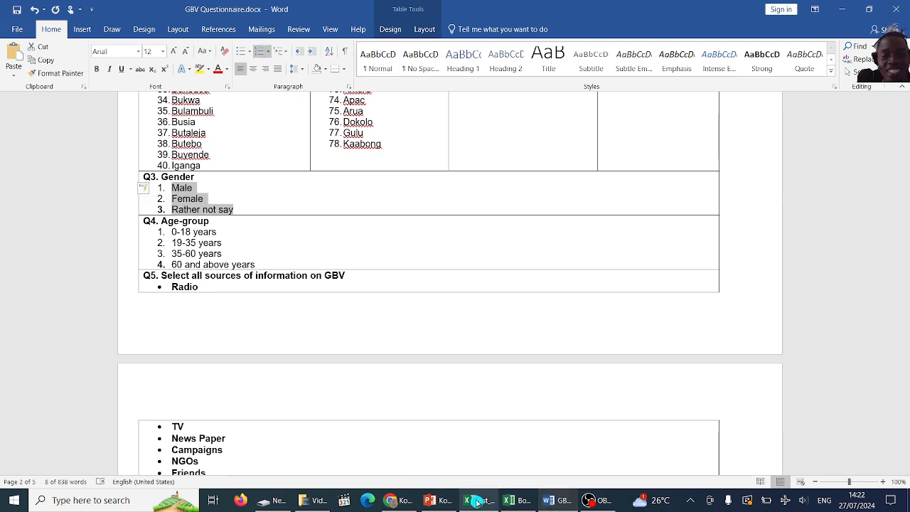
Step: Switch to Book2 in Excel and paste the copied gender answers as labels from C144 of the choices sheet
left_click(517, 501)
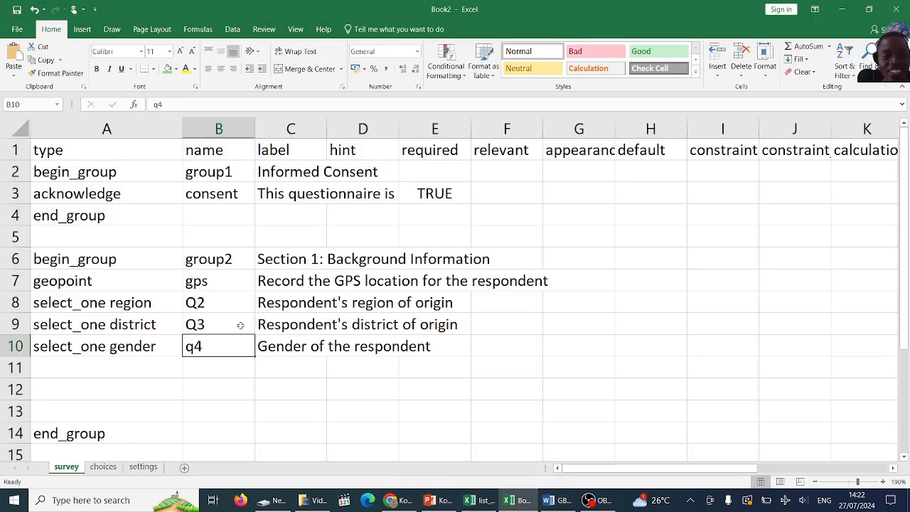
left_click(104, 466)
left_click(131, 435)
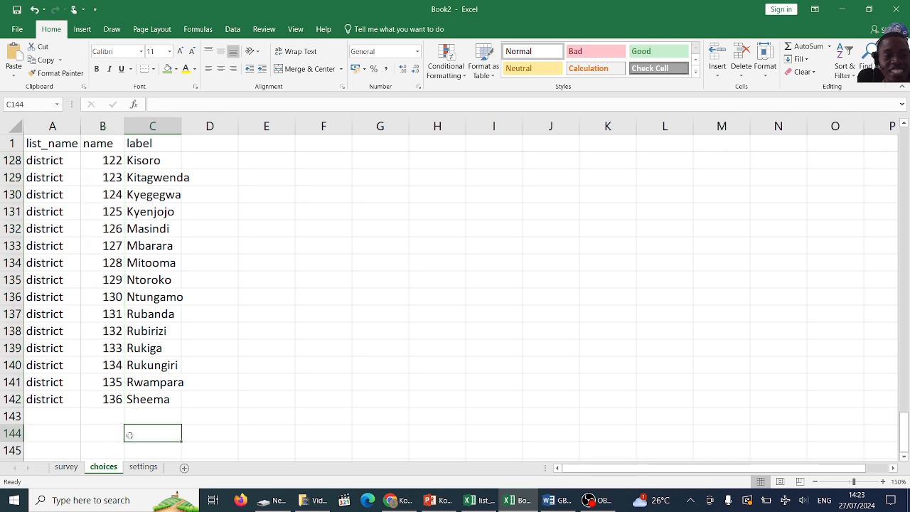
right_click(131, 436)
left_click(174, 237)
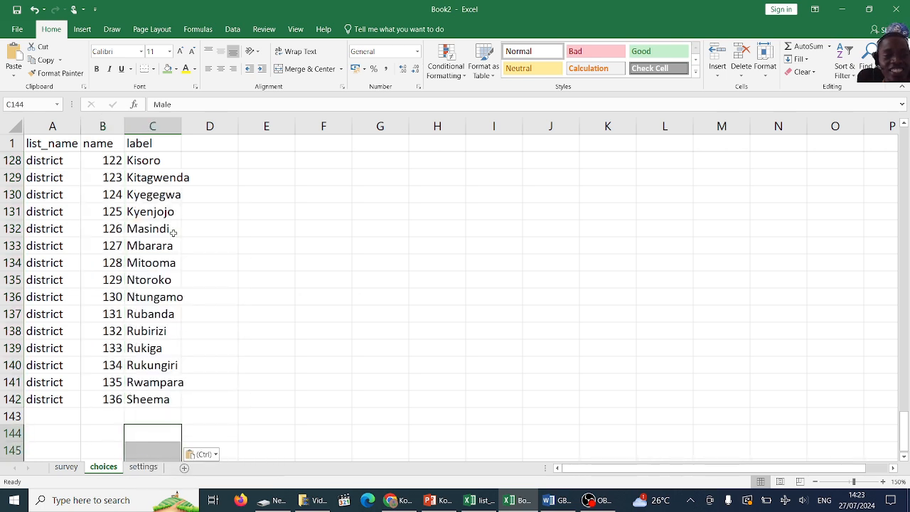
Step: Copy the word gender from the question type in survey A10 into the list_name cell A144 of the choices sheet
left_click(66, 467)
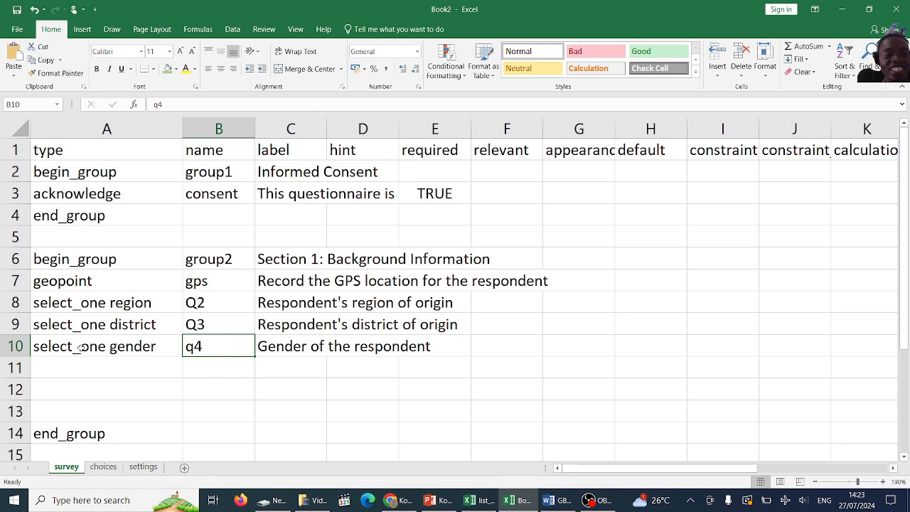
left_click(119, 346)
double_click(119, 346)
key("ctrl+c")
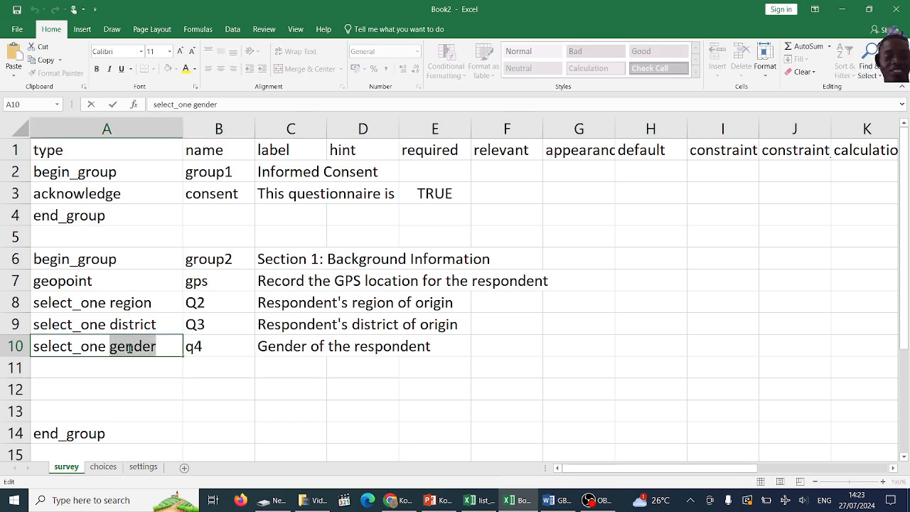
left_click(103, 467)
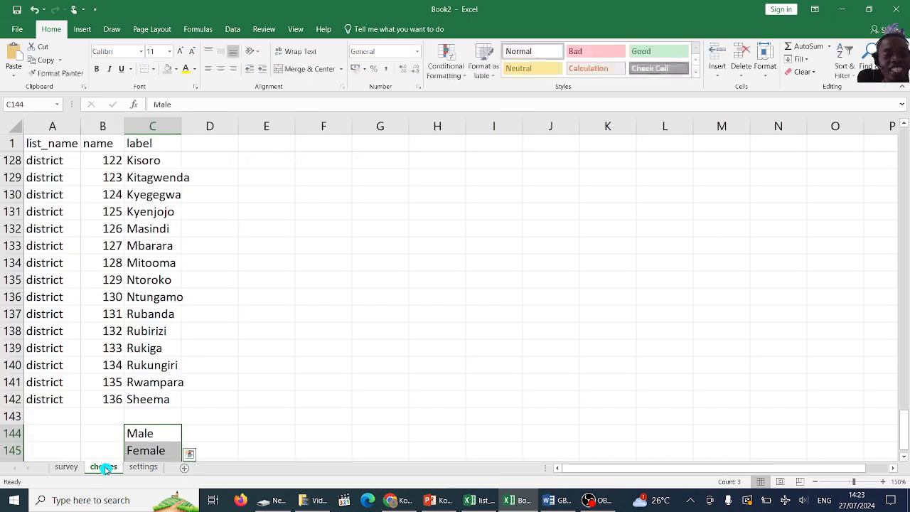
left_click(66, 432)
key("ctrl+v")
Step: Fill the gender list name down from A144 to A146 beside the three answer labels
left_click(94, 431)
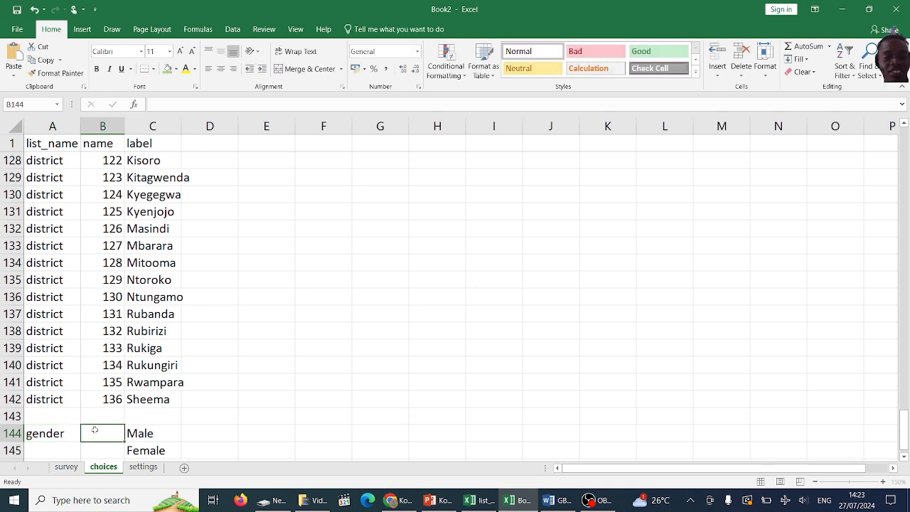
scroll(79, 437, "down", 3)
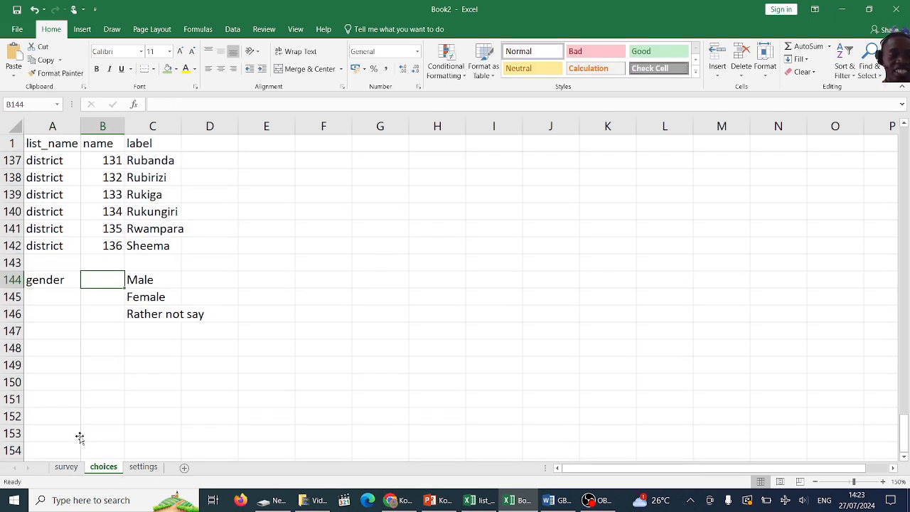
left_click(66, 281)
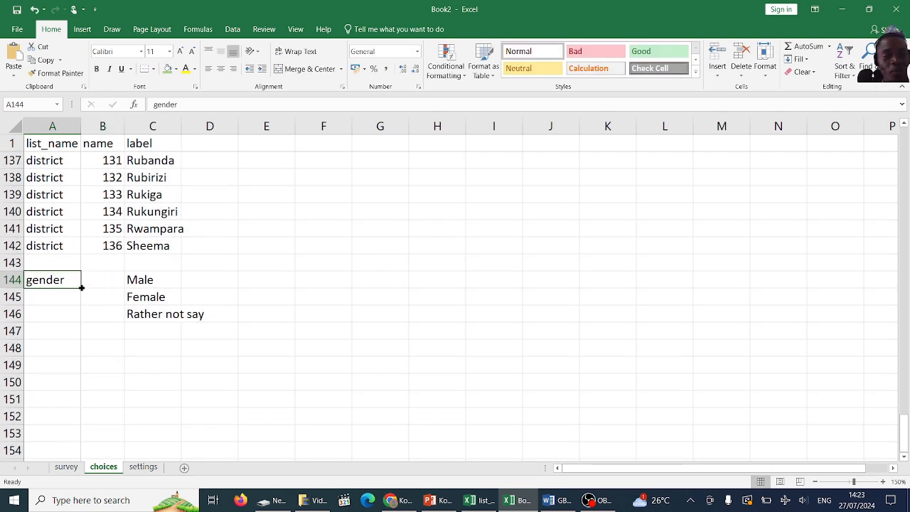
left_click_drag(81, 287, 78, 315)
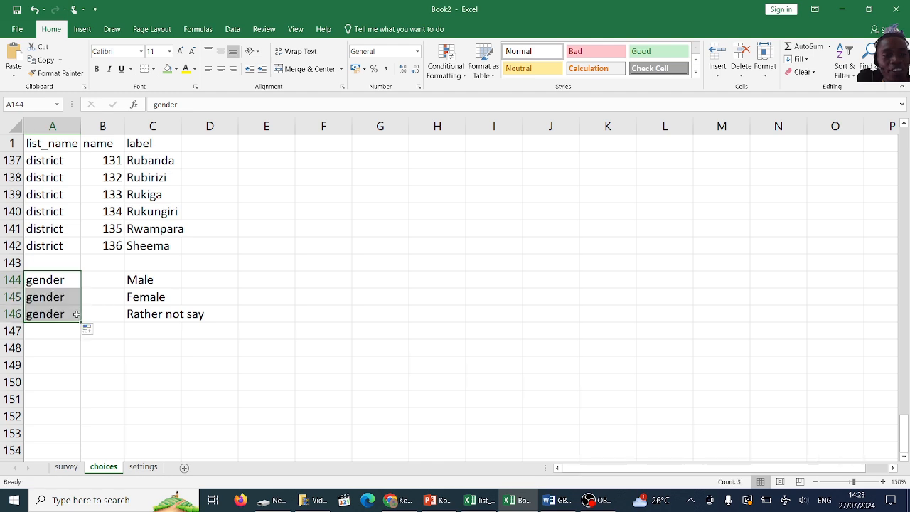
Step: Enter the choice names 1, 2 and 3 in B144:B146 for Male, Female and Rather not say
left_click(106, 282)
type("1")
key("Return")
type("2")
key("Return")
type("3")
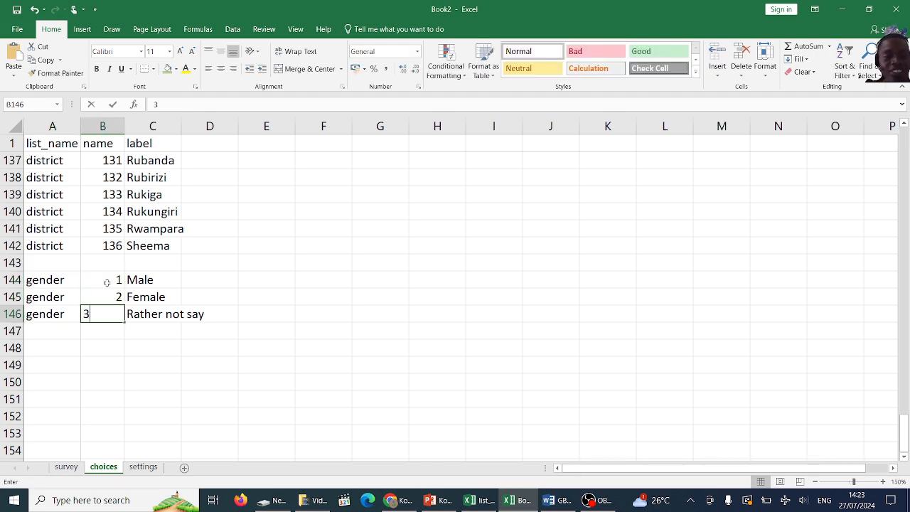
key("Return")
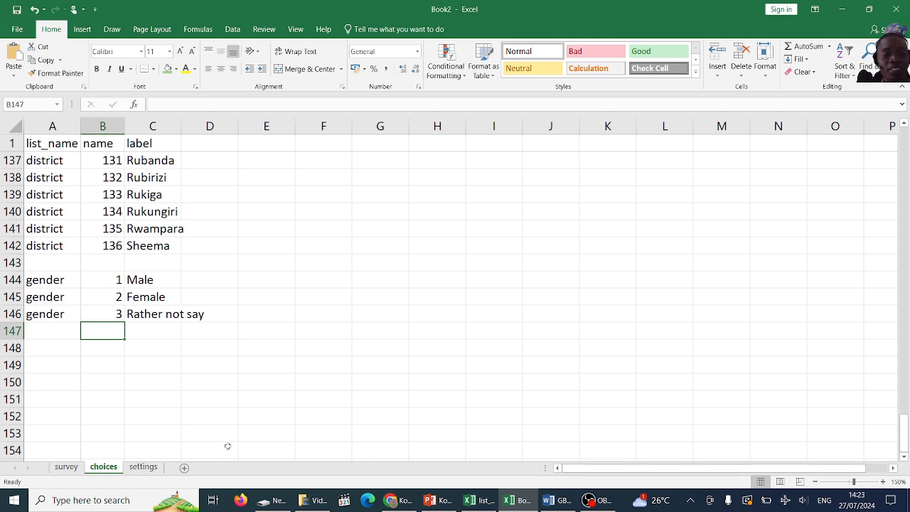
Step: Check Q4 in the Word questionnaire, and enter the label "Age-group of the respondent" in C11 of Book2's survey sheet
left_click(558, 500)
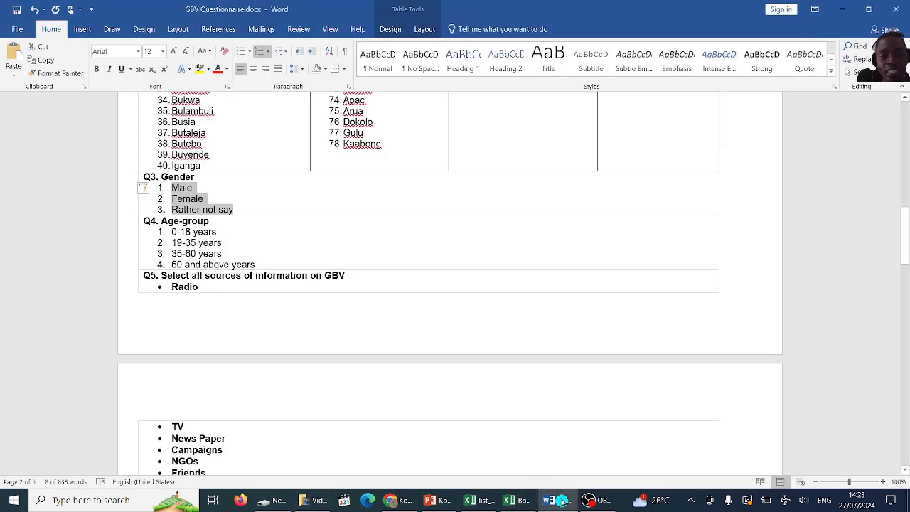
left_click_drag(214, 223, 171, 223)
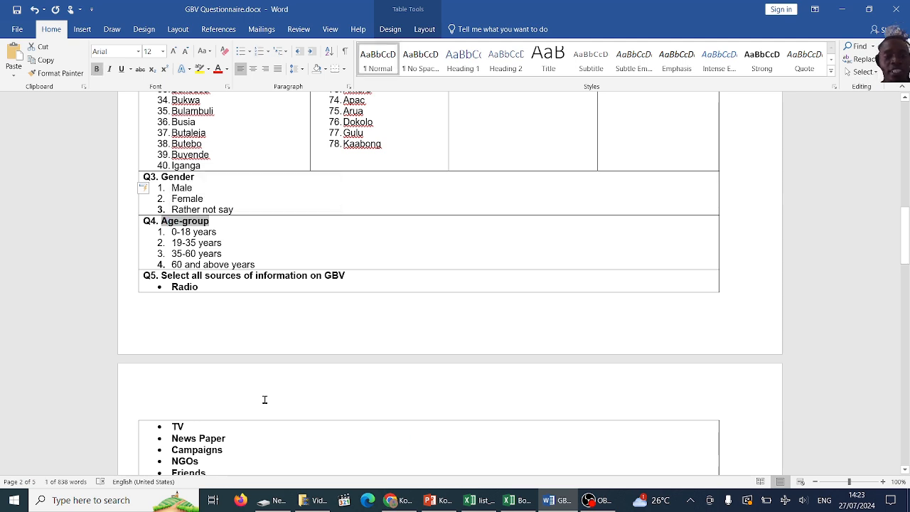
left_click(517, 501)
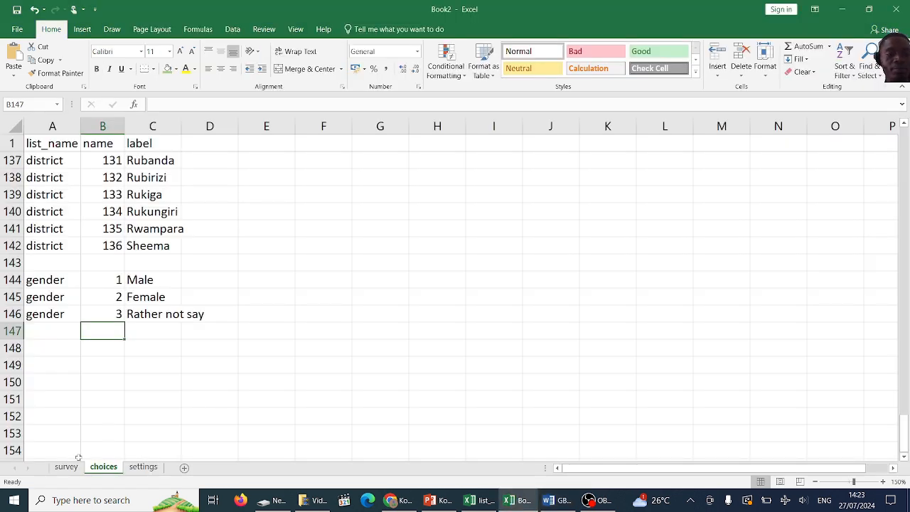
left_click(68, 467)
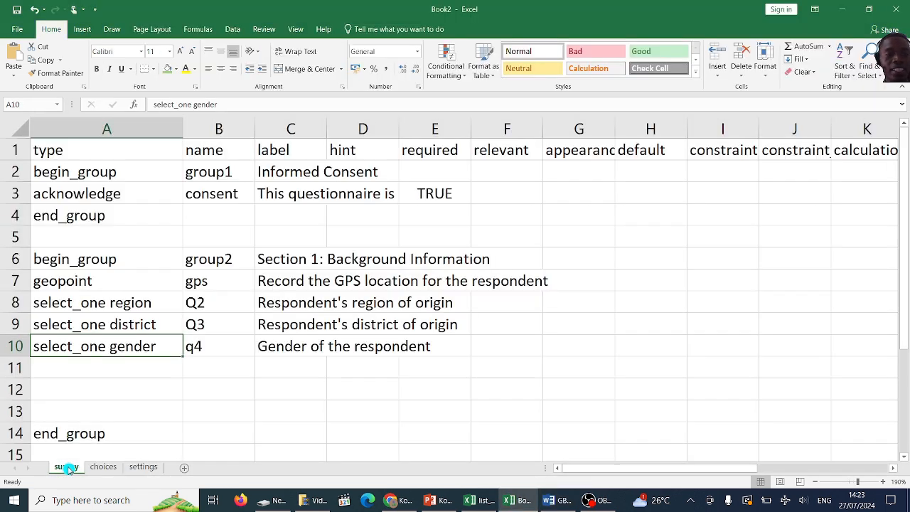
left_click(287, 366)
type("Age-group")
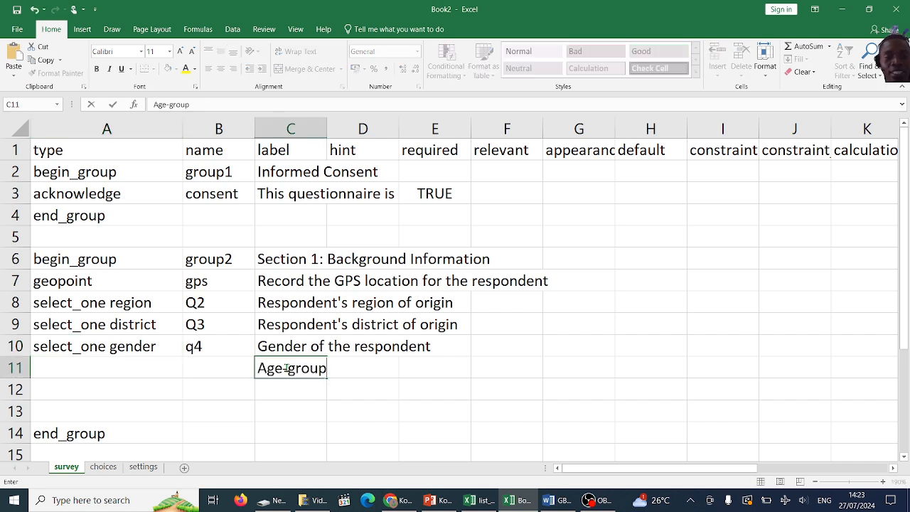
type(" of th")
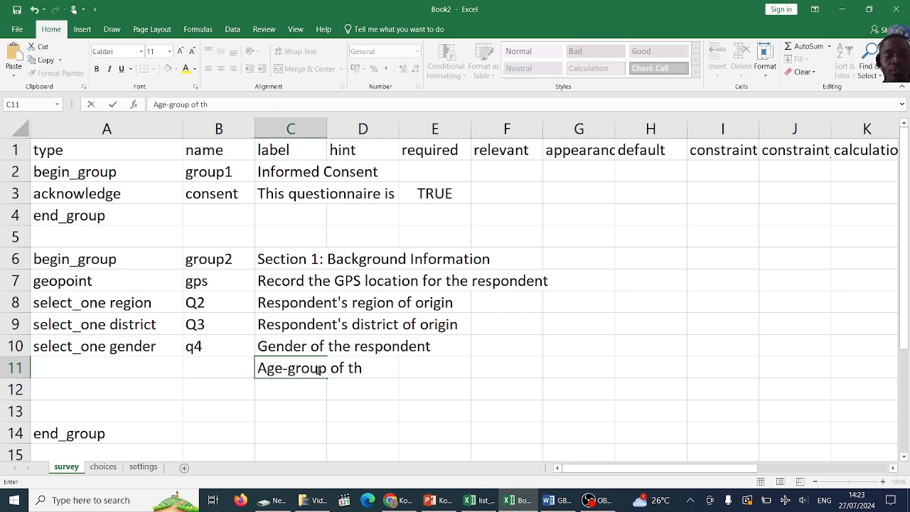
type("e respondent")
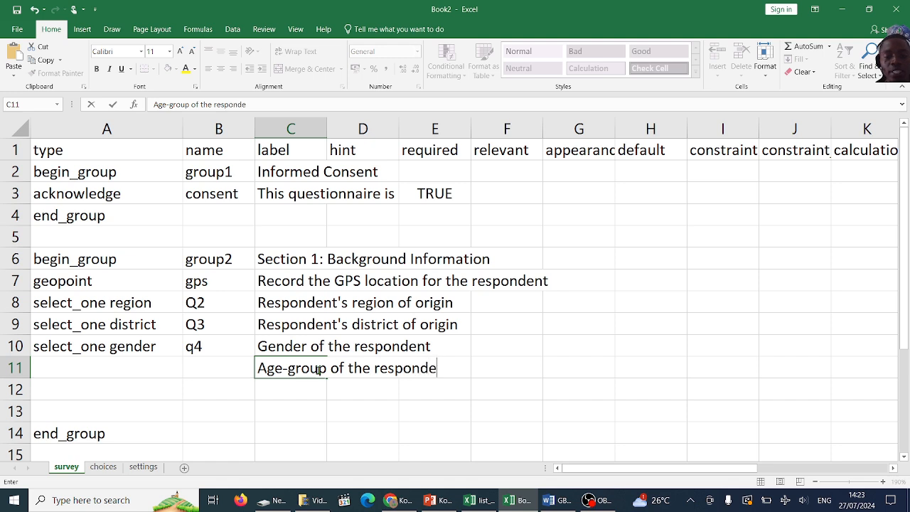
Step: Fill the question type from A10 down to A11 and change its list name so A11 reads select_one age_group
left_click(159, 376)
left_click(155, 351)
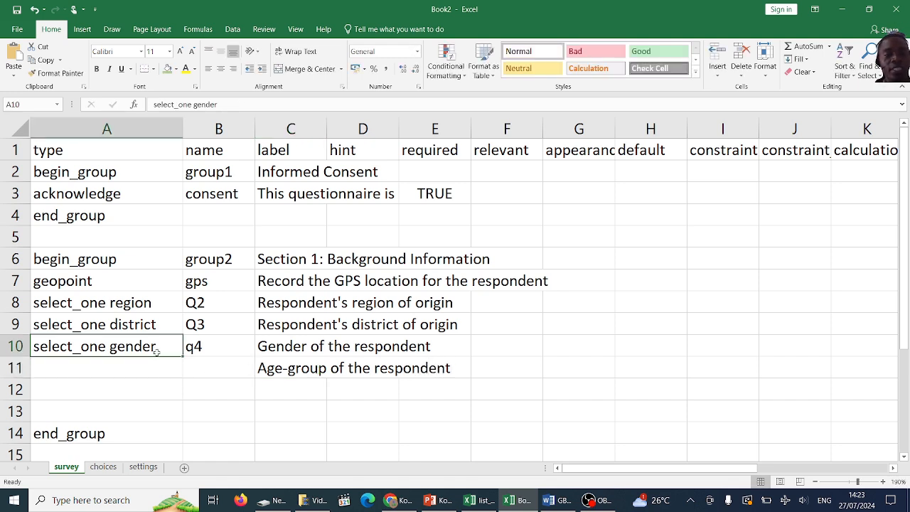
left_click_drag(184, 357, 186, 379)
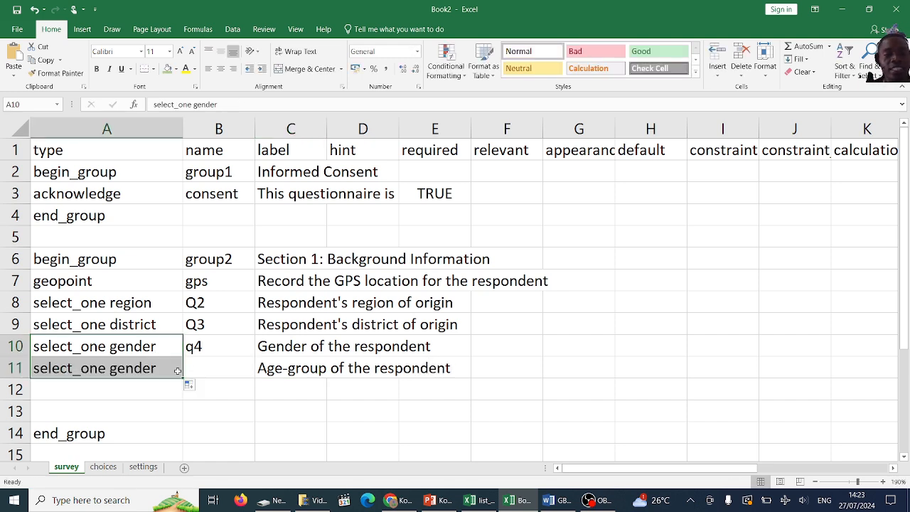
double_click(143, 368)
triple_click(139, 368)
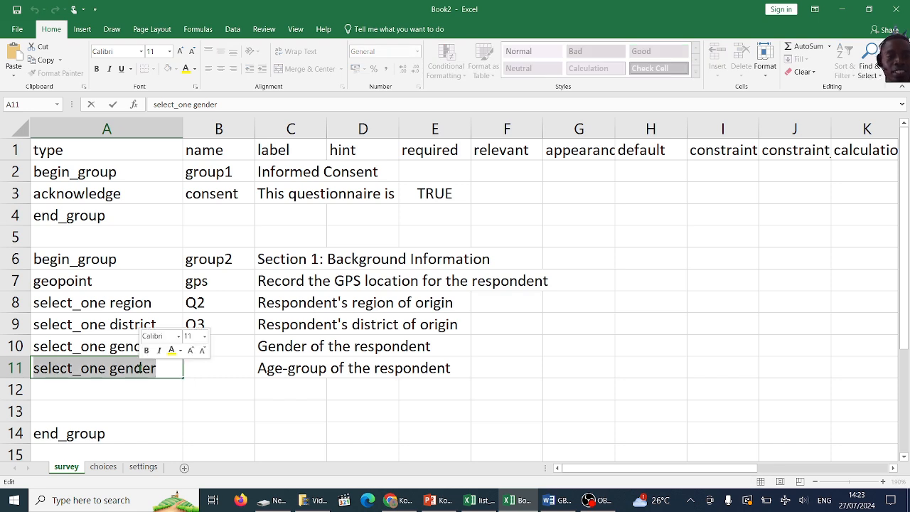
left_click(138, 367)
double_click(139, 368)
type("age")
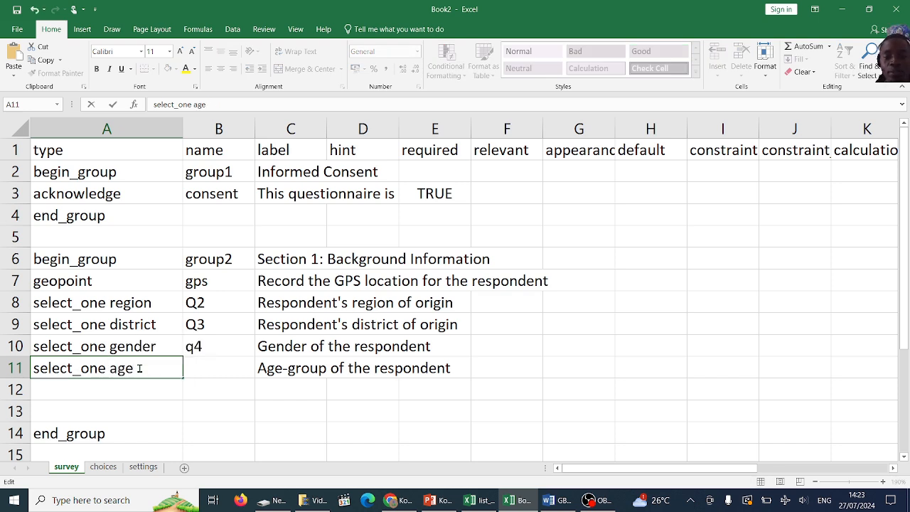
type("_group")
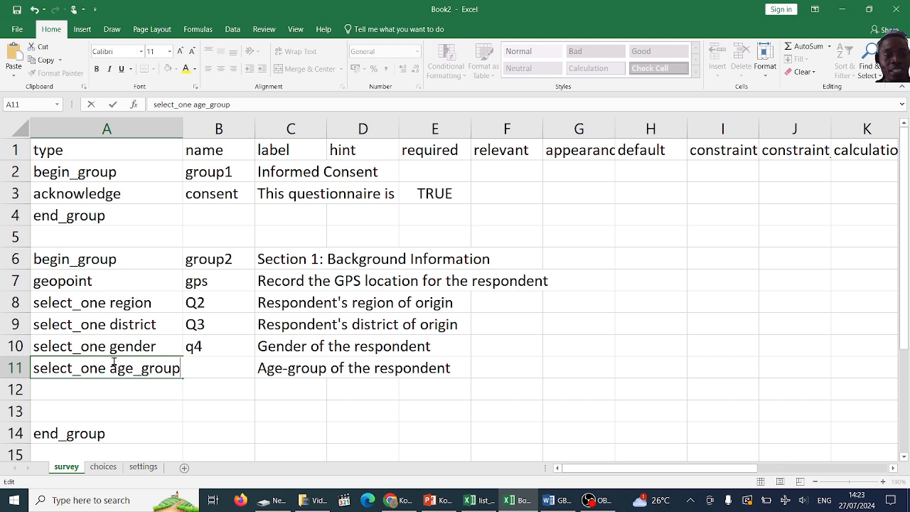
left_click(143, 388)
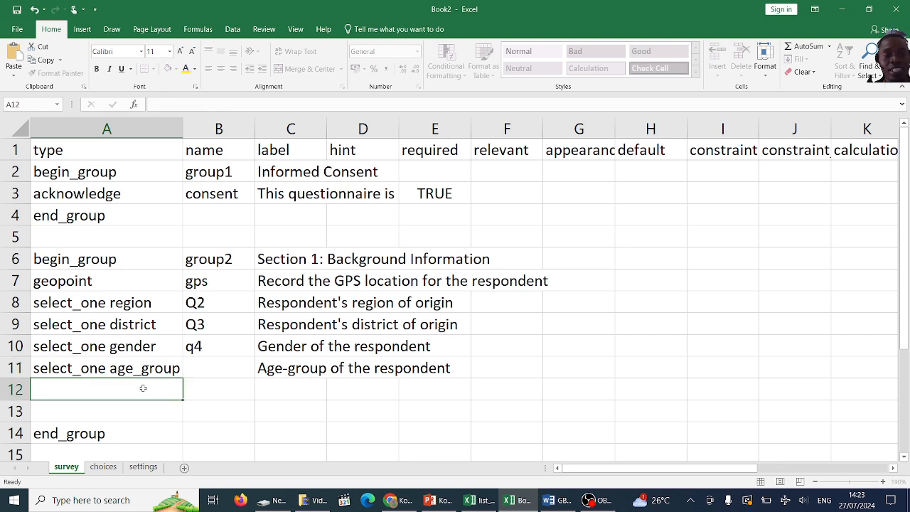
Step: Select the list name age_group within A11's type, and enter the question name q5 in B11
left_click(130, 368)
double_click(169, 367)
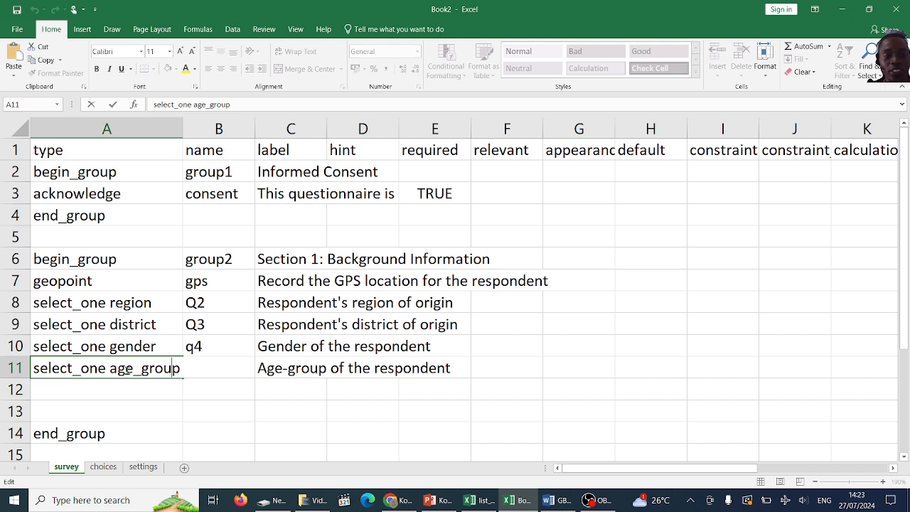
left_click_drag(114, 370, 168, 368)
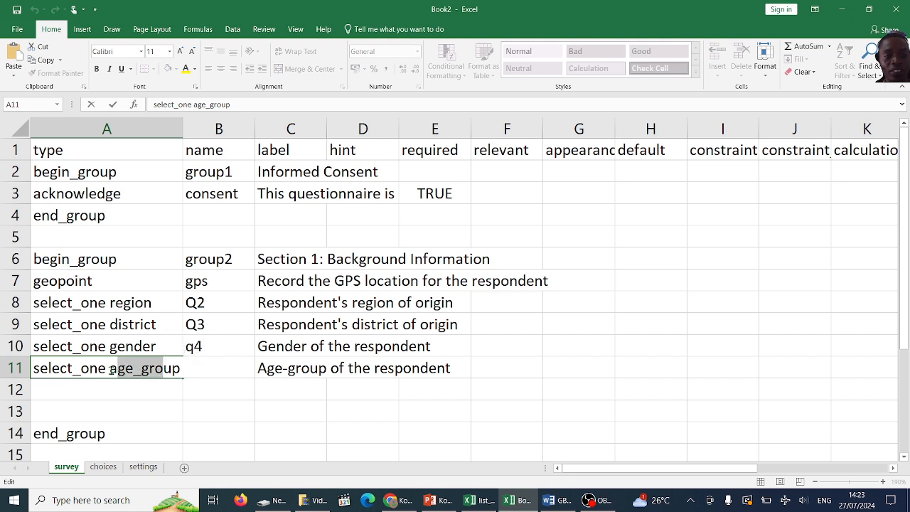
left_click_drag(110, 369, 178, 369)
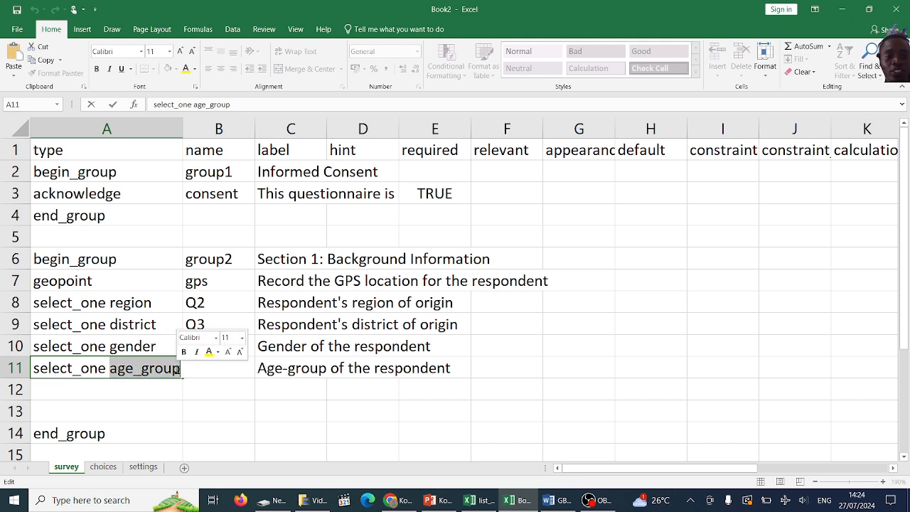
left_click(226, 410)
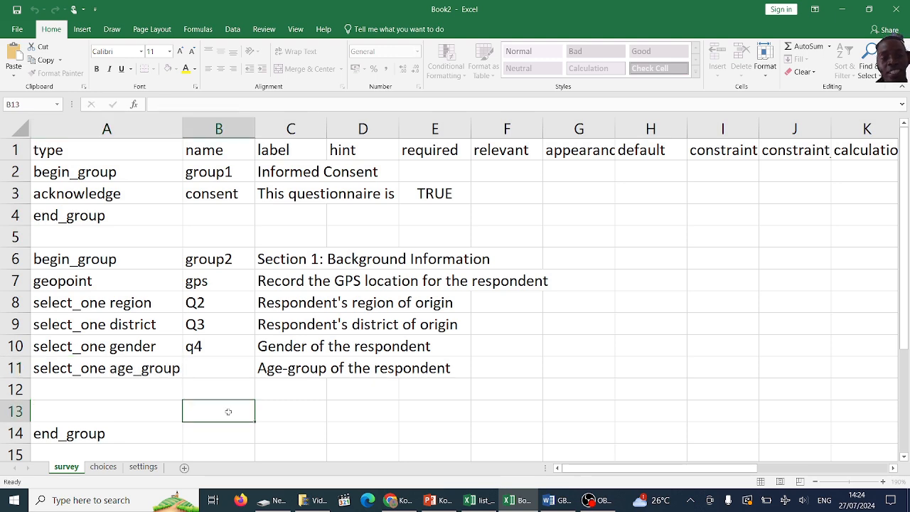
left_click(211, 368)
type("q5")
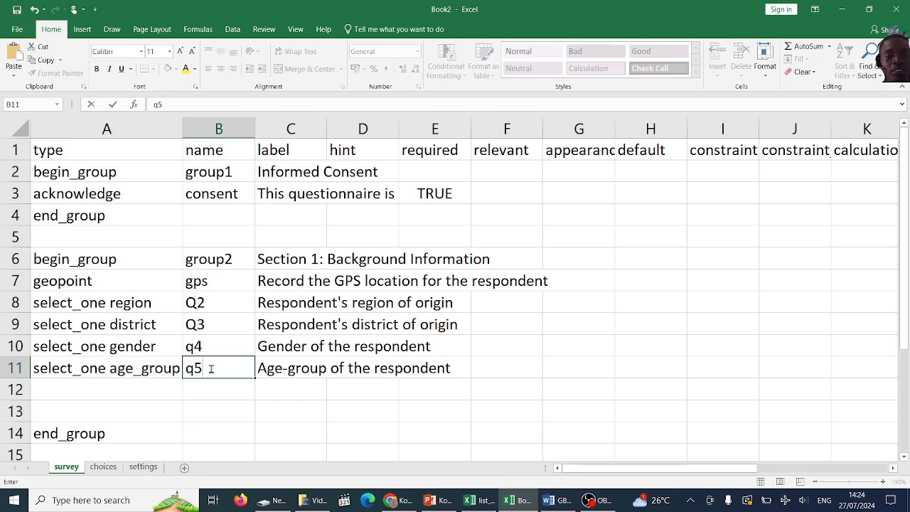
left_click(270, 376)
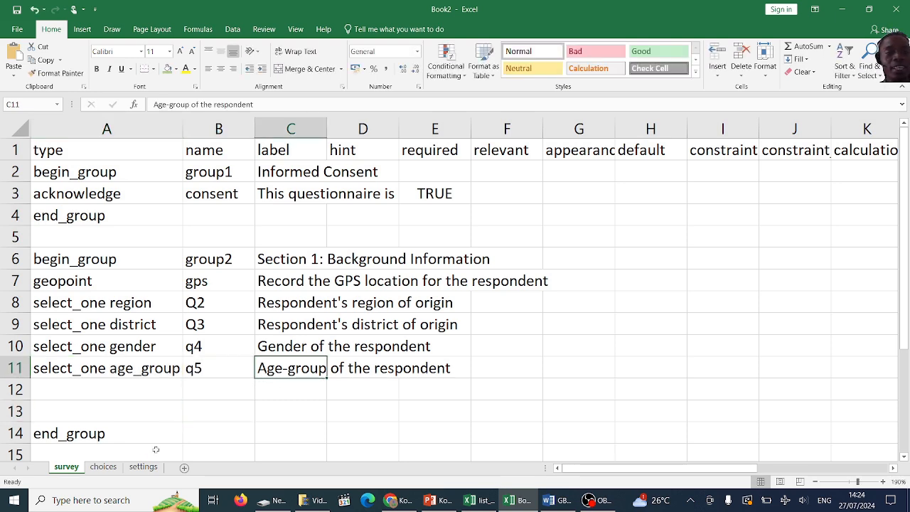
Step: Enter the list name age_group in A148 of the choices sheet, one blank row below the gender list
left_click(103, 467)
left_click(53, 347)
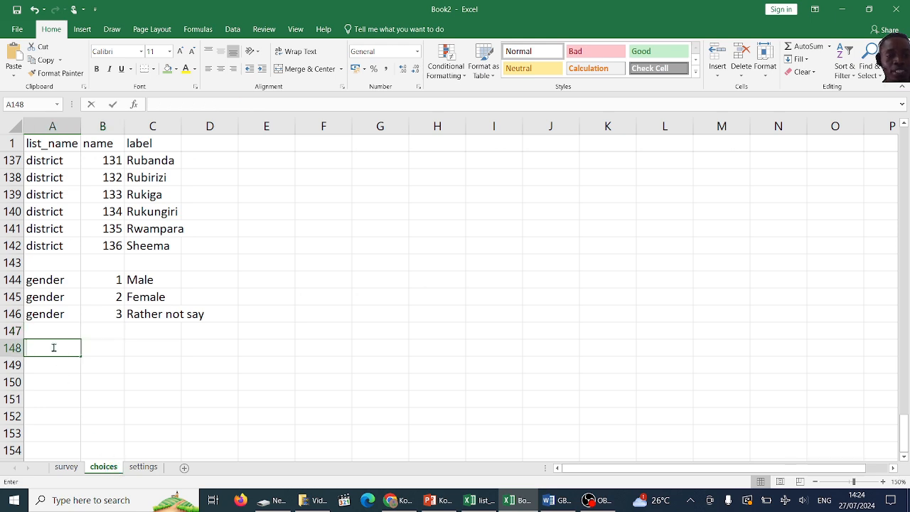
type("age_group")
left_click(96, 370)
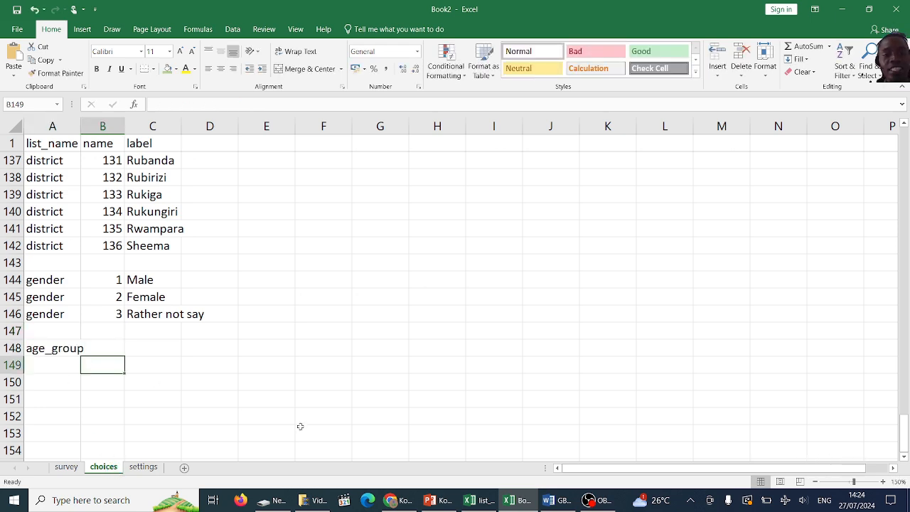
Step: Copy the four Q4 age-group answers from the Word questionnaire, toggle their numbering off and back on, and return to Book2's choices sheet
left_click(554, 500)
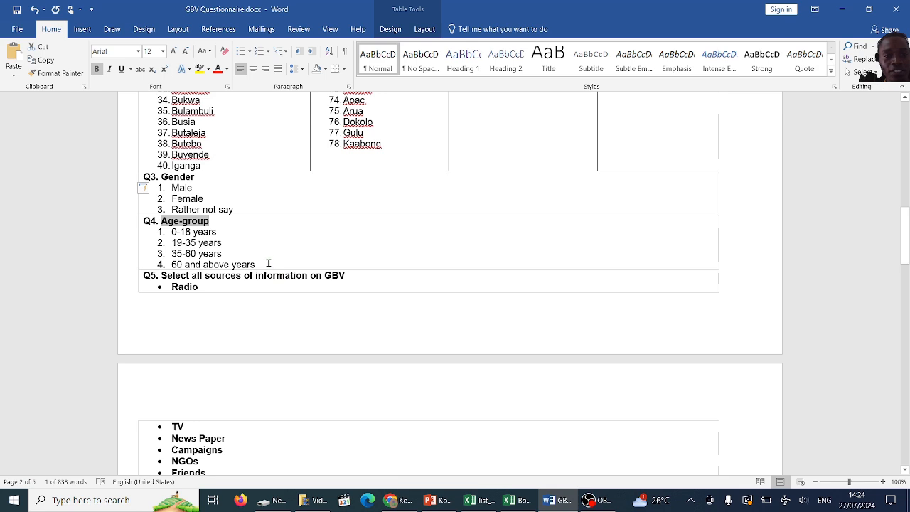
left_click_drag(268, 263, 171, 232)
key("ctrl+c")
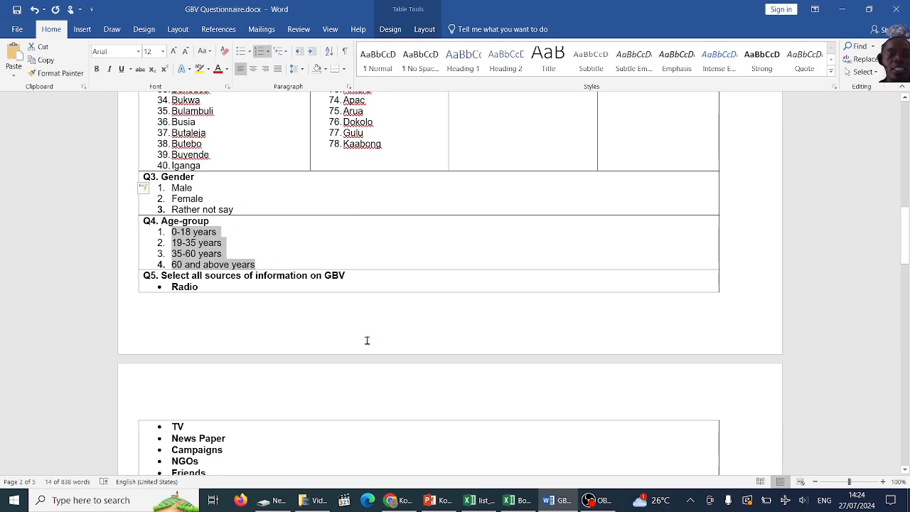
left_click(261, 53)
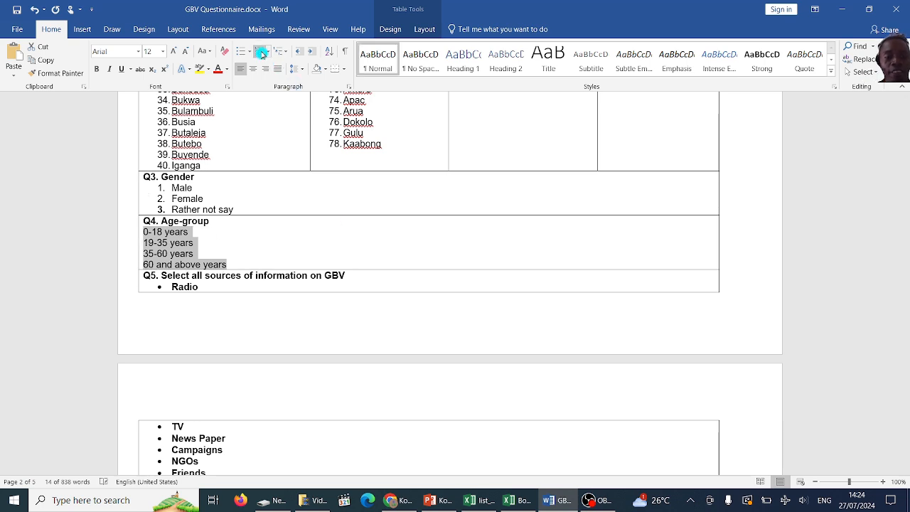
left_click(262, 54)
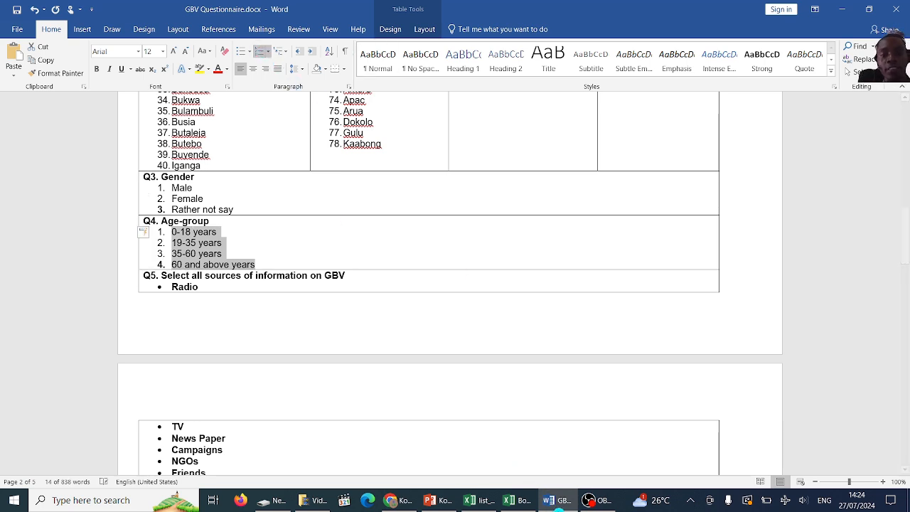
left_click(558, 507)
double_click(136, 348)
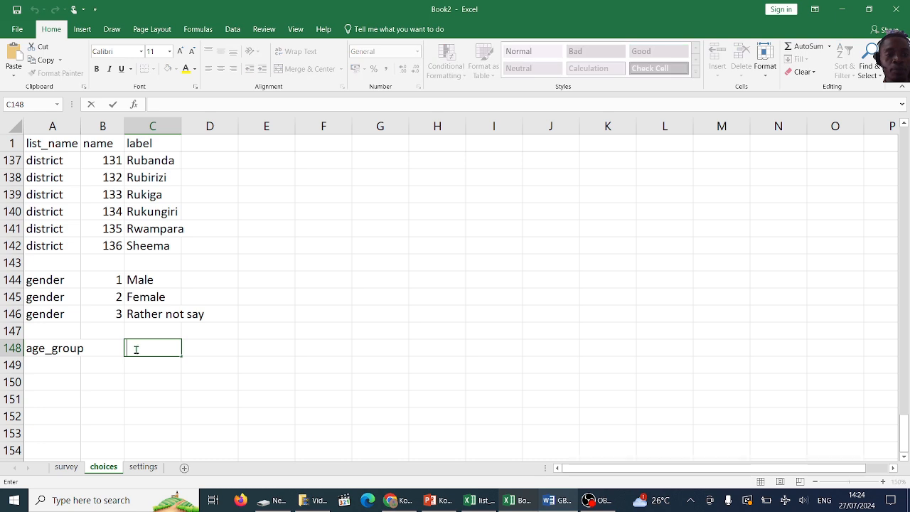
key("ctrl+v")
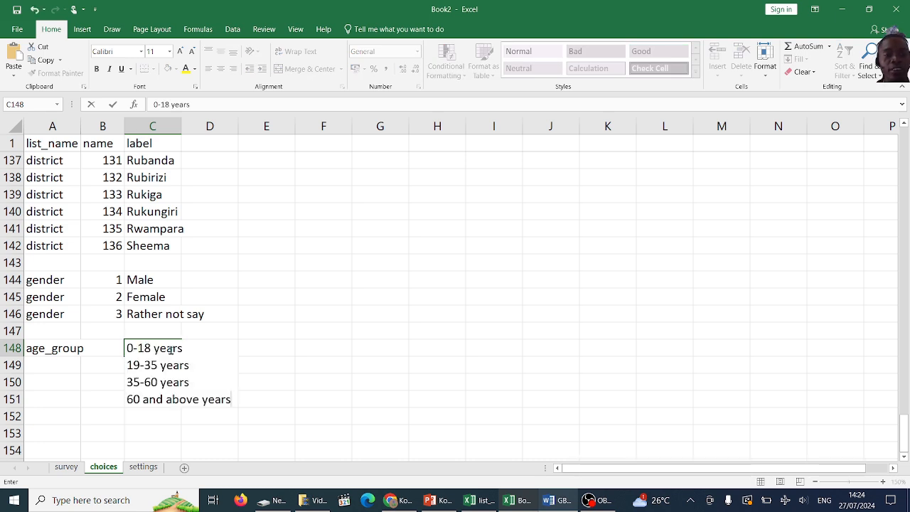
left_click(270, 349)
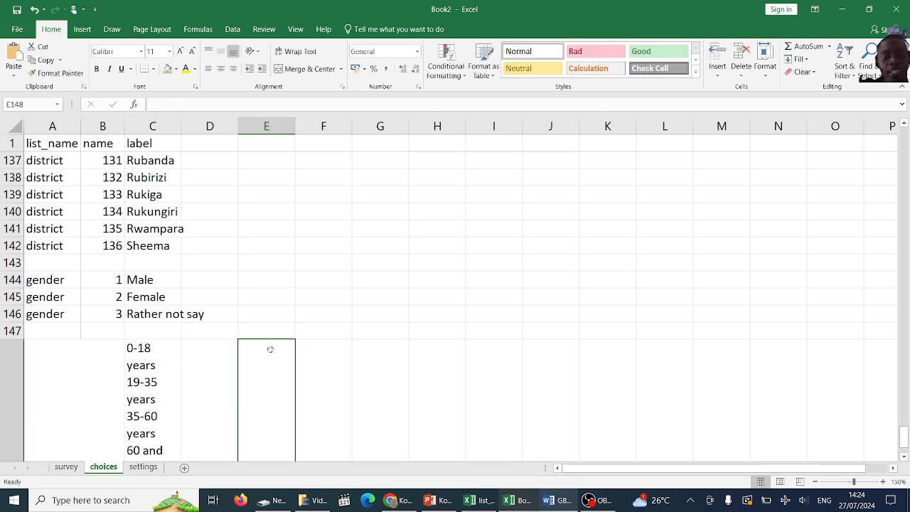
key("ctrl+z")
Step: Paste the four copied age-group answers as unformatted labels into C148:C151, matching destination formatting
right_click(147, 347)
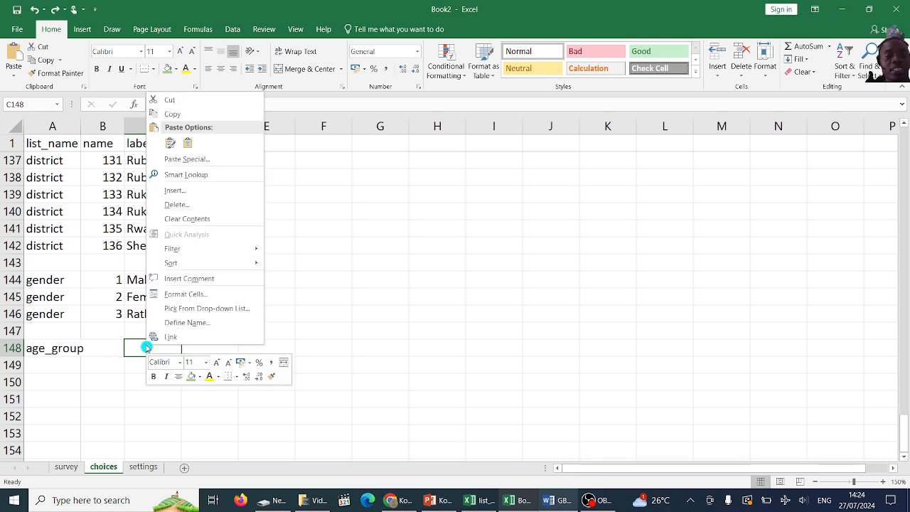
left_click(188, 143)
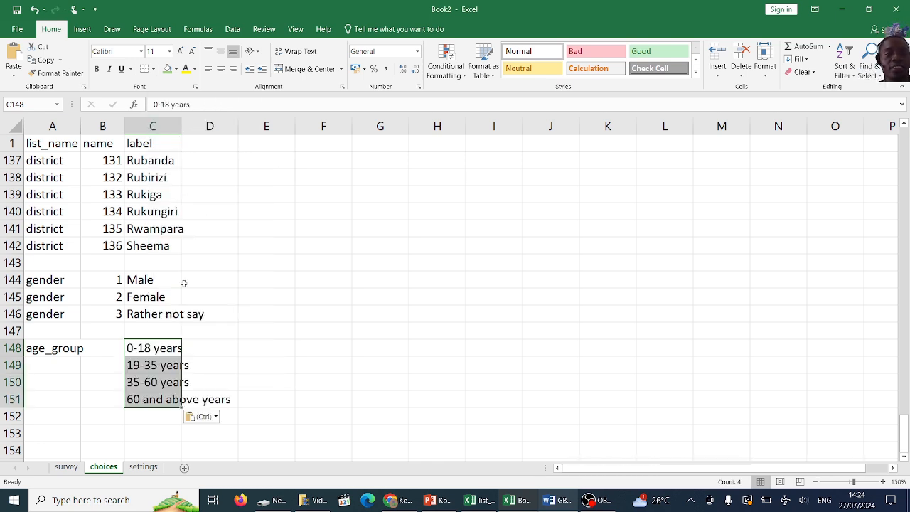
left_click(150, 365)
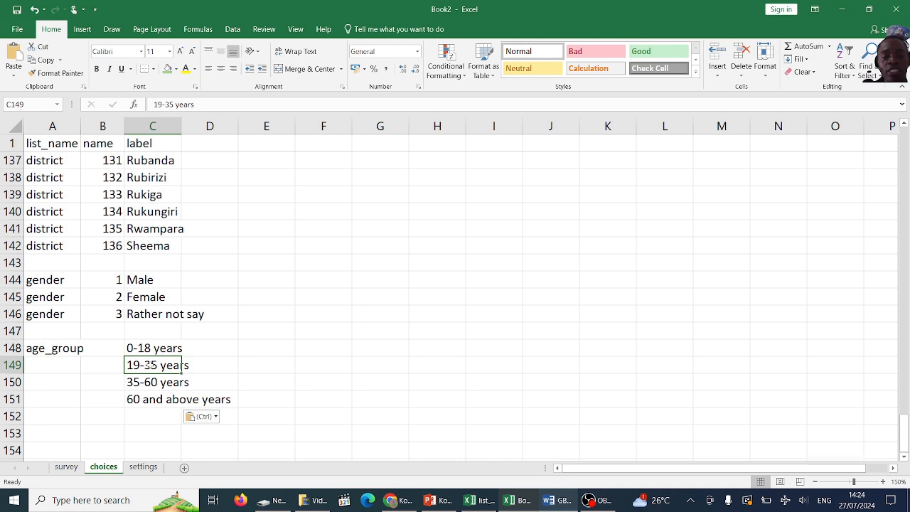
Step: Fill the age_group list name down from A148 to A151 and widen column A to fit it
left_click(63, 363)
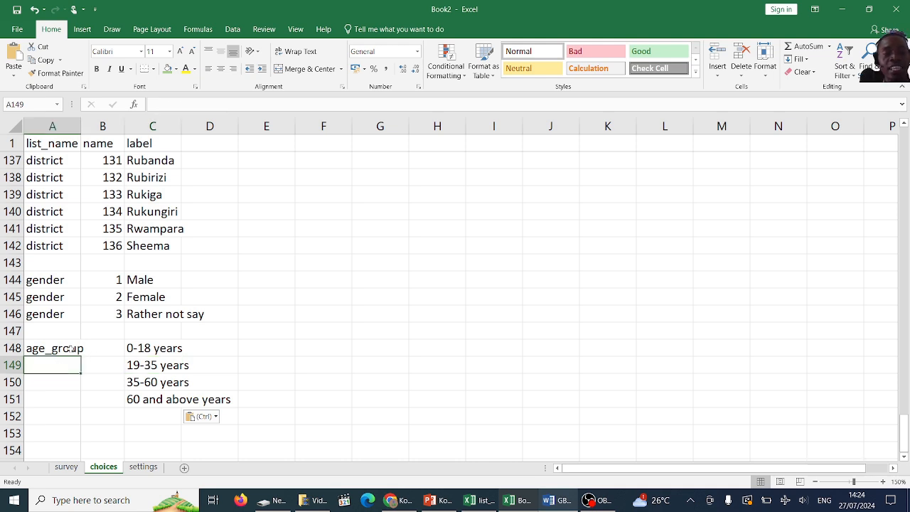
left_click(68, 348)
left_click_drag(81, 356, 77, 404)
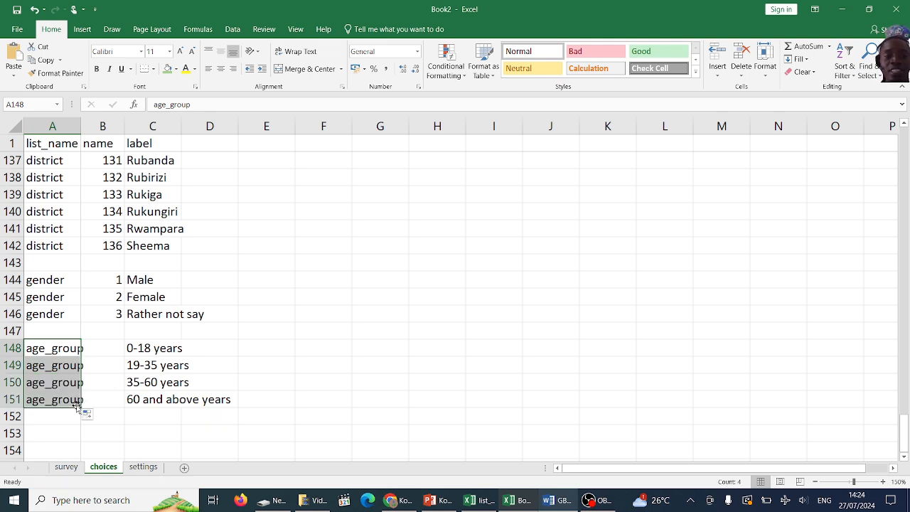
left_click_drag(81, 126, 91, 126)
Step: Enter the choice names 1, 2, 3 and 4 in B148:B151 for the four age-group labels
left_click(128, 346)
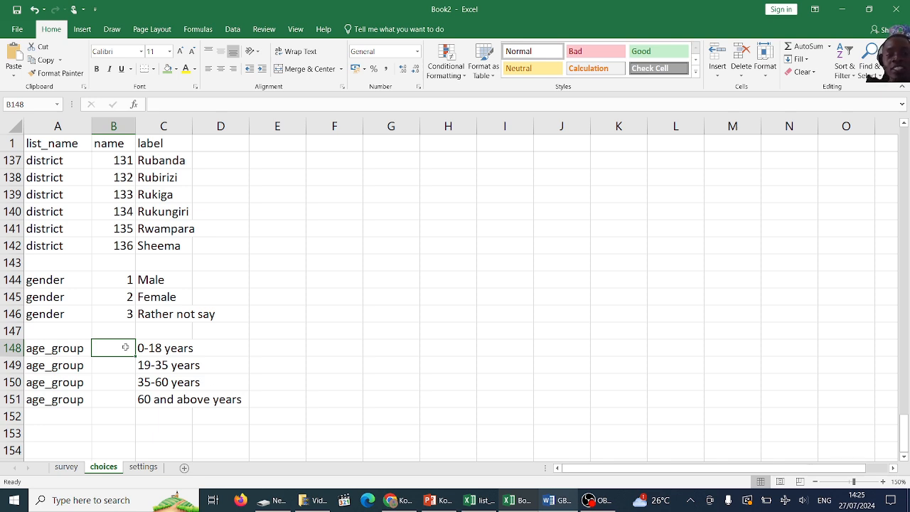
type("1")
key("Return")
type("2")
key("Return")
type("3")
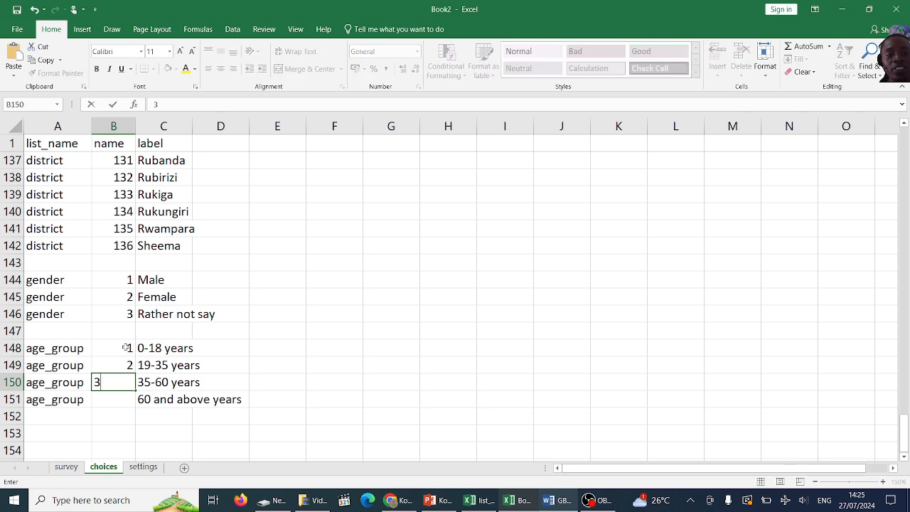
key("Return")
type("4")
key("Return")
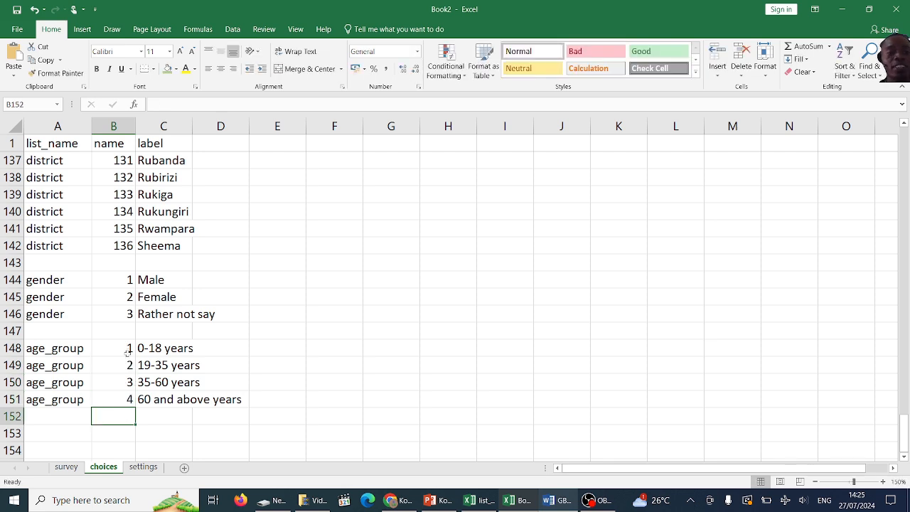
Step: Return Book2 to the survey sheet, and in the Word questionnaire add an empty list item below "60 and above years" in Q4
left_click(68, 467)
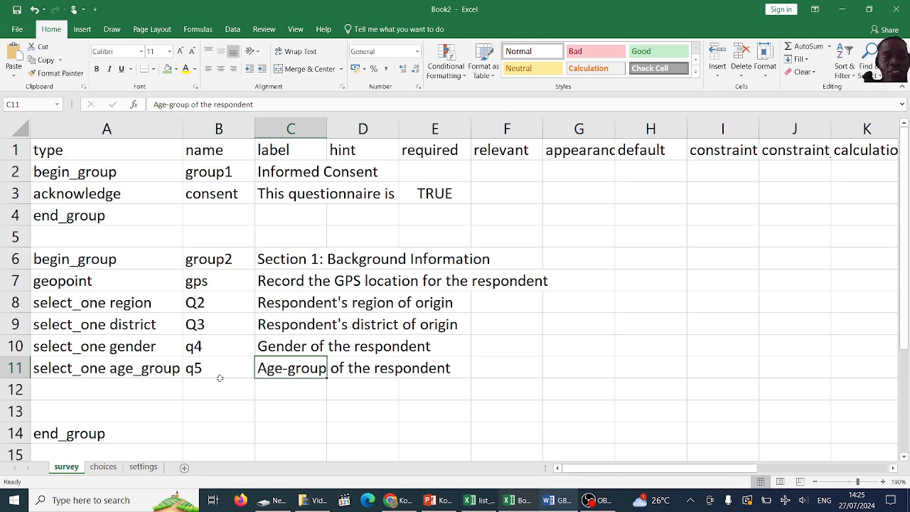
left_click(567, 498)
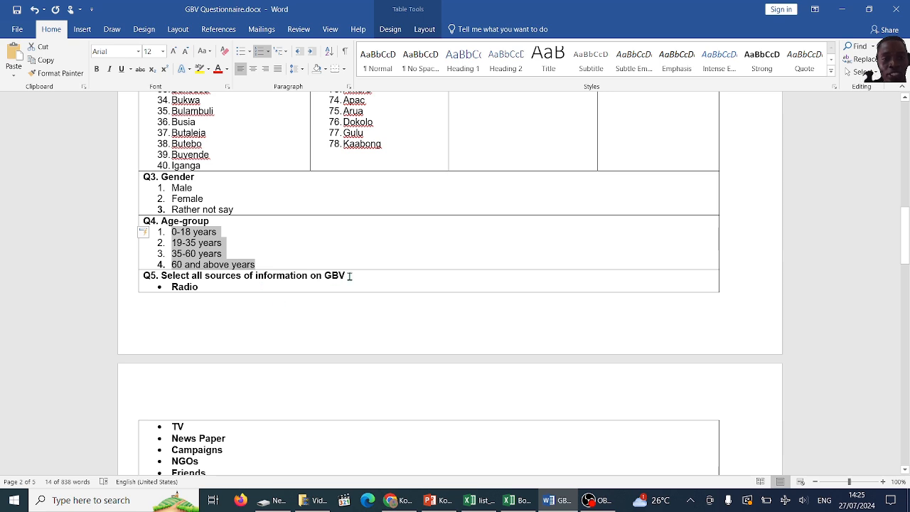
left_click_drag(349, 276, 254, 262)
left_click(241, 276)
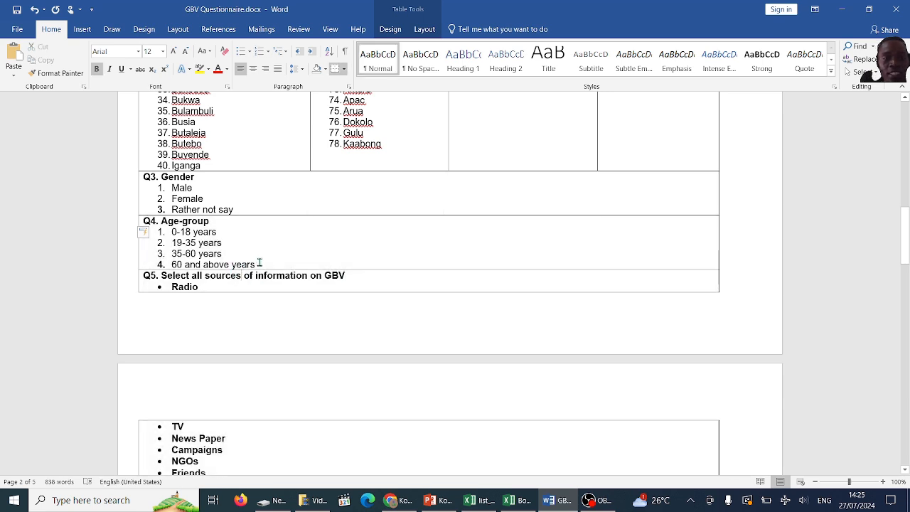
left_click(259, 264)
key("Return")
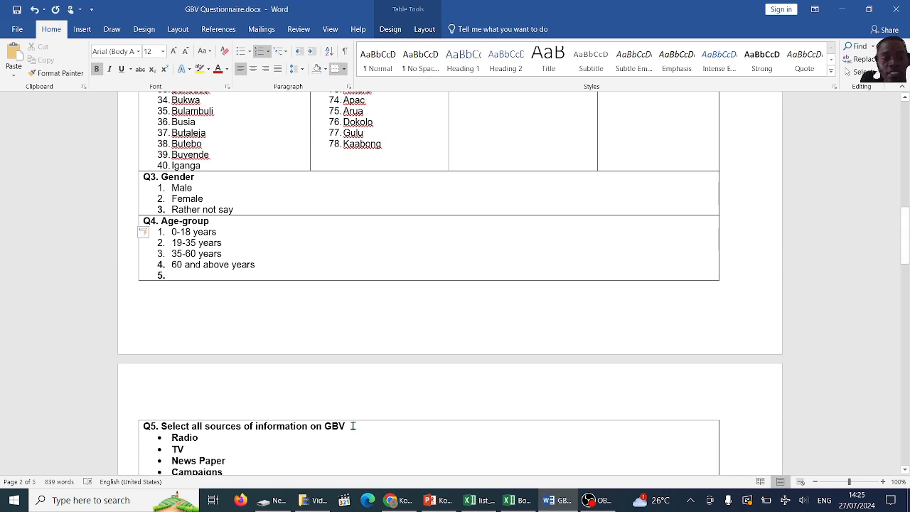
Step: Add question q6 in survey row 12, with "Select all sources of information on GBV" copied from Word's Q5 as its label
left_click_drag(352, 426, 174, 427)
key("ctrl+c")
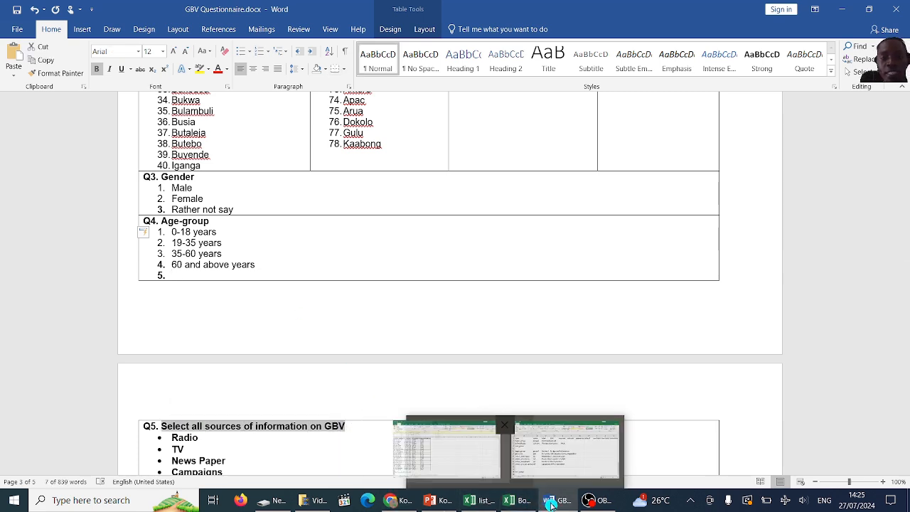
left_click(566, 449)
left_click(220, 391)
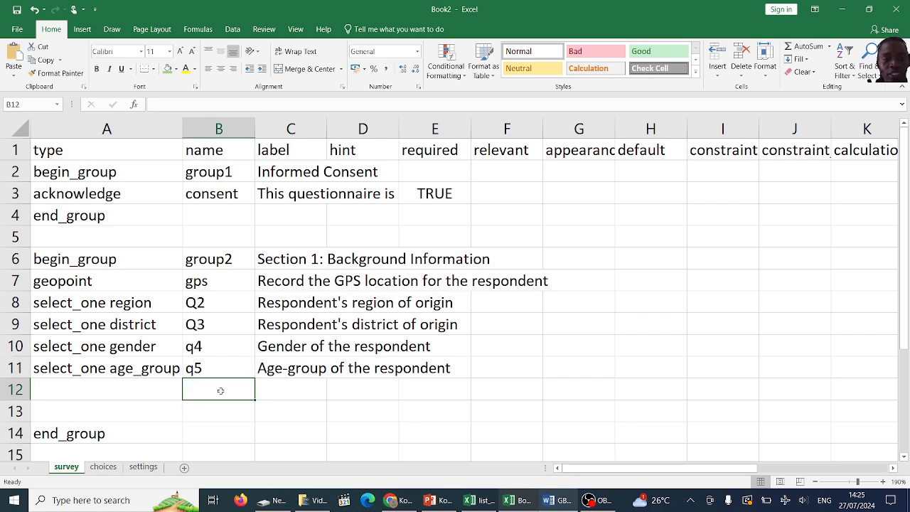
type("q6")
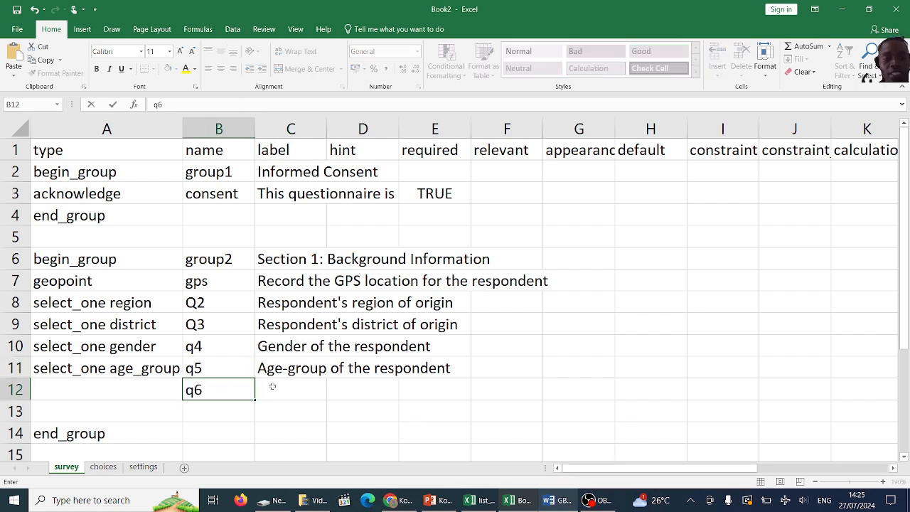
left_click(272, 387)
key("ctrl+v")
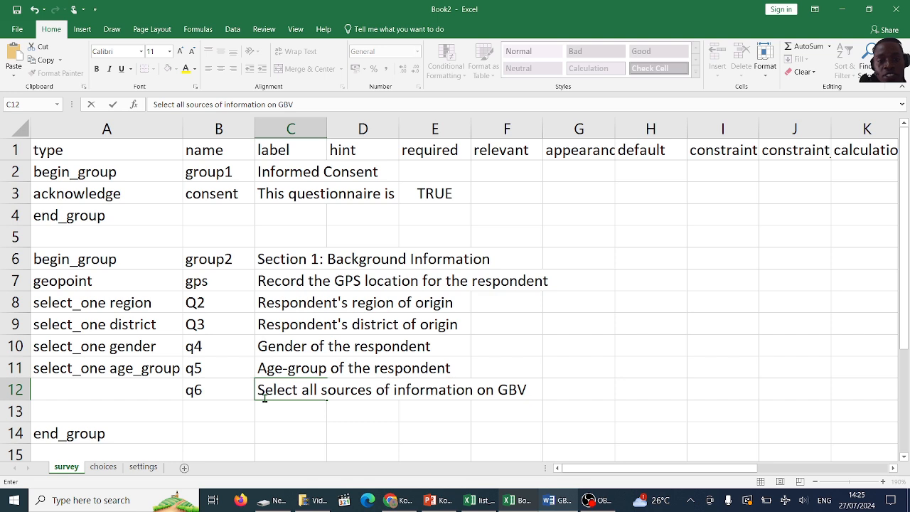
left_click(273, 409)
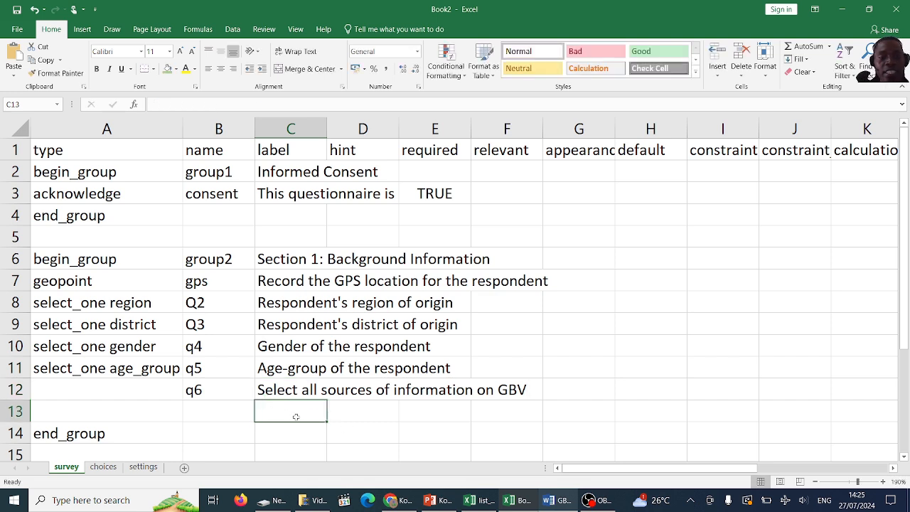
Step: Set the type of question q6 in A12 to select_multiple sources
left_click(141, 389)
type("sele")
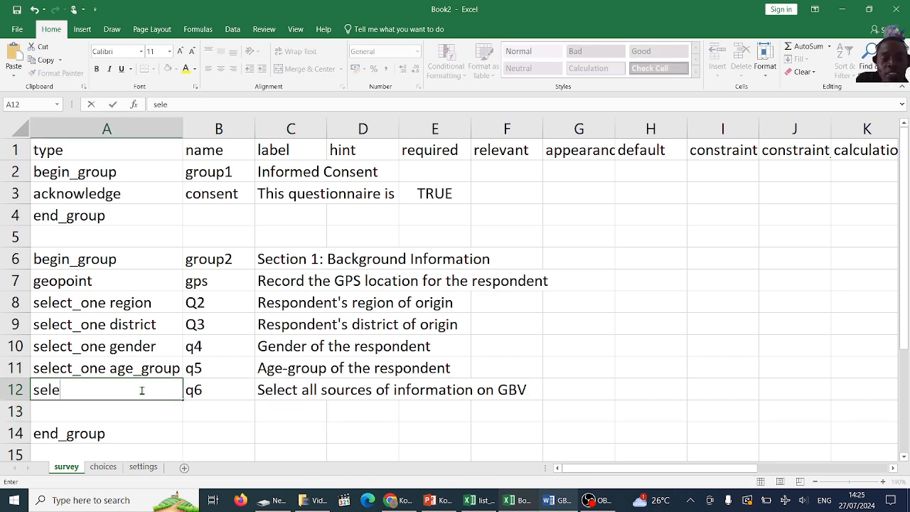
type("ct_multiple")
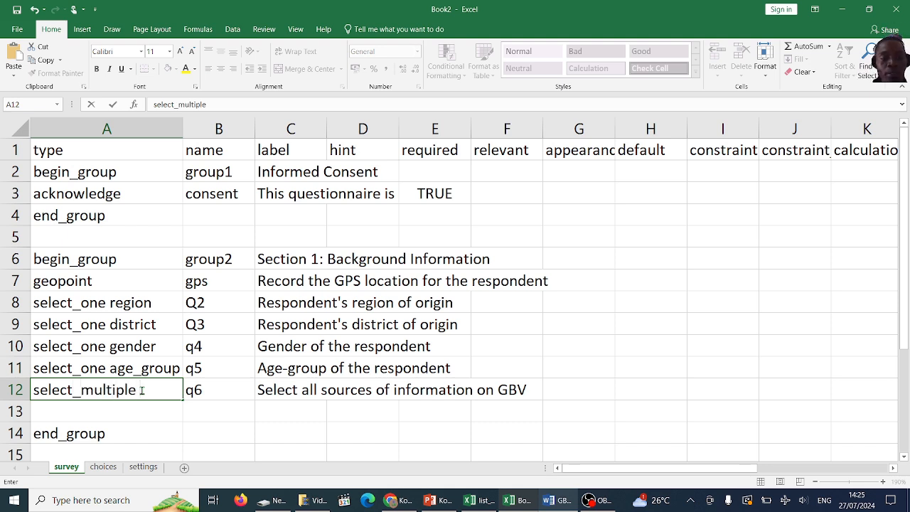
type(" sources")
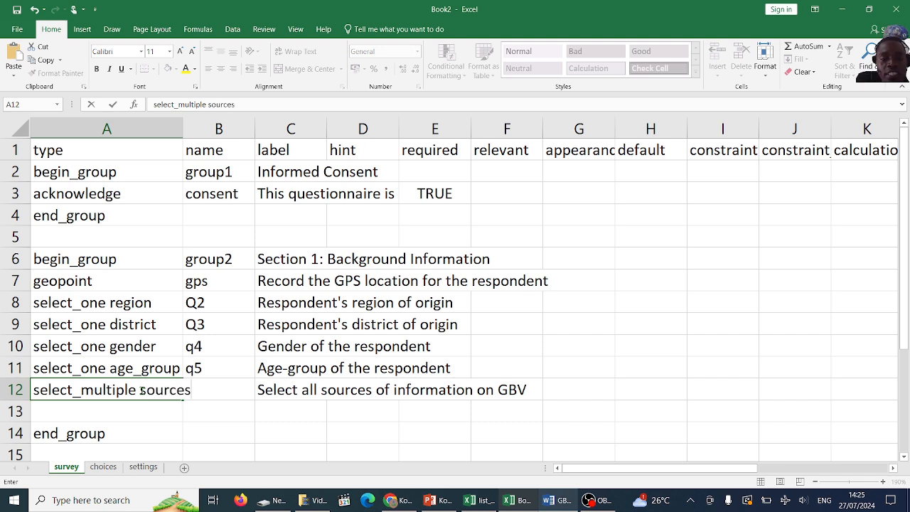
double_click(155, 392)
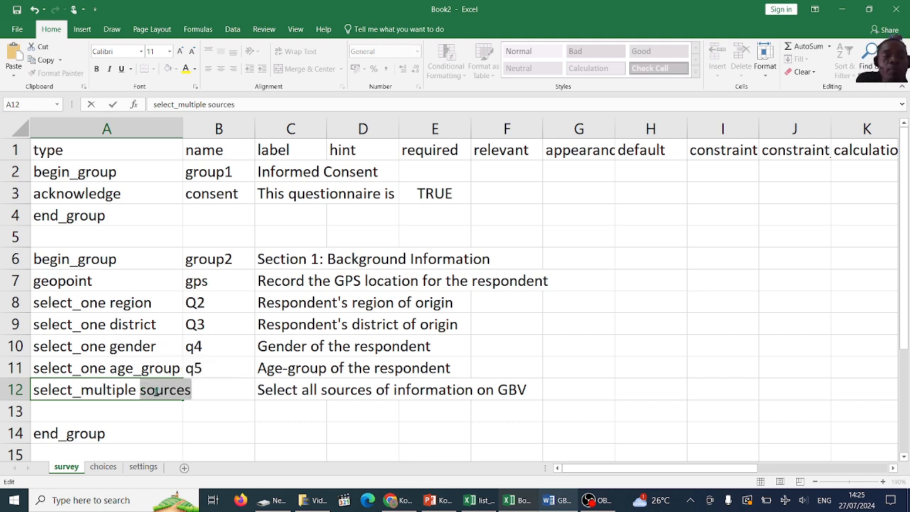
left_click(213, 411)
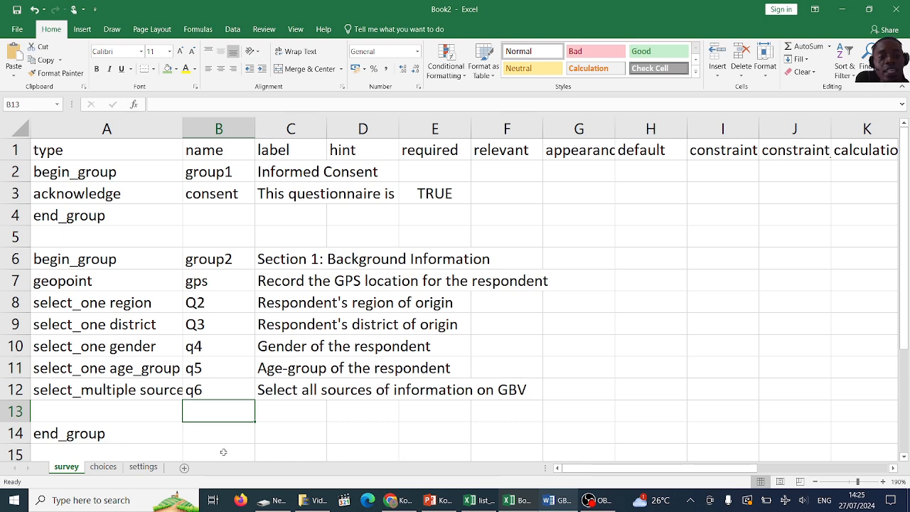
Step: Start a new choice list on the choices sheet by entering the list name sources in A153
left_click(103, 467)
left_click(57, 433)
type("sources")
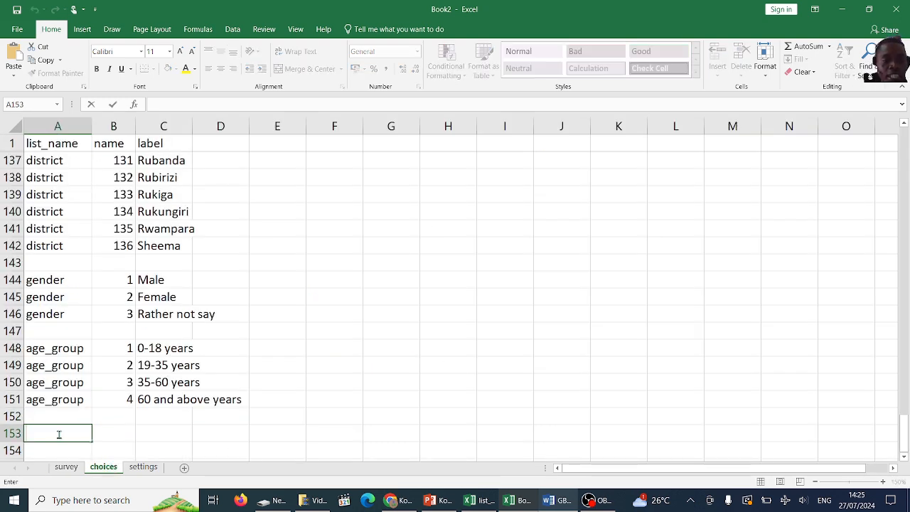
Step: Copy the Q5 answers from Radio to Others Specify in the Word questionnaire
left_click(148, 426)
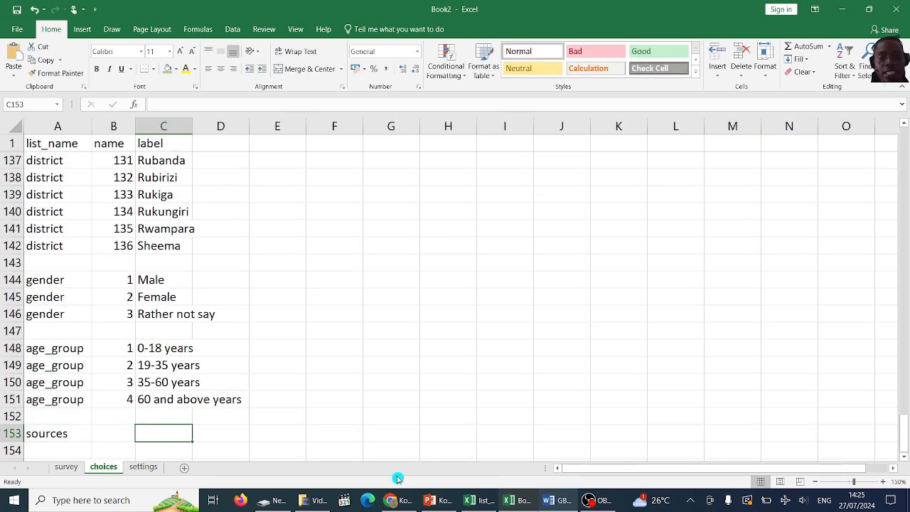
left_click(520, 500)
left_click(520, 499)
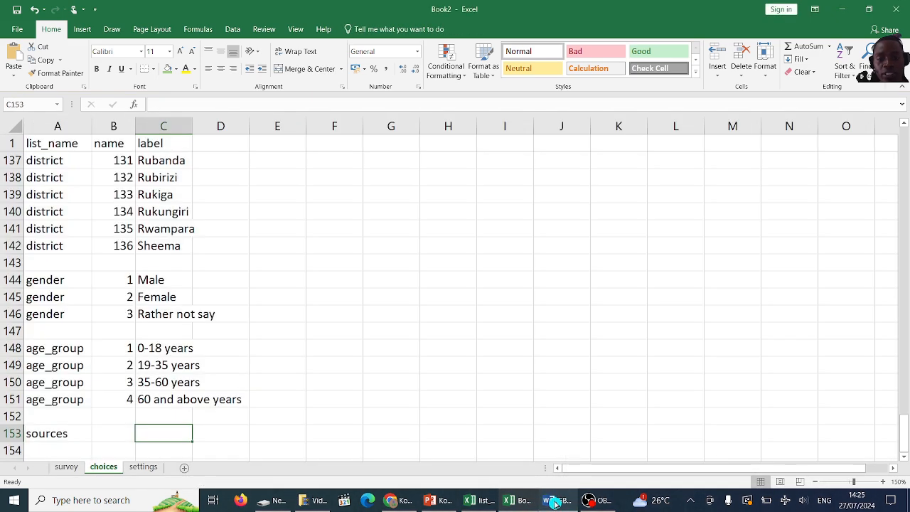
left_click(556, 500)
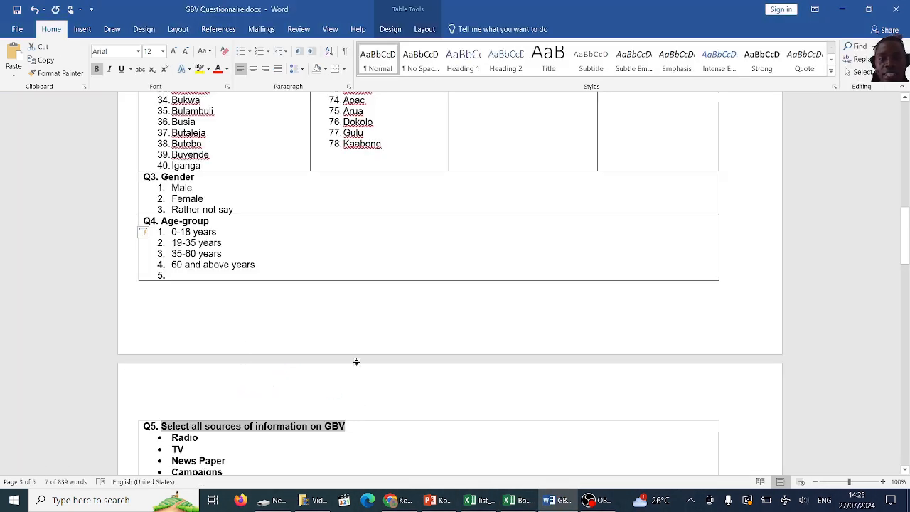
scroll(356, 361, "down", 5)
scroll(357, 361, "down", 1)
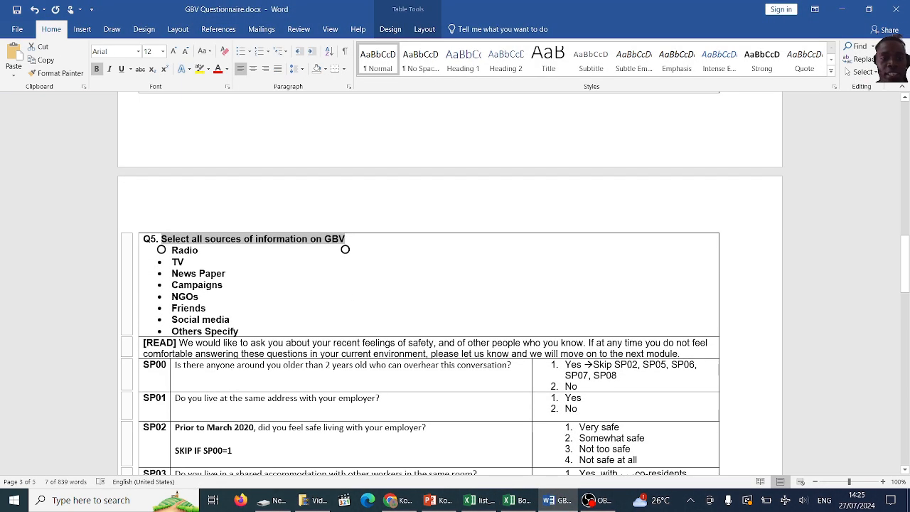
left_click_drag(239, 331, 171, 250)
key("ctrl+c")
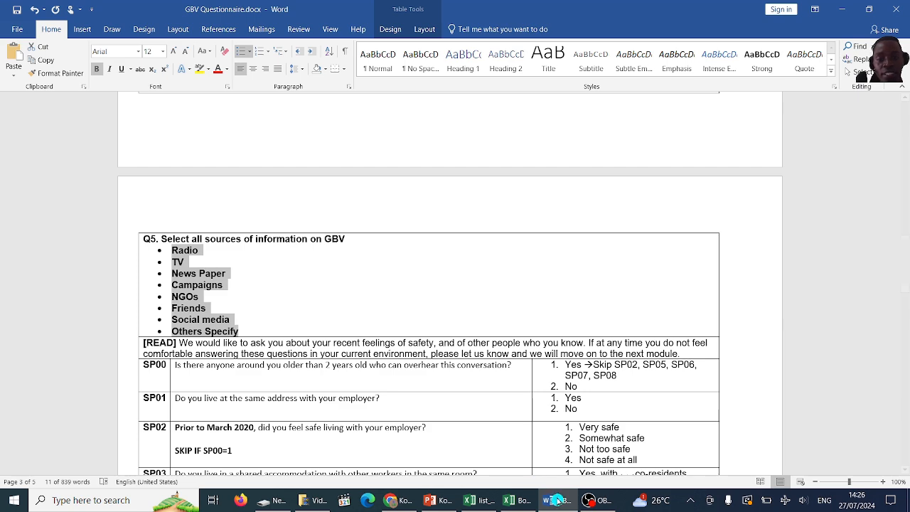
Step: Try pasting the copied bulleted answers into C153 of the choices sheet with destination formatting, and undo the paste
left_click(517, 500)
double_click(157, 430)
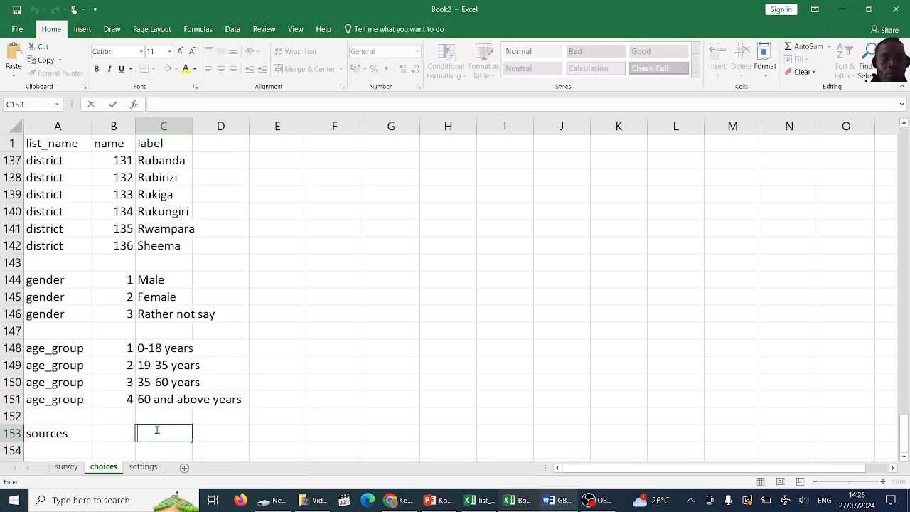
key("Escape")
right_click(167, 428)
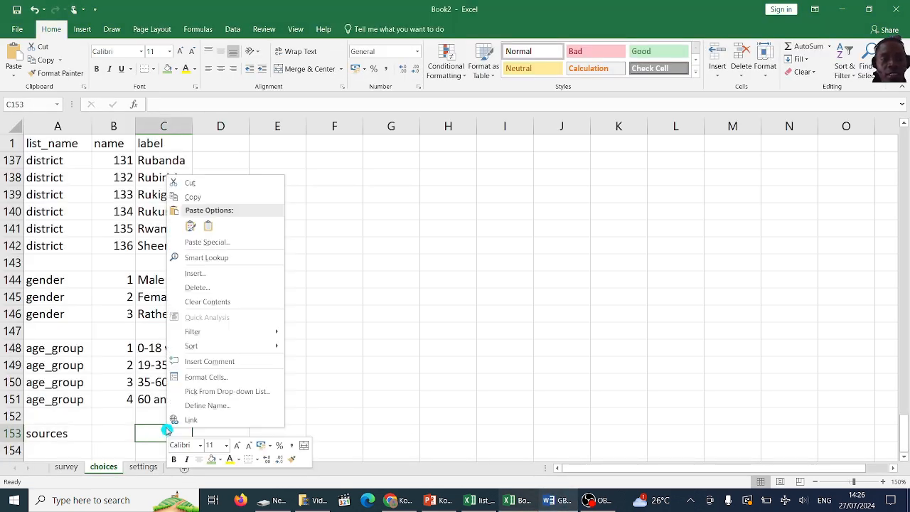
left_click(210, 225)
left_click(162, 309)
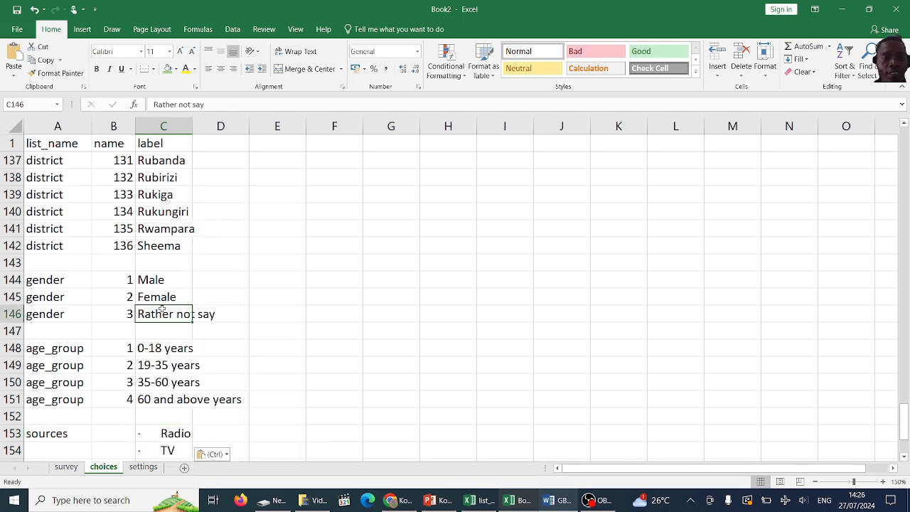
scroll(163, 313, "down", 4)
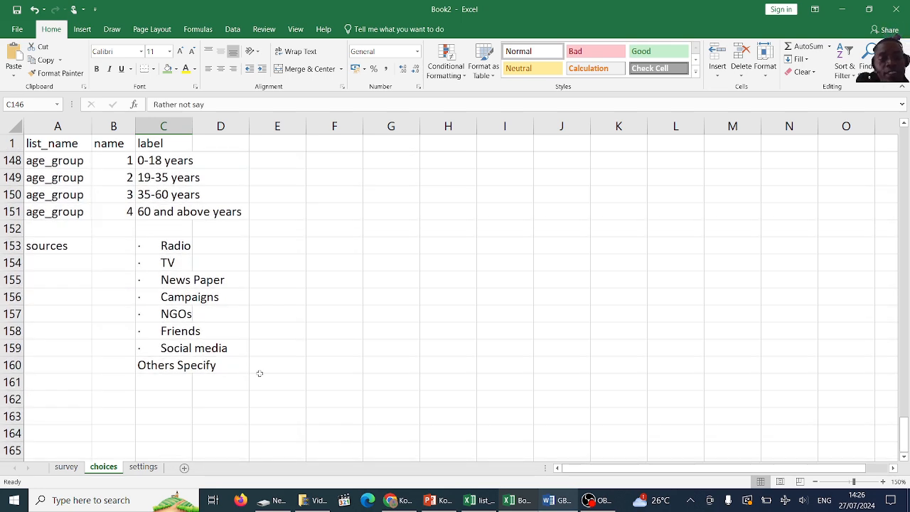
key("ctrl+z")
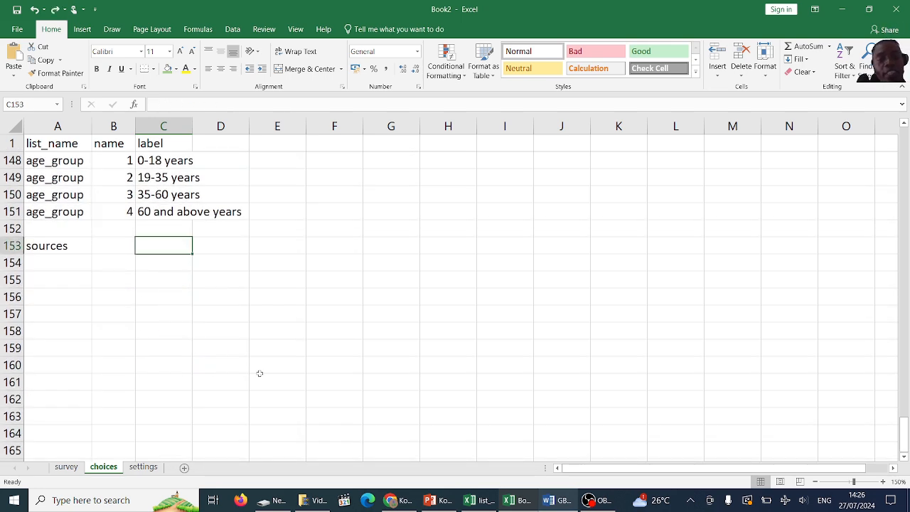
Step: Copy the Q5 answers from Word with their bullets temporarily removed, and paste them into C153:C160 of Book2 matching destination formatting
left_click(560, 503)
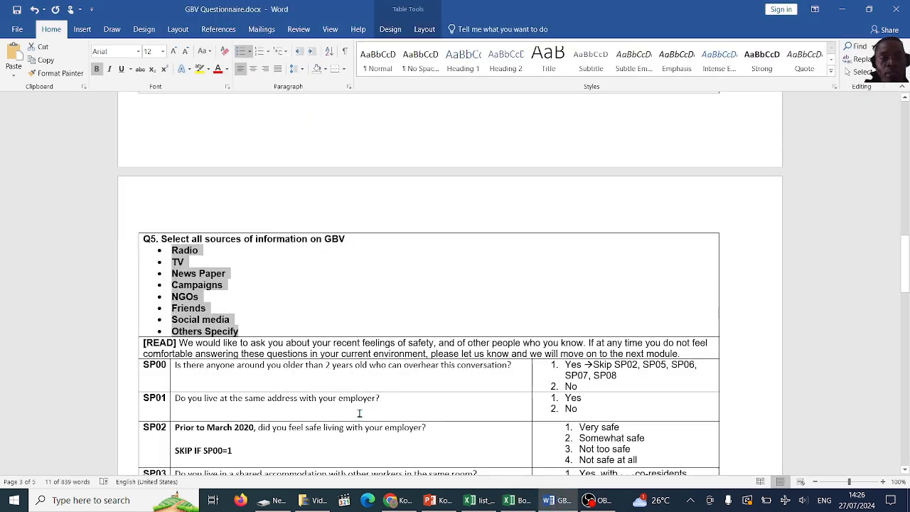
left_click(241, 51)
key("ctrl+z")
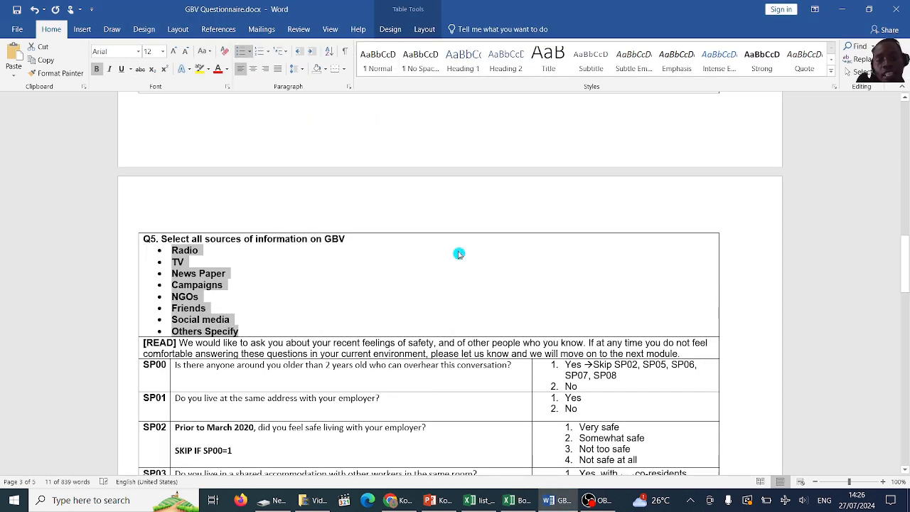
left_click(555, 503)
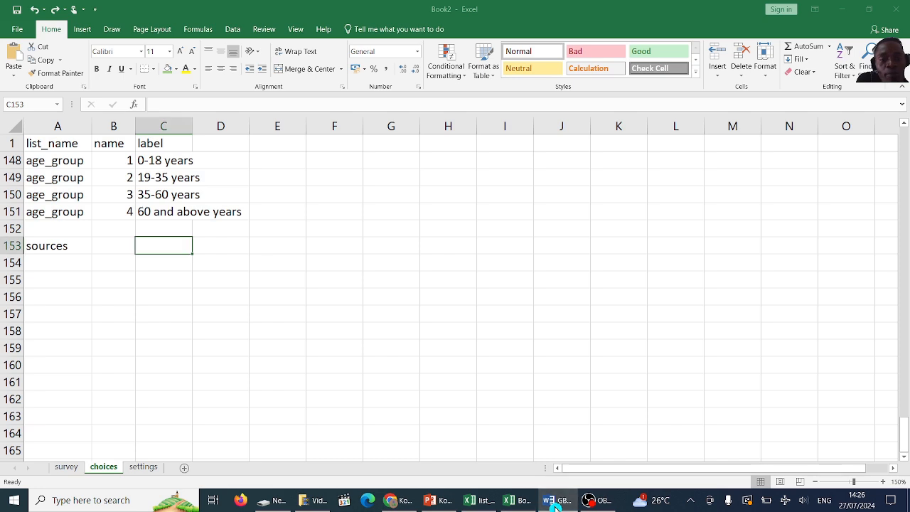
right_click(170, 246)
left_click(211, 285)
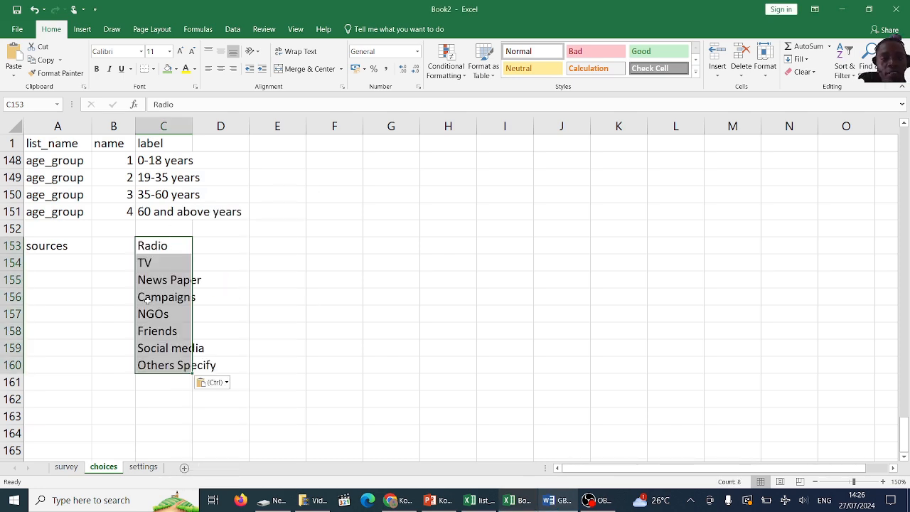
Step: Fill the sources list name down from A153 to A160
left_click(101, 288)
left_click(66, 248)
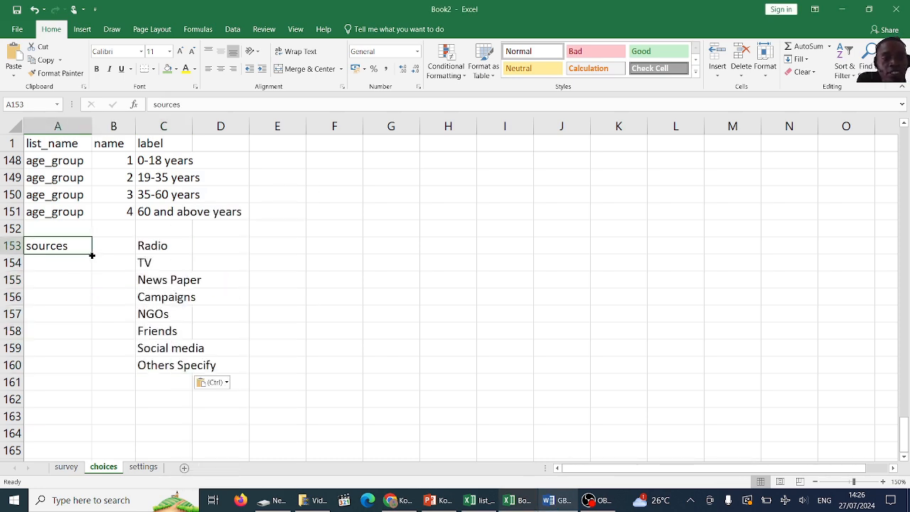
left_click_drag(91, 254, 81, 367)
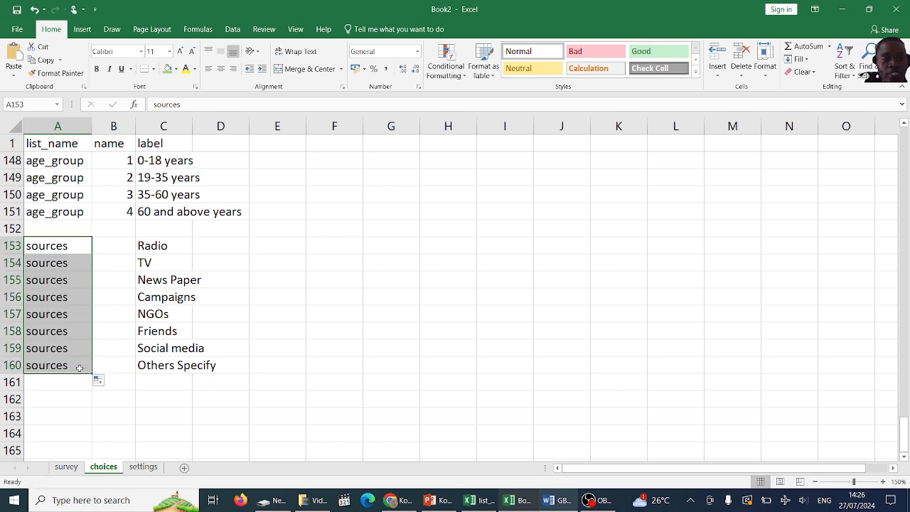
Step: Number the source choices 1 to 8 in B153:B160 and widen column C to fit the labels
left_click(110, 252)
type("1")
key("Return")
type("2")
key("Return")
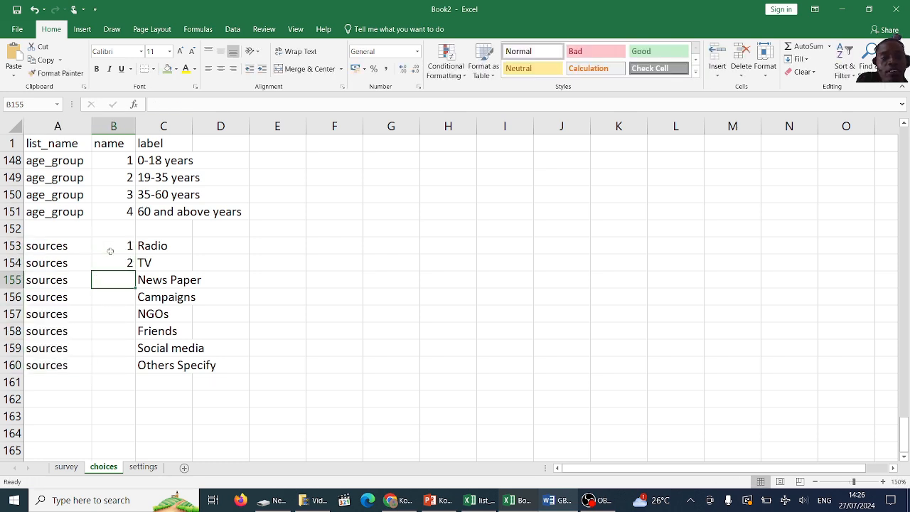
type("3")
key("Return")
type("4")
key("Return")
left_click_drag(110, 251, 117, 298)
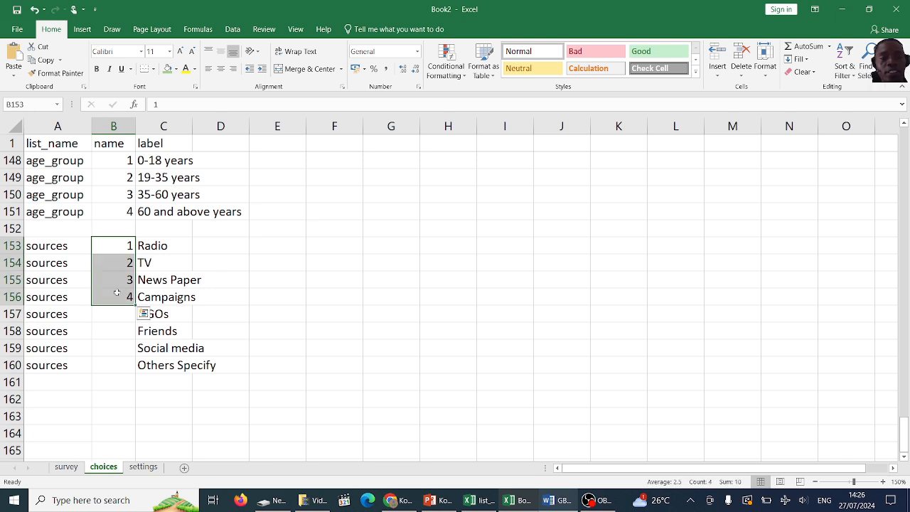
double_click(134, 305)
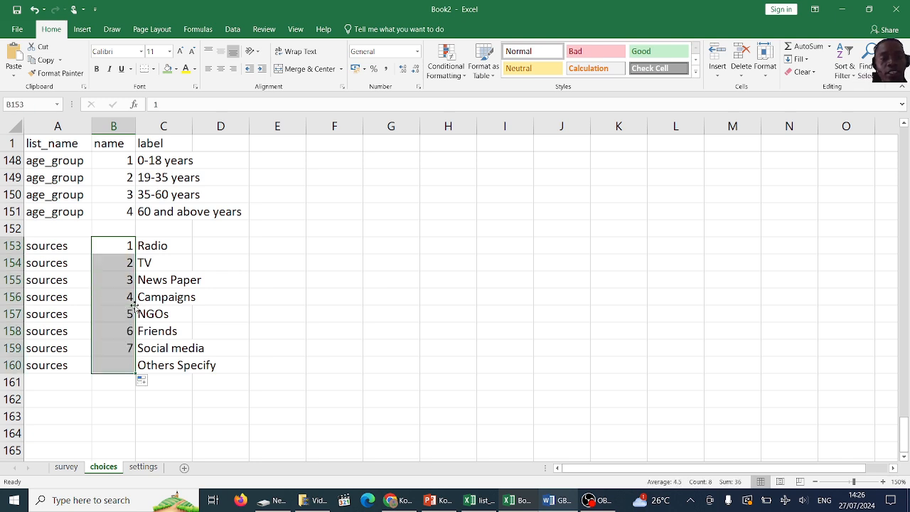
left_click(116, 364)
left_click(163, 365)
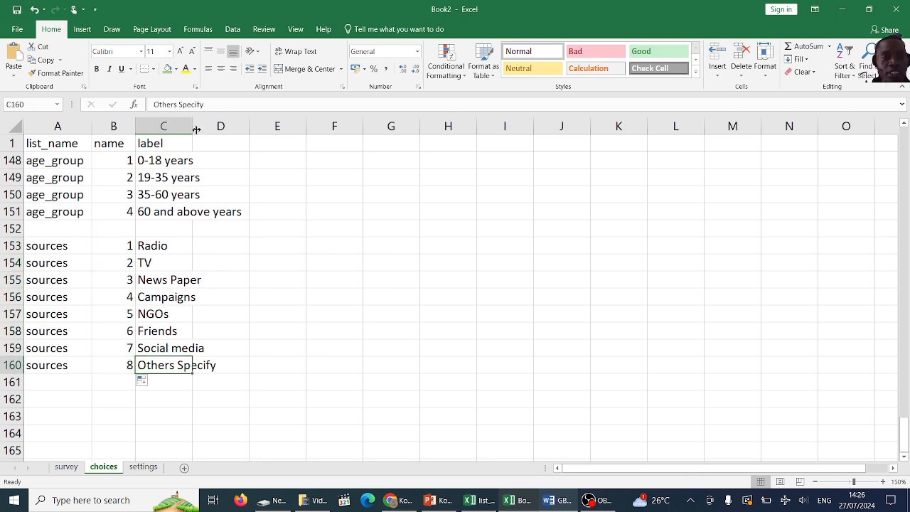
left_click_drag(193, 126, 253, 146)
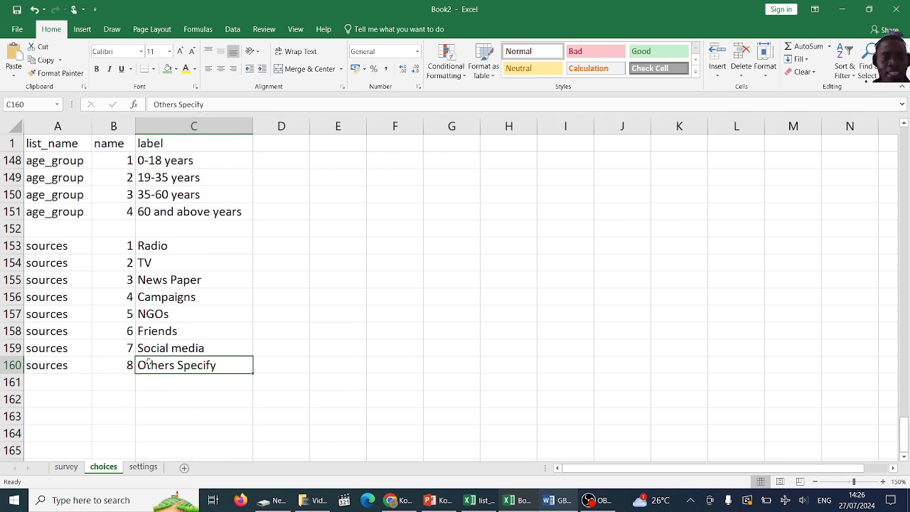
Step: Add a question of type text named other_sources in row 13 of the survey sheet
left_click(70, 467)
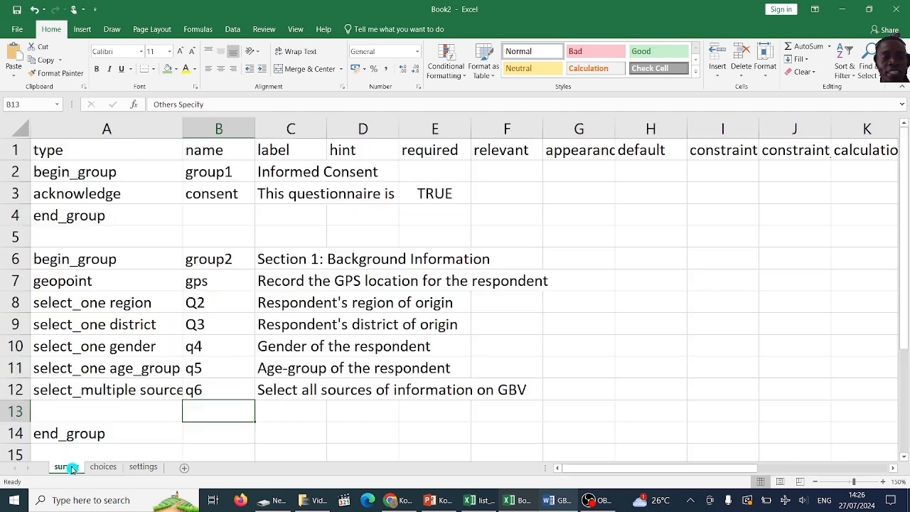
left_click(94, 411)
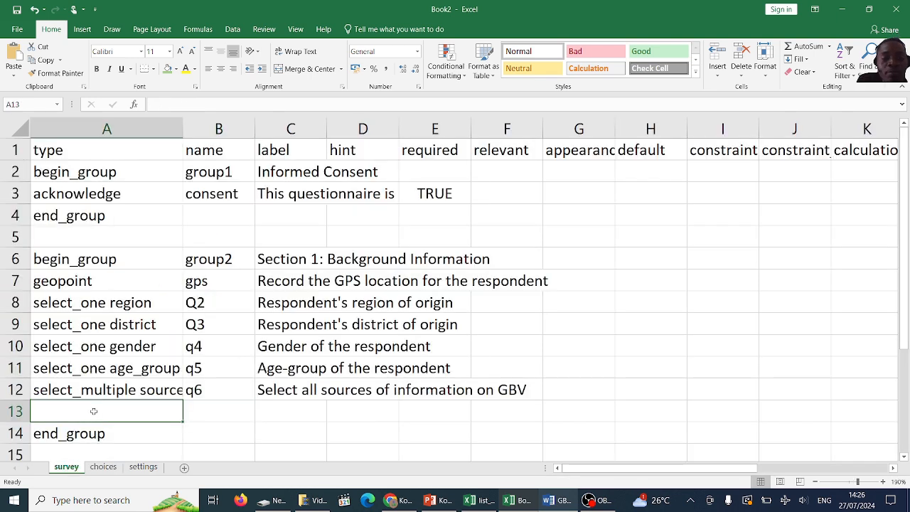
type("text")
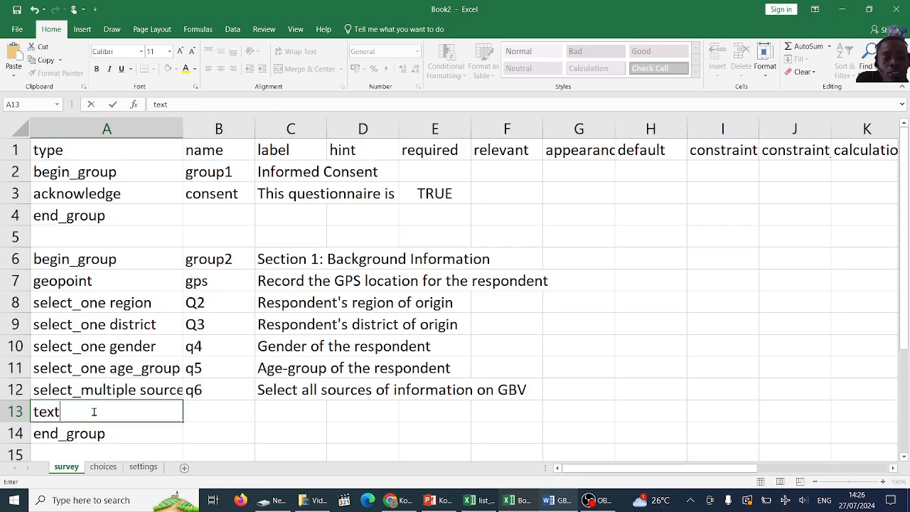
key("Tab")
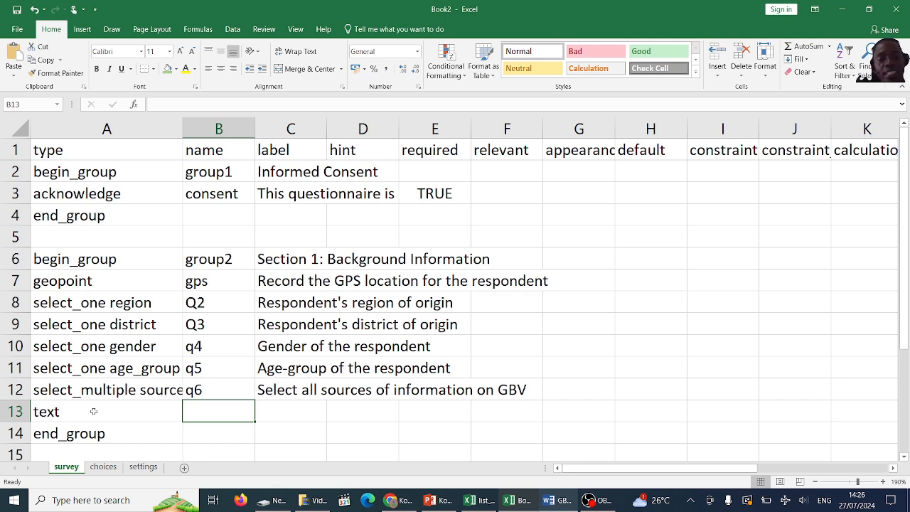
type("other")
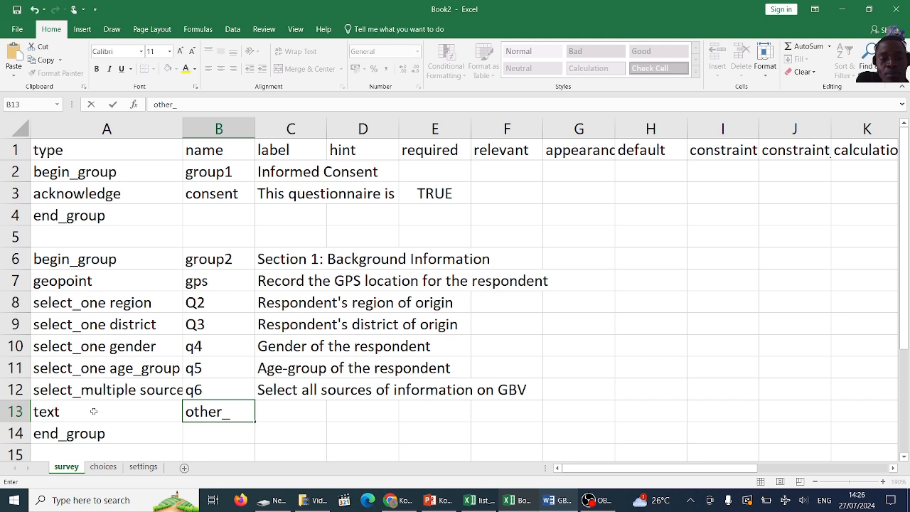
type("_sources")
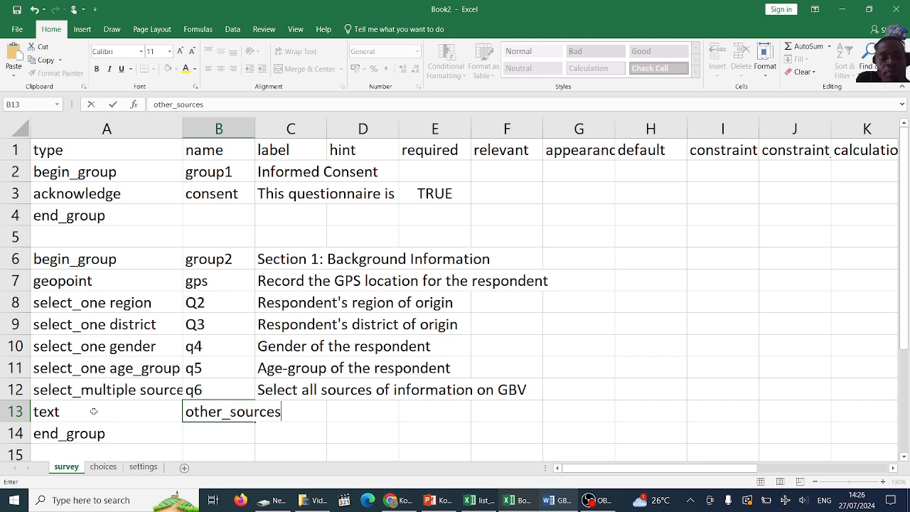
key("Return")
Step: Label the other_sources question in C13 "Specify others sources of Information on GBV"
left_click(315, 418)
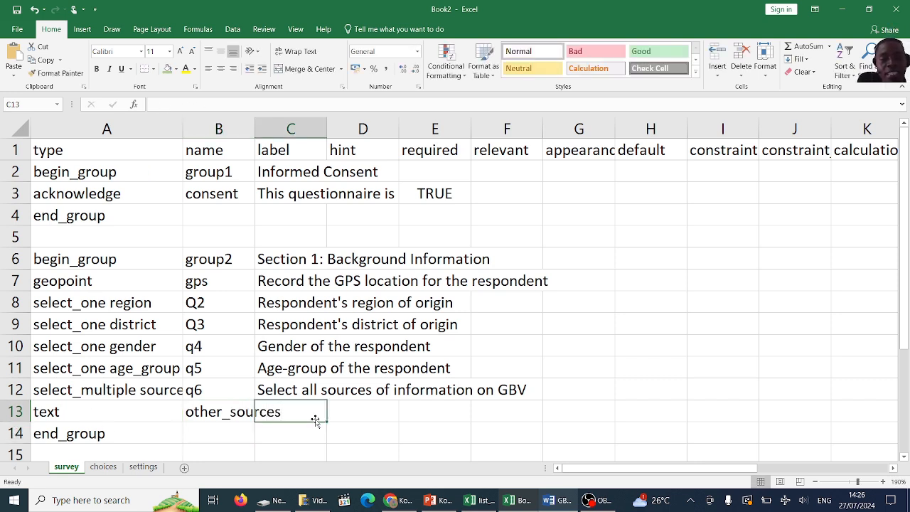
type("Spe")
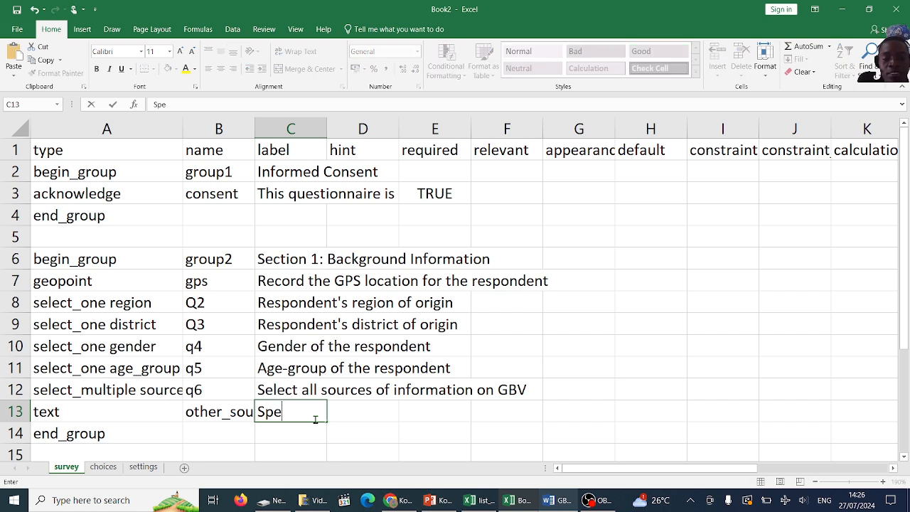
type("cify others sou")
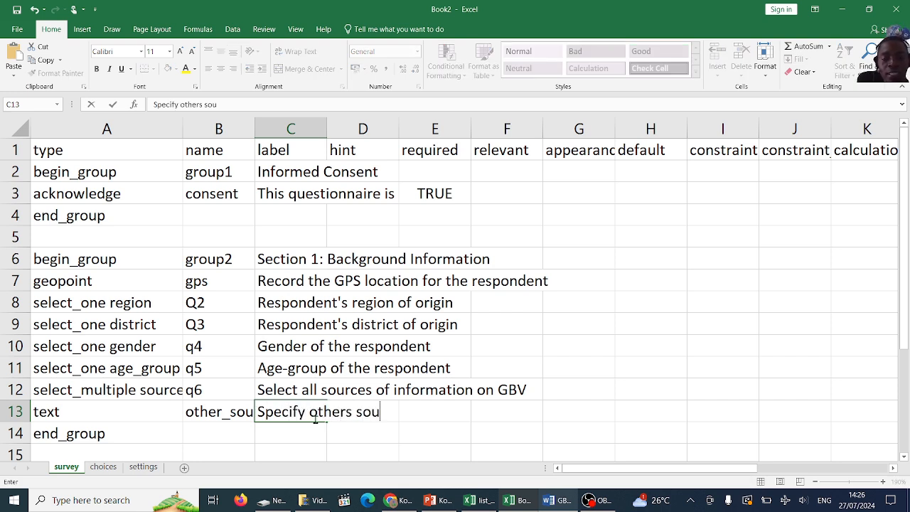
type("rces of ")
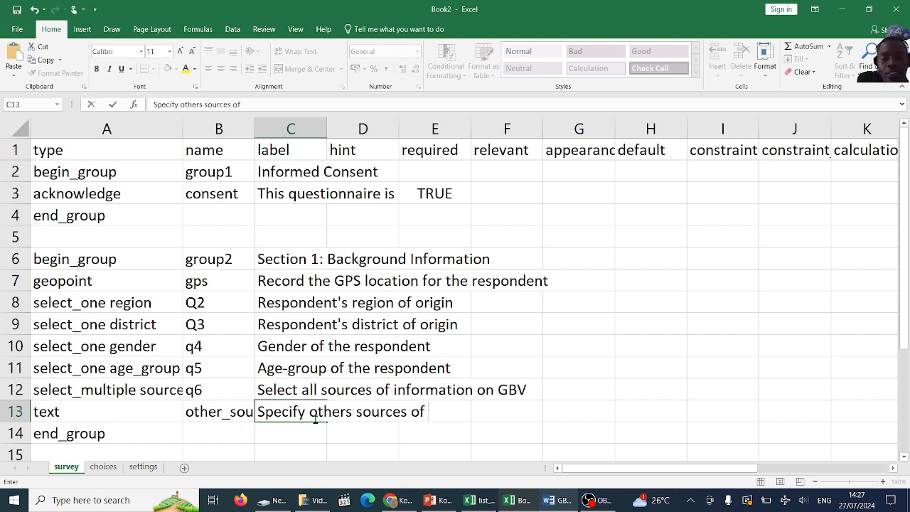
type("Informati")
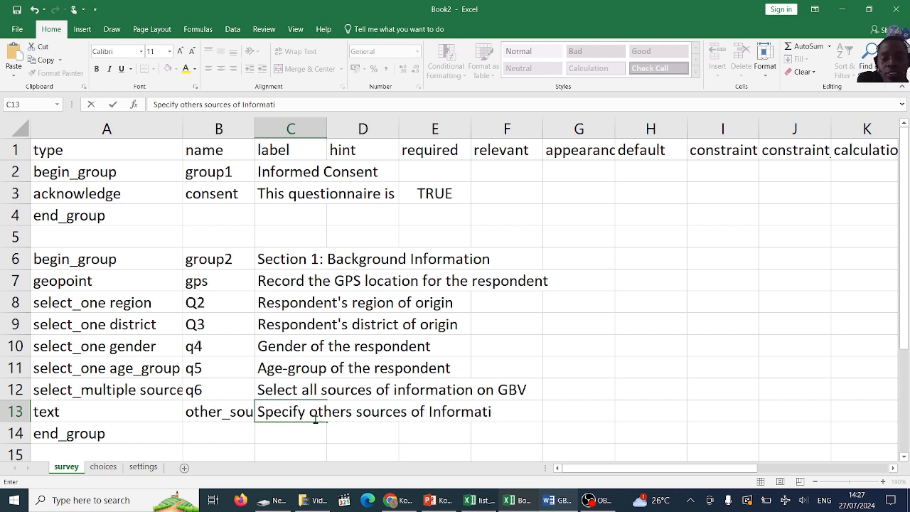
type("on on GBV")
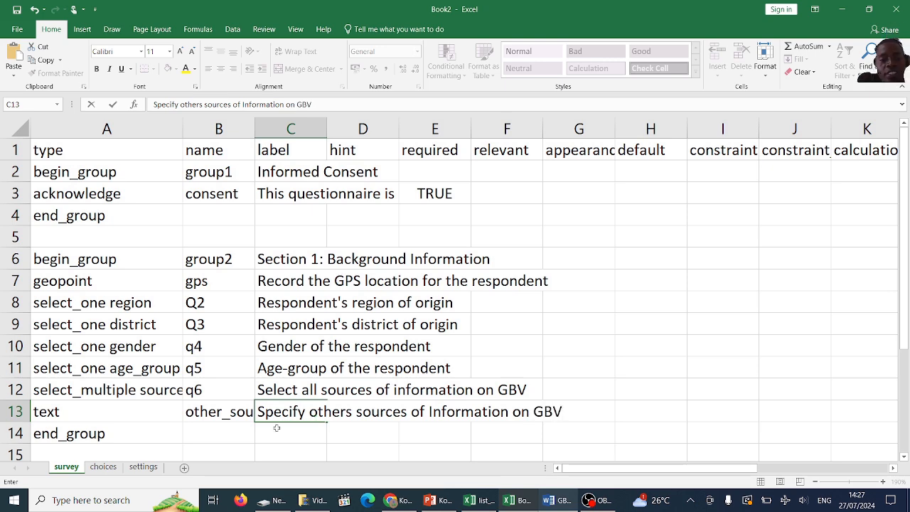
left_click(236, 419)
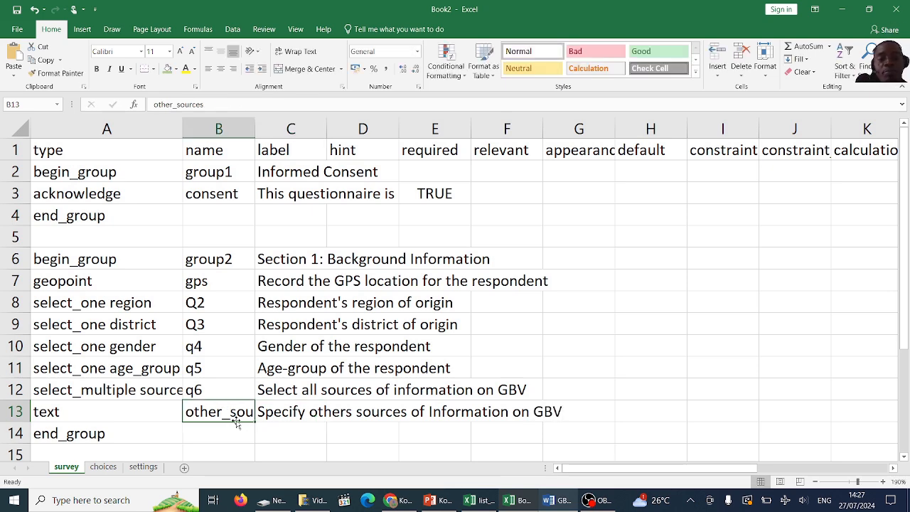
left_click(399, 501)
left_click(517, 501)
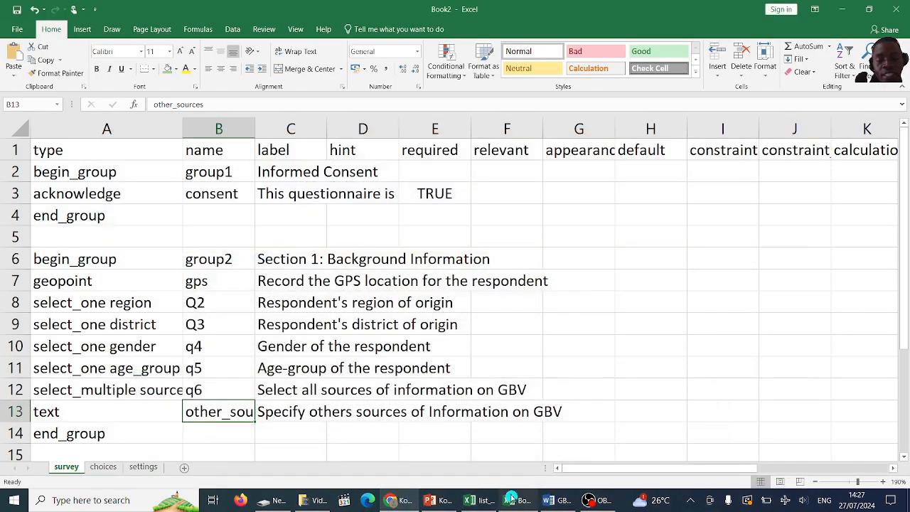
left_click(563, 502)
left_click(563, 502)
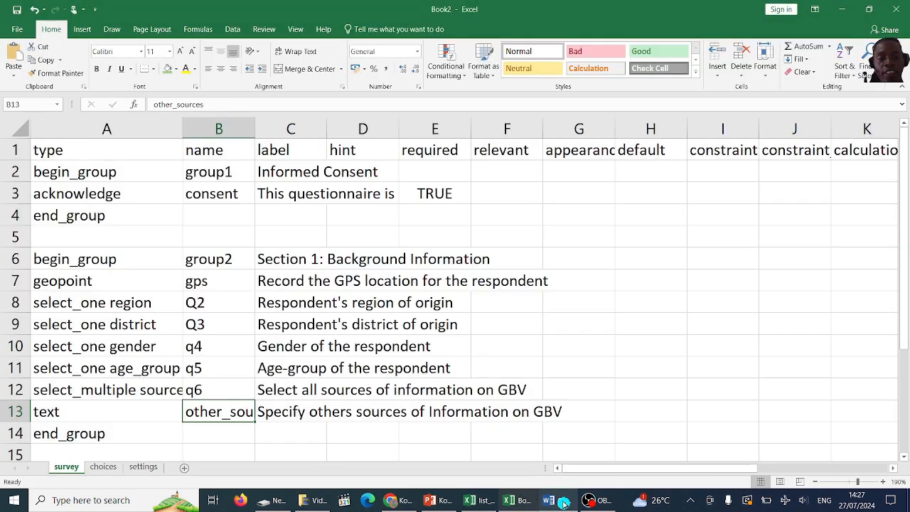
left_click(103, 466)
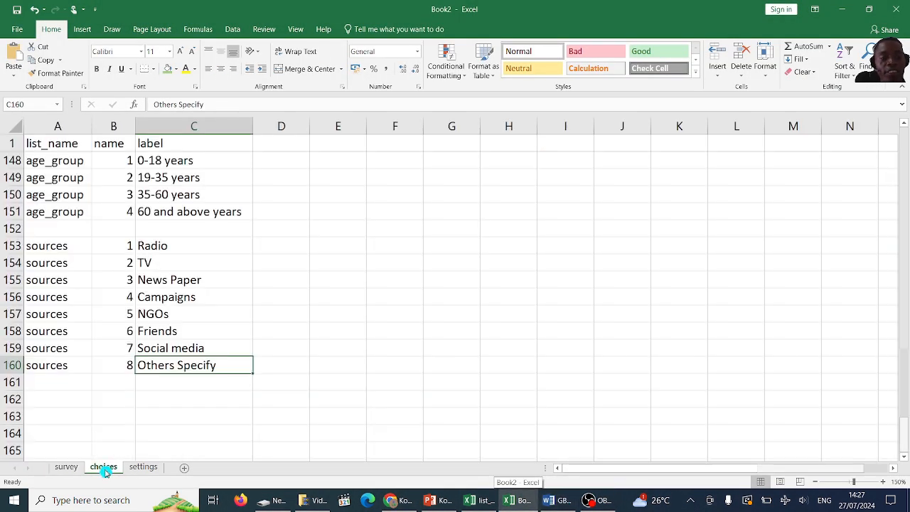
left_click(71, 468)
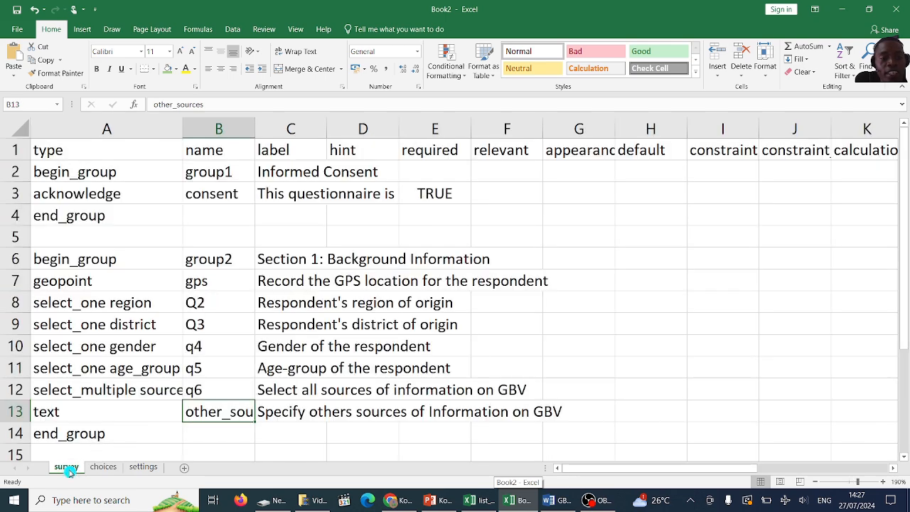
Step: Highlight the whole other_sources question row 13 with a green fill
left_click(14, 412)
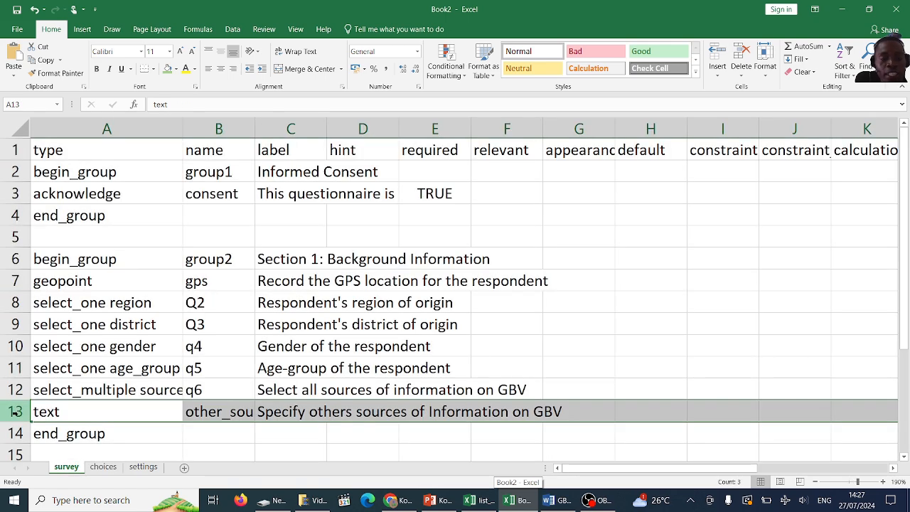
left_click(169, 68)
left_click(413, 262)
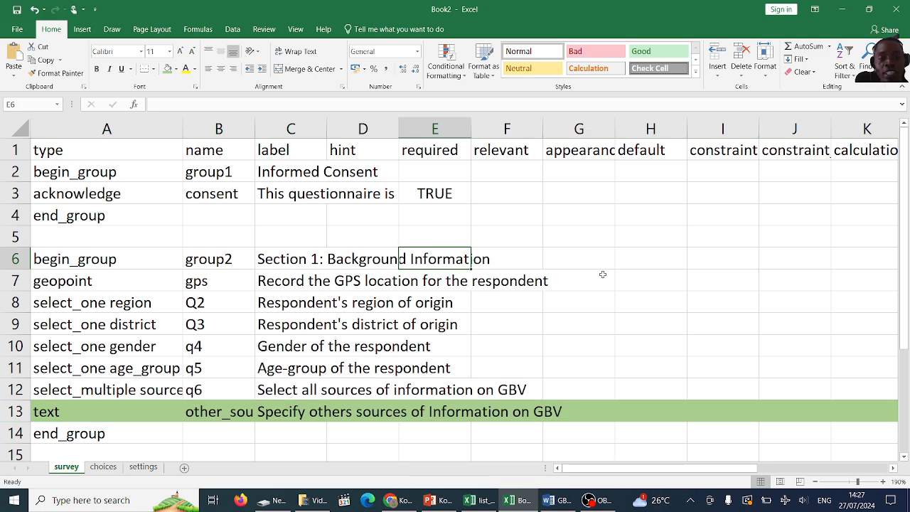
Step: Check the SP questions in the Word questionnaire, and enter begin_group as the type in A15 of Book2's survey sheet
left_click_drag(905, 213, 907, 329)
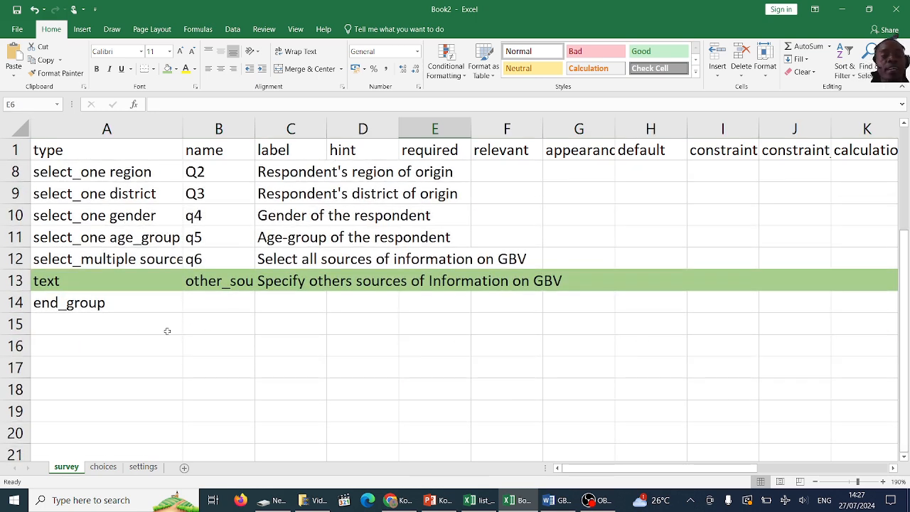
left_click(121, 327)
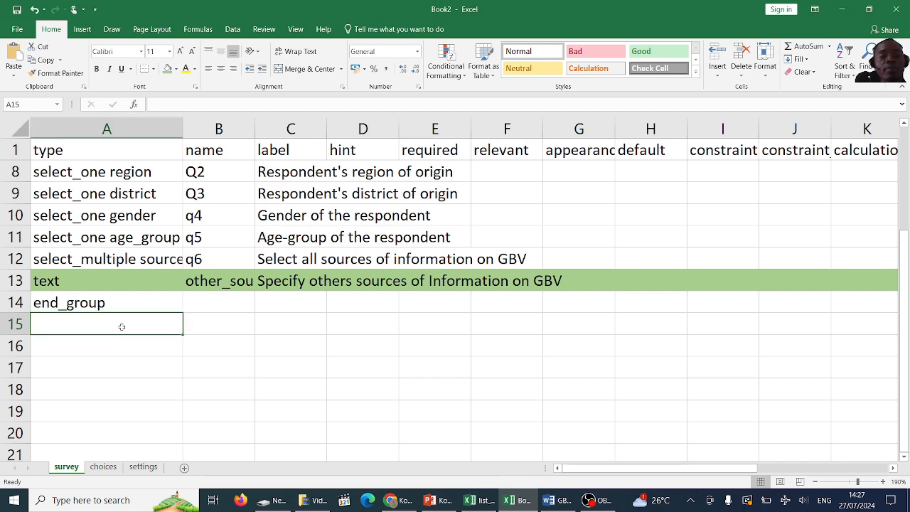
left_click(556, 500)
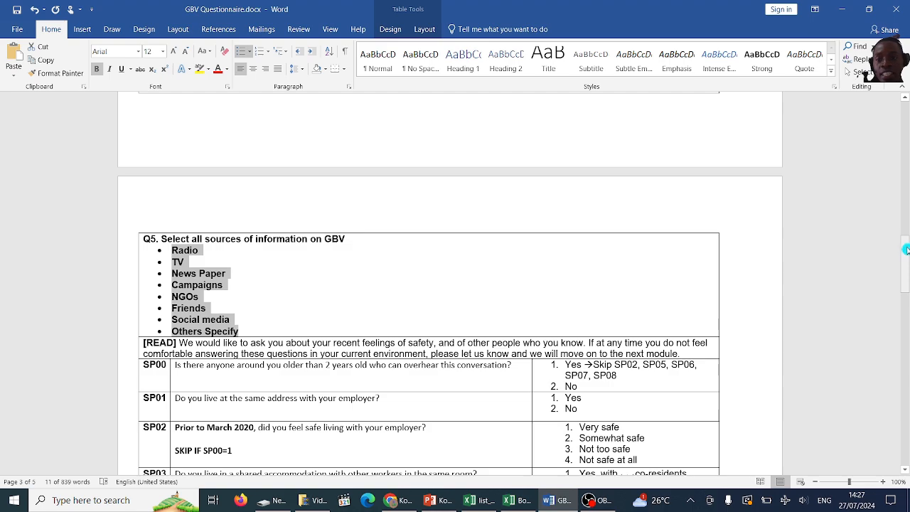
left_click_drag(906, 250, 907, 277)
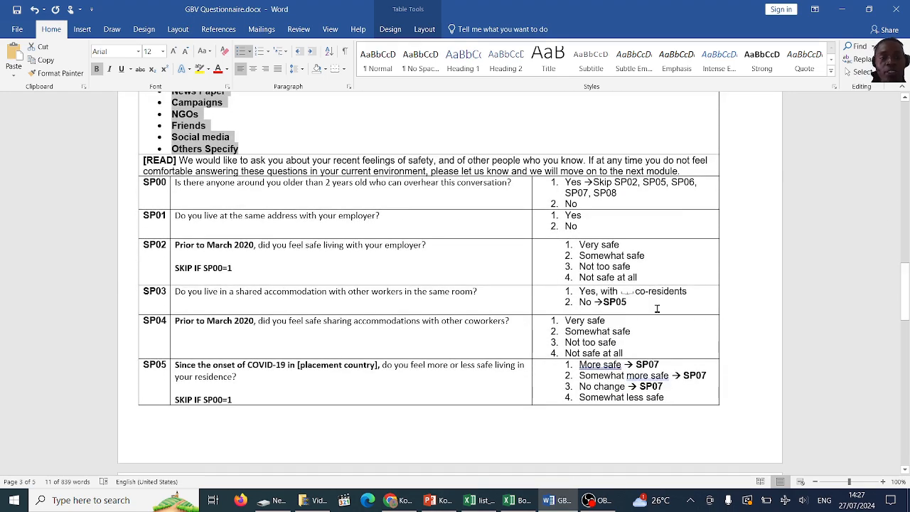
left_click(557, 501)
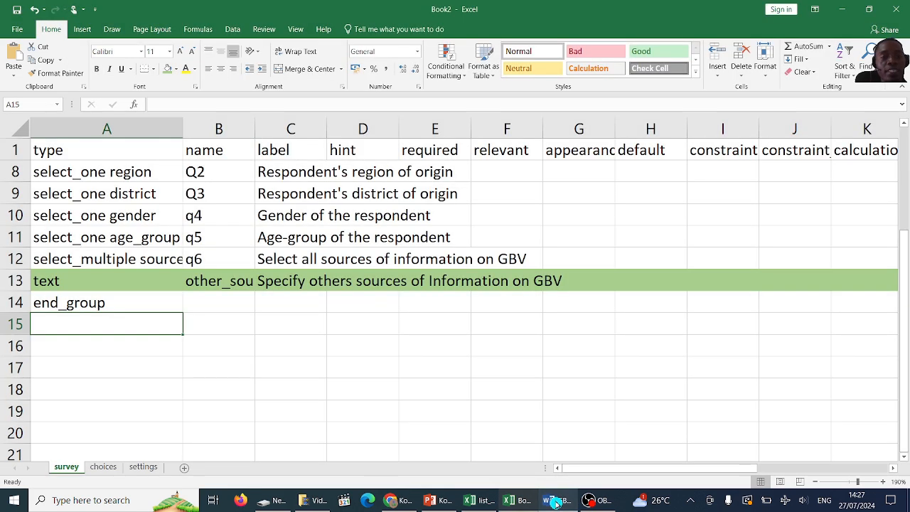
type("begin_group")
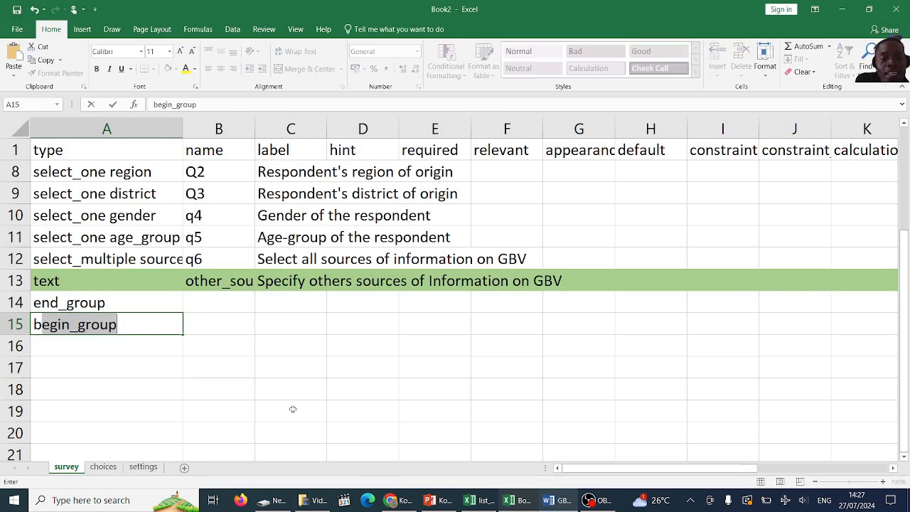
key("Tab")
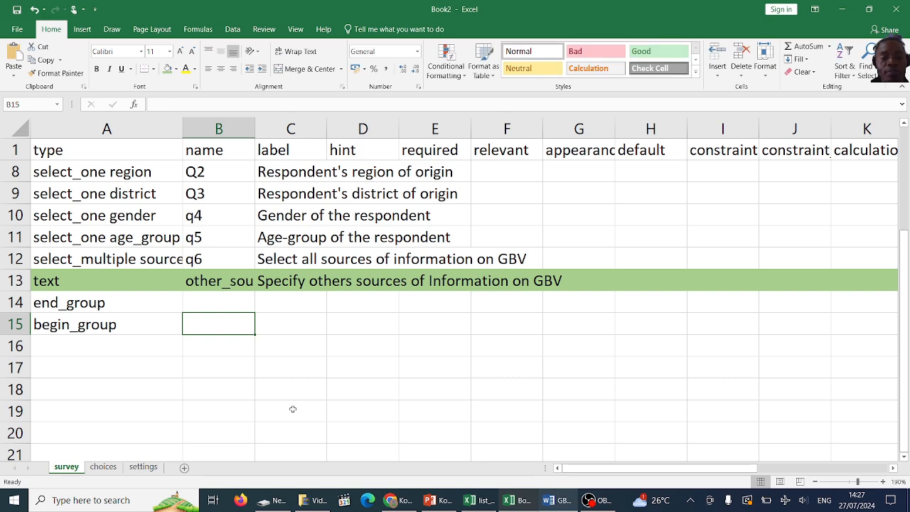
Step: Recheck the SP section in the Word questionnaire, and name the new group group3 in B15 of Book2
left_click(555, 501)
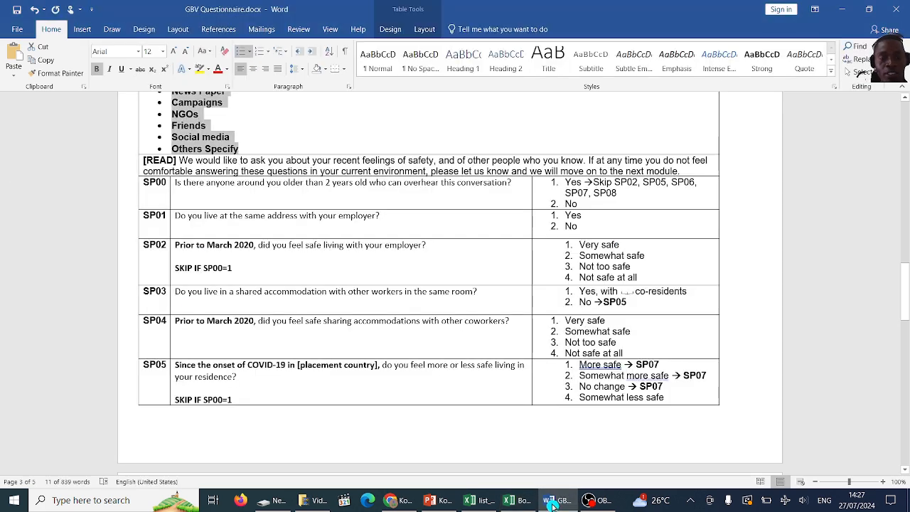
left_click(553, 502)
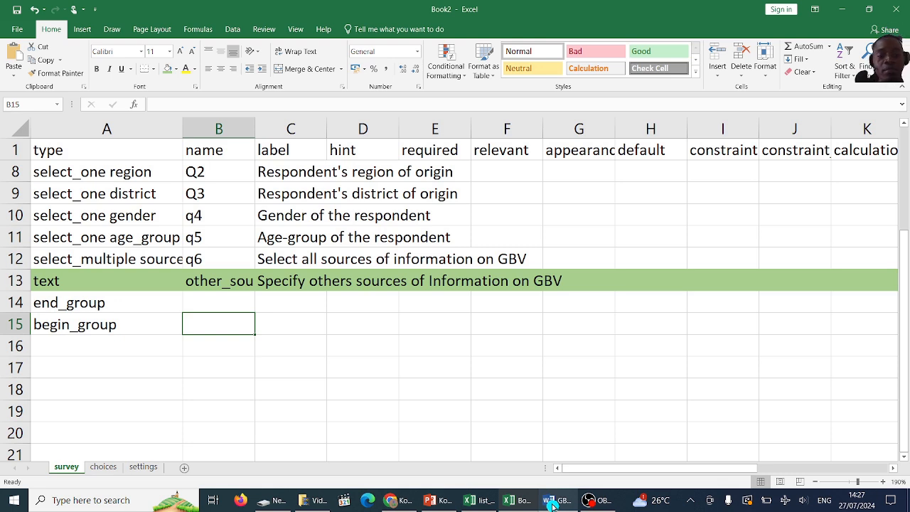
type("grp")
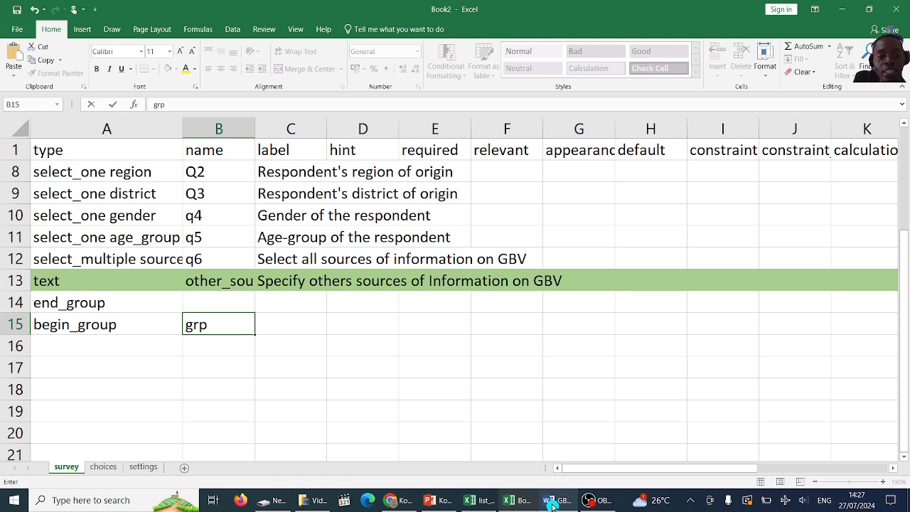
key("BackSpace")
type("oup3")
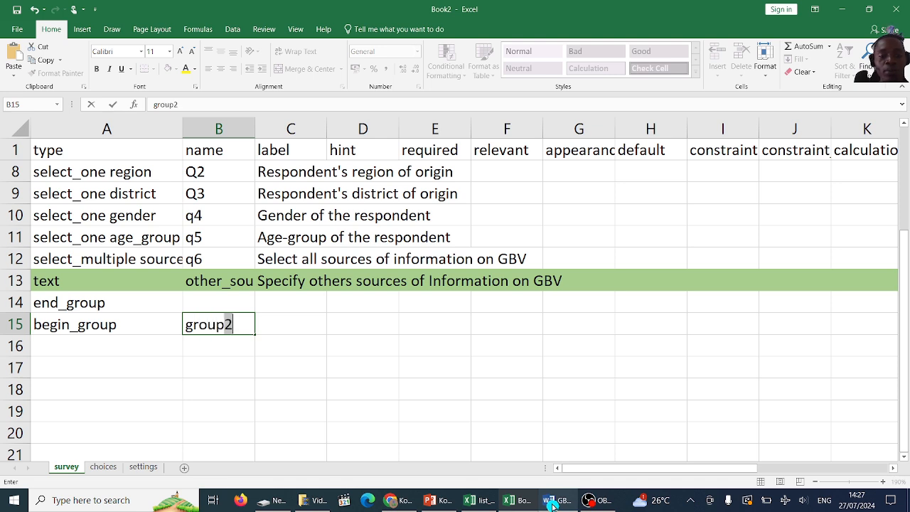
Step: Label group3 in C15 "Section 2: Gender Based Violence Assessment"
left_click(303, 330)
type("S")
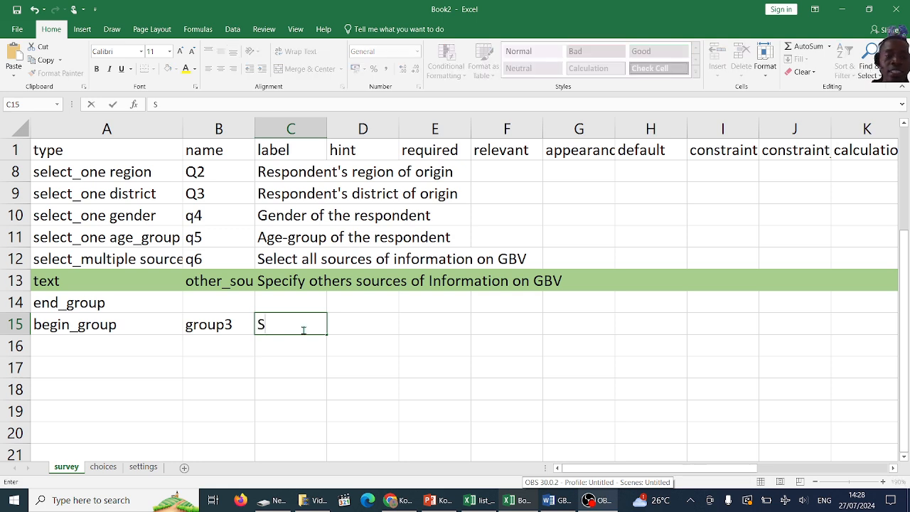
type("ection")
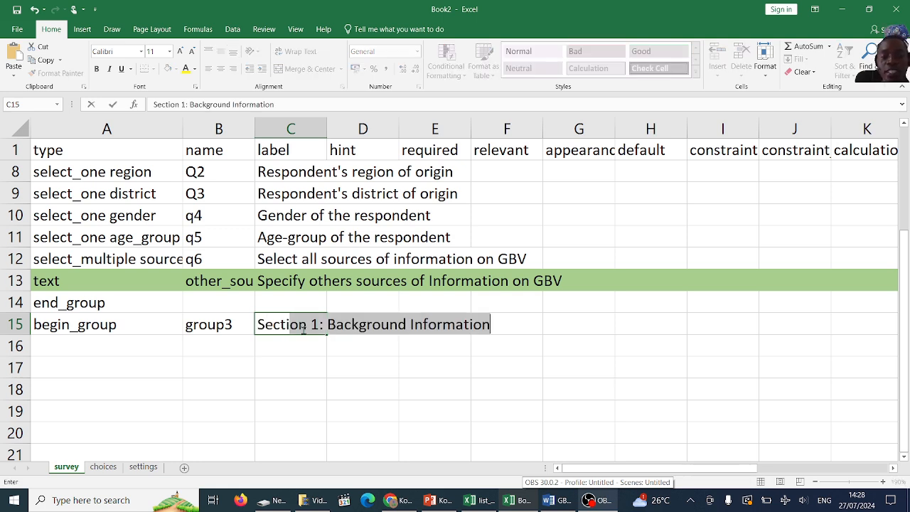
type(" 2")
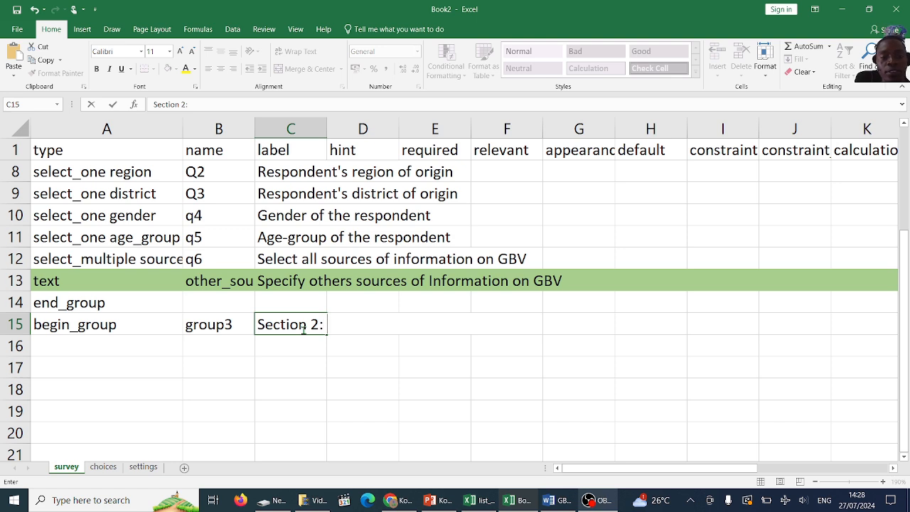
type(": Gender")
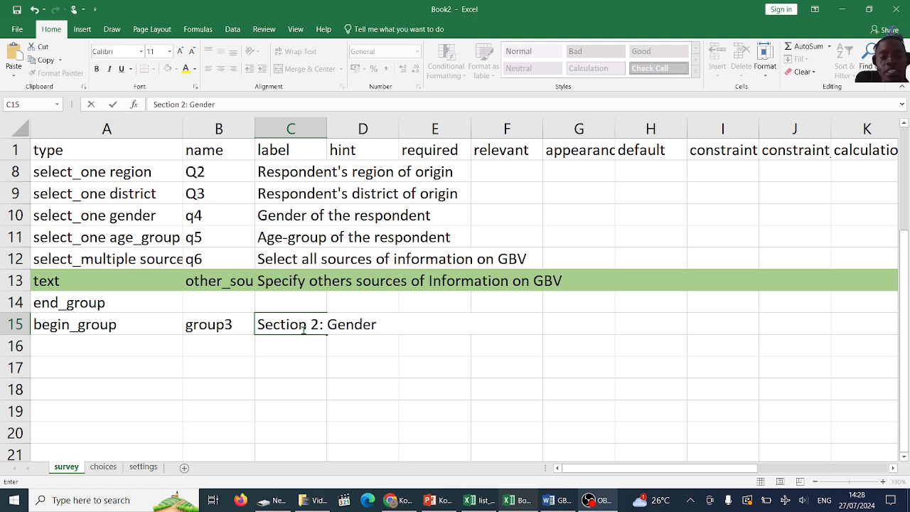
type(" Based Vio")
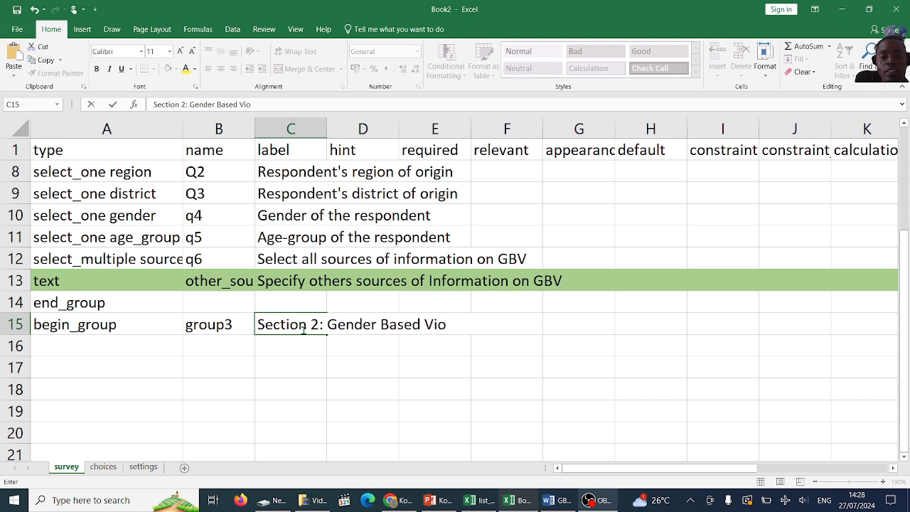
type("lence A")
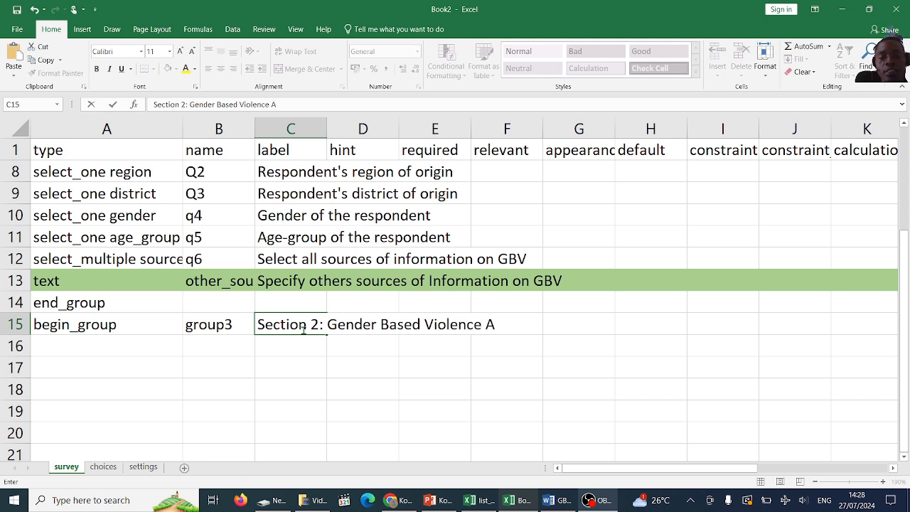
type("sses")
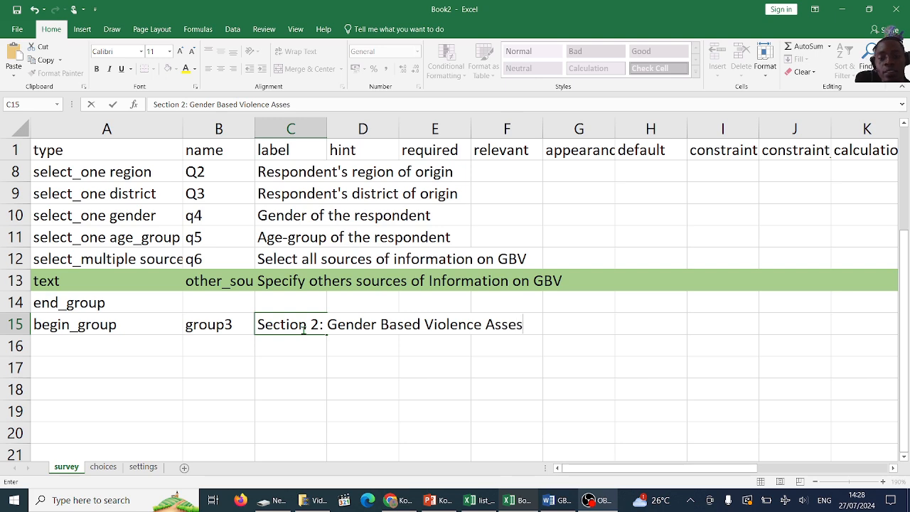
type("sment")
left_click(190, 352)
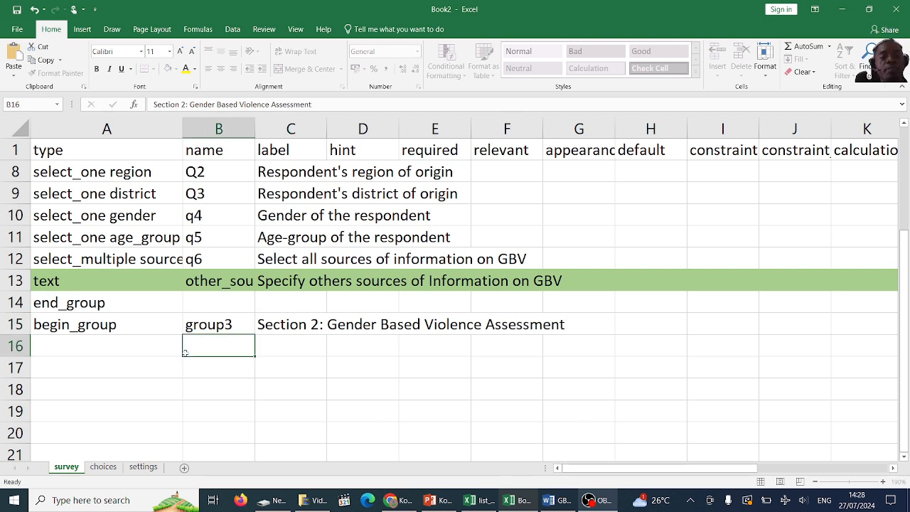
Step: Enter end_group as the type in A27, leaving empty rows above it for the Section 2 questions
scroll(162, 377, "down", 3)
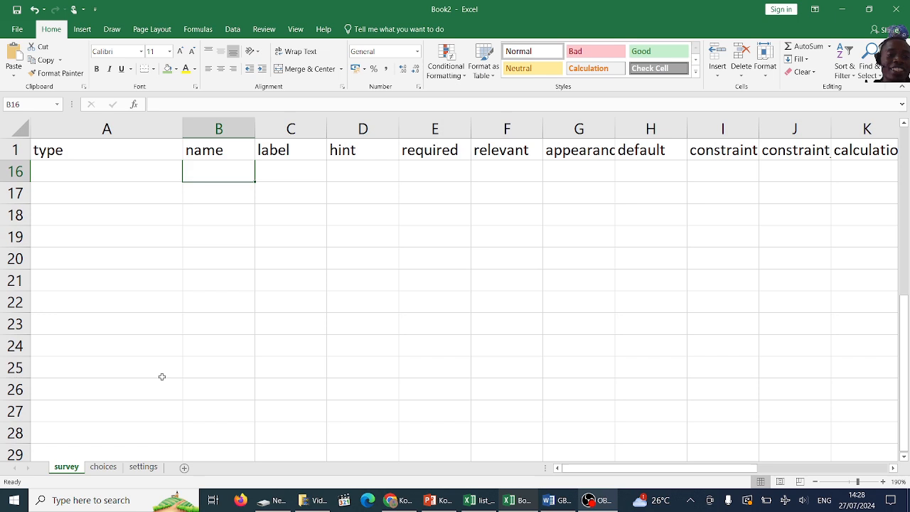
left_click(101, 411)
type("e")
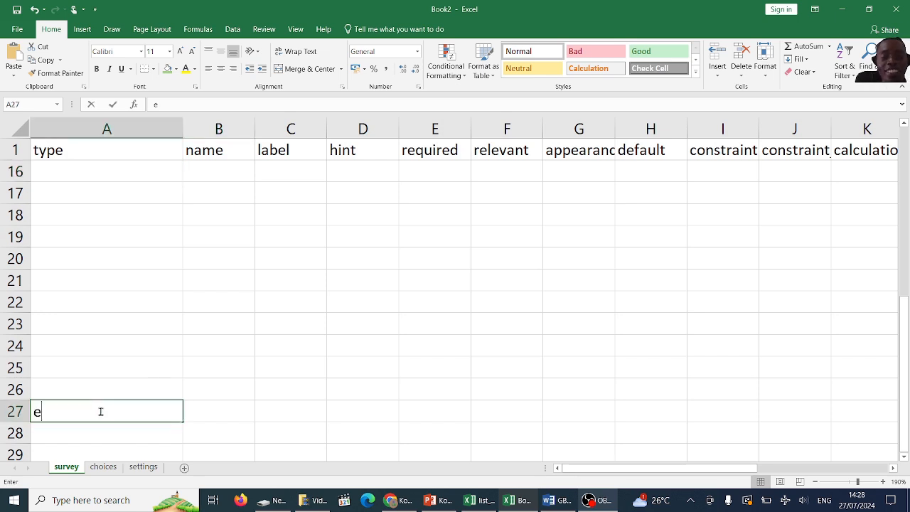
type("nd_gr")
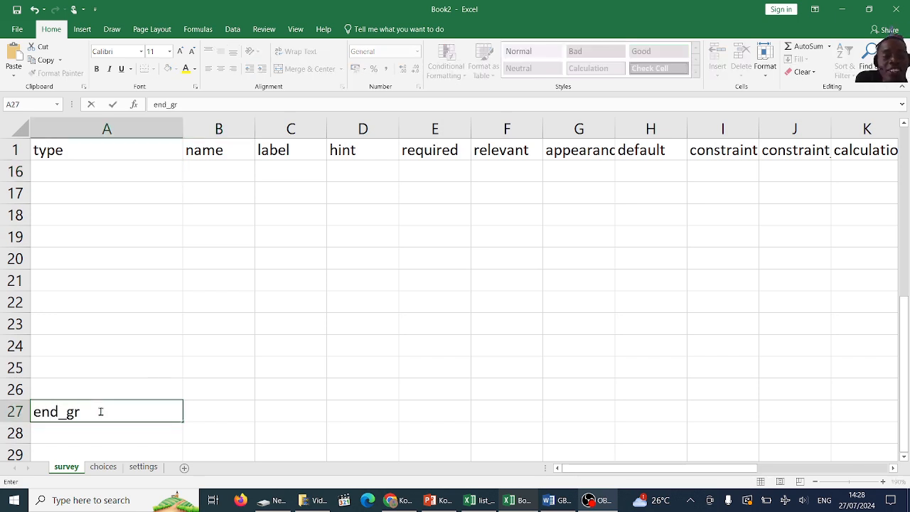
type("oup")
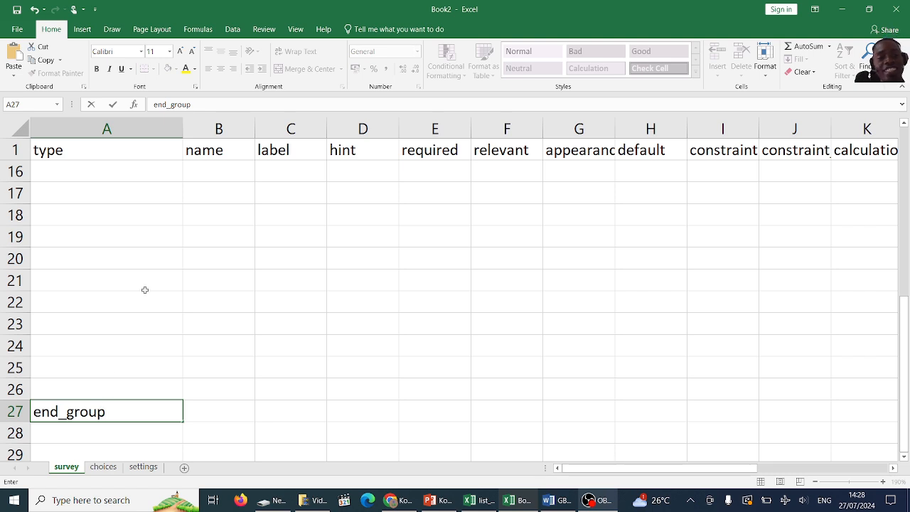
left_click(145, 291)
Step: Switch to the Word questionnaire and copy the [READ] introduction text about feelings of safety, without the [READ] tag
scroll(145, 291, "up", 3)
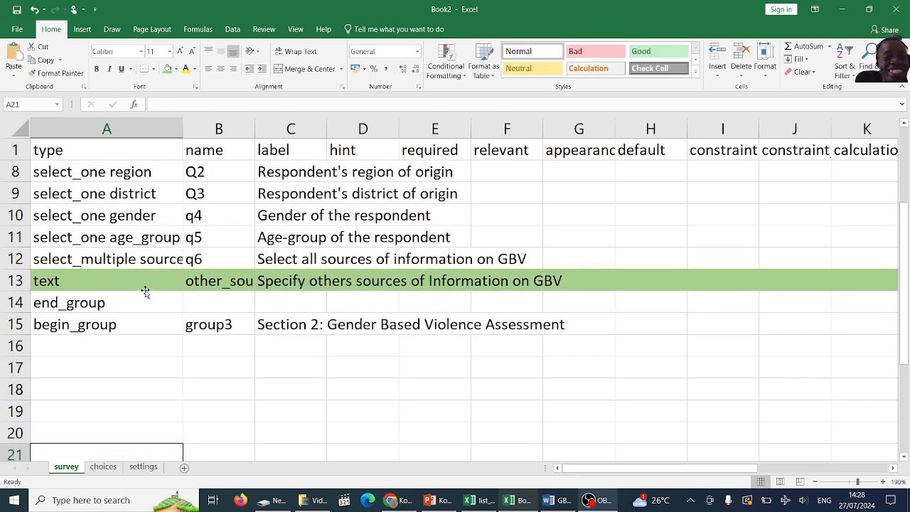
left_click(91, 349)
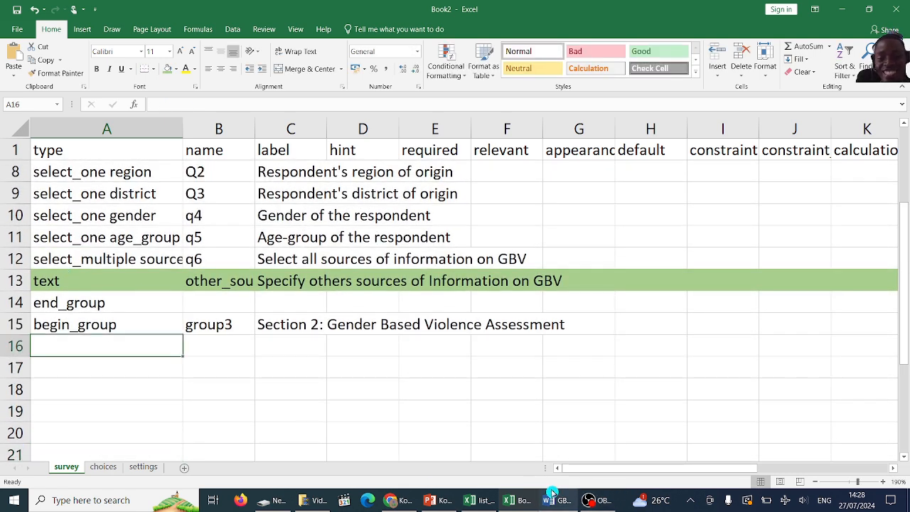
left_click(576, 502)
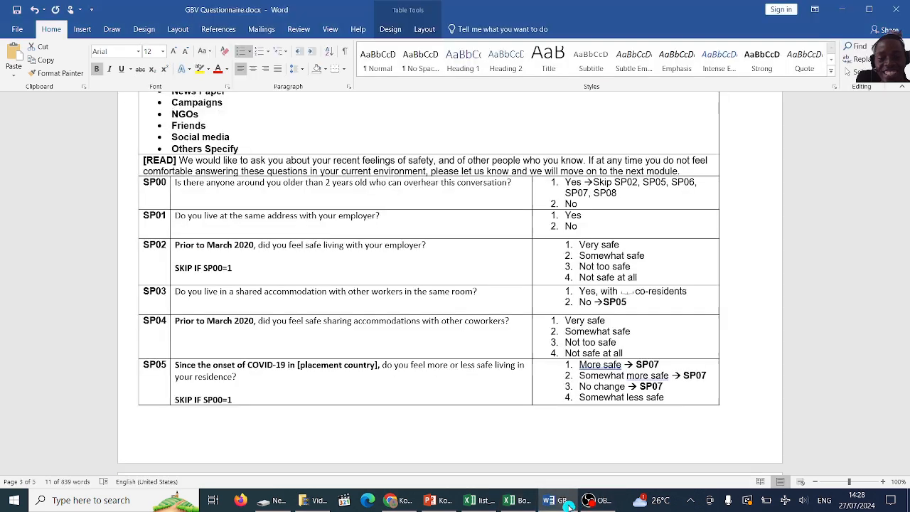
left_click(242, 169)
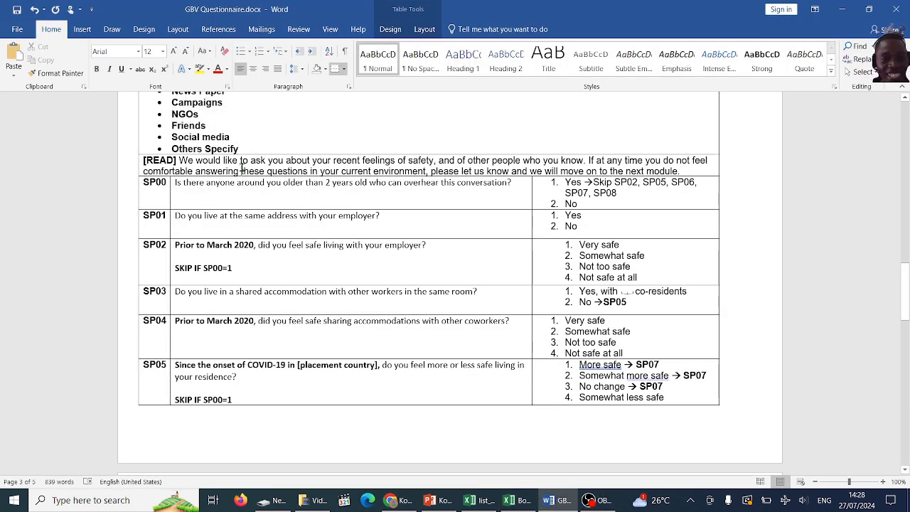
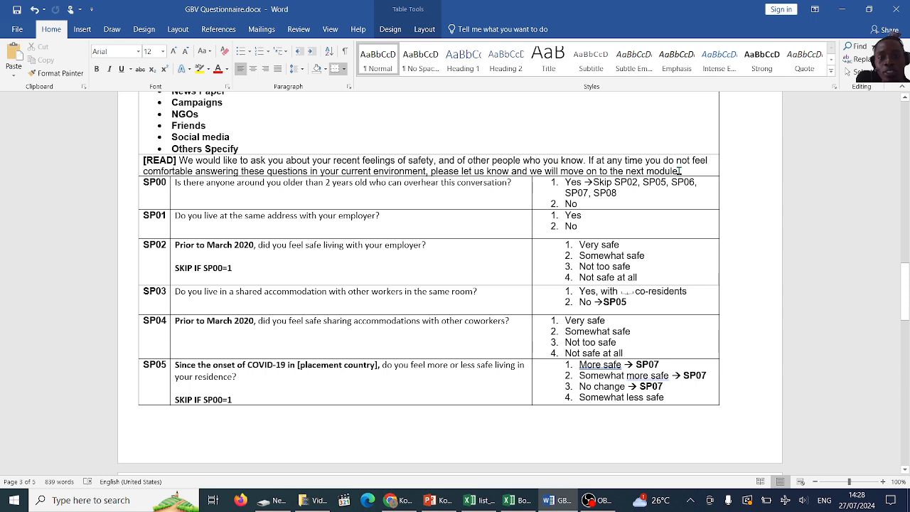
left_click_drag(682, 170, 189, 162)
key("ctrl+c")
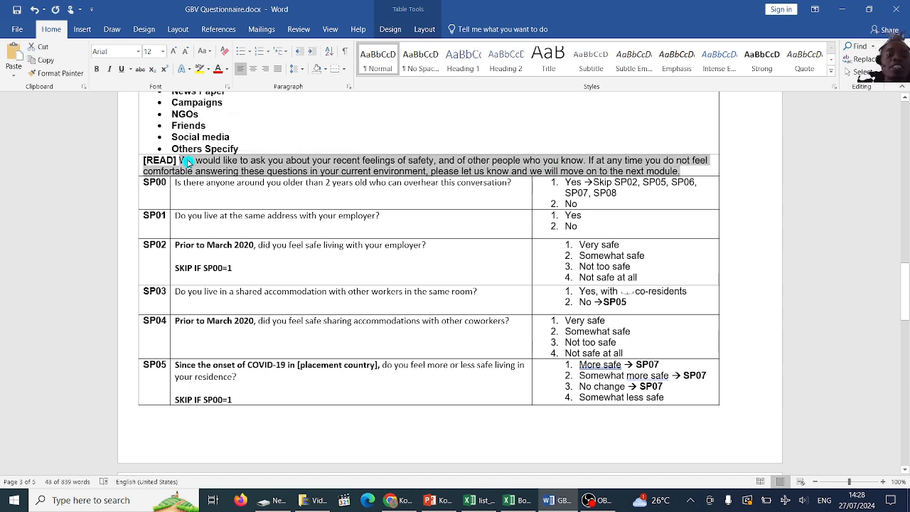
Step: In row 16 of Book2's survey sheet, add a note named note1 with the copied introduction as its label
left_click(558, 501)
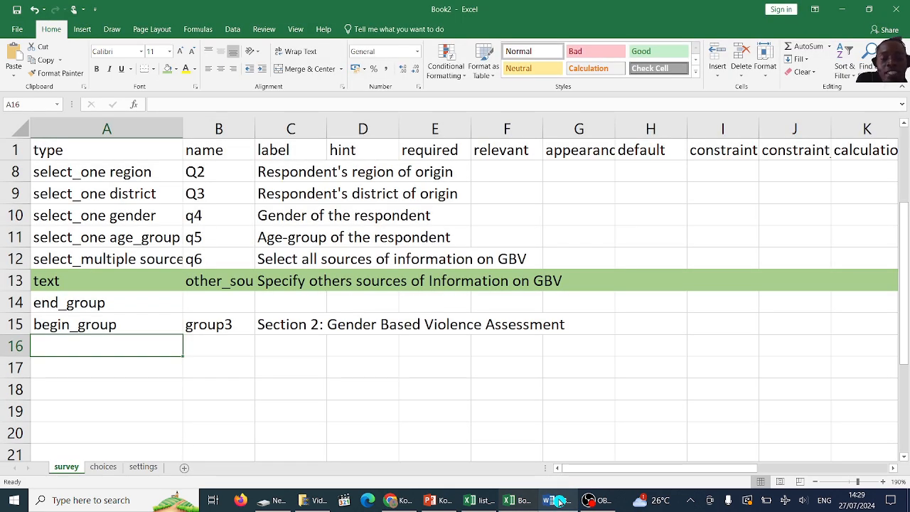
type("note")
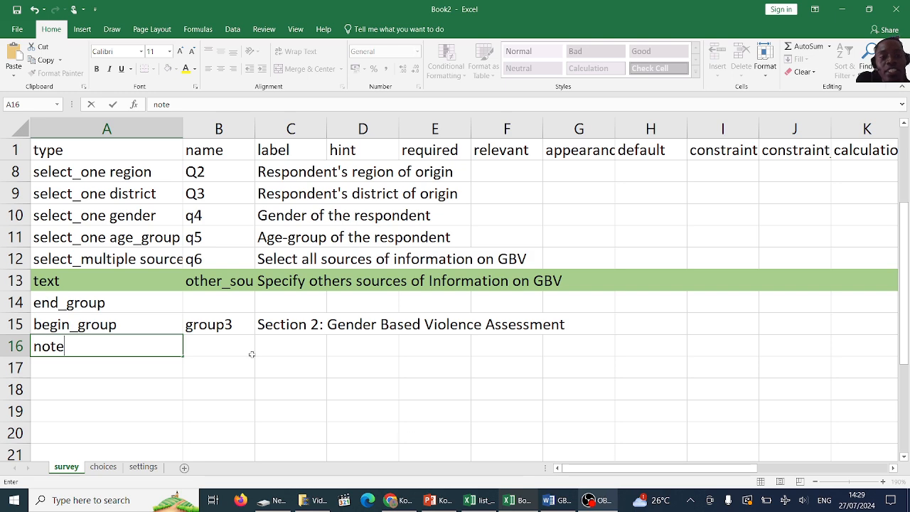
left_click(241, 349)
type("note")
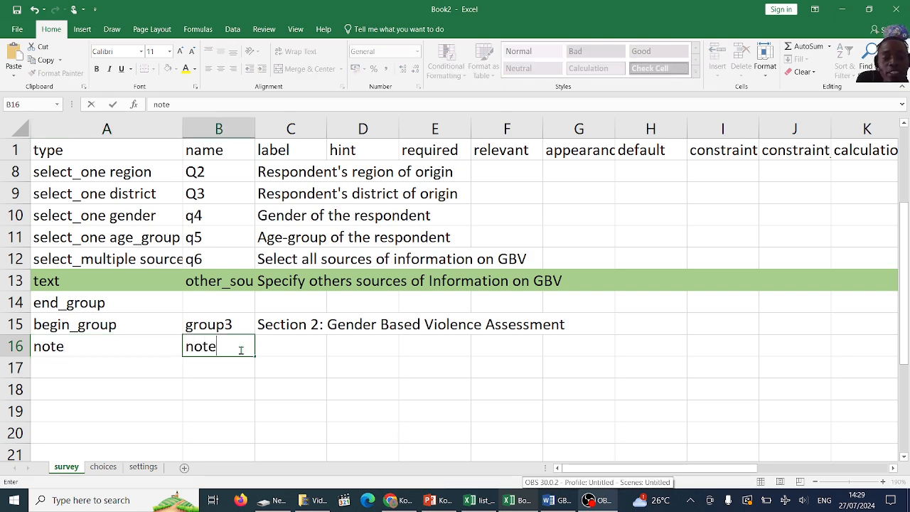
type("1")
left_click(282, 347)
key("ctrl+v")
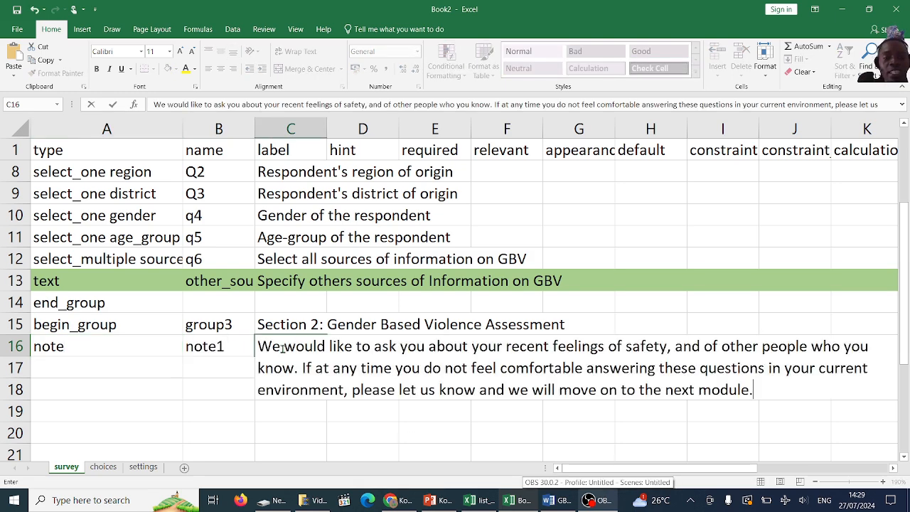
left_click(242, 369)
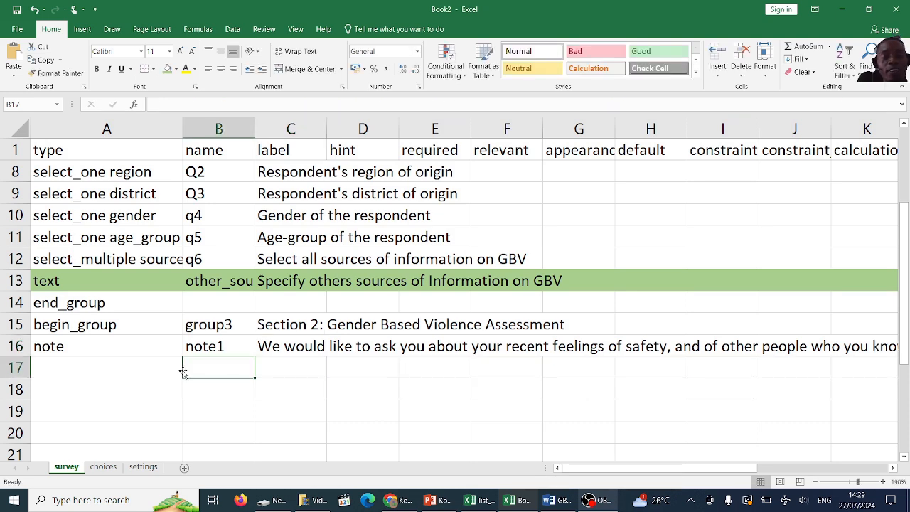
Step: Check the SP00 question in the Word questionnaire, and enter sp00 as the name in B17 of Book2
left_click(133, 373)
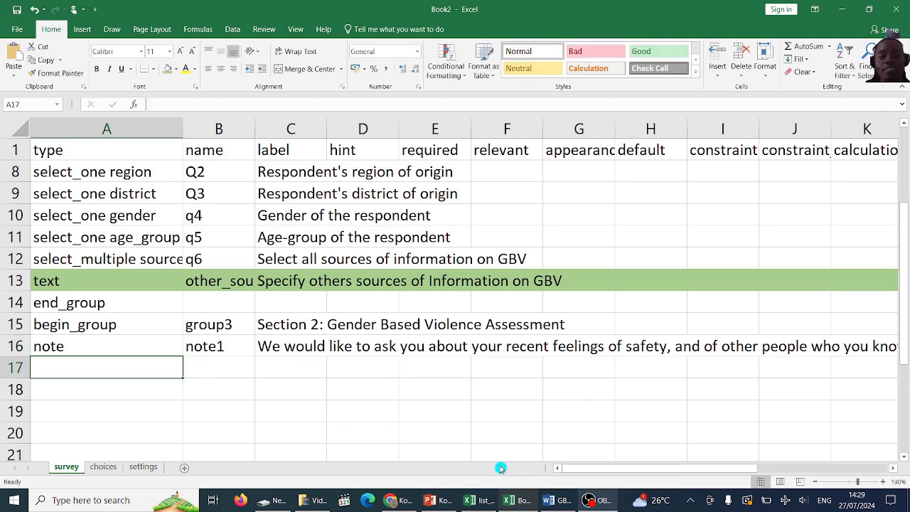
left_click(569, 500)
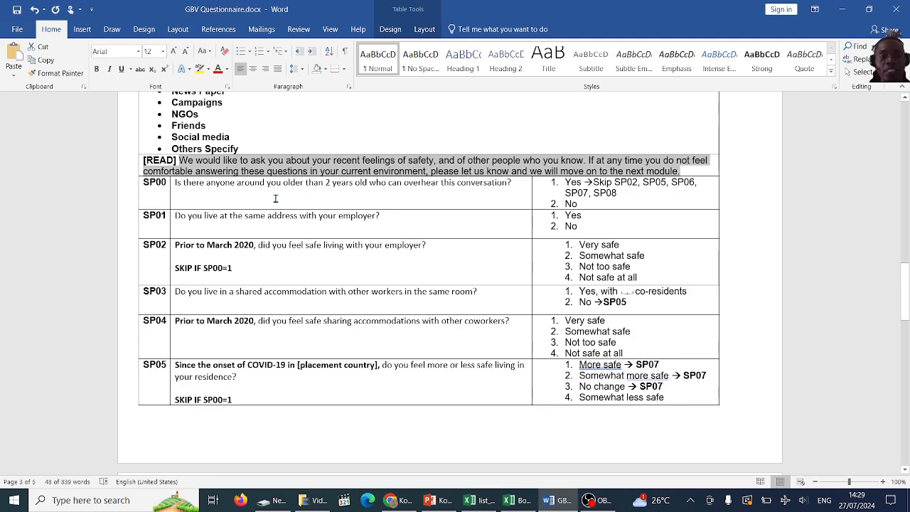
left_click(563, 503)
left_click(213, 369)
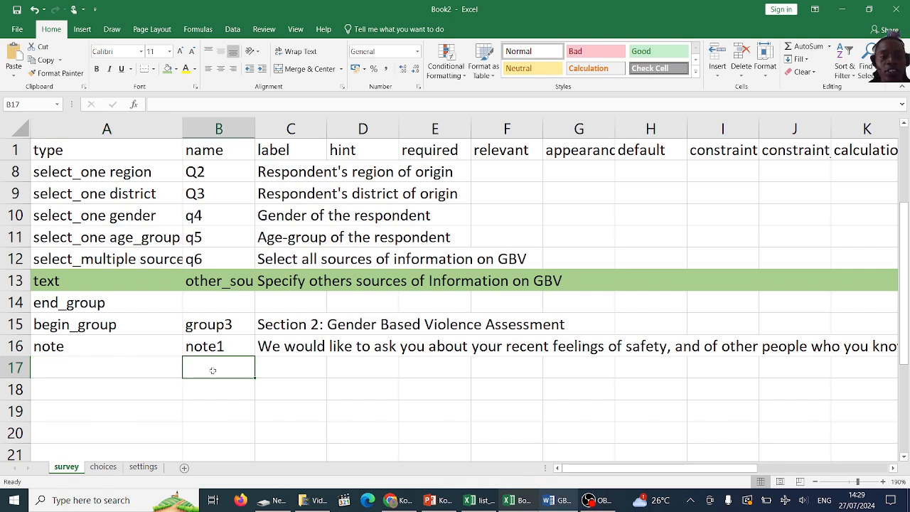
type("sp00")
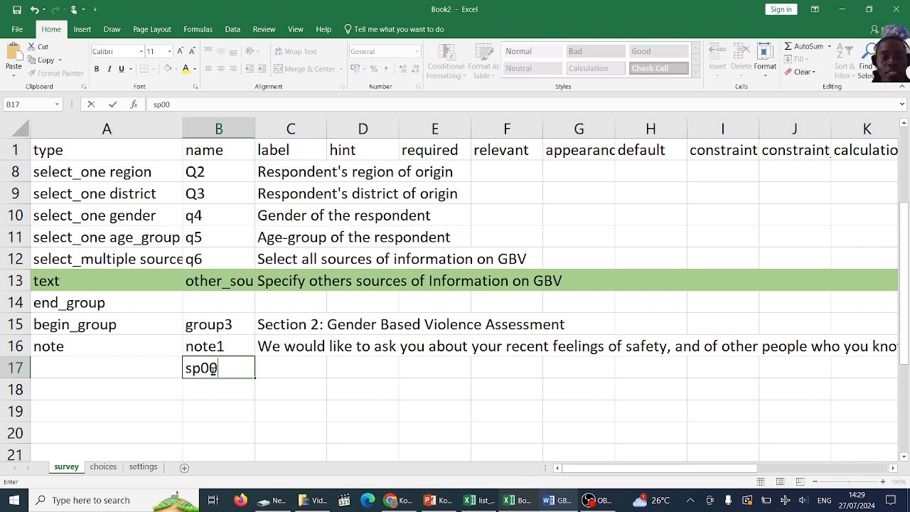
left_click(136, 367)
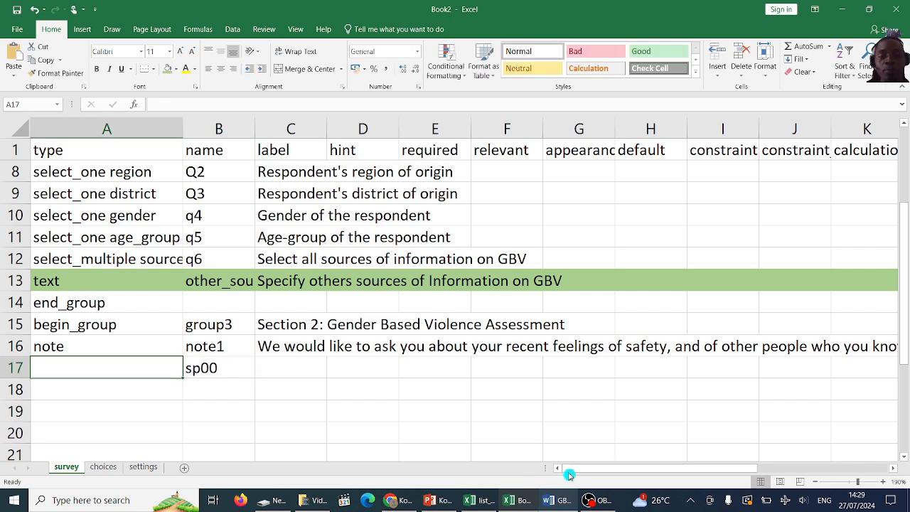
Step: Copy the SP00 question about anyone overhearing the conversation from the Word questionnaire into C17 of Book2 as its label
left_click(561, 501)
left_click(354, 183)
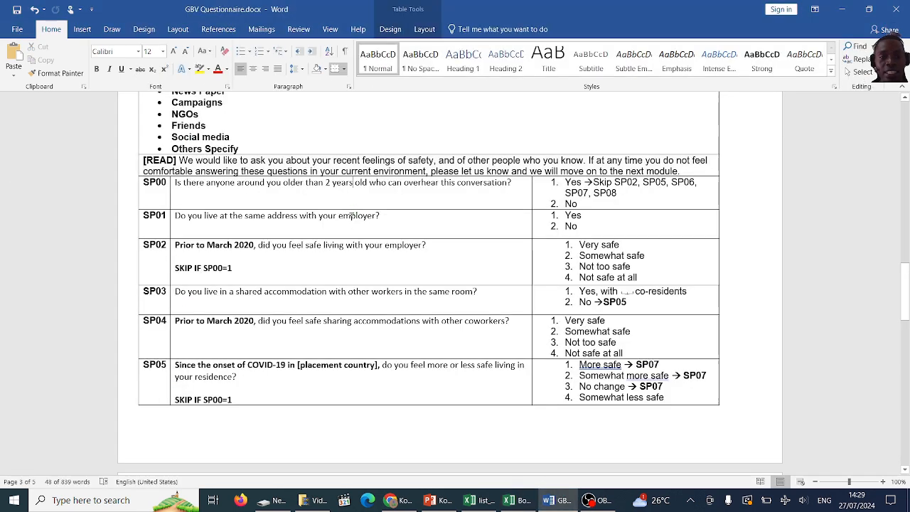
left_click_drag(519, 187, 175, 185)
key("ctrl+c")
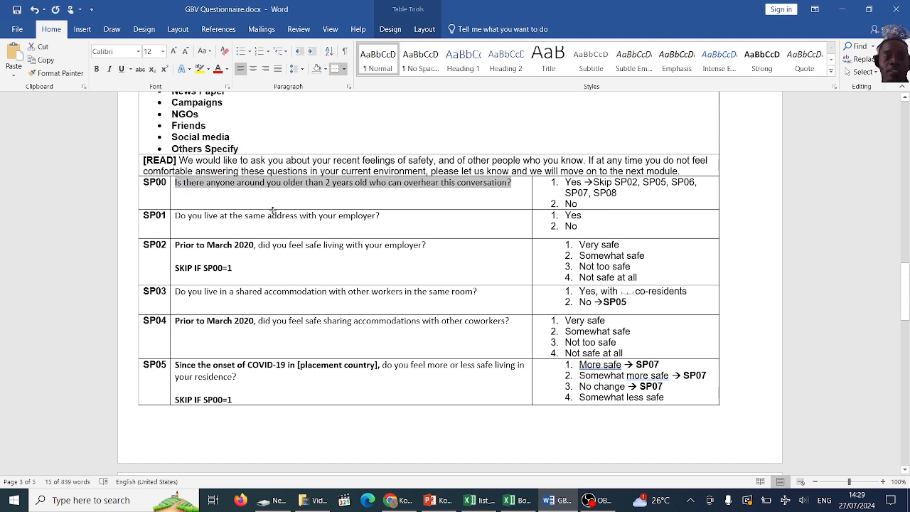
key("alt+Tab")
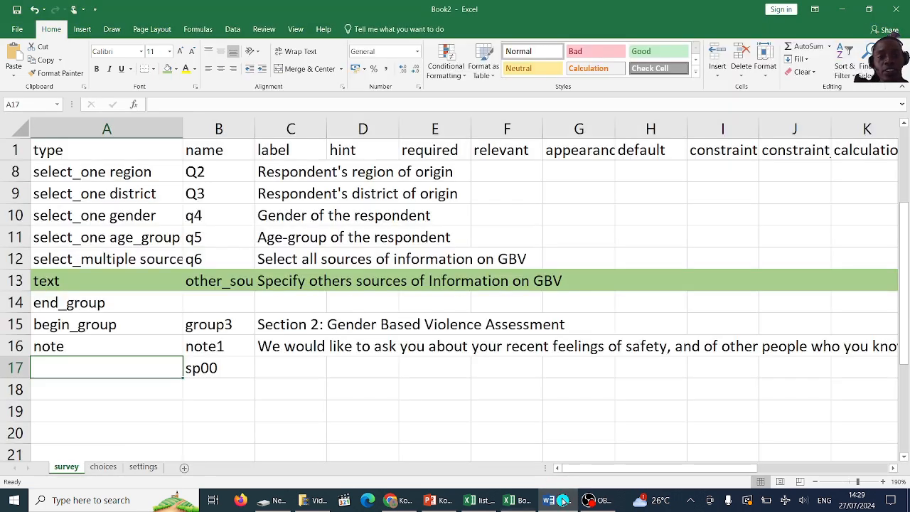
double_click(263, 368)
key("ctrl+v")
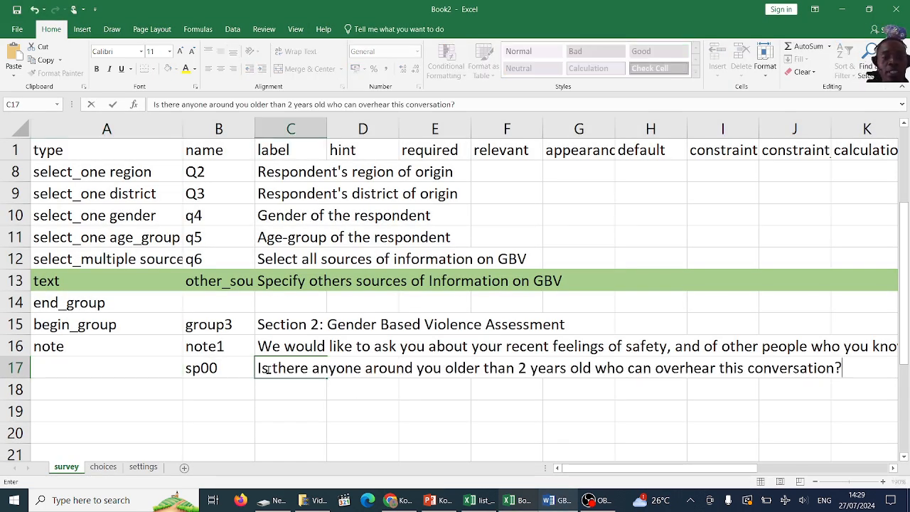
key("Return")
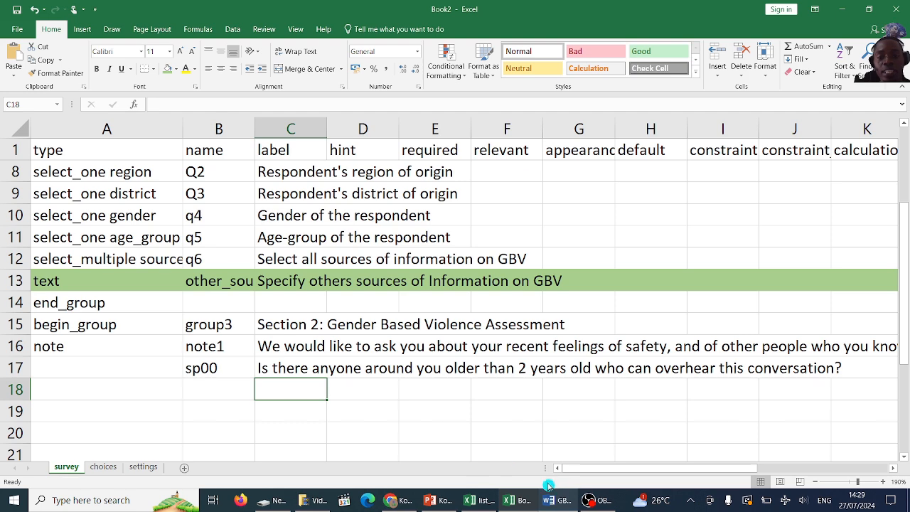
Step: Check the SP00 answer options in the Word questionnaire, and copy the select_one gender type from A10 into A17 of Book2's survey sheet
left_click(563, 502)
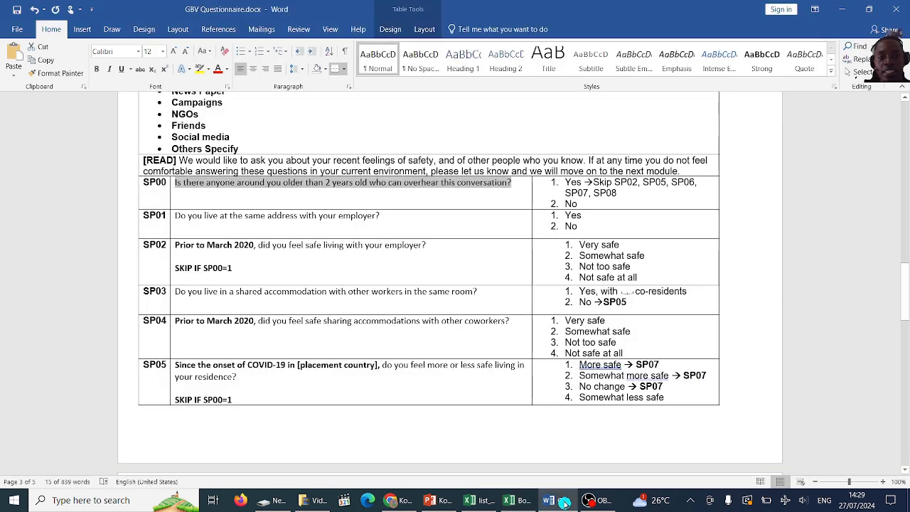
left_click(563, 503)
left_click(105, 366)
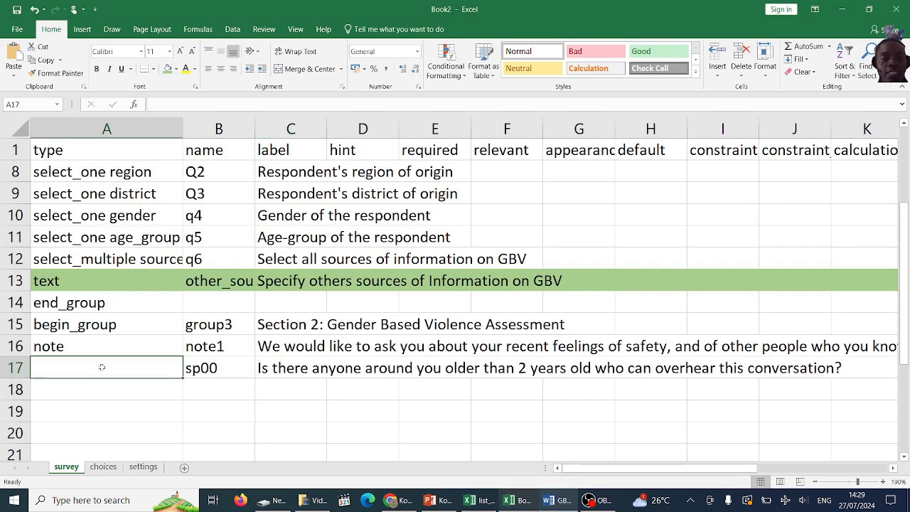
left_click(102, 216)
key("ctrl+c")
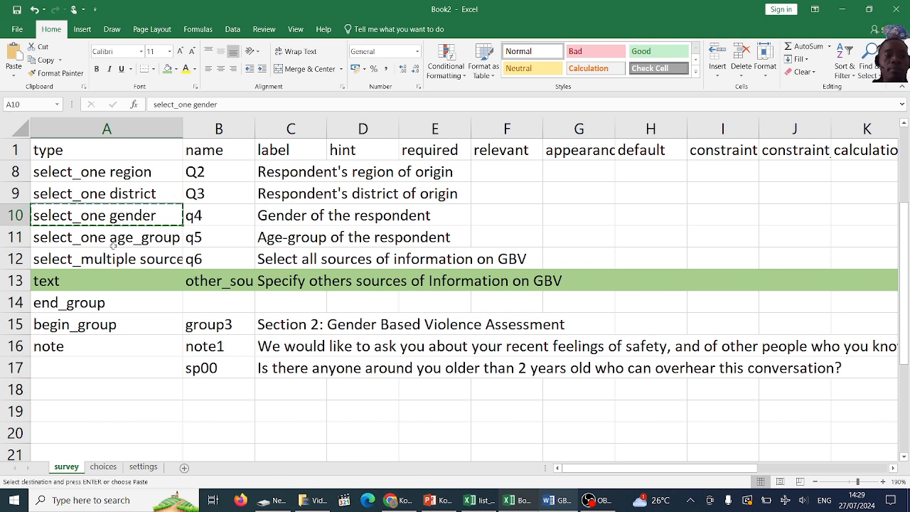
left_click(109, 383)
left_click(111, 367)
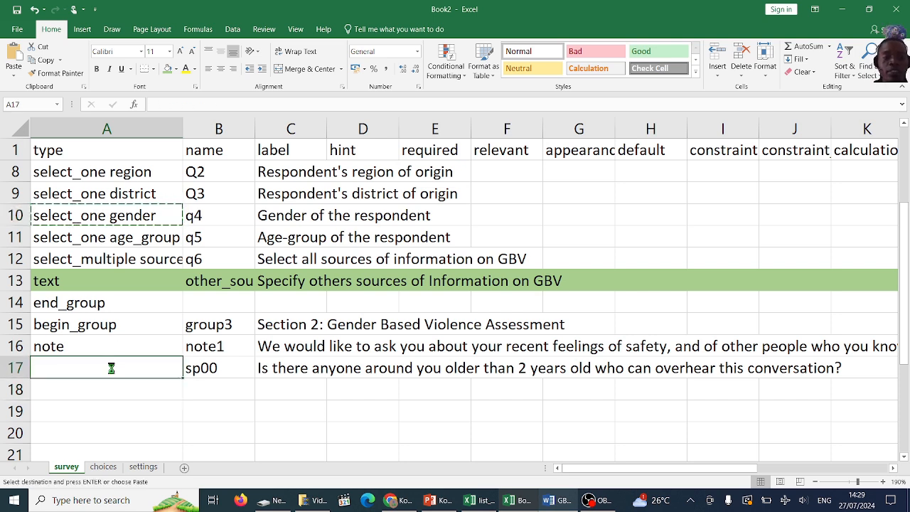
key("ctrl+v")
Step: Replace the list name gender with yn in A17, making the sp00 question's type select_one yn
double_click(132, 368)
triple_click(132, 368)
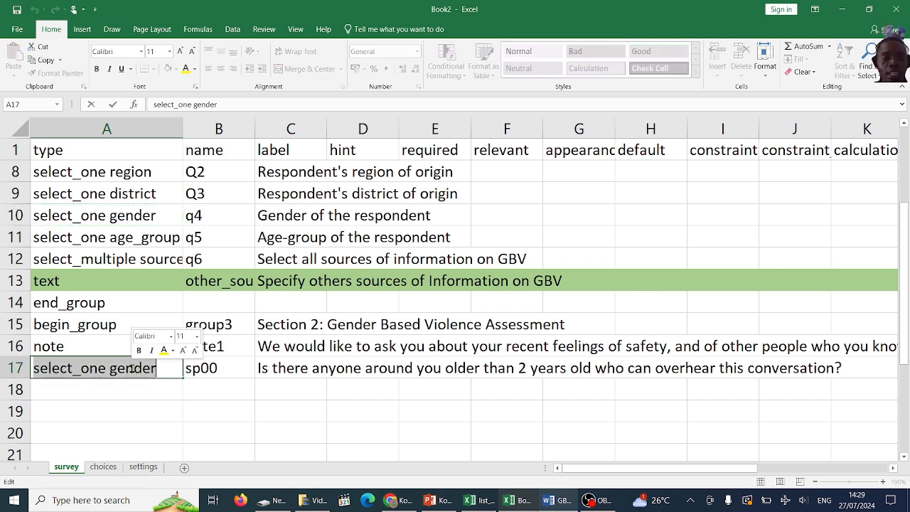
left_click(132, 369)
double_click(132, 369)
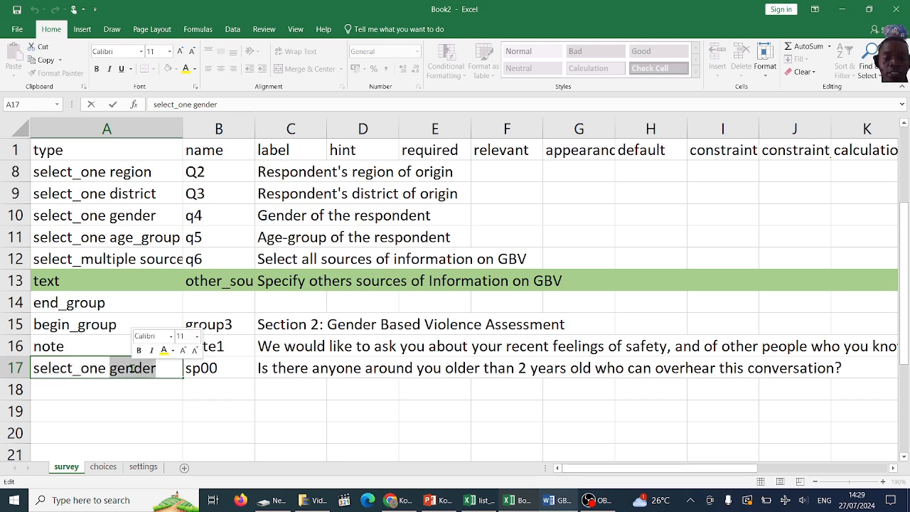
type("yn")
left_click(187, 382)
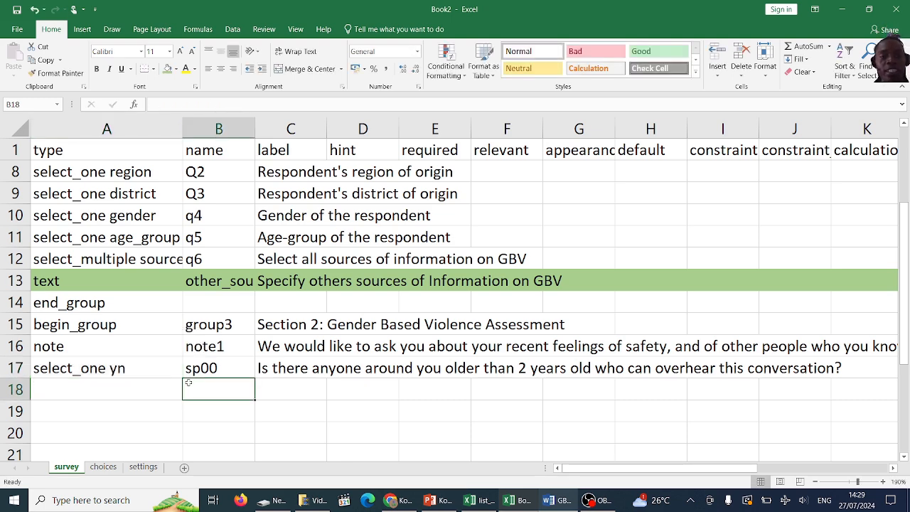
Step: On the choices sheet, enter yn as the list_name in A162 and A163
left_click(103, 467)
left_click(69, 404)
type("yn")
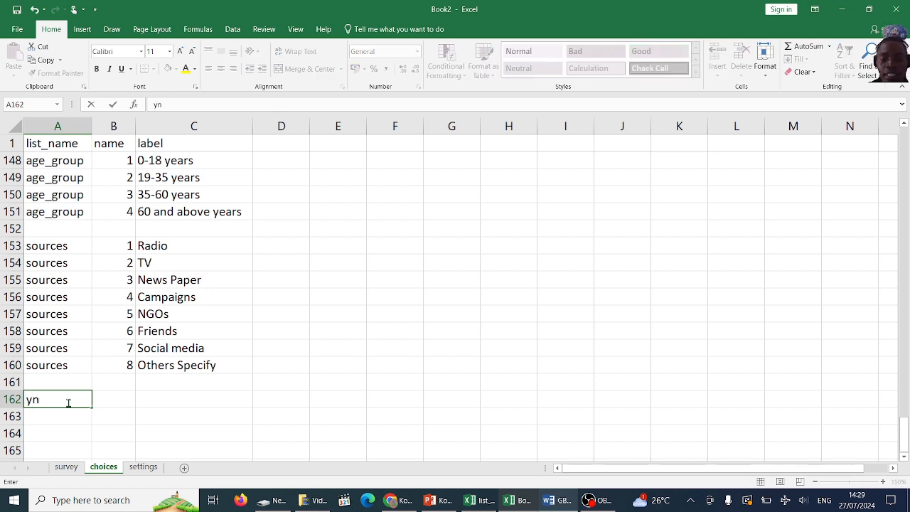
key("Return")
type("yn")
key("Tab")
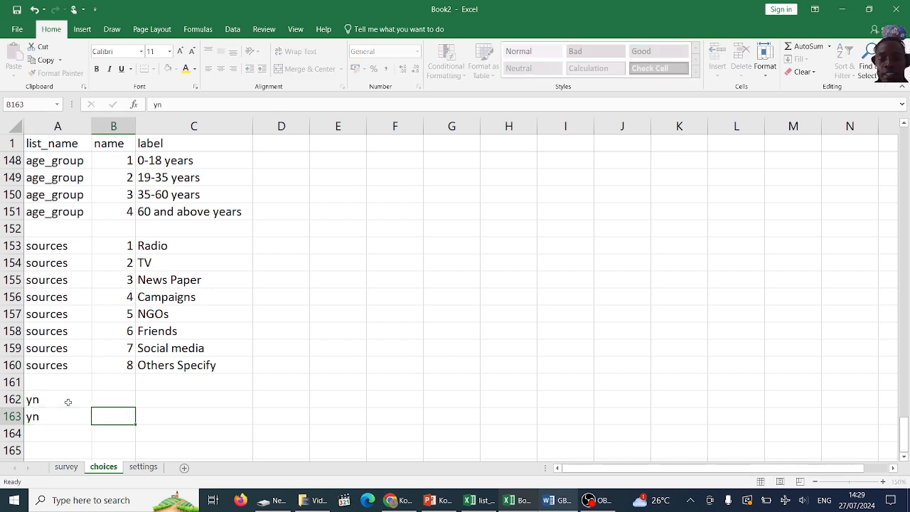
Step: Give the two yn choices the names 1 and 2 with the labels Yes and No
key("Up")
type("1")
key("Return")
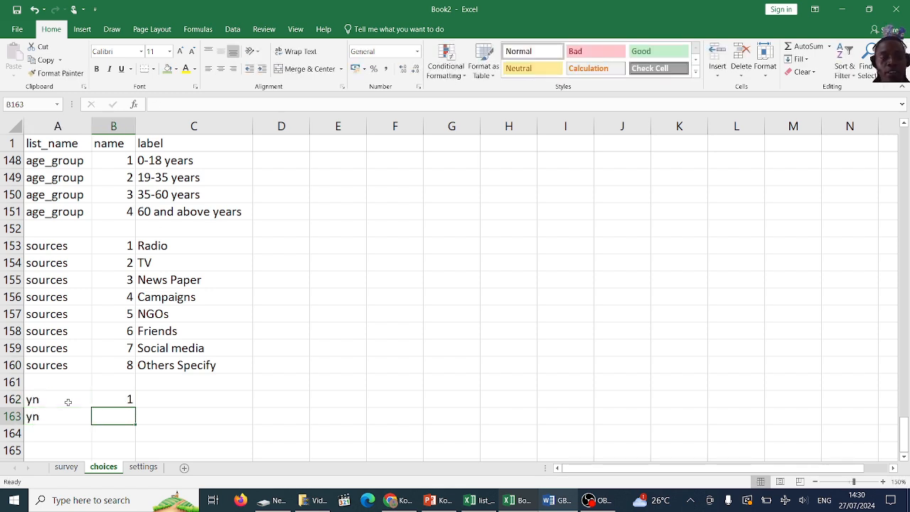
type("2")
key("Tab")
key("Up")
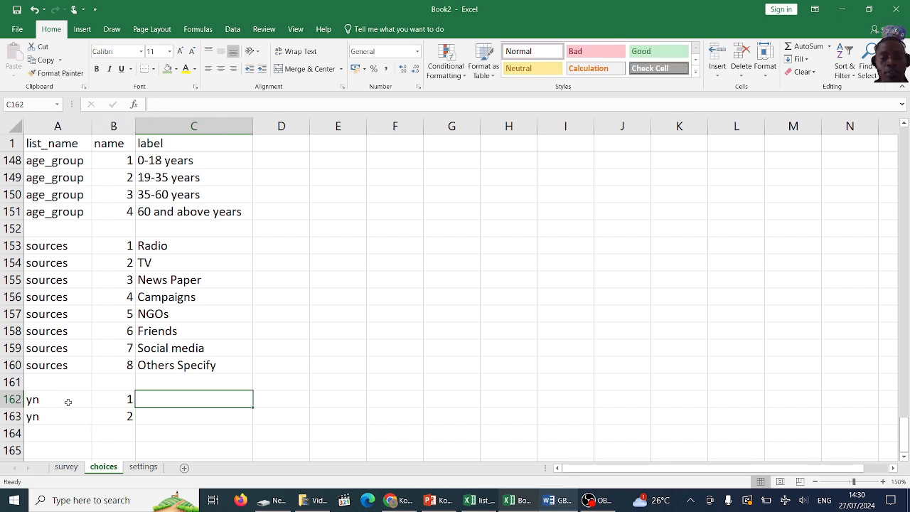
type("Yes")
key("Return")
type("N")
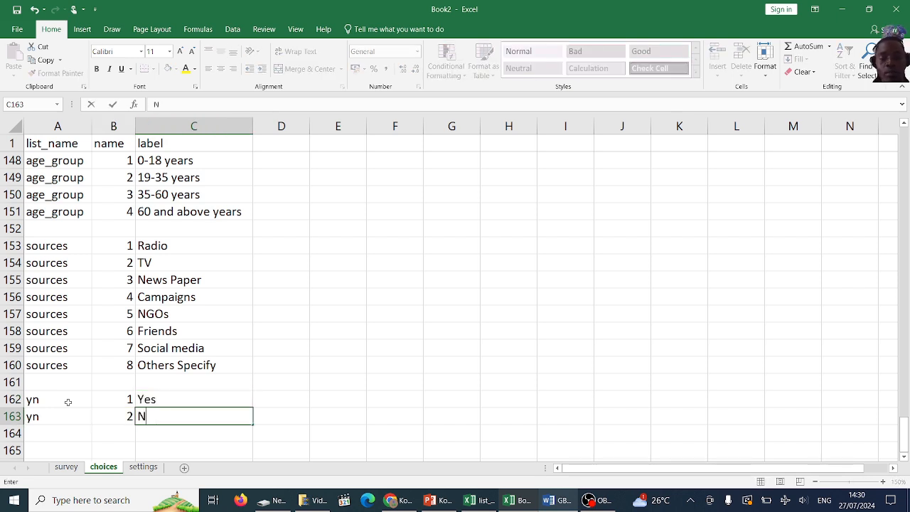
type("o")
left_click(118, 415)
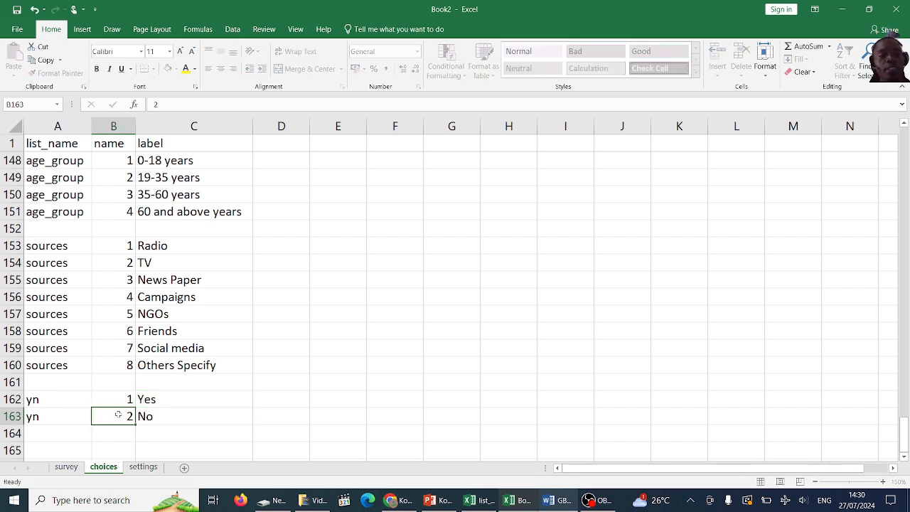
Step: Copy the SP01 question about living at the employer's address from the Word questionnaire into C18 of Book2's survey sheet as its label
left_click(66, 467)
left_click(146, 390)
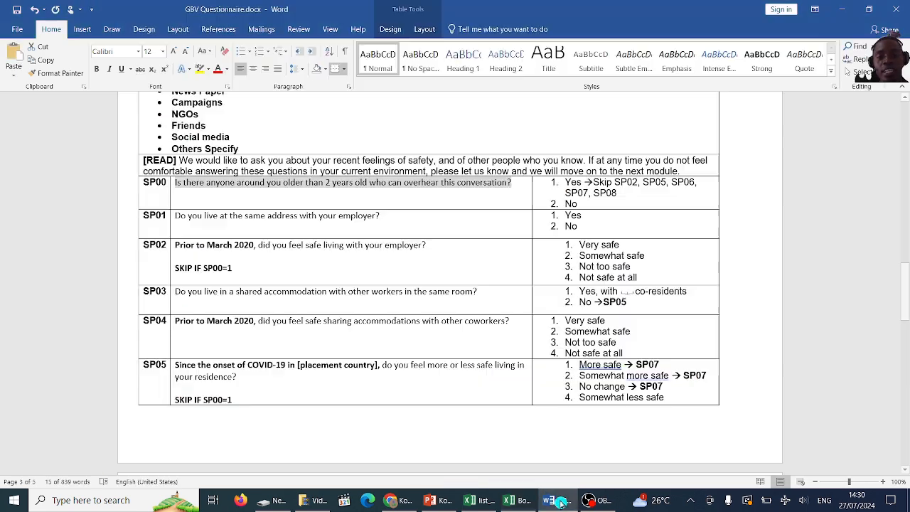
left_click(556, 499)
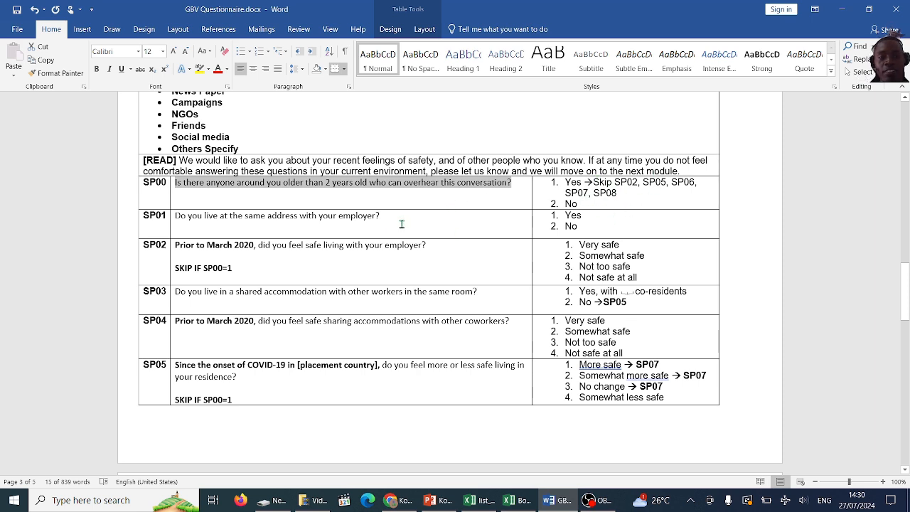
left_click_drag(402, 224, 182, 223)
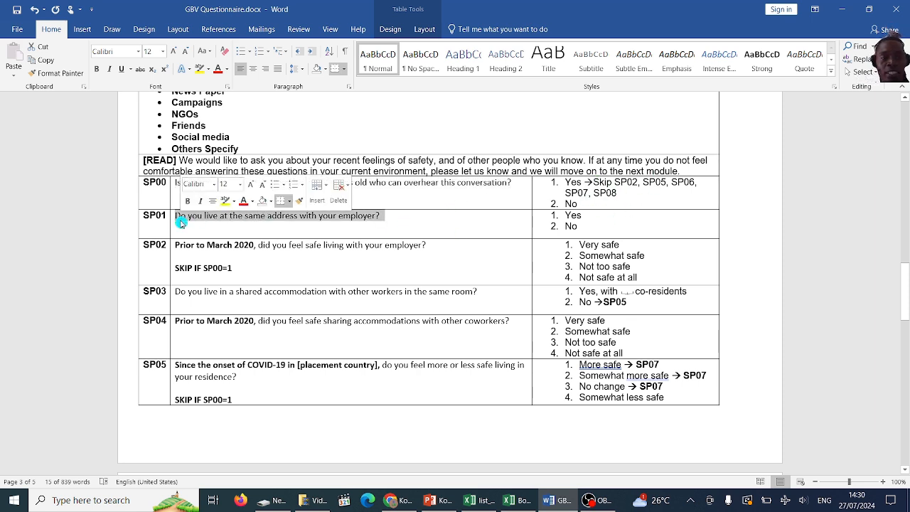
key("ctrl+c")
left_click(552, 503)
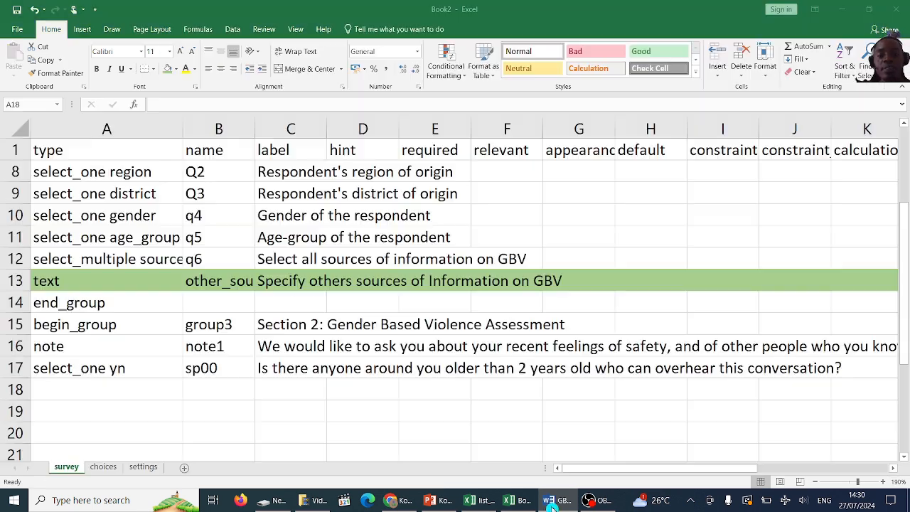
double_click(273, 383)
key("ctrl+v")
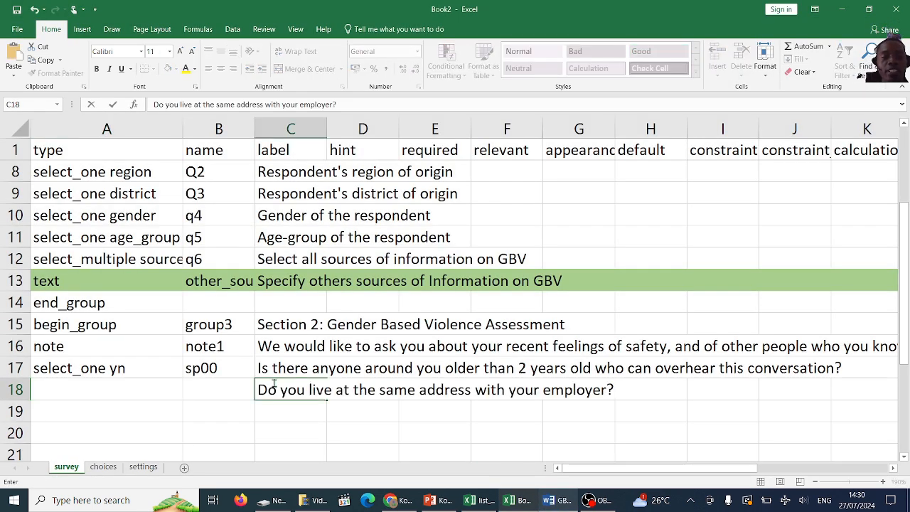
Step: Fill the name series down from sp00 in B17 so that B18 contains sp01
left_click(218, 384)
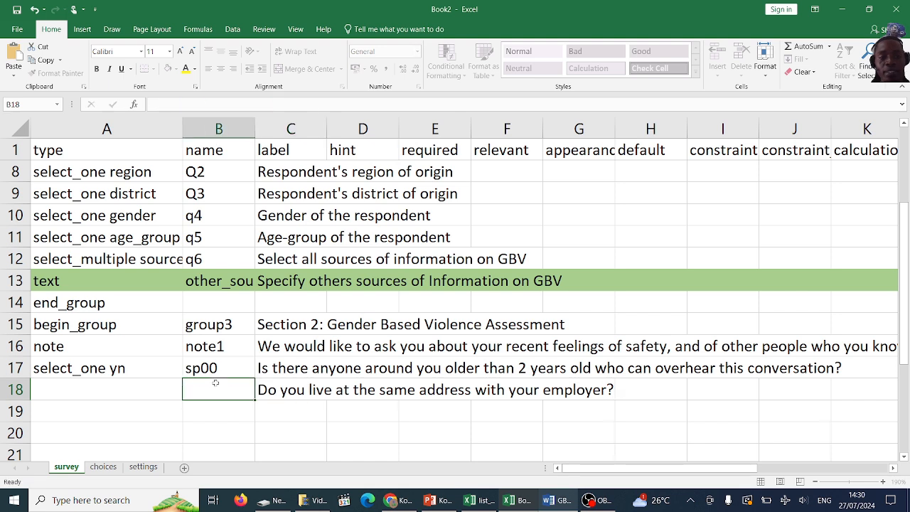
left_click(228, 370)
left_click_drag(253, 377, 238, 391)
left_click(238, 390)
left_click(427, 411)
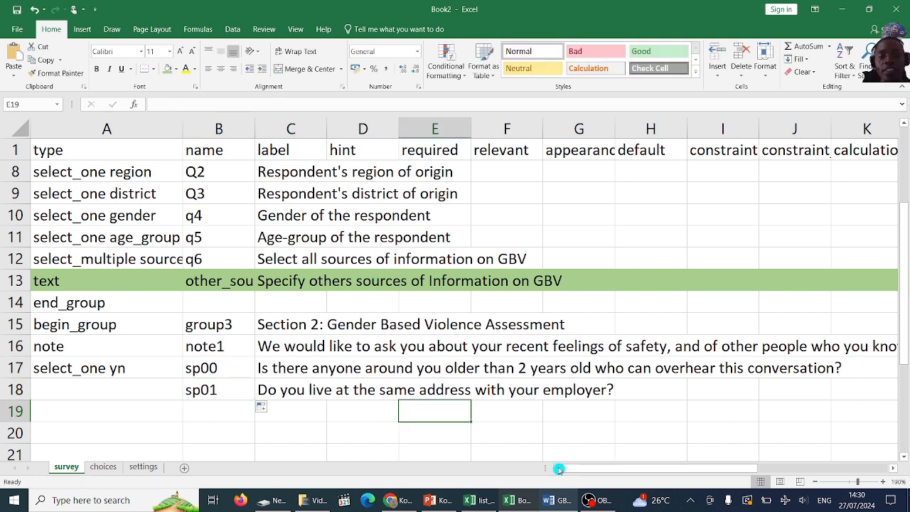
Step: Check the SP01 answer options in the Word questionnaire, and fill the select_one yn type from A17 down to A18 in Book2
left_click(558, 500)
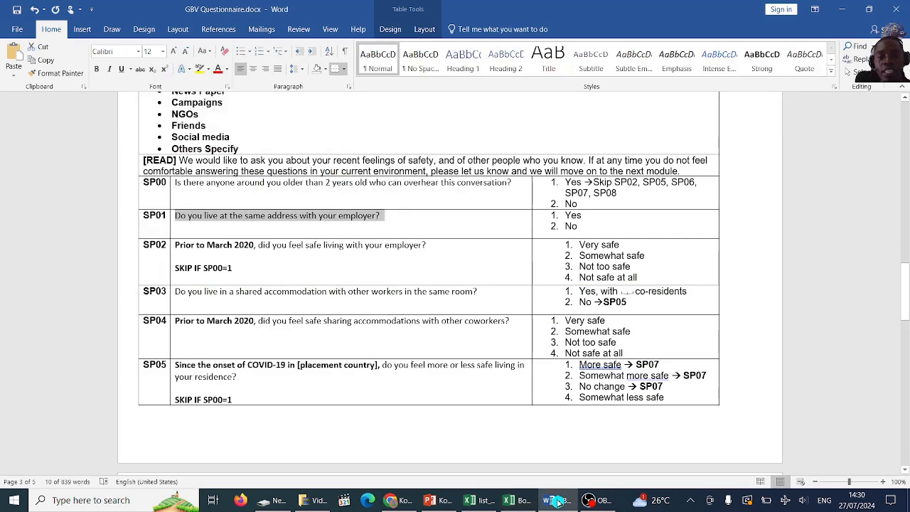
left_click(558, 501)
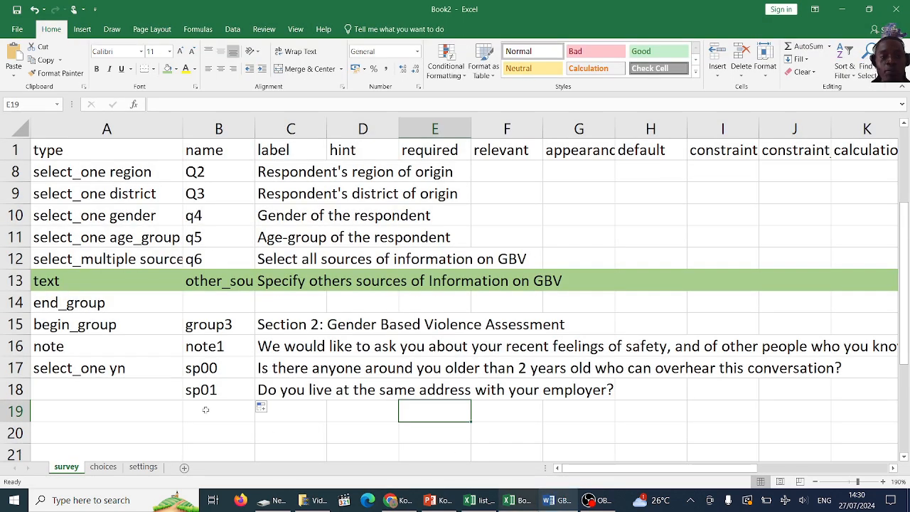
left_click(151, 367)
left_click_drag(182, 378, 180, 397)
left_click(211, 390)
left_click(153, 390)
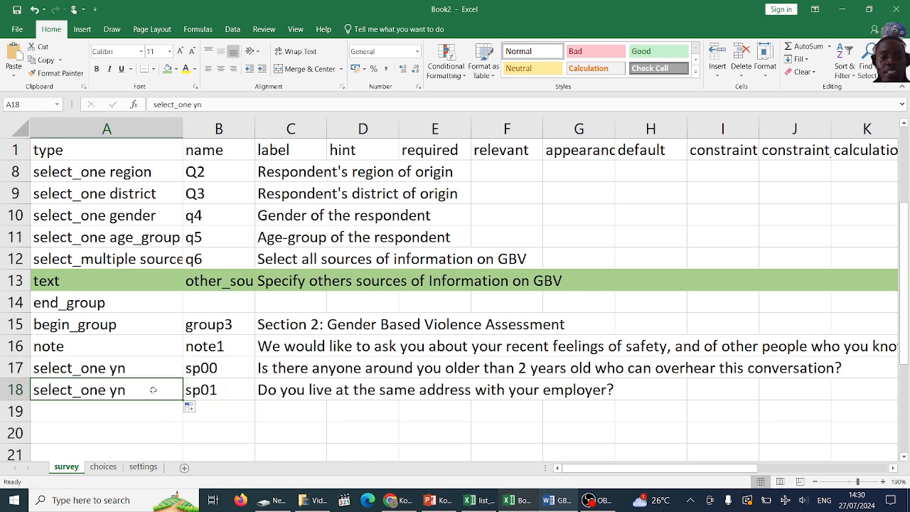
Step: Copy the SP02 question about feeling safe living with the employer from the Word questionnaire into C19 of Book2 as its label
left_click(305, 404)
left_click(564, 502)
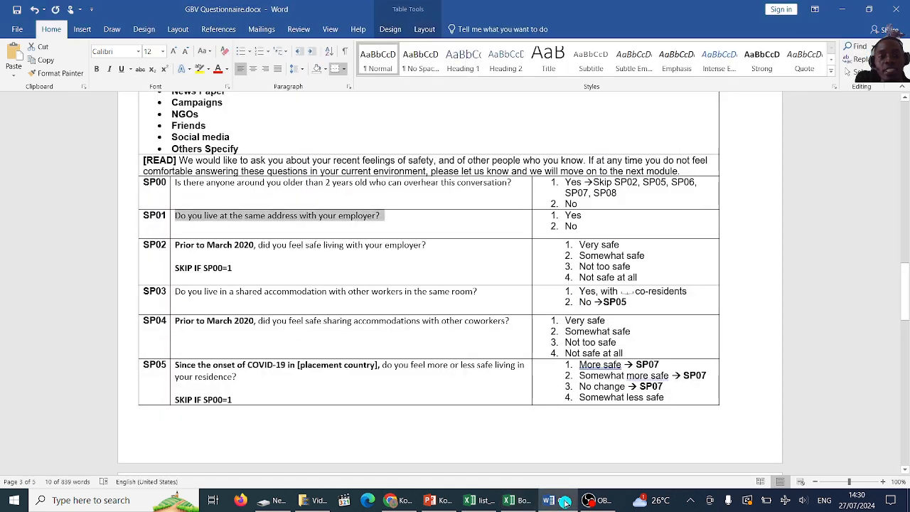
left_click_drag(436, 246, 207, 244)
left_click(342, 259)
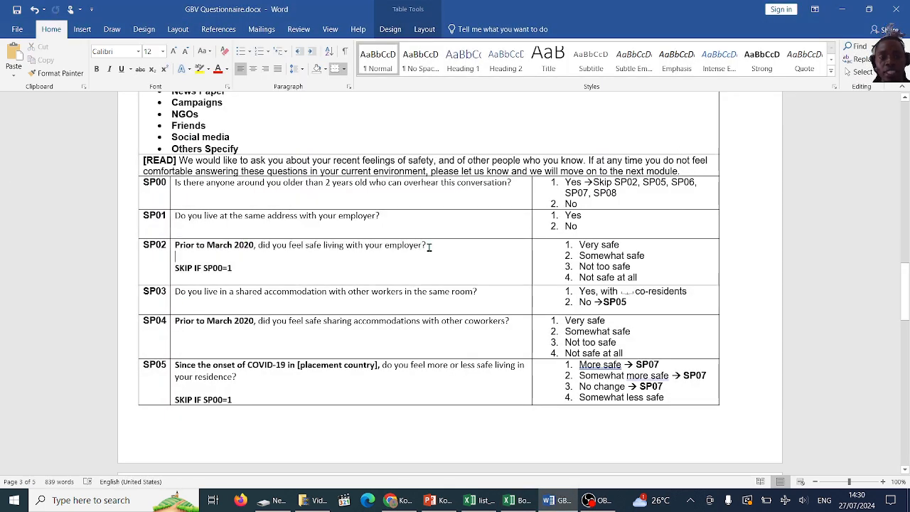
left_click_drag(429, 246, 187, 246)
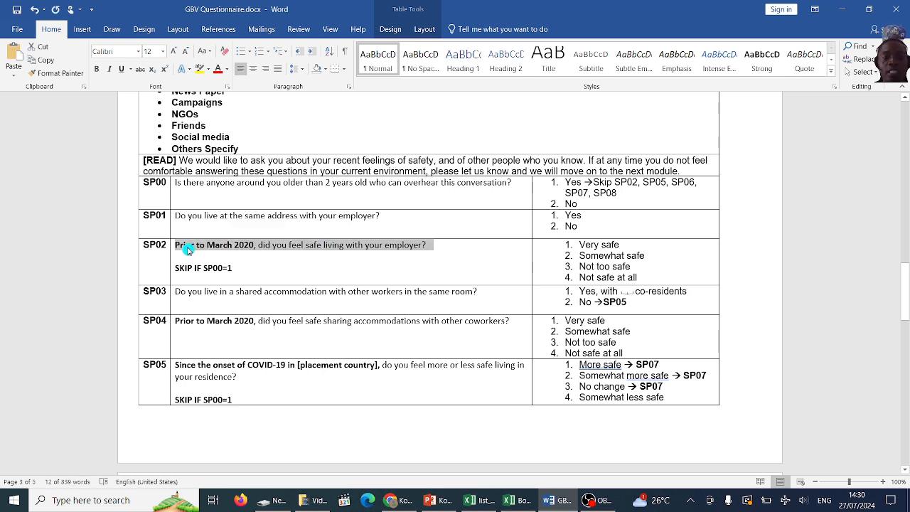
left_click(562, 498)
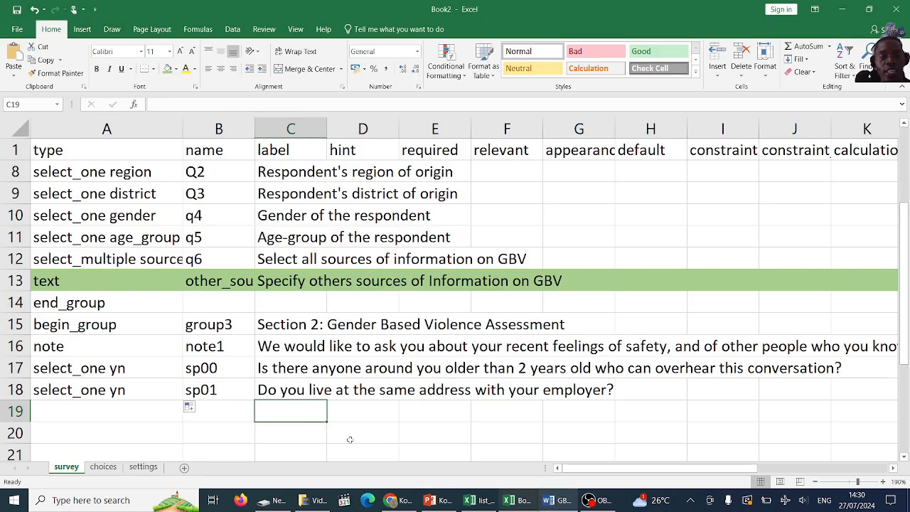
key("ctrl+v")
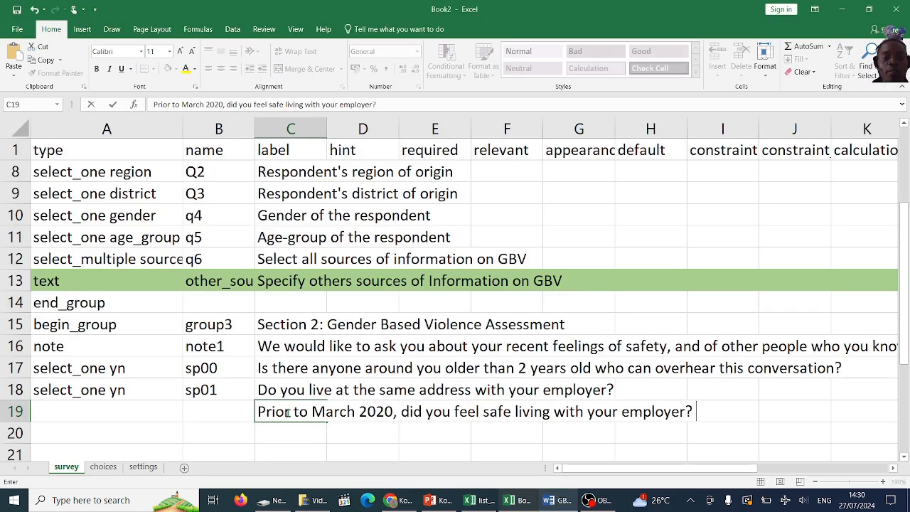
Step: Fill the name series down from sp01 in B18 so that B19 contains sp02
left_click(212, 403)
left_click(220, 393)
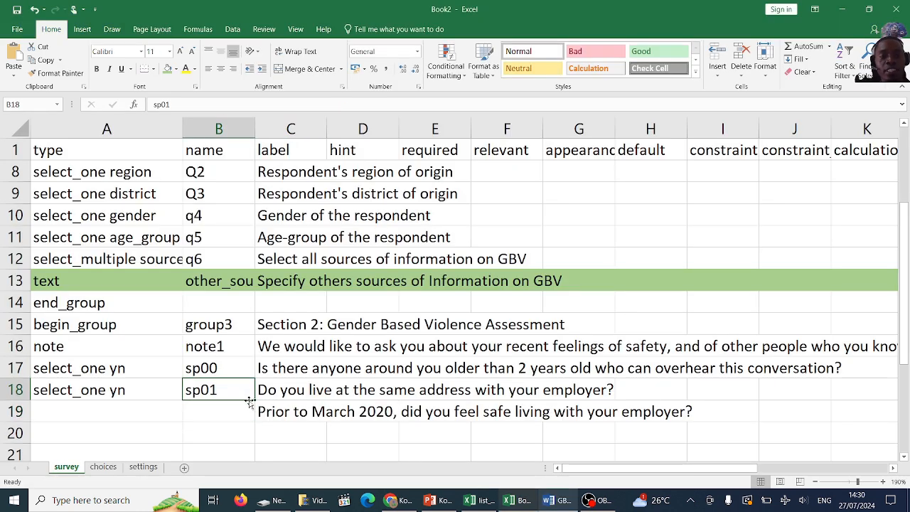
left_click_drag(254, 400, 257, 418)
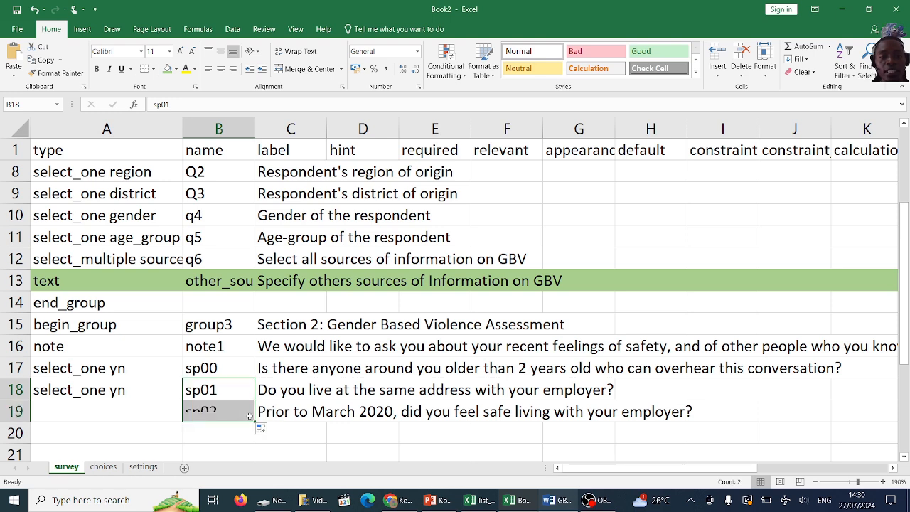
left_click(150, 408)
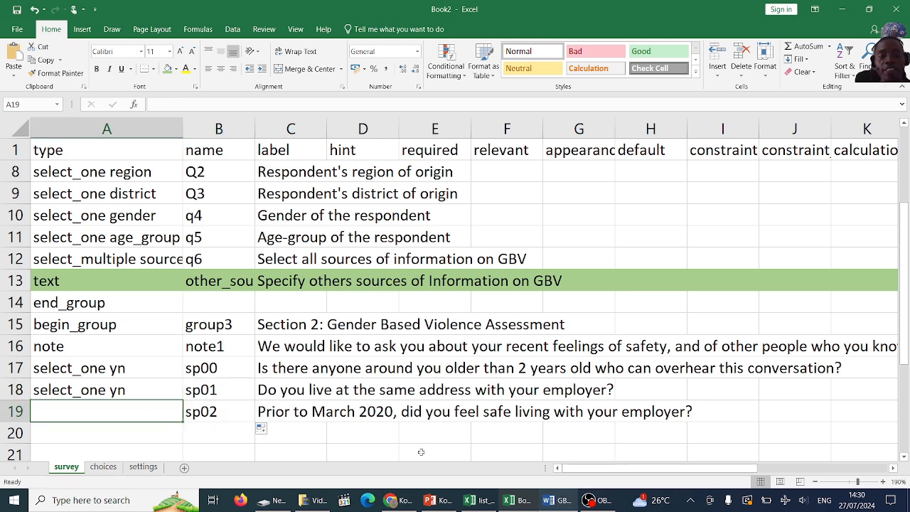
Step: Copy the four SP02 answer options from the Word questionnaire into the choices sheet of Book2 as labels starting at C165
left_click(564, 501)
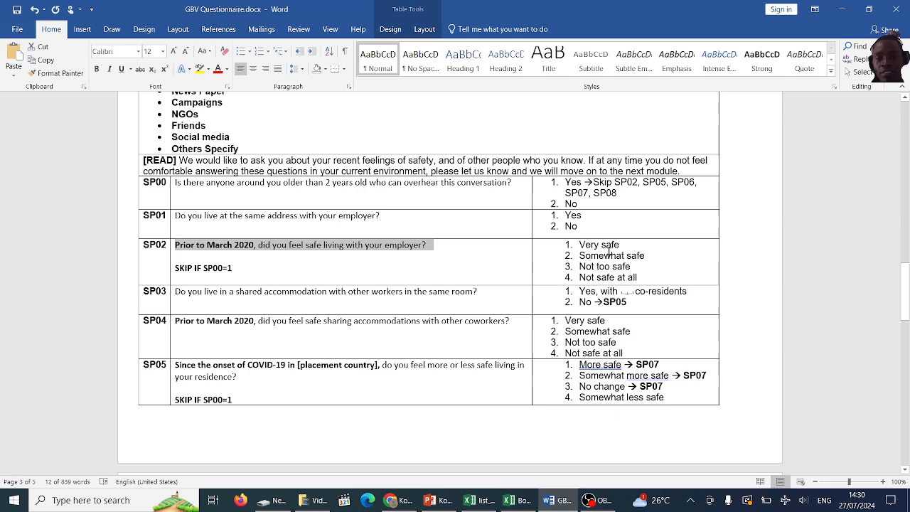
left_click_drag(644, 276, 580, 246)
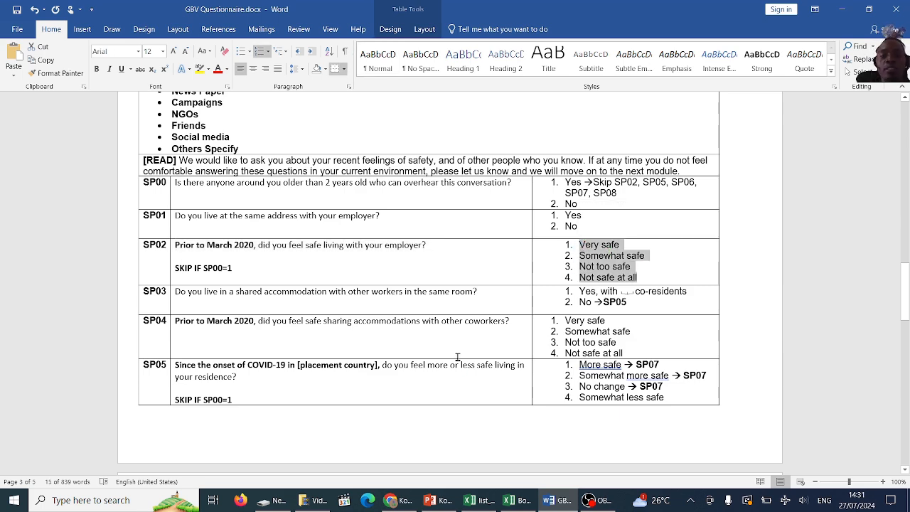
left_click(516, 500)
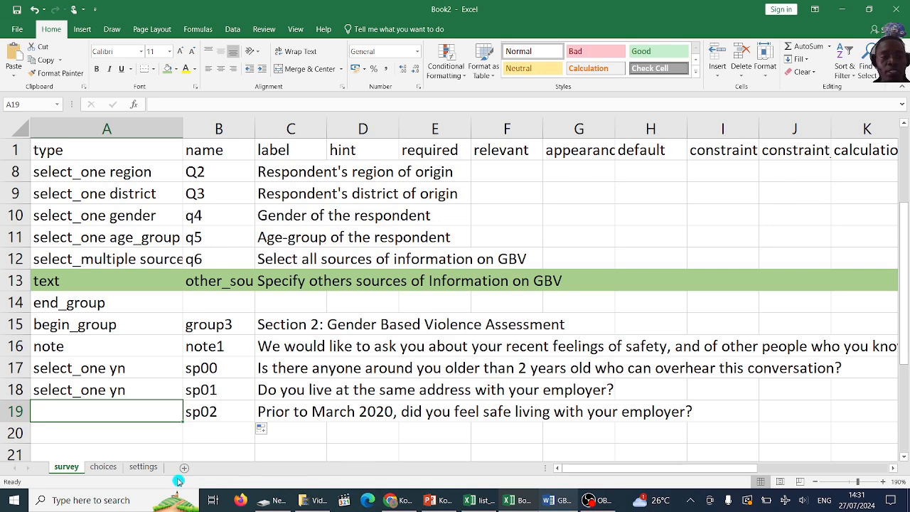
left_click(103, 467)
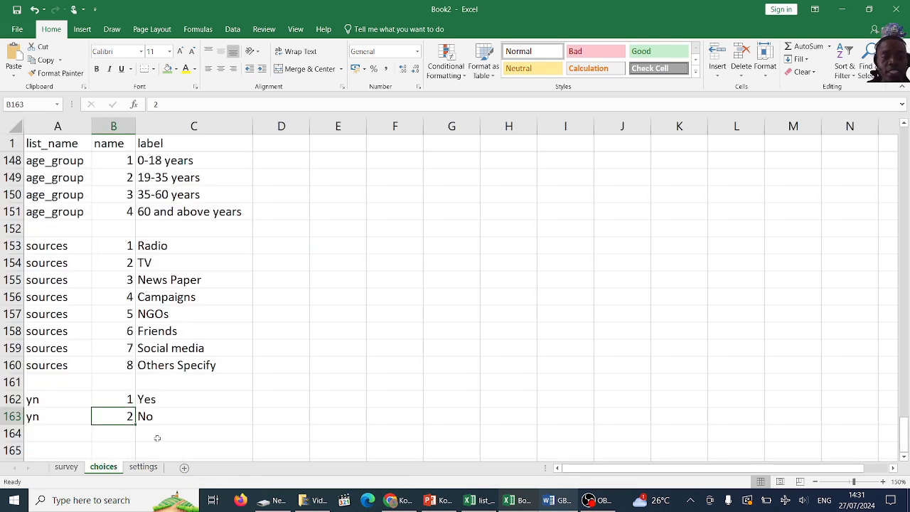
left_click(161, 447)
scroll(161, 445, "down", 3)
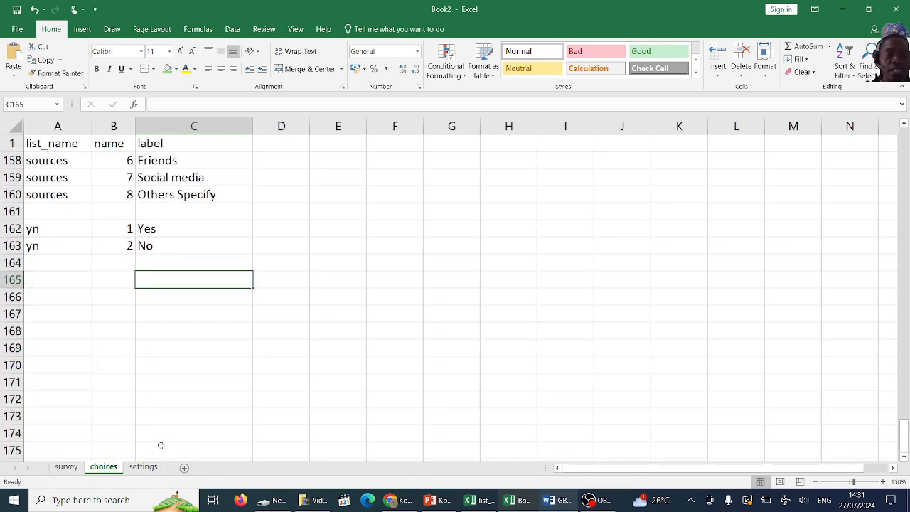
right_click(174, 281)
left_click(214, 82)
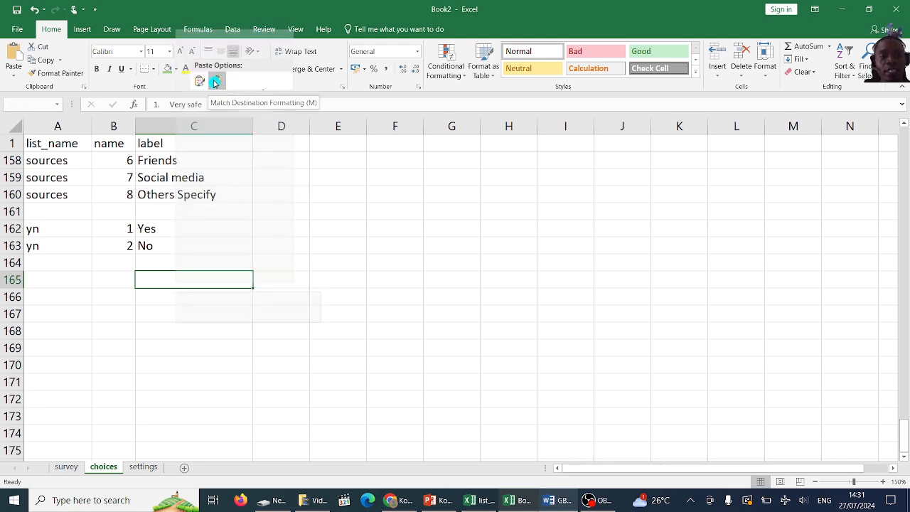
Step: Add the number "4." in front of the Not safe at all label in C168
double_click(153, 331)
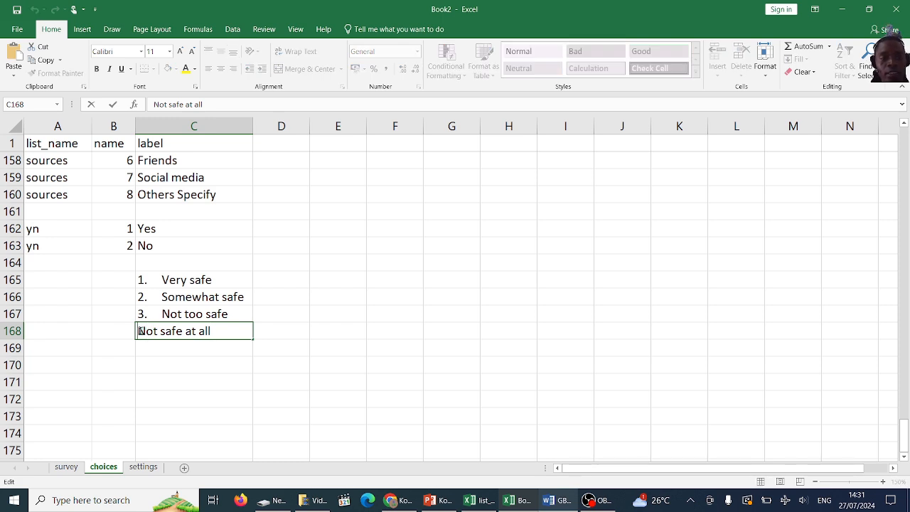
type("4.")
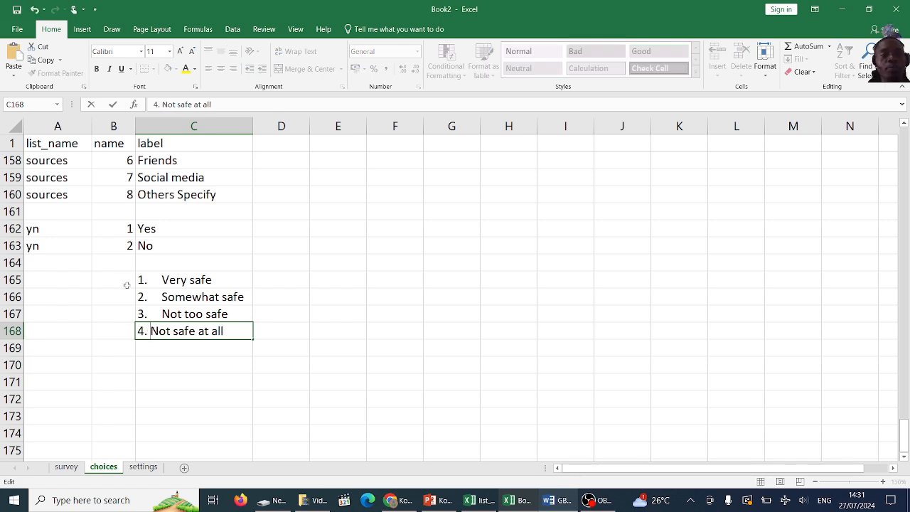
left_click(114, 263)
Step: Enter the choice names 1, 2, 3 and 4 in B165 to B168 beside the safety labels
left_click(117, 284)
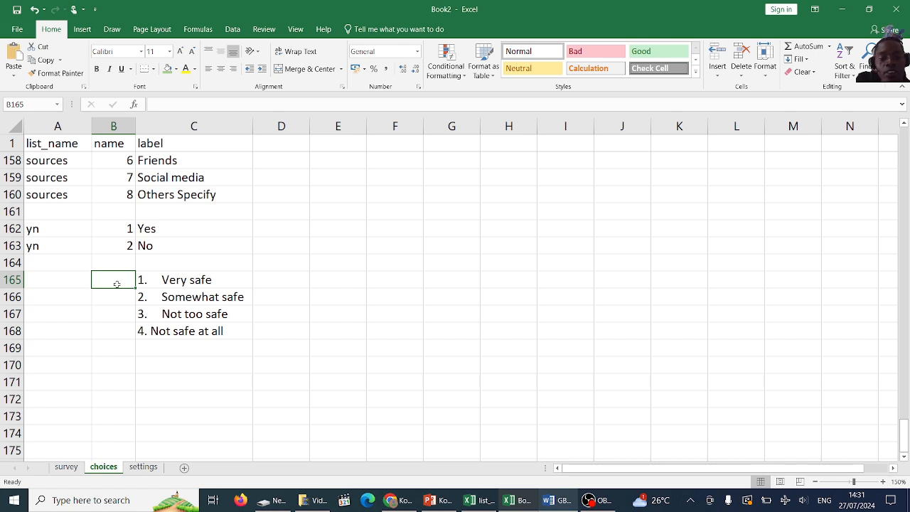
type("1")
key("Return")
type("2")
key("Return")
type("3")
key("Return")
type("4")
key("Return")
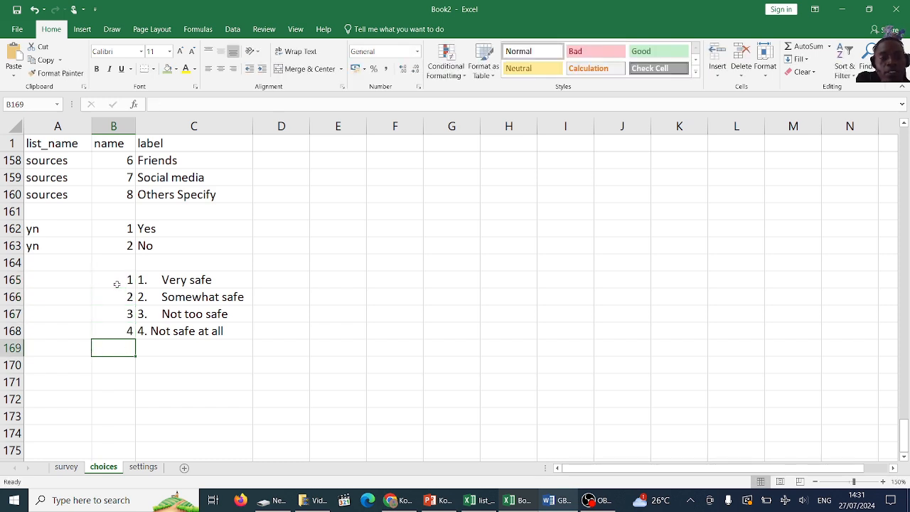
Step: On the survey sheet, fill the type from A18 into A19 and change its list name so it reads select_one safe
left_click(69, 277)
left_click(66, 466)
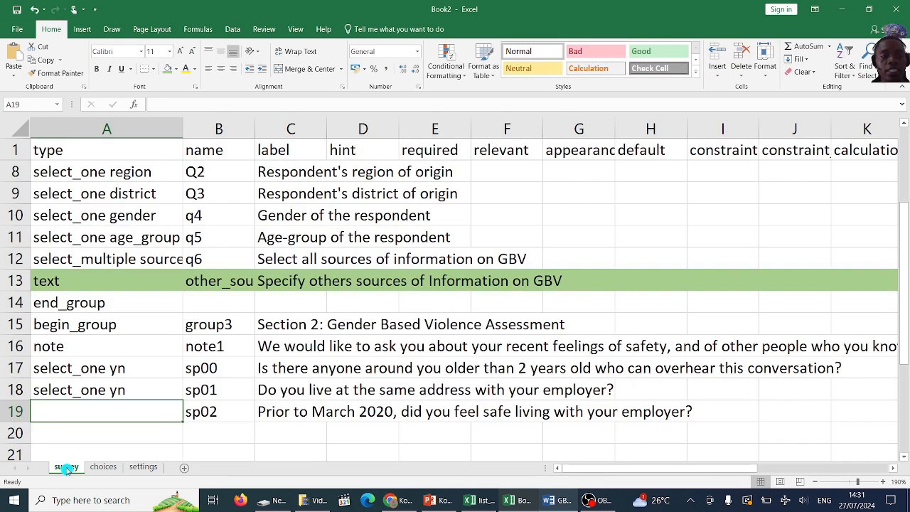
left_click(101, 390)
left_click_drag(182, 400, 167, 411)
double_click(116, 412)
double_click(117, 413)
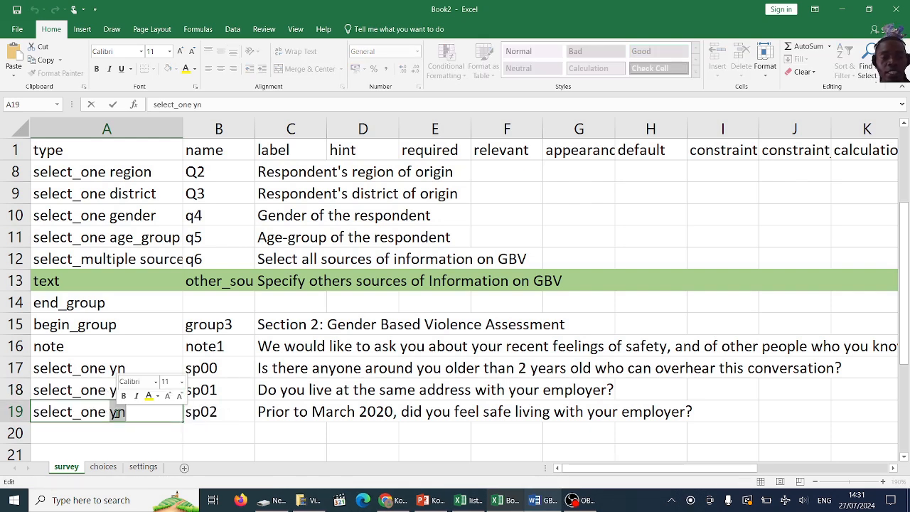
type("safe")
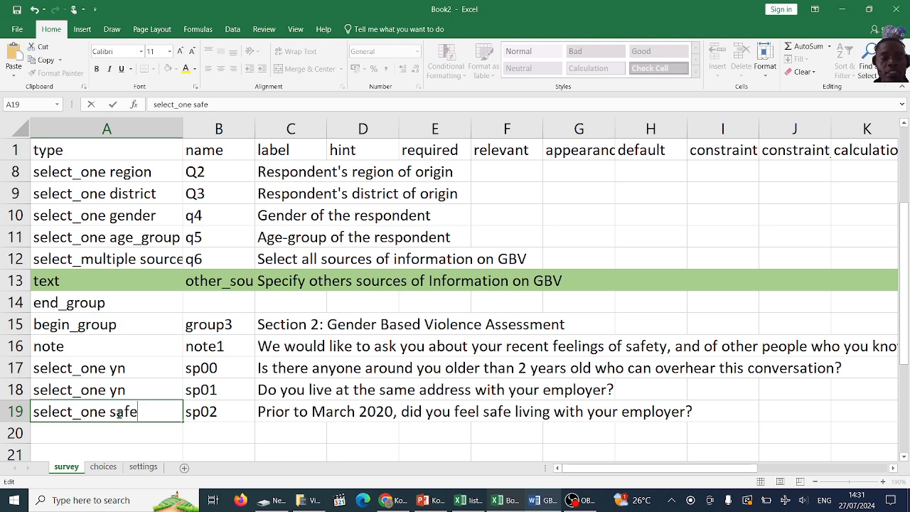
Step: Copy the list name safe from A19 into A165 of the choices sheet and fill it down to A168
double_click(119, 414)
key("ctrl+c")
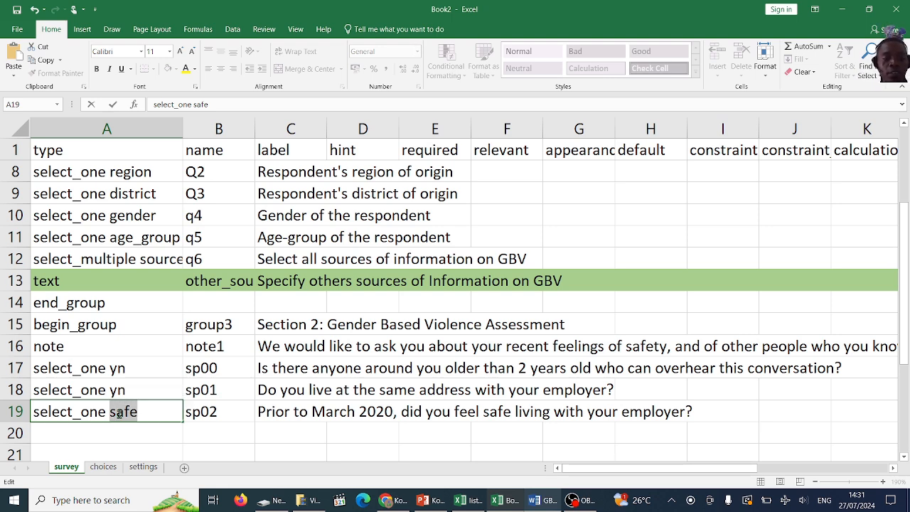
left_click(100, 470)
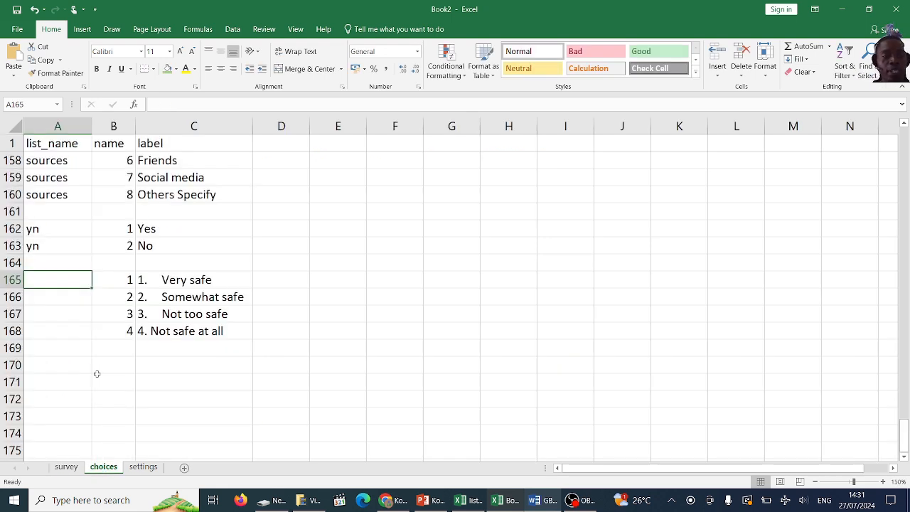
double_click(63, 282)
key("ctrl+v")
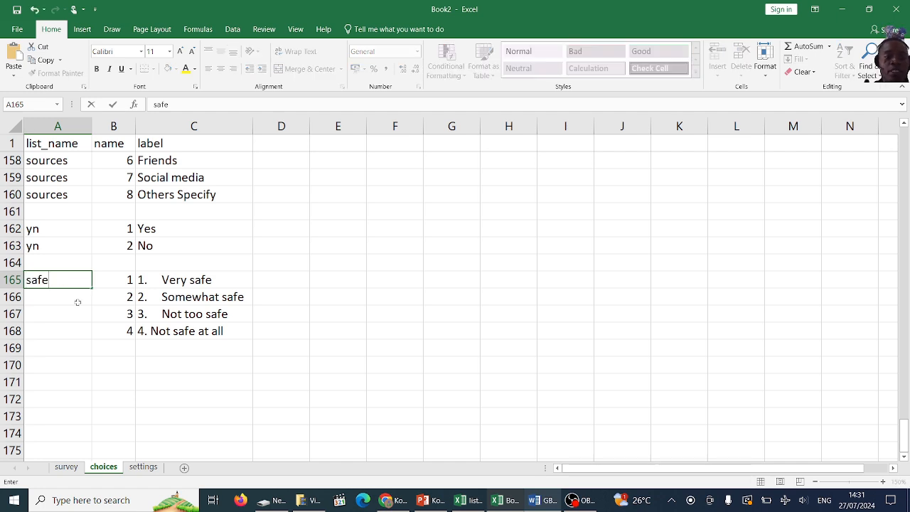
key("Return")
left_click(73, 273)
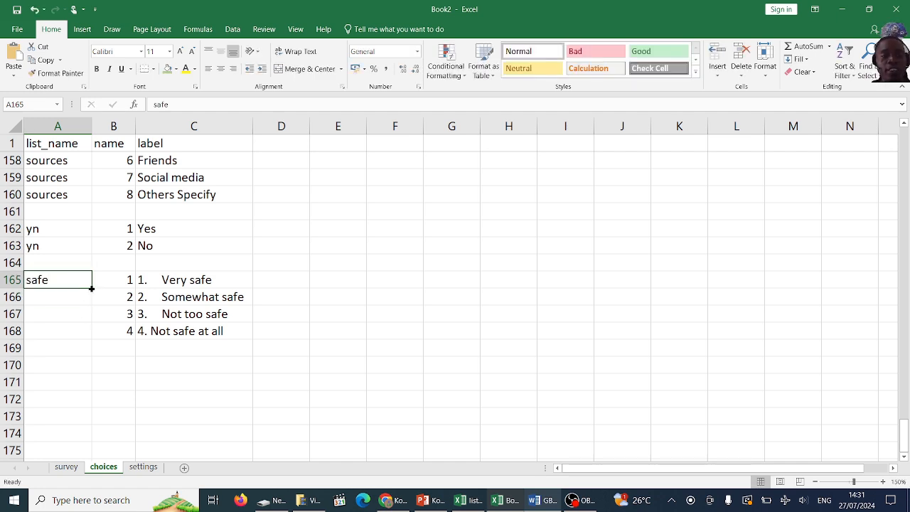
left_click_drag(91, 288, 94, 341)
left_click(194, 332)
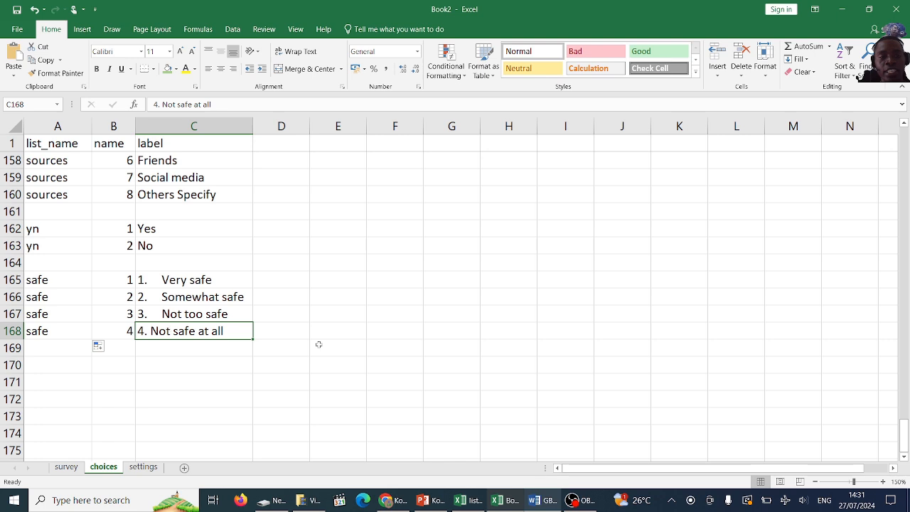
Step: Color the SP02 answer options red in the Word questionnaire
left_click(536, 500)
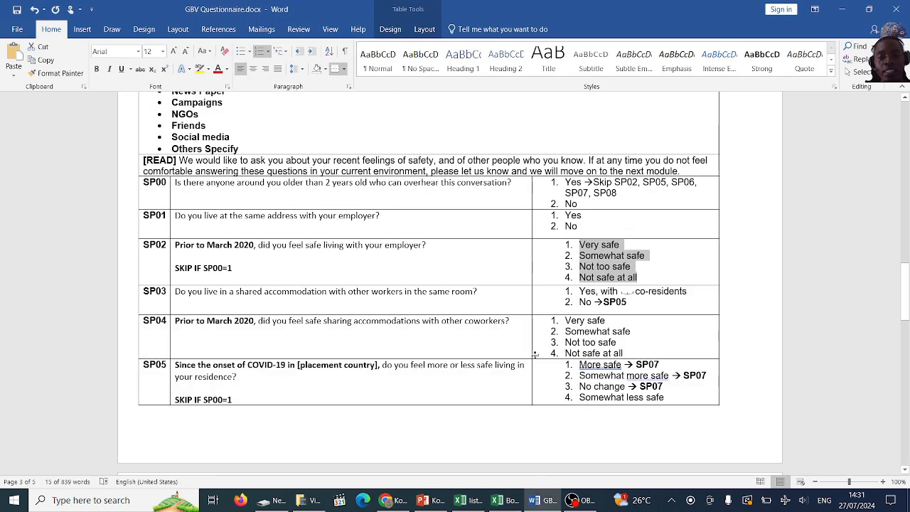
left_click(216, 69)
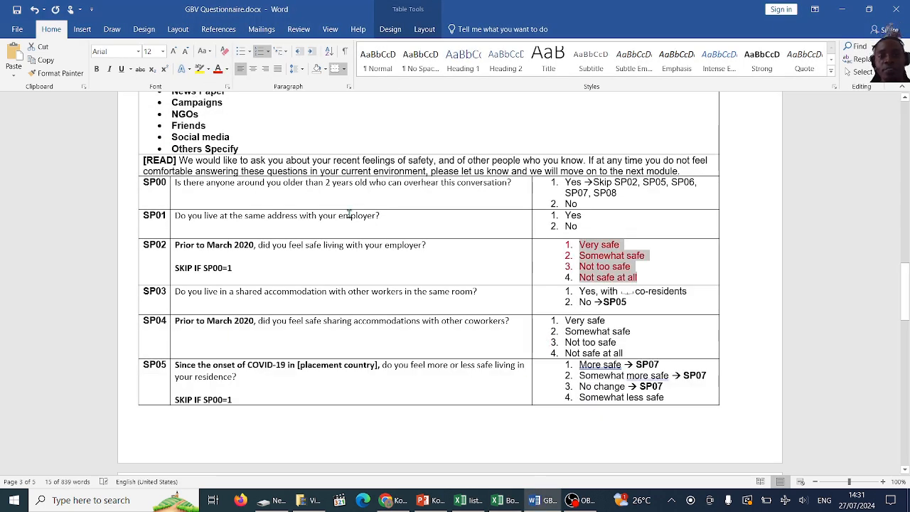
left_click(423, 293)
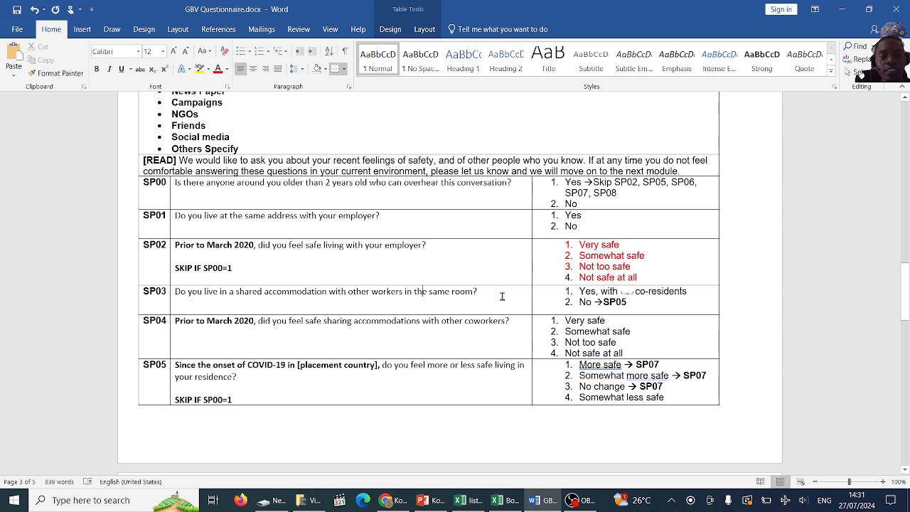
Step: Copy the SP03 shared accommodation question from the Word questionnaire into C20 of the survey sheet, and fill the name series down to sp03 in B20
left_click_drag(492, 290, 289, 299)
key("ctrl+c")
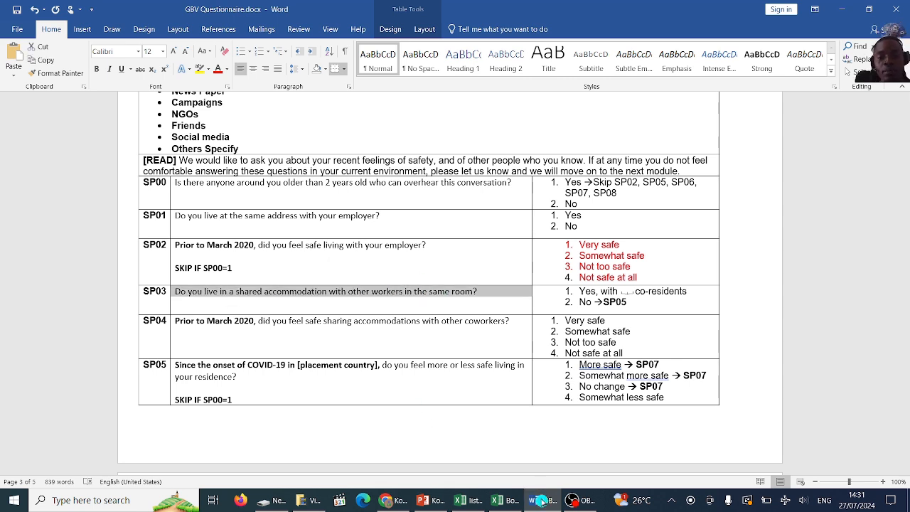
key("alt+Tab")
left_click(66, 467)
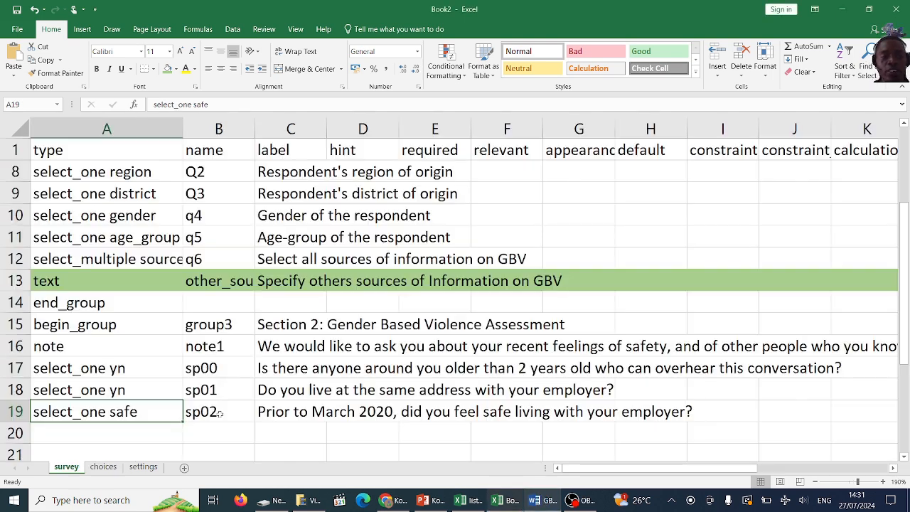
right_click(280, 434)
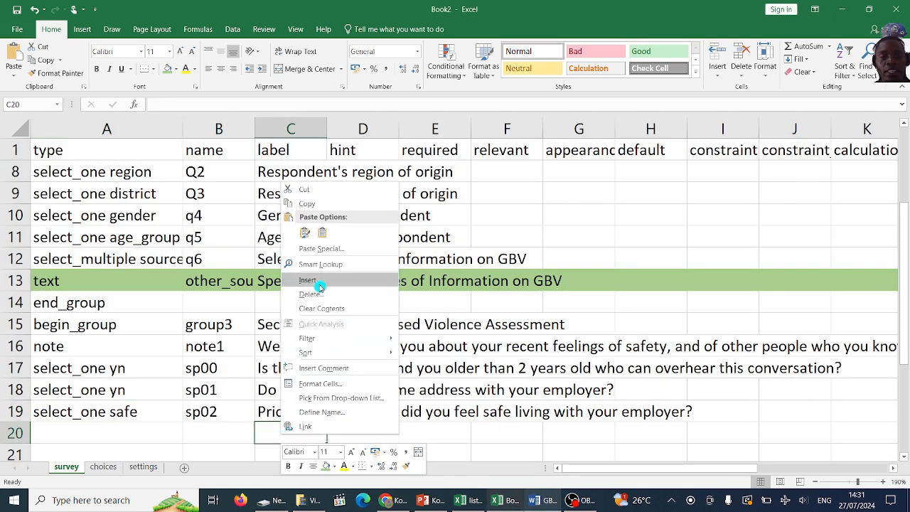
left_click(325, 234)
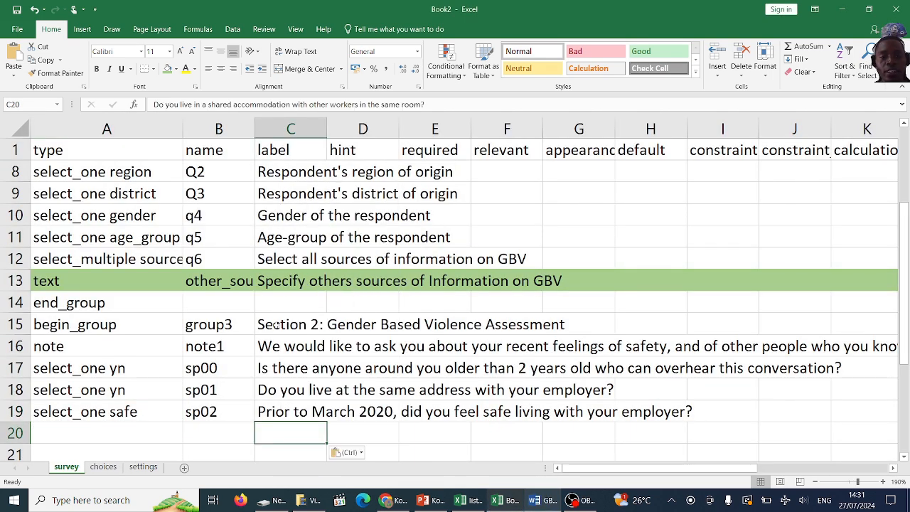
left_click(231, 418)
left_click_drag(256, 424, 256, 439)
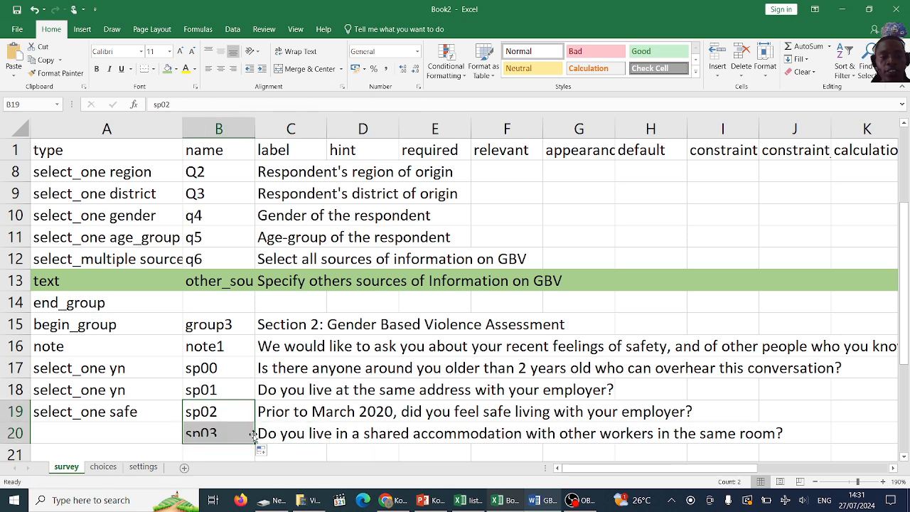
Step: In the Word questionnaire, take the two SP03 answer options without their numbering, and restore the numbered list in the document
left_click(542, 501)
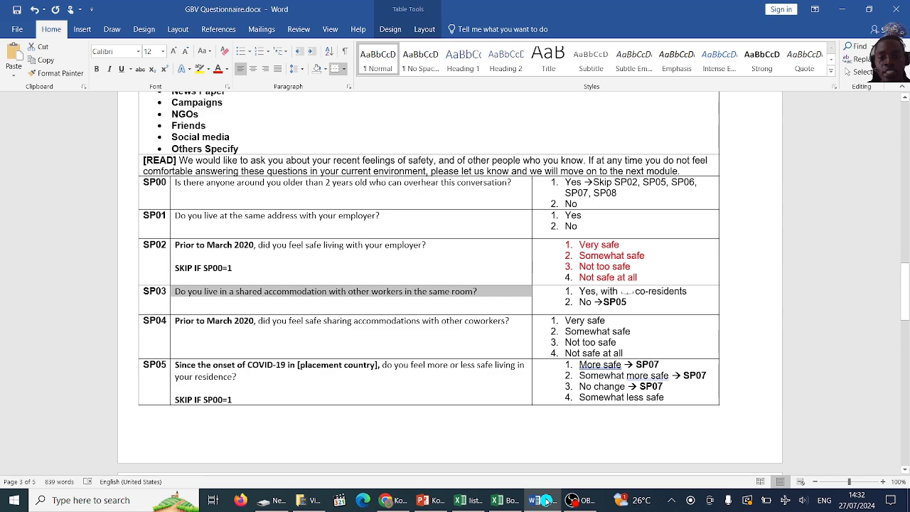
left_click(542, 501)
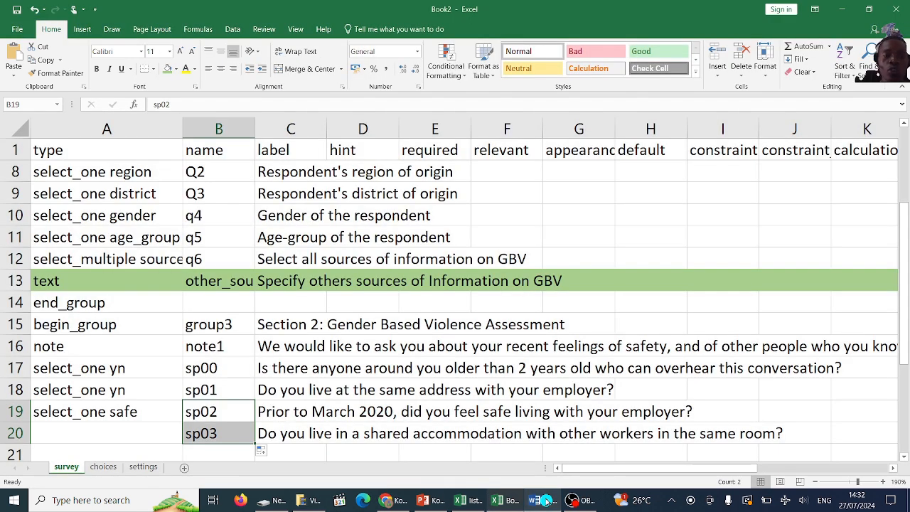
scroll(542, 501, "down", 3)
left_click(542, 500)
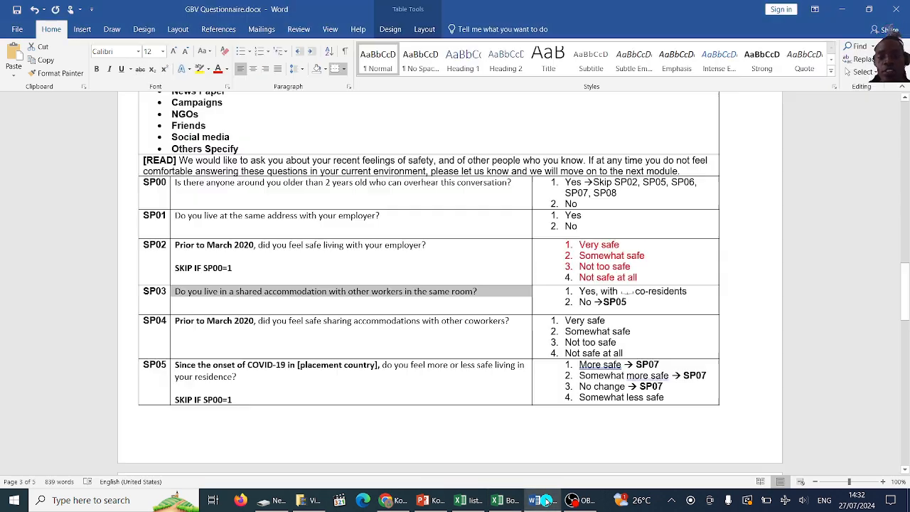
left_click(649, 305)
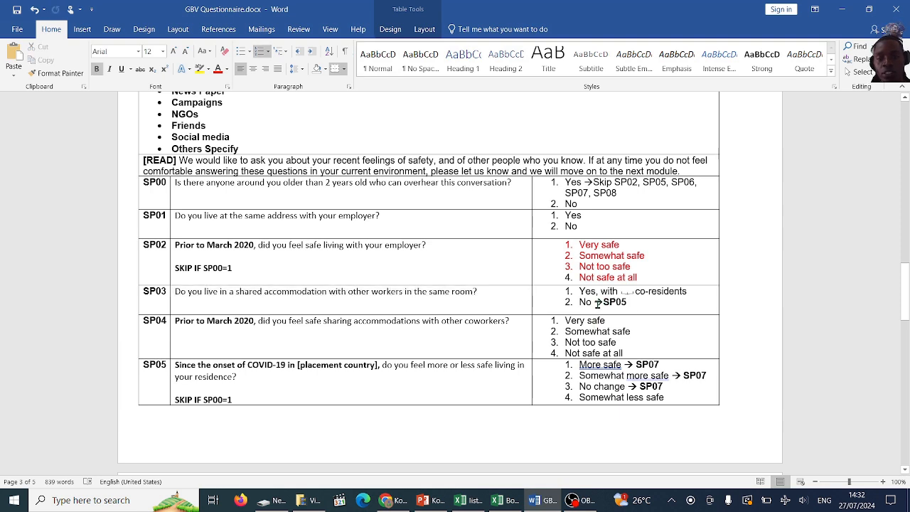
left_click_drag(589, 302, 582, 292)
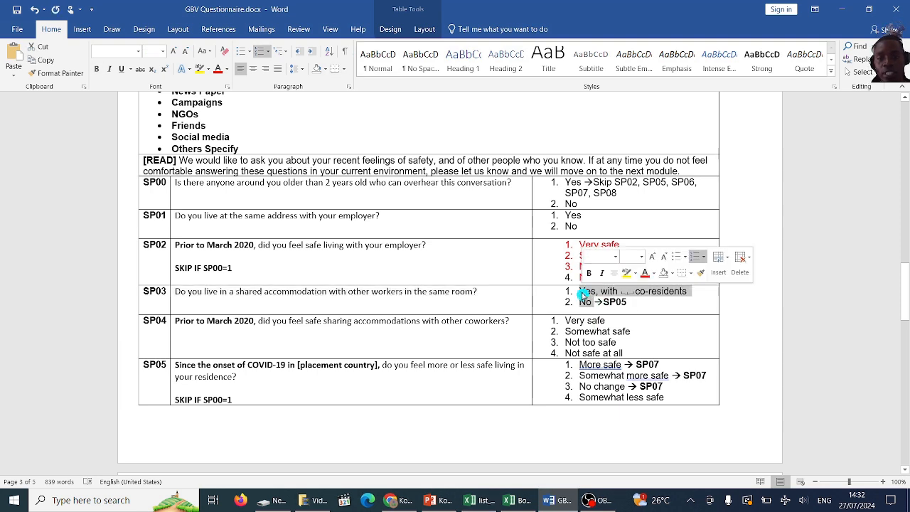
left_click(260, 54)
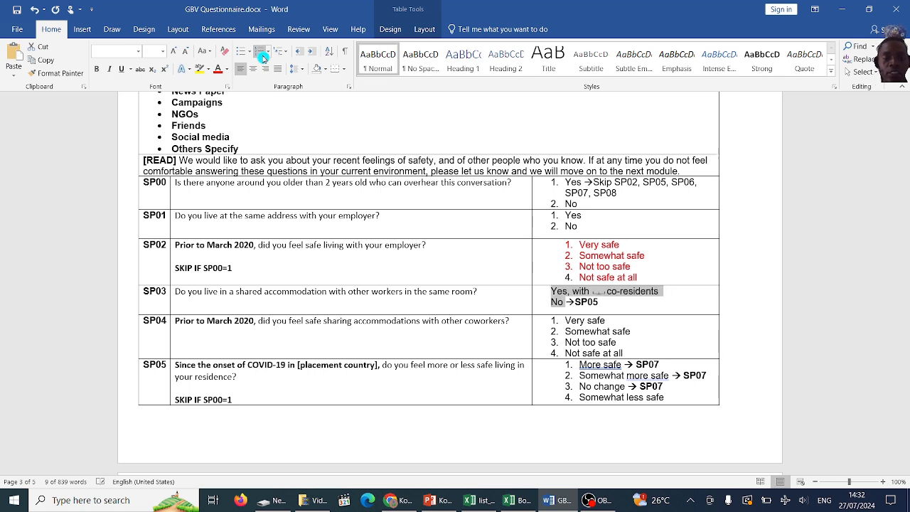
left_click(261, 57)
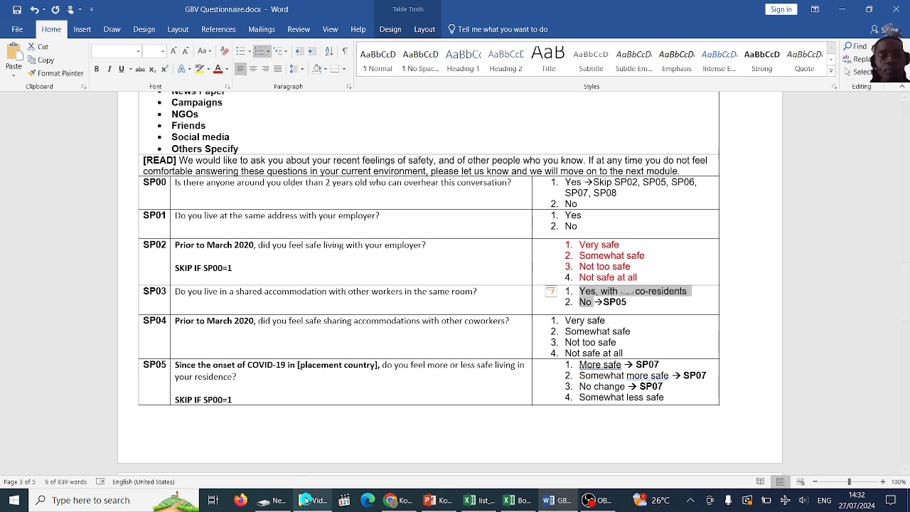
Step: Paste the SP03 answer options into C170:C171 of the choices sheet in the Excel workbook, matching the destination formatting
left_click(514, 500)
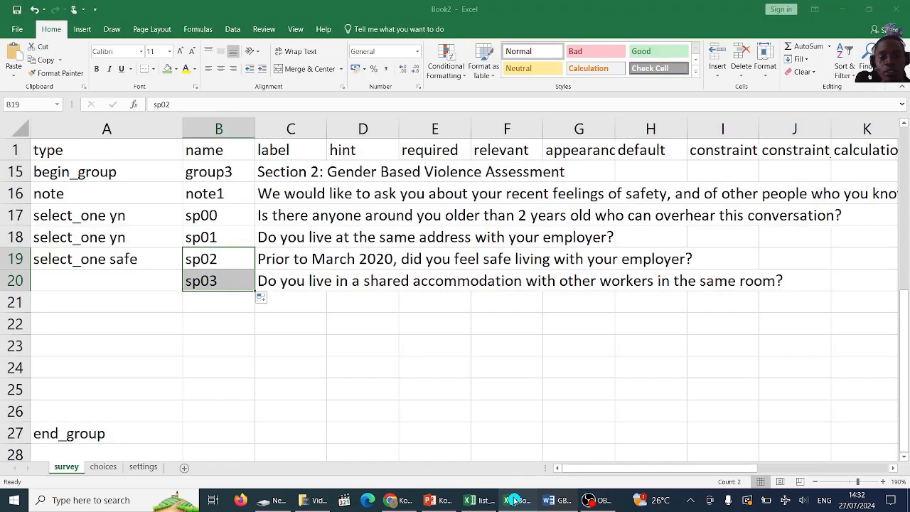
left_click(103, 467)
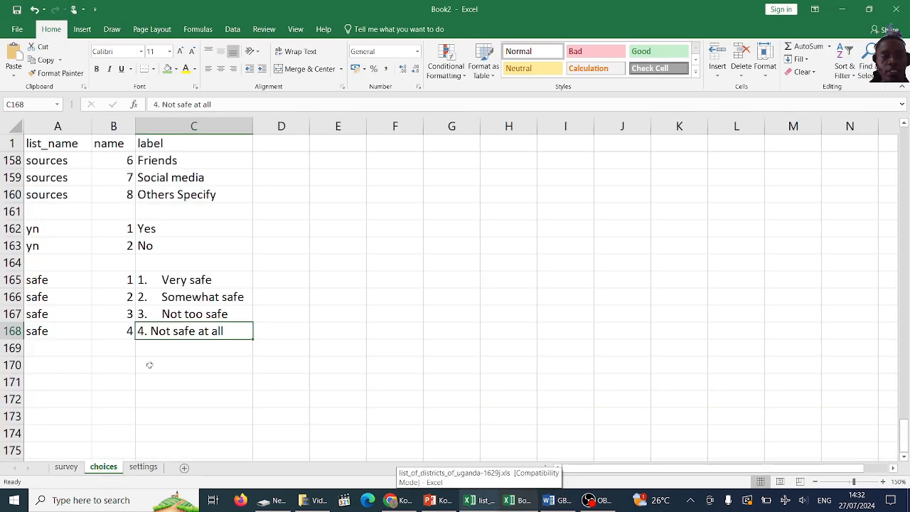
left_click(149, 365)
right_click(151, 364)
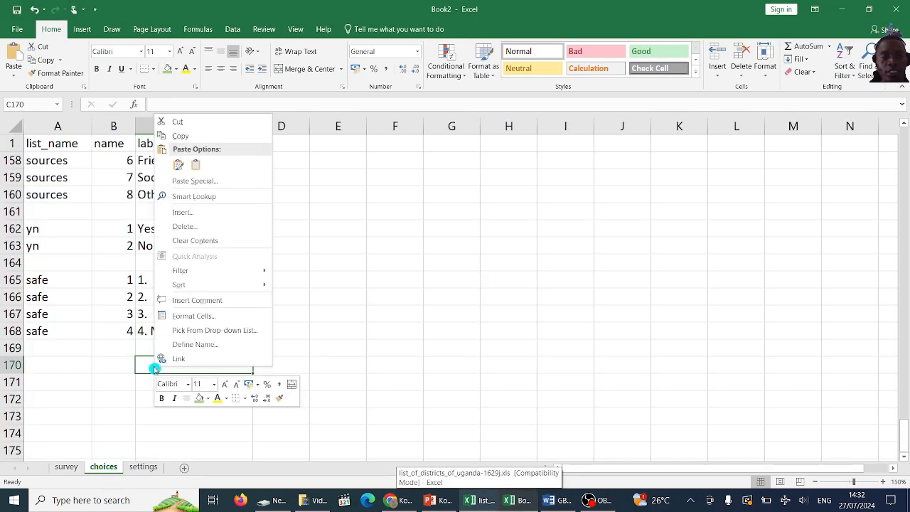
left_click(199, 167)
left_click(177, 381)
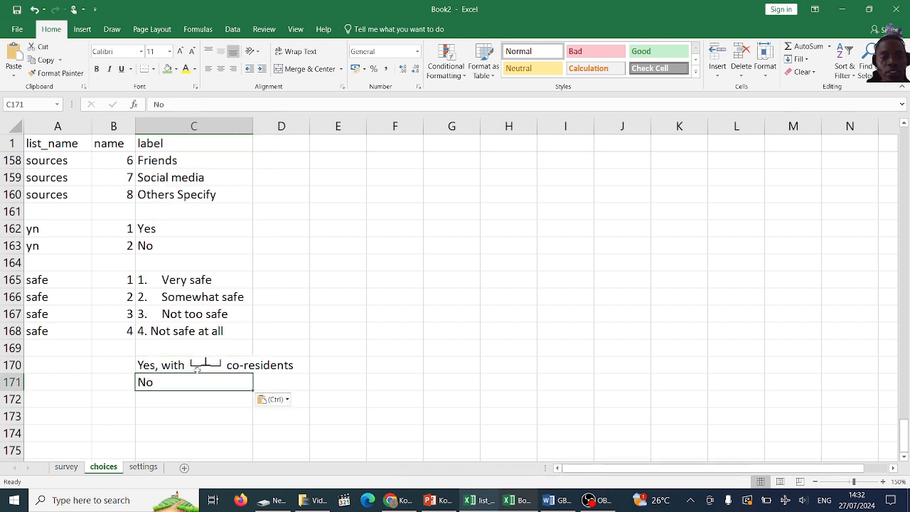
Step: Remove the blank-box symbols from the label in C170 so it reads Yes, with co-residents
double_click(220, 365)
left_click_drag(222, 365, 189, 365)
key("BackSpace")
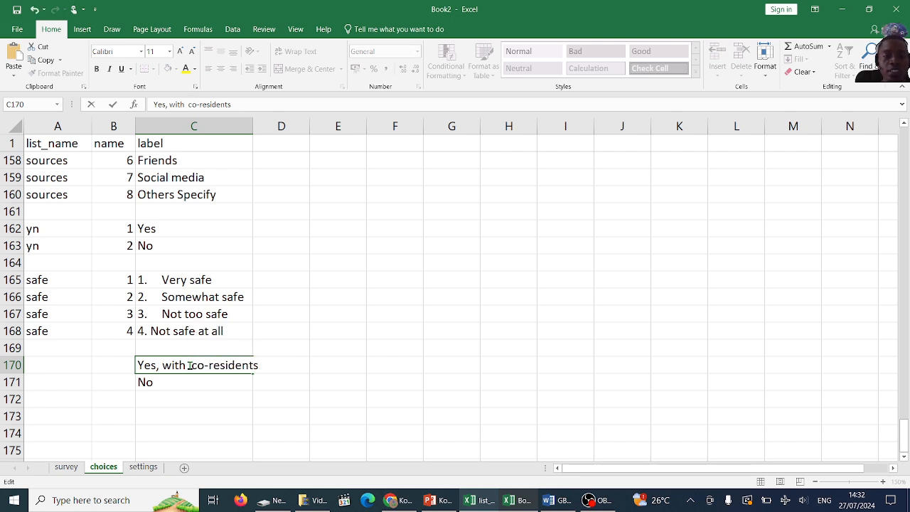
key("BackSpace")
key("Return")
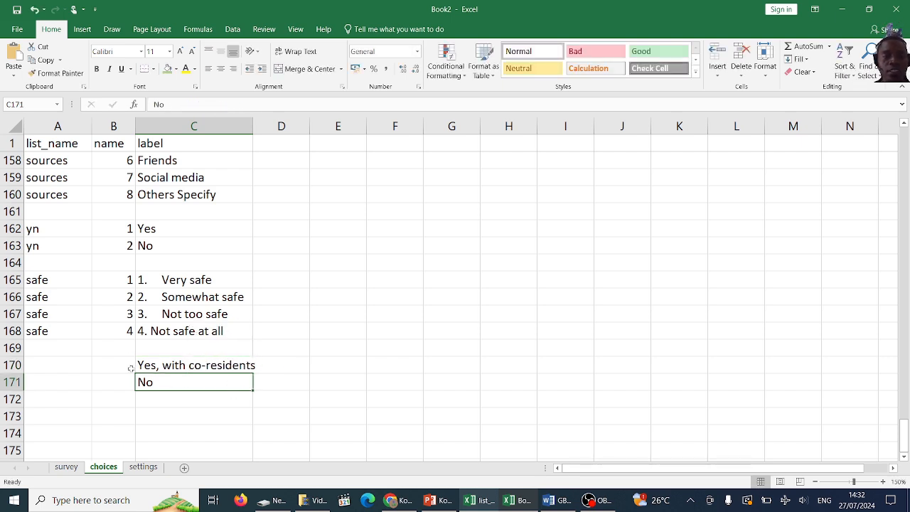
Step: Enter the choice names 1 and 2 in B170:B171 and the list name ynz in A170:A171
left_click(123, 366)
type("1")
key("Return")
type("2")
key("Return")
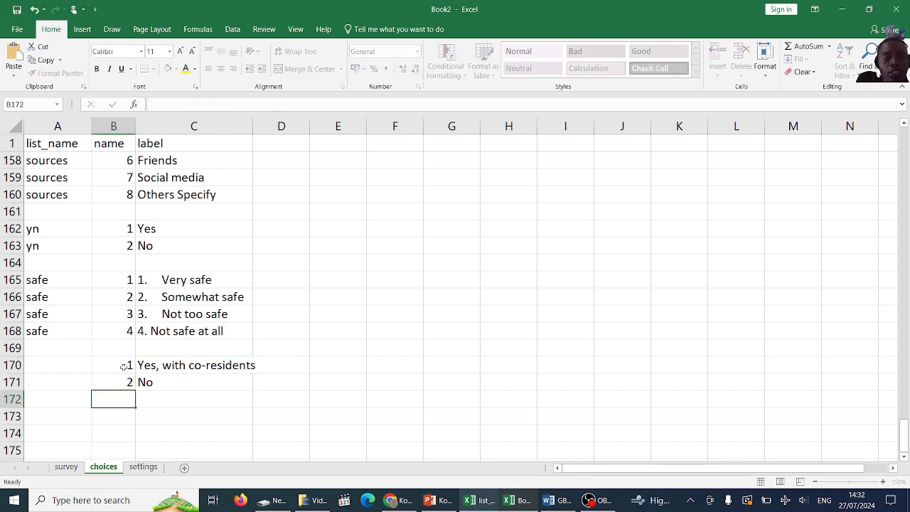
left_click(79, 364)
type("ynz")
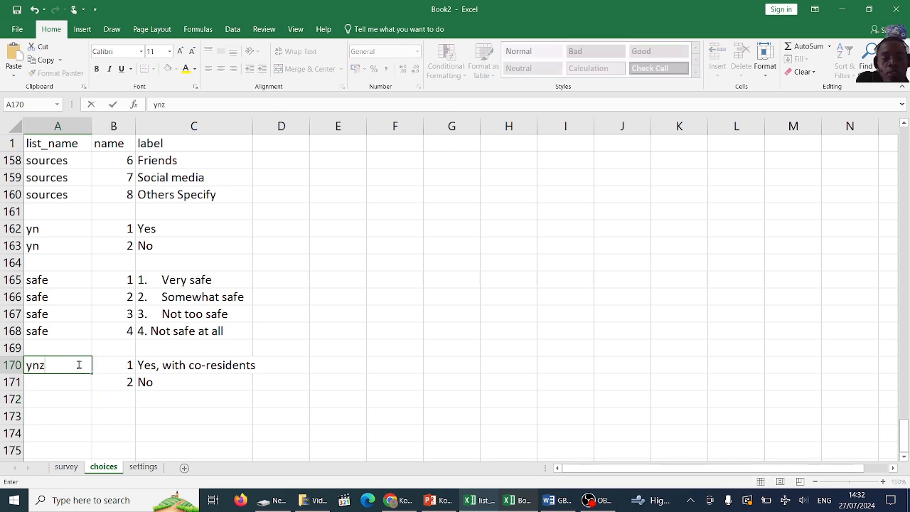
key("Return")
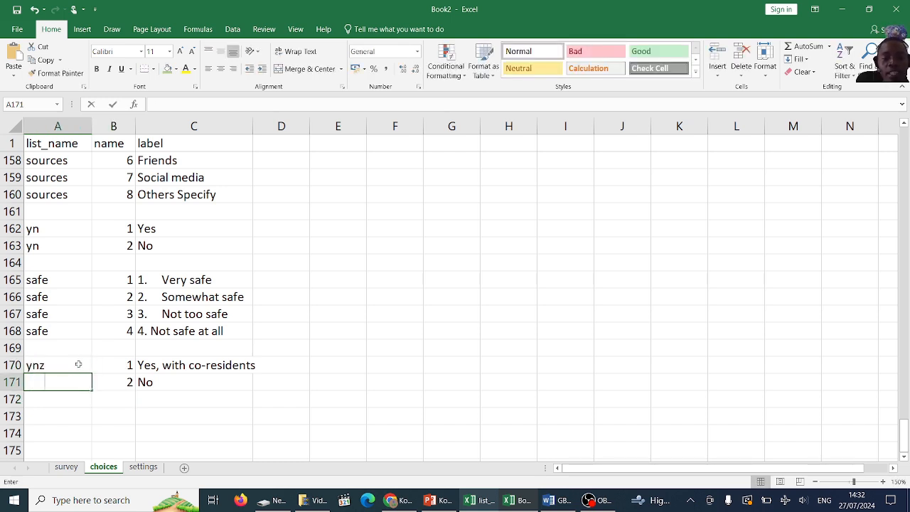
type("ynz")
left_click(135, 414)
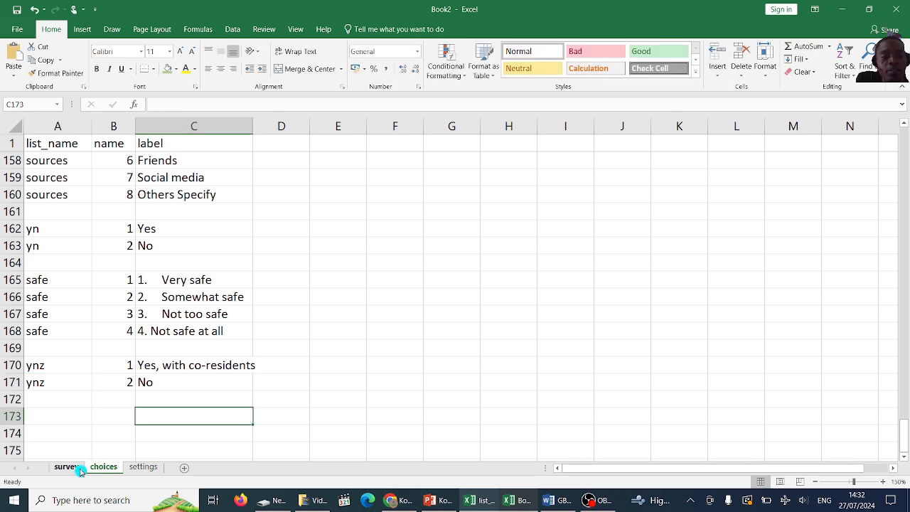
Step: On the survey sheet, copy the type from A18 into A20 and change it to select_one ynz
left_click(66, 467)
left_click(121, 237)
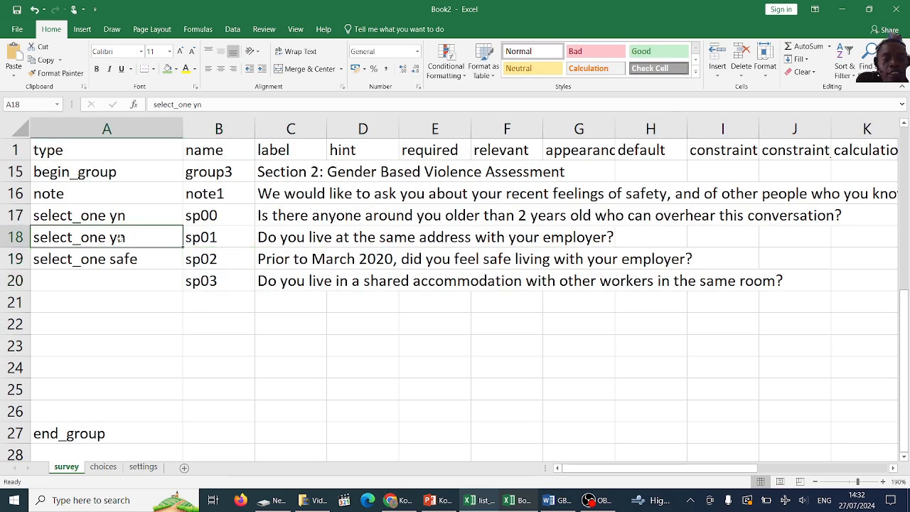
key("ctrl+c")
left_click(123, 280)
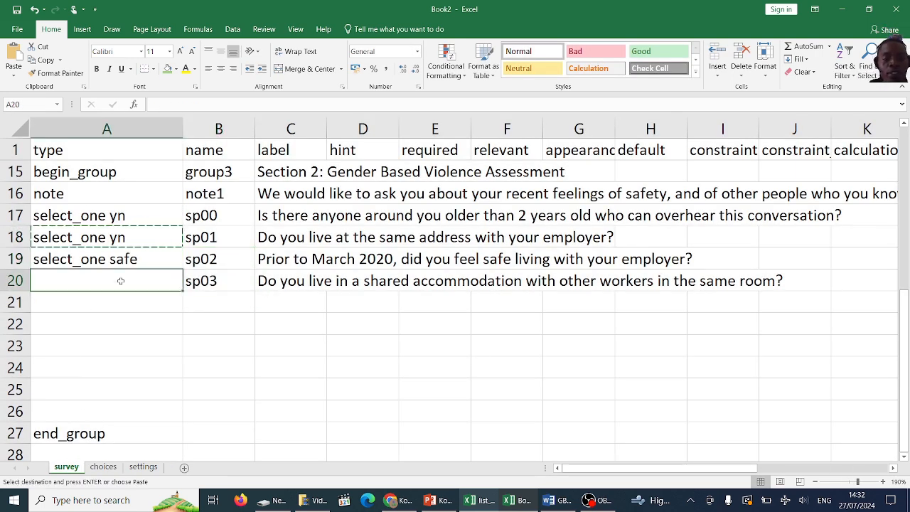
key("ctrl+v")
double_click(123, 282)
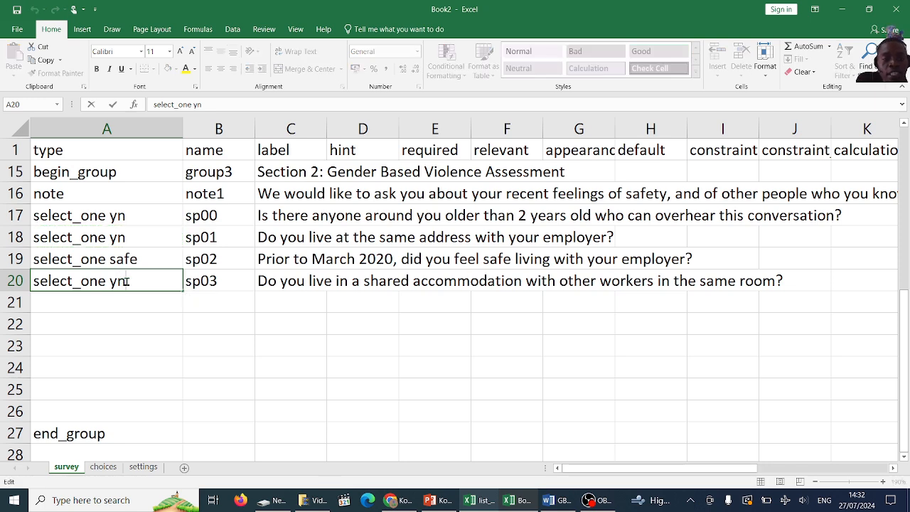
type("z")
key("Return")
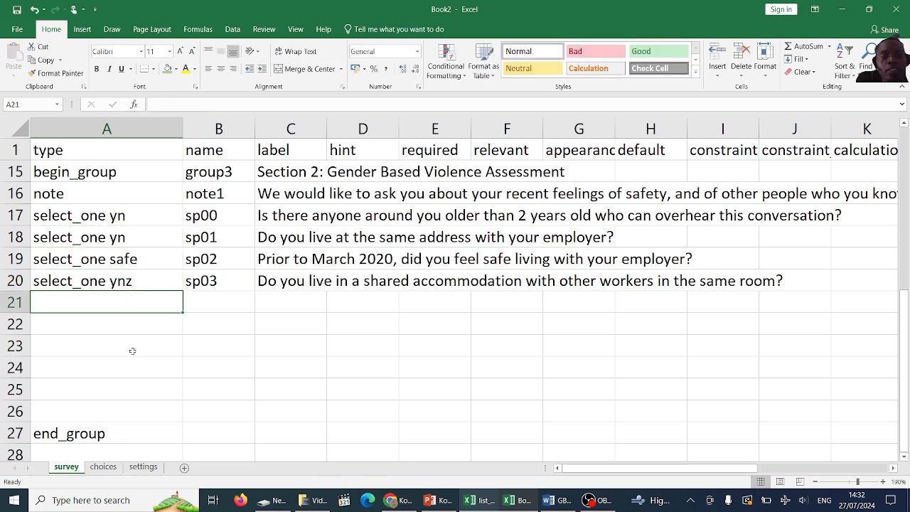
Step: Copy the SP04 question on sharing accommodations from the Word questionnaire into C21 of the survey sheet, and fill the name series down to sp04 in B21
left_click(101, 470)
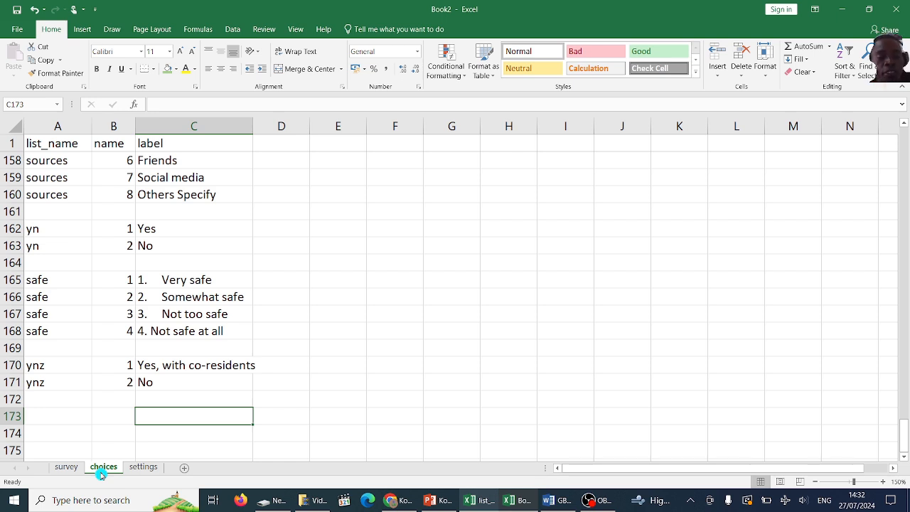
left_click(549, 500)
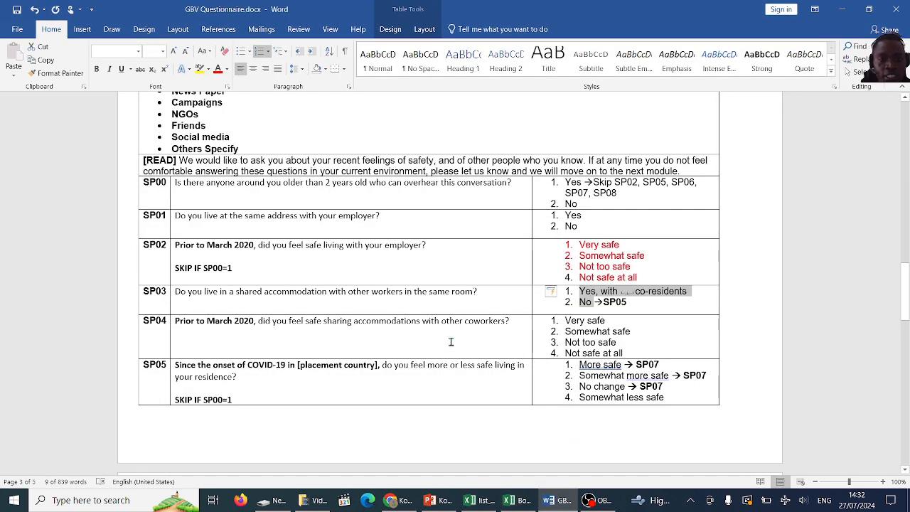
left_click_drag(516, 324, 174, 321)
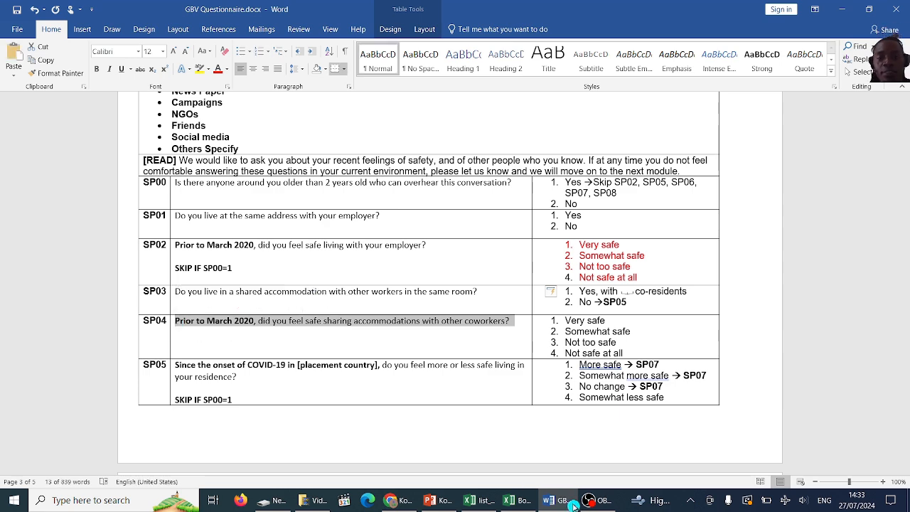
left_click(517, 500)
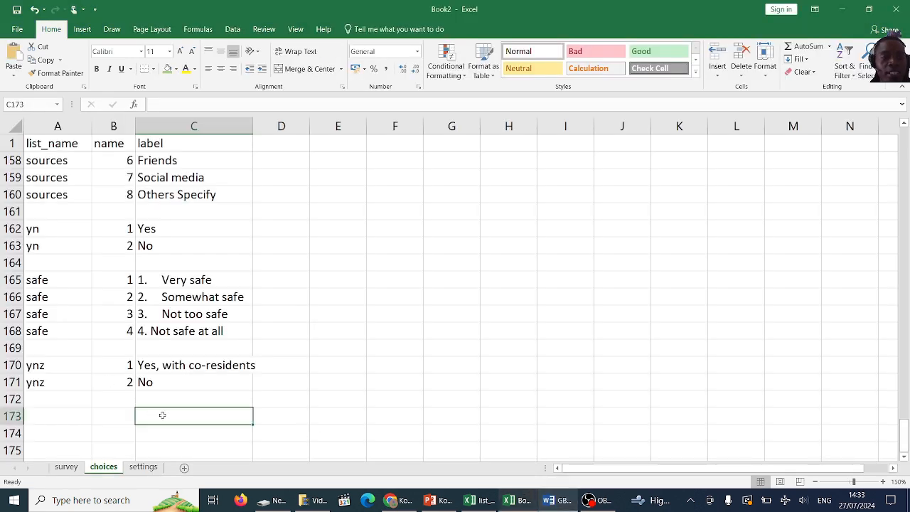
left_click(71, 466)
left_click(211, 280)
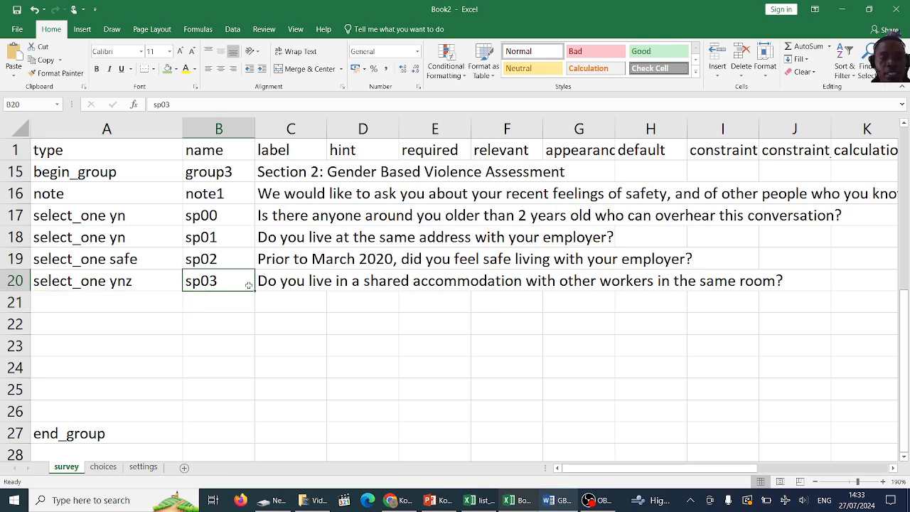
left_click(283, 295)
double_click(284, 295)
key("ctrl+v")
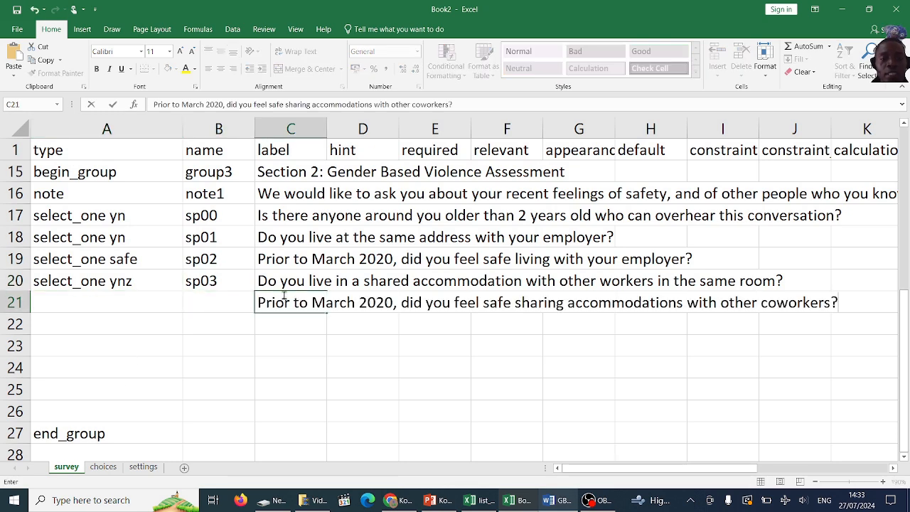
left_click(230, 303)
left_click(238, 271)
left_click_drag(256, 290, 251, 303)
Step: Check the SP04 answer options in the Word questionnaire and copy the type select_one safe from A19 into A21 of the survey sheet
left_click(151, 307)
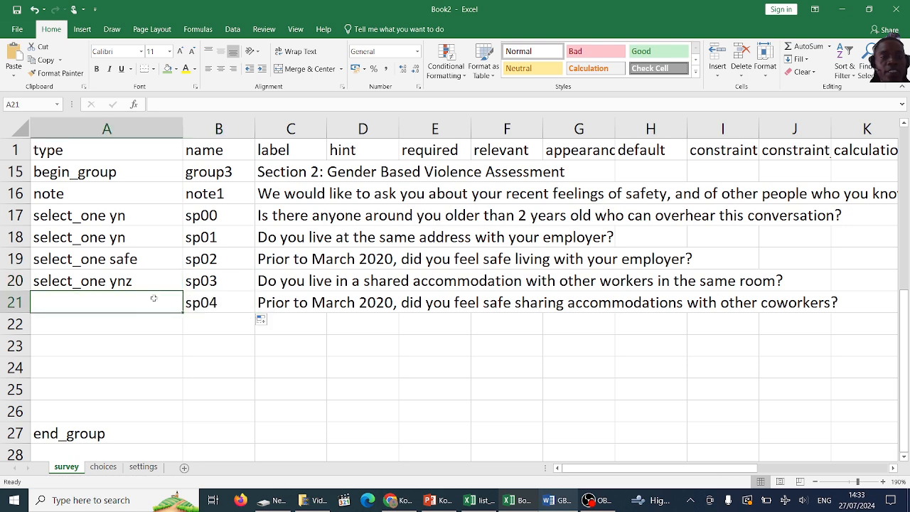
left_click(557, 501)
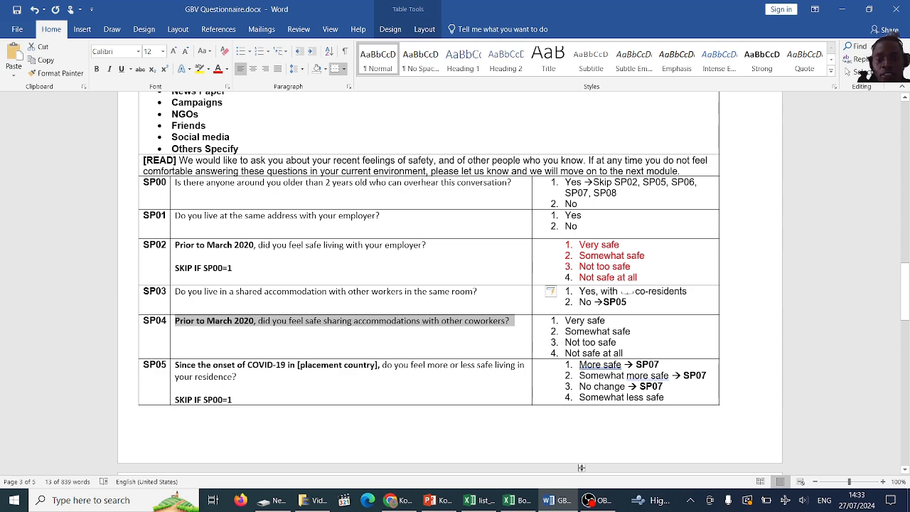
left_click(518, 501)
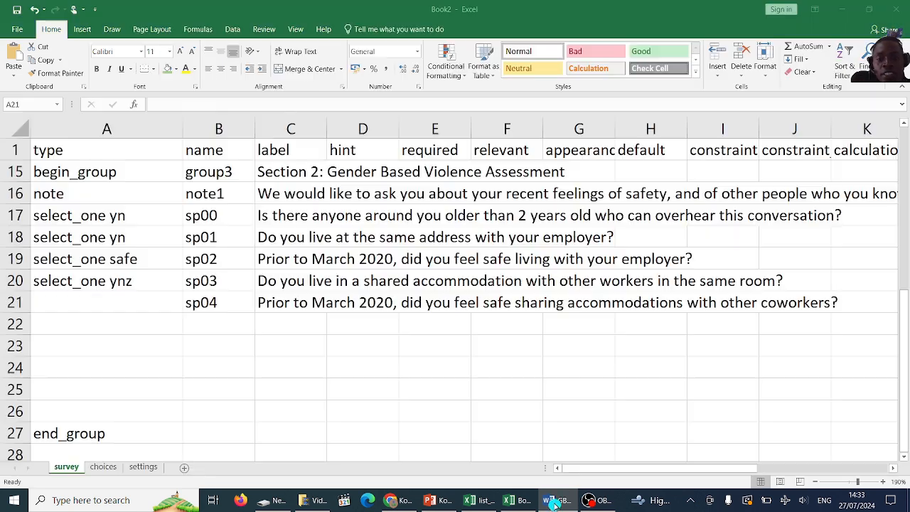
left_click(123, 262)
key("ctrl+c")
left_click(123, 302)
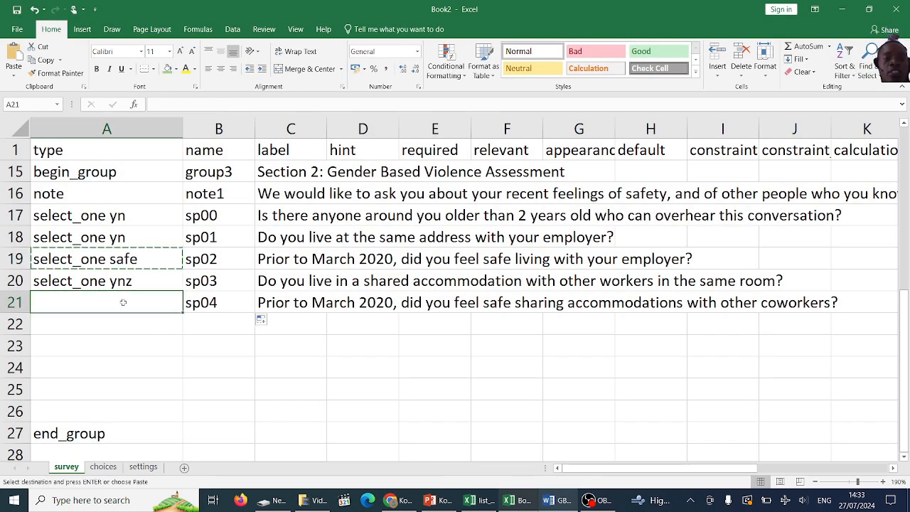
key("ctrl+v")
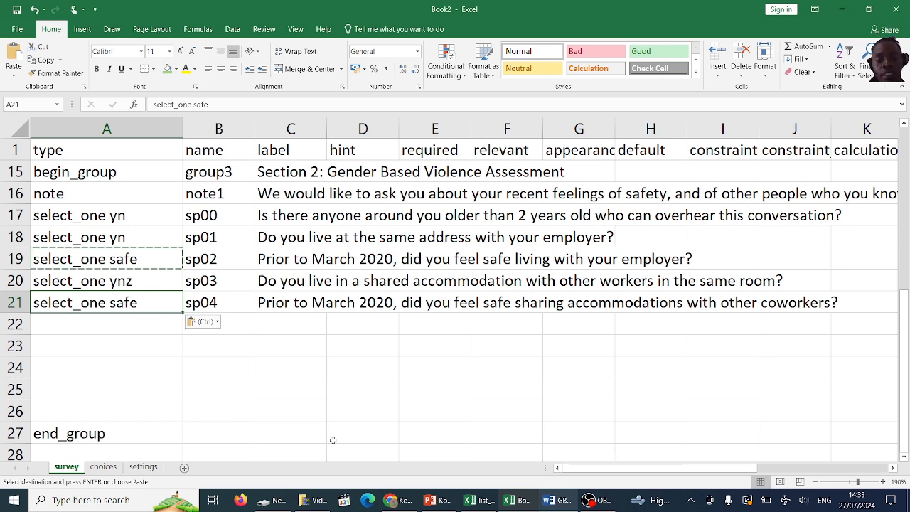
Step: Copy the SP05 question on feeling safe since COVID-19 from the Word questionnaire into C22 of the survey sheet, and fill the name series down to sp05 in B22
left_click(556, 500)
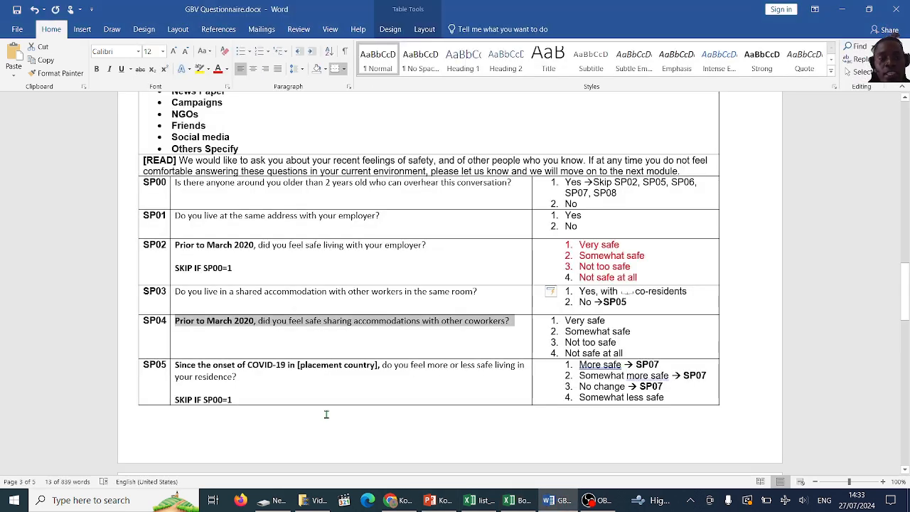
left_click_drag(239, 377, 184, 370)
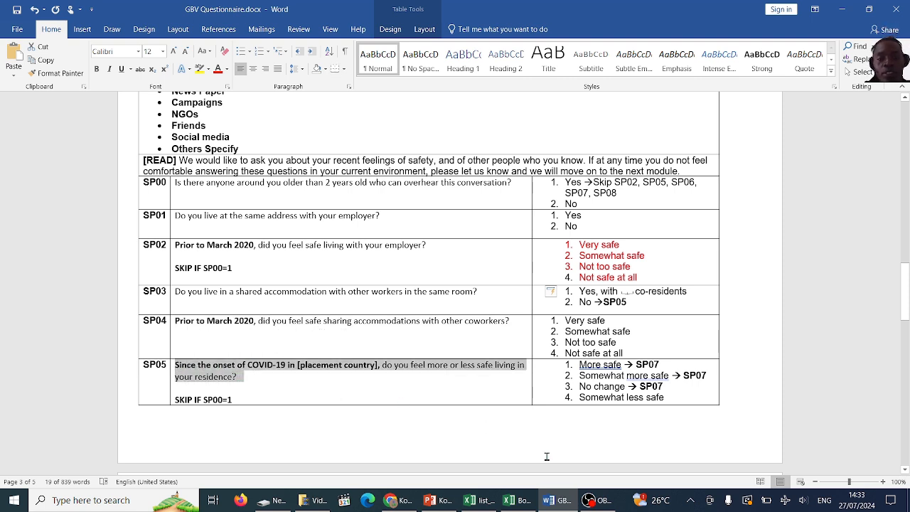
left_click(565, 503)
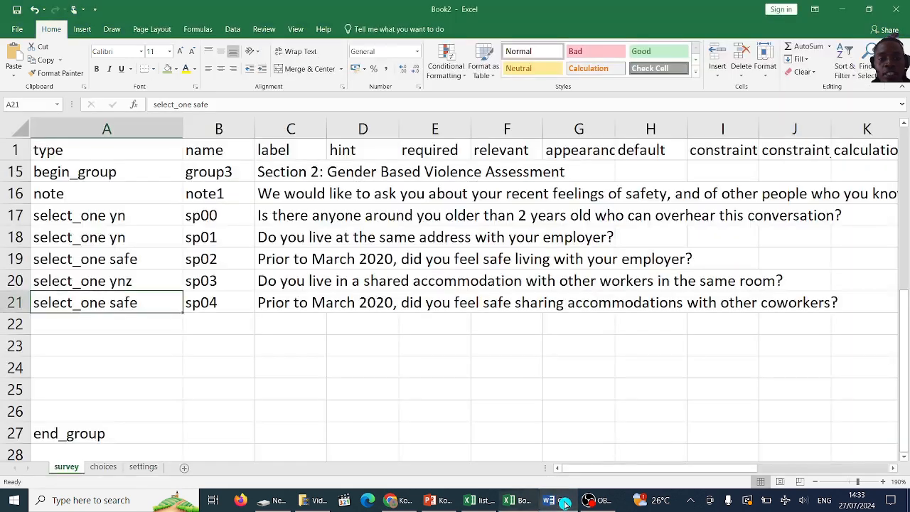
left_click(291, 326)
key("ctrl+v")
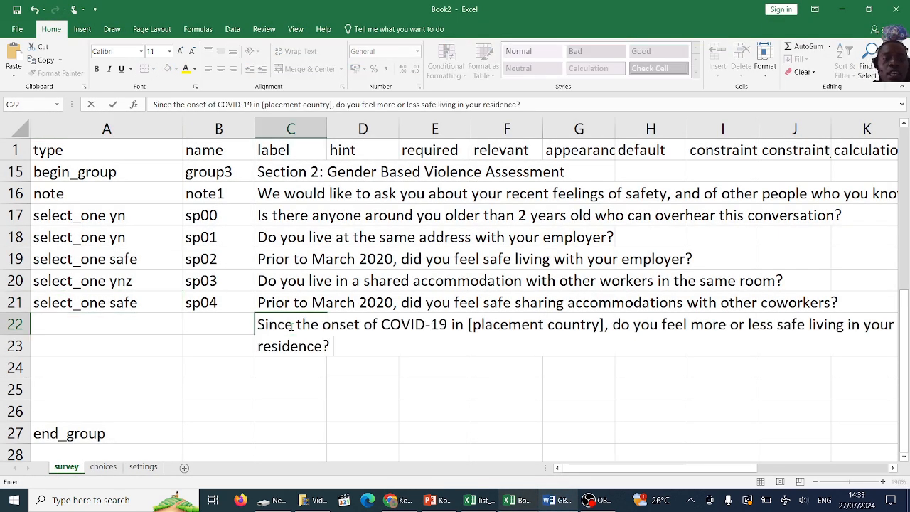
left_click(217, 303)
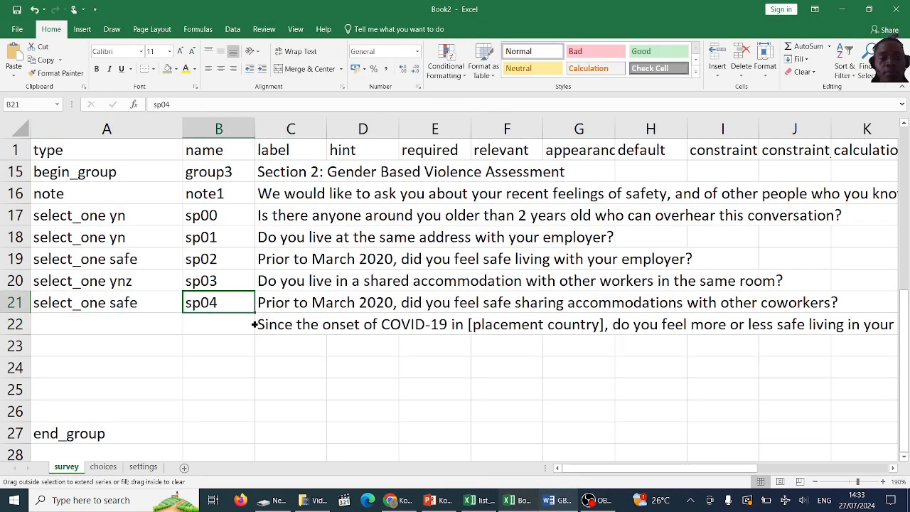
left_click_drag(254, 313, 194, 327)
left_click(137, 321)
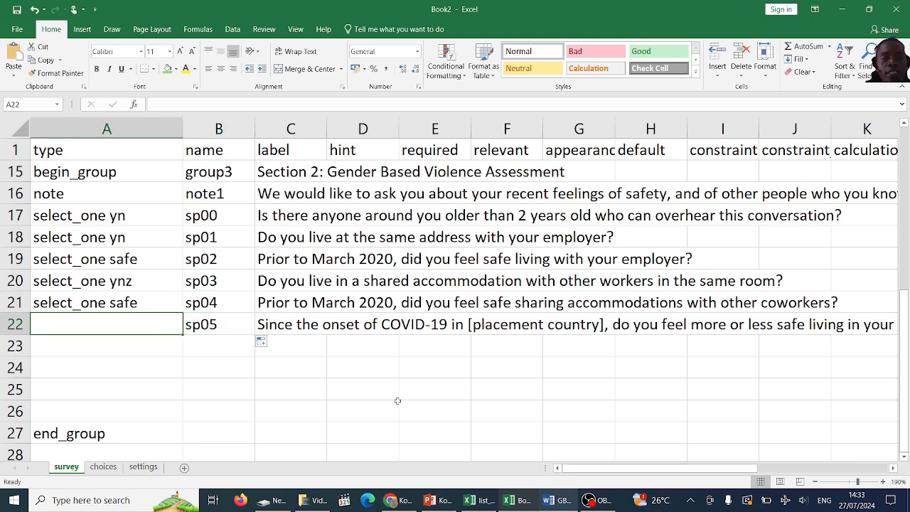
Step: In the Word questionnaire, ignore the grammar suggestion on the SP05 answer option "More safe" once
left_click(555, 500)
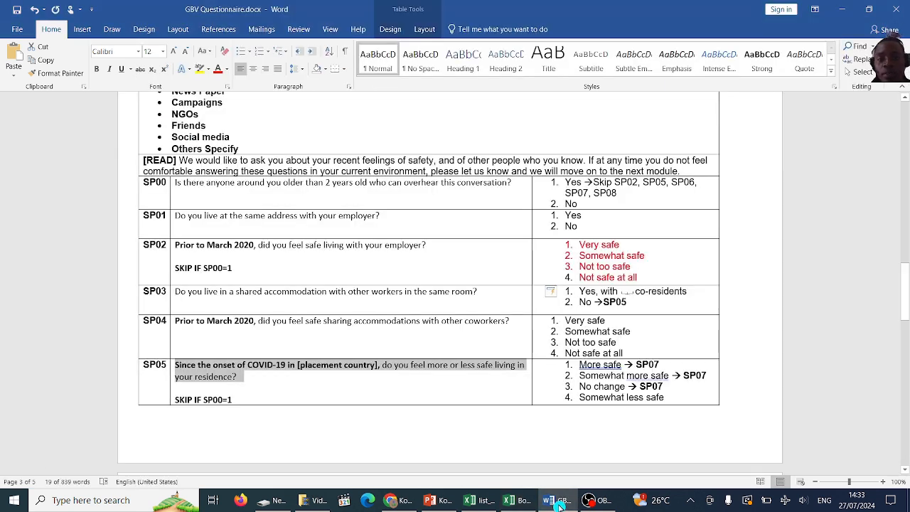
left_click(603, 370)
right_click(603, 372)
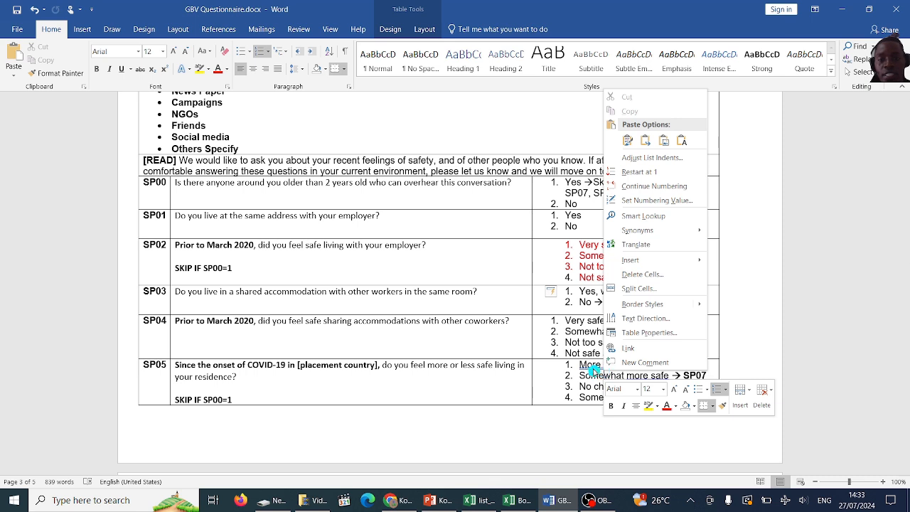
left_click(591, 370)
right_click(610, 370)
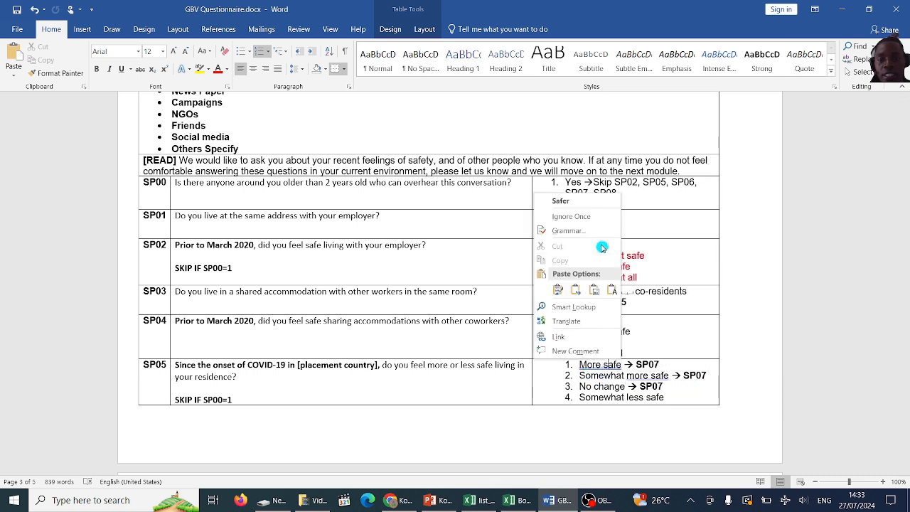
left_click(571, 216)
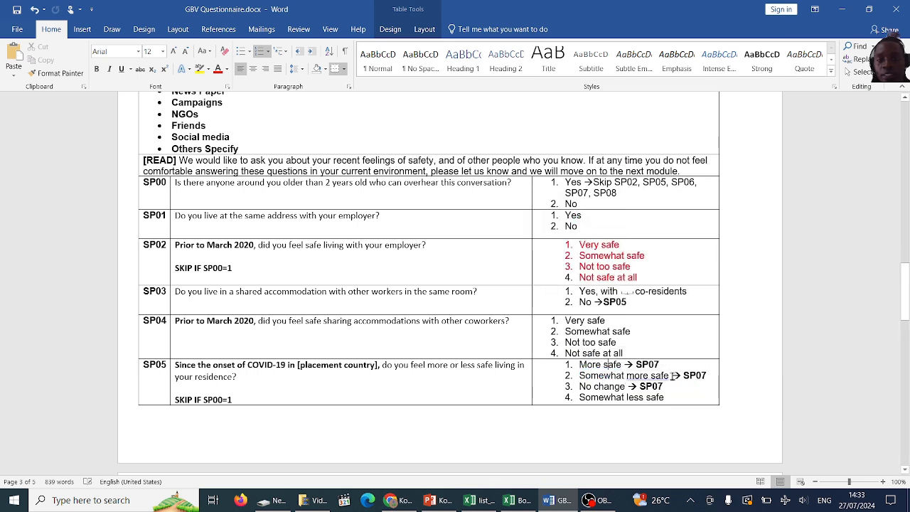
Step: Copy the SP05 answer options from More safe to Somewhat less safe from Word into C173:C176 of the choices sheet in Excel
left_click_drag(670, 397, 590, 366)
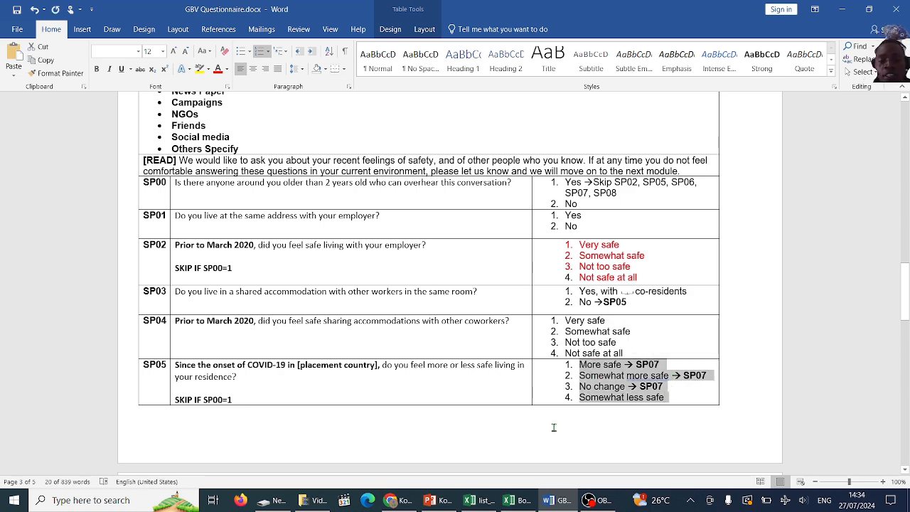
key("alt+Tab")
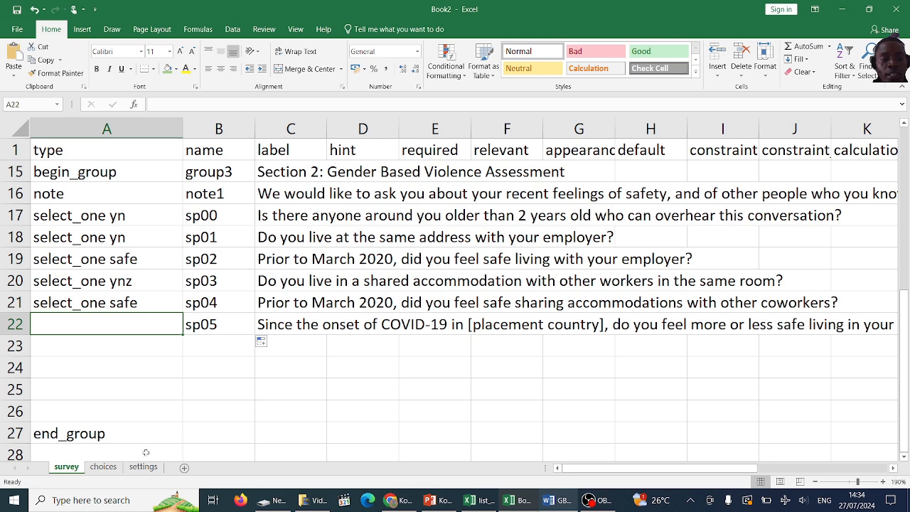
left_click(103, 467)
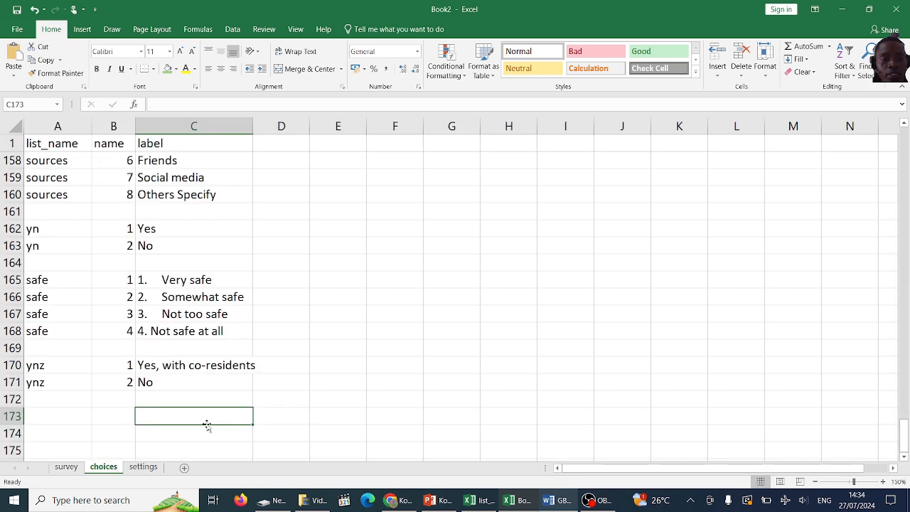
right_click(153, 413)
left_click(195, 212)
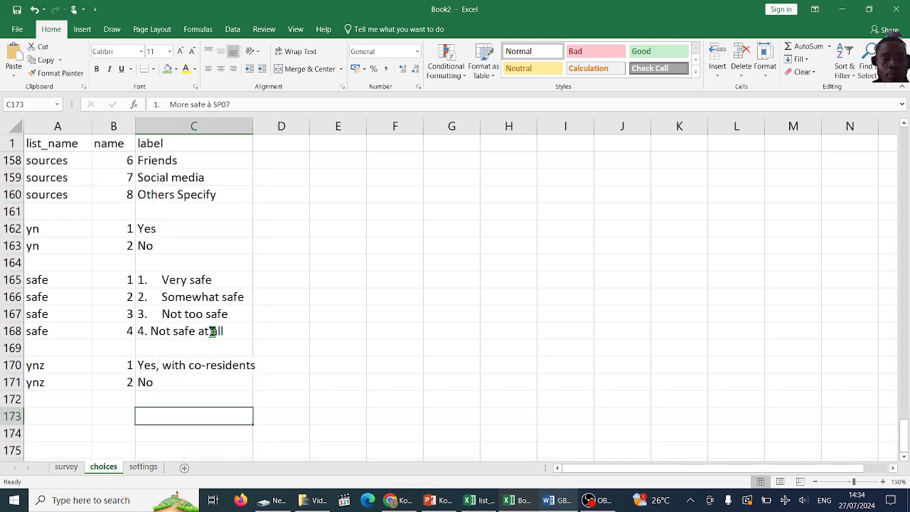
left_click(250, 389)
left_click(226, 418)
scroll(225, 384, "down", 2)
left_click(225, 364)
scroll(226, 364, "down", 1)
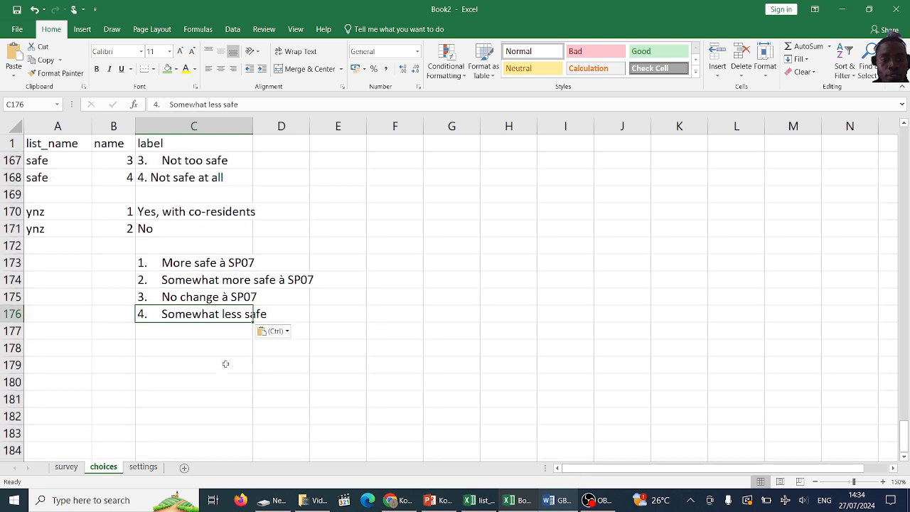
Step: Remove the trailing "à SP07" skip text from the labels in C173:C175
double_click(222, 262)
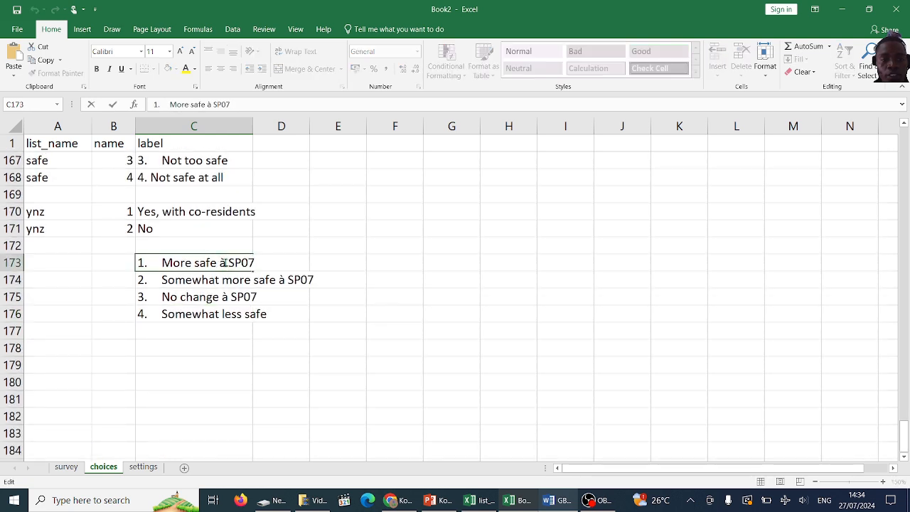
left_click_drag(217, 263, 282, 268)
key("BackSpace")
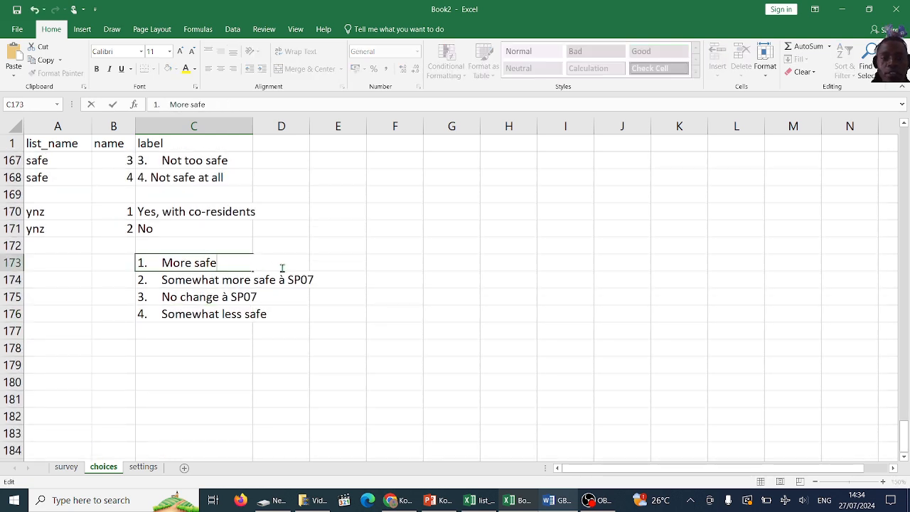
left_click(244, 279)
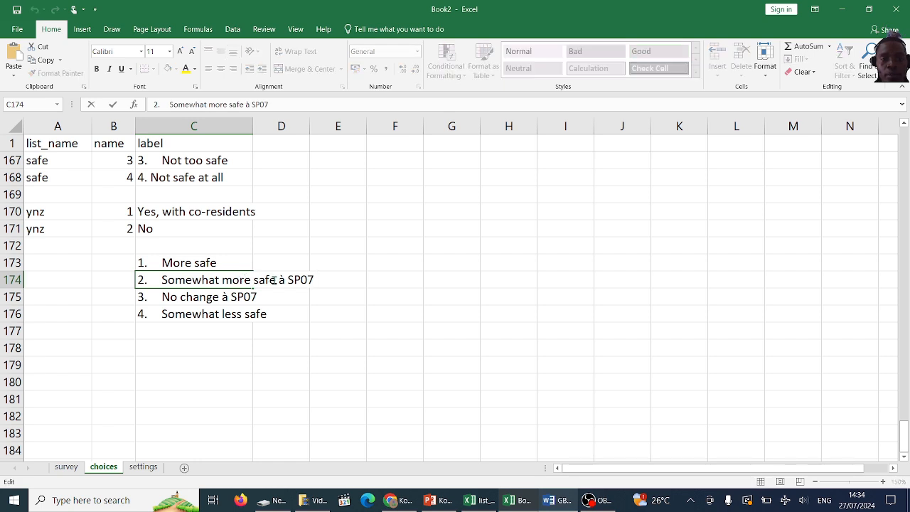
left_click_drag(274, 280, 323, 282)
key("BackSpace")
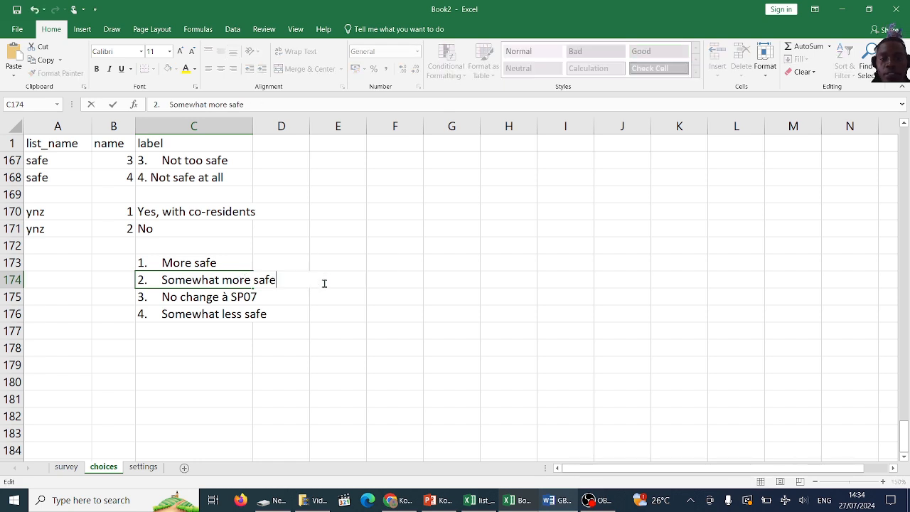
double_click(226, 296)
left_click_drag(219, 297, 293, 300)
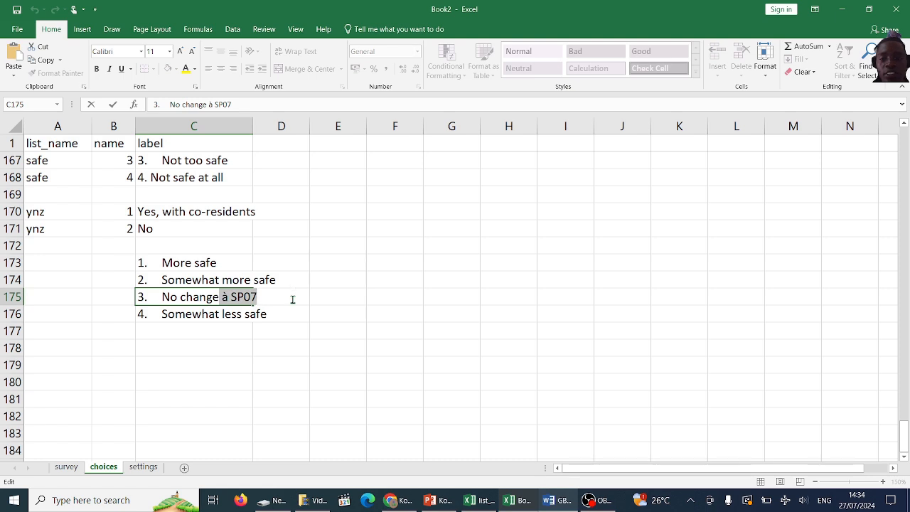
key("BackSpace")
left_click(228, 313)
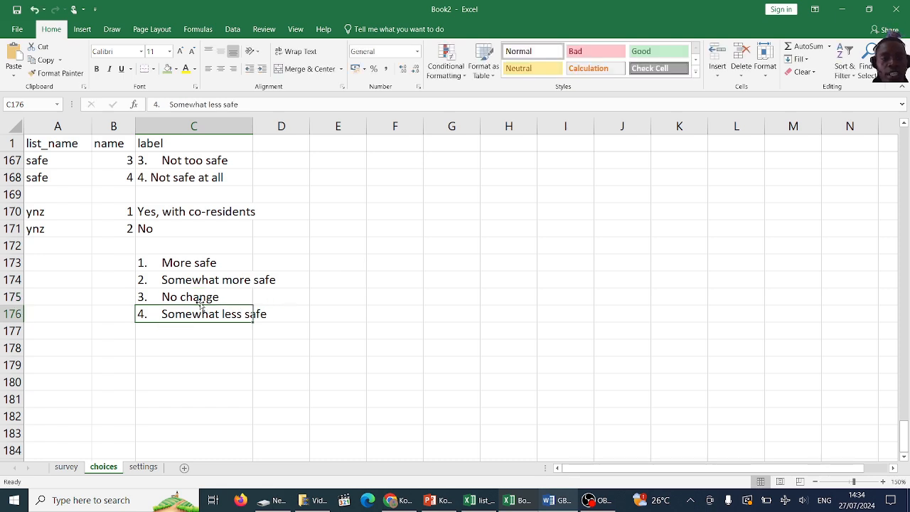
Step: Enter the choice names 1 to 4 in B173:B176
left_click(122, 262)
type("1")
key("Return")
type("2")
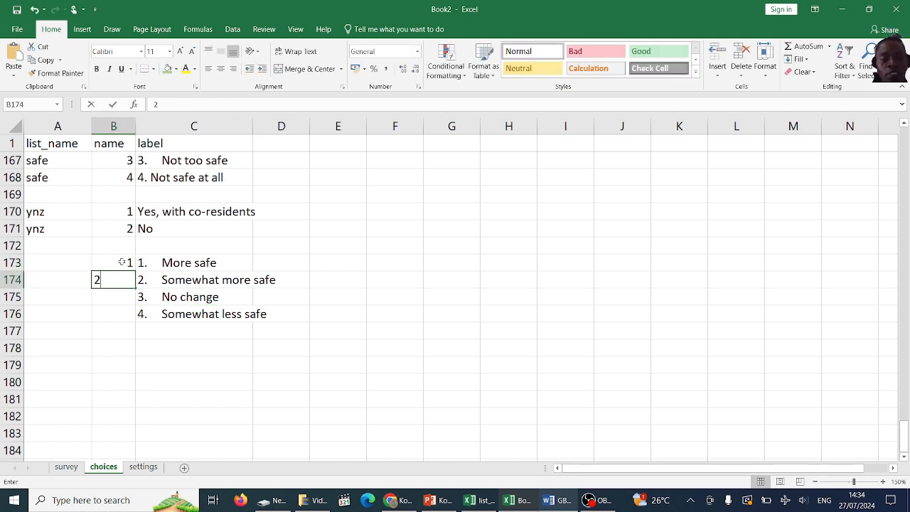
key("Return")
type("3")
key("Return")
type("4")
Step: Enter the list name safety in A173 and fill it down to A176
left_click(56, 261)
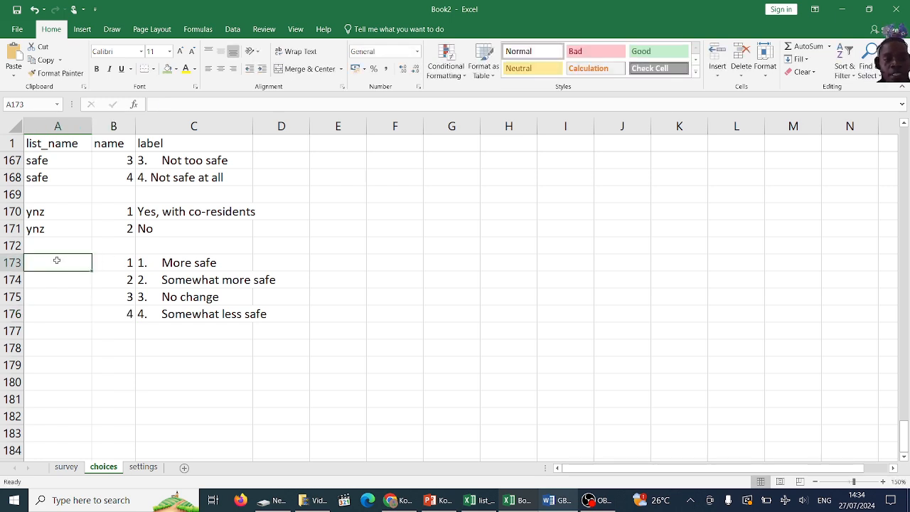
type("sa")
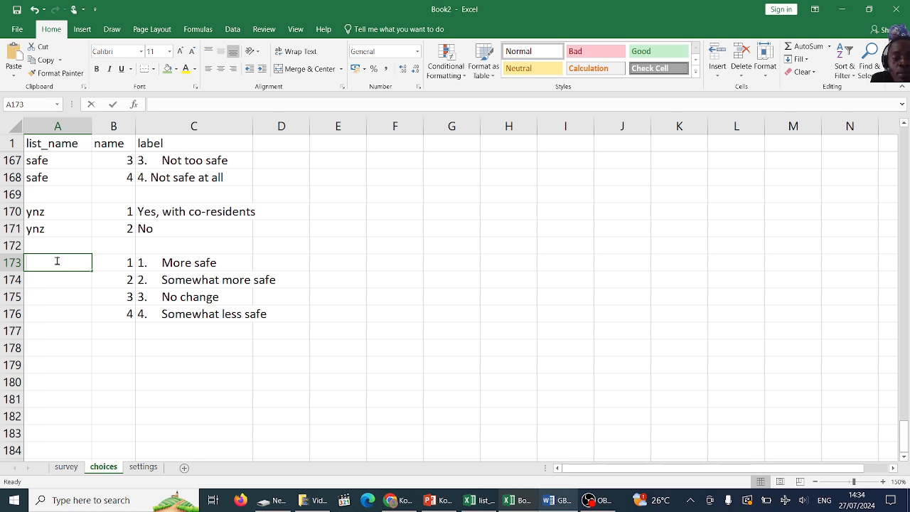
type("fety")
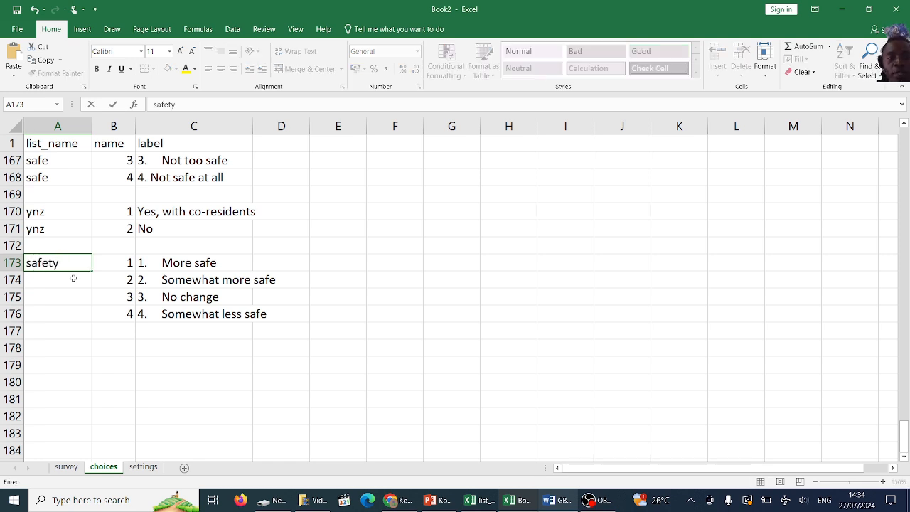
key("Return")
left_click(86, 266)
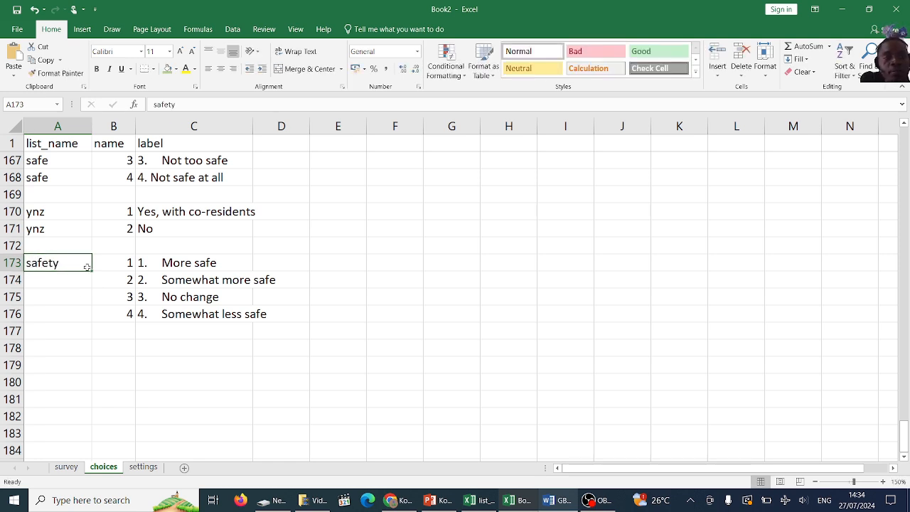
left_click_drag(92, 271, 88, 318)
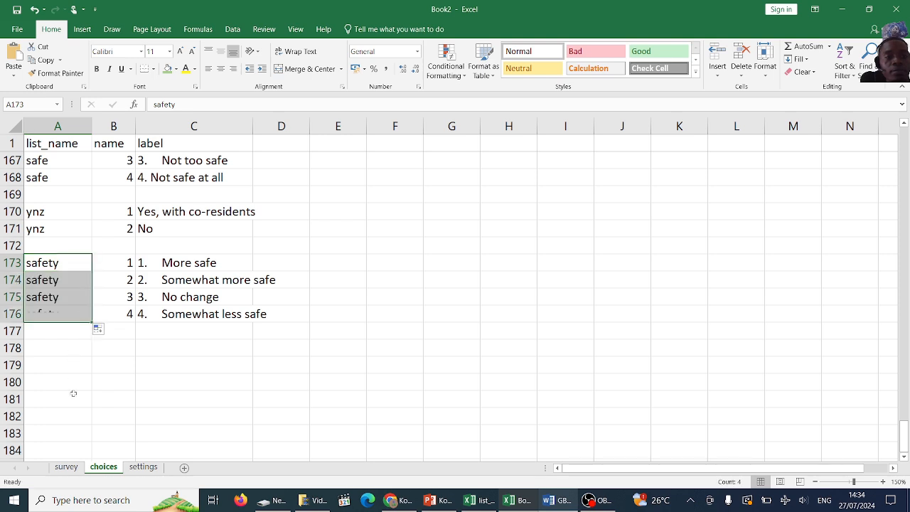
Step: On the survey sheet, copy the type from A21 into A22 and change it to select_one safety
left_click(69, 467)
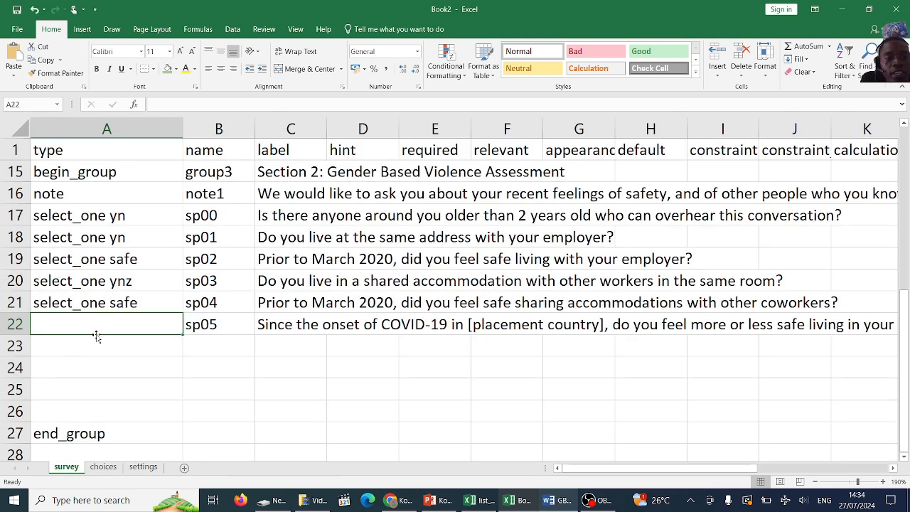
left_click(98, 295)
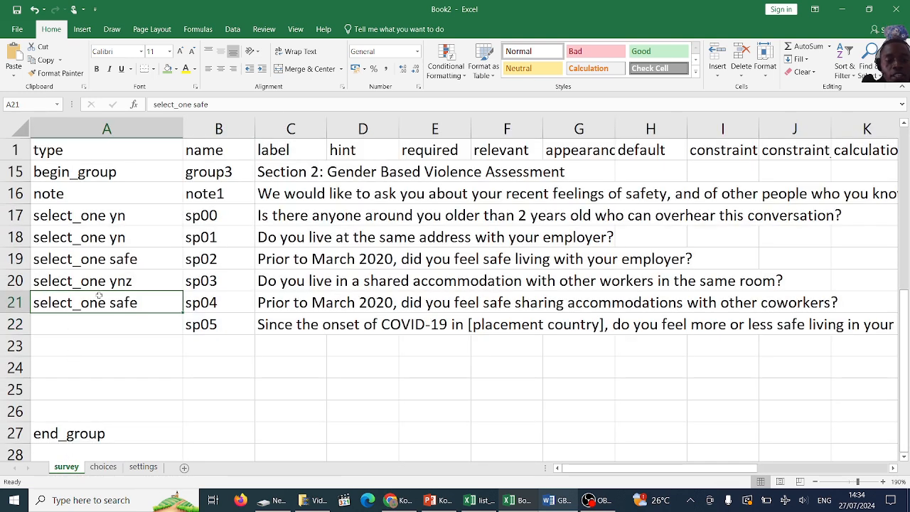
key("ctrl+c")
left_click(106, 317)
key("ctrl+v")
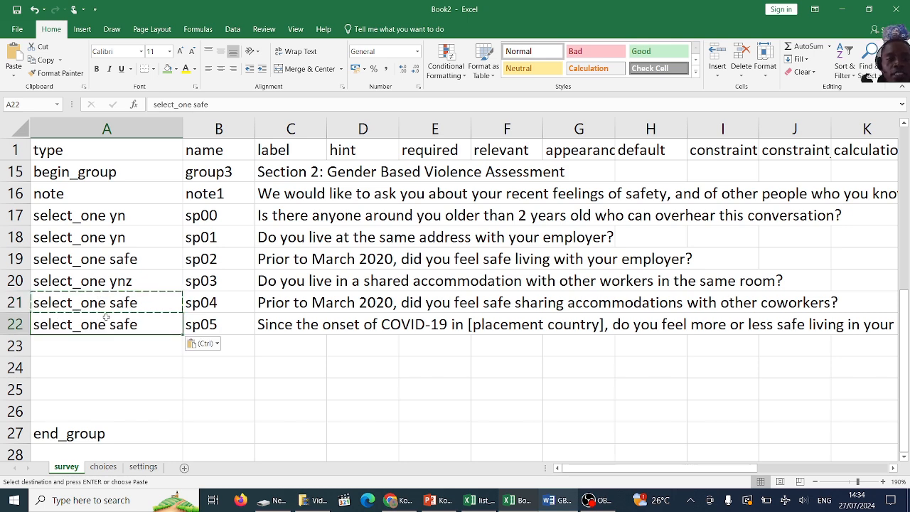
double_click(148, 324)
type("ty")
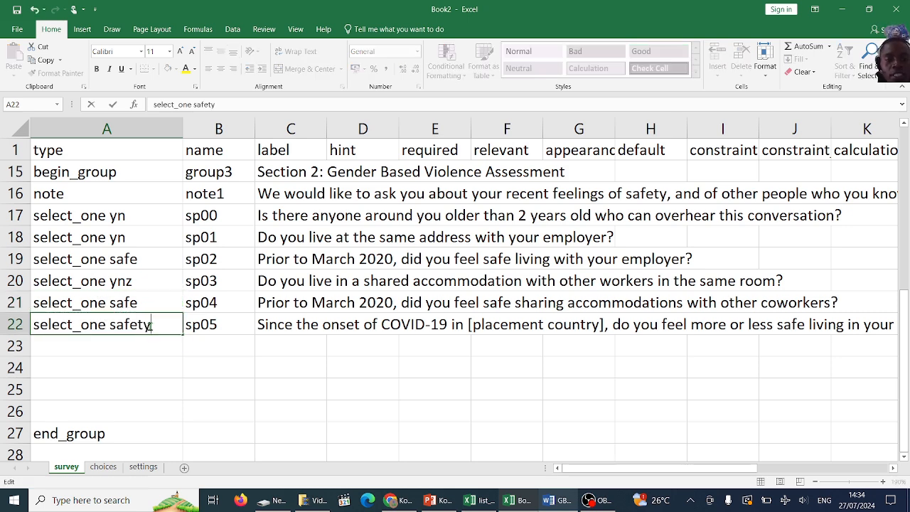
left_click(132, 348)
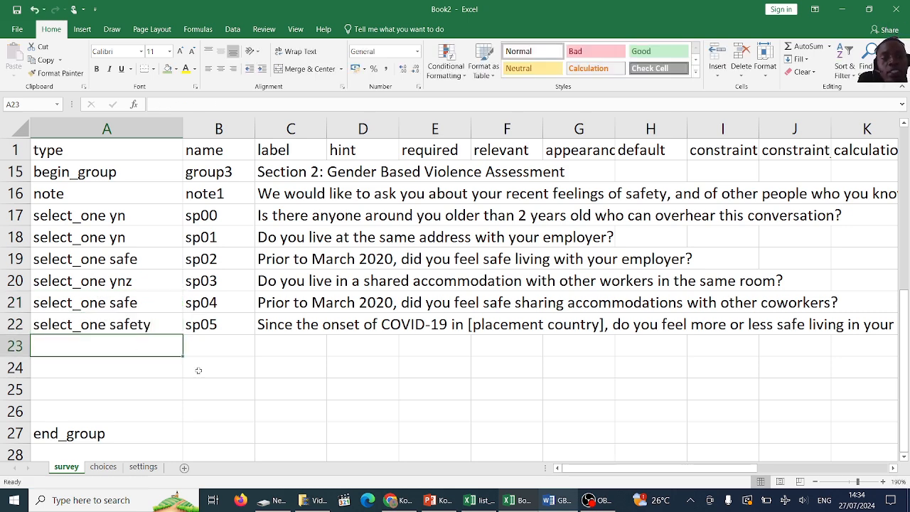
Step: Copy the SP06 question "Why do you feel less safe?" from the Word questionnaire into label cell C23 of the Excel survey sheet
left_click(546, 502)
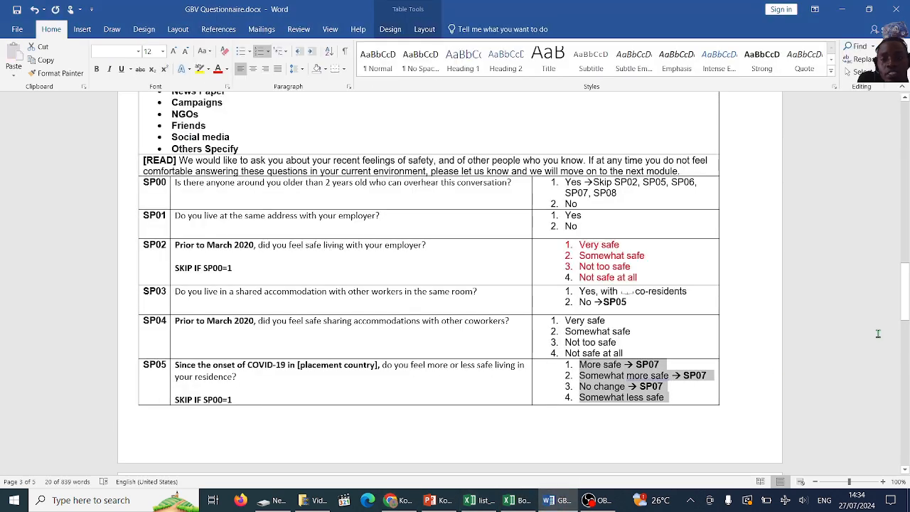
left_click_drag(906, 292, 907, 363)
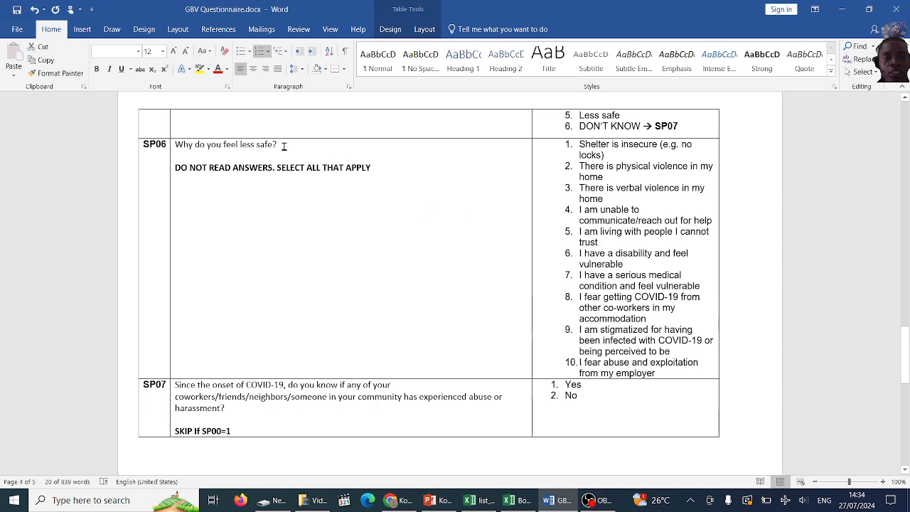
left_click_drag(284, 146, 187, 148)
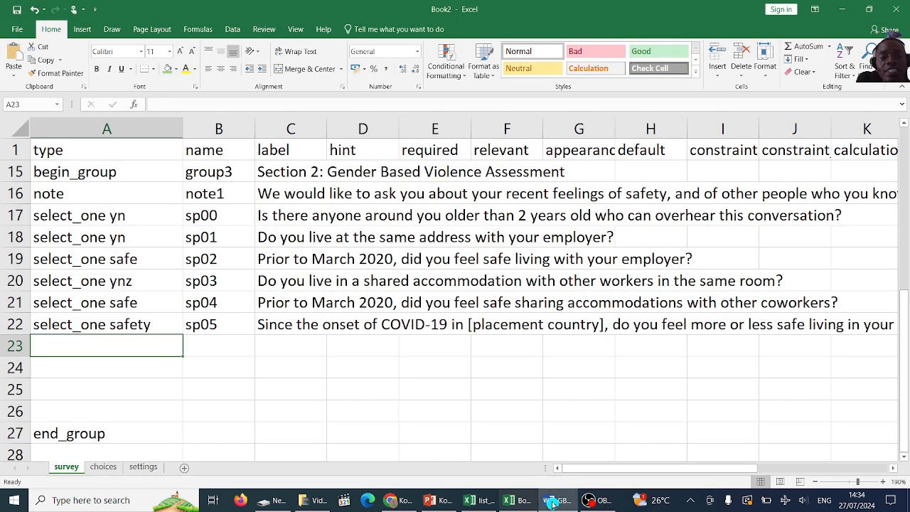
left_click(518, 500)
double_click(283, 344)
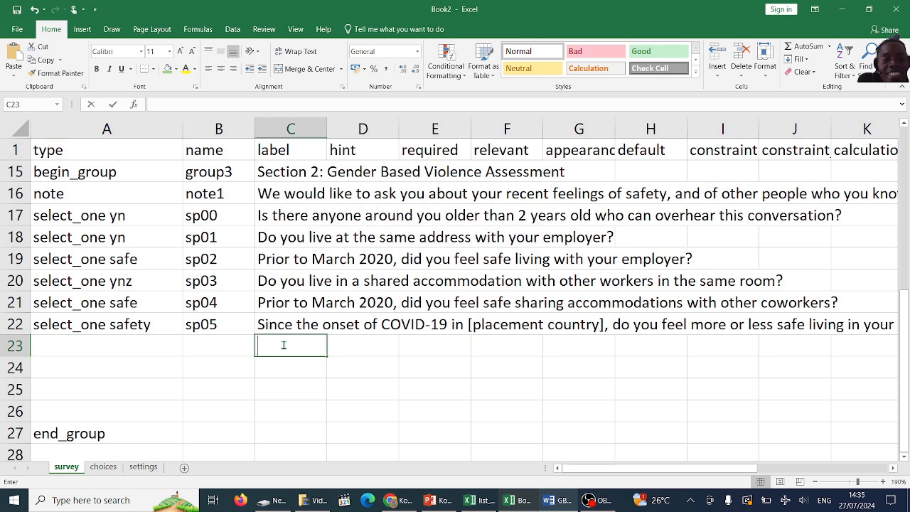
key("ctrl+v")
Step: Extend the question name series from B22 into B23 to give sp06
left_click(223, 351)
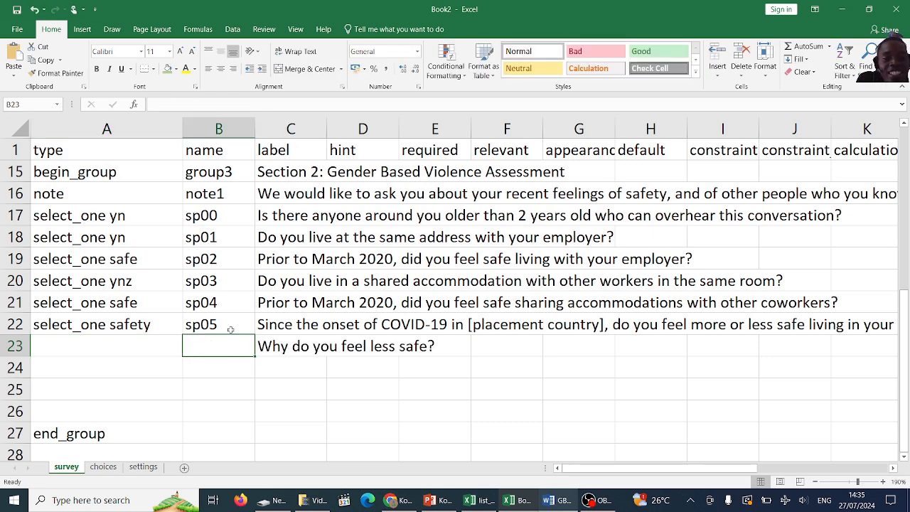
left_click(231, 329)
left_click_drag(255, 335, 254, 356)
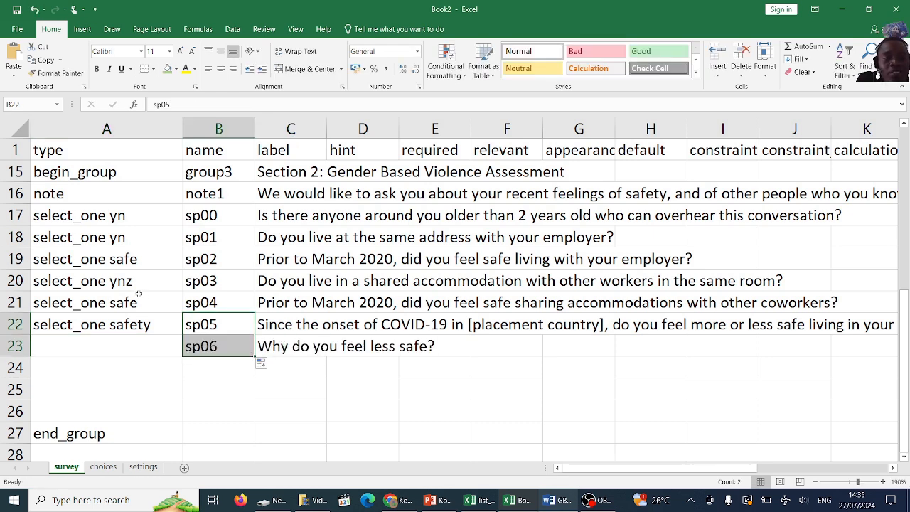
Step: Enter the question type select_multiple reasons in A23 for sp06
left_click(96, 347)
type("select")
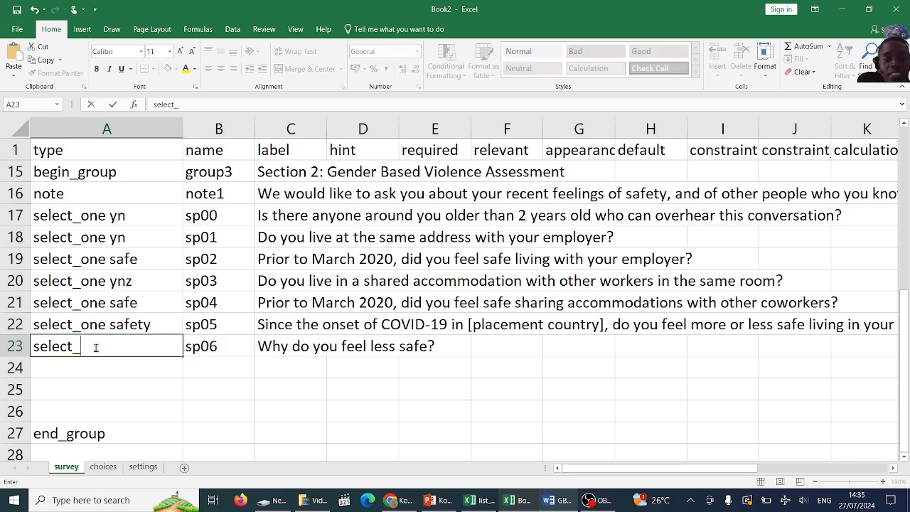
type("_mul")
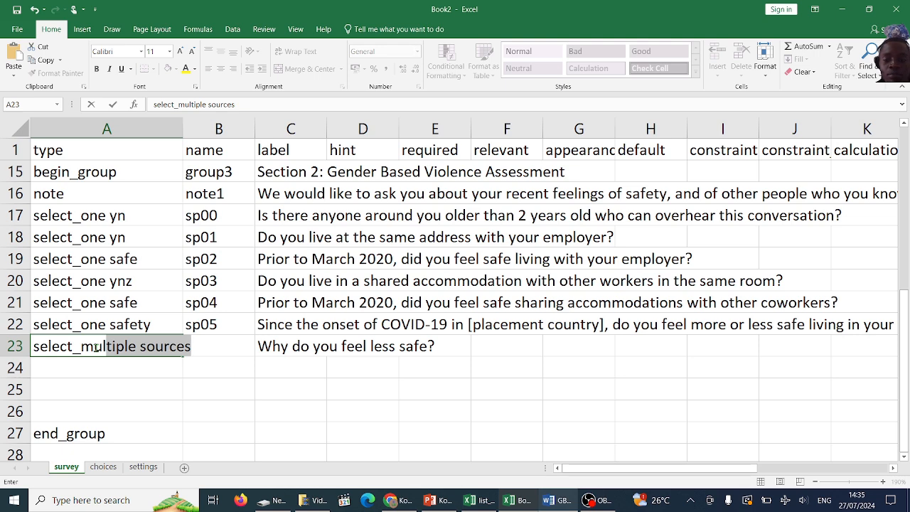
left_click(155, 348)
triple_click(155, 349)
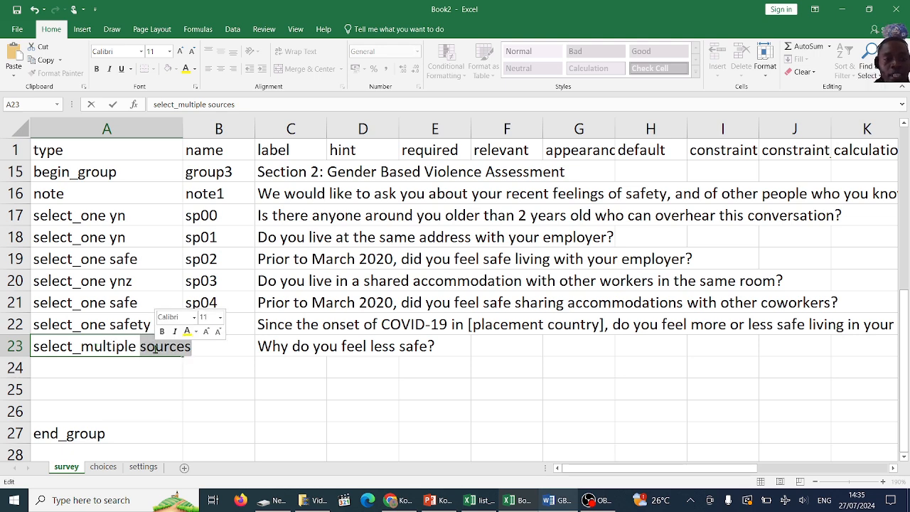
left_click(155, 348)
double_click(155, 349)
type("re")
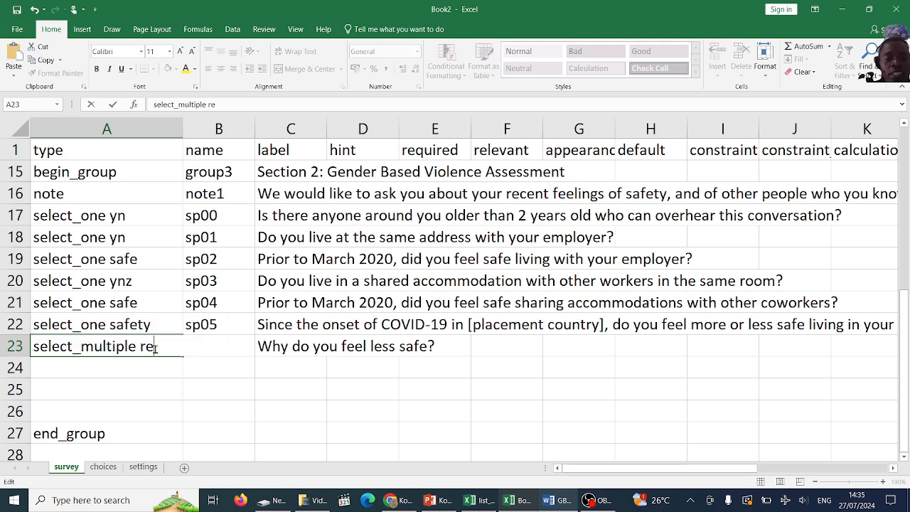
type("asons")
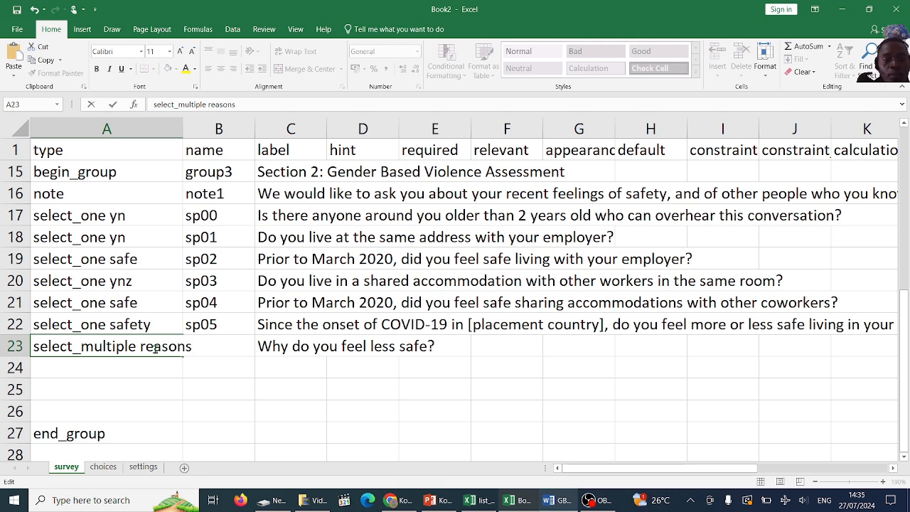
Step: Reuse the list name reasons from A23 as the new list name in A178 of the choices sheet
double_click(155, 348)
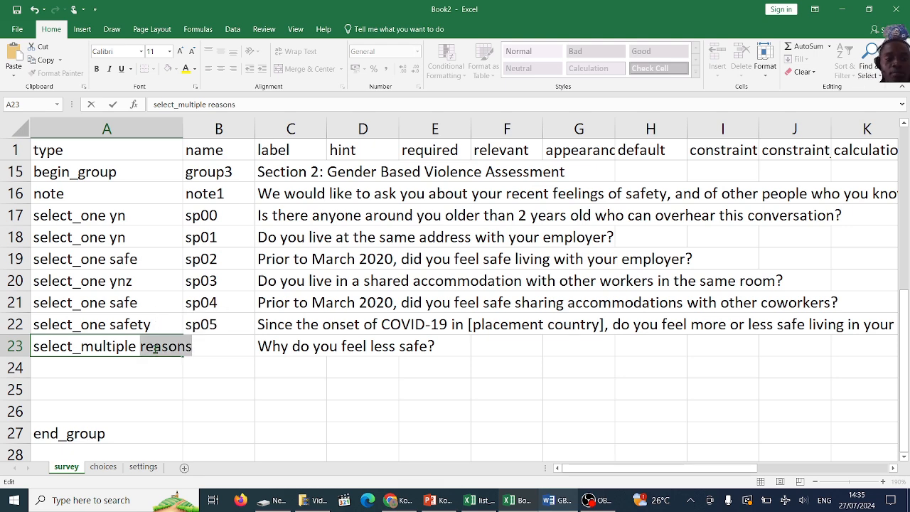
left_click(169, 372)
left_click(103, 466)
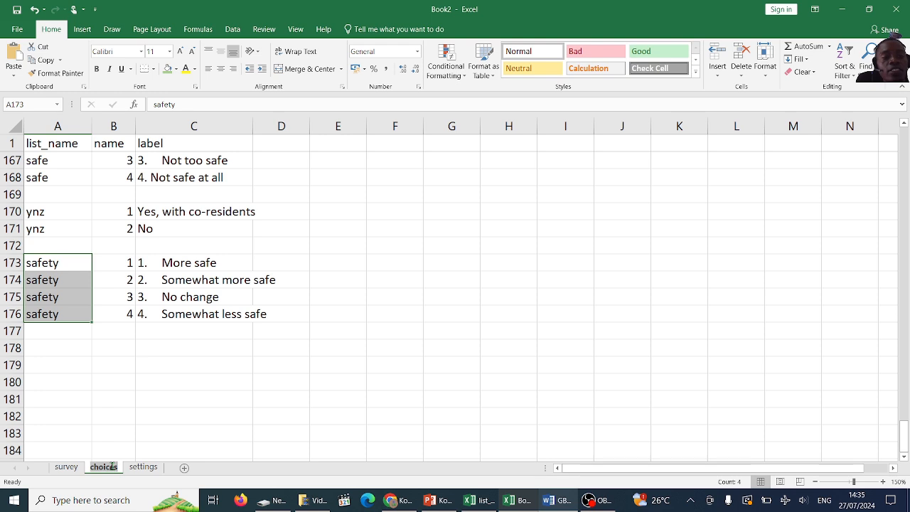
left_click(63, 353)
type("reasons")
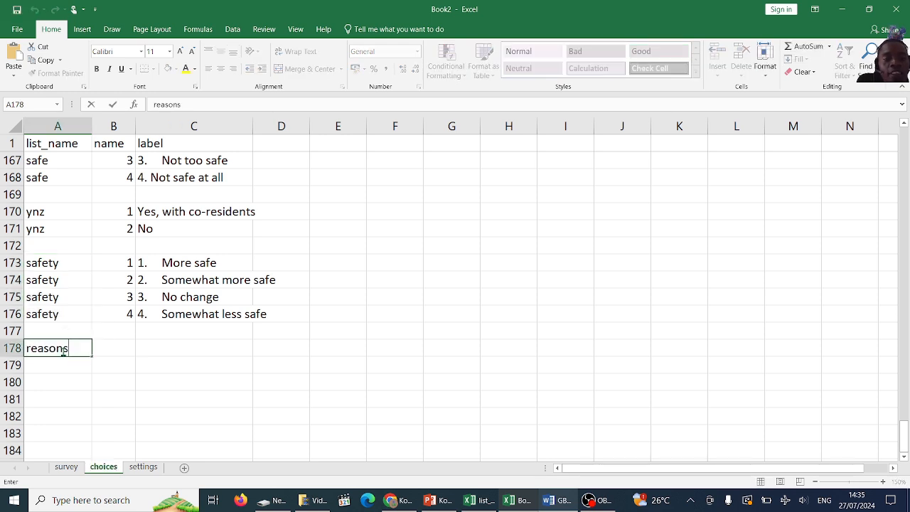
left_click(84, 370)
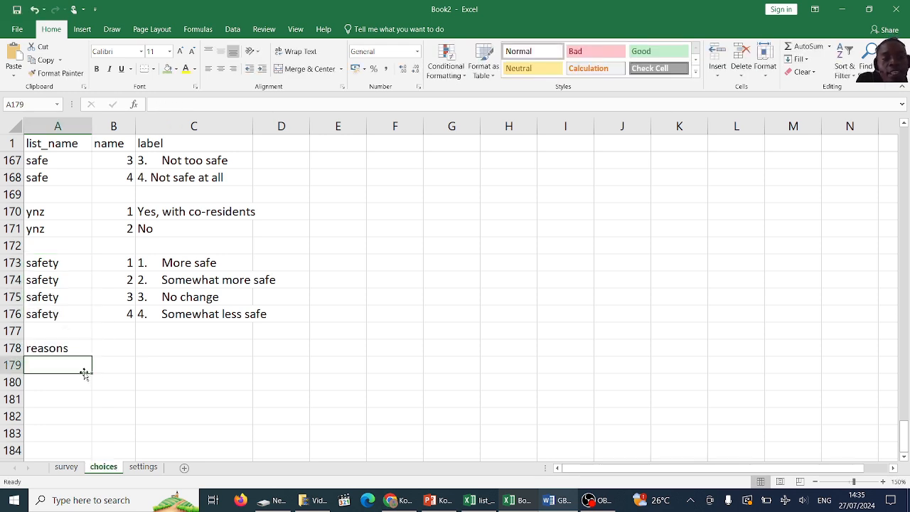
Step: Copy the ten SP06 answer options from the Word questionnaire into the Excel choices labels from C178, matching destination formatting
left_click(548, 500)
left_click(606, 362)
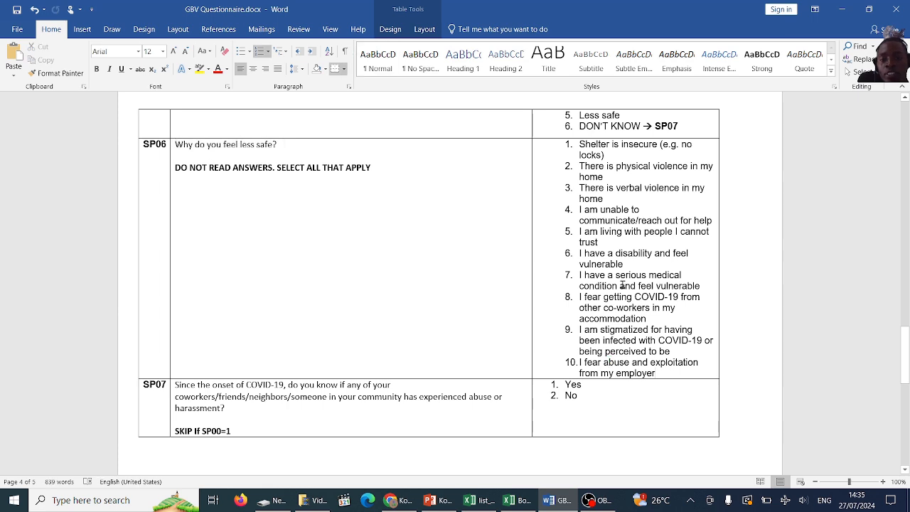
left_click_drag(656, 373, 590, 150)
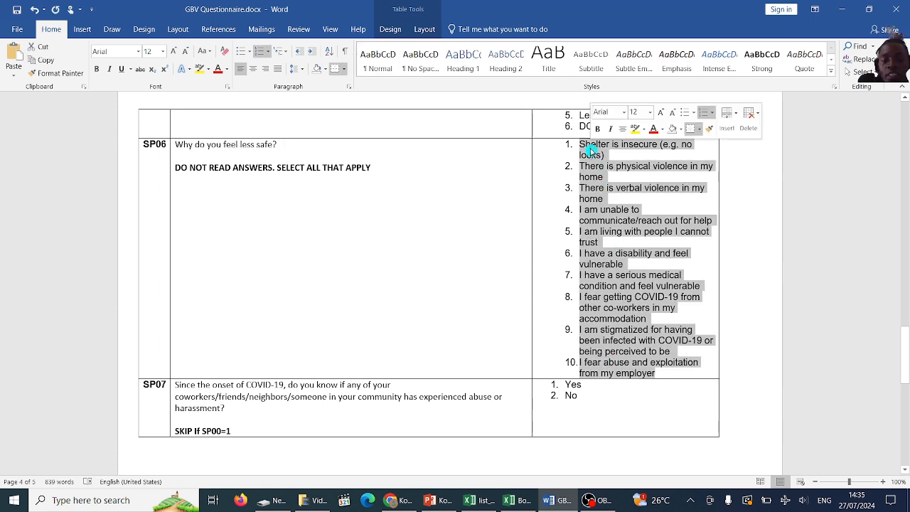
left_click(562, 504)
left_click(179, 349)
right_click(179, 349)
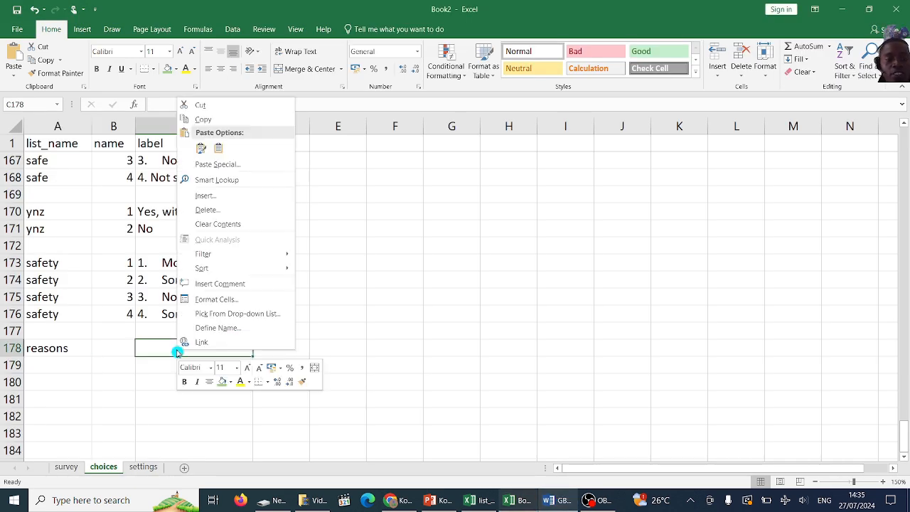
left_click(220, 149)
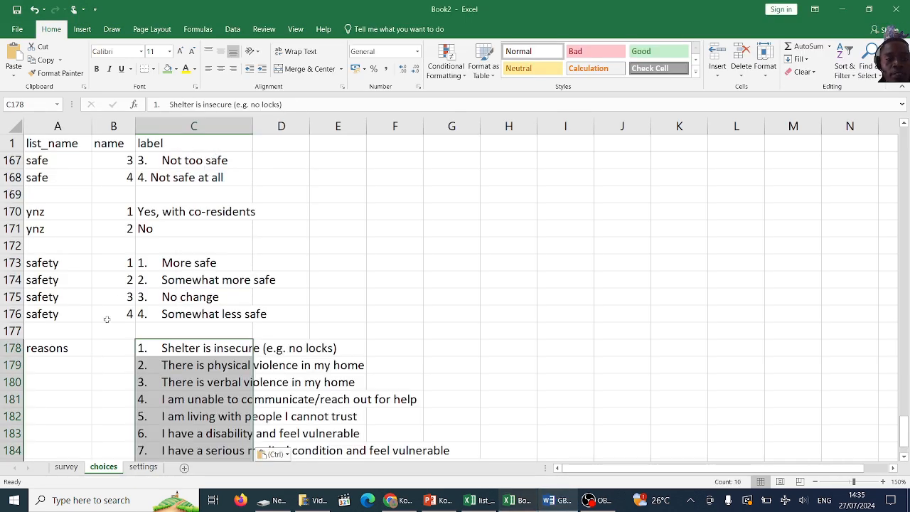
Step: Fill the list name reasons down to A187 and prefix the label in C187 with "10."
left_click(47, 350)
left_click_drag(91, 357, 74, 424)
double_click(156, 417)
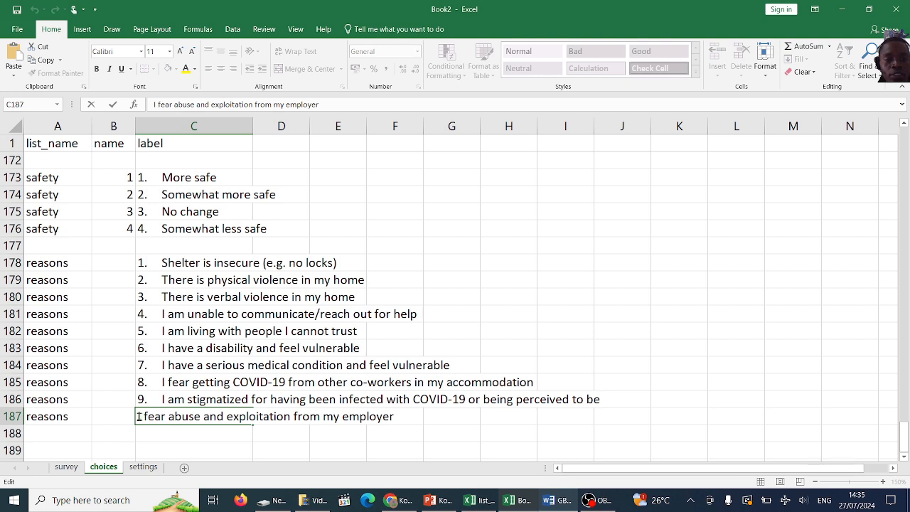
left_click(139, 418)
type("10.")
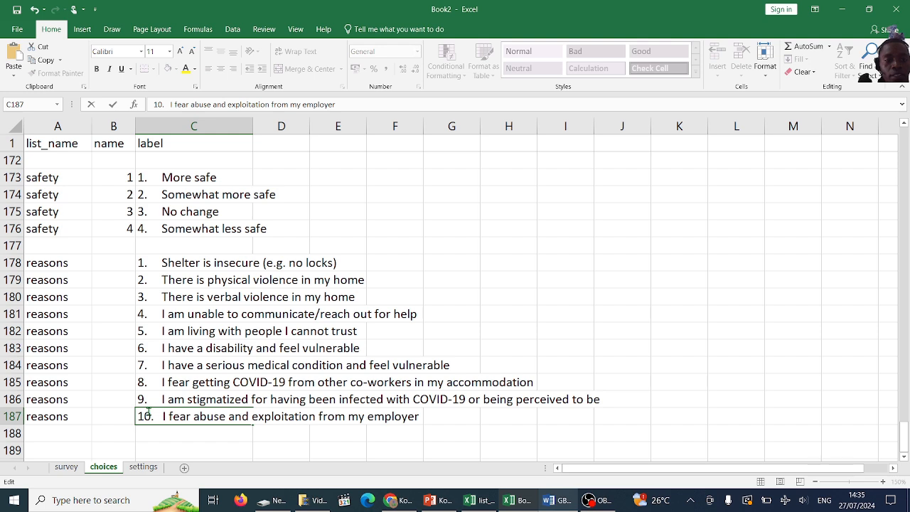
left_click(128, 348)
Step: Number the reasons choice names from 1 to 10 in B178:B187
left_click(119, 264)
type("1")
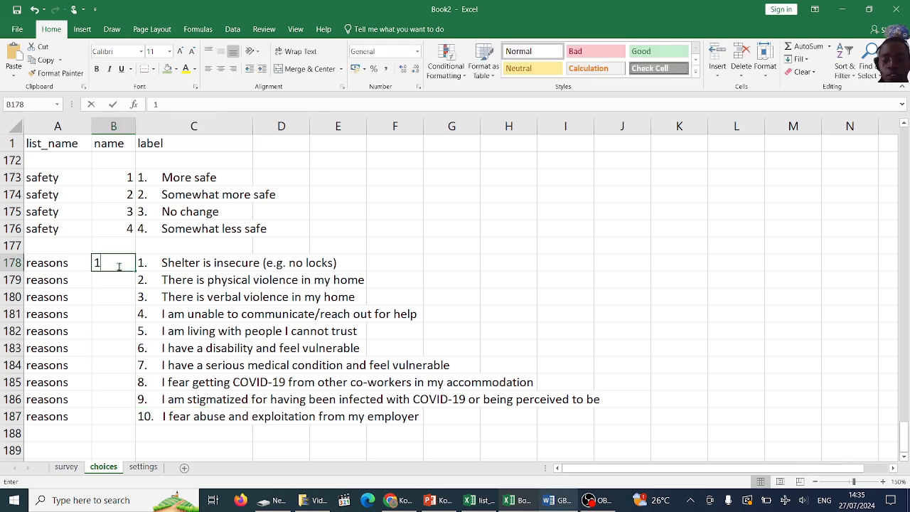
key("Return")
type("2")
key("Return")
type("3")
key("Return")
type("4")
key("Return")
left_click(119, 266)
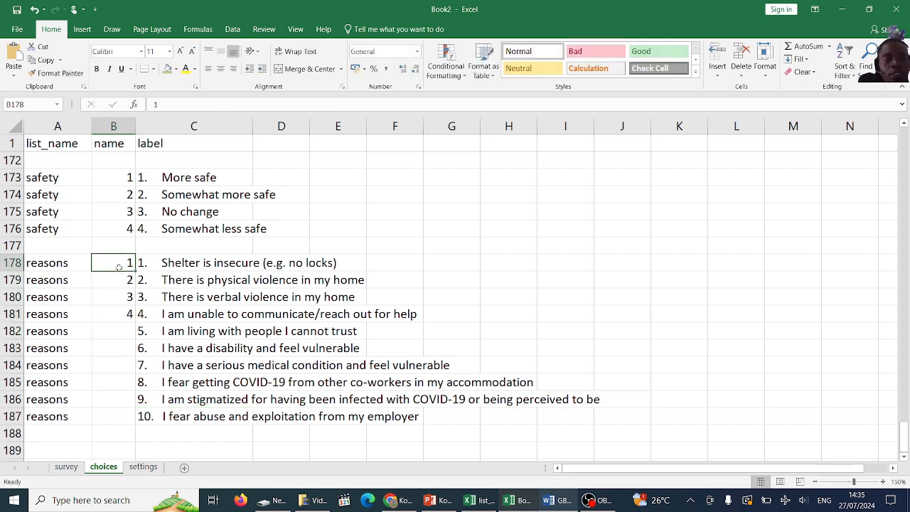
left_click_drag(119, 267, 136, 425)
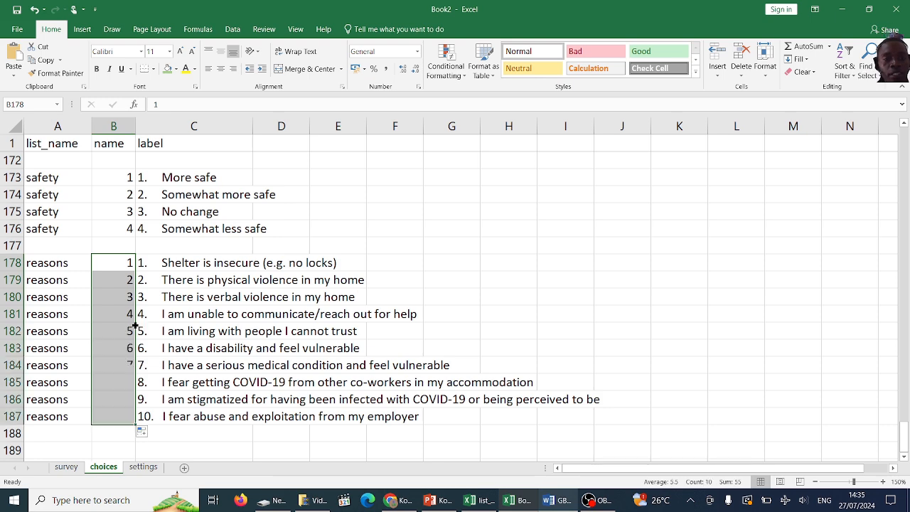
left_click(122, 369)
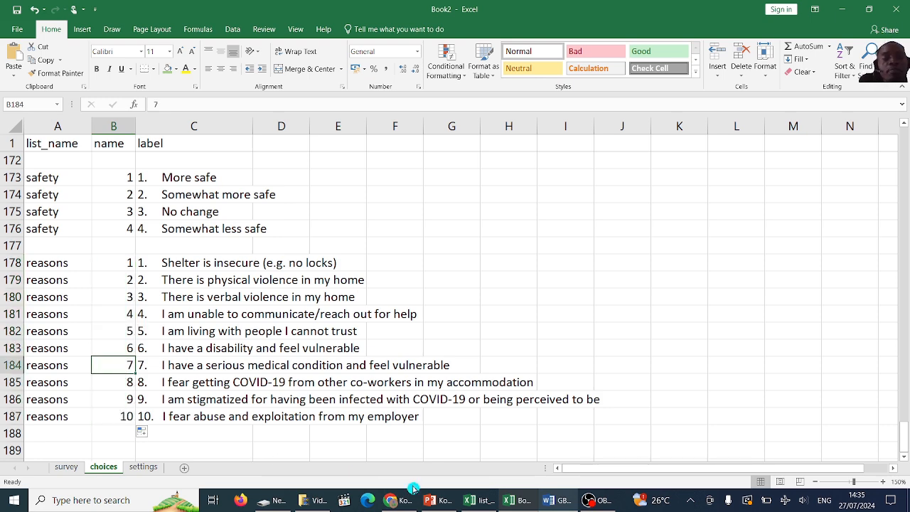
Step: Copy "DO NOT READ ANSWERS. SELECT ALL THAT APPLY" from the Word questionnaire into sp06's hint cell D23 on the Excel survey sheet
left_click(555, 501)
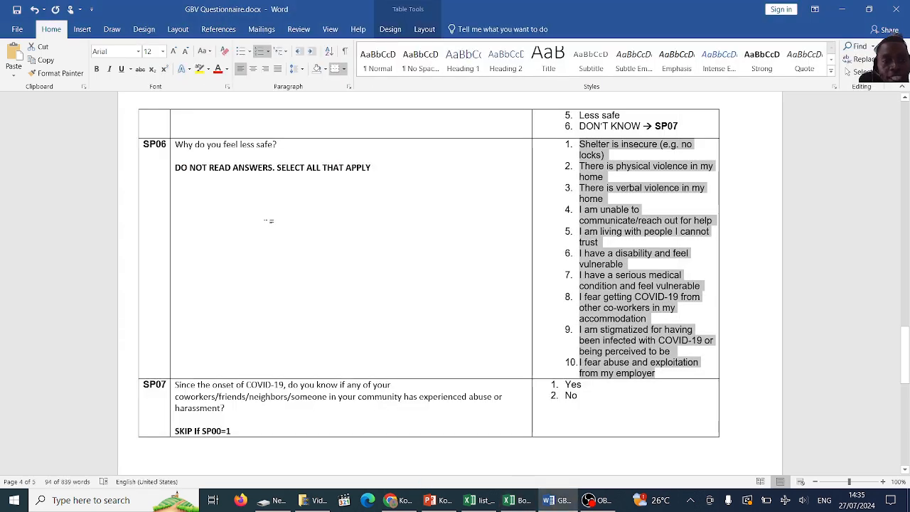
left_click(246, 179)
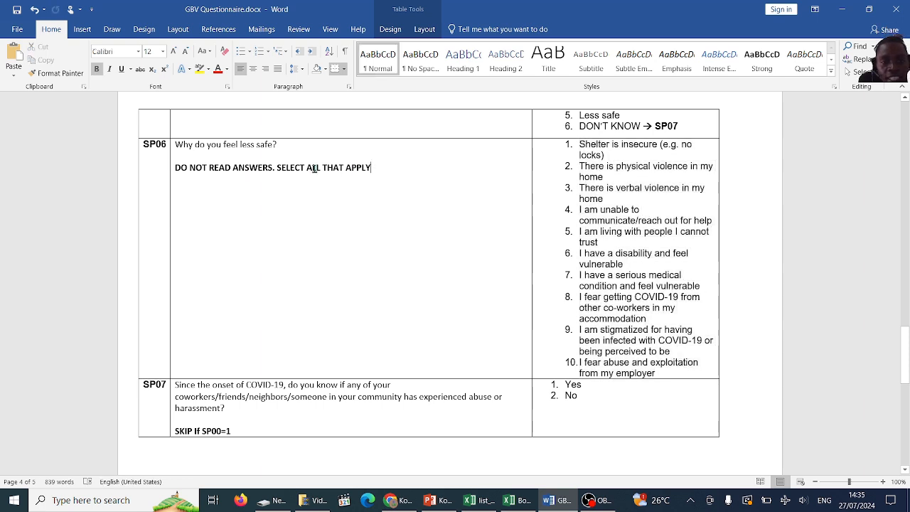
left_click_drag(371, 168, 182, 170)
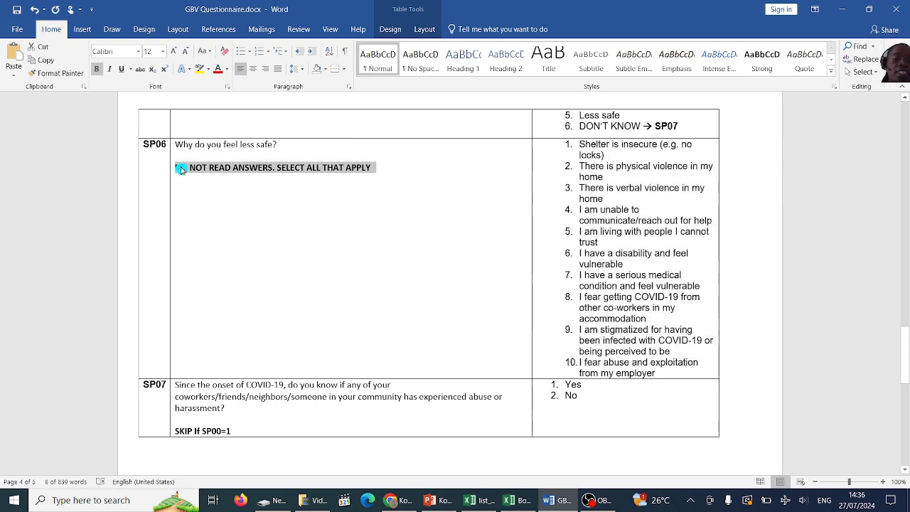
left_click(562, 500)
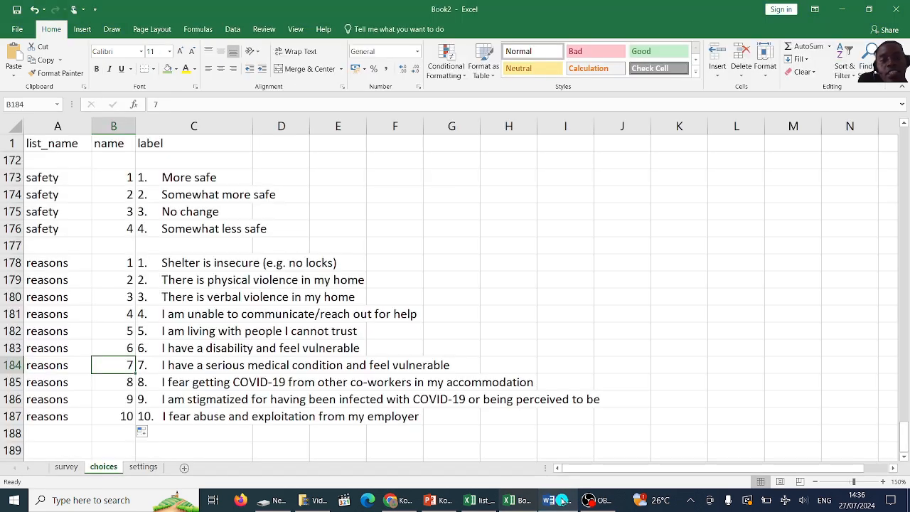
left_click(66, 467)
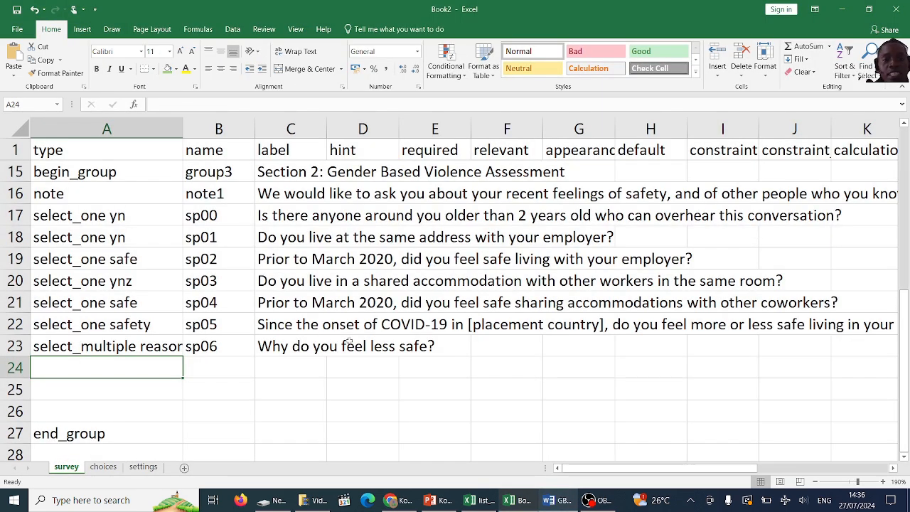
type("DO NOT READ ANSWERS. SELECT ALL THAT APPLY")
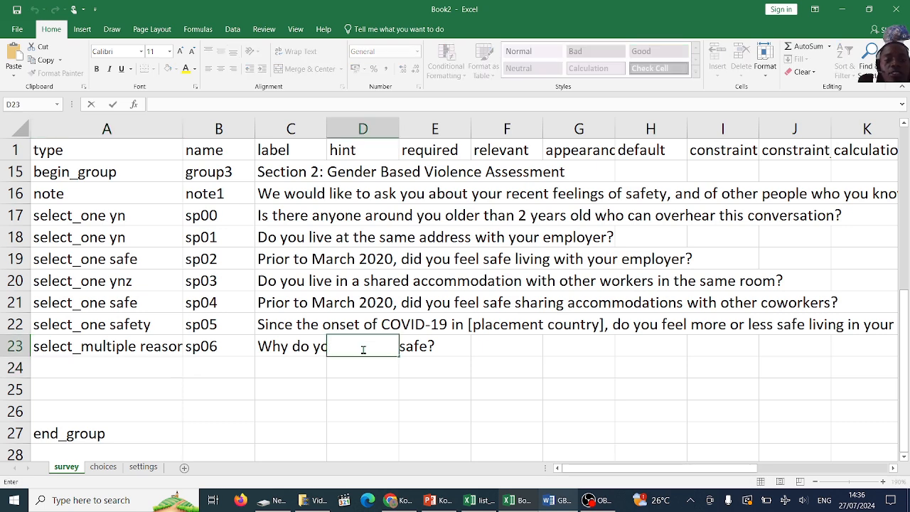
left_click(272, 384)
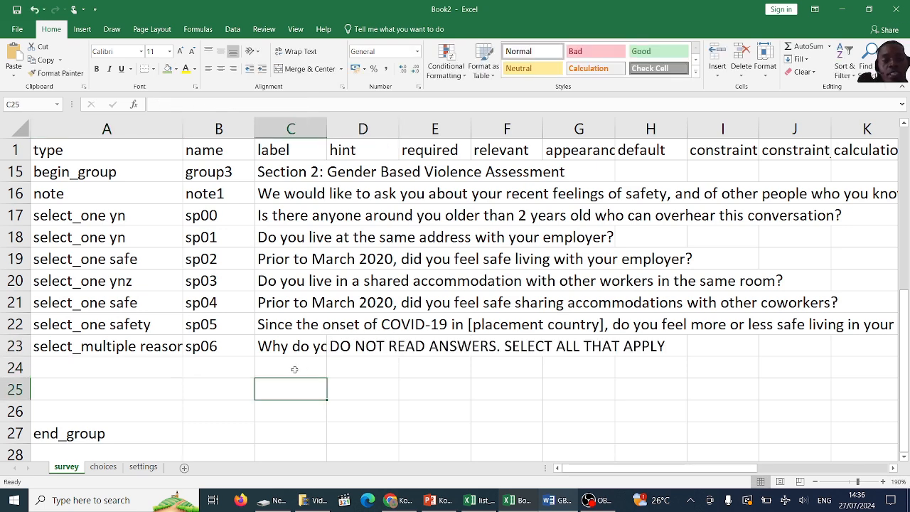
Step: Shade the whole hint column D of the survey sheet green
left_click(297, 348)
left_click(358, 346)
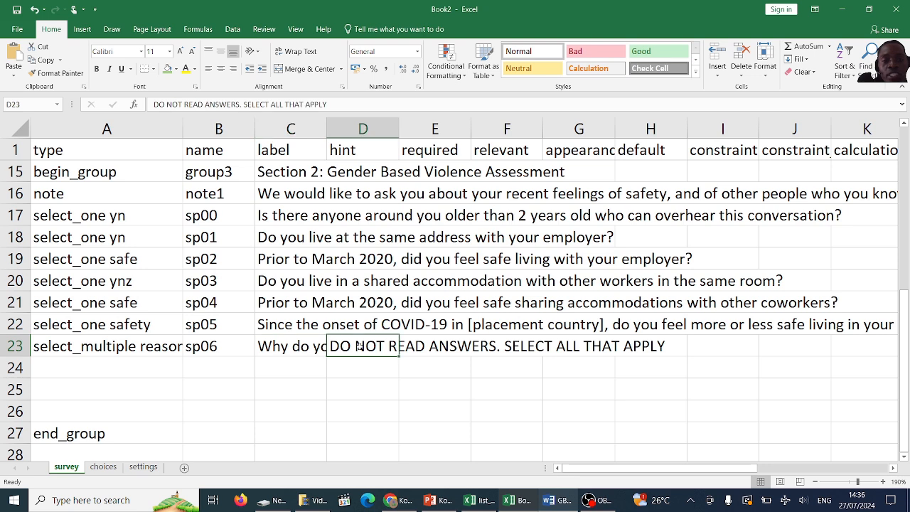
left_click(363, 129)
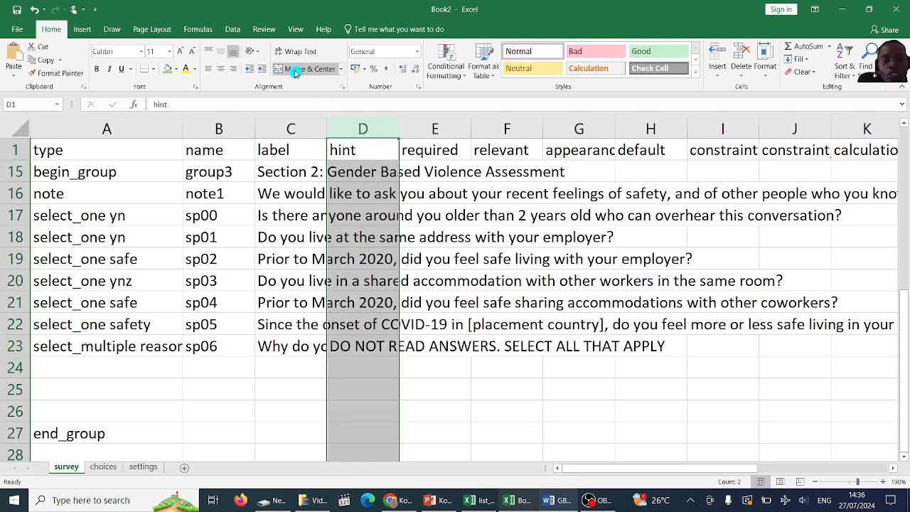
left_click(169, 68)
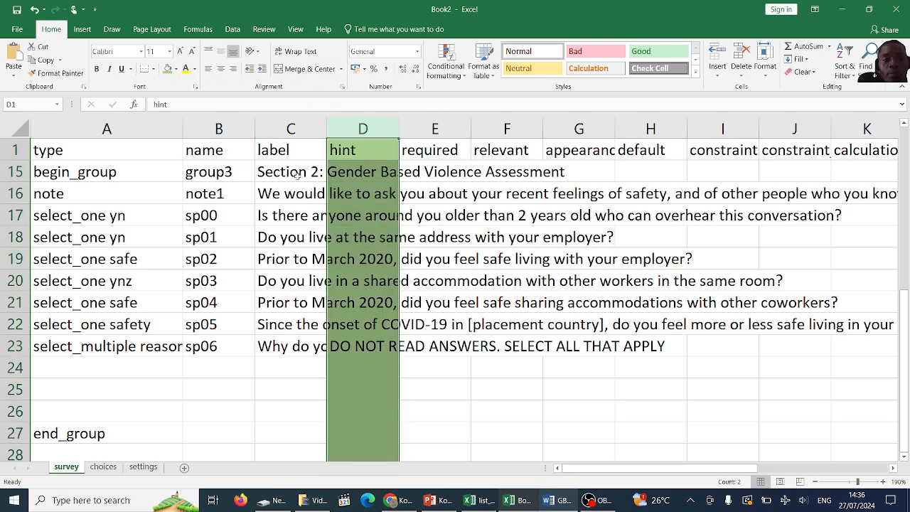
Step: Change the fill of hint column D to light grey and widen the label and hint columns of the survey sheet
left_click(175, 68)
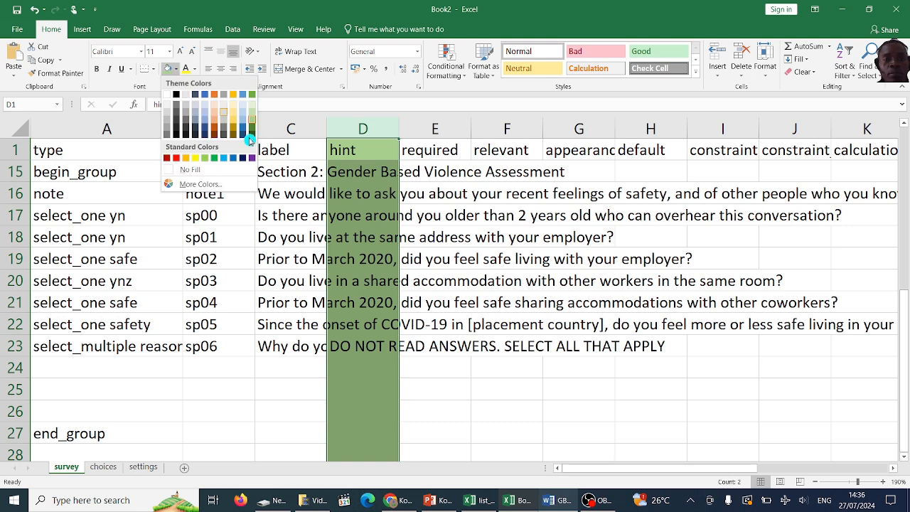
left_click(187, 103)
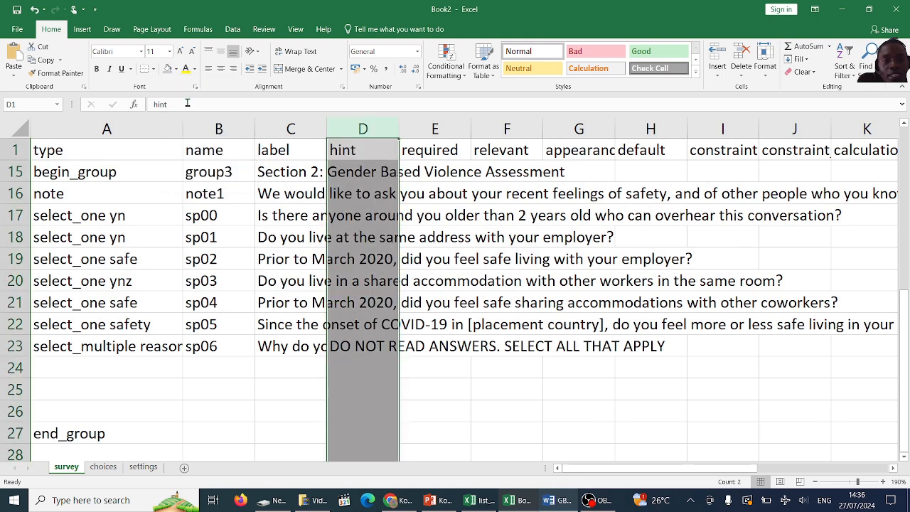
left_click(376, 326)
left_click(367, 342)
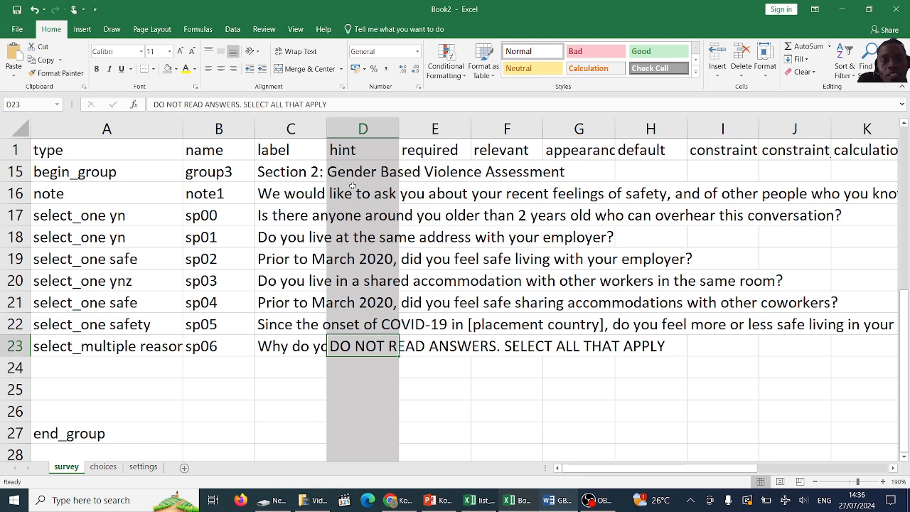
left_click_drag(327, 129, 449, 129)
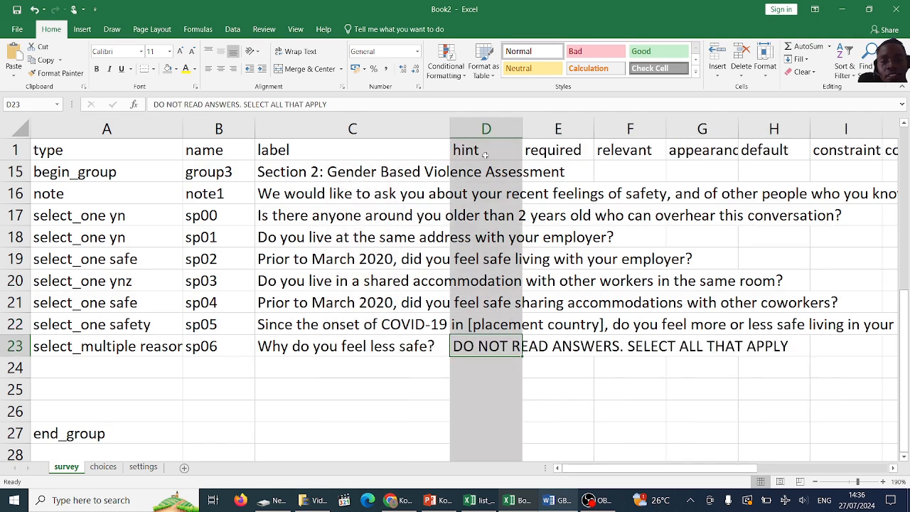
left_click_drag(523, 128, 851, 190)
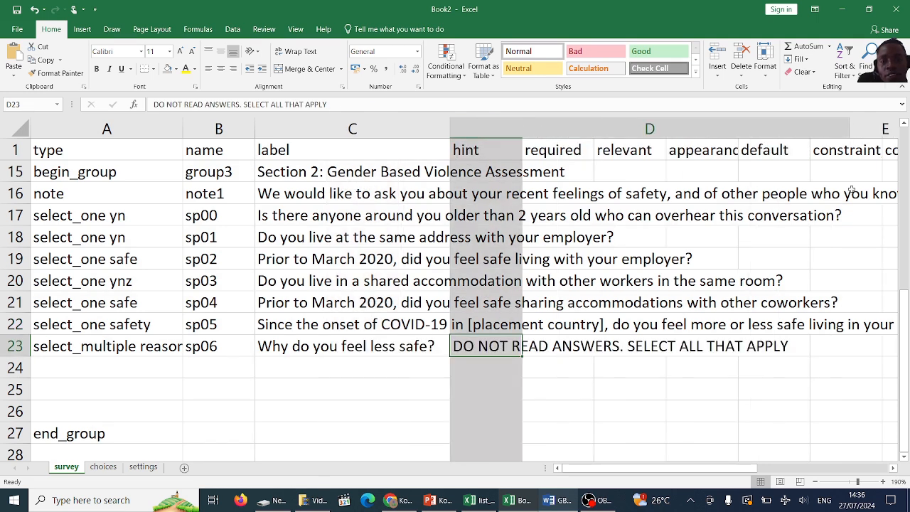
Step: Try wrapping the text in label column C, with the note1 label in C16 left unwrapped
left_click(369, 130)
left_click(295, 51)
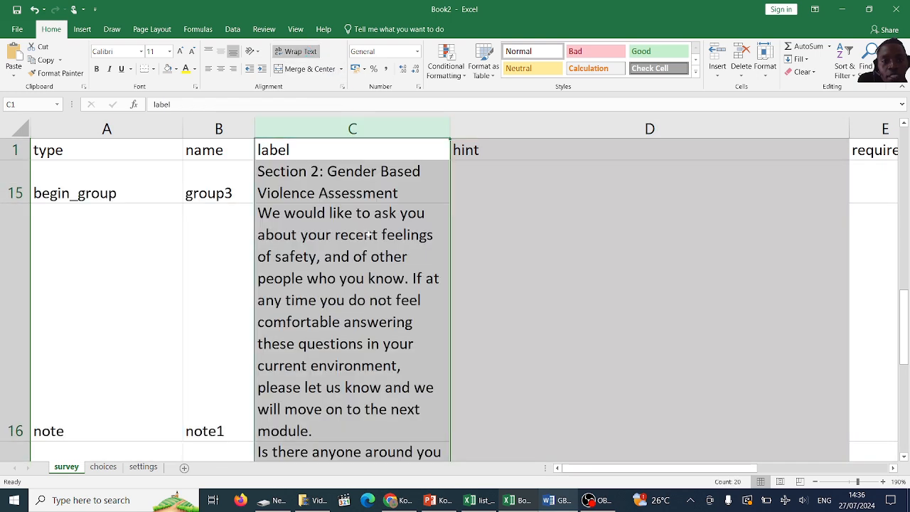
key("ctrl+z")
key("ctrl+y")
left_click(374, 270)
left_click(295, 51)
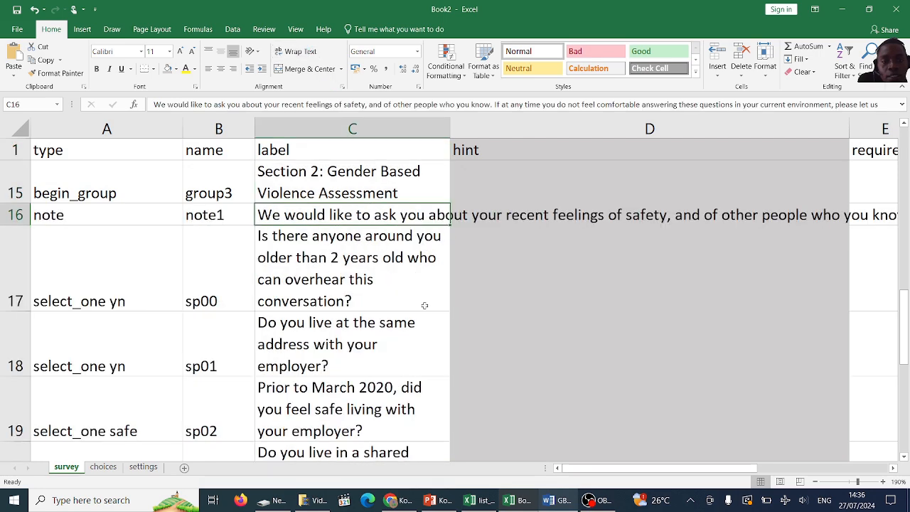
Step: Widen label column C further and turn off text wrapping for the whole column
left_click_drag(451, 126, 582, 130)
left_click(398, 128)
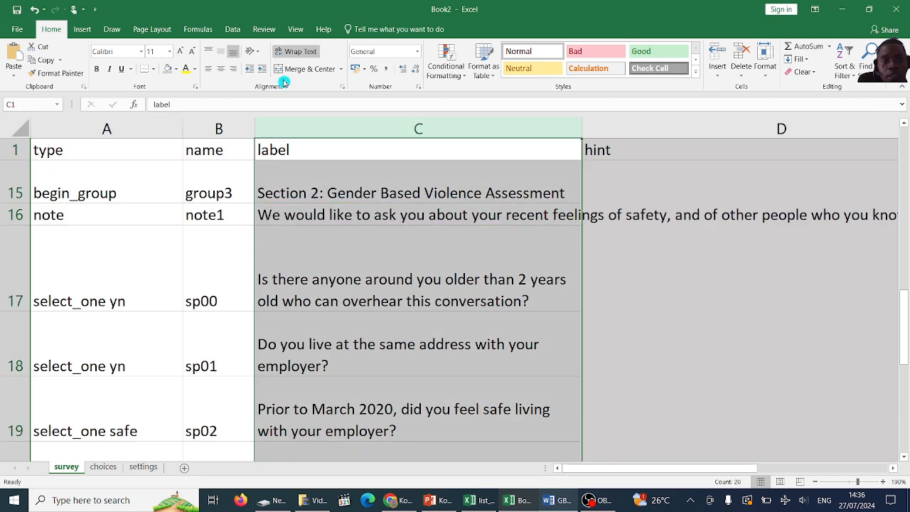
left_click(295, 52)
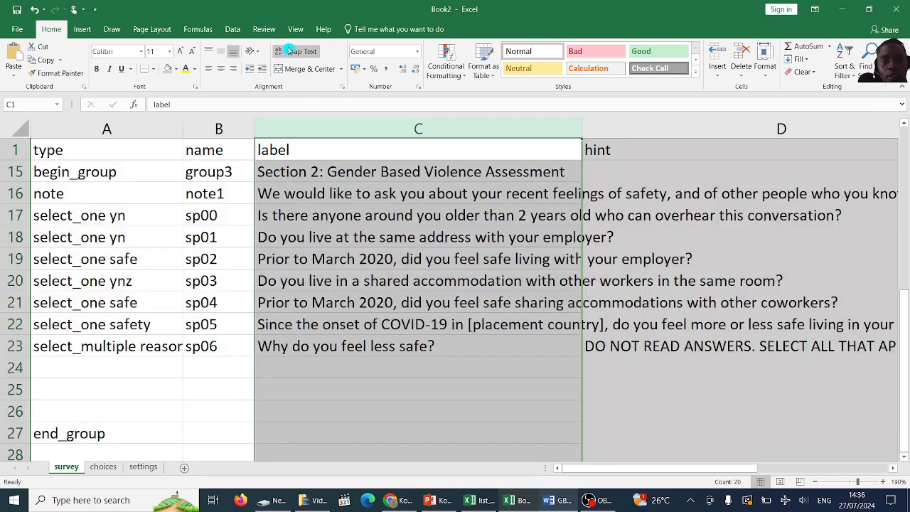
left_click(605, 339)
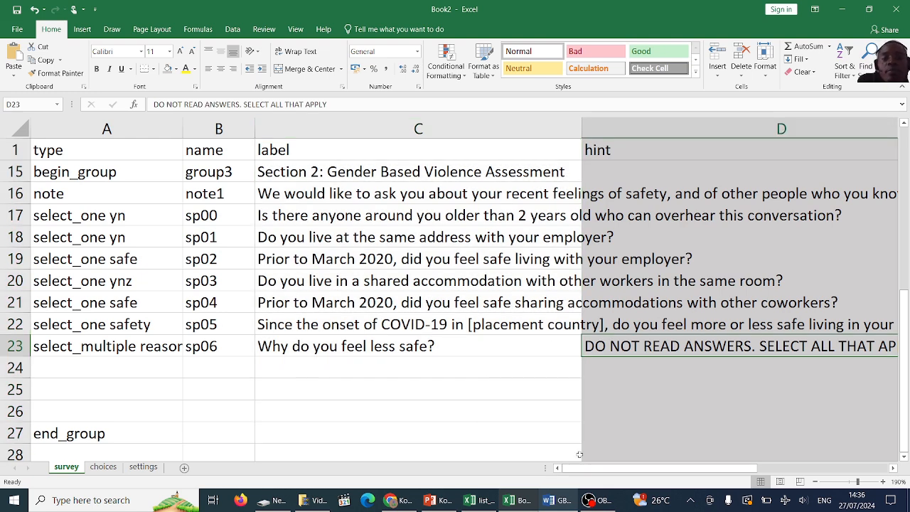
Step: Copy the SP07 question about coworkers, friends or neighbors experiencing abuse from the Word questionnaire into label cell C24 of the Excel survey sheet
left_click(572, 500)
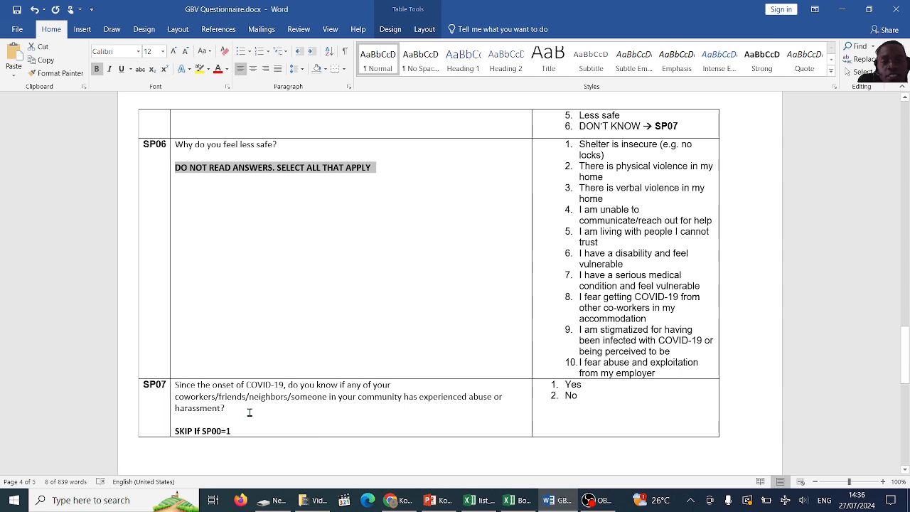
left_click_drag(236, 408, 187, 387)
key("ctrl+c")
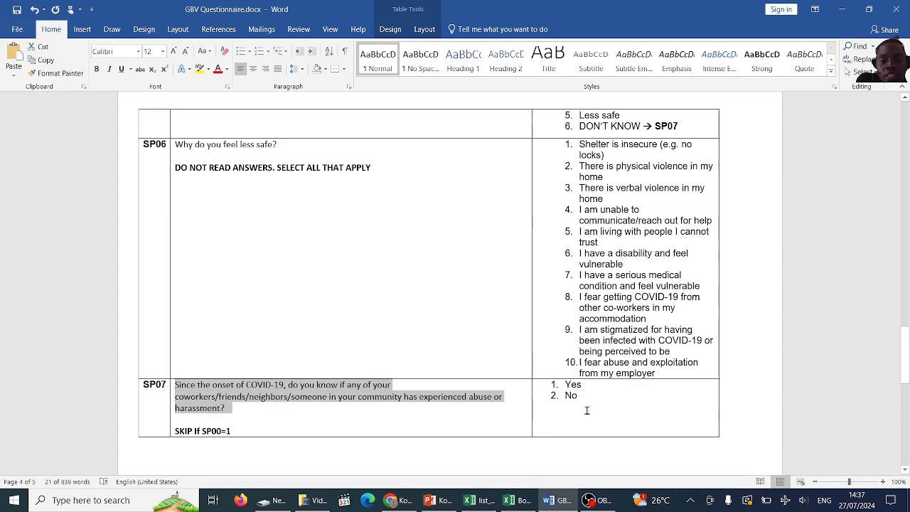
left_click(557, 500)
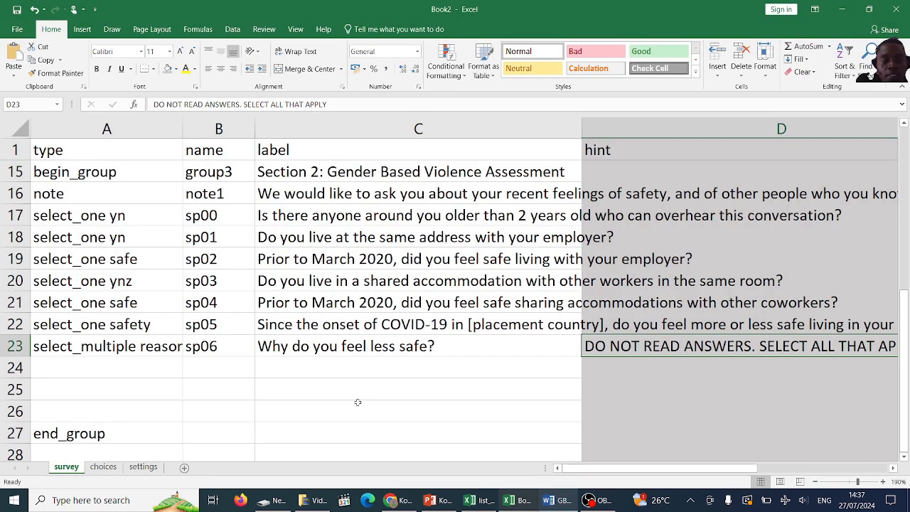
left_click(270, 373)
double_click(272, 371)
key("ctrl+v")
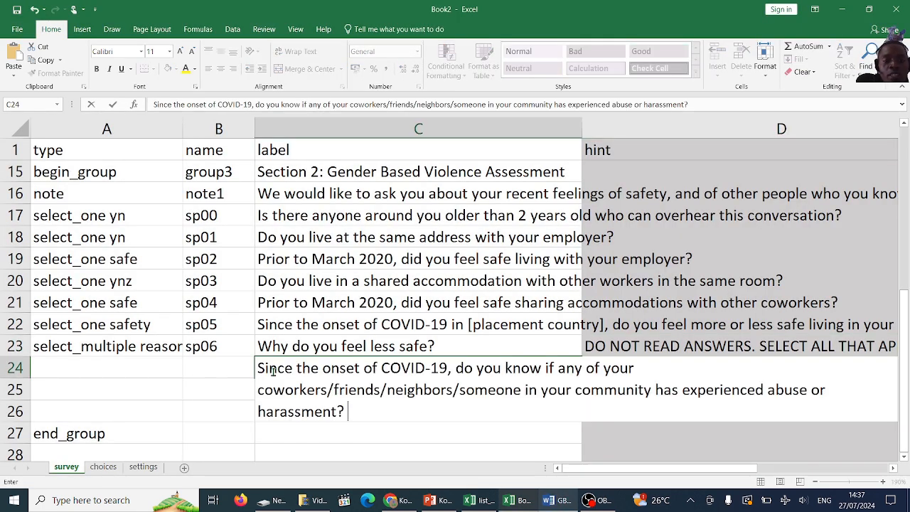
Step: Fill the question name series down from B23 so that B24 is named sp07
left_click(206, 371)
left_click(232, 349)
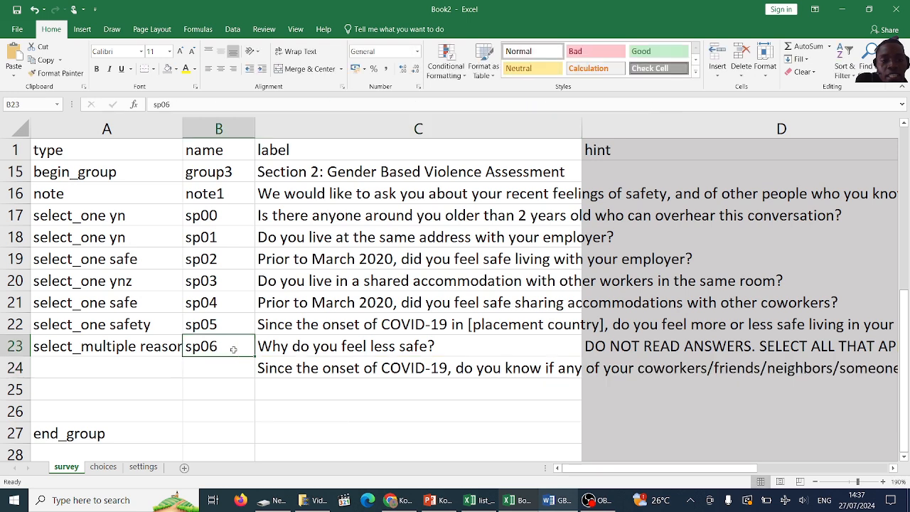
left_click_drag(255, 356, 254, 378)
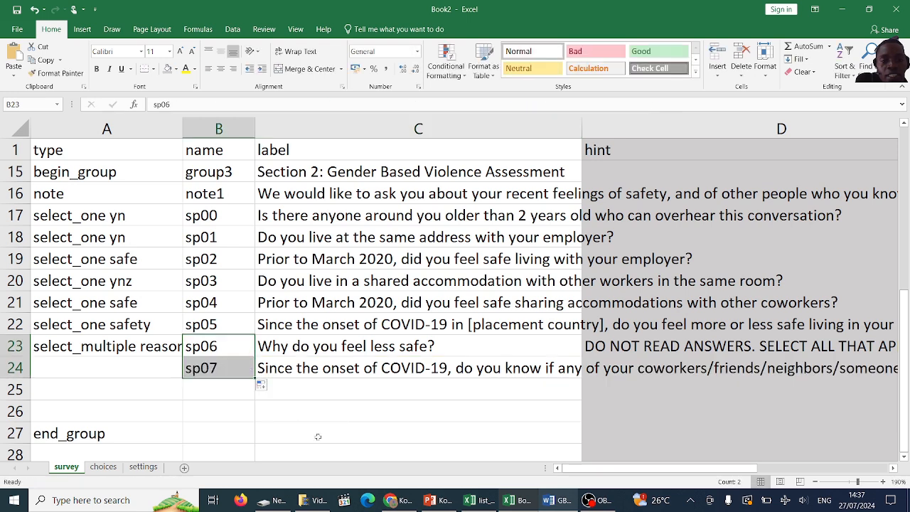
Step: Check SP07's answer options in Word and copy the type select_one yn from A18 into sp07's type cell A24
mouse_move(439, 500)
left_click(558, 501)
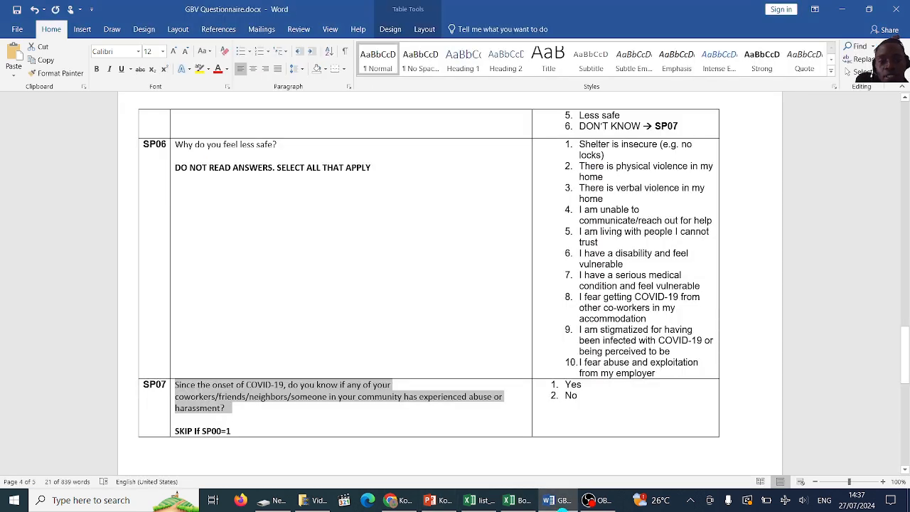
left_click(520, 501)
left_click(120, 238)
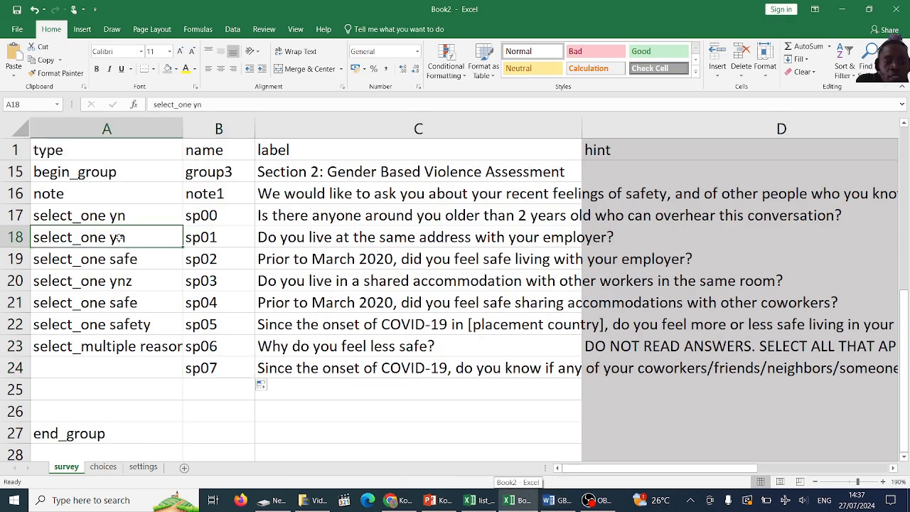
key("ctrl+c")
left_click(115, 369)
key("ctrl+v")
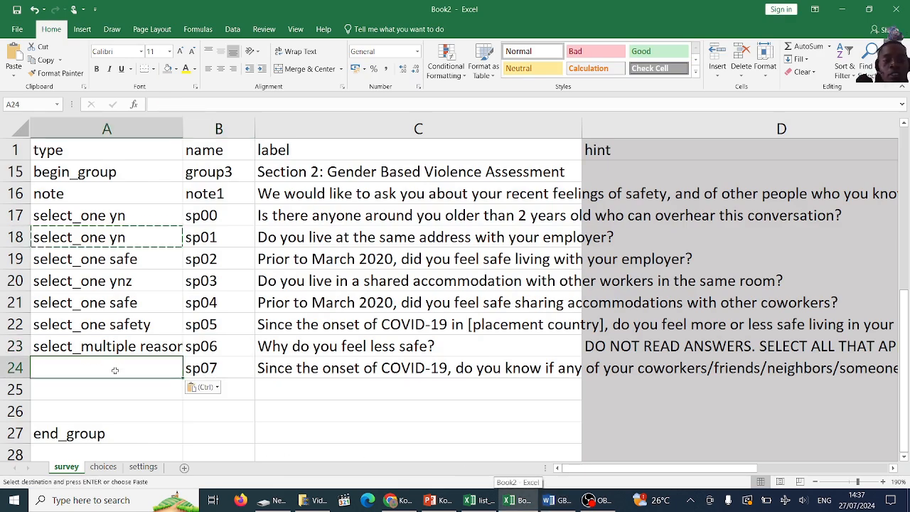
left_click(296, 417)
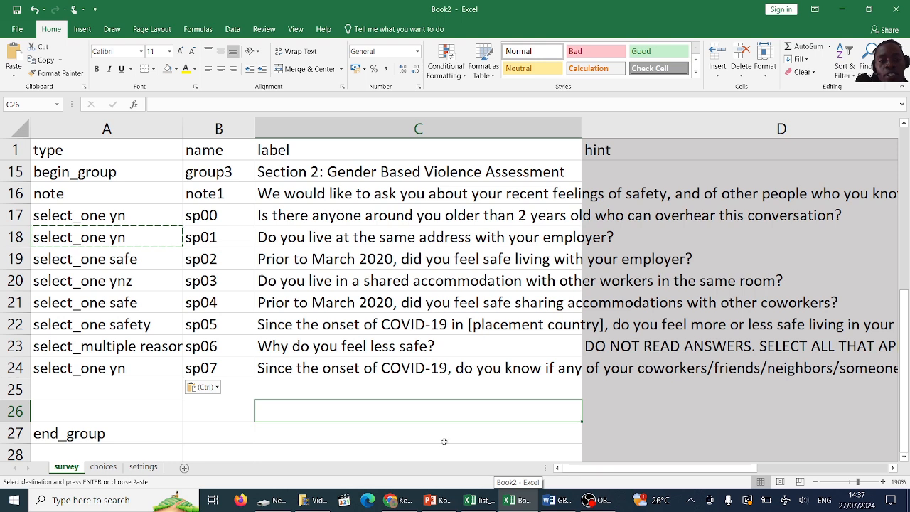
Step: Copy the SP08 question "When was the last time you went outside your residence?" from Word into label cell C25 of the Excel survey sheet
left_click(552, 500)
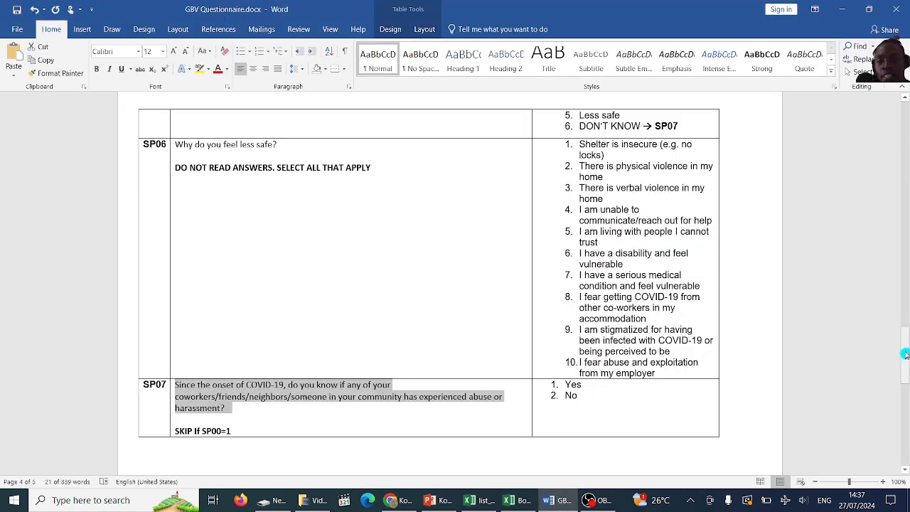
left_click_drag(905, 354, 906, 417)
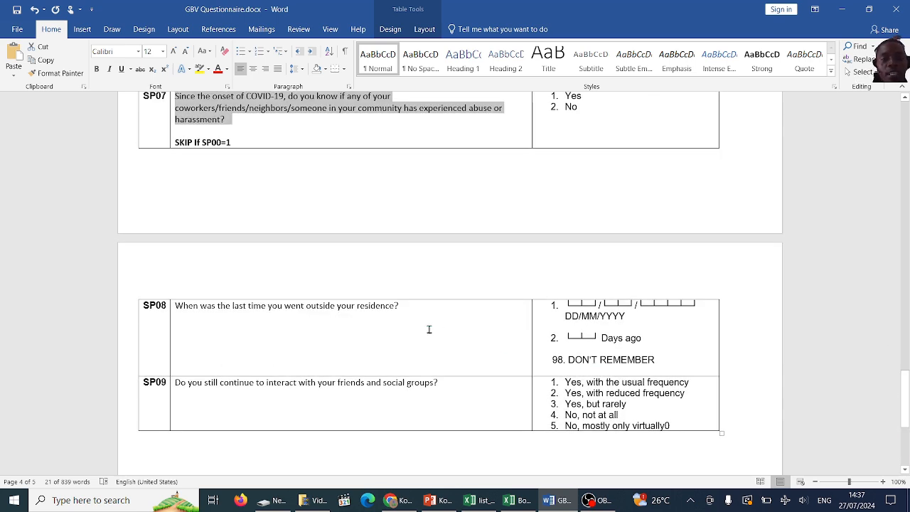
left_click_drag(370, 306, 187, 313)
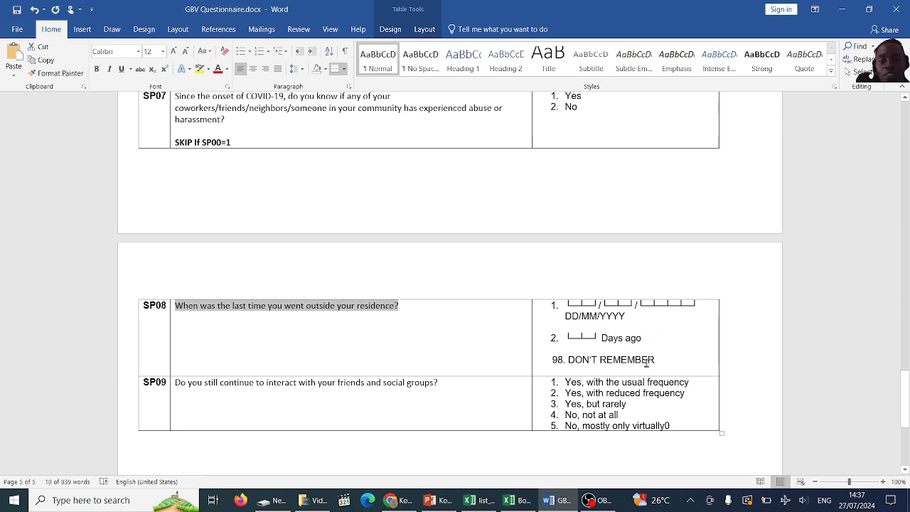
left_click(557, 502)
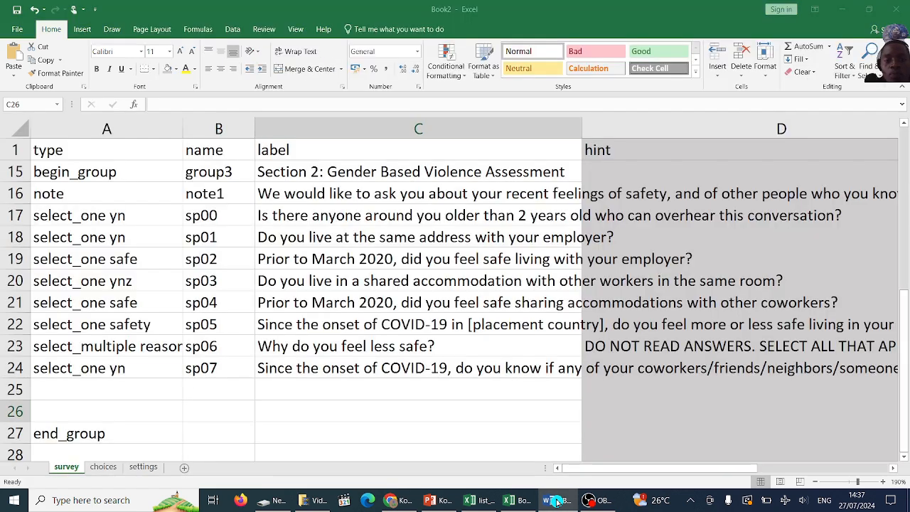
left_click(380, 414)
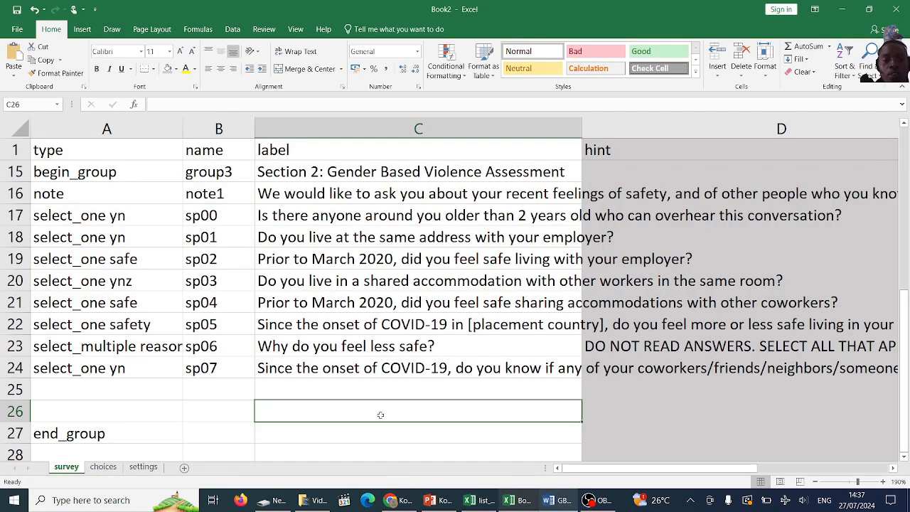
double_click(352, 389)
key("ctrl+v")
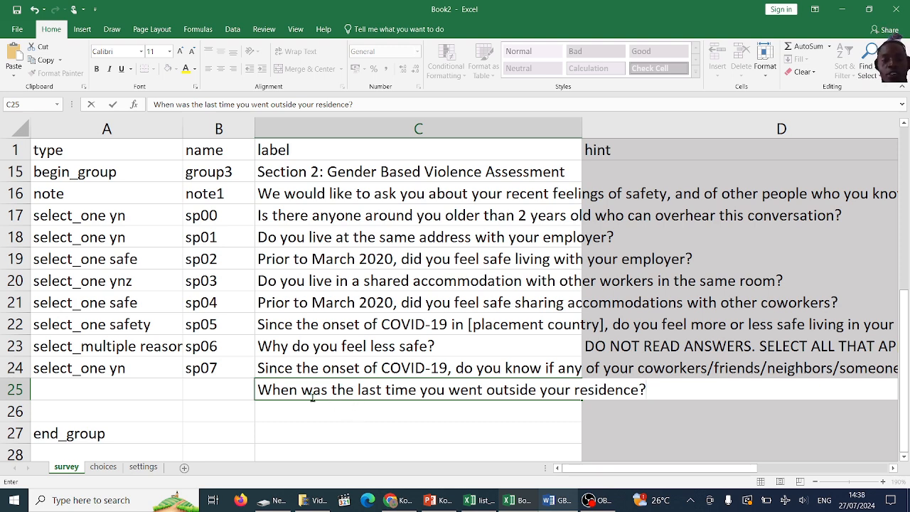
Step: Set the type in A25 to note and the name in B25 to note2 for the last-time-outside question
left_click(154, 390)
type("note")
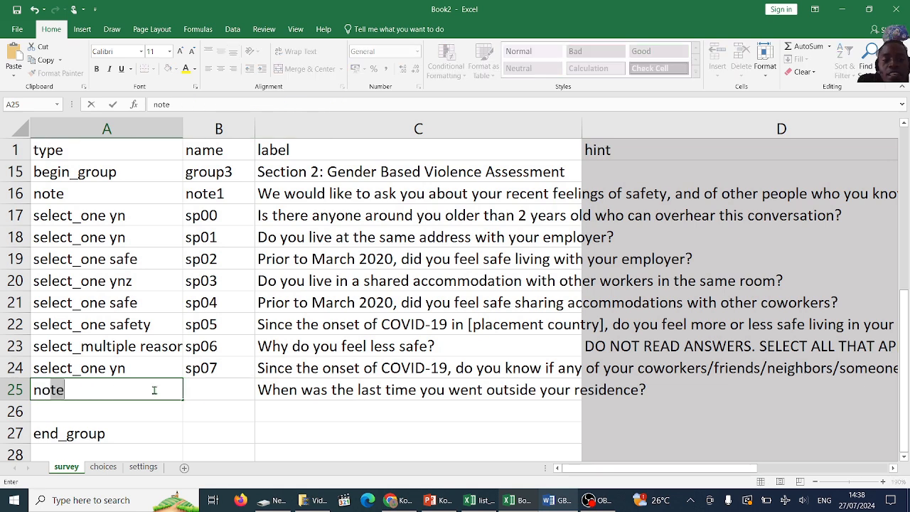
left_click(199, 391)
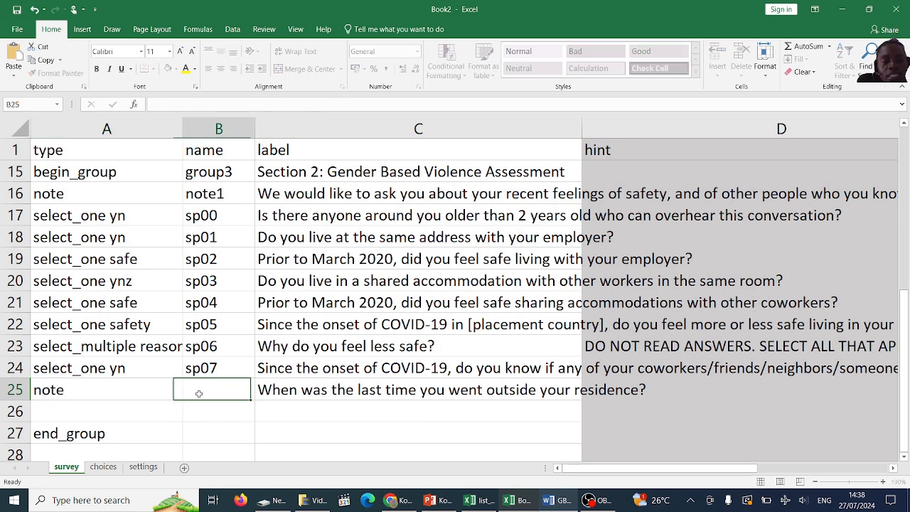
type("note")
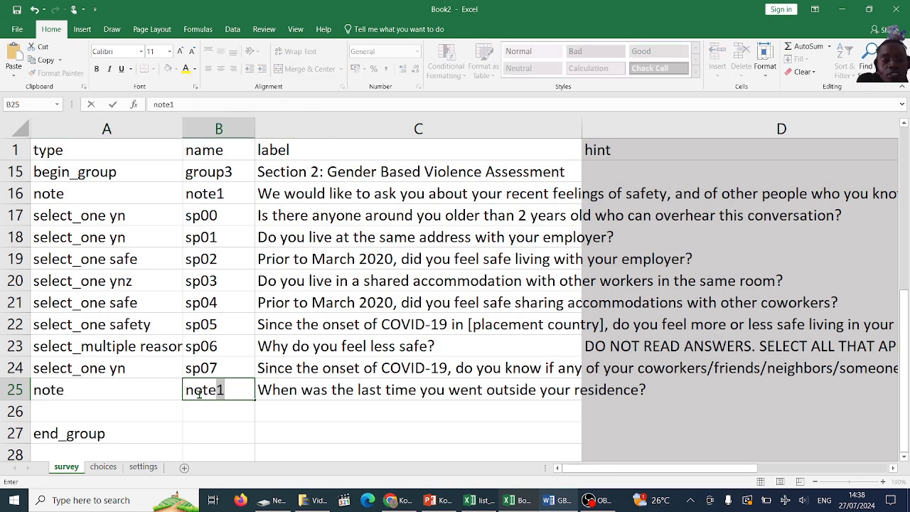
type("2")
left_click(282, 410)
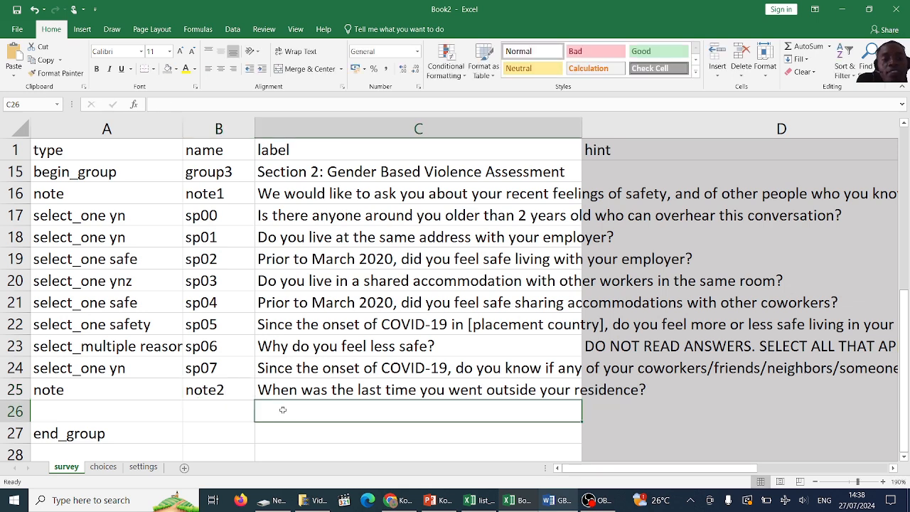
left_click(230, 411)
left_click(313, 409)
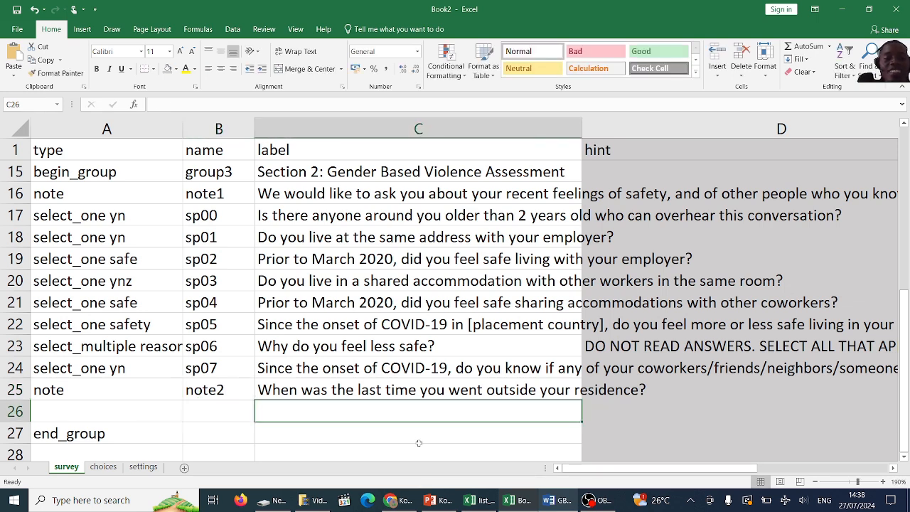
left_click(557, 501)
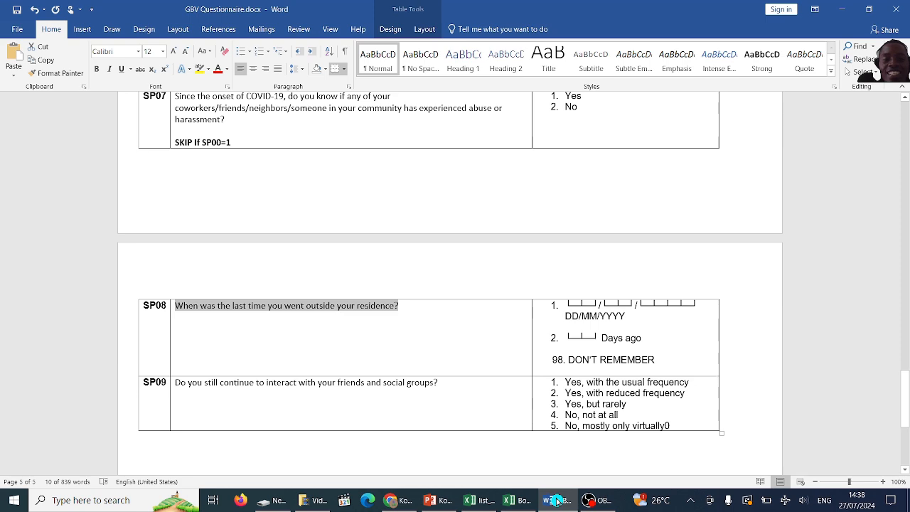
left_click(557, 500)
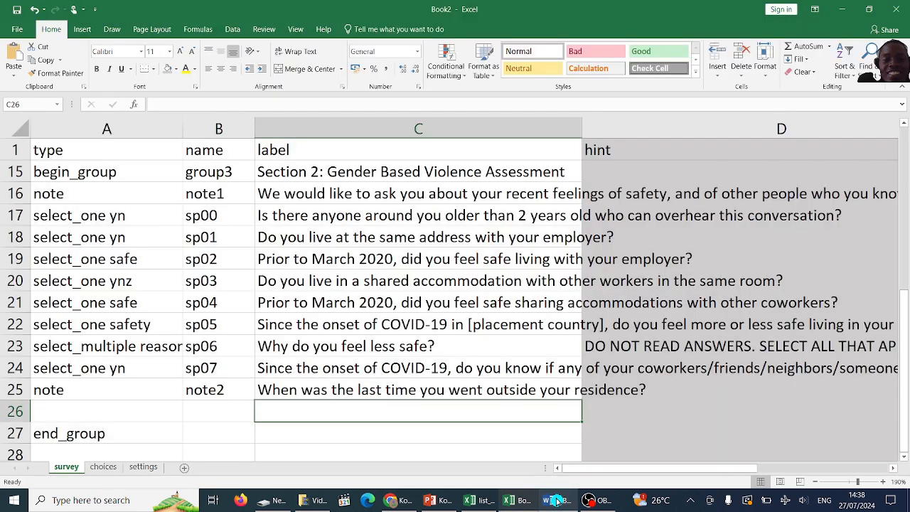
Step: Insert five blank rows at row 26 of the survey sheet, above the end_group row
left_click(209, 417)
left_click(152, 412)
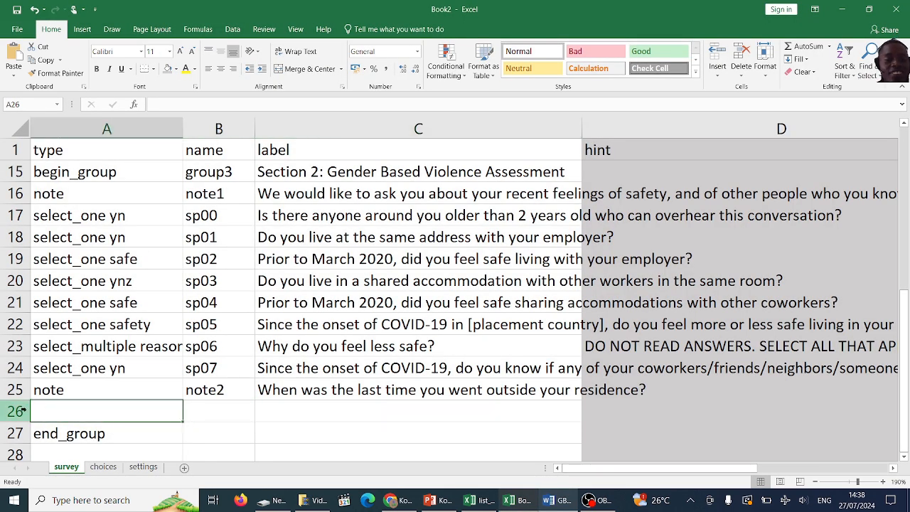
left_click_drag(22, 411, 12, 343)
right_click(13, 302)
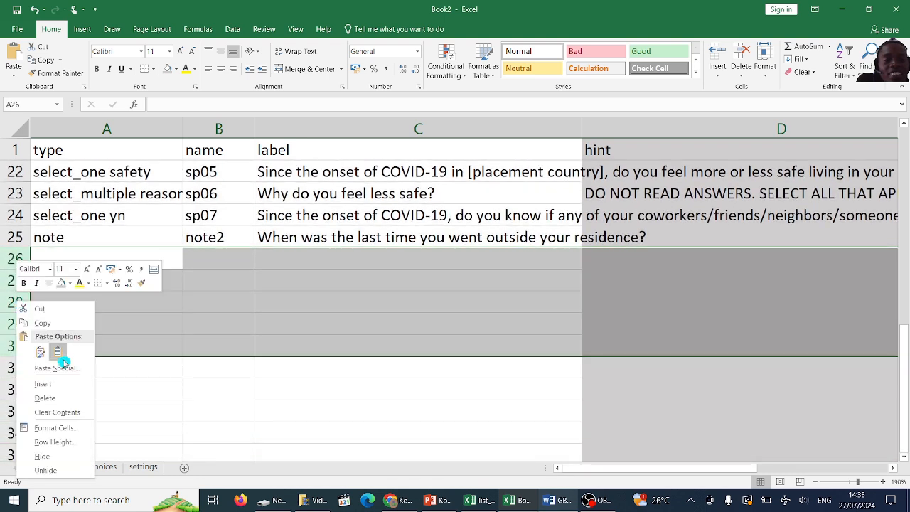
left_click(61, 381)
Step: Set the type in A26 to date and the name in B26 to dd for the first SP08 answer
left_click(98, 252)
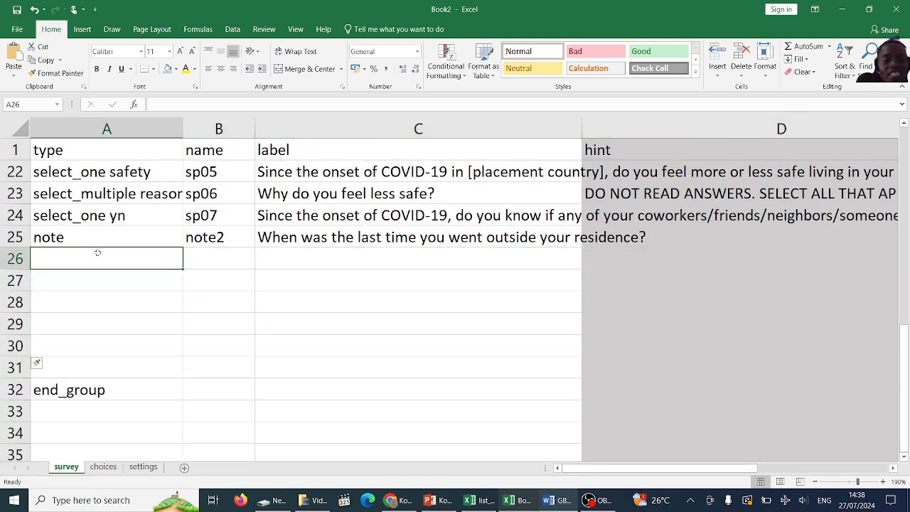
type("dte")
key("BackSpace")
key("BackSpace")
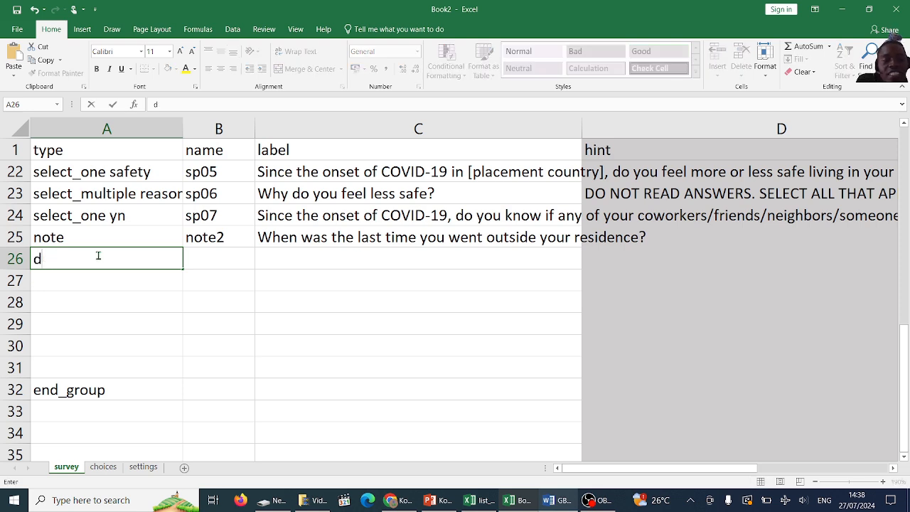
type("ate")
left_click(218, 259)
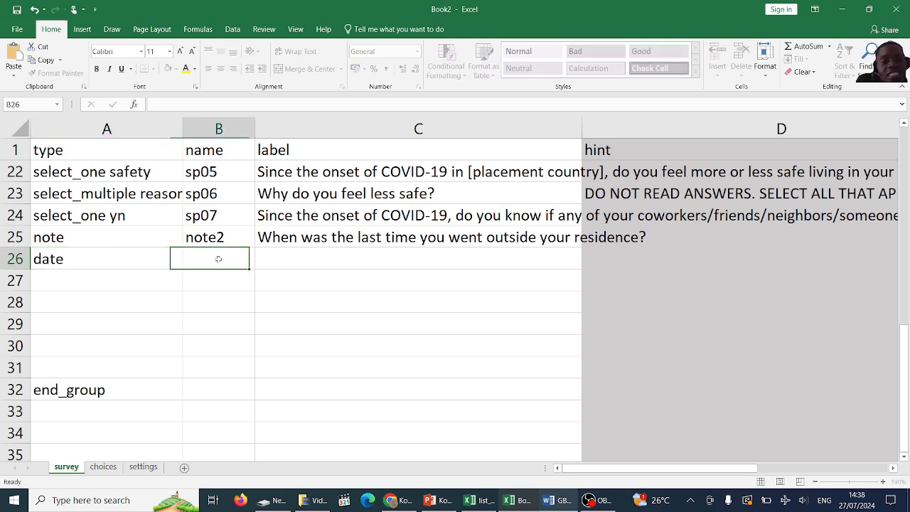
type("date")
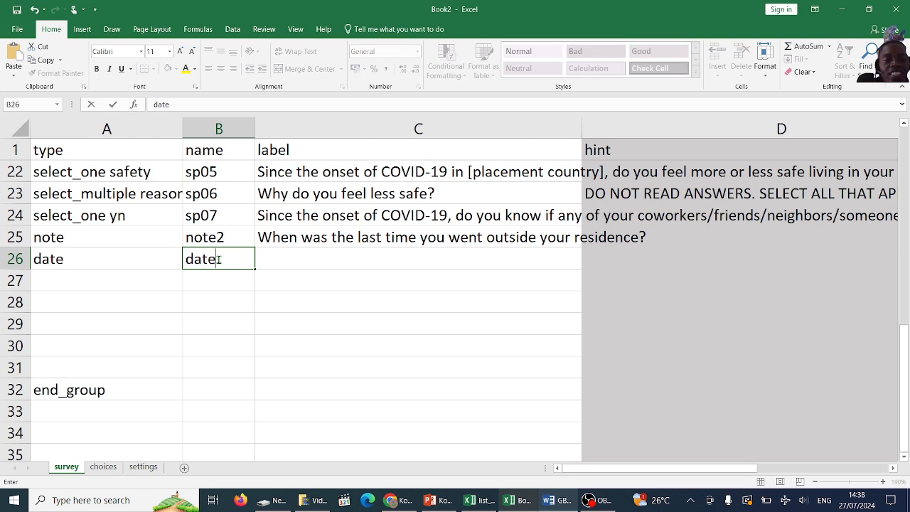
key("BackSpace")
key("BackSpace")
key("BackSpace")
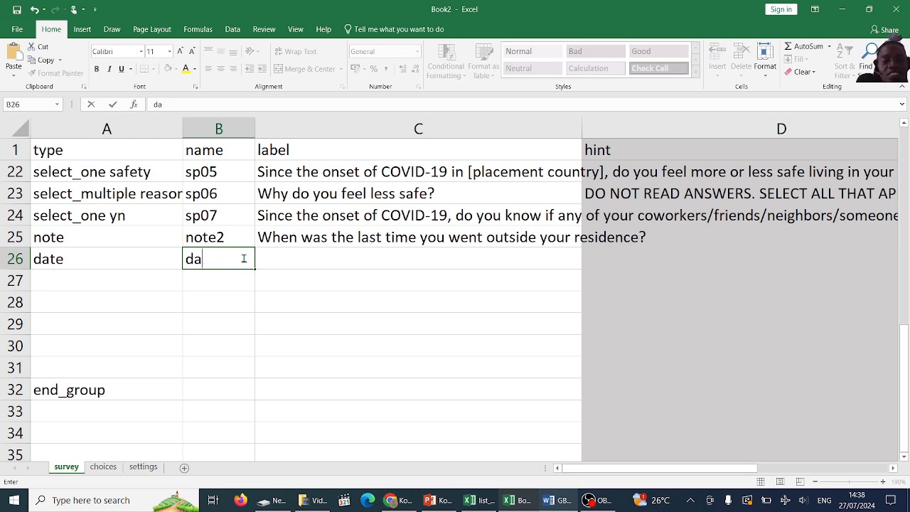
type("d")
Step: Check SP08's answer formats in Word and enter "Last date you went" in label cell C26 of the Excel survey sheet
left_click(296, 258)
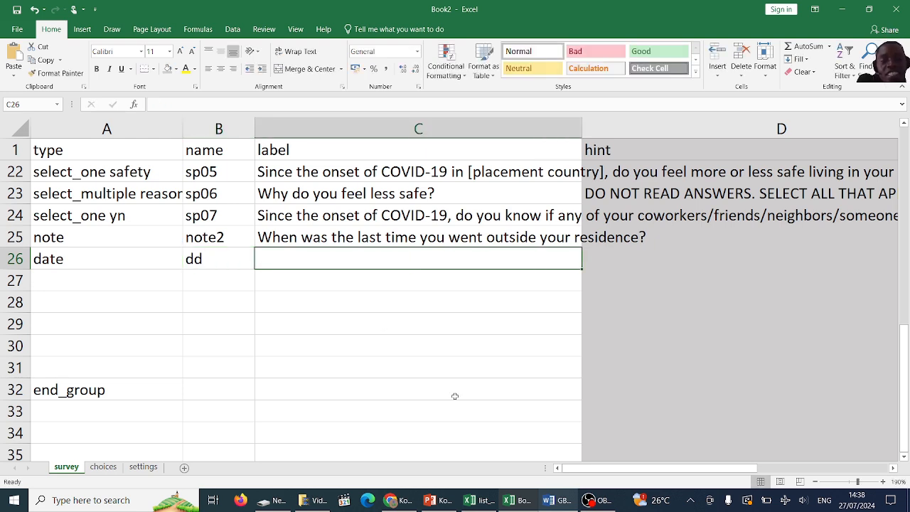
left_click(556, 501)
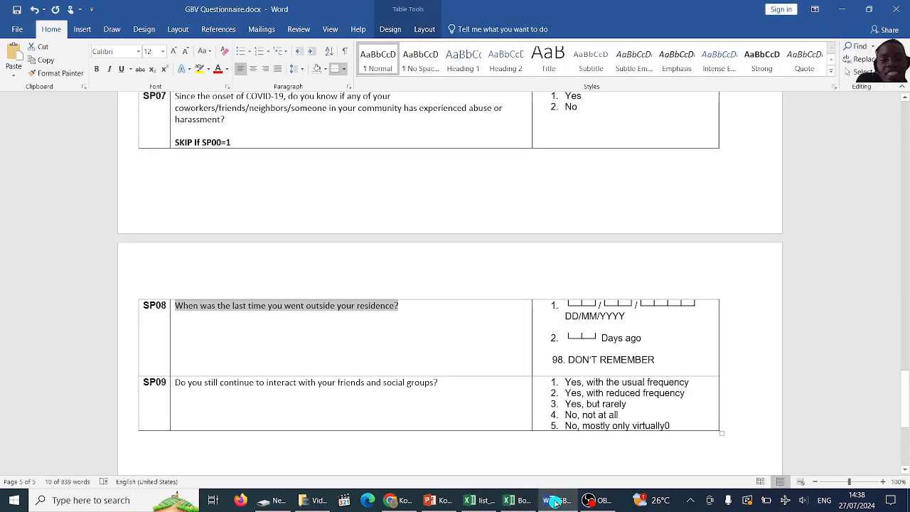
left_click(556, 500)
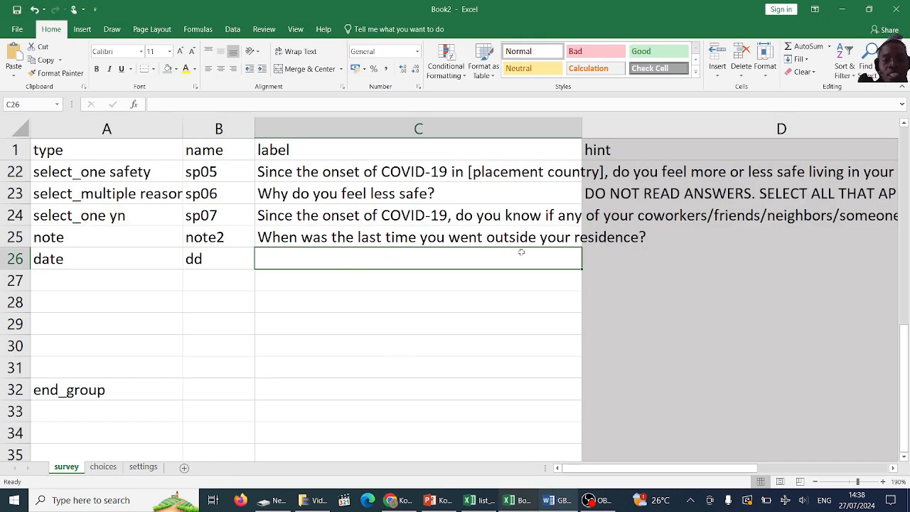
left_click(391, 279)
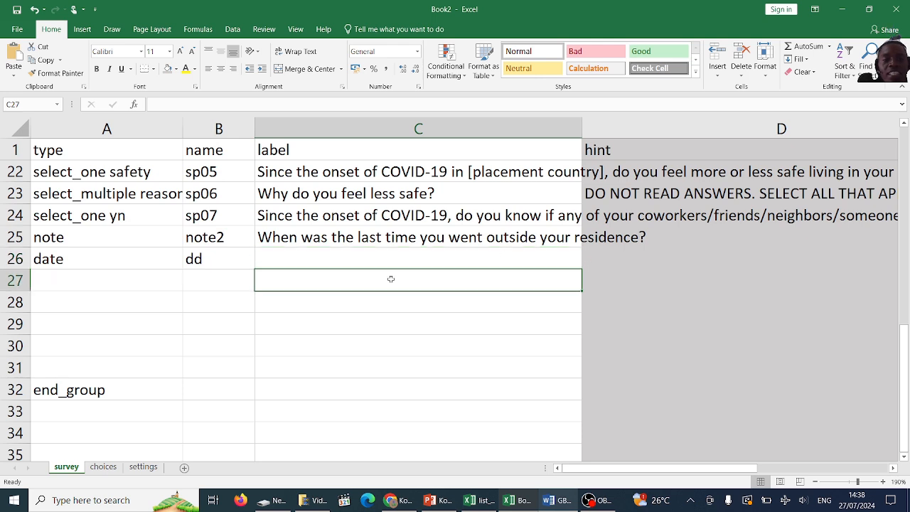
left_click(357, 261)
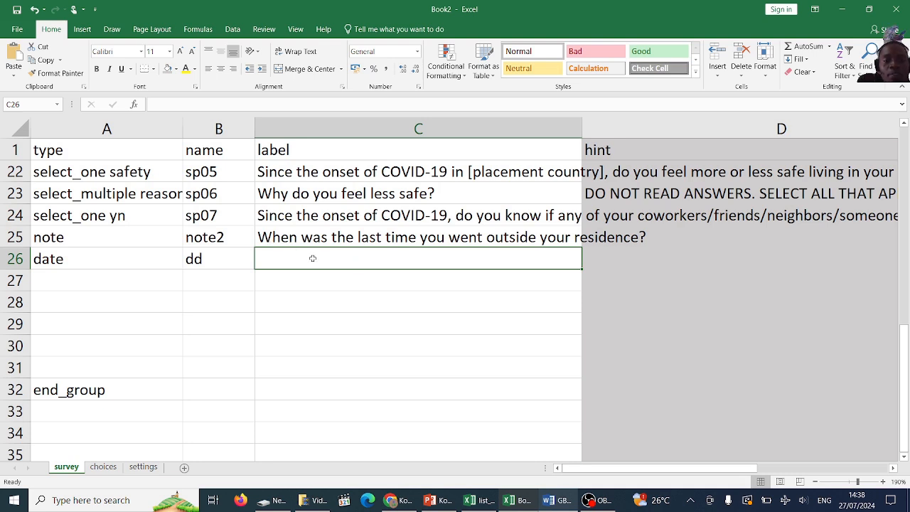
type("L")
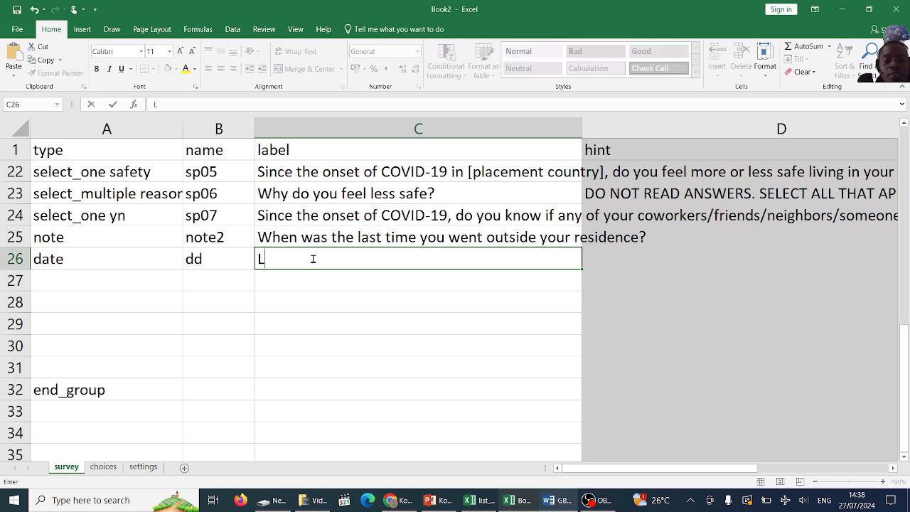
type("atst da")
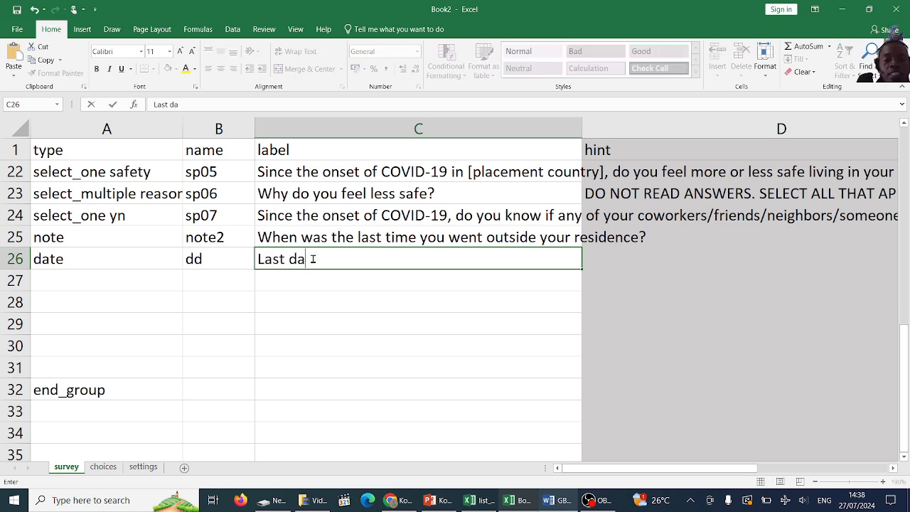
type("te you went")
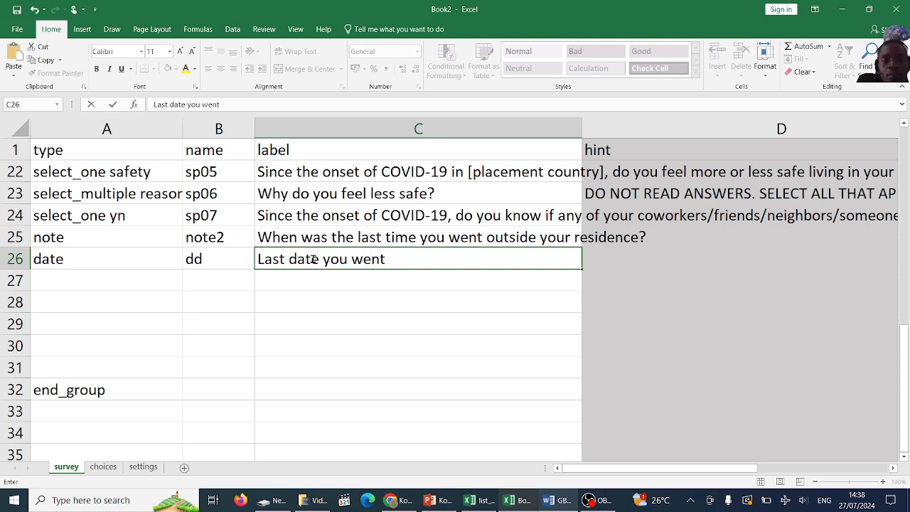
Step: Complete the label in C26 as "Last date you went outside your residence?" by copying the ending of the question in C25
double_click(436, 237)
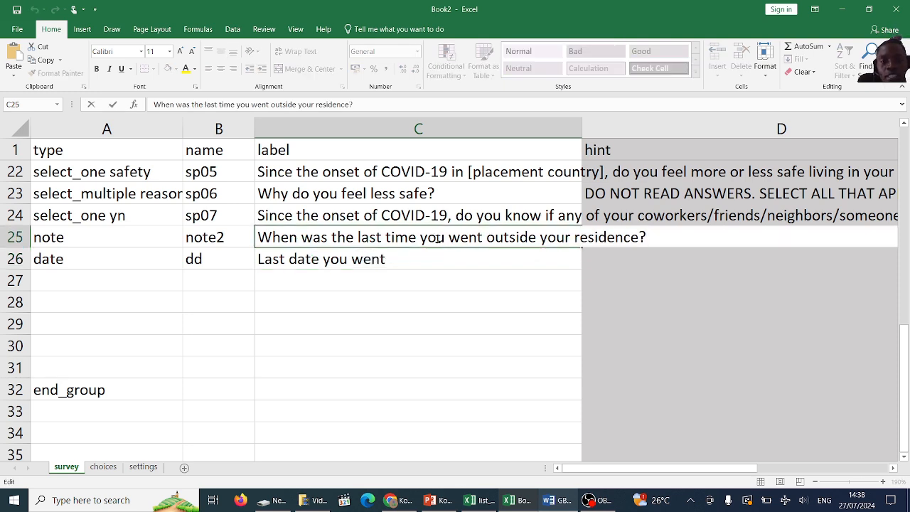
left_click_drag(425, 237, 660, 247)
key("ctrl+c")
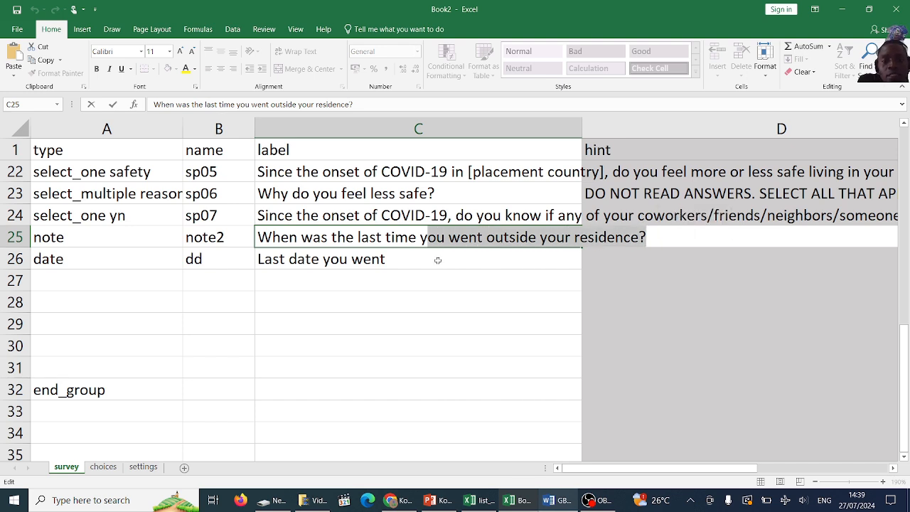
left_click(412, 260)
double_click(394, 256)
left_click_drag(390, 258, 338, 260)
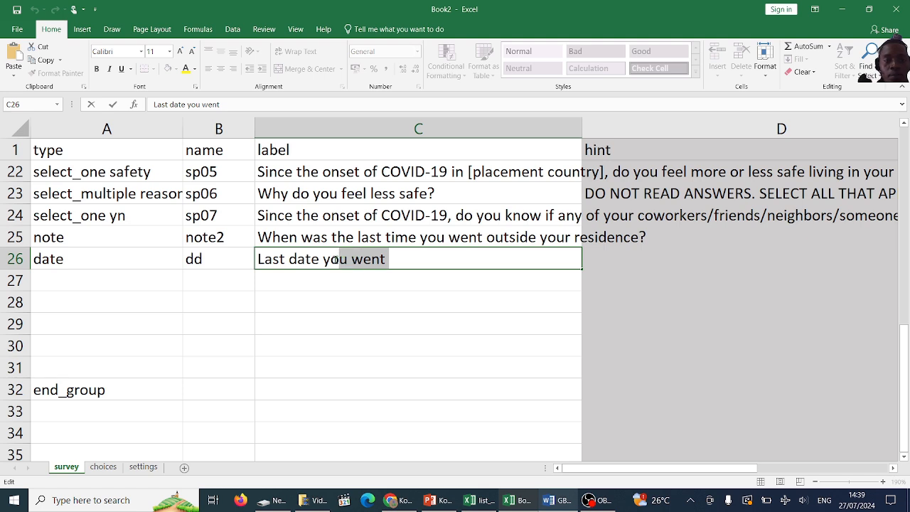
key("ctrl+v")
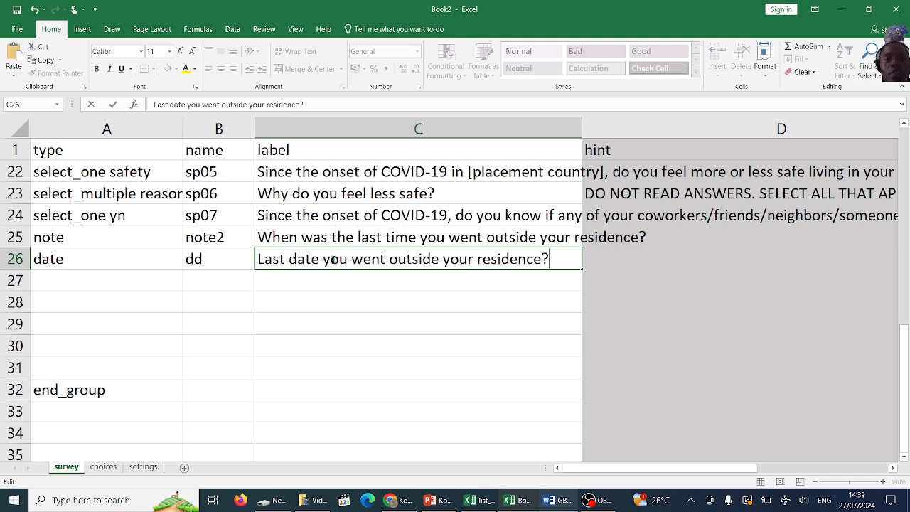
Step: Commit the date question's label, check the SP08 answer options in the Word questionnaire, and enter integer as the type in row 27
left_click(339, 301)
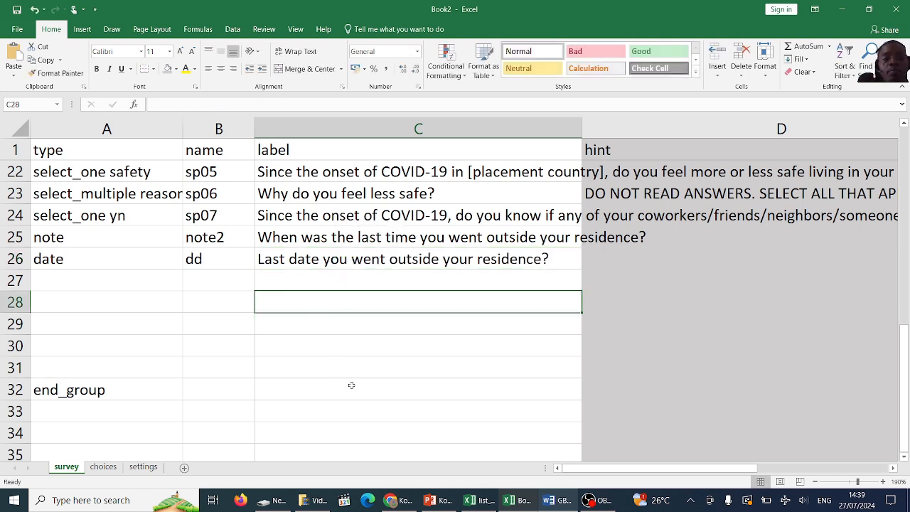
left_click(566, 500)
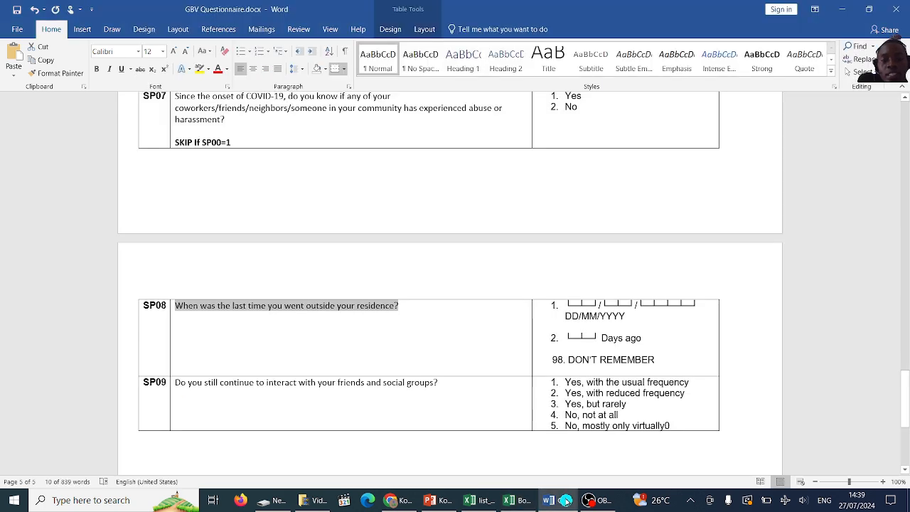
left_click(566, 501)
left_click(97, 282)
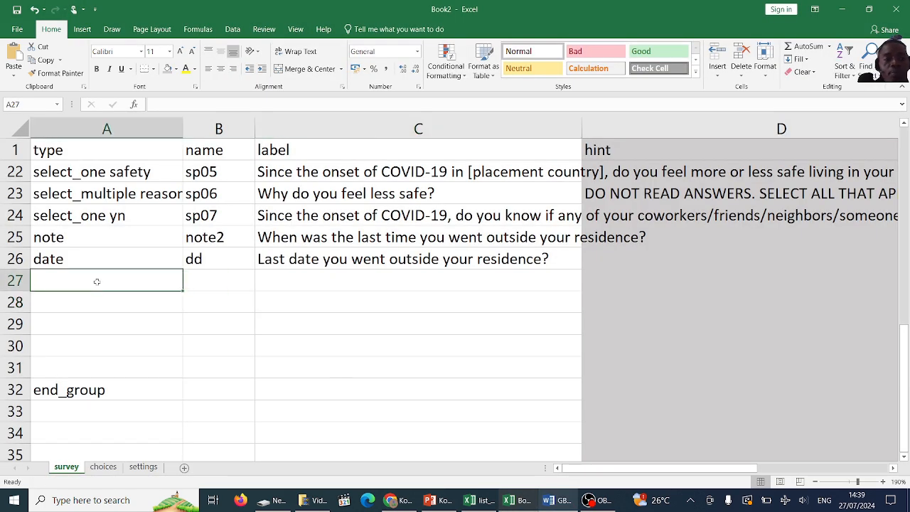
type("int")
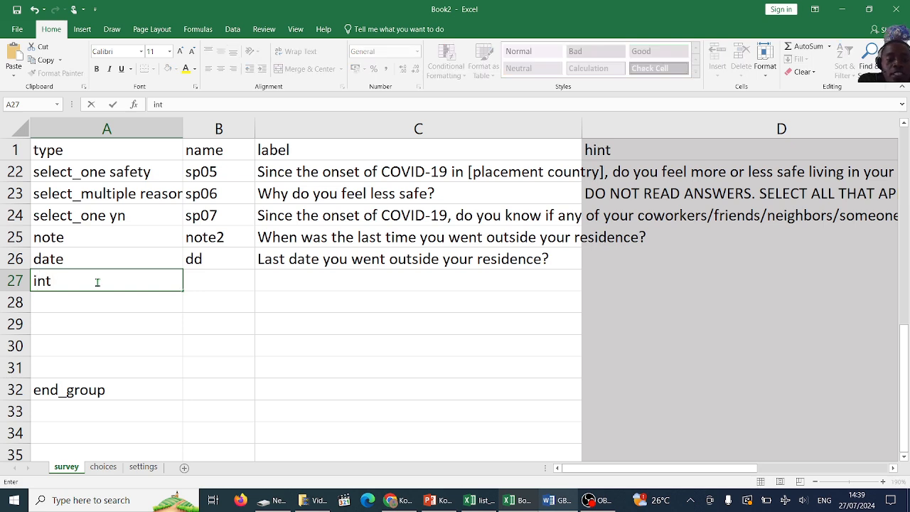
type("eger")
Step: Name the integer question in row 27 days and give it the label "Days ago"
left_click(226, 281)
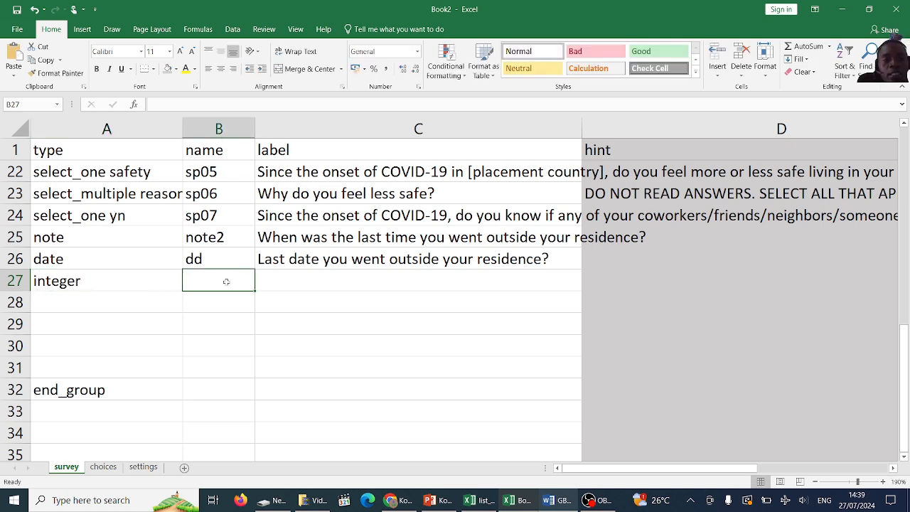
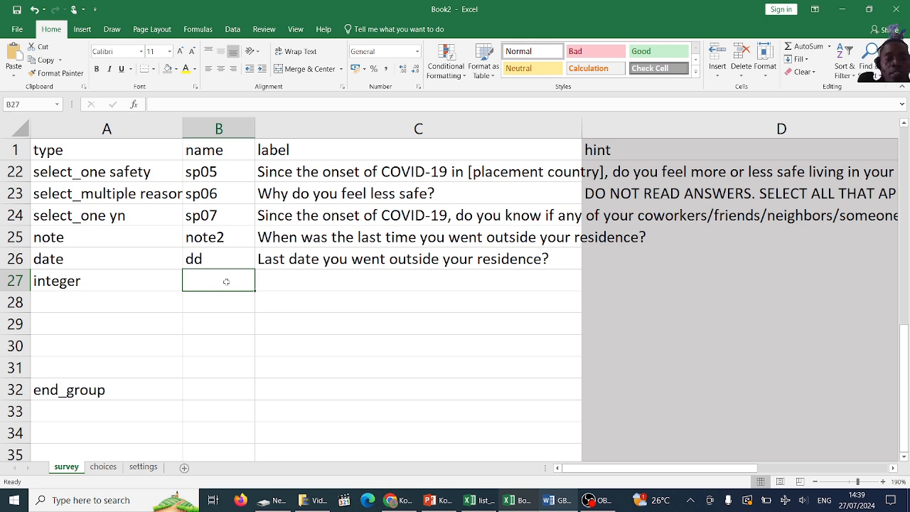
type("days")
left_click(282, 278)
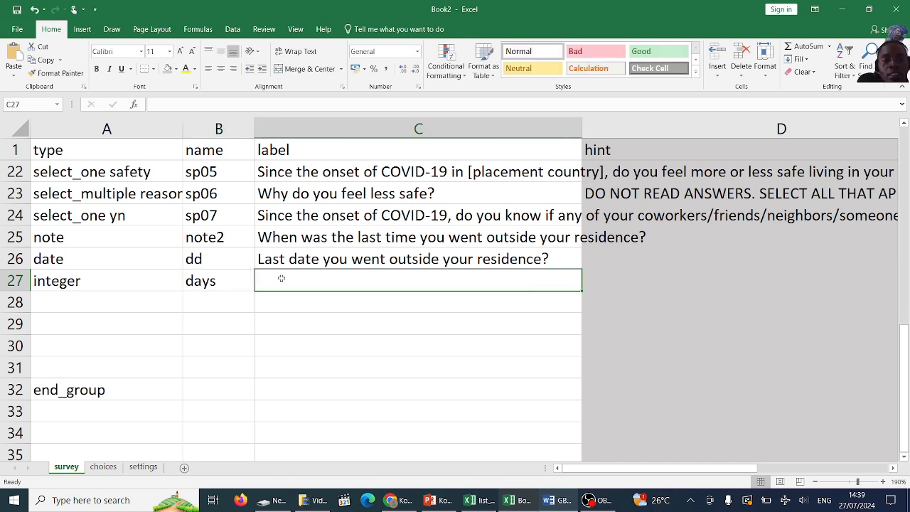
type("D")
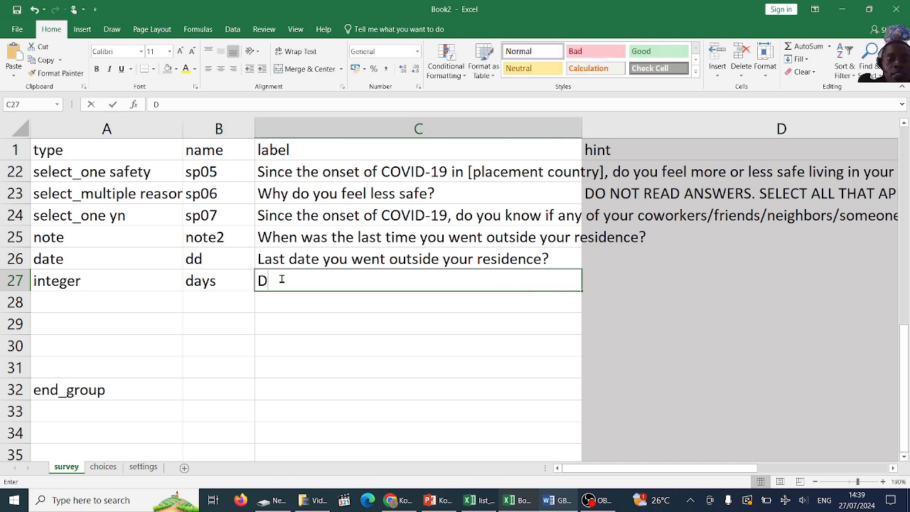
type("ays ag")
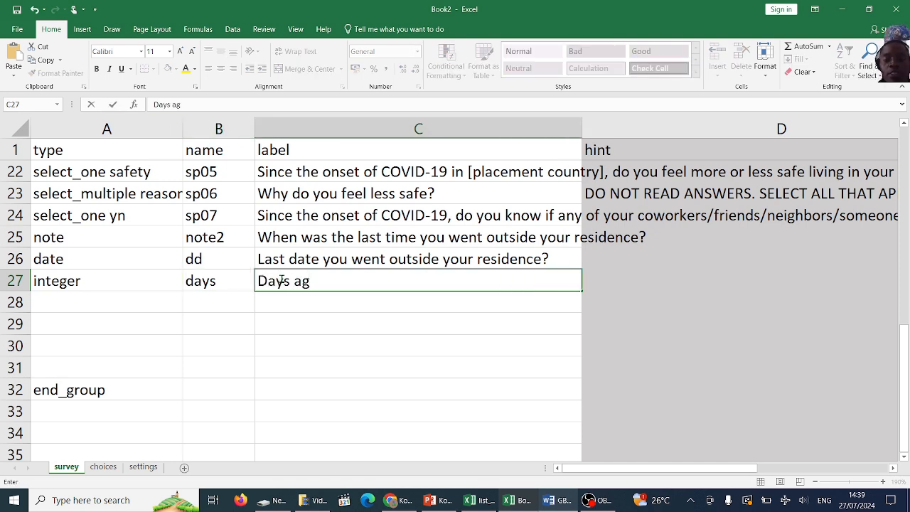
type("o")
key("Return")
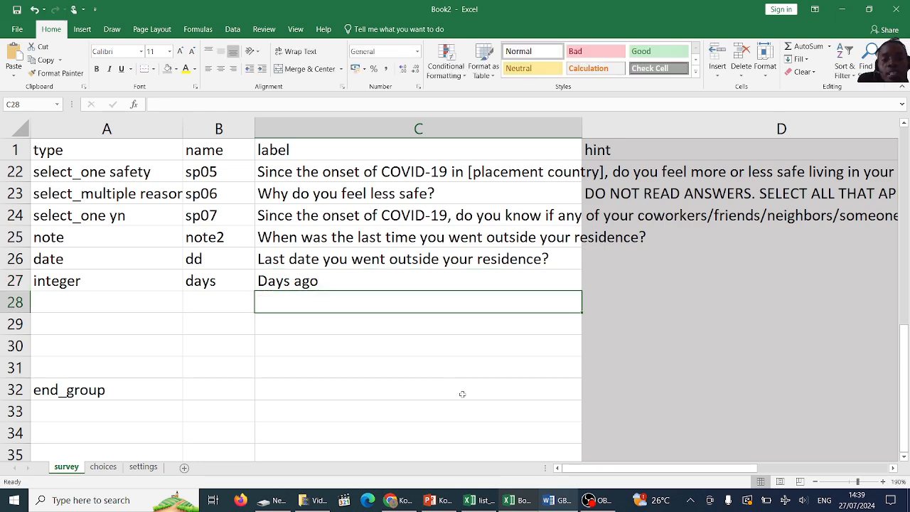
Step: Check SP08's remaining answer option in the Word questionnaire and add a question of type Text named dnt in row 28
left_click(556, 501)
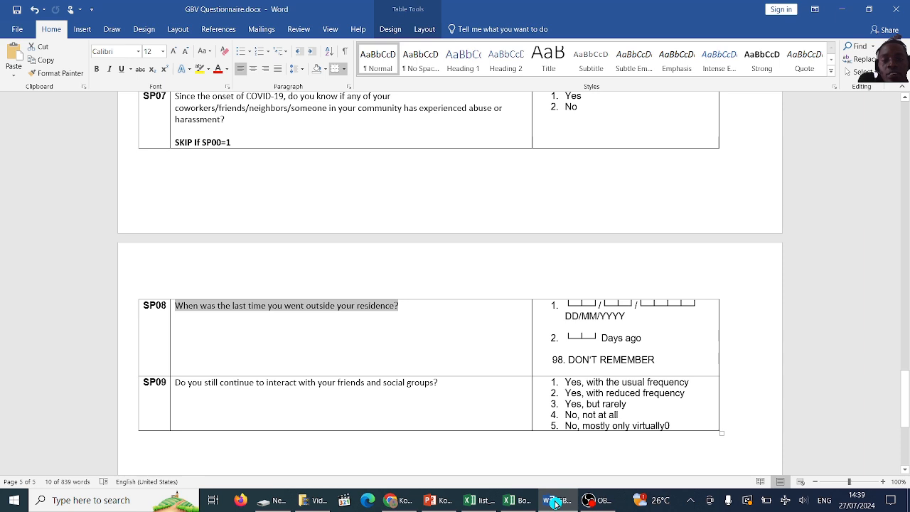
left_click(556, 502)
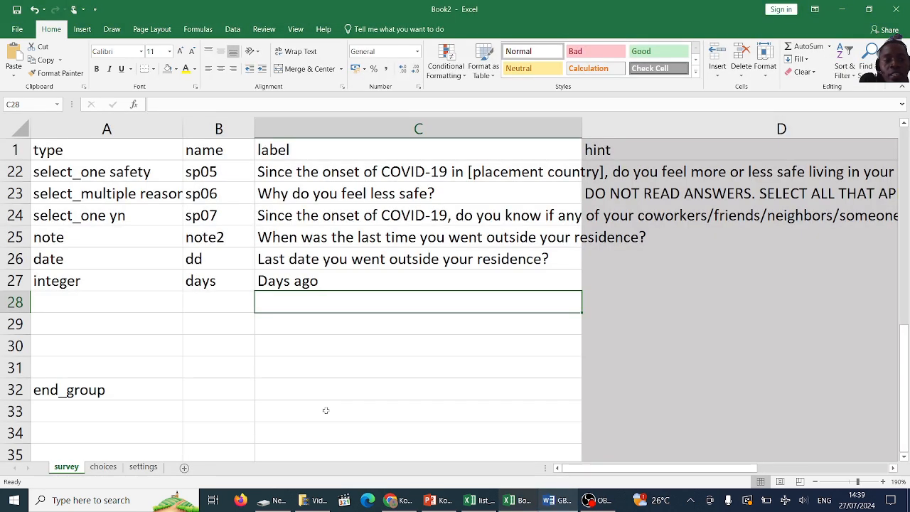
left_click(113, 301)
type("Text")
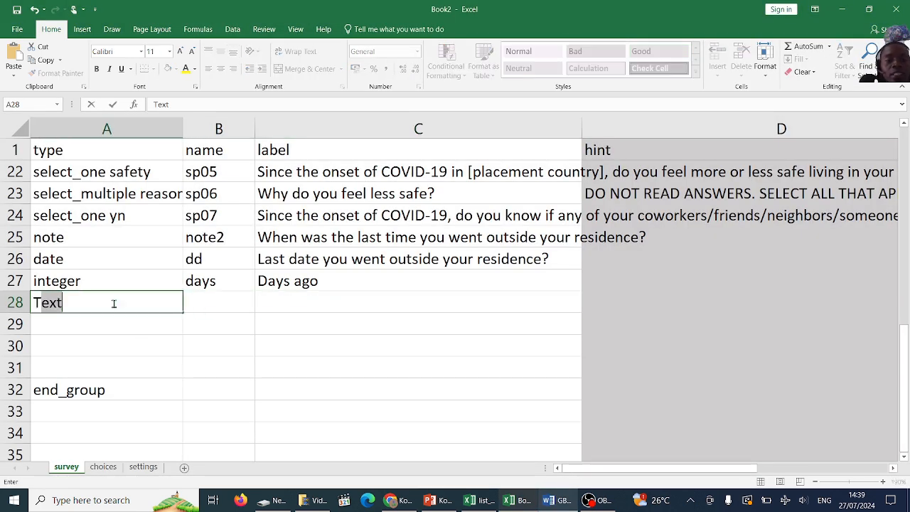
left_click(226, 303)
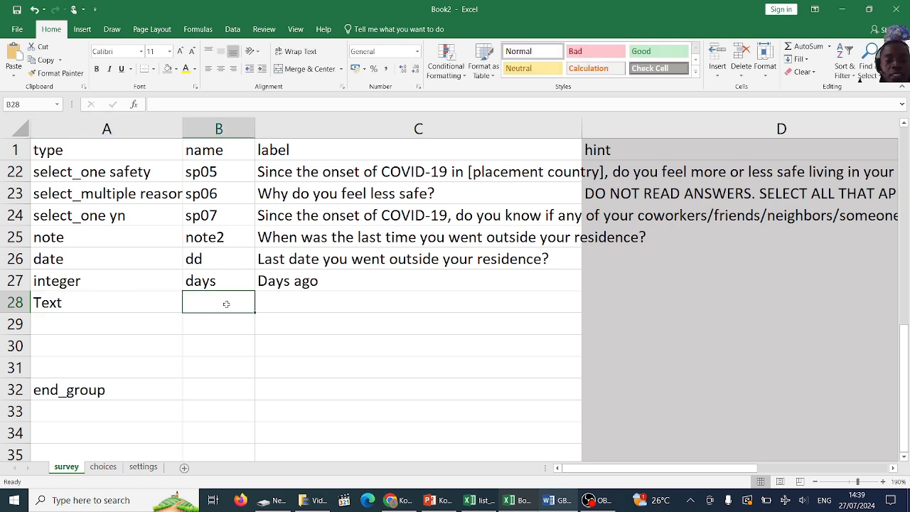
type("dnt")
Step: Label the dnt question "Do not remember"
left_click(292, 303)
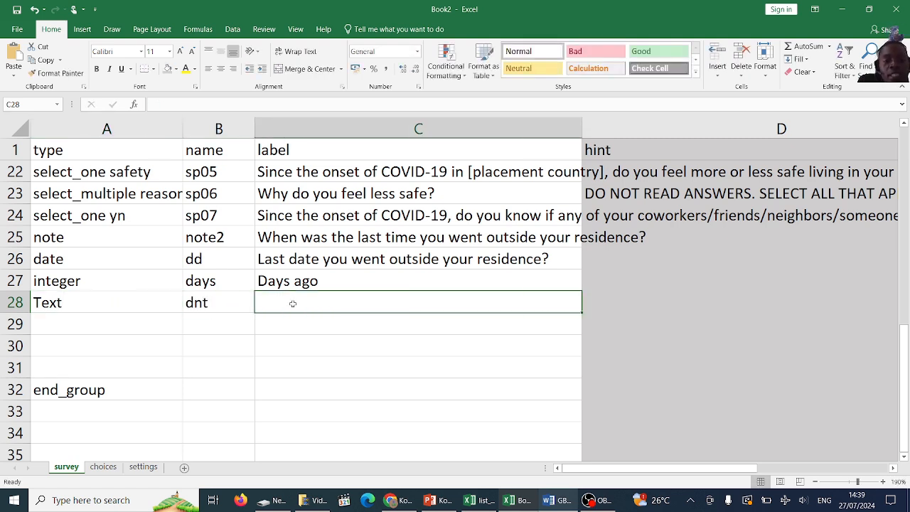
type("Do n")
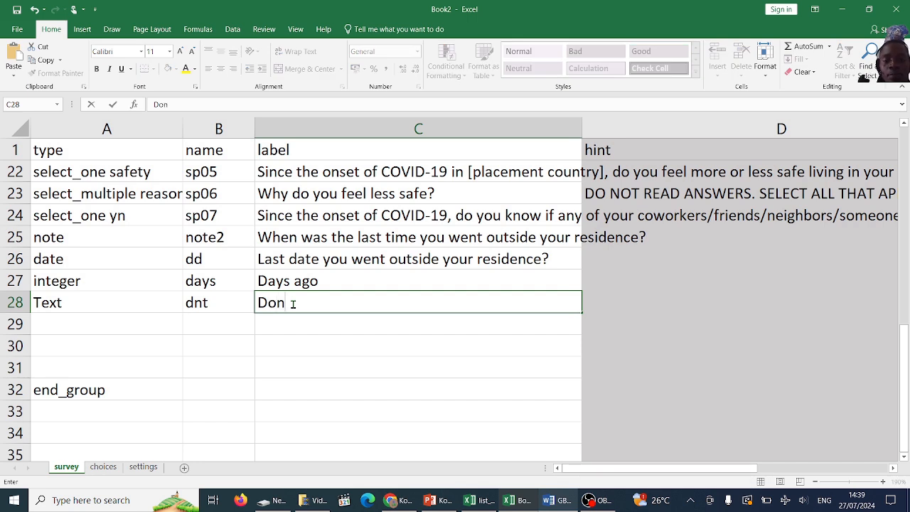
key("BackSpace")
type("not re")
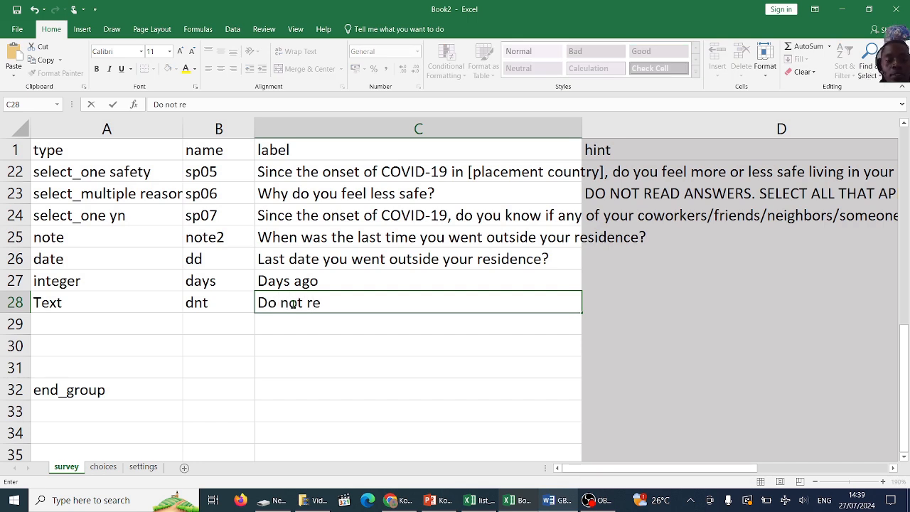
type("memb")
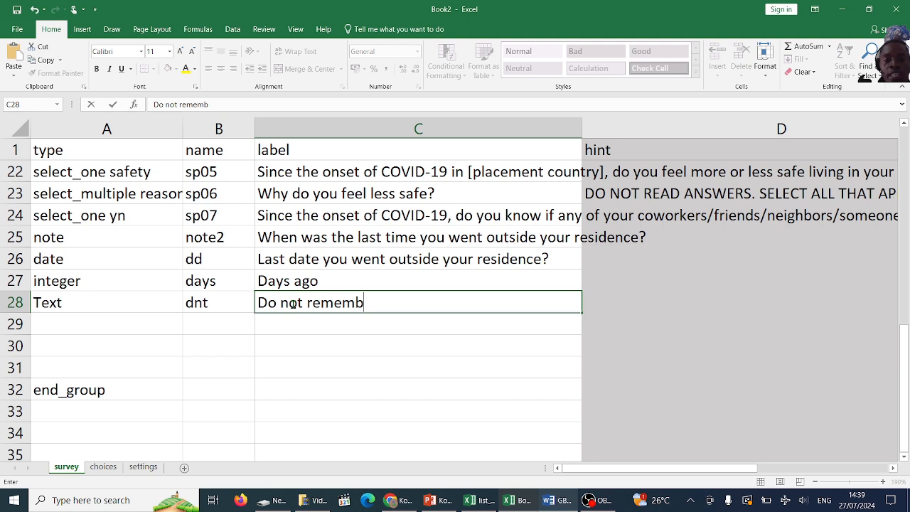
type("rer")
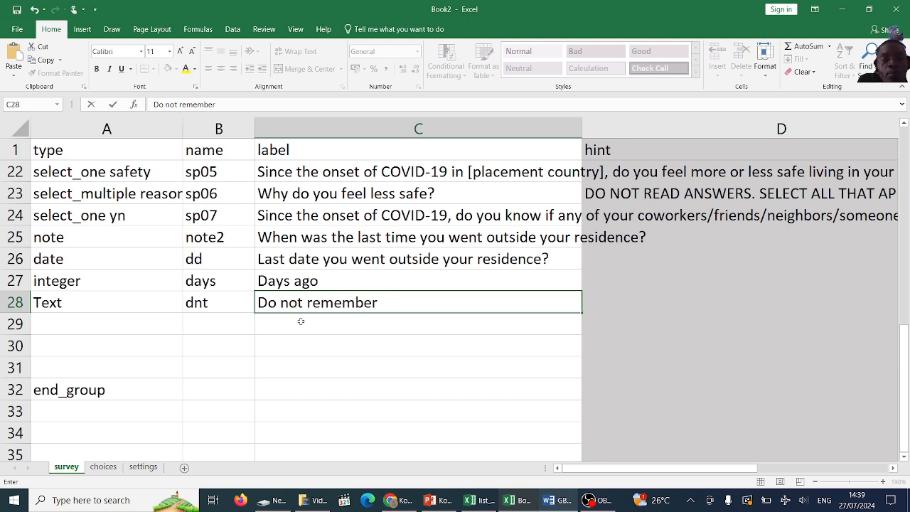
key("Return")
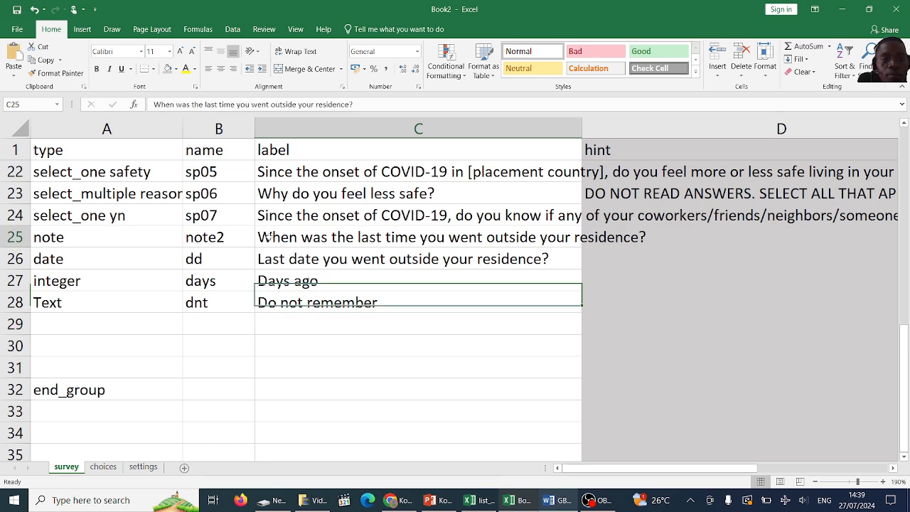
Step: Insert a row above the note2 row with type begin_group, and enter end_group in the row below the dnt question
double_click(261, 238)
left_click(131, 238)
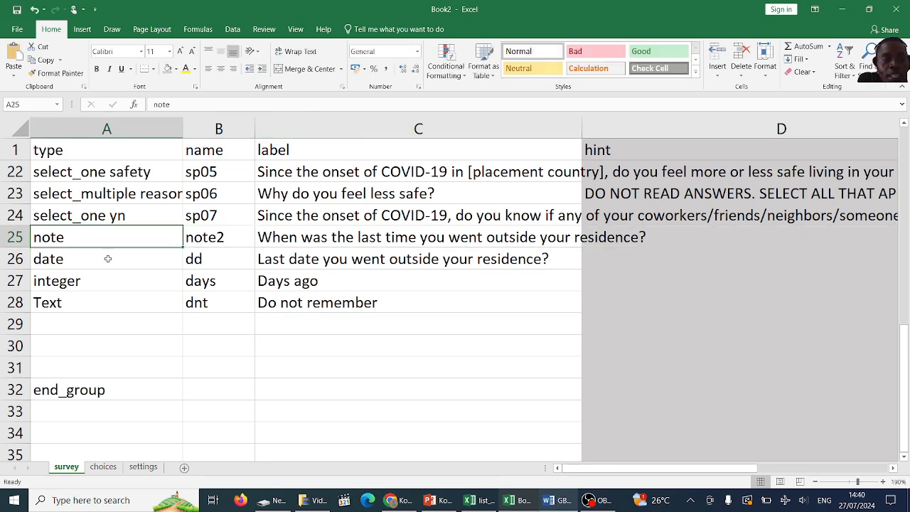
right_click(14, 238)
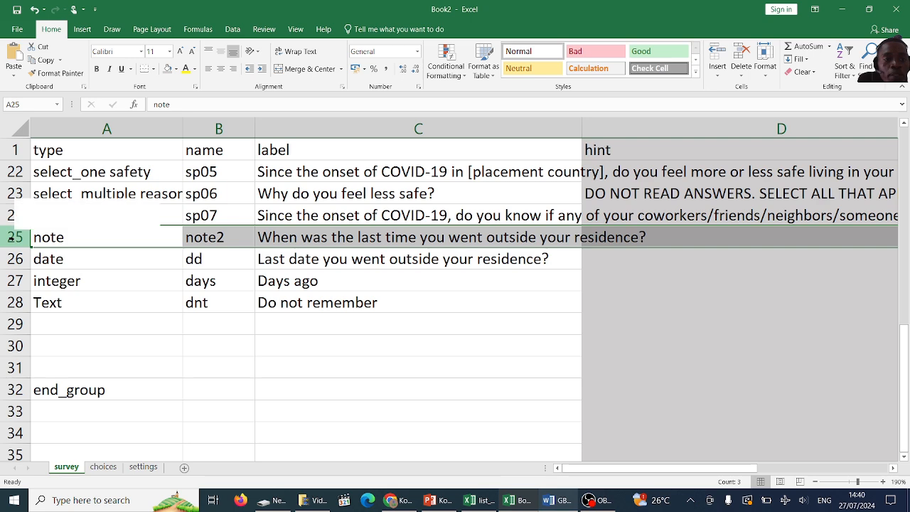
left_click(74, 321)
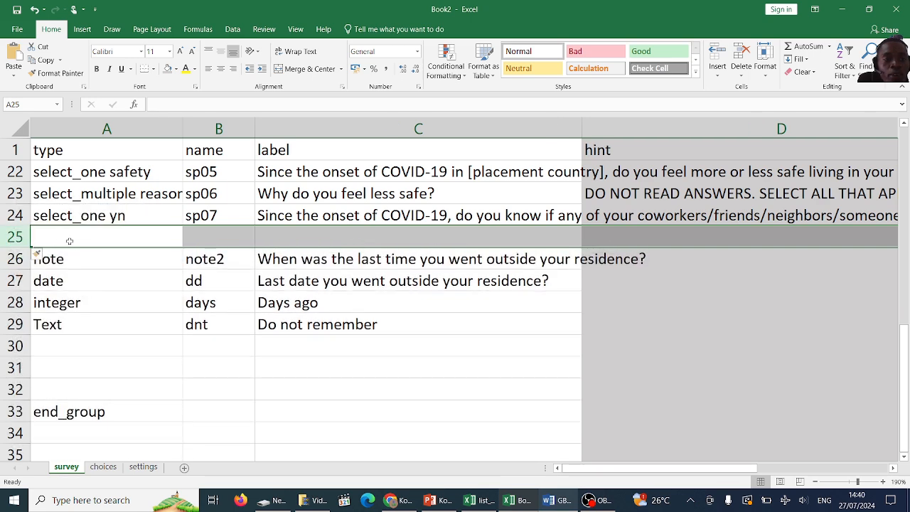
type("begin_group")
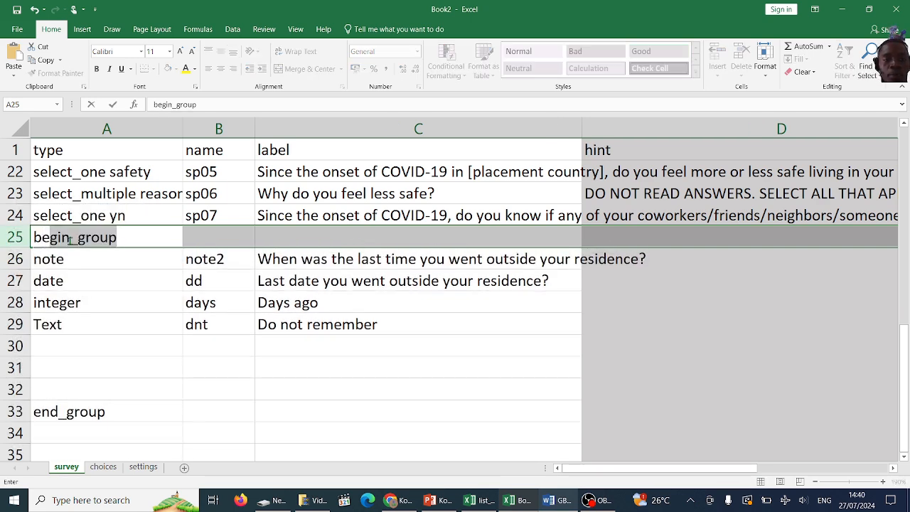
left_click(78, 343)
type("end")
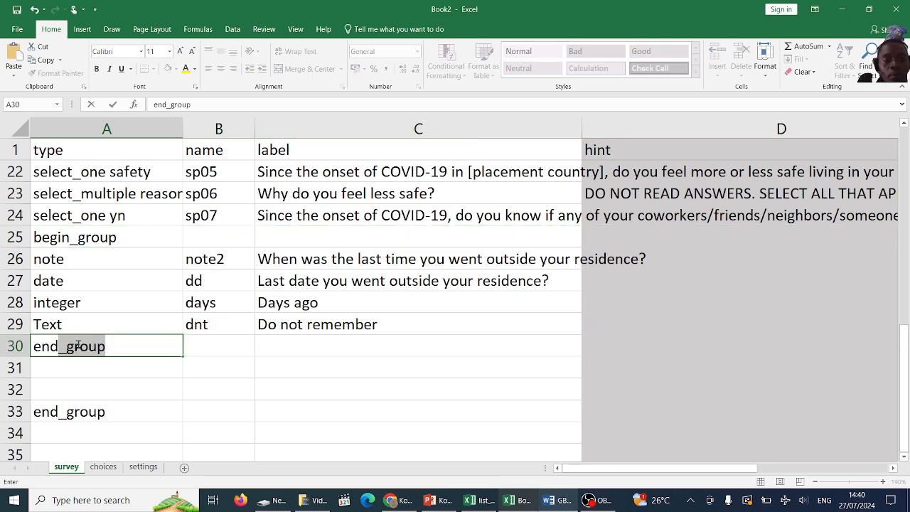
key("Tab")
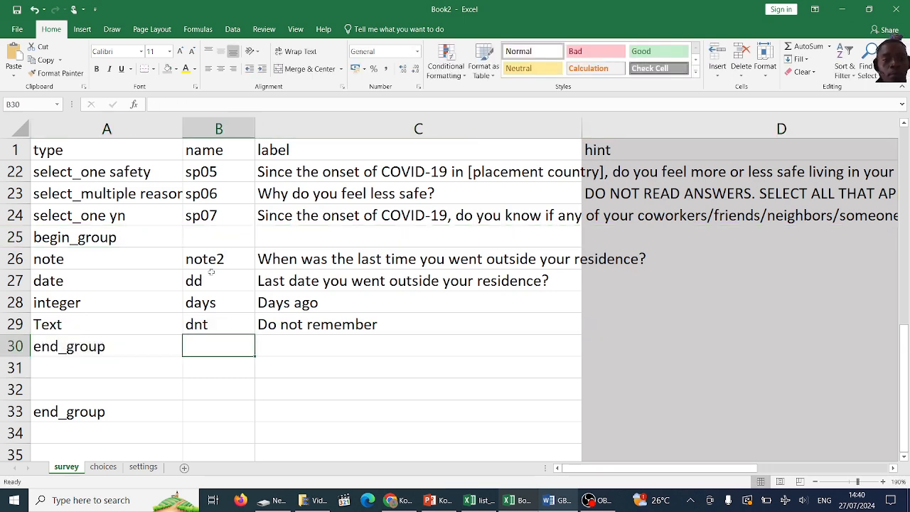
Step: Name the new begin_group row "group 4"
left_click(223, 242)
type("gr")
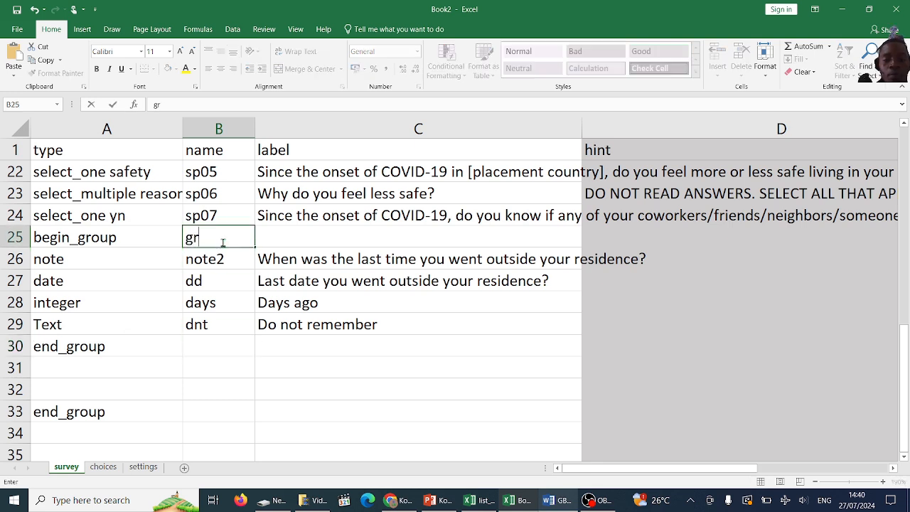
type("oup 4")
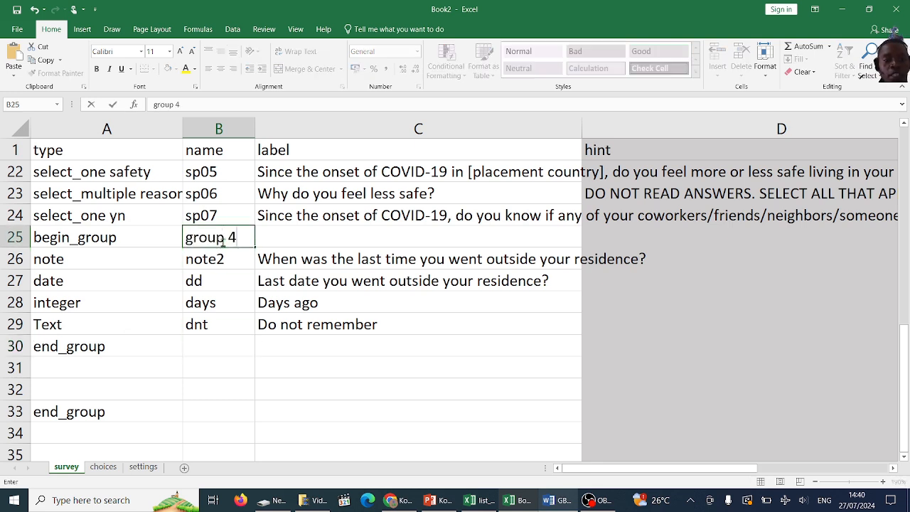
left_click(306, 239)
Step: Insert "For these questions, indicate;" at the start of the note2 label in row 26
left_click(275, 277)
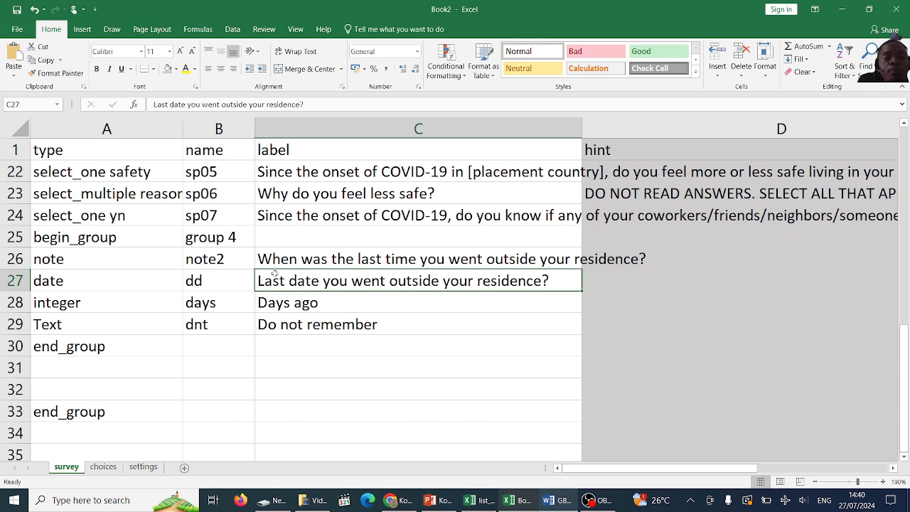
left_click(221, 259)
left_click(276, 258)
double_click(269, 258)
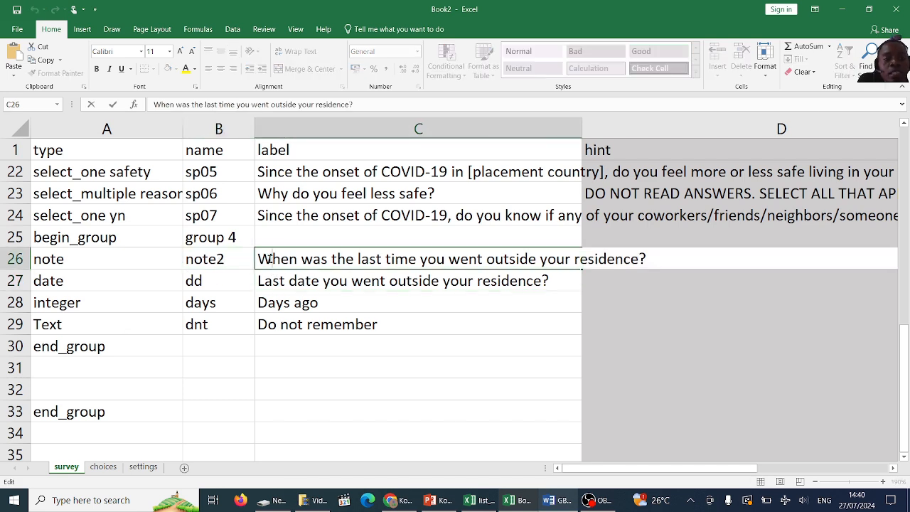
type("[")
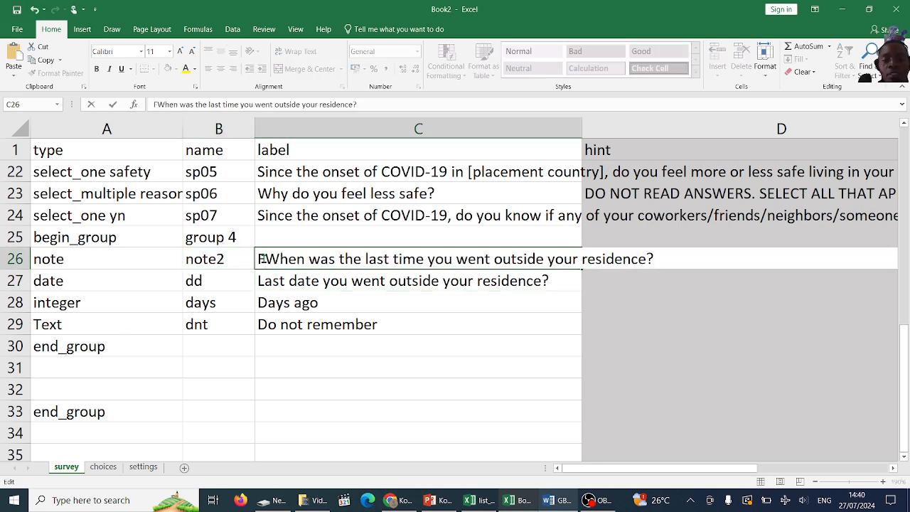
type("or the")
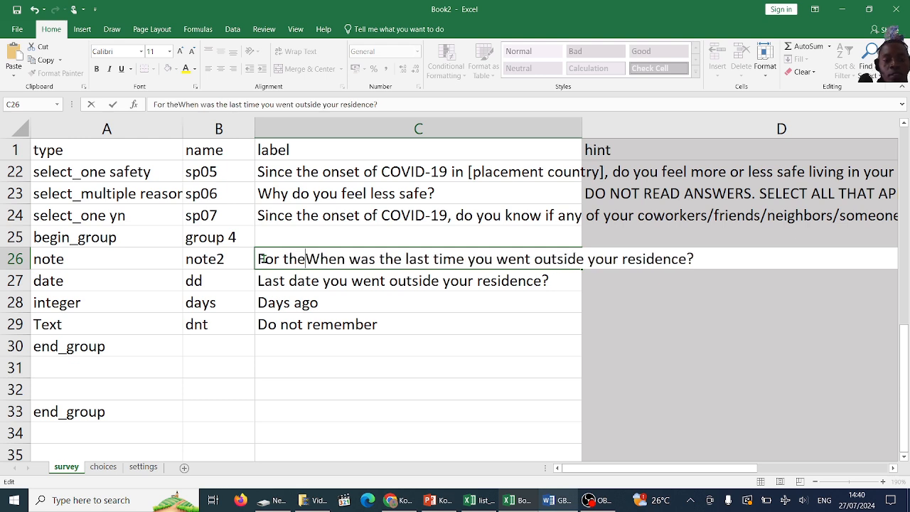
type("se que")
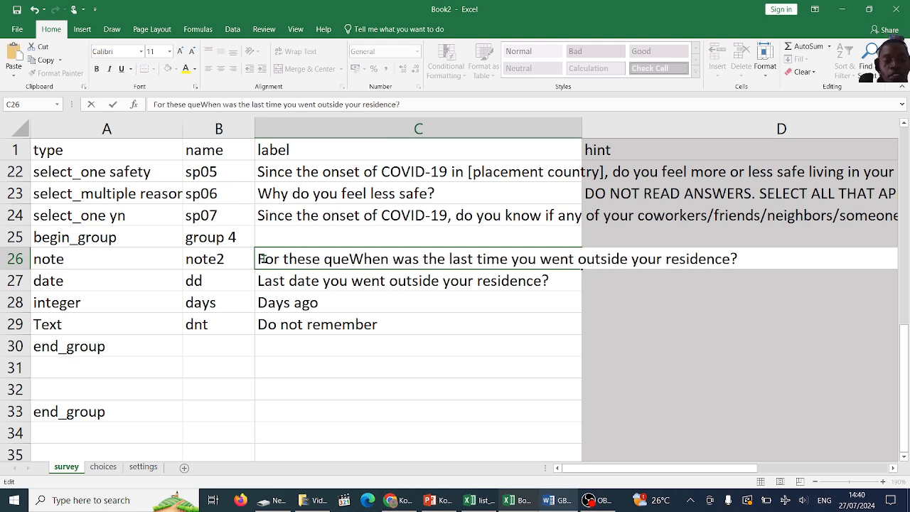
type("stions")
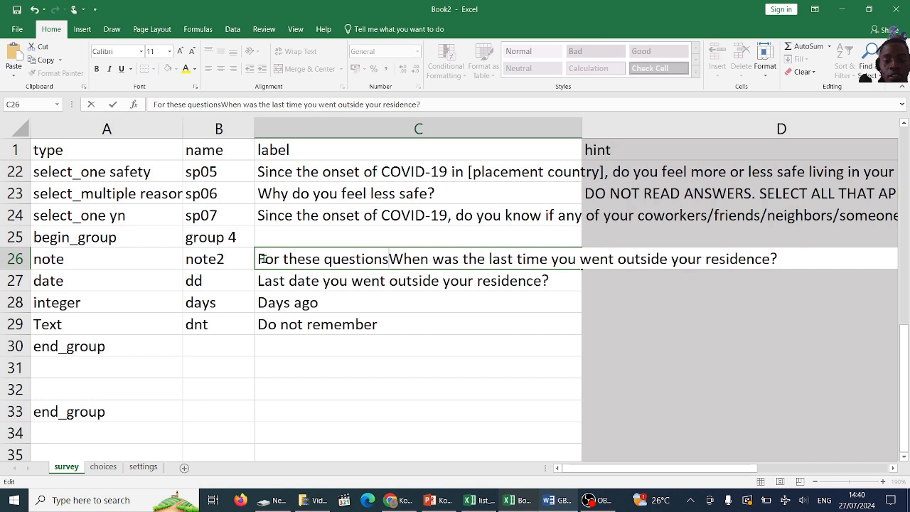
type(", indi")
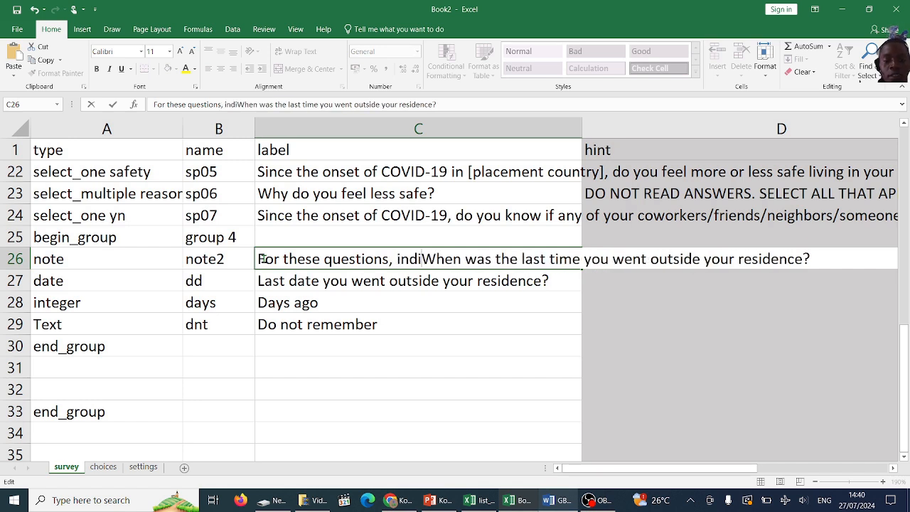
type("cate")
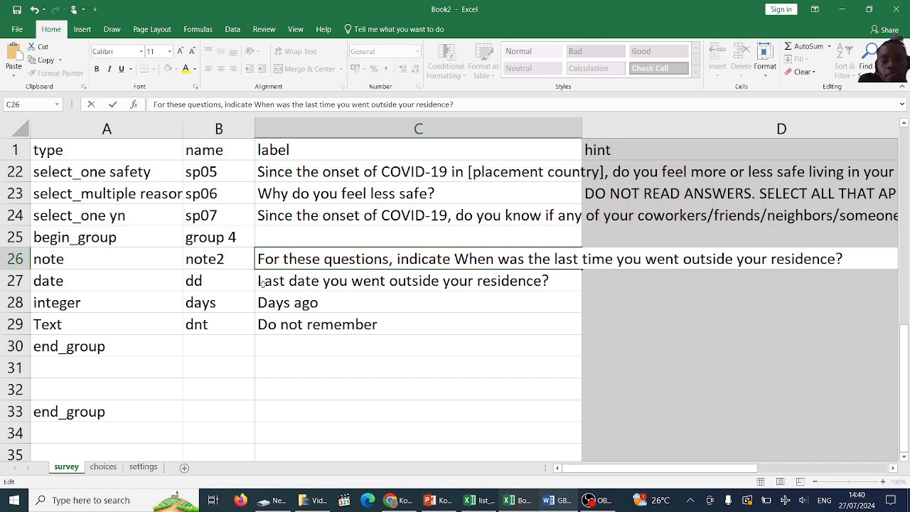
key("BackSpace")
type(";")
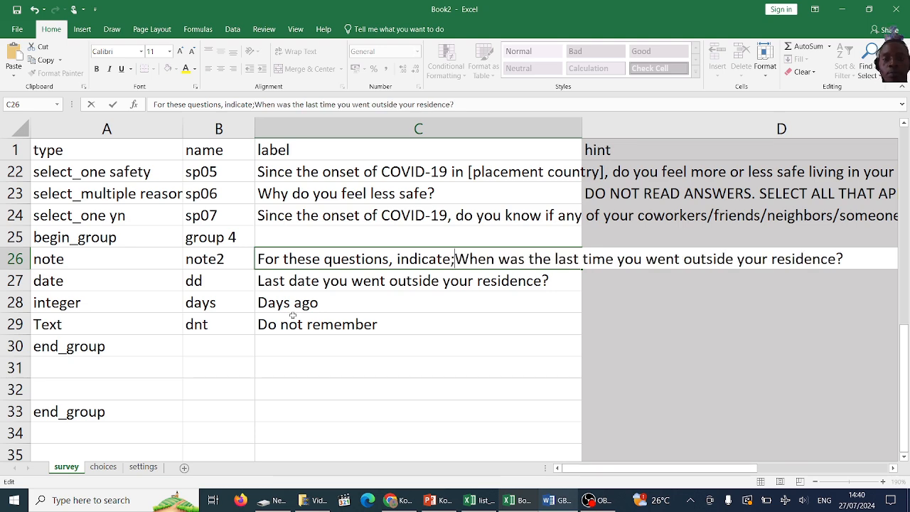
left_click(339, 327)
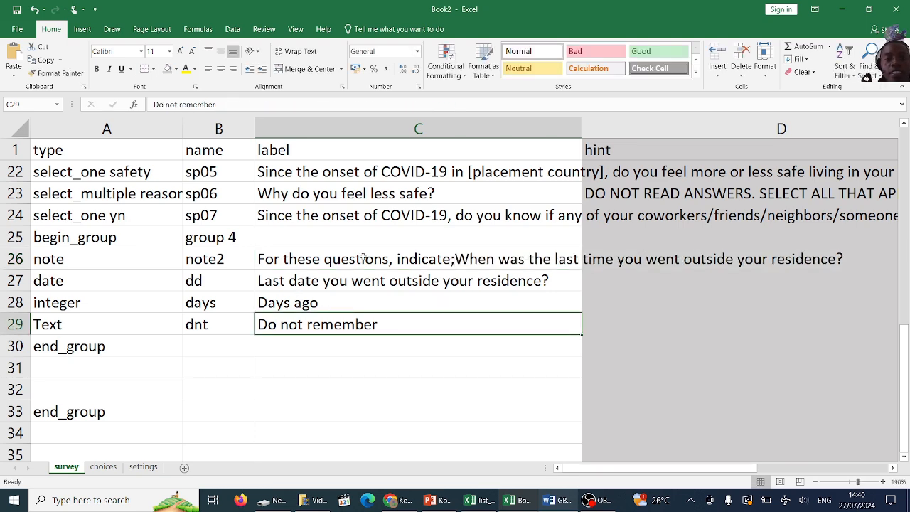
left_click(302, 300)
left_click(244, 263)
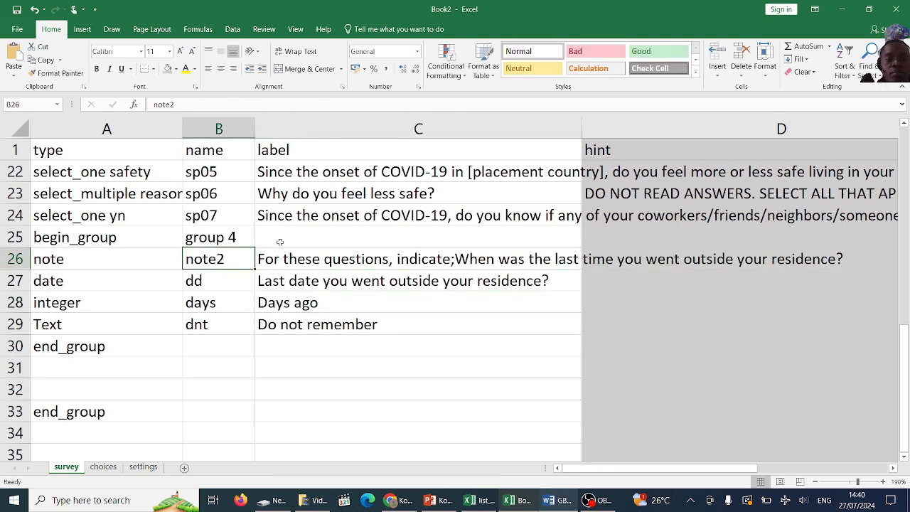
left_click(281, 243)
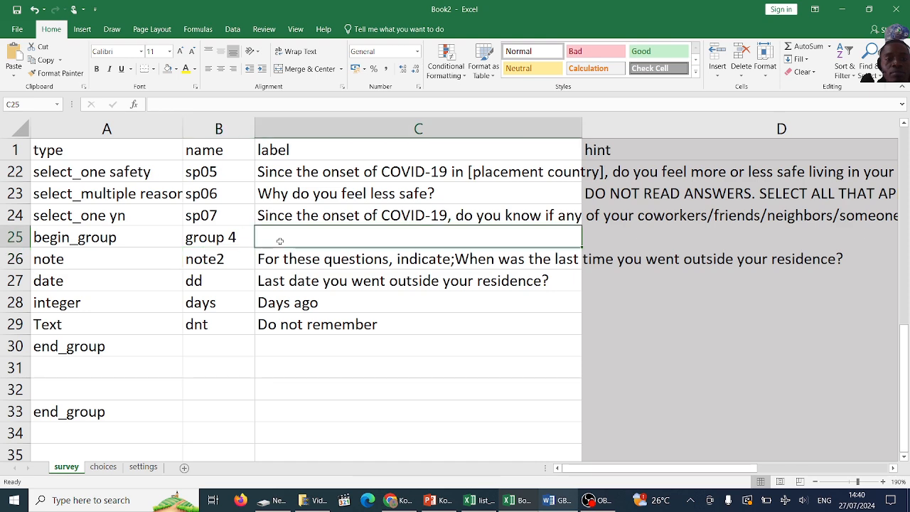
Step: Begin an entry with "field" in the relevant column of the group 4 begin_group row
left_click(15, 237)
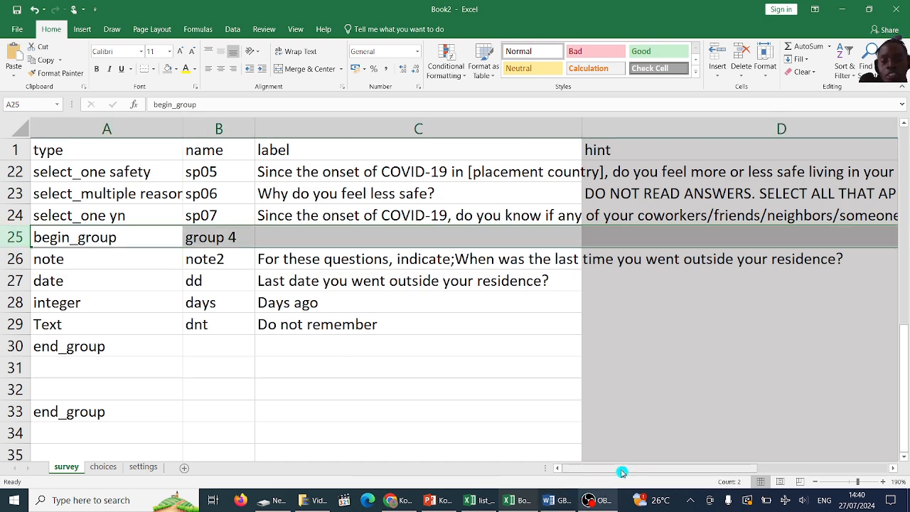
left_click_drag(622, 472, 674, 455)
left_click(549, 237)
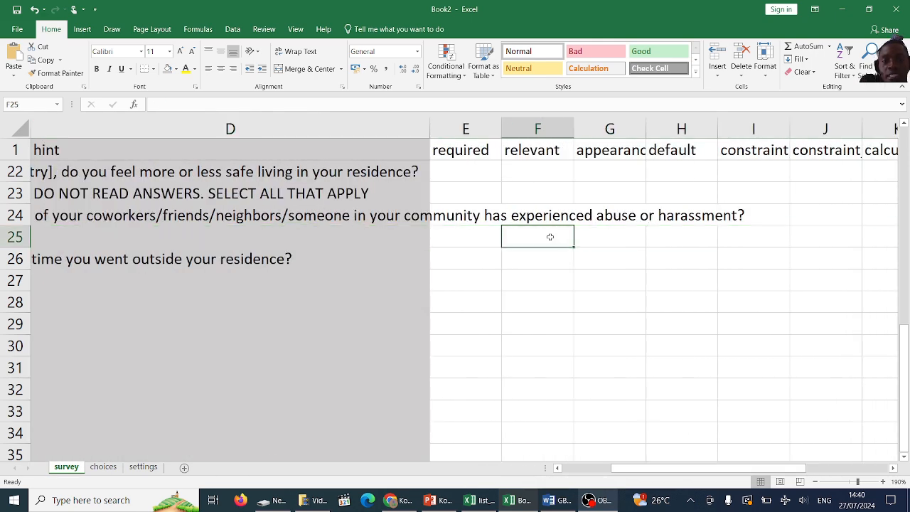
type("field")
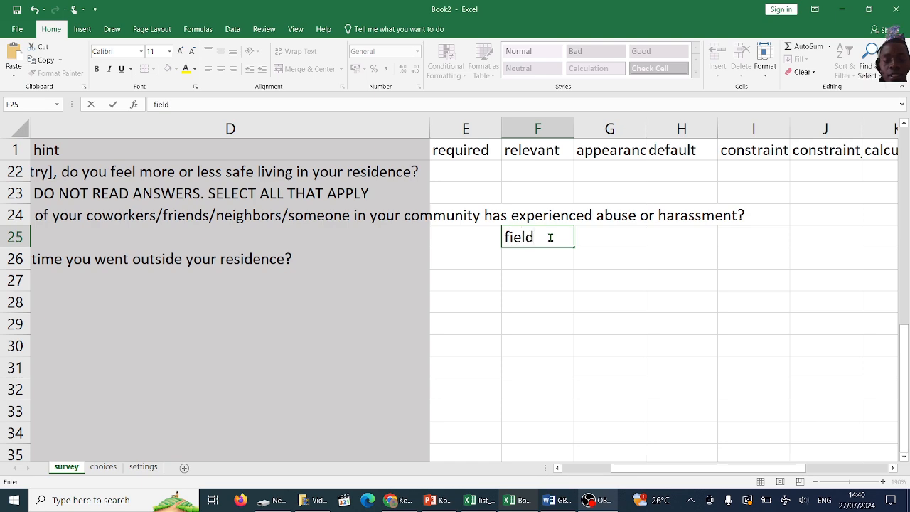
Step: Switch to the Kobo Toolbox - XLS form Dev file in Google Sheets and look through its Appearances sheet for the begin_group appearance that shows questions on one screen
left_click(391, 500)
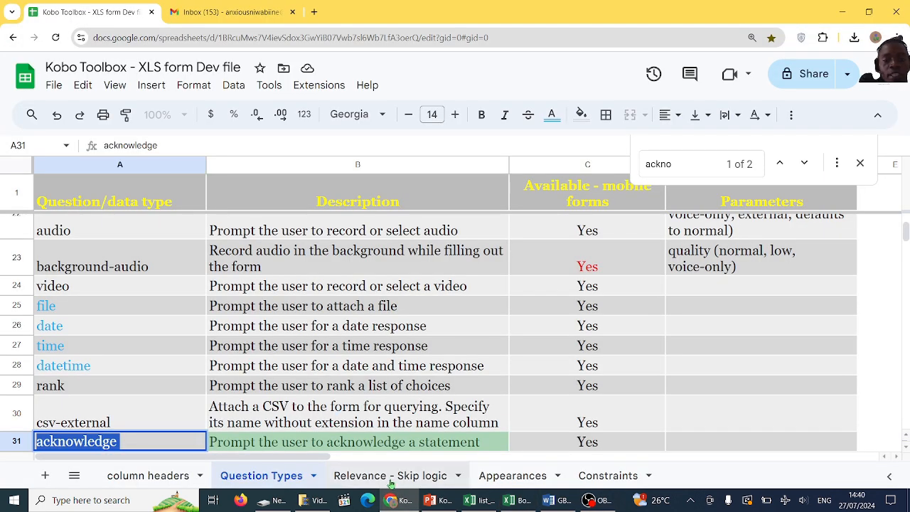
left_click(490, 484)
scroll(144, 334, "down", 10)
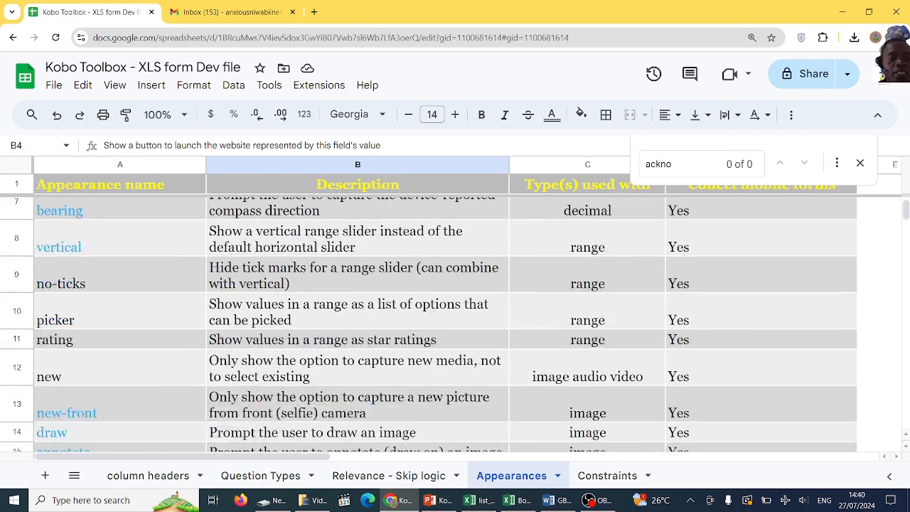
scroll(427, 320, "down", 10)
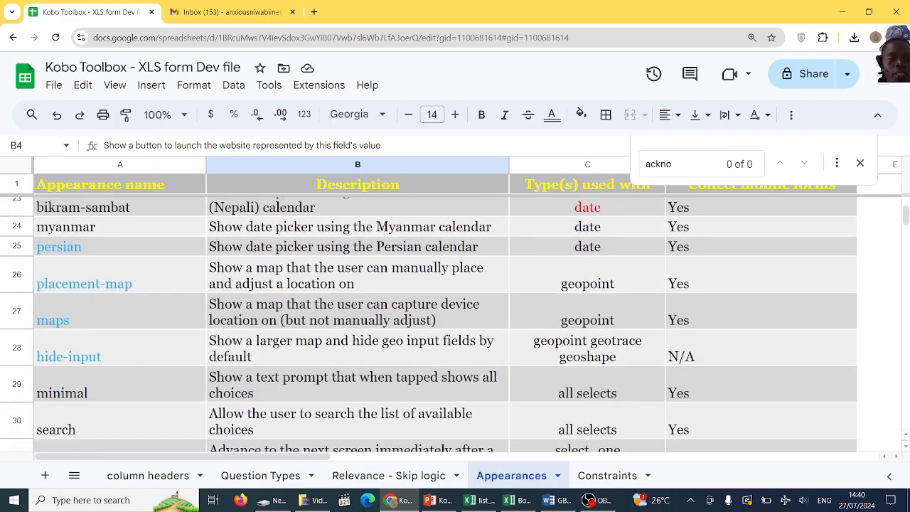
scroll(427, 320, "down", 5)
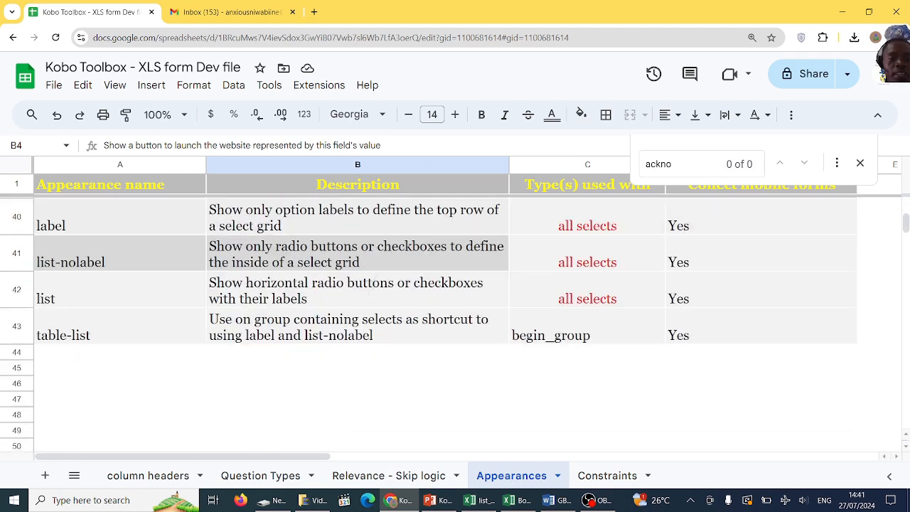
scroll(427, 320, "up", 8)
scroll(426, 320, "right", 1)
scroll(427, 320, "left", 1)
scroll(427, 320, "up", 10)
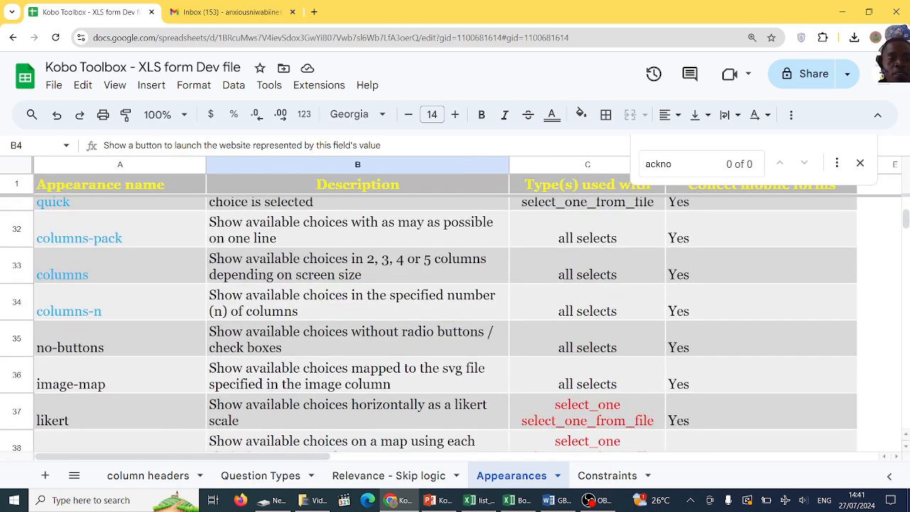
scroll(427, 320, "up", 12)
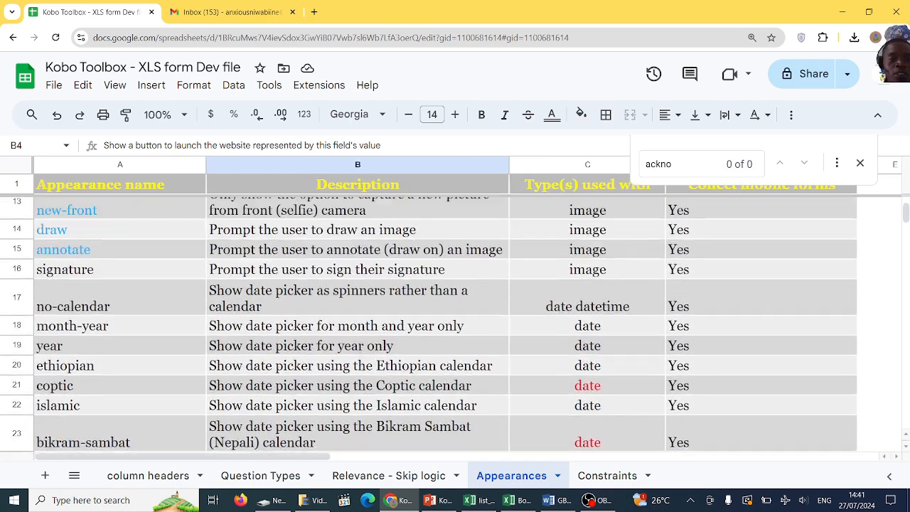
scroll(358, 290, "up", 1)
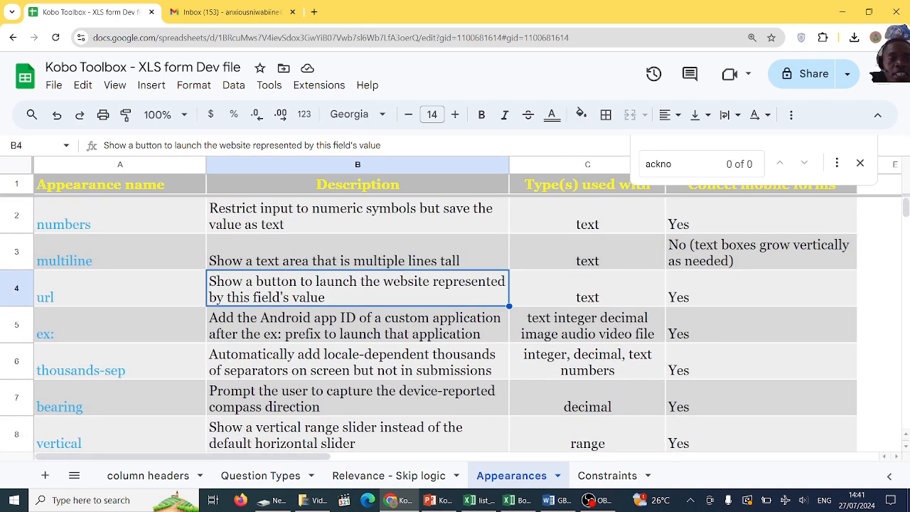
left_click_drag(358, 290, 357, 361)
scroll(358, 341, "down", 5)
scroll(427, 320, "down", 8)
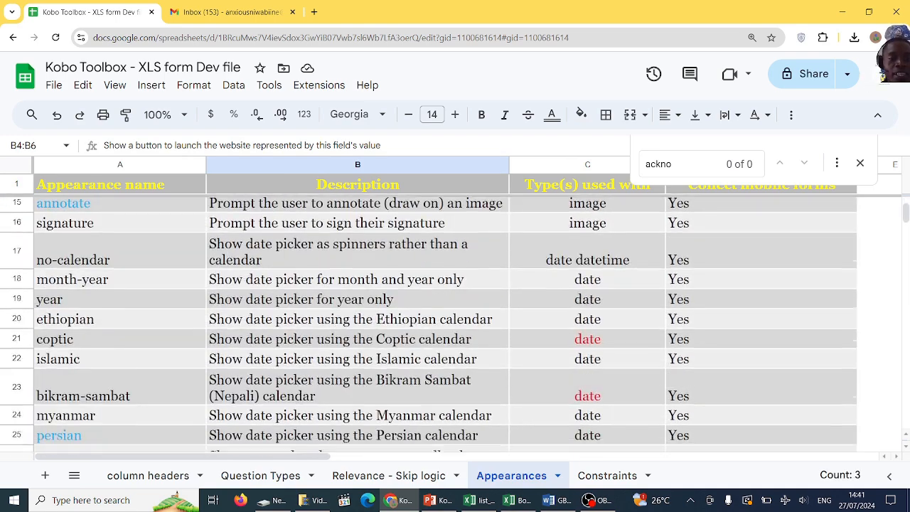
scroll(426, 320, "down", 5)
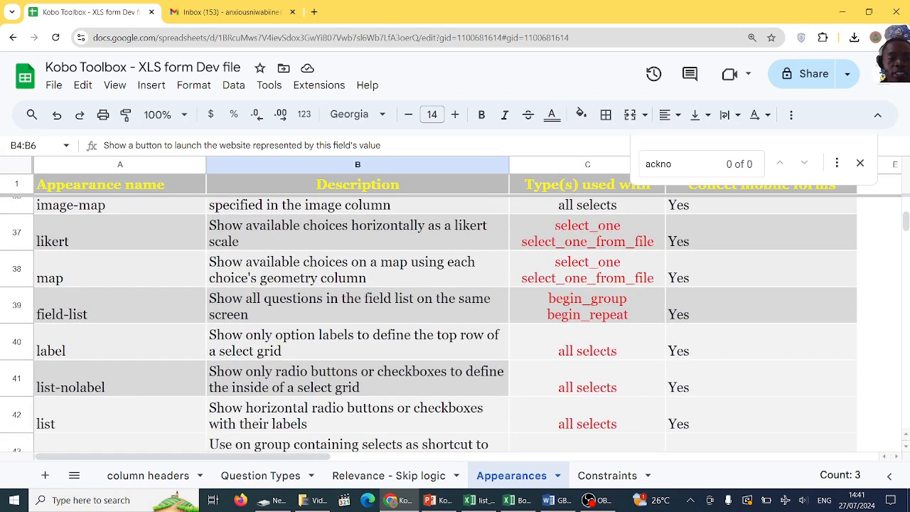
left_click(119, 342)
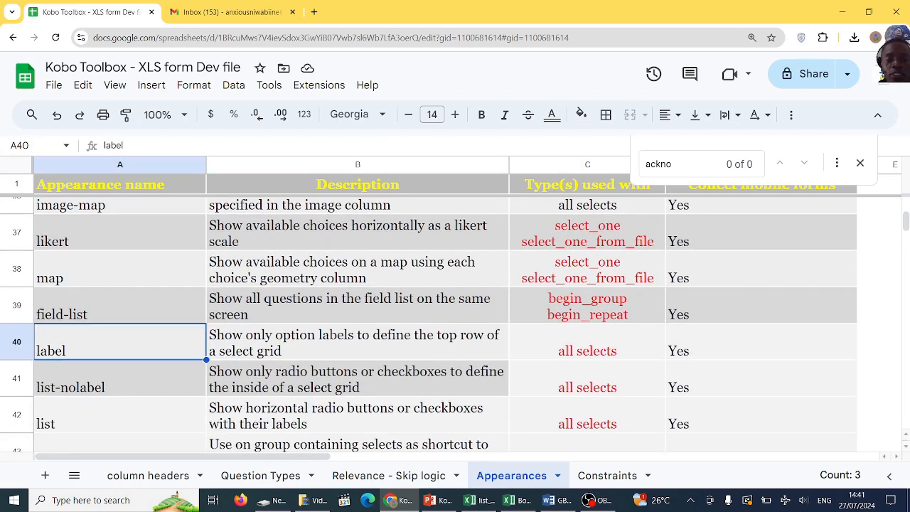
left_click(167, 309)
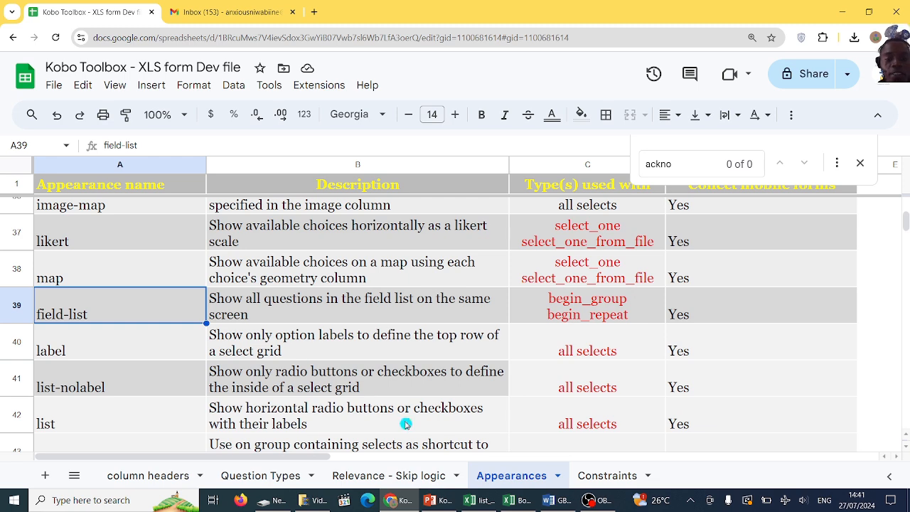
Step: Return to the Book2 workbook in Excel and complete group 4's relevant entry as "field-list"
left_click(512, 500)
left_click(509, 500)
left_click(509, 500)
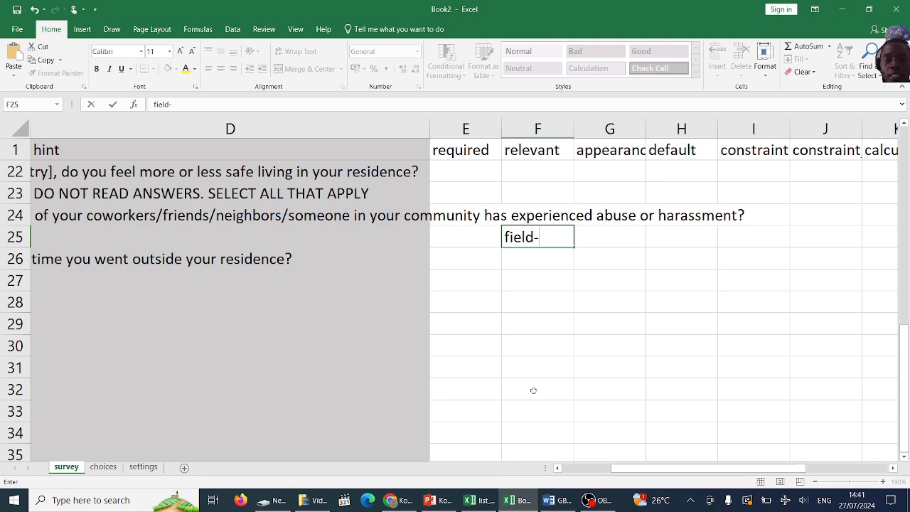
type("field-list")
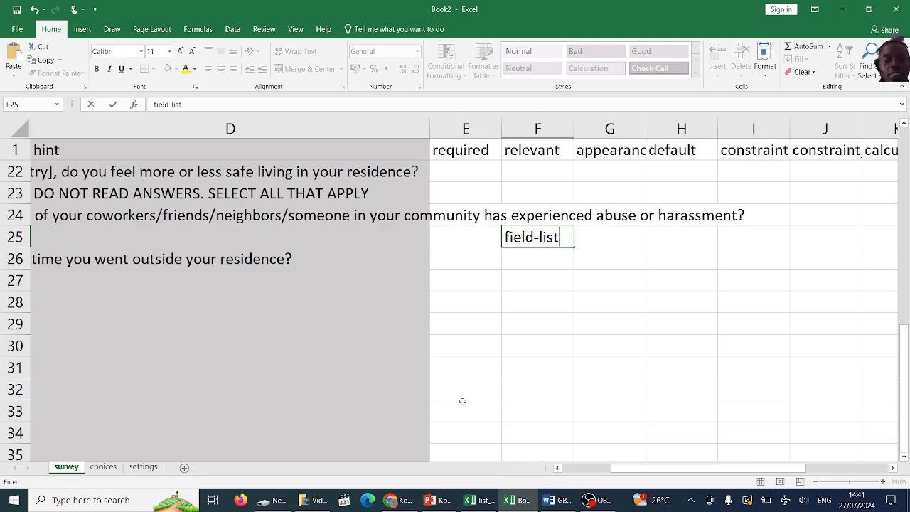
left_click(396, 311)
Step: Insert a row above the group 4 begin_group row and move the end_group from below the dnt question into its type cell
left_click_drag(685, 470, 591, 470)
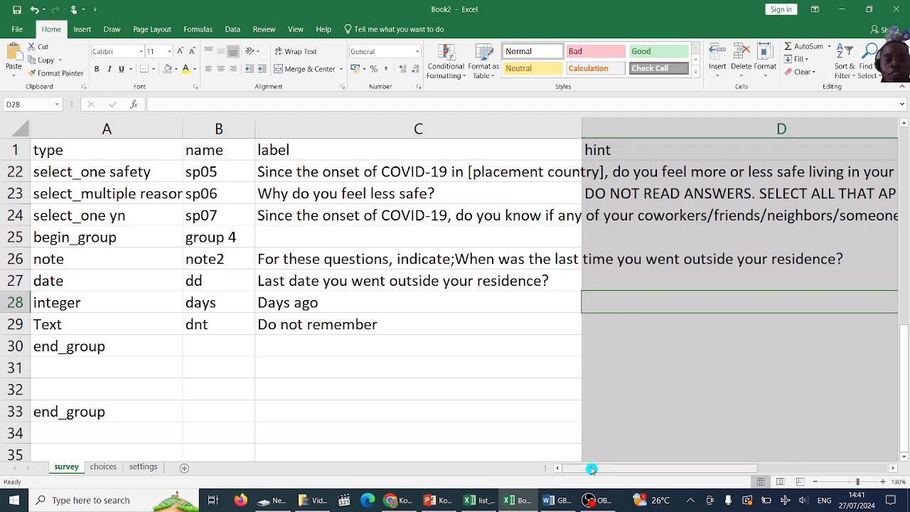
left_click(15, 237)
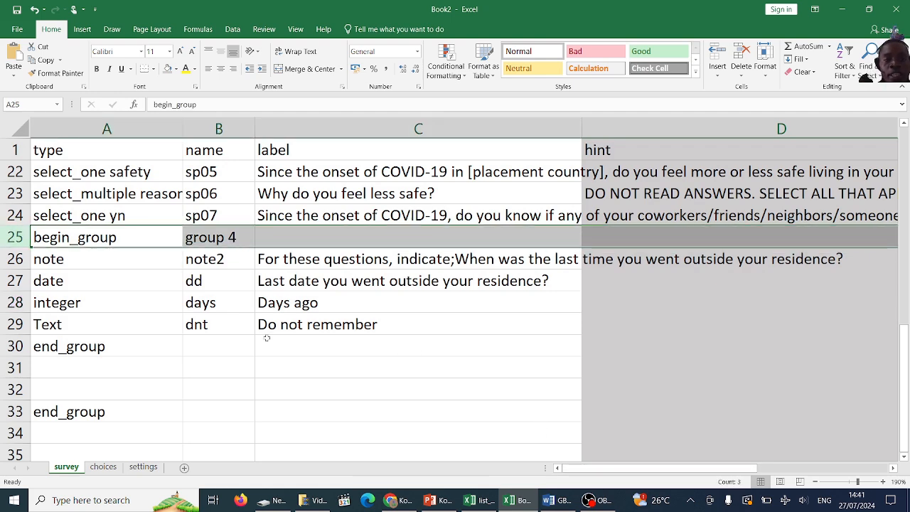
left_click_drag(623, 470, 587, 453)
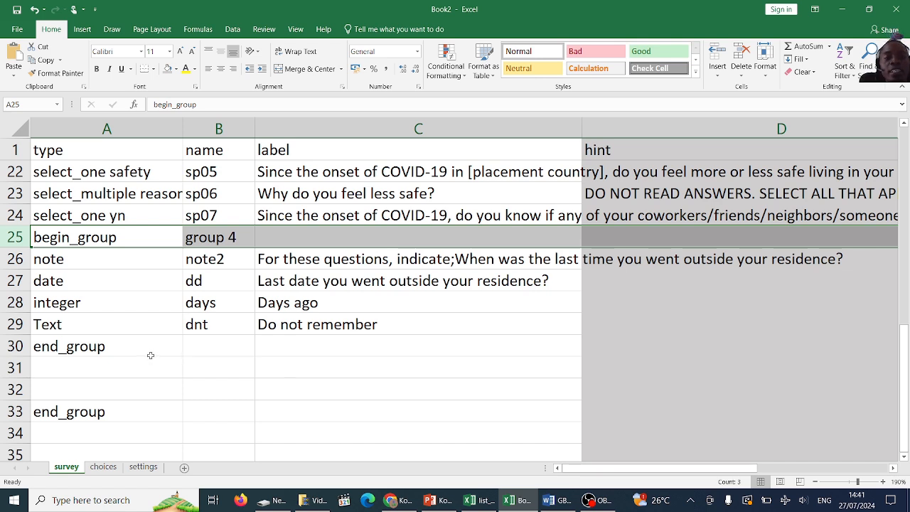
right_click(17, 237)
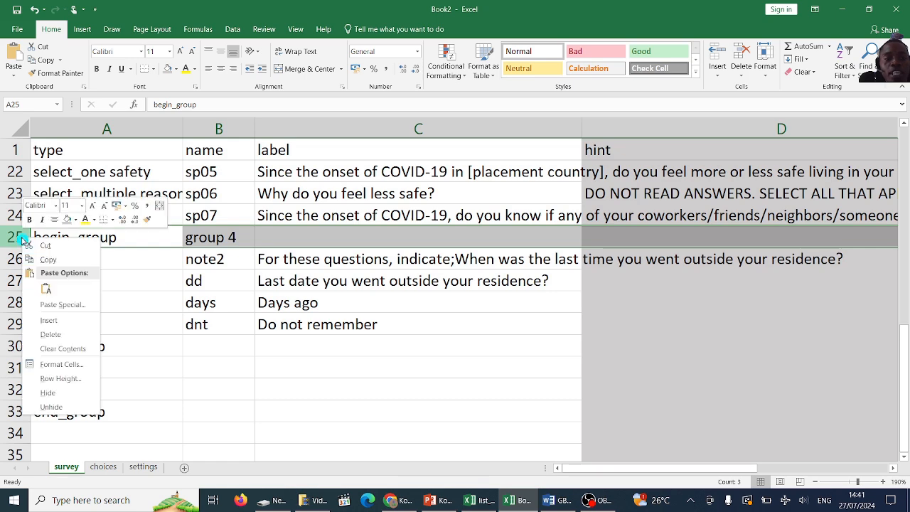
left_click(73, 320)
left_click(79, 367)
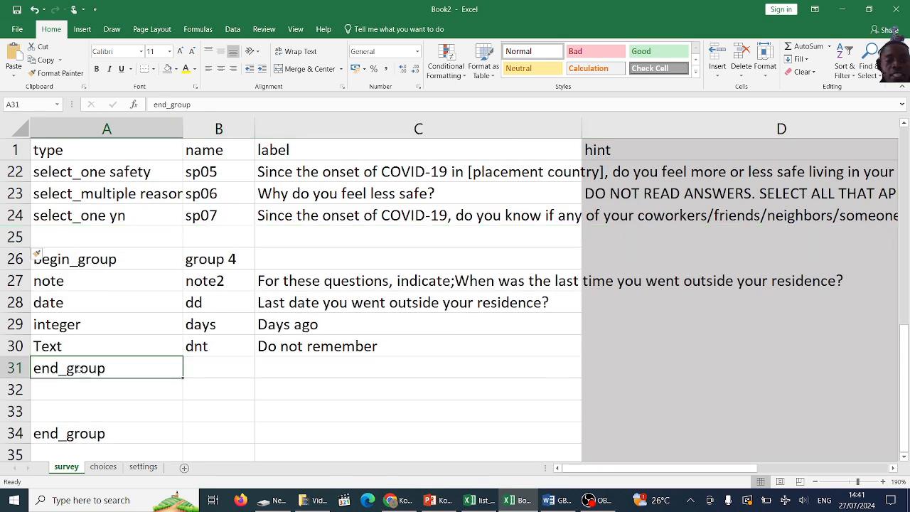
key("ctrl+c")
left_click(83, 237)
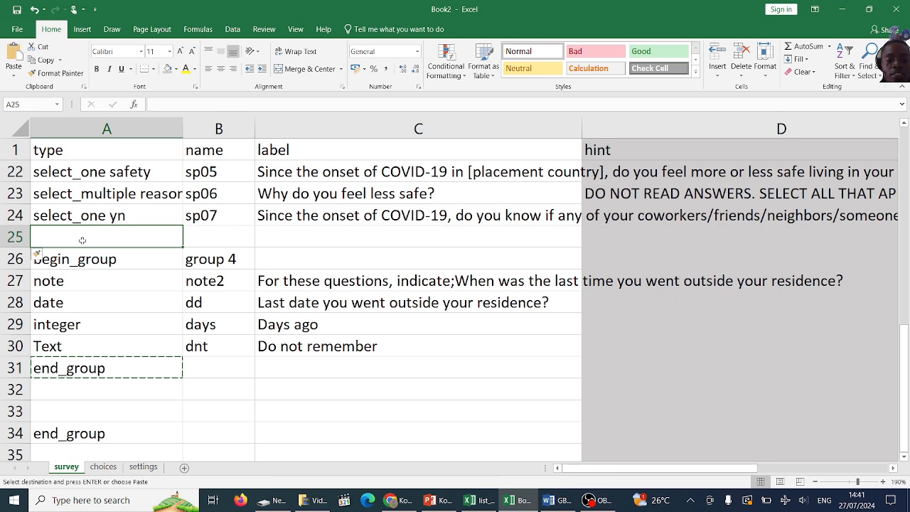
key("ctrl+v")
left_click(150, 322)
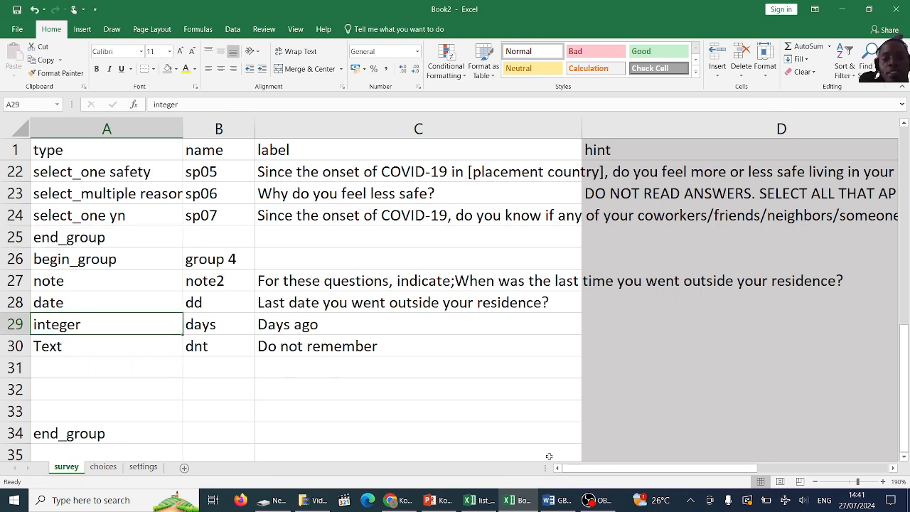
Step: Copy SP09's question text from the GBV Questionnaire in Word into the label cell below "Do not remember" in Excel's Book2 survey sheet
left_click(558, 500)
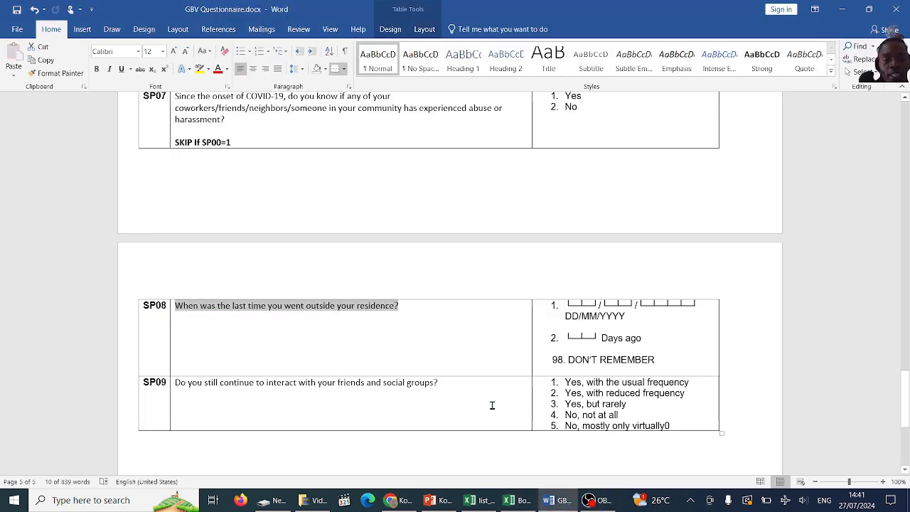
left_click_drag(438, 383, 224, 382)
left_click(345, 400)
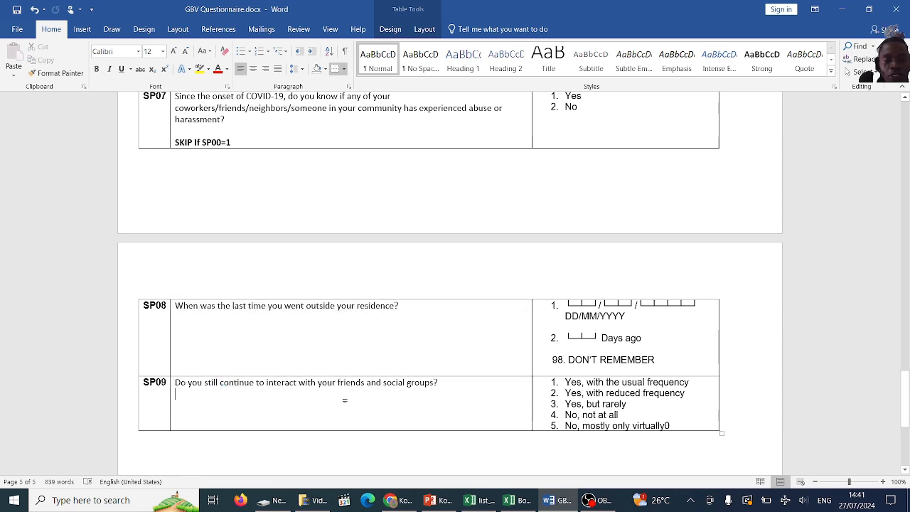
left_click_drag(441, 383, 178, 384)
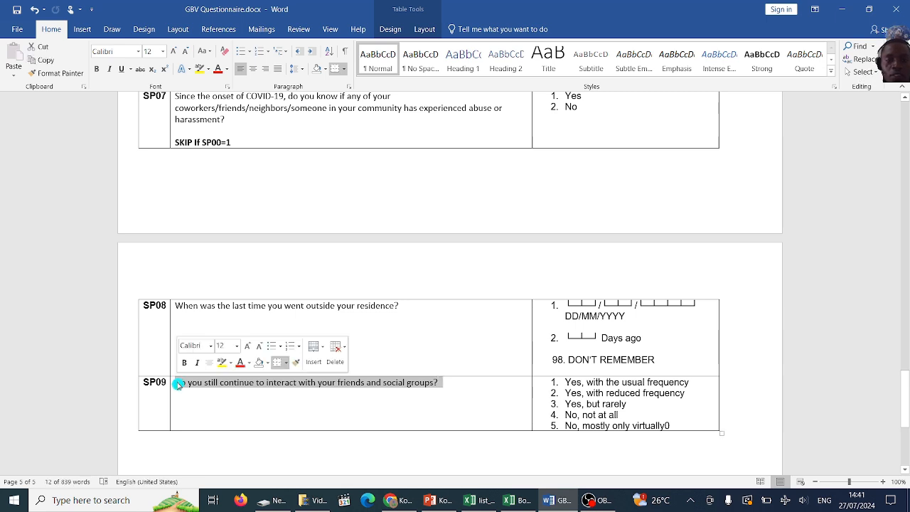
key("ctrl+c")
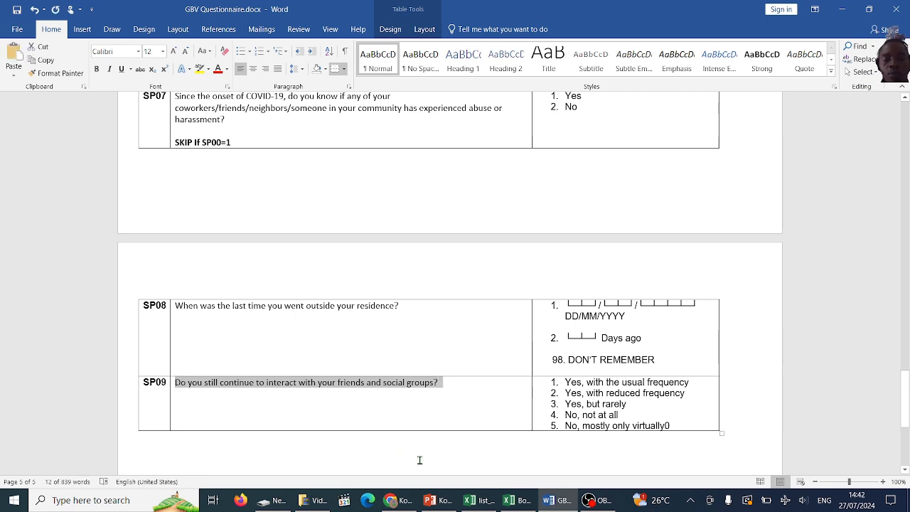
left_click(523, 499)
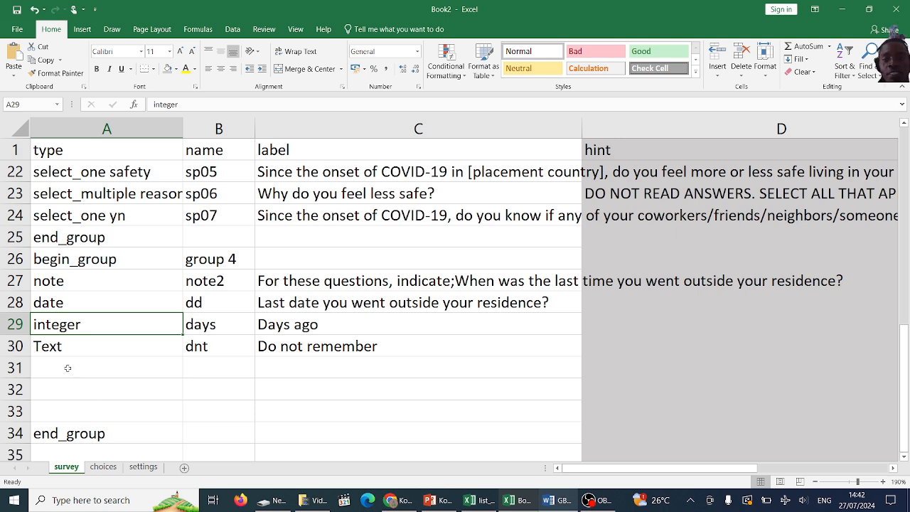
left_click(83, 407)
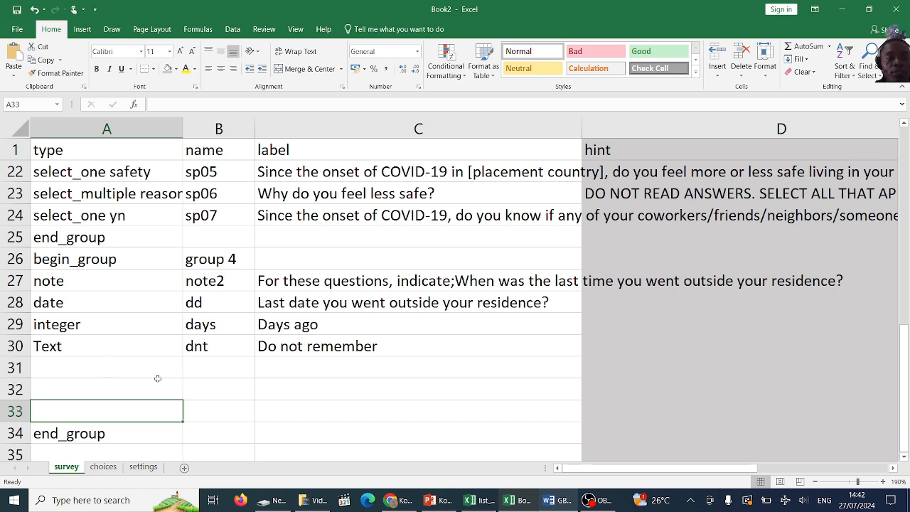
left_click(305, 368)
key("ctrl+v")
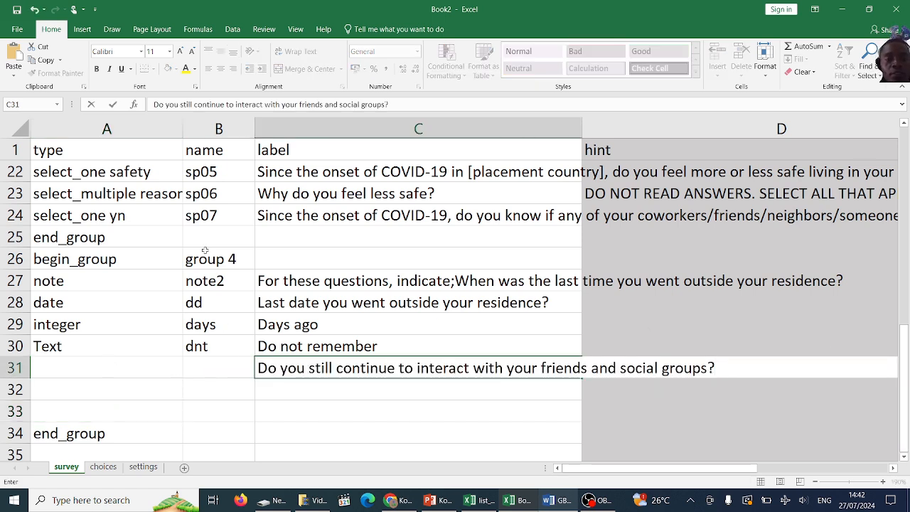
left_click(204, 215)
key("ctrl+c")
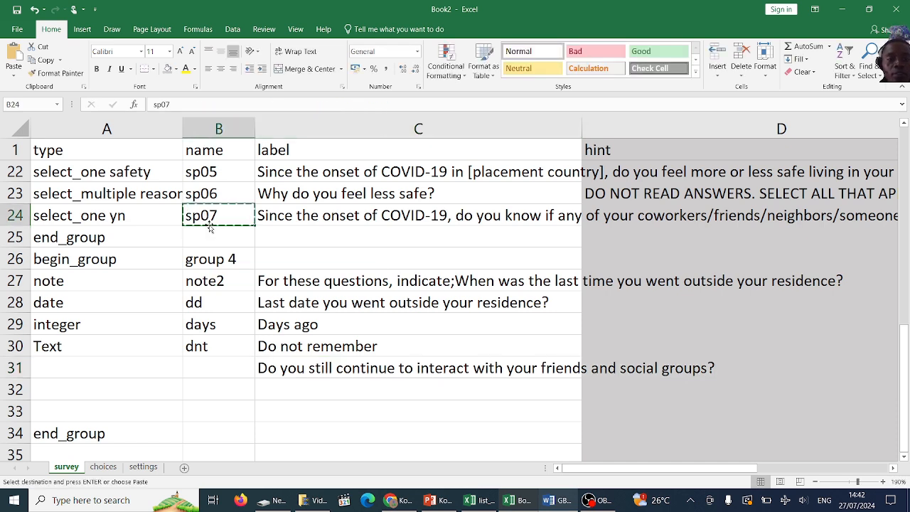
left_click(222, 370)
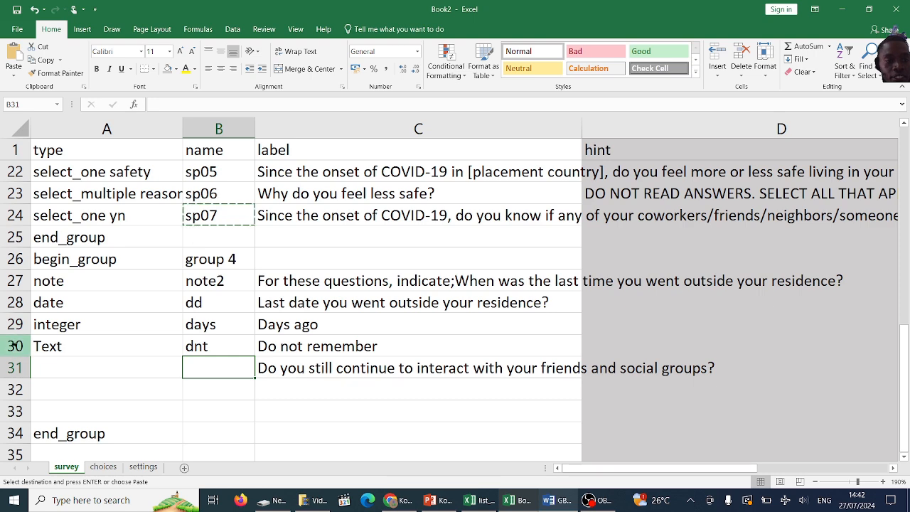
Step: Delete the group 4 rows from begin_group through dnt, along with the end_group row directly above them
left_click_drag(15, 346, 15, 261)
right_click(17, 279)
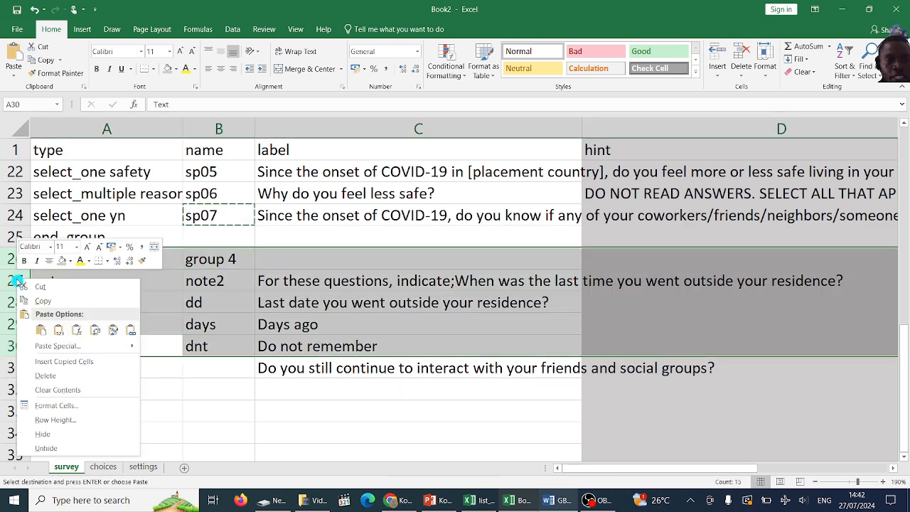
left_click(68, 375)
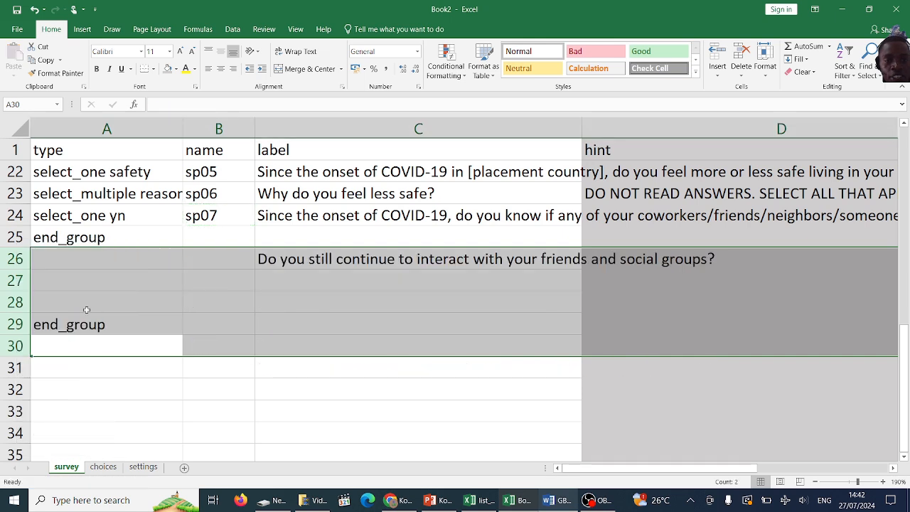
left_click(63, 237)
key("Delete")
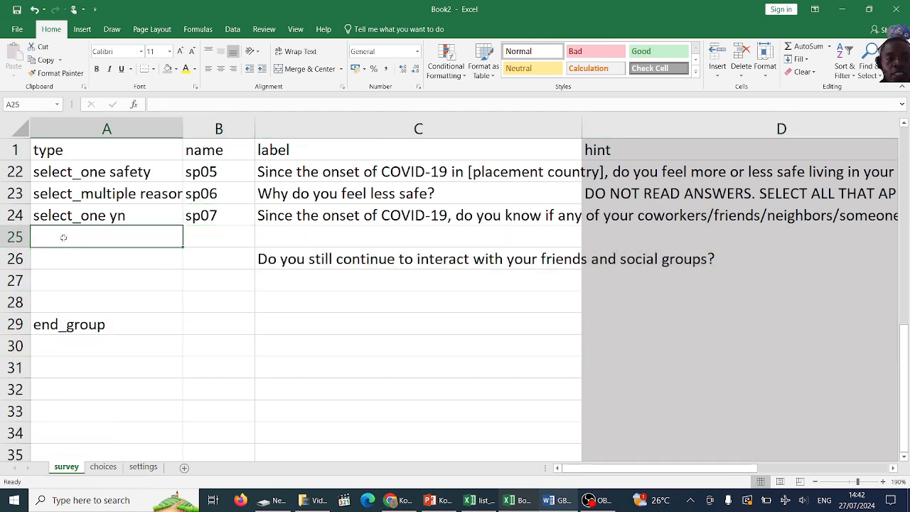
left_click(10, 237)
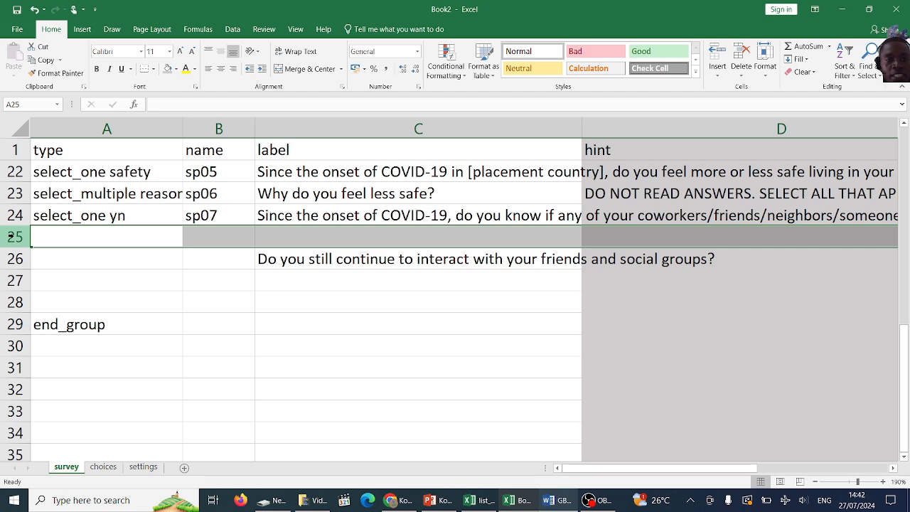
right_click(10, 237)
left_click(88, 335)
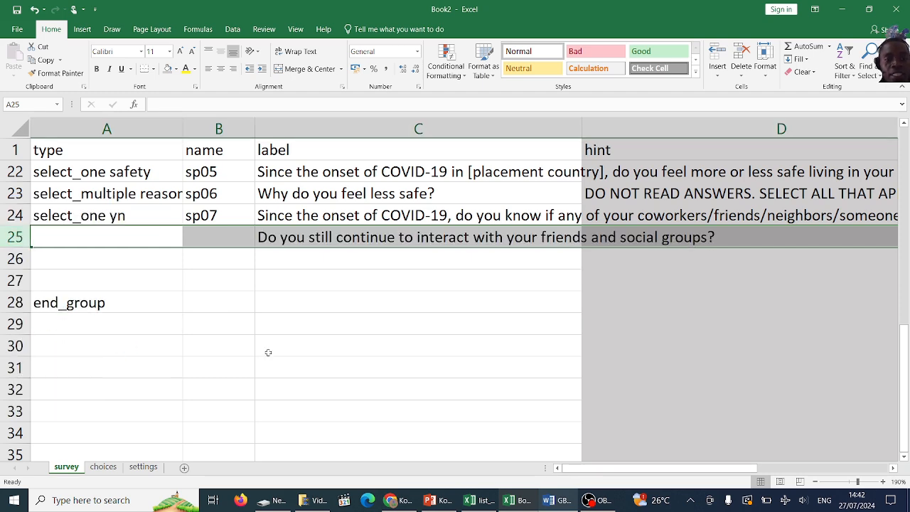
Step: Check the question number in the Word questionnaire, then name the friends and social groups question sp09 in Book2, based on the sp07 cell
left_click(555, 501)
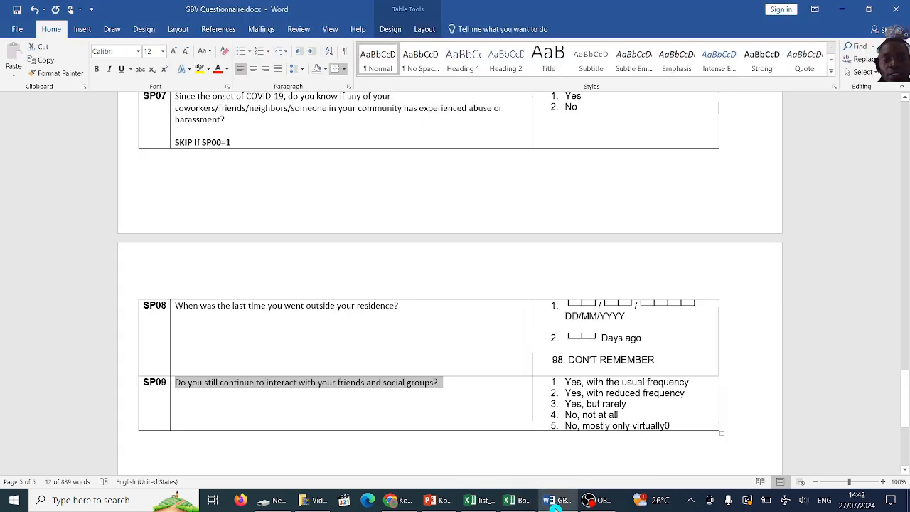
left_click(555, 501)
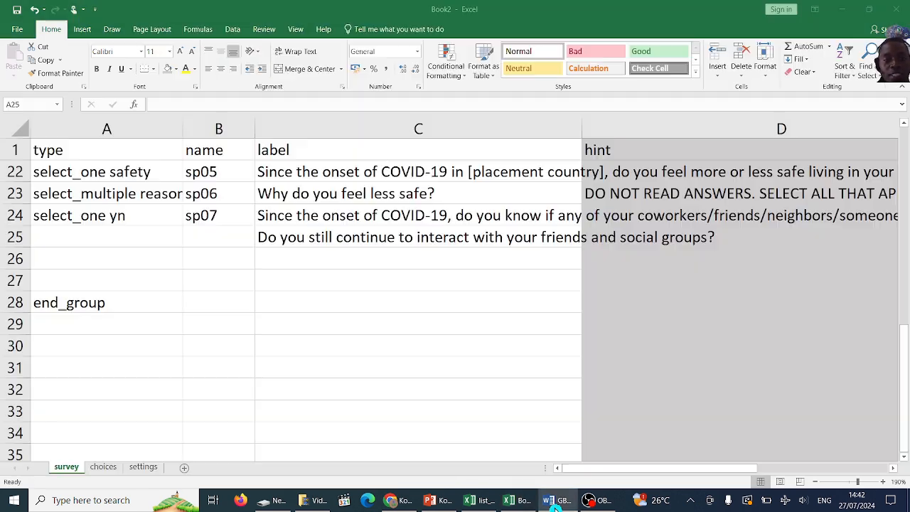
left_click(234, 217)
left_click_drag(254, 226, 253, 238)
double_click(238, 235)
key("BackSpace")
type("9")
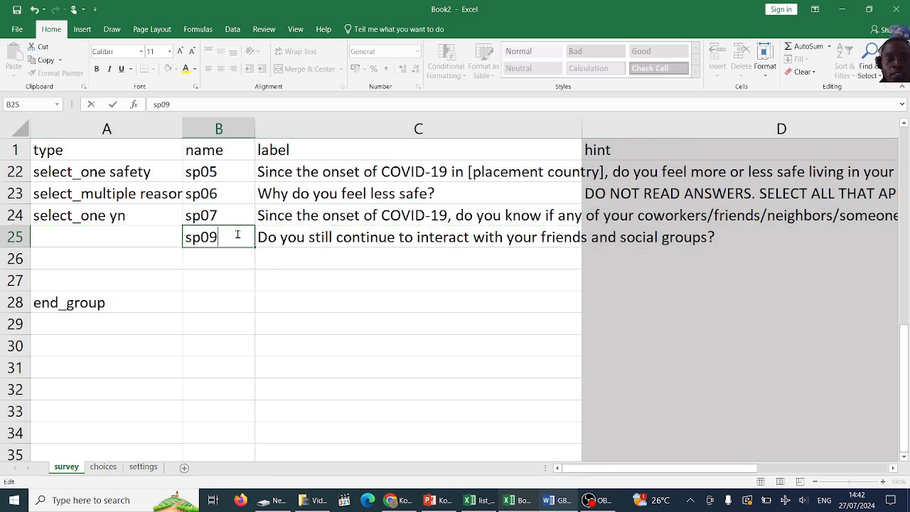
left_click(132, 238)
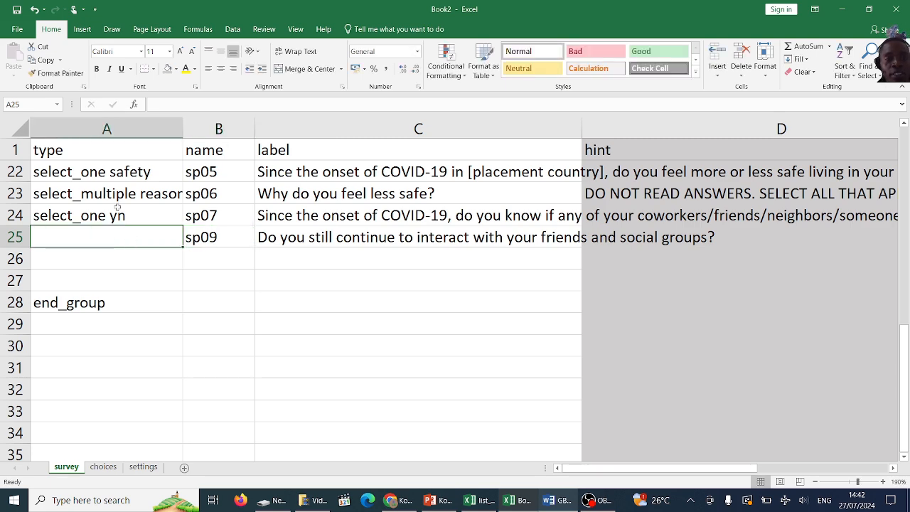
Step: Copy SP09's five answer options from the Word questionnaire into the choices sheet's label column from C189, matching the destination formatting
left_click(550, 502)
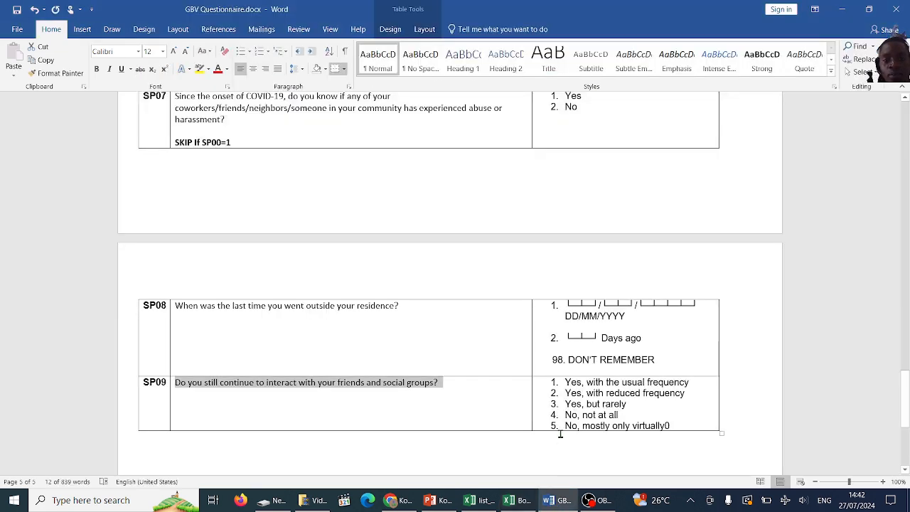
left_click(604, 416)
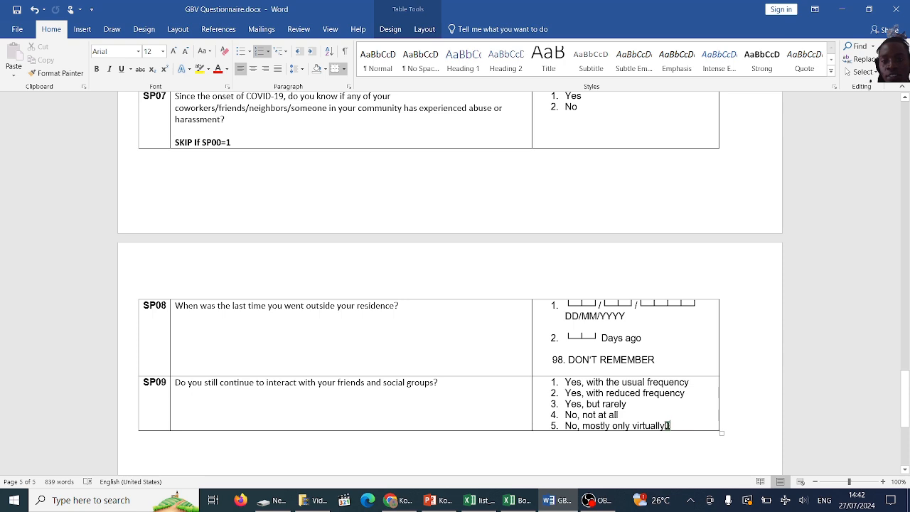
left_click_drag(668, 425, 559, 385)
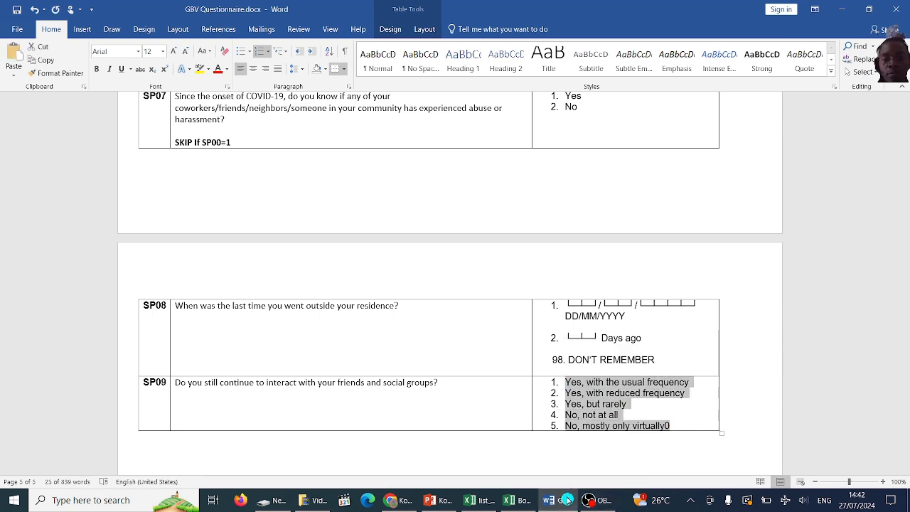
left_click(518, 500)
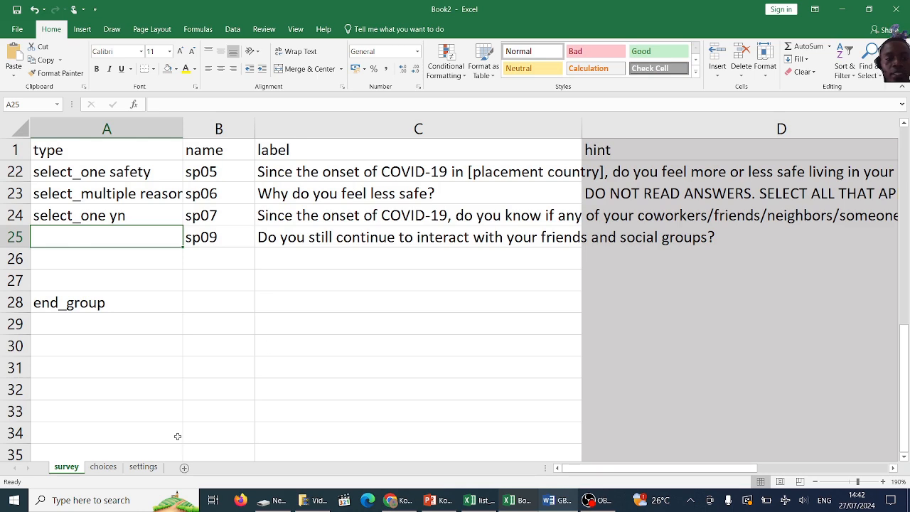
left_click(103, 467)
left_click(168, 445)
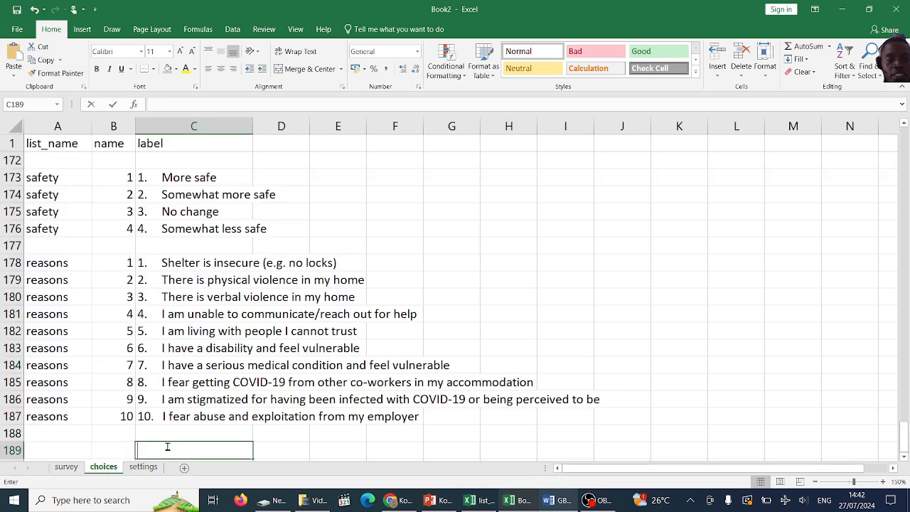
left_click(297, 446)
left_click(204, 445)
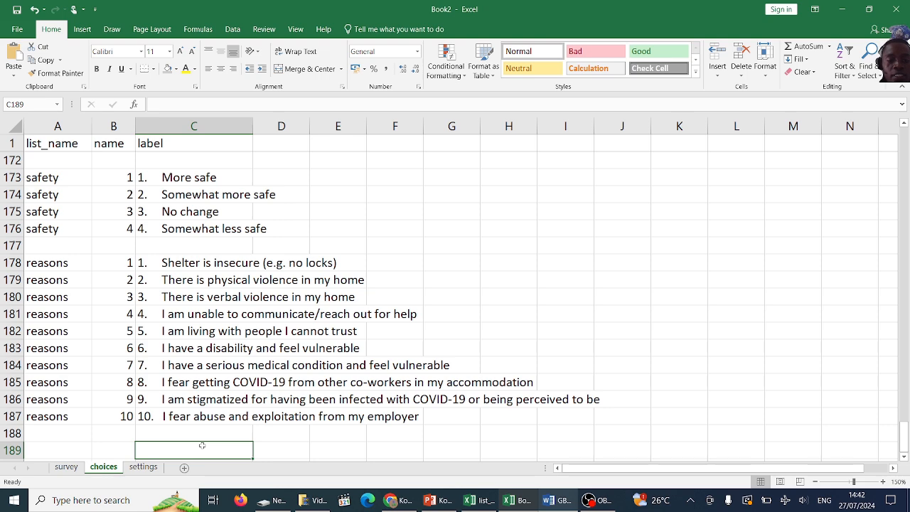
type("1.\tYes, with the usual frequency")
left_click(285, 456)
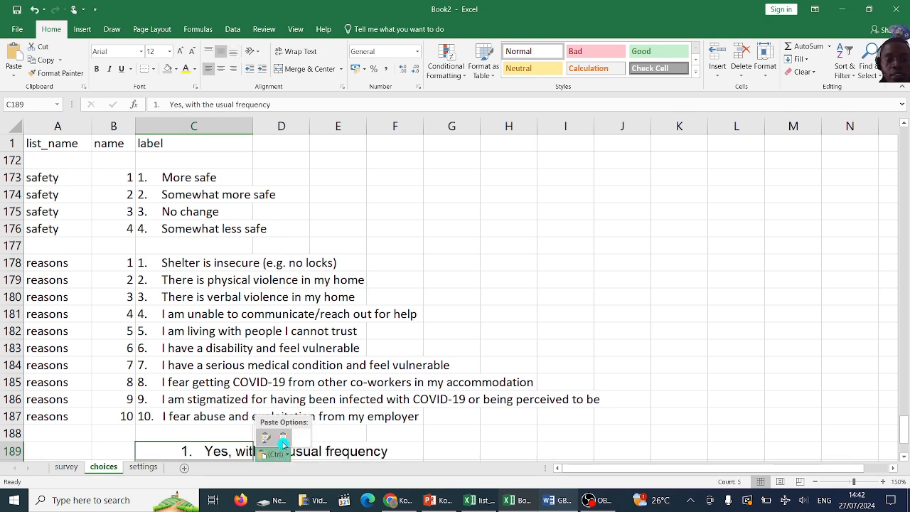
left_click(285, 441)
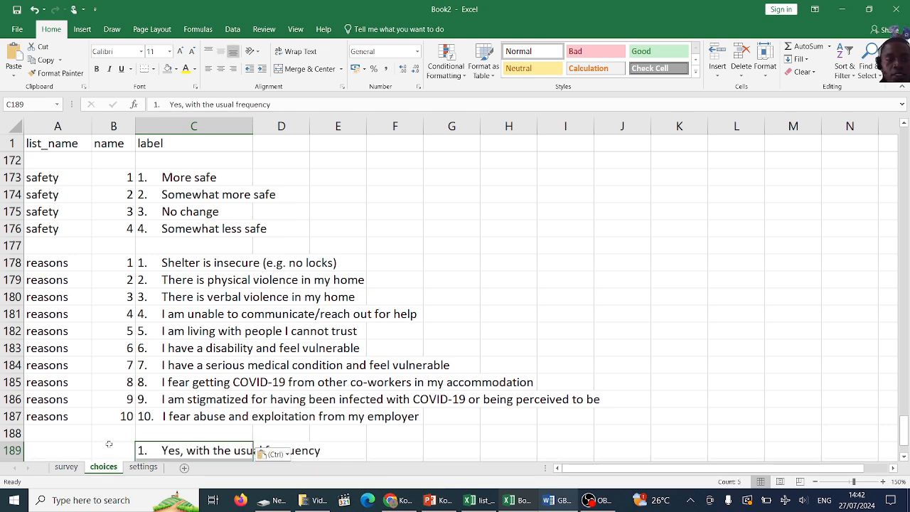
scroll(107, 446, "down", 4)
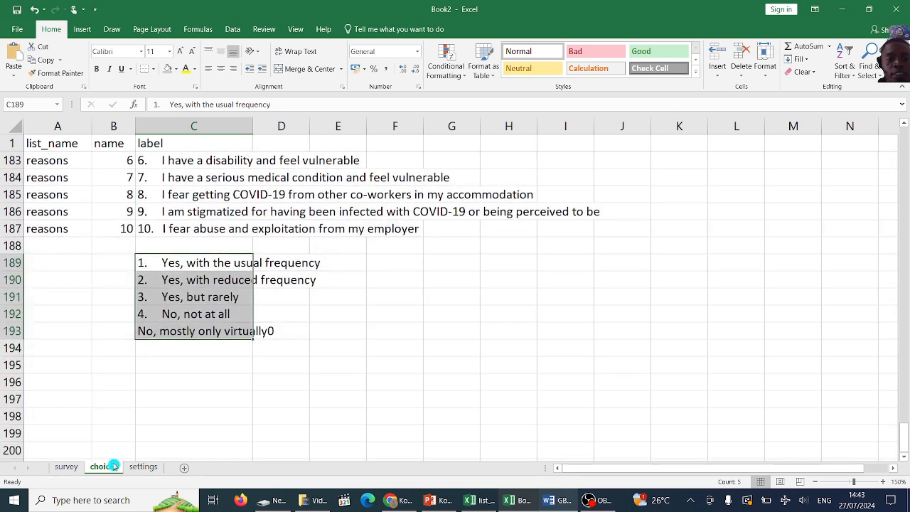
Step: Number the five SP09 answer options 1 to 5 in the choices sheet's name column
left_click(116, 265)
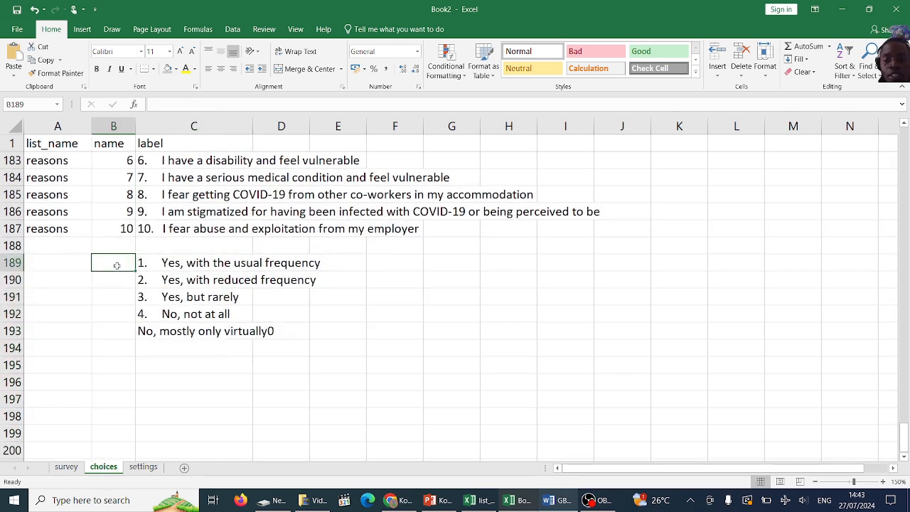
type("1")
key("Return")
type("2")
key("Return")
type("3")
key("Return")
type("4 5")
key("Return")
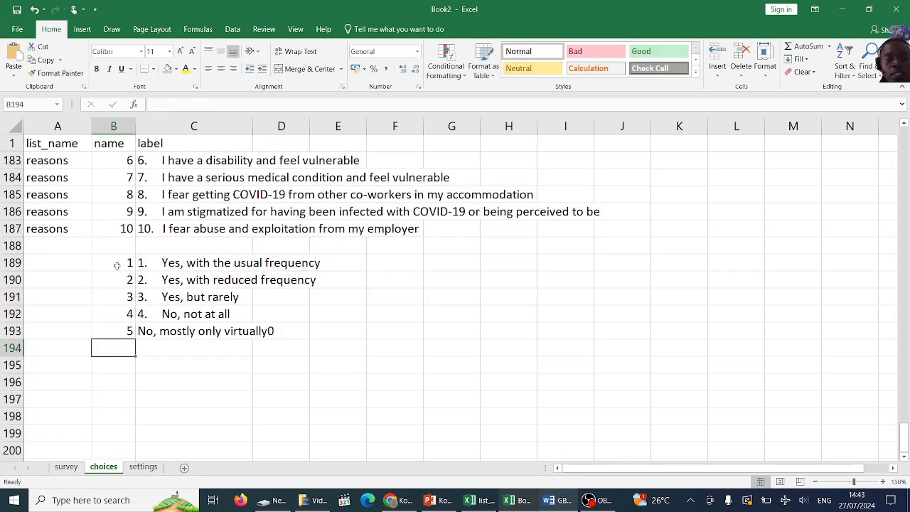
Step: Set the sp09 question's type on the survey sheet to "select_one interact", reusing sp07's type entry
left_click(78, 467)
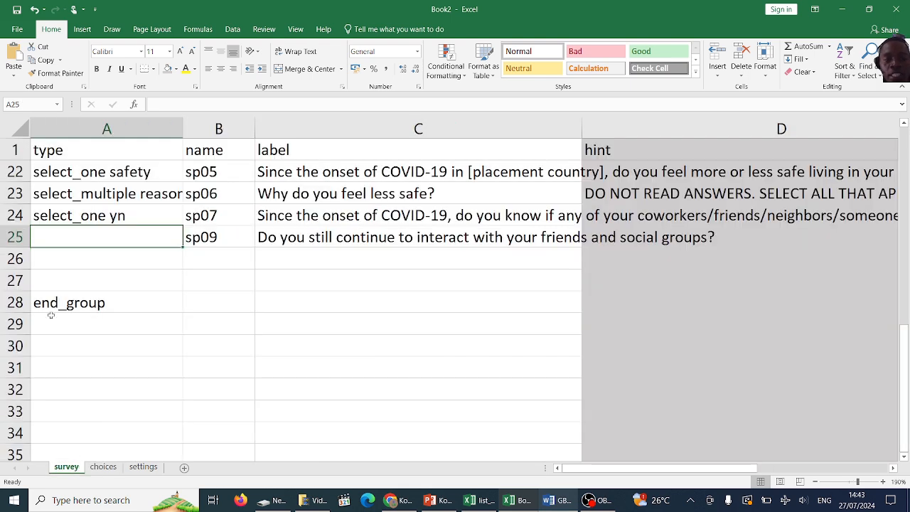
left_click(102, 220)
key("ctrl+c")
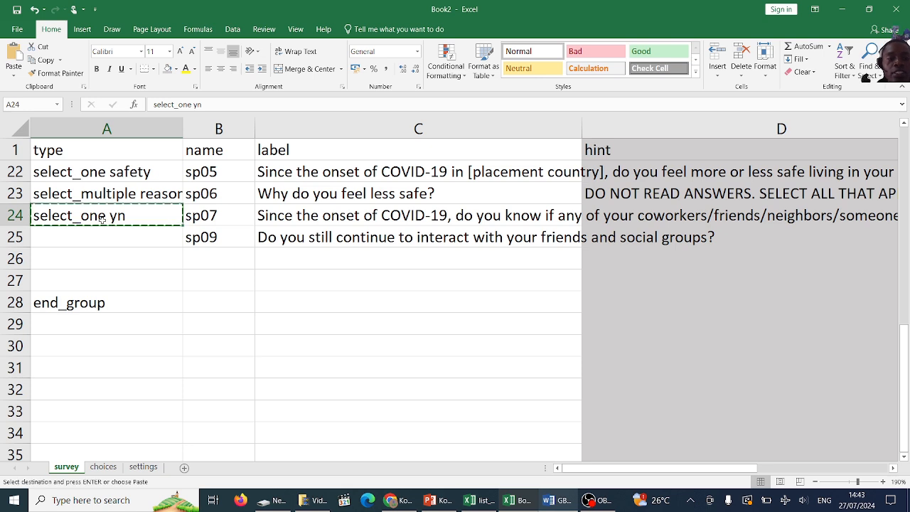
left_click(104, 236)
key("ctrl+v")
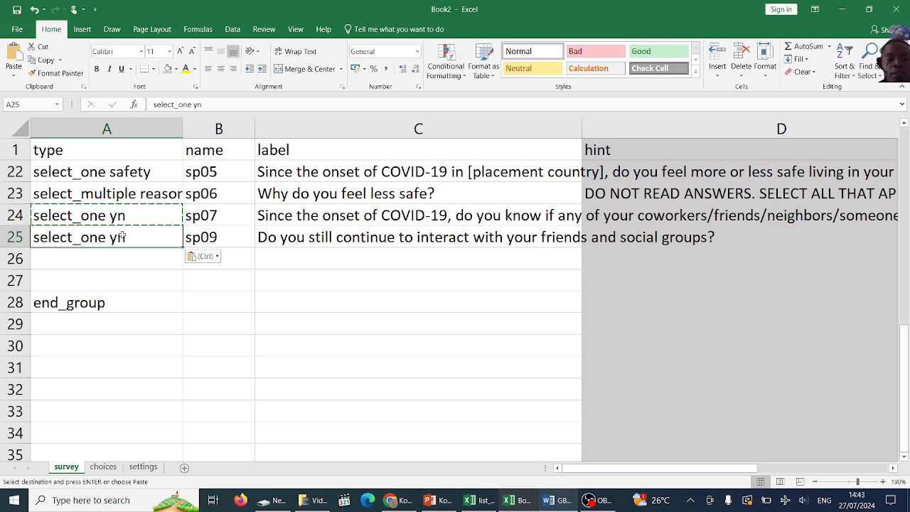
double_click(121, 238)
double_click(121, 238)
type("interact")
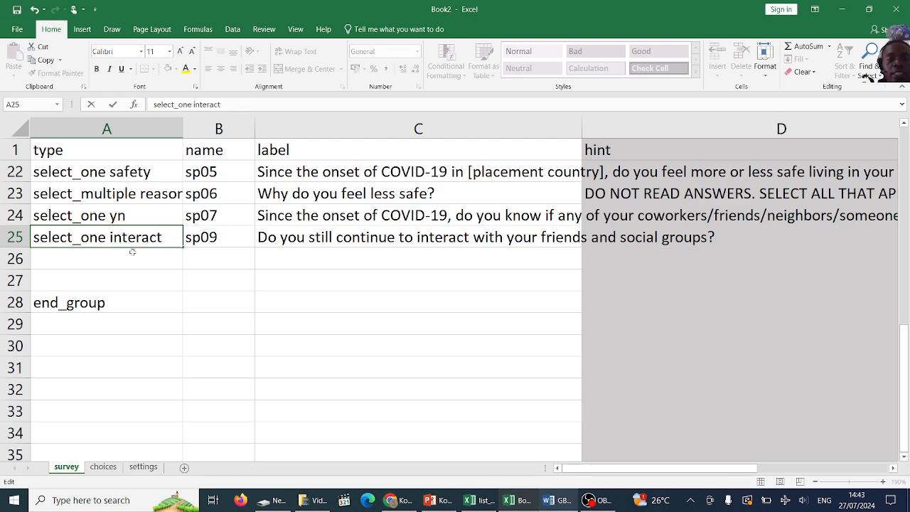
left_click(141, 261)
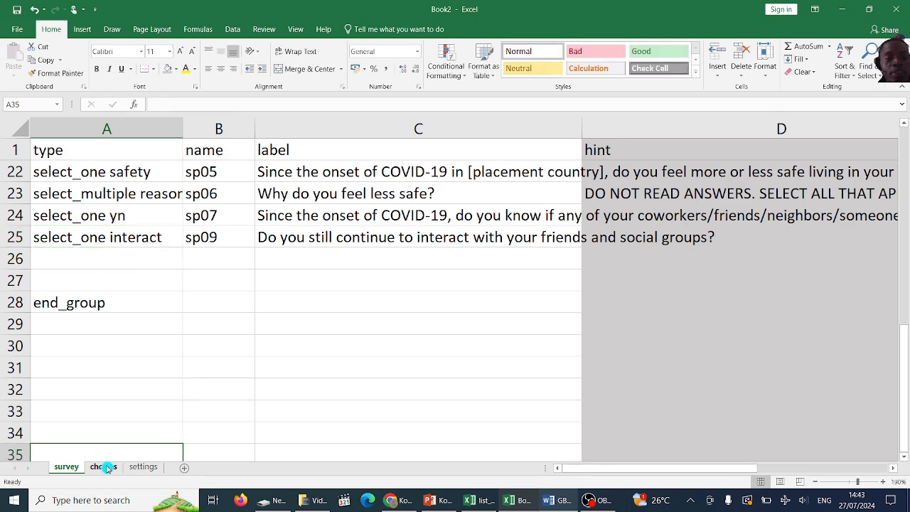
Step: Enter the list name "interact" in A189 of the choices sheet, copied from sp09's type entry on the survey sheet
left_click(100, 466)
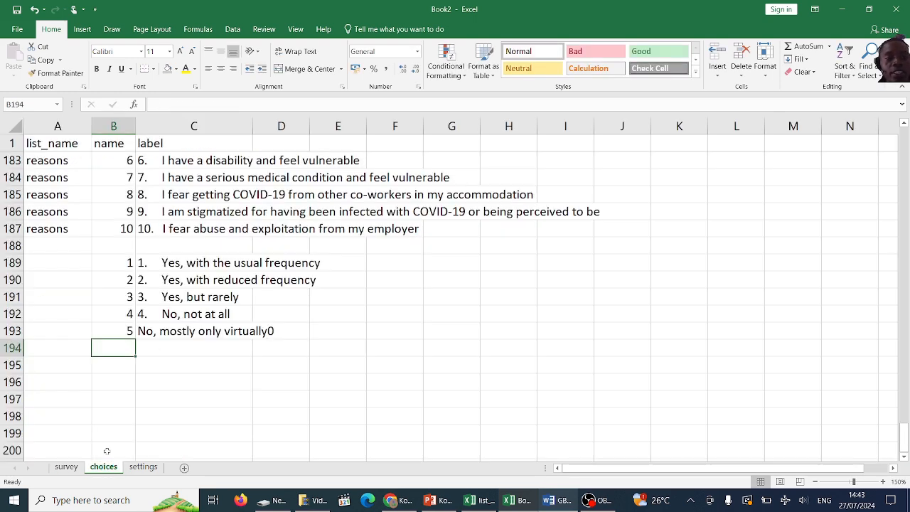
left_click(68, 467)
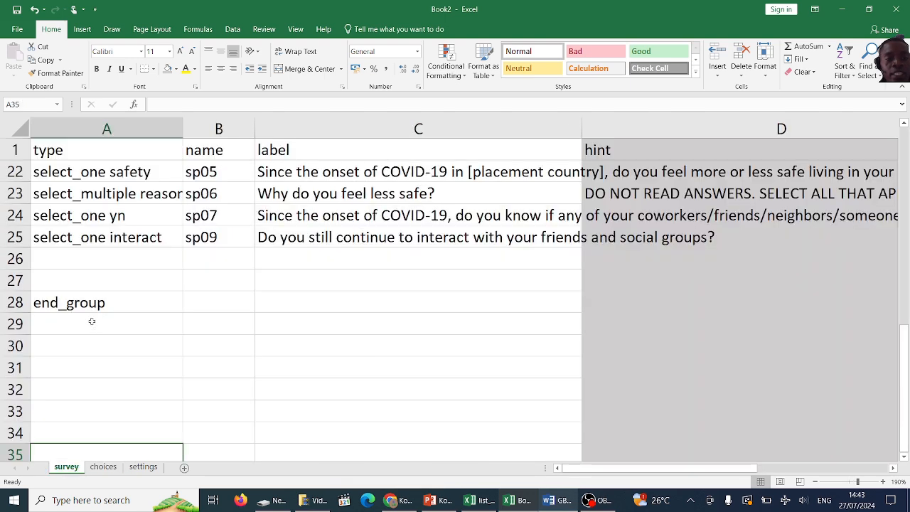
double_click(130, 236)
triple_click(130, 237)
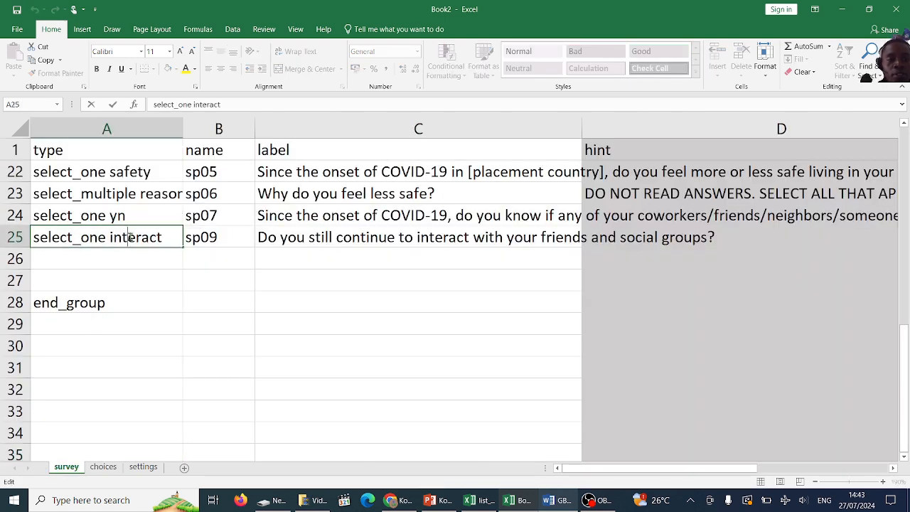
triple_click(130, 237)
double_click(130, 236)
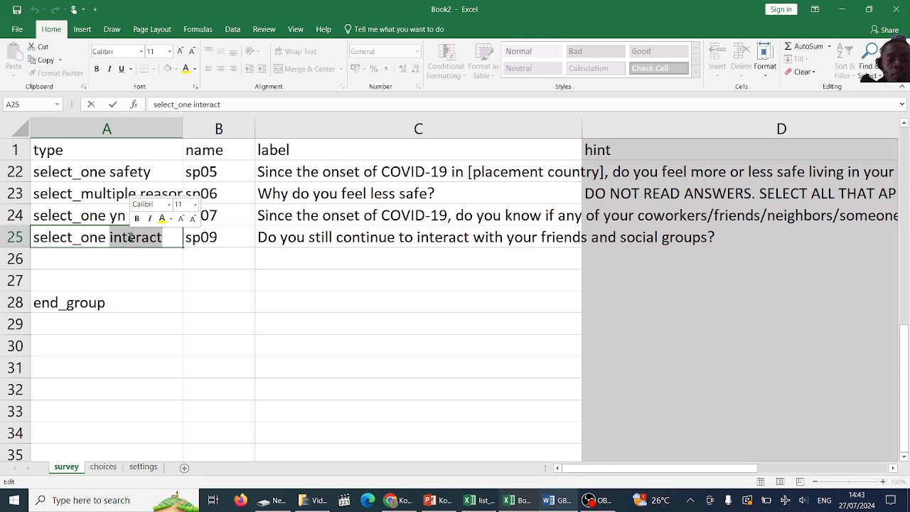
left_click(100, 472)
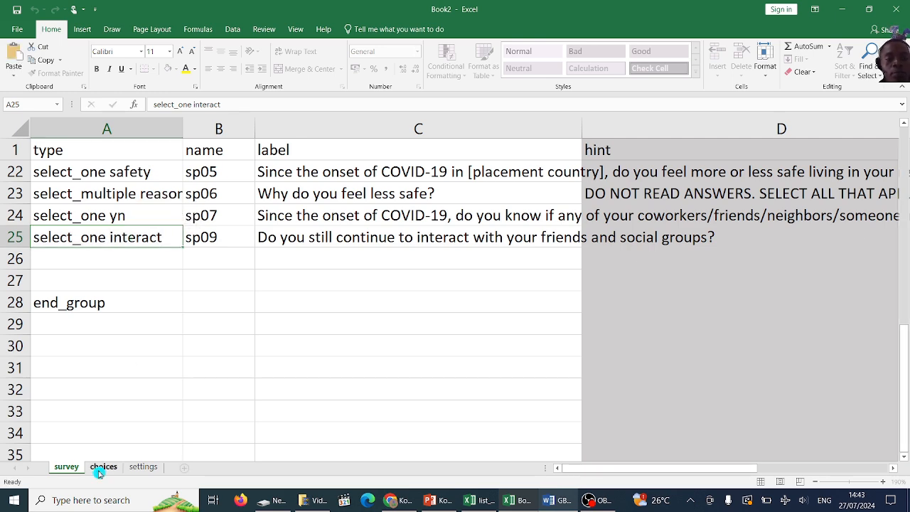
left_click(99, 471)
left_click(63, 263)
key("ctrl+v")
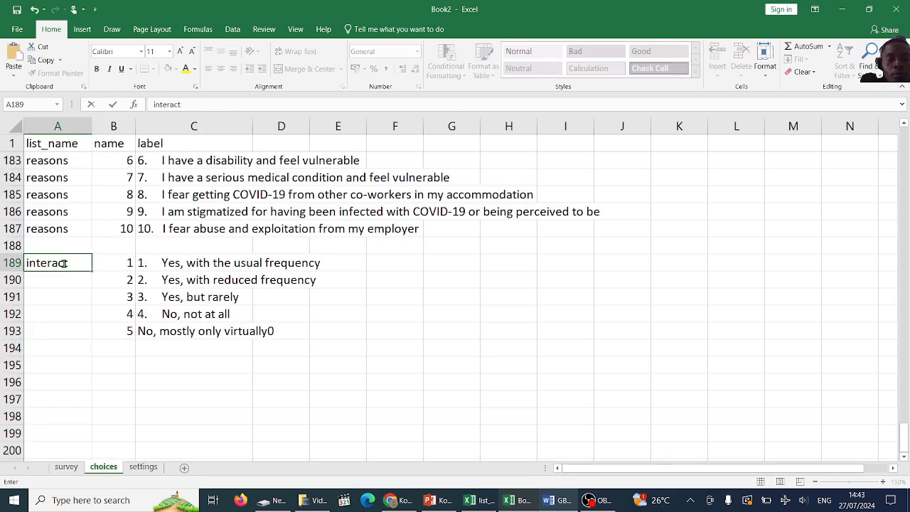
Step: Fill the interact list name down to A193 for the remaining SP09 answer options
left_click(63, 297)
left_click(82, 265)
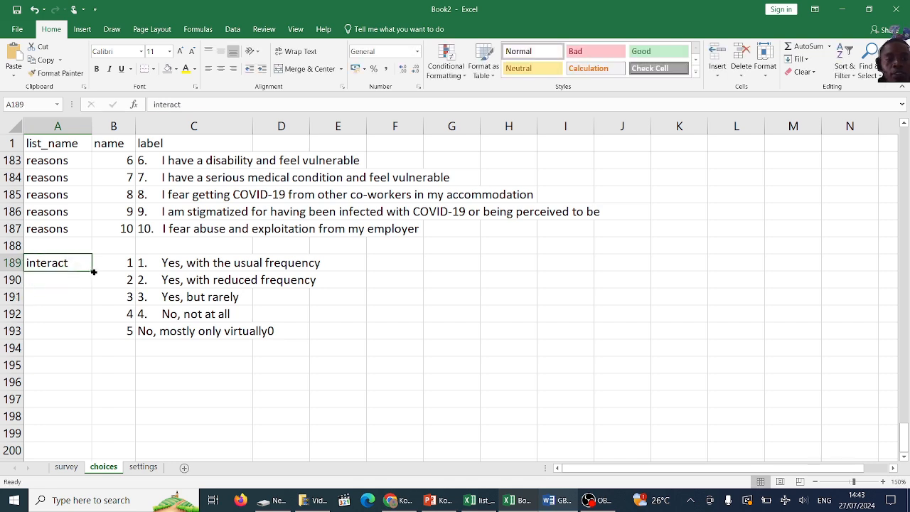
left_click_drag(93, 272, 83, 331)
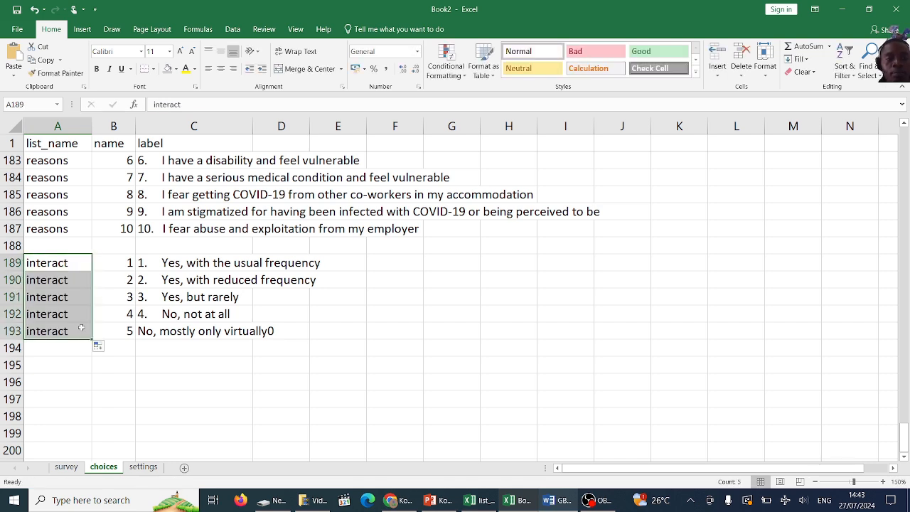
left_click(82, 328)
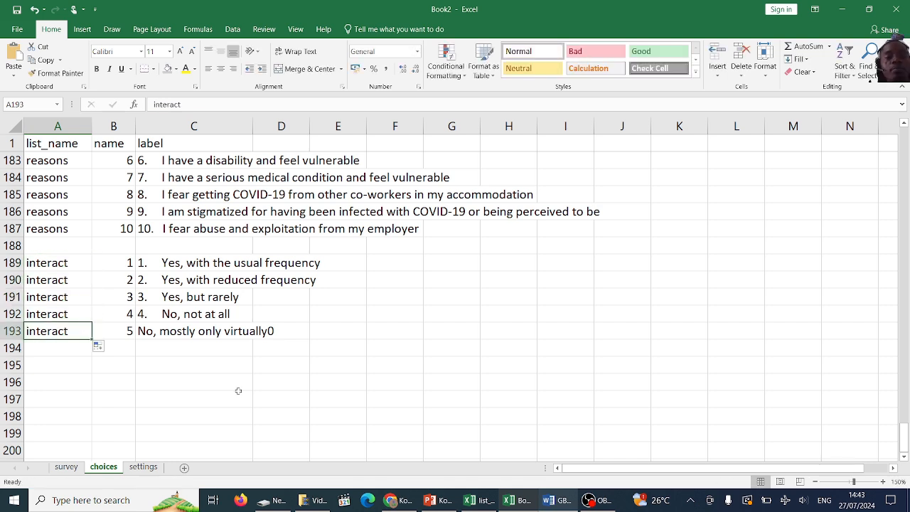
Step: Review the survey sheet from its first rows, and check the skip instructions from SP00 onward in the Word questionnaire
left_click(560, 502)
left_click(562, 502)
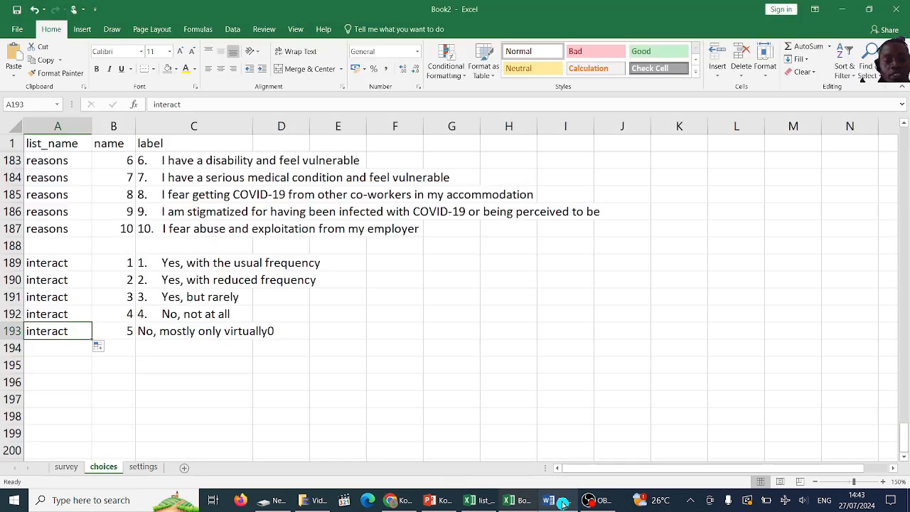
left_click(68, 469)
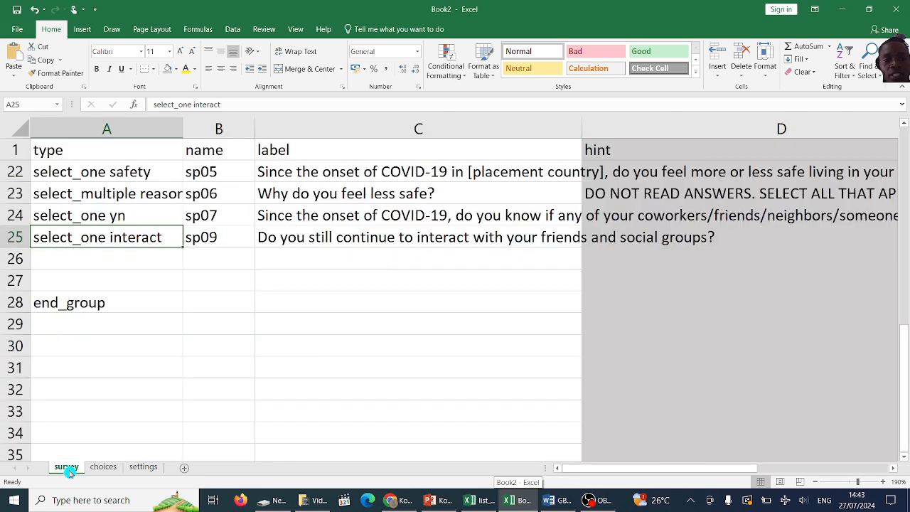
left_click(262, 310)
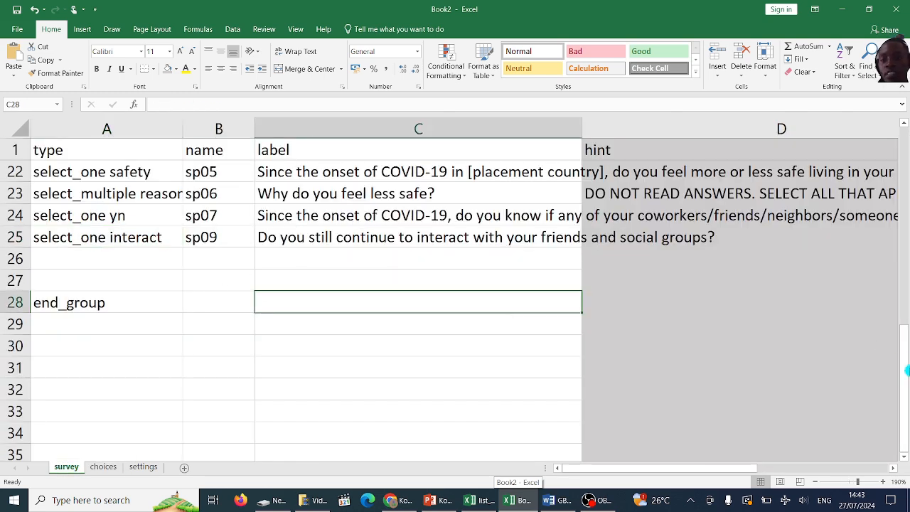
left_click_drag(906, 371, 906, 154)
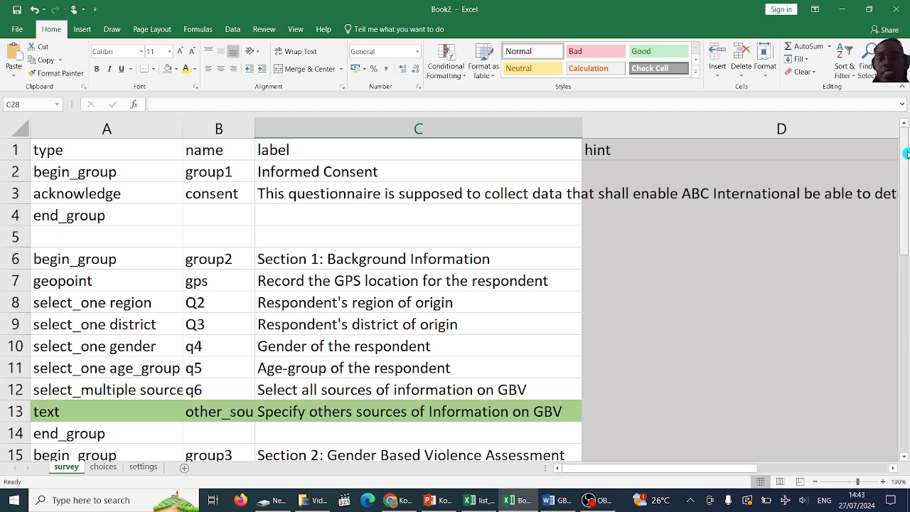
left_click_drag(906, 170, 906, 200)
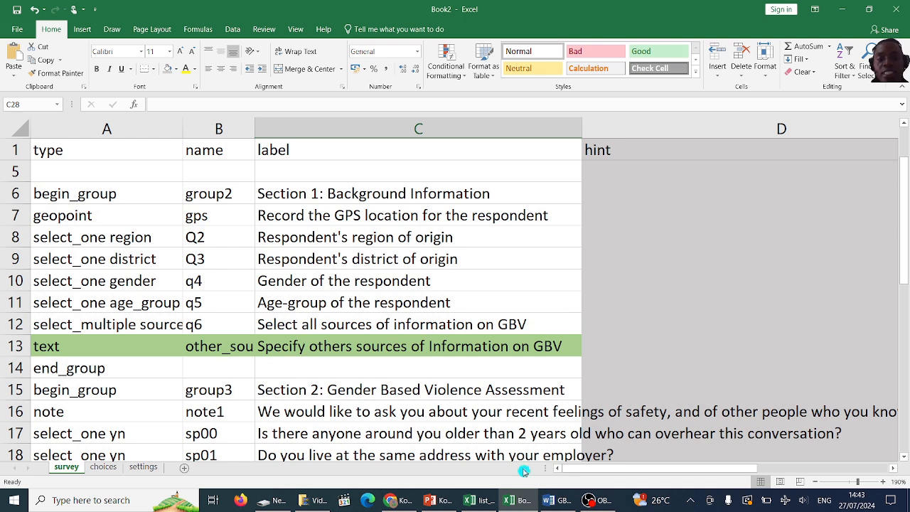
left_click(523, 503)
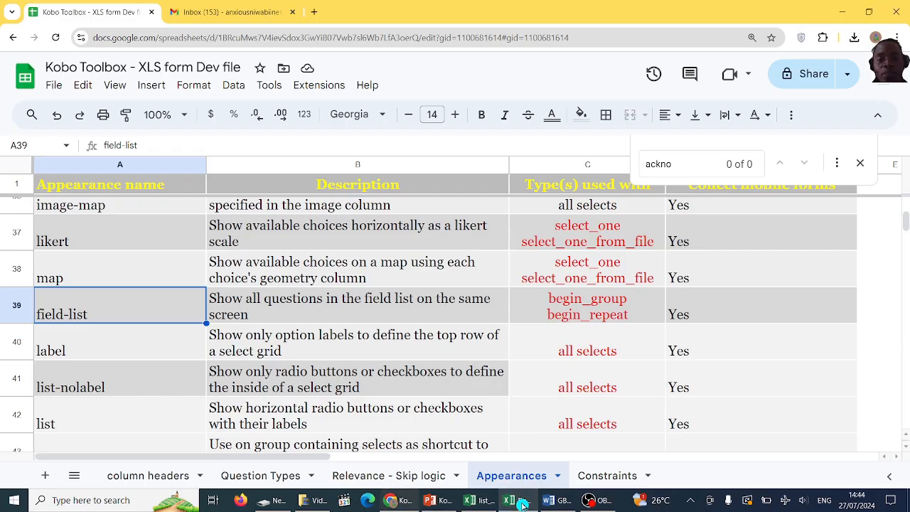
left_click(523, 503)
left_click(562, 502)
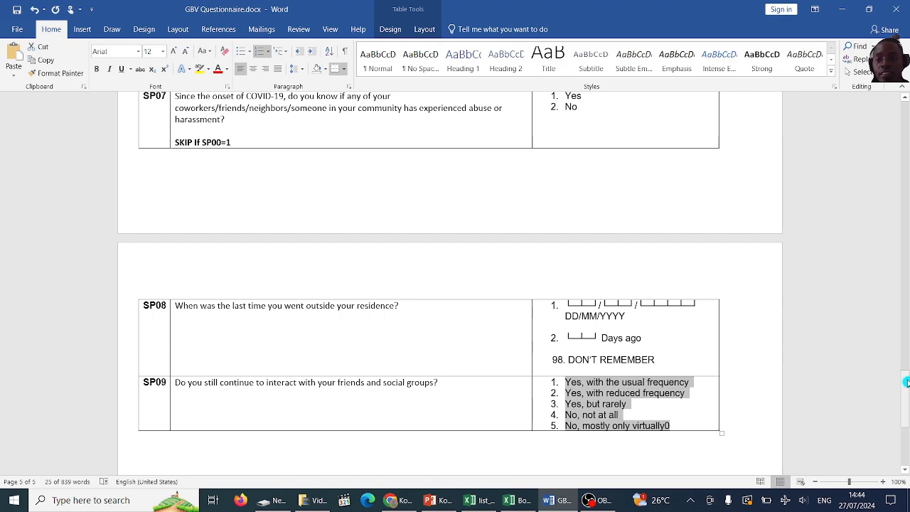
left_click_drag(905, 381, 907, 71)
left_click_drag(906, 103, 905, 286)
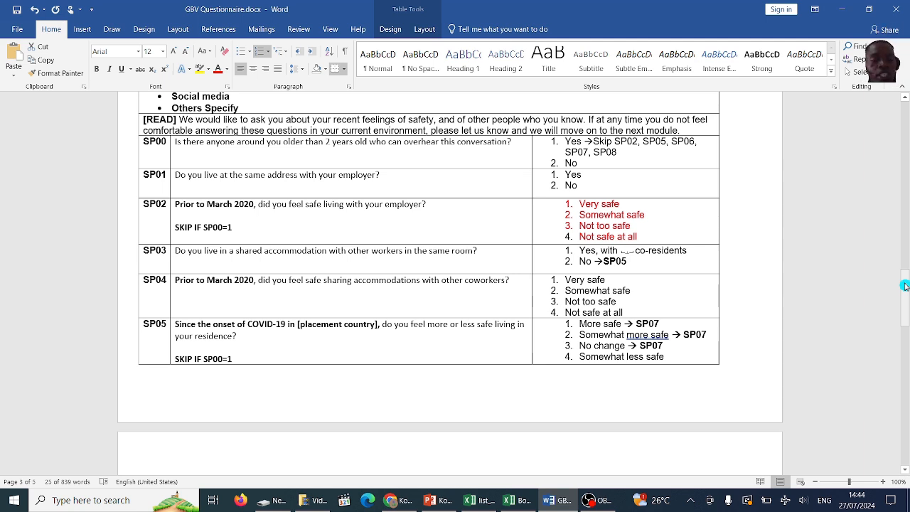
Step: Back in Book2, examine the note and sp01 rows on the survey sheet and the yn answer codes on the choices sheet
left_click(566, 500)
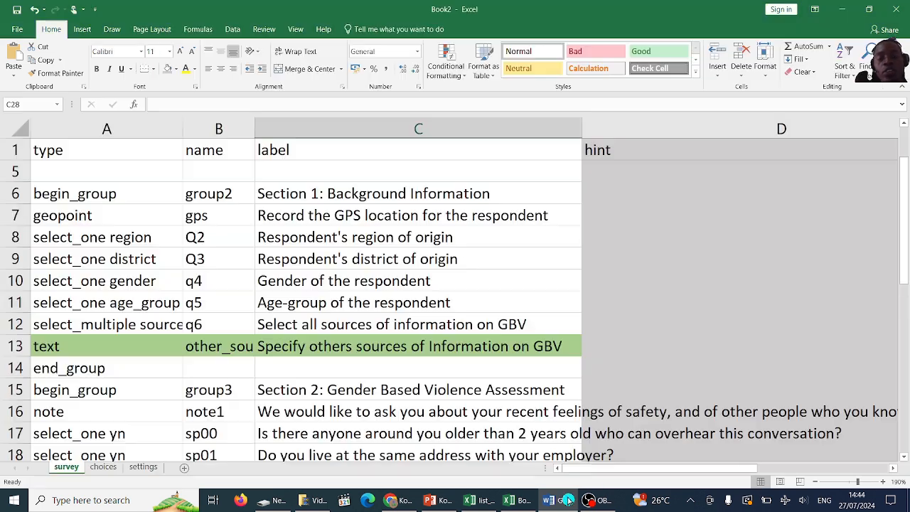
left_click(311, 407)
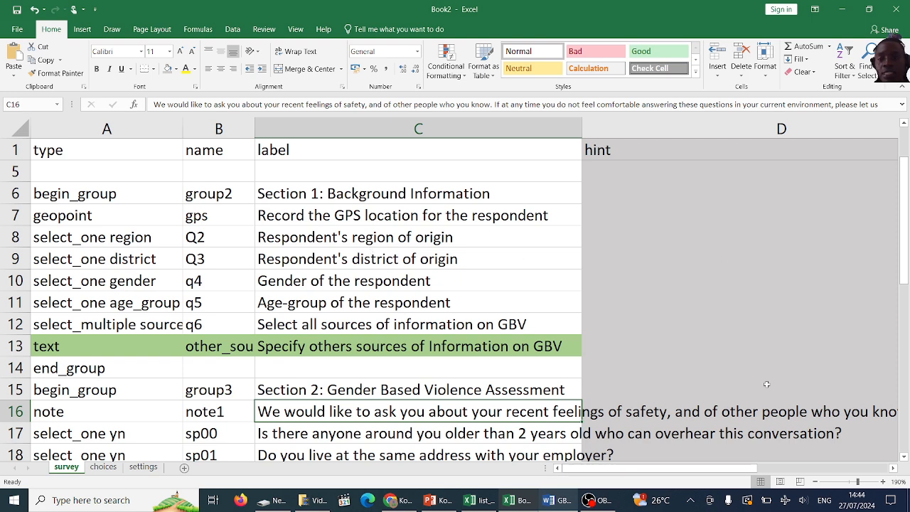
left_click_drag(906, 226, 906, 328)
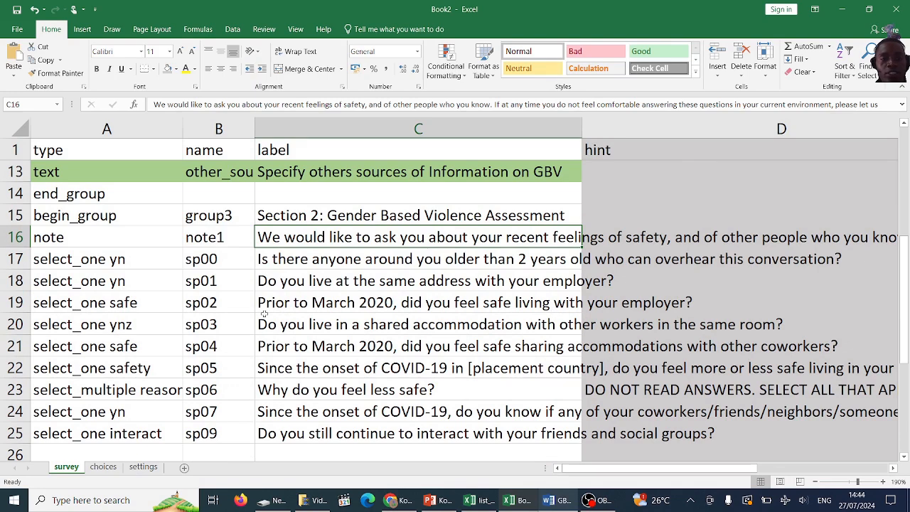
left_click(20, 281)
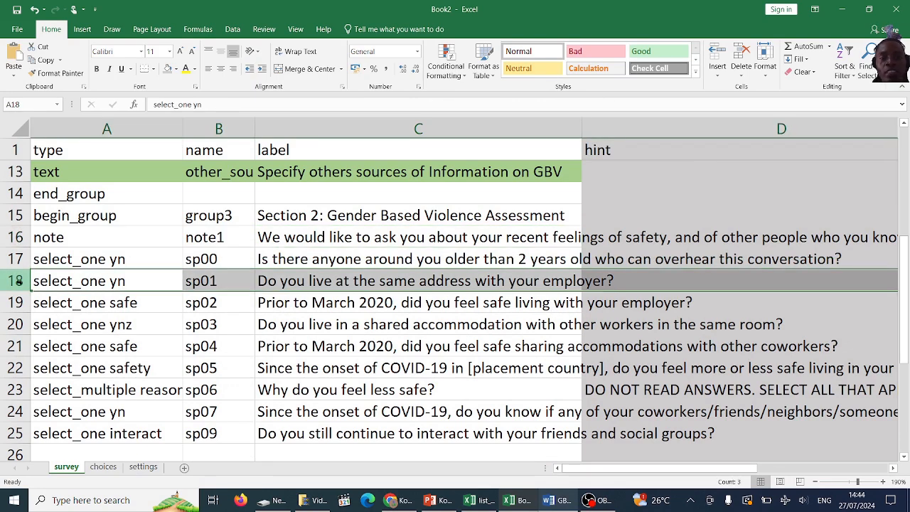
left_click(103, 466)
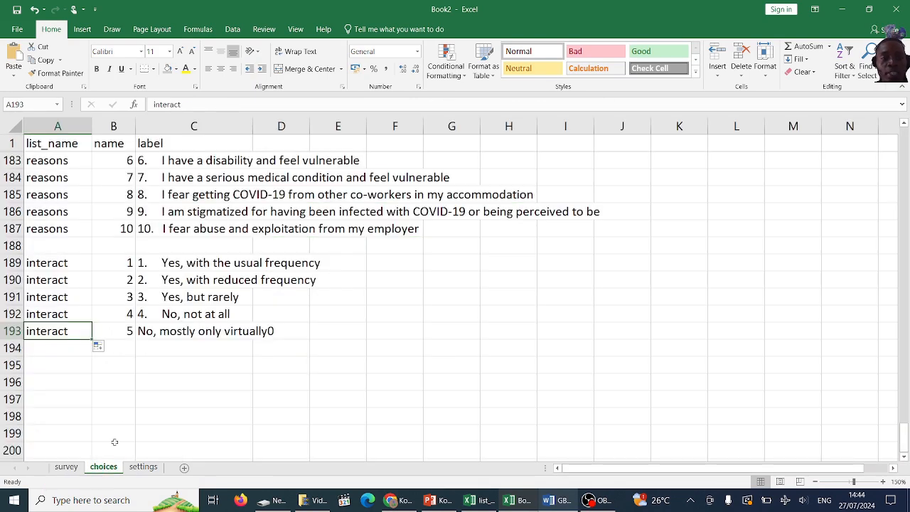
scroll(158, 354, "up", 9)
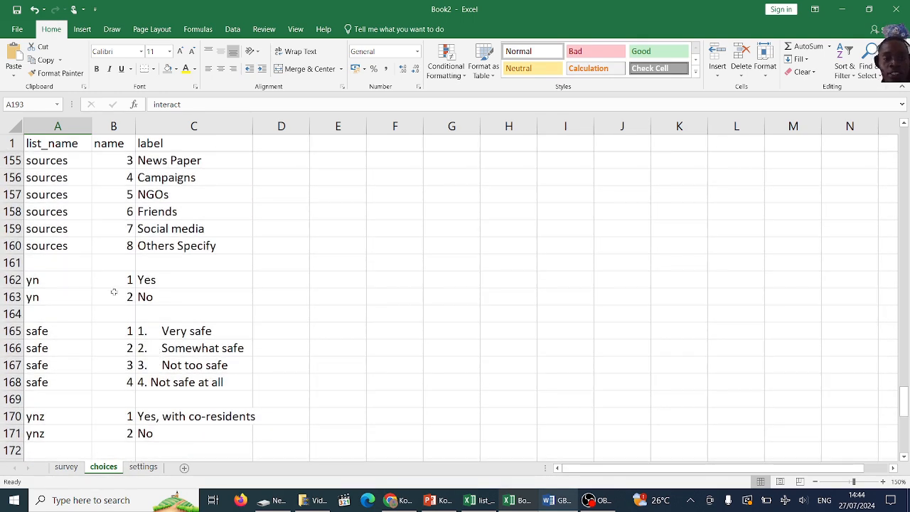
left_click(115, 297)
left_click(66, 466)
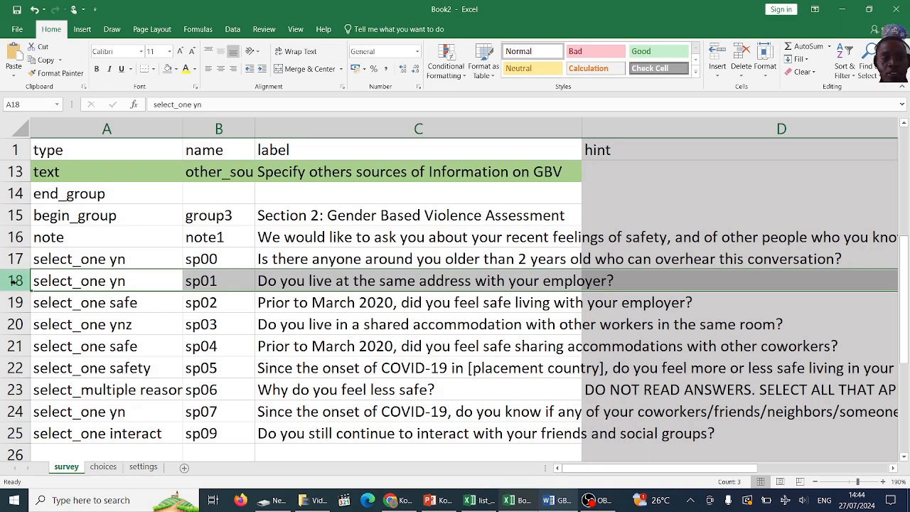
Step: Enter the skip condition ${sp00}!=1 in sp01's relevant cell, F18, on the survey sheet
left_click_drag(646, 468, 686, 465)
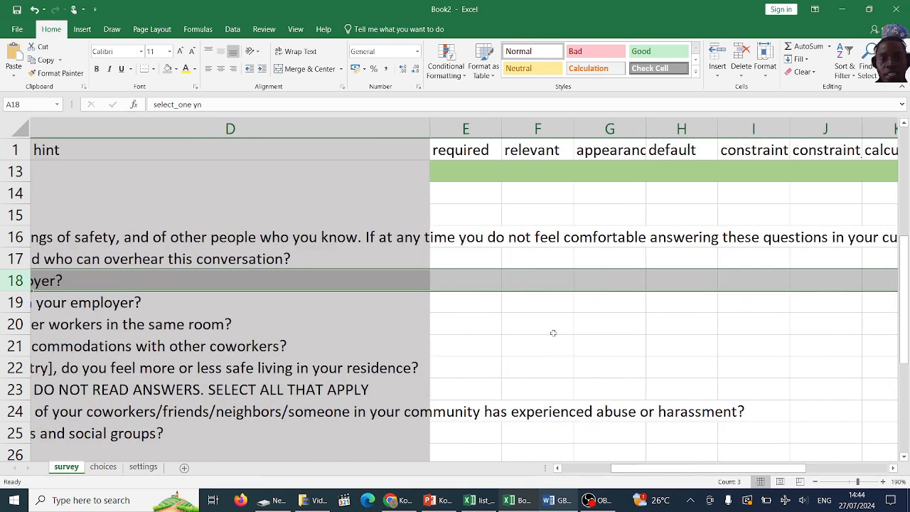
double_click(542, 283)
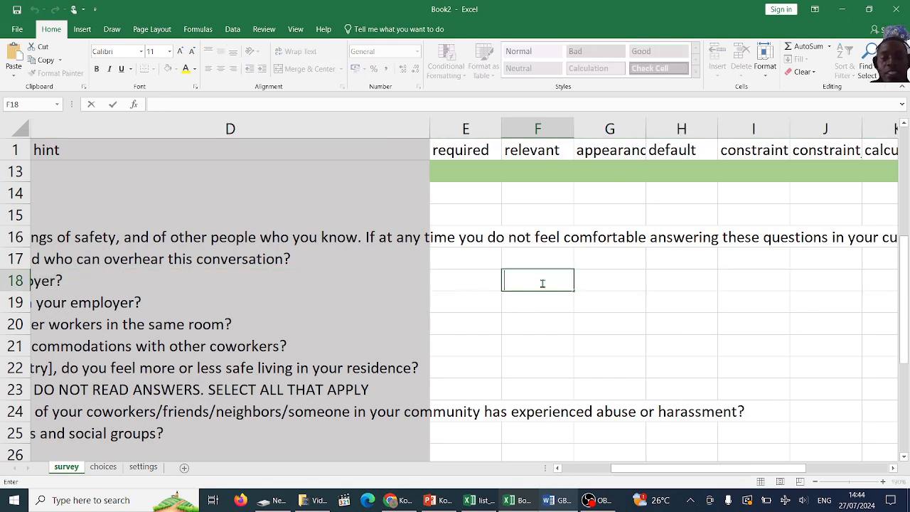
type("&")
key("BackSpace")
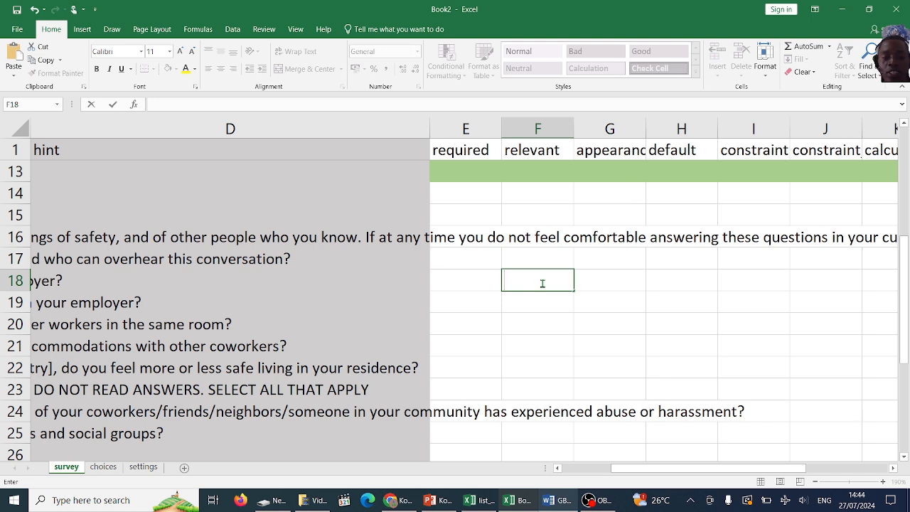
type("${")
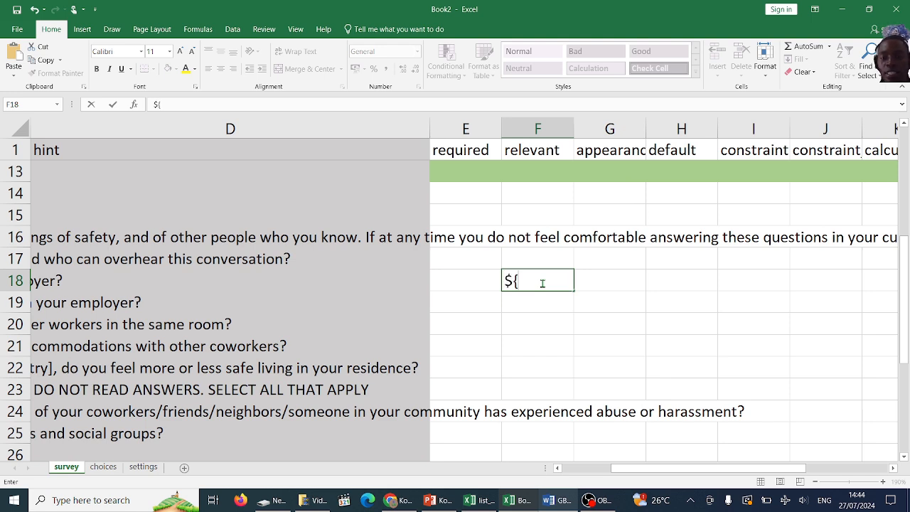
type("sp00")
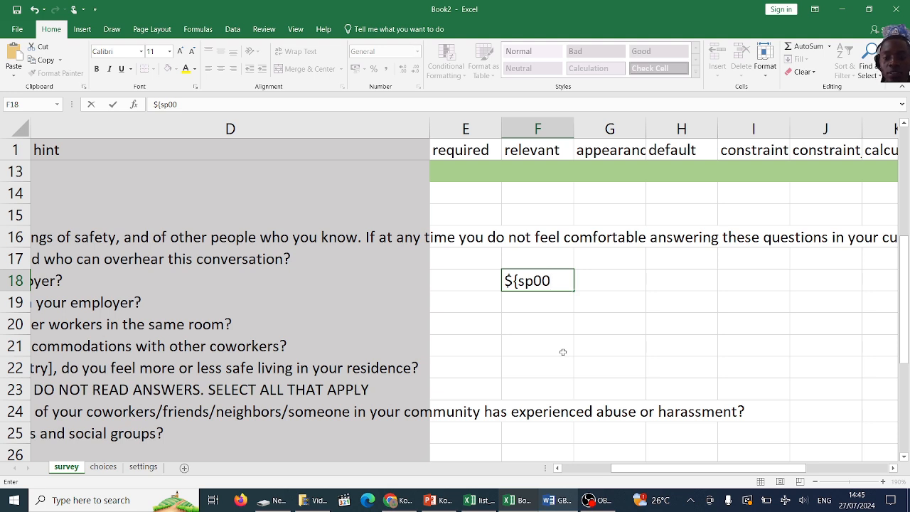
type("}!=1")
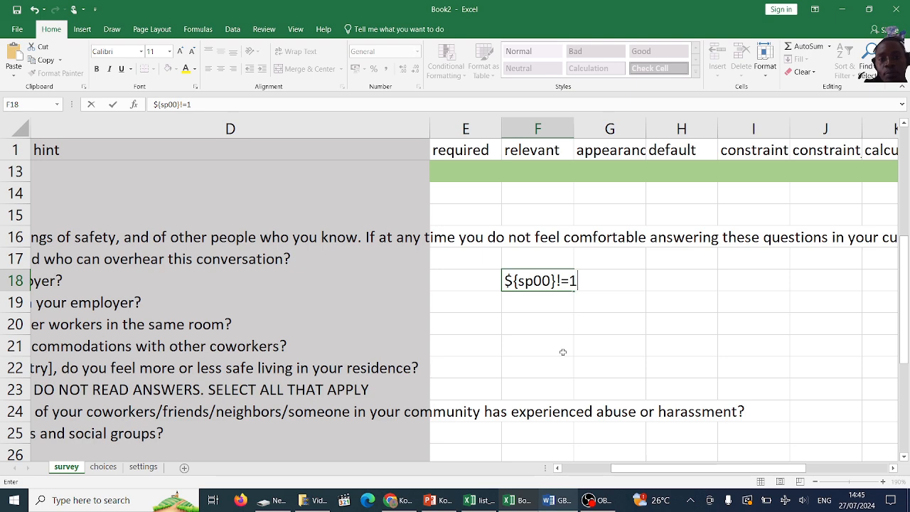
Step: Copy the variable name sp00 from B17 and paste it over the name inside the relevant condition in F18
left_click_drag(615, 475, 568, 475)
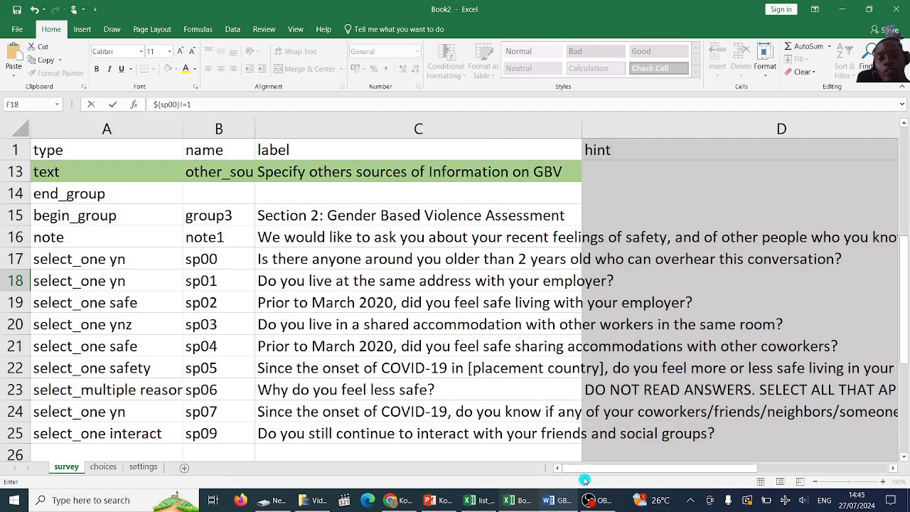
left_click(222, 300)
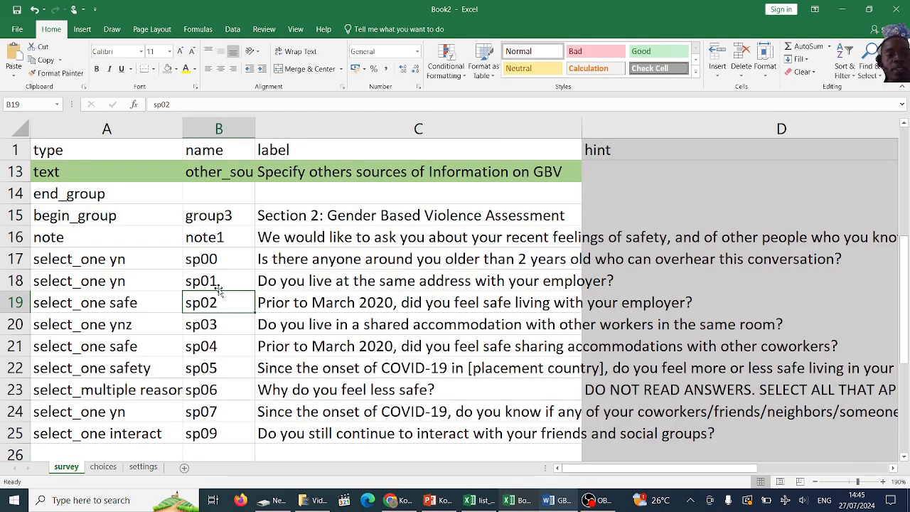
left_click(216, 260)
double_click(216, 260)
double_click(217, 261)
key("ctrl+c")
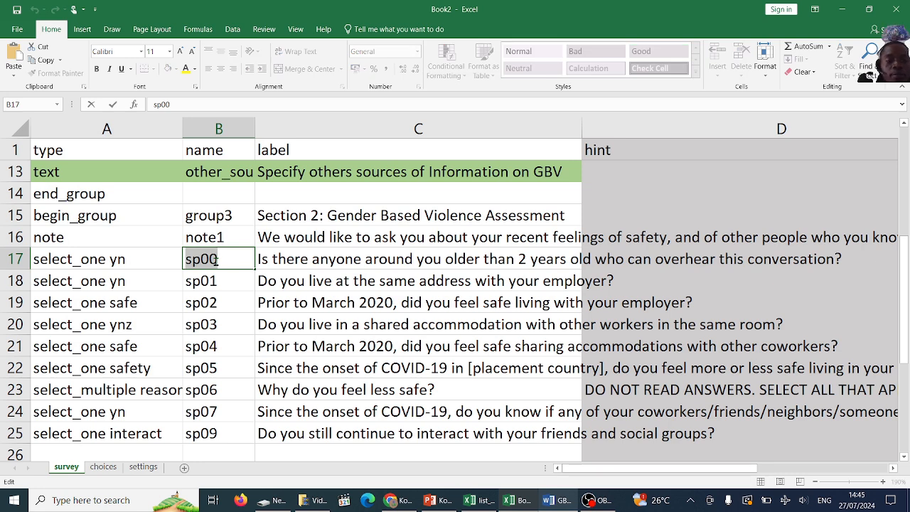
left_click(20, 280)
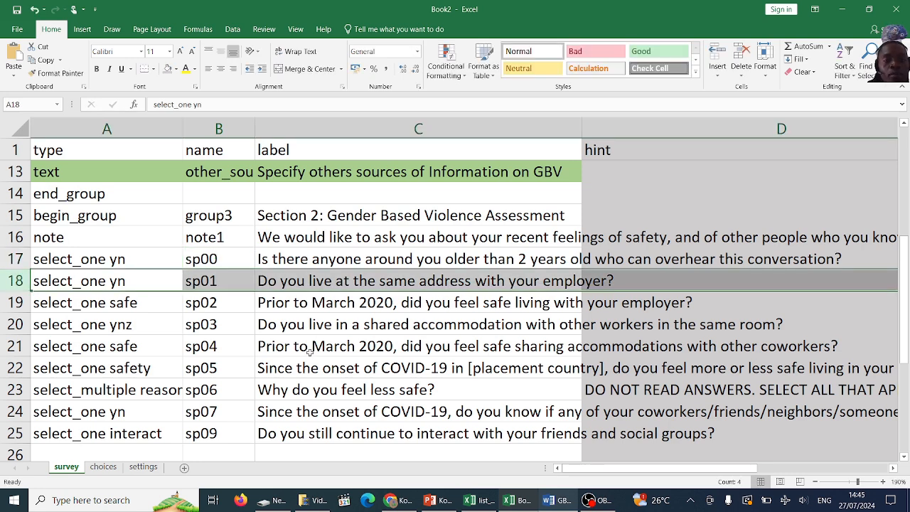
left_click_drag(591, 469, 649, 459)
left_click(536, 278)
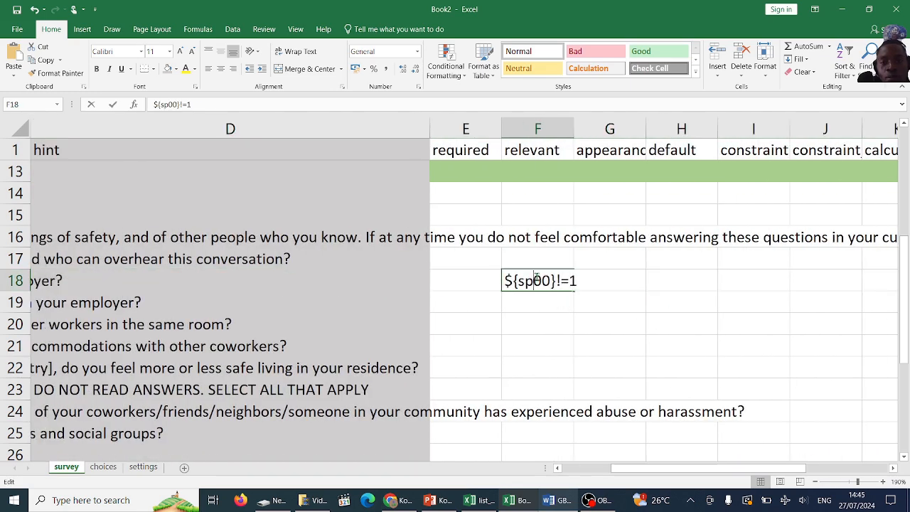
double_click(549, 281)
left_click_drag(550, 283, 521, 282)
key("ctrl+v")
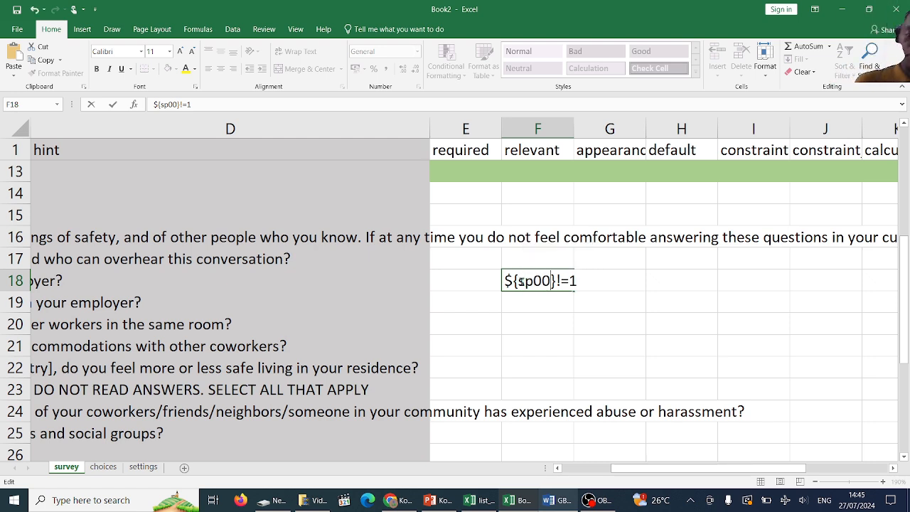
Step: Check SP02's skip instruction in the Word questionnaire, and copy F18's condition into sp02's relevant cell, F19, changing it to ${sp00}=1
left_click(554, 501)
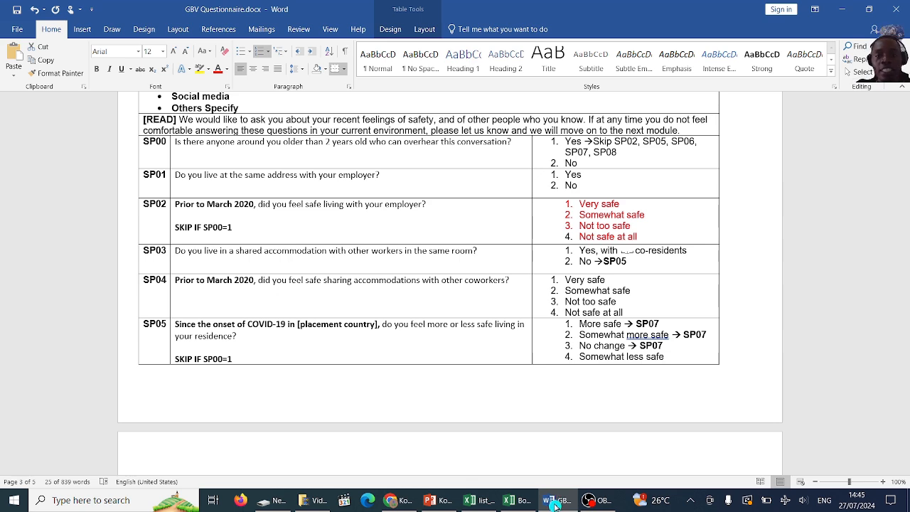
left_click(557, 502)
left_click(540, 345)
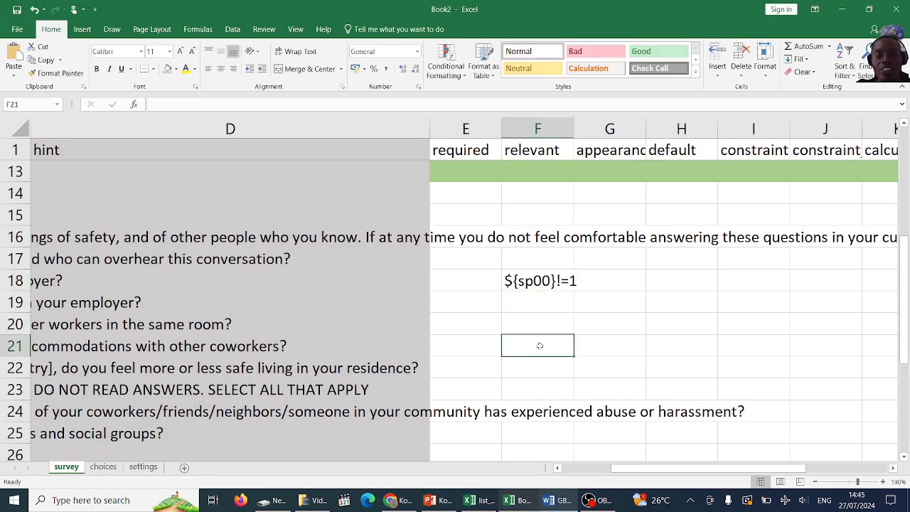
left_click(568, 500)
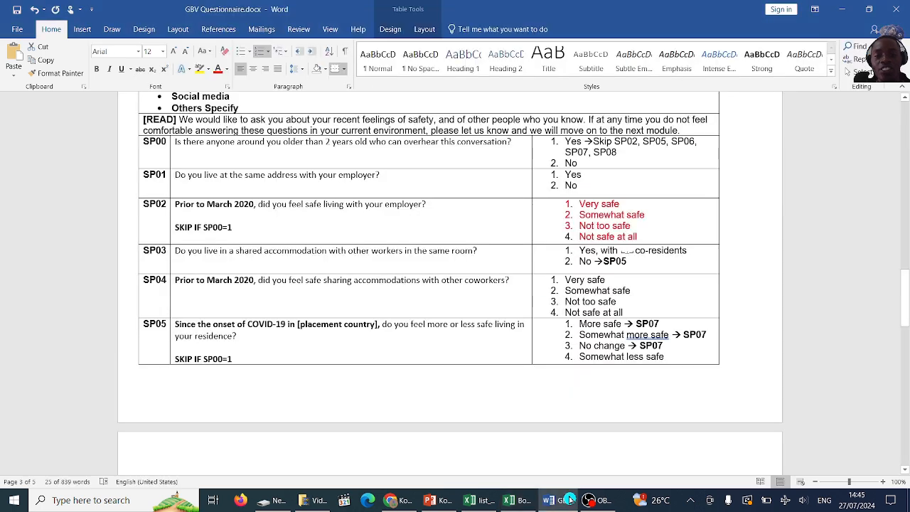
left_click(570, 501)
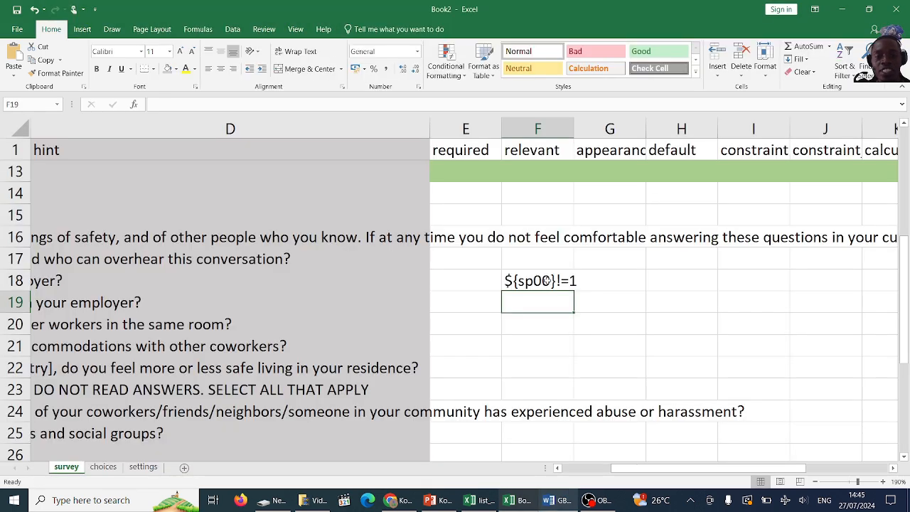
left_click(545, 281)
key("ctrl+c")
left_click(539, 300)
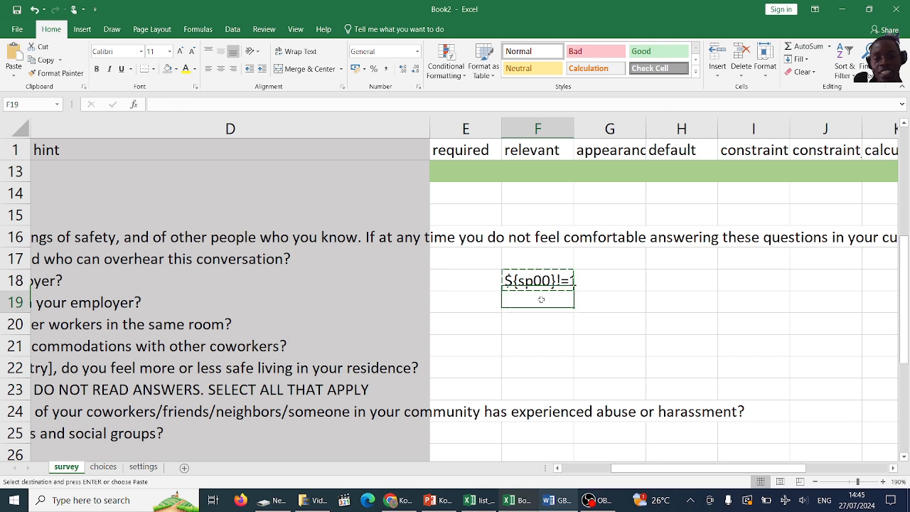
key("ctrl+v")
double_click(562, 303)
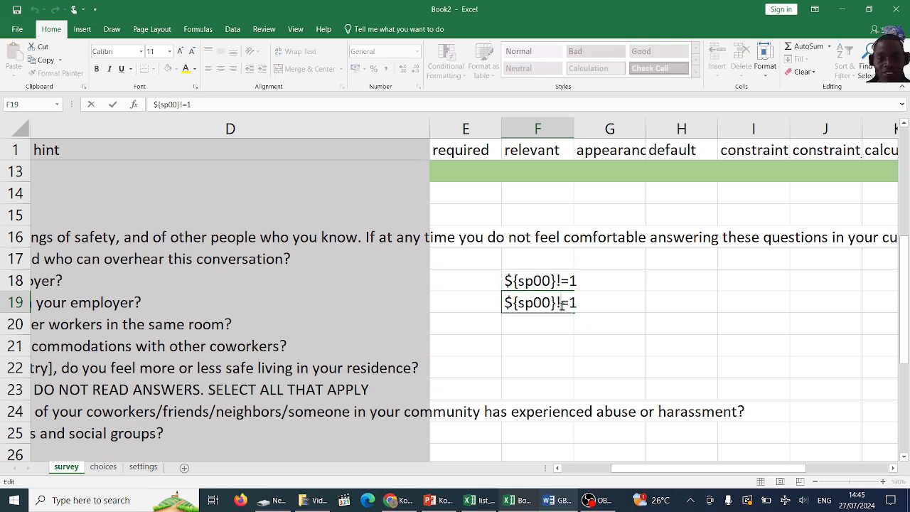
key("BackSpace")
key("Return")
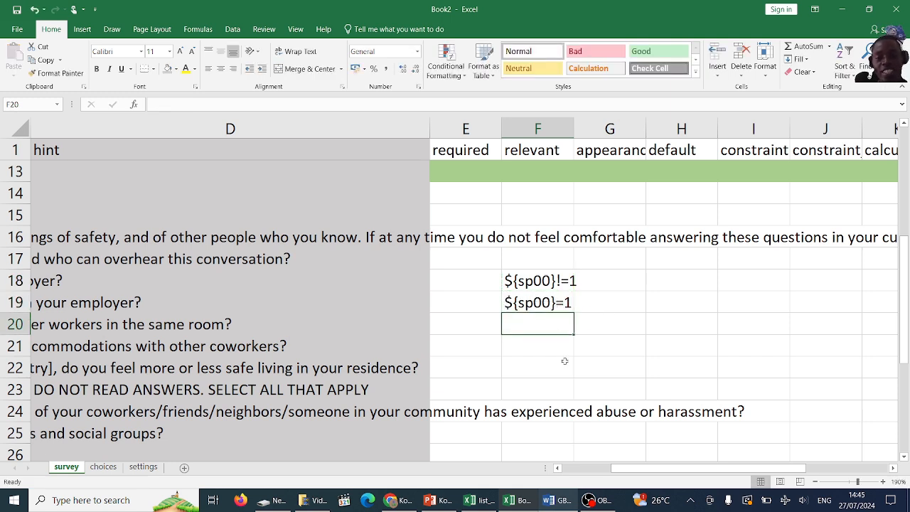
Step: Copy the condition ${sp00}=1 from F19 into sp05's relevant cell, F22, following the questionnaire's skip instruction
left_click(561, 501)
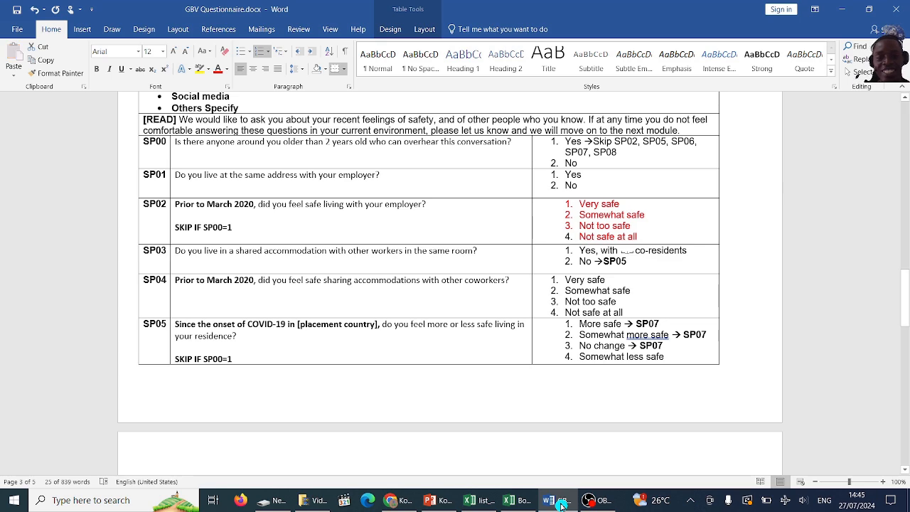
left_click(562, 502)
left_click(537, 299)
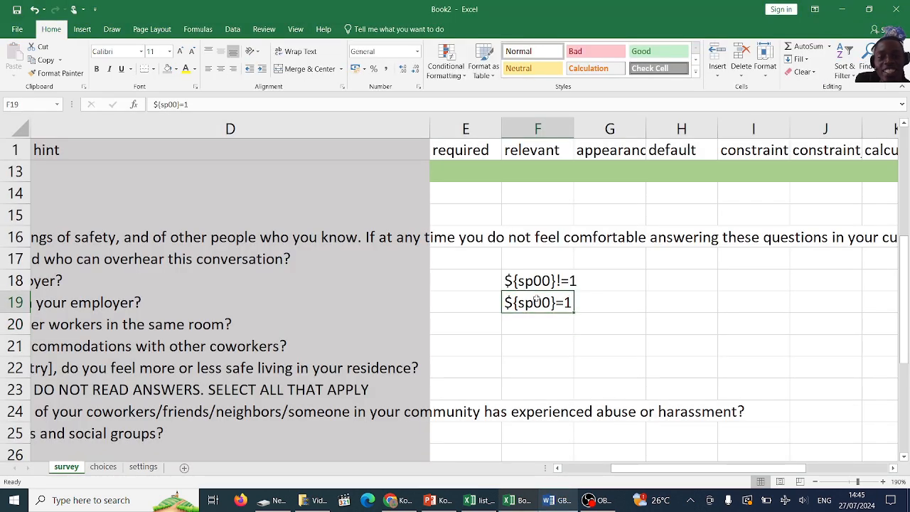
key("ctrl+c")
left_click(561, 342)
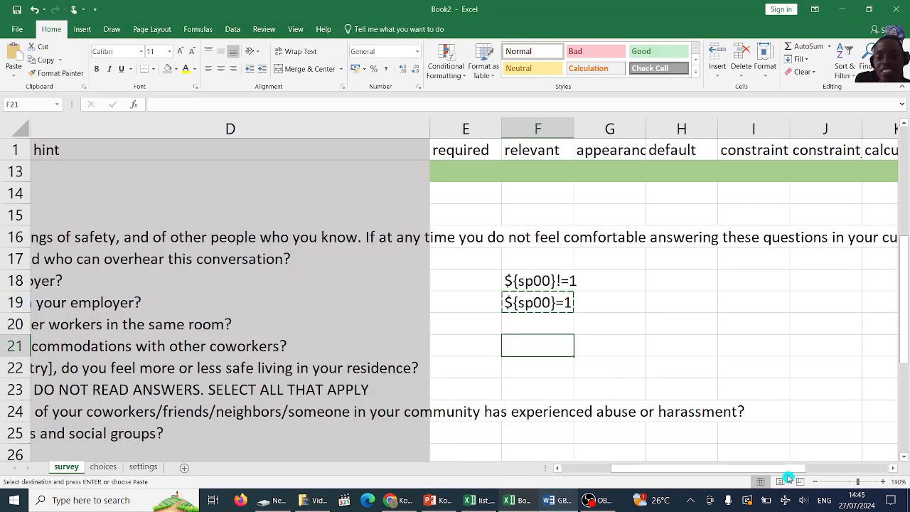
left_click(816, 481)
left_click(815, 481)
left_click(815, 481)
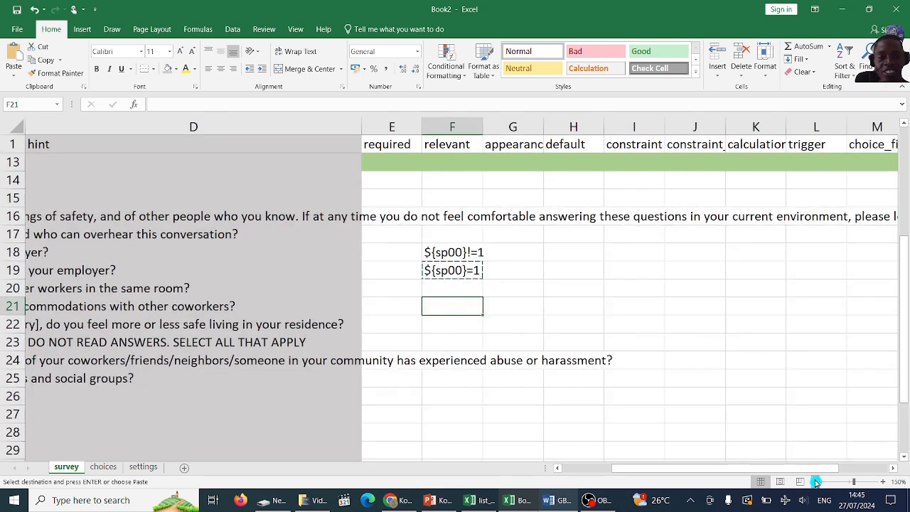
left_click(815, 482)
left_click_drag(755, 470, 704, 467)
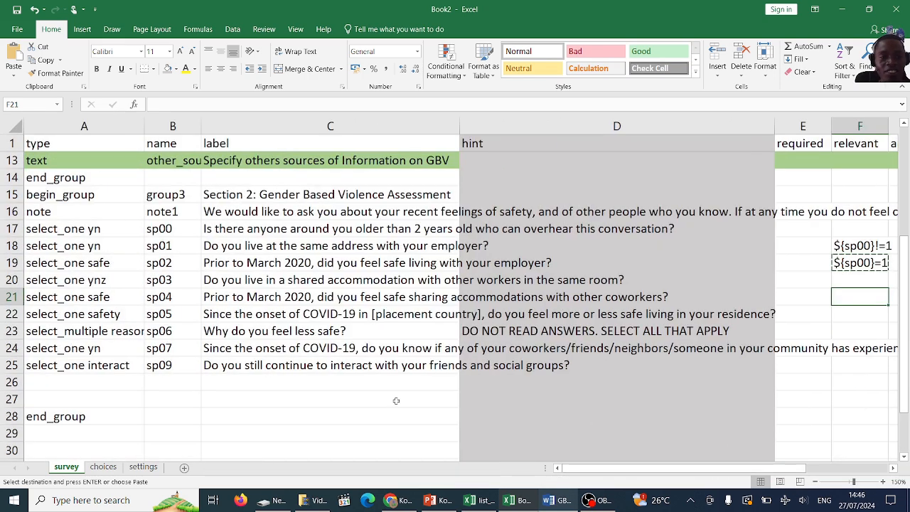
left_click(13, 314)
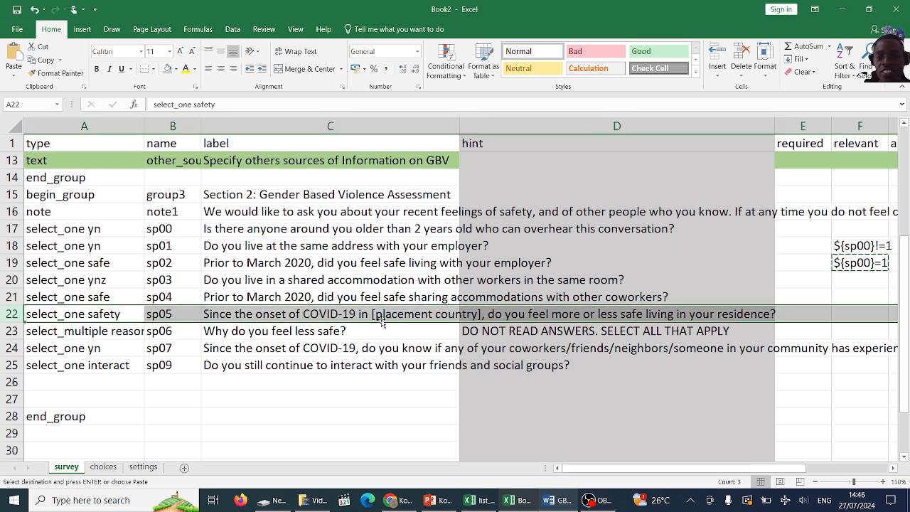
left_click(853, 313)
double_click(853, 314)
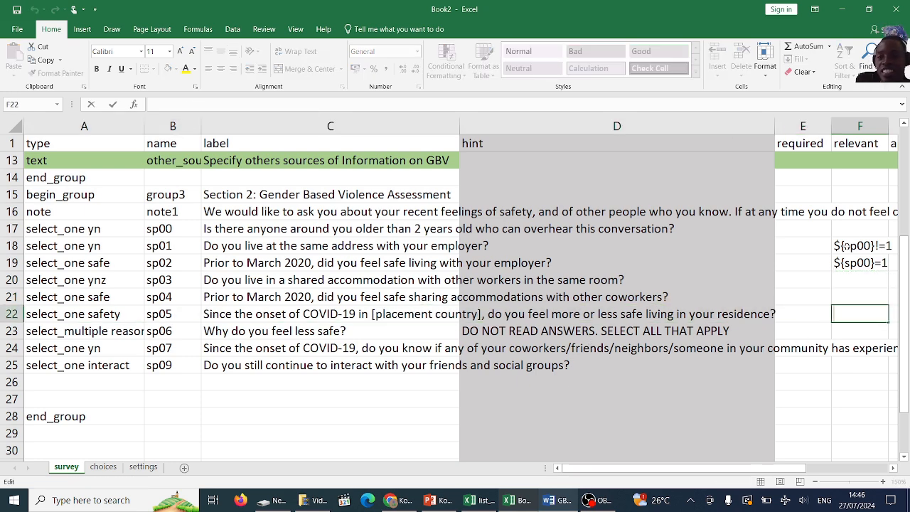
left_click(855, 261)
key("ctrl+c")
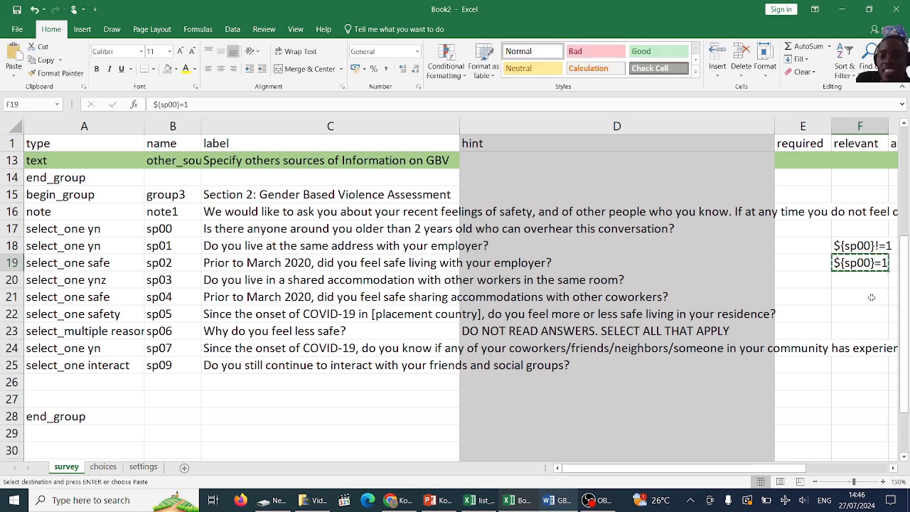
left_click(866, 298)
left_click(865, 312)
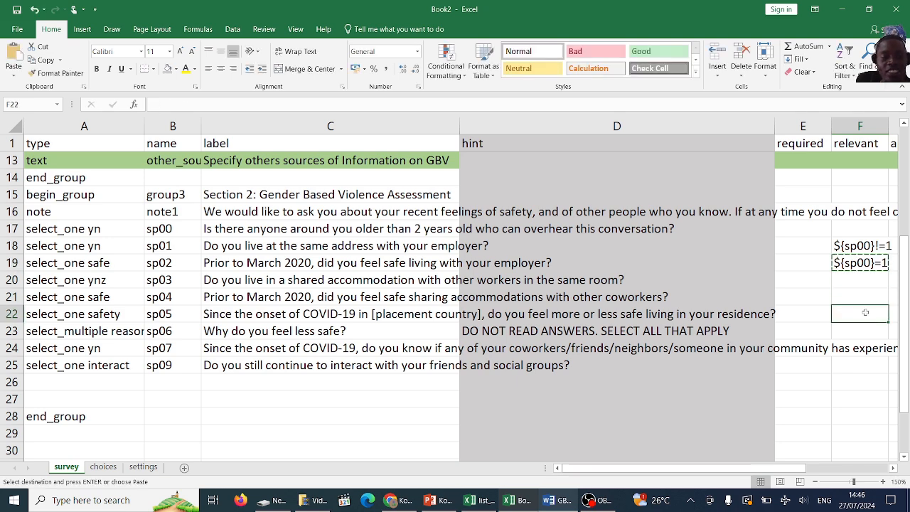
key("ctrl+v")
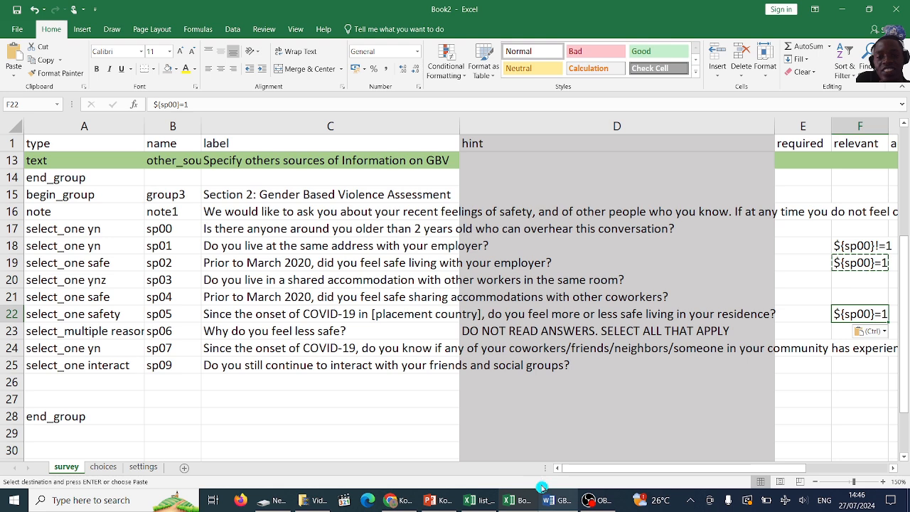
Step: Recheck SP00's skip list in the Word questionnaire and paste ${sp00}=1 into sp06's relevant cell, F23, in Book2
left_click(553, 501)
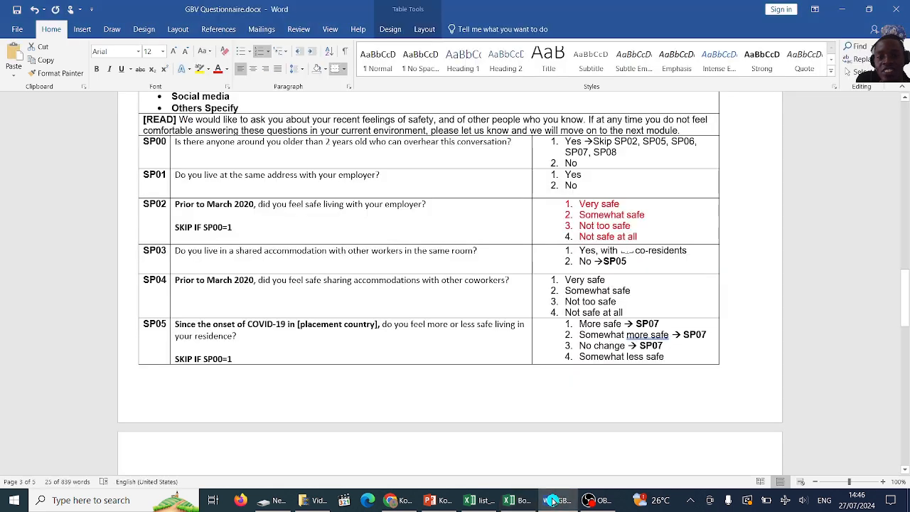
left_click(554, 501)
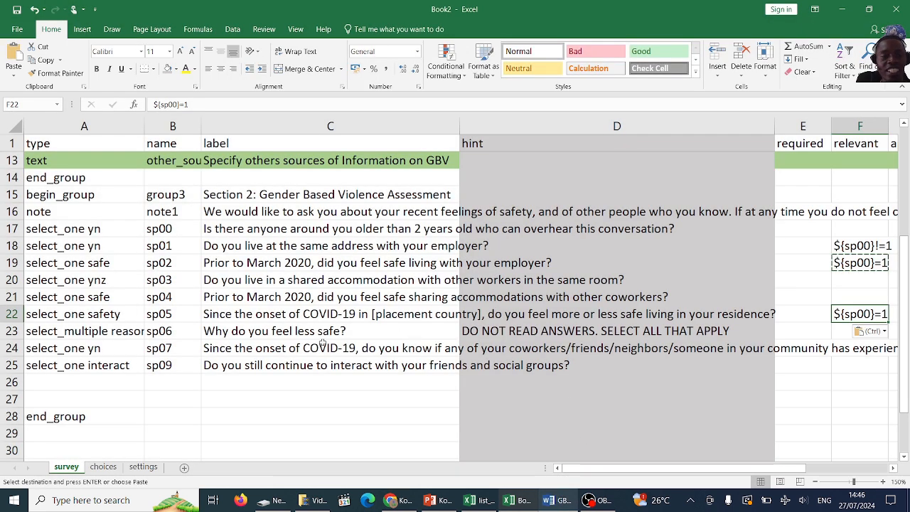
left_click(839, 331)
key("ctrl+v")
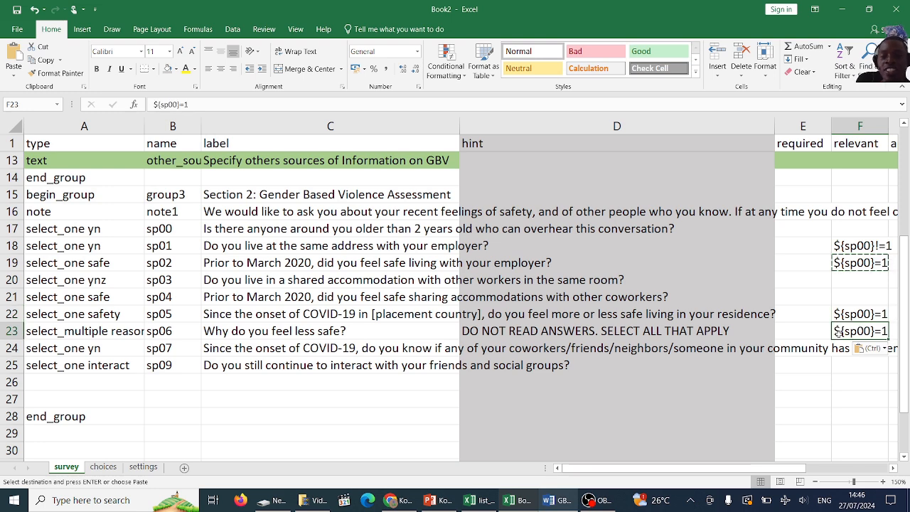
Step: Check SP03's skip instruction in the Word questionnaire, and append "or" to sp05's relevant condition in F22 of Book2
left_click(563, 502)
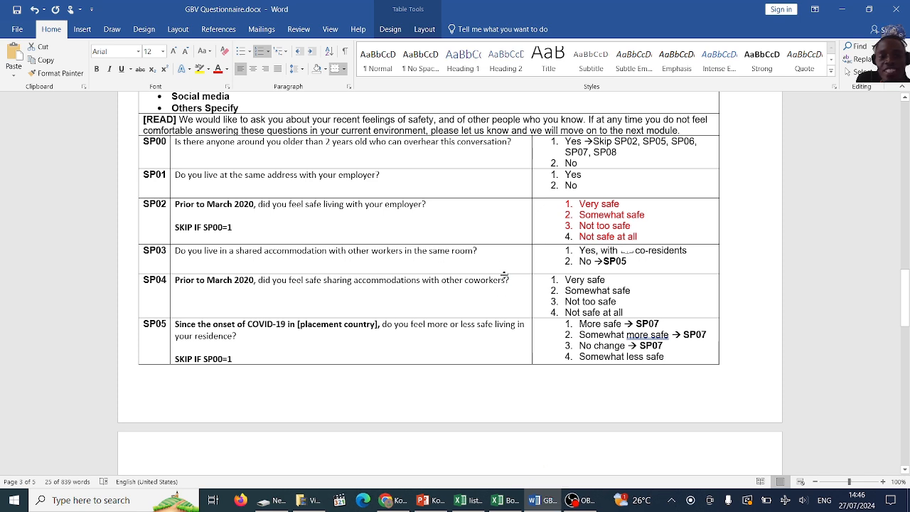
left_click(632, 261)
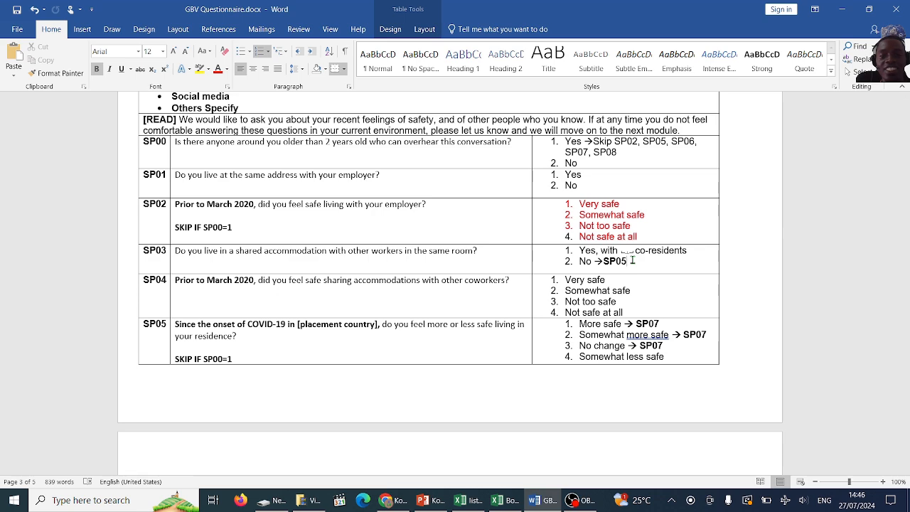
left_click(543, 501)
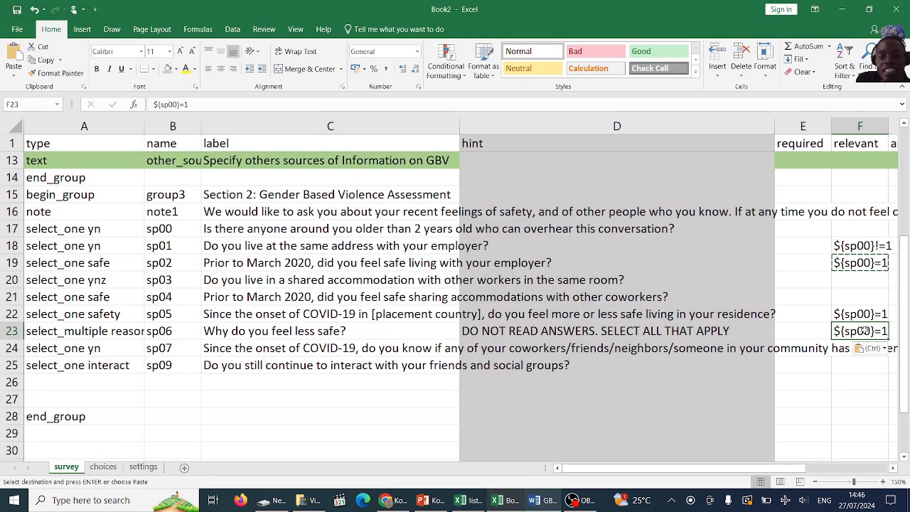
double_click(865, 330)
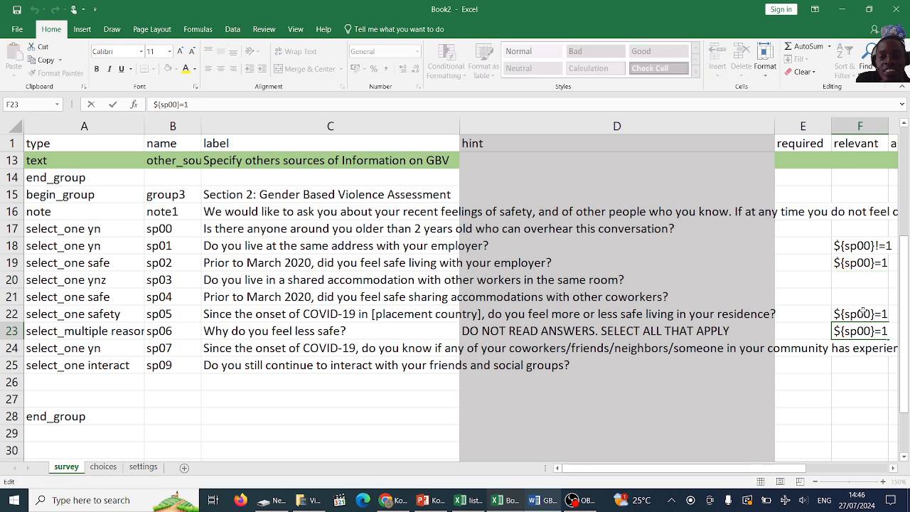
double_click(864, 314)
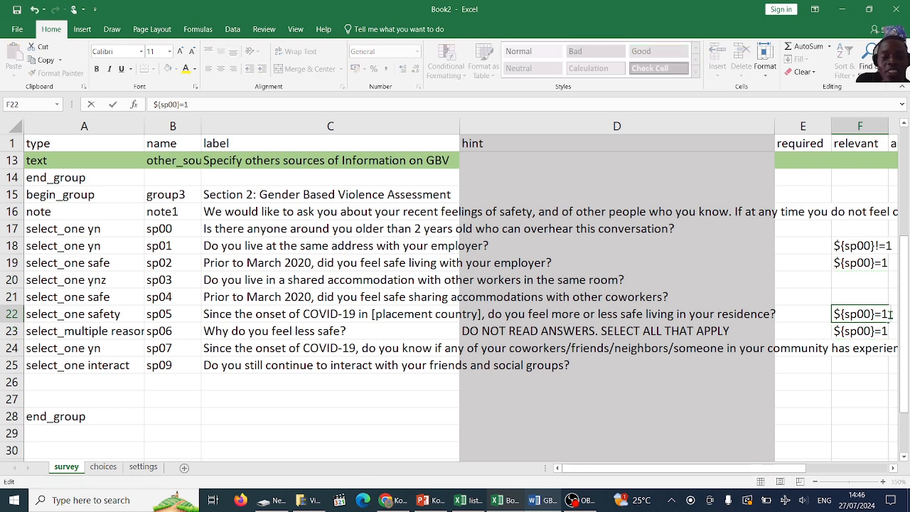
type("or")
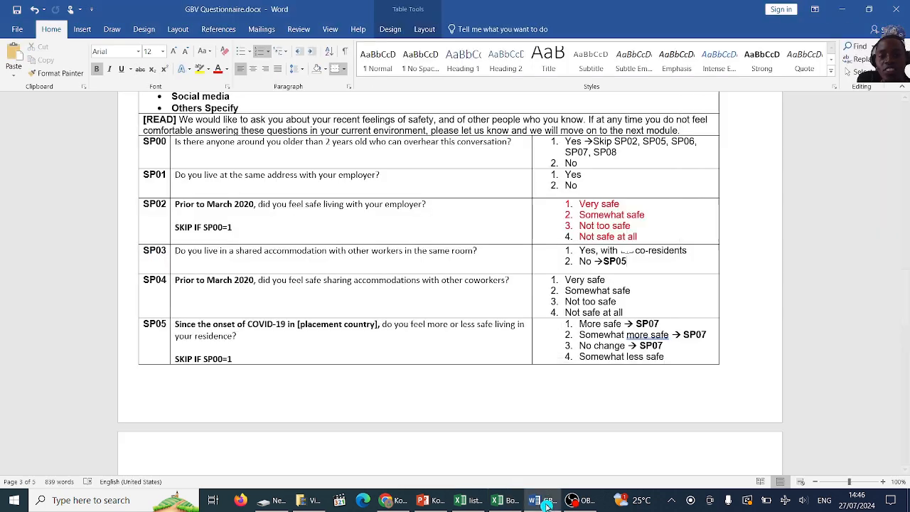
left_click(546, 501)
left_click(546, 502)
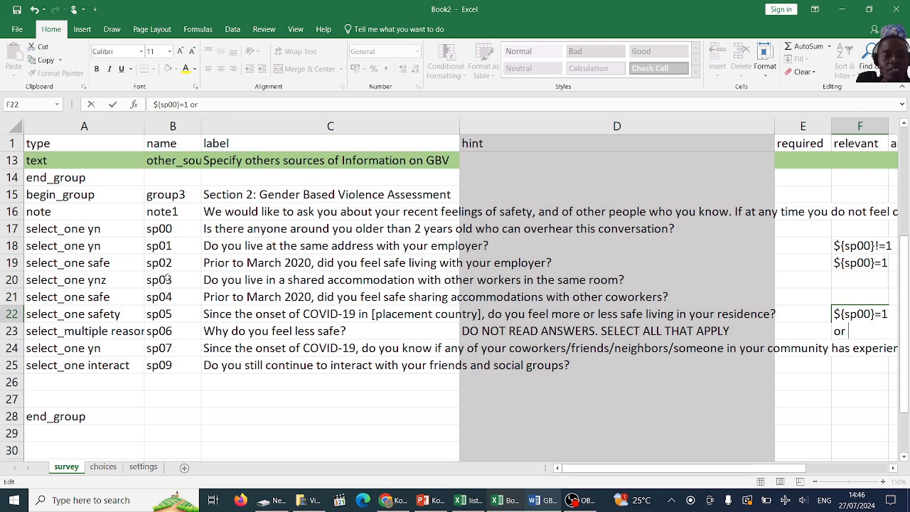
Step: Extend sp05's relevant condition in F22 to ${sp00}=1 or ${sp03 =2}, following SP03's skip instruction in the Word questionnaire
left_click(166, 279)
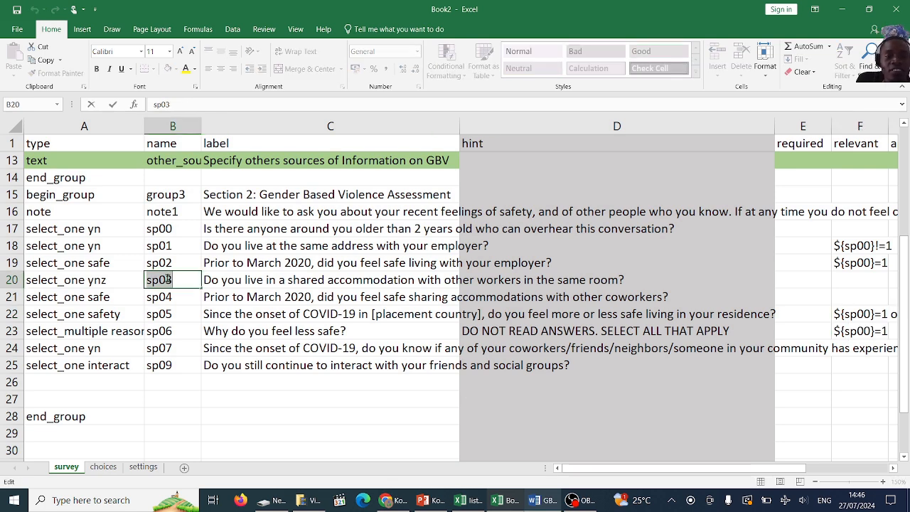
left_click(546, 501)
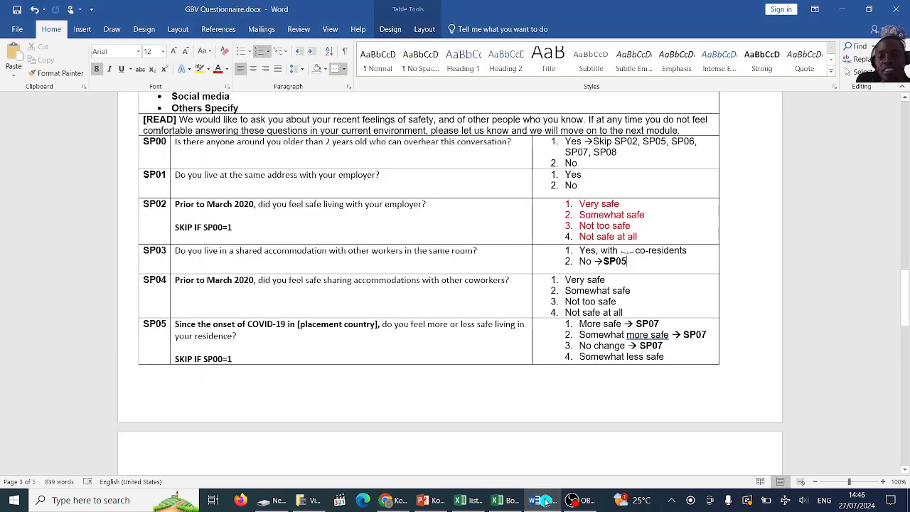
left_click(546, 501)
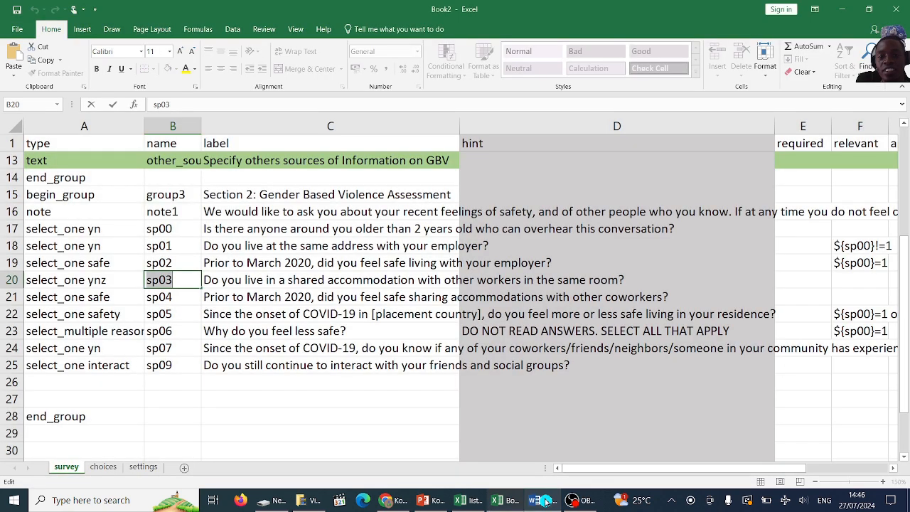
left_click(887, 318)
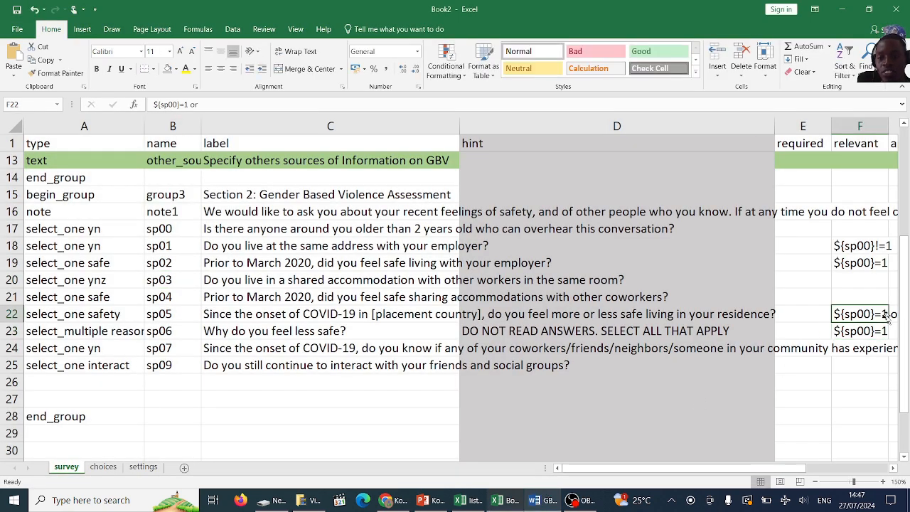
double_click(871, 313)
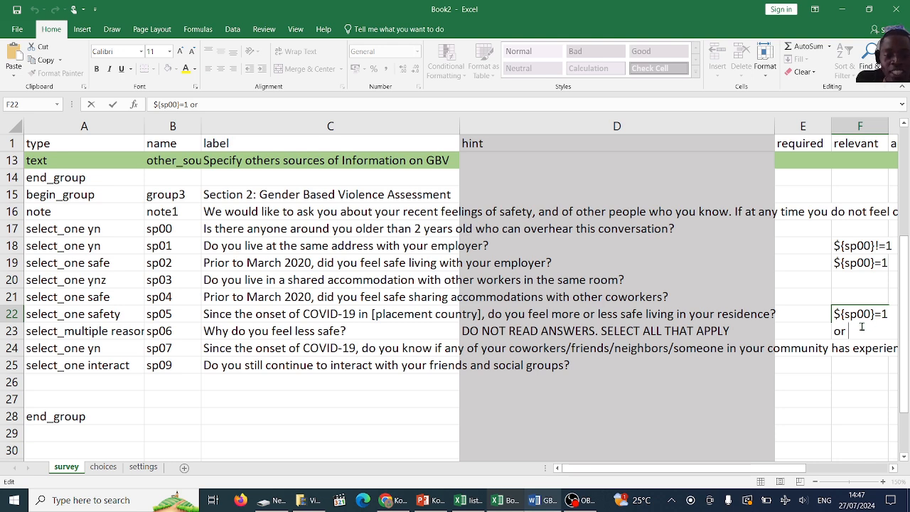
type("${")
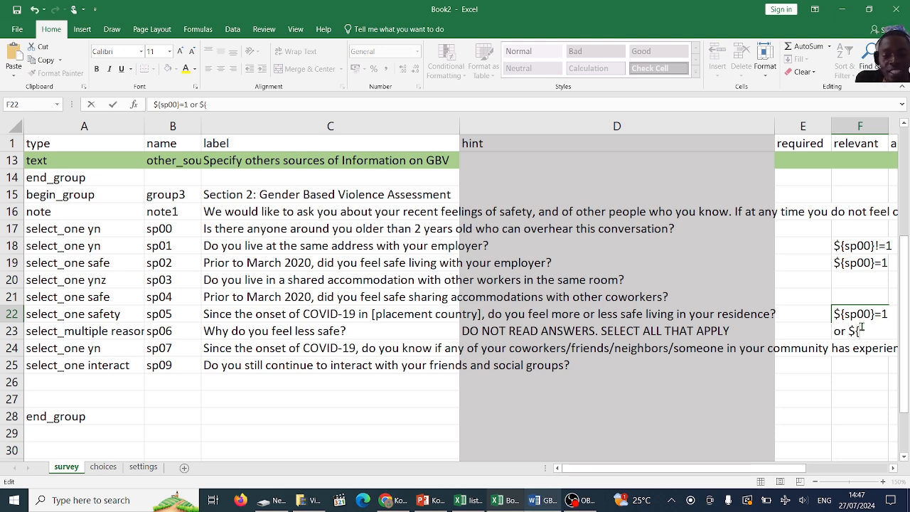
type("sp03")
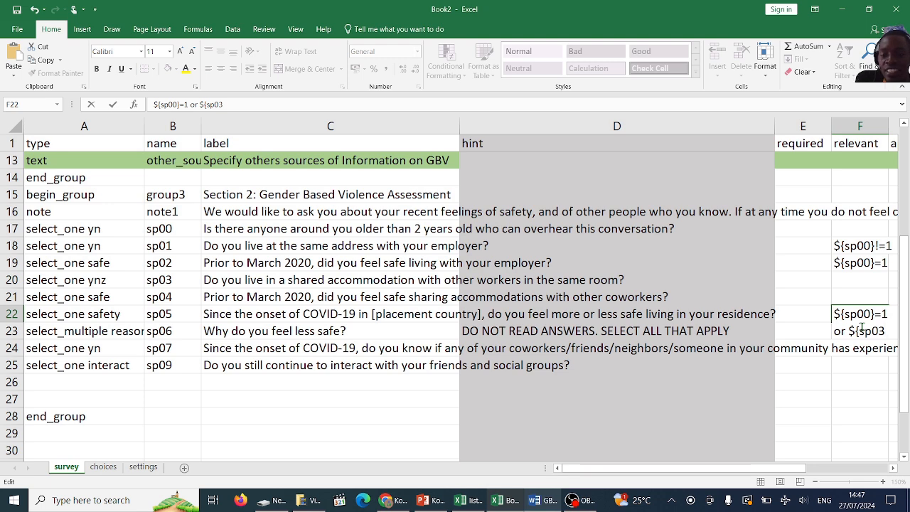
type(" =")
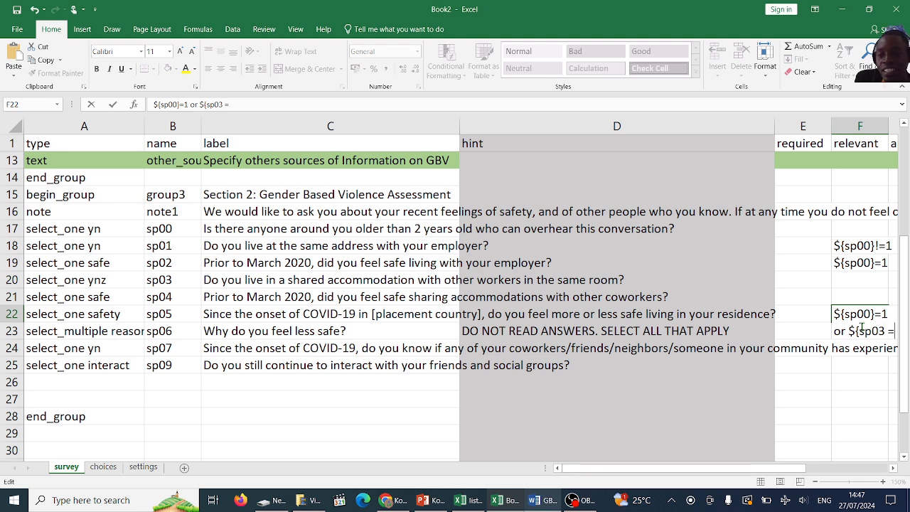
left_click(543, 502)
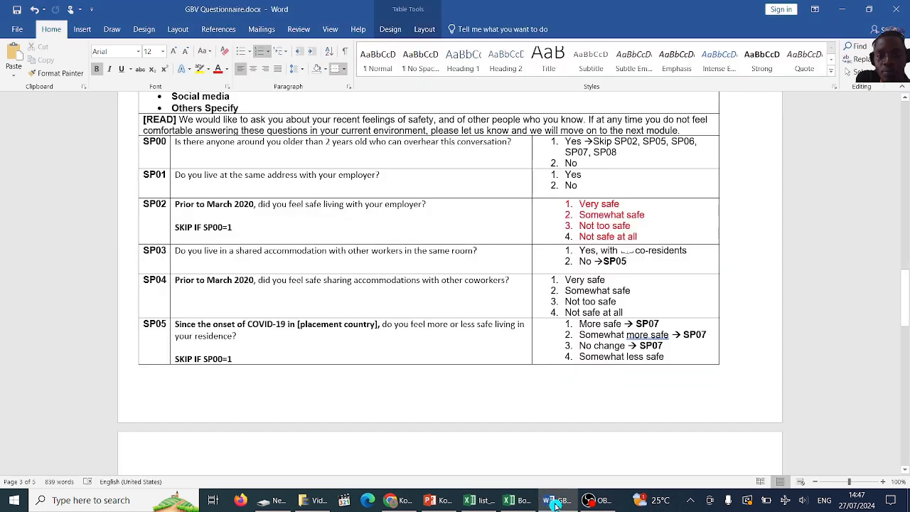
mouse_move(526, 502)
left_click(586, 441)
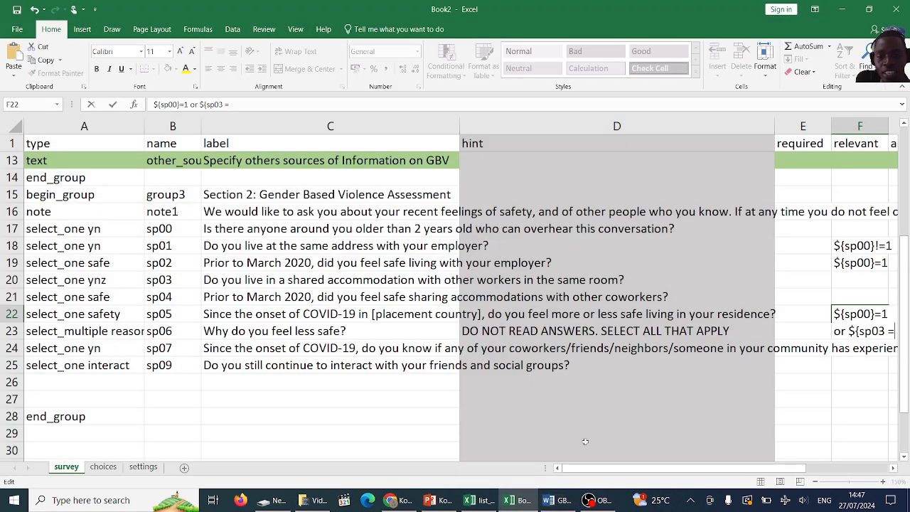
type("2")
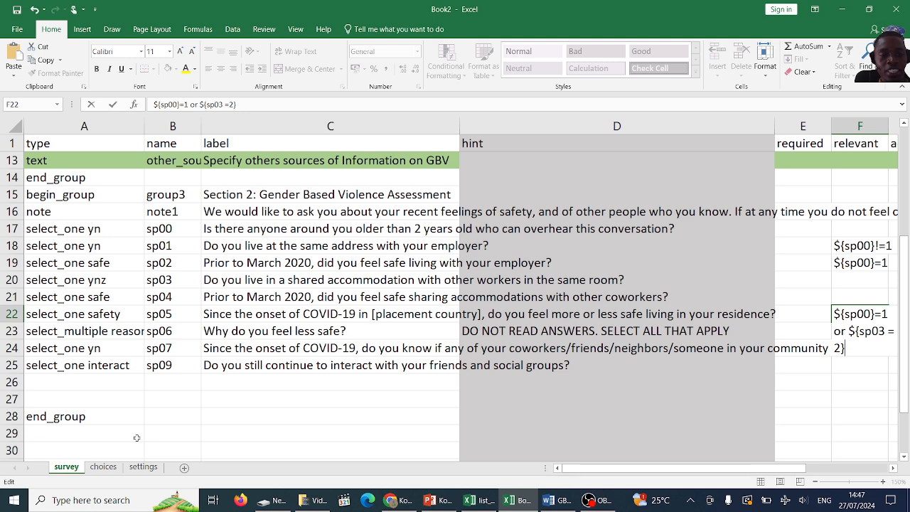
Step: Examine the yn and ynz answer codes on the choices sheet and compare them with sp03's question type on the survey sheet
left_click(104, 471)
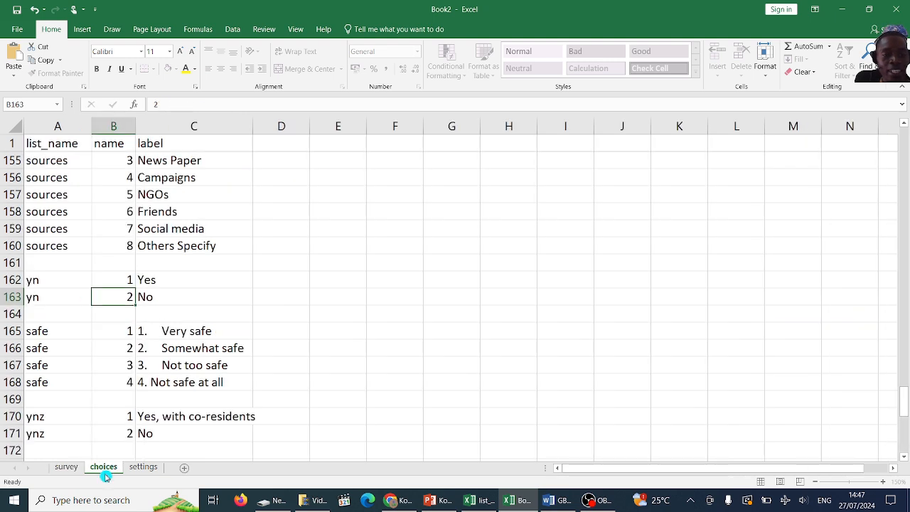
left_click(113, 281)
left_click(113, 296)
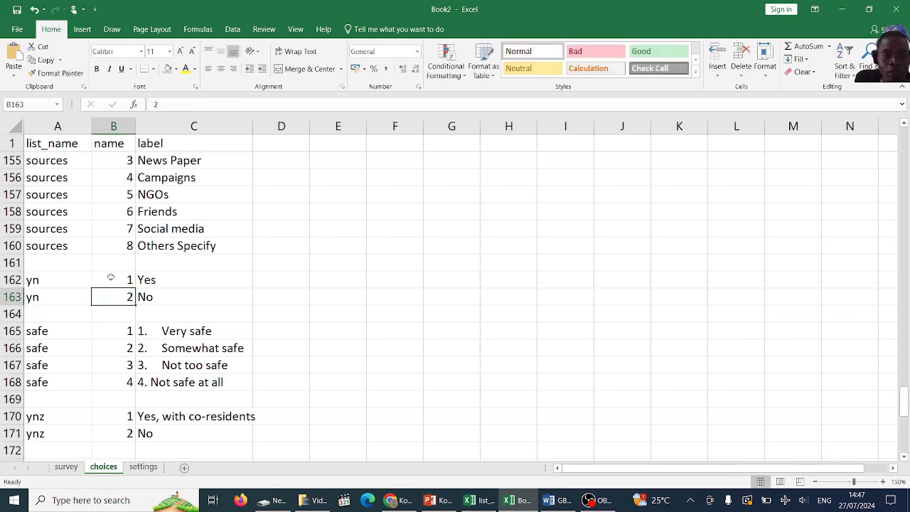
left_click(44, 278)
left_click(104, 277)
left_click(111, 296)
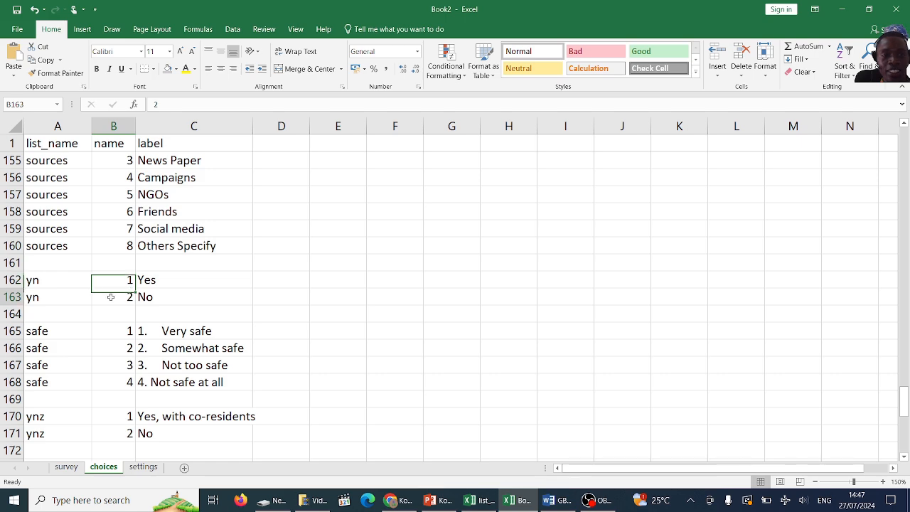
left_click(66, 467)
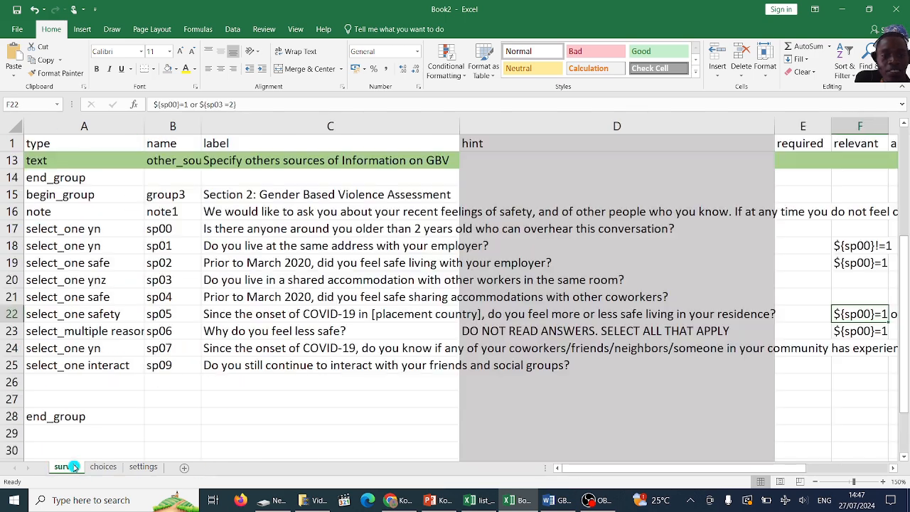
left_click(14, 280)
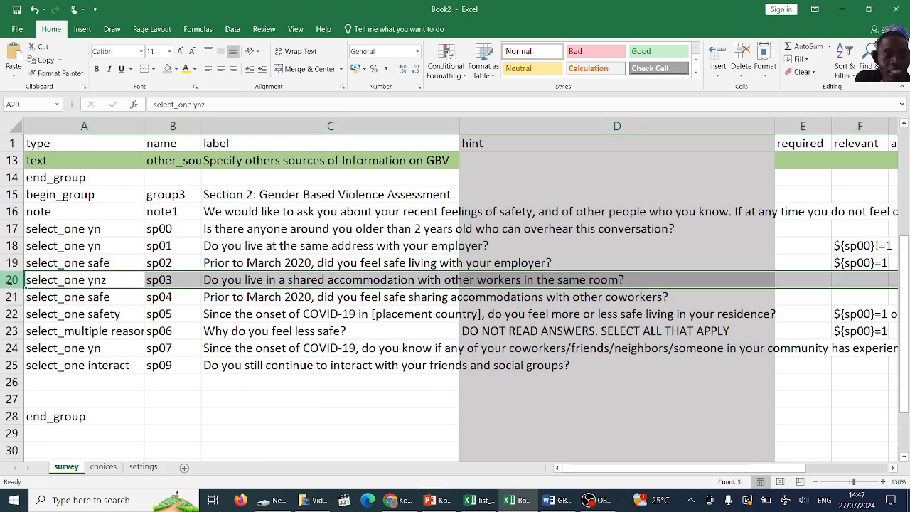
left_click(103, 467)
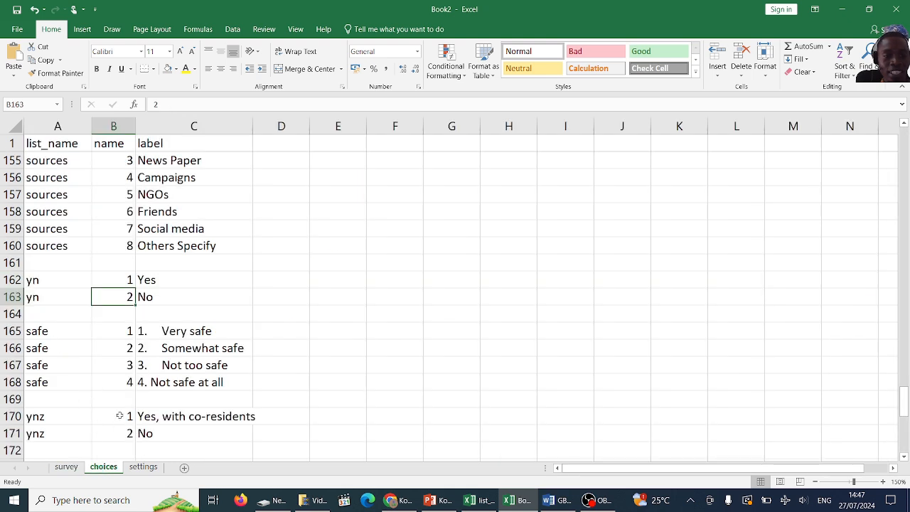
left_click(120, 416)
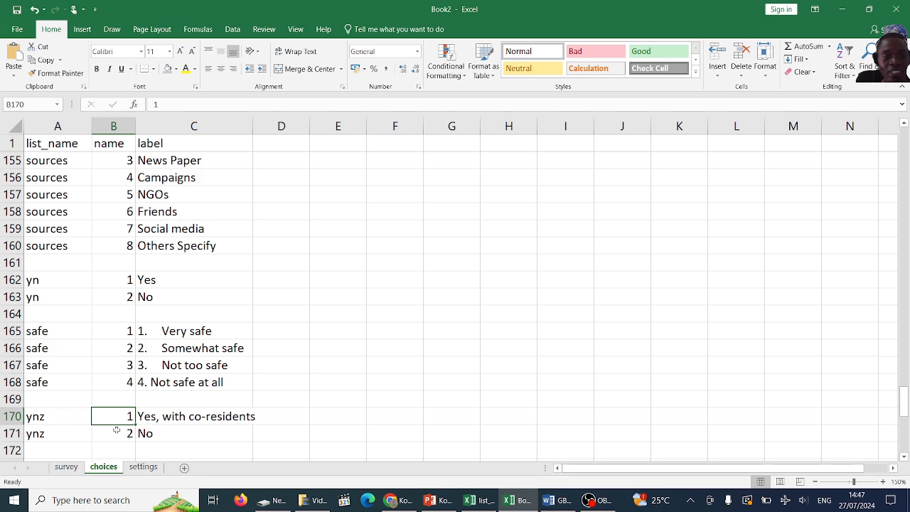
left_click(116, 433)
left_click(66, 466)
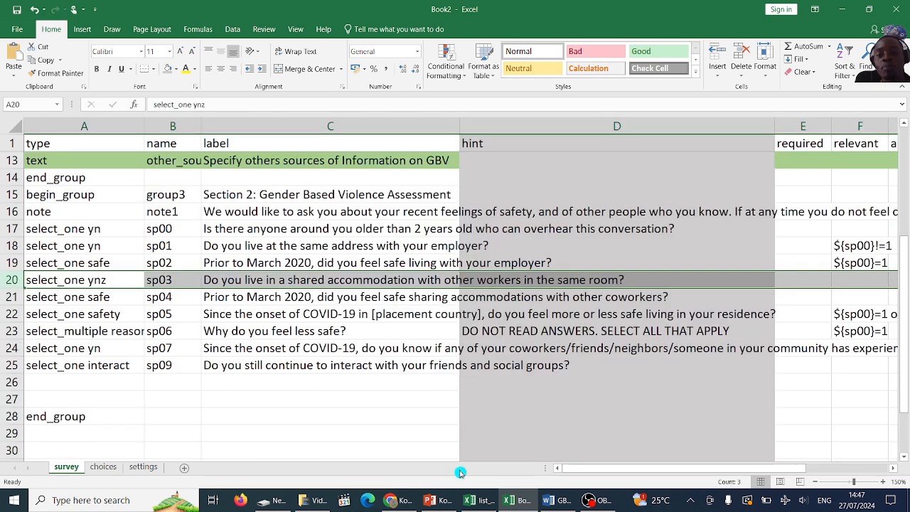
Step: Recheck SP03's skip instruction in the Word questionnaire, and fill sp05's whole row 22 in Book2 with light green
left_click(558, 501)
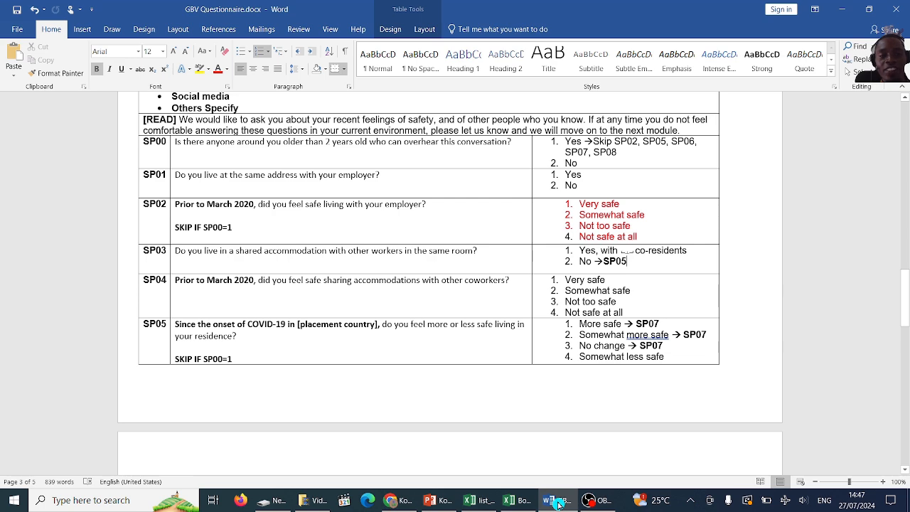
left_click(558, 502)
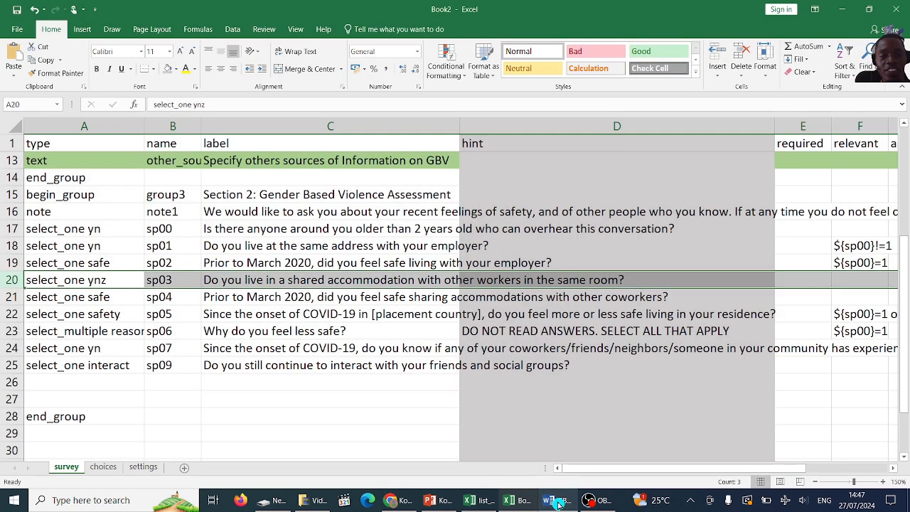
left_click(12, 313)
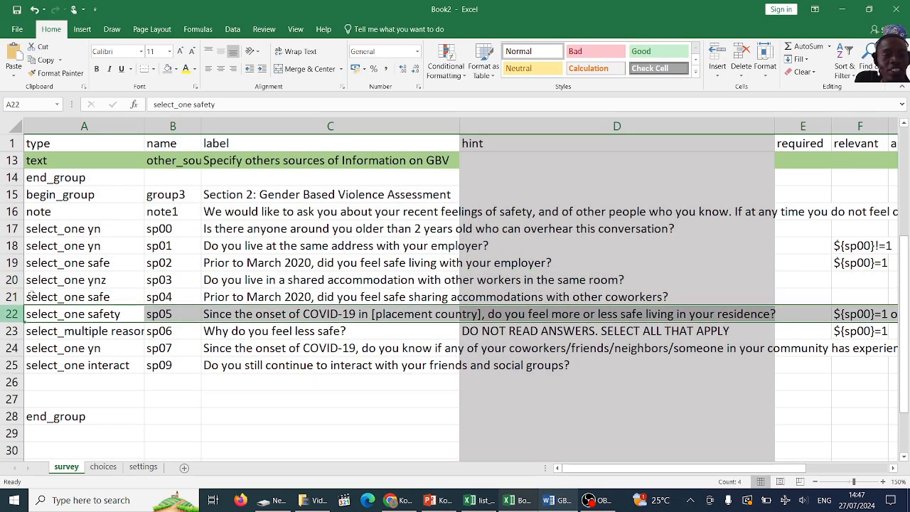
left_click(176, 69)
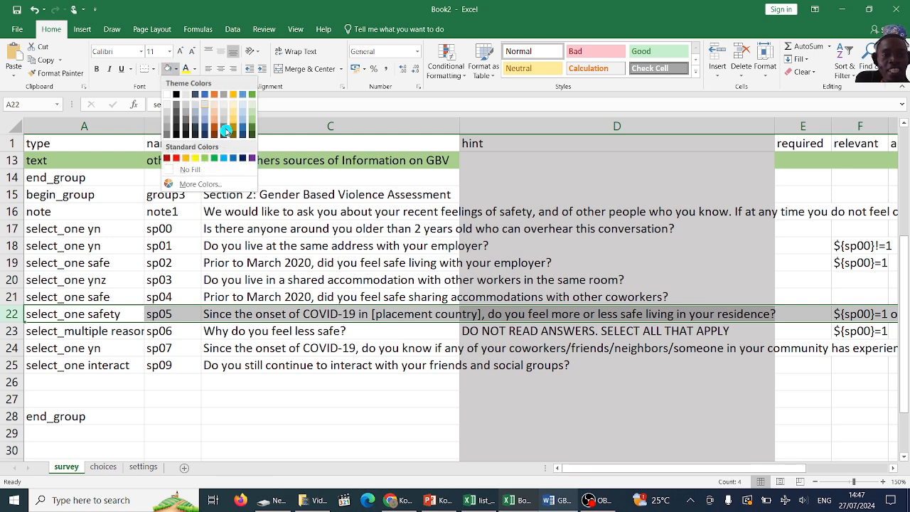
left_click(251, 118)
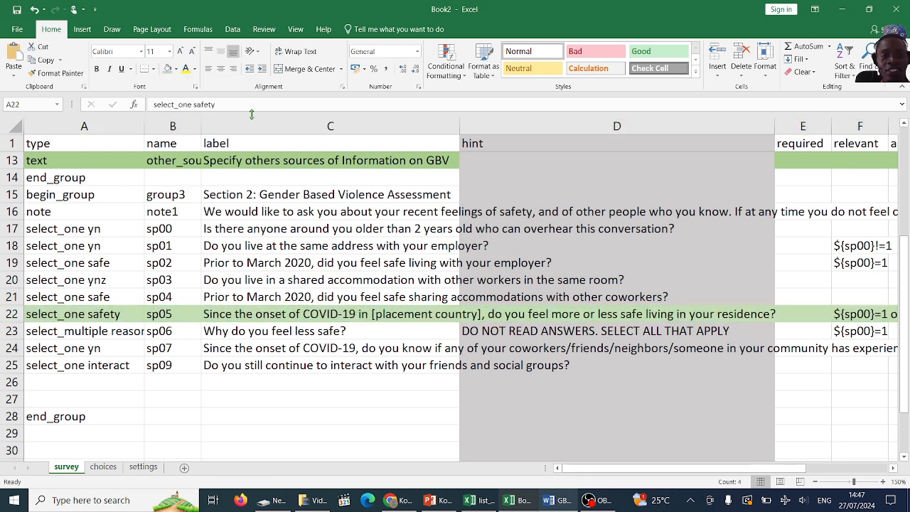
Step: Read the skip instructions beside SP05's answers in the Word questionnaire, including those continuing on the next page, and return to Book2
mouse_move(618, 470)
left_mouse_down()
mouse_move(633, 467)
mouse_move(608, 465)
left_mouse_up()
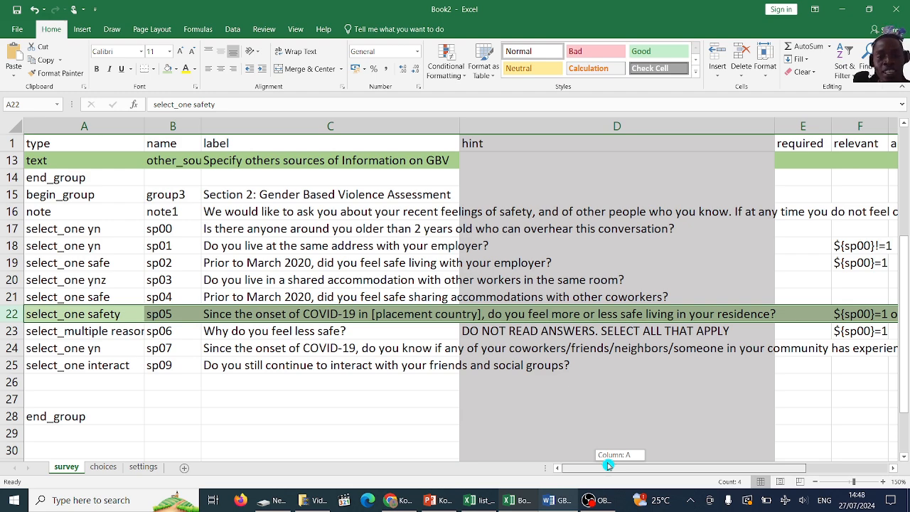
left_click_drag(608, 466, 627, 461)
left_click(560, 500)
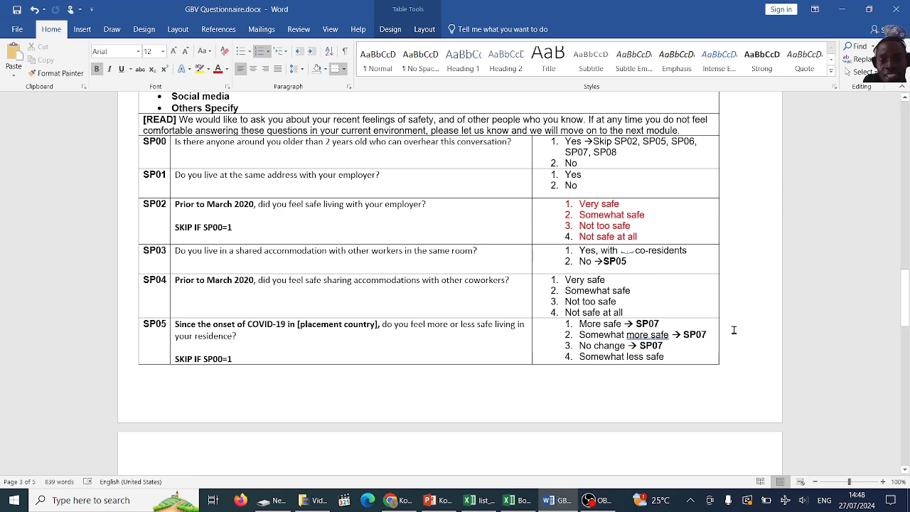
left_click_drag(906, 302, 907, 325)
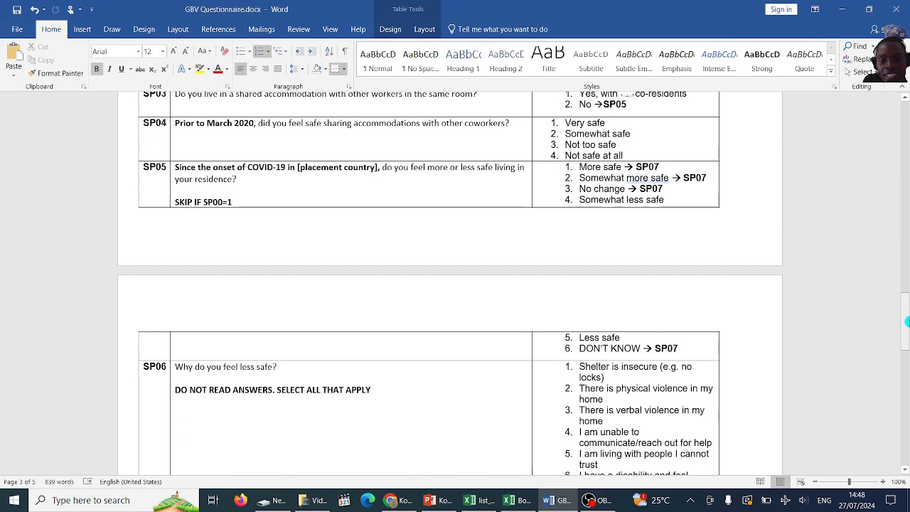
left_click(569, 501)
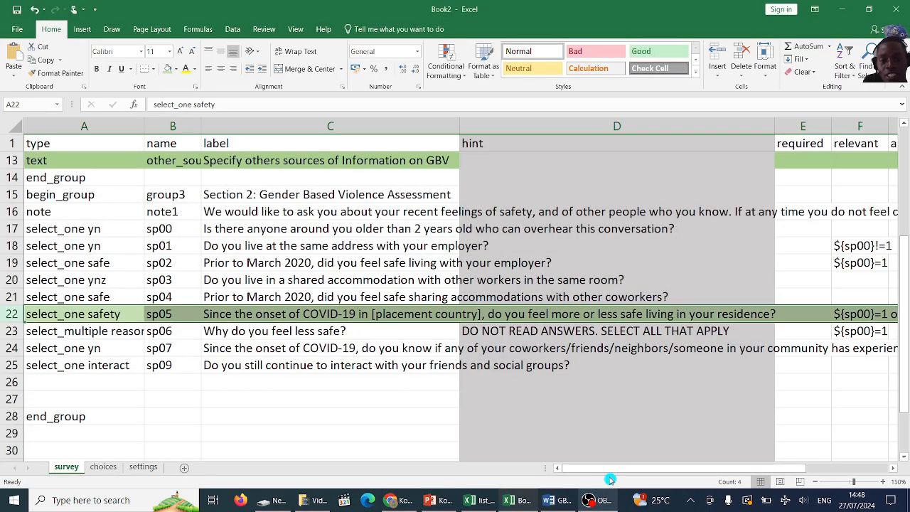
Step: Start sp07's relevant condition in cell F24 of the survey sheet with ${sp05} = 1
left_click_drag(630, 470, 671, 471)
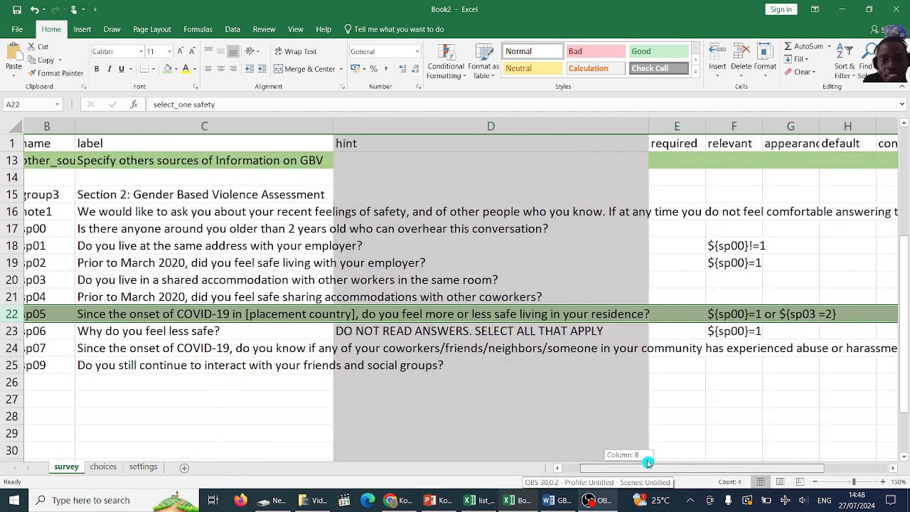
double_click(67, 313)
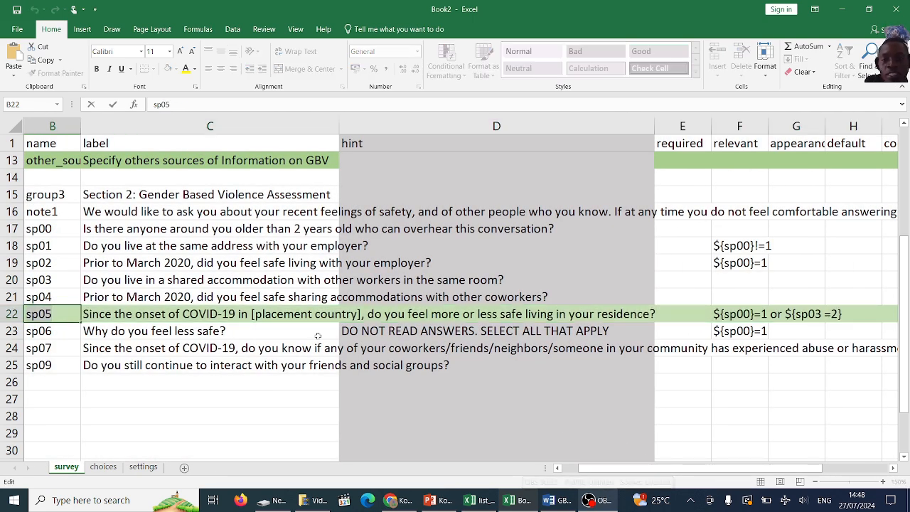
left_click(15, 348)
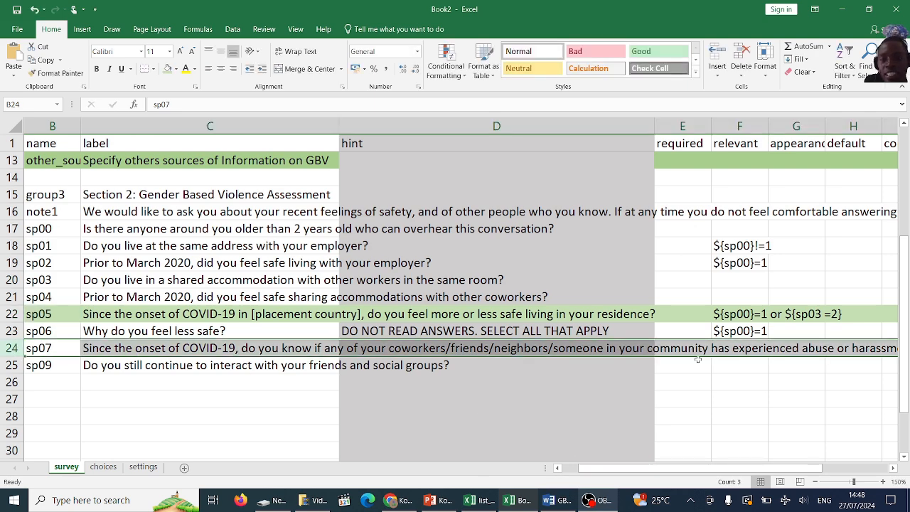
left_click(737, 347)
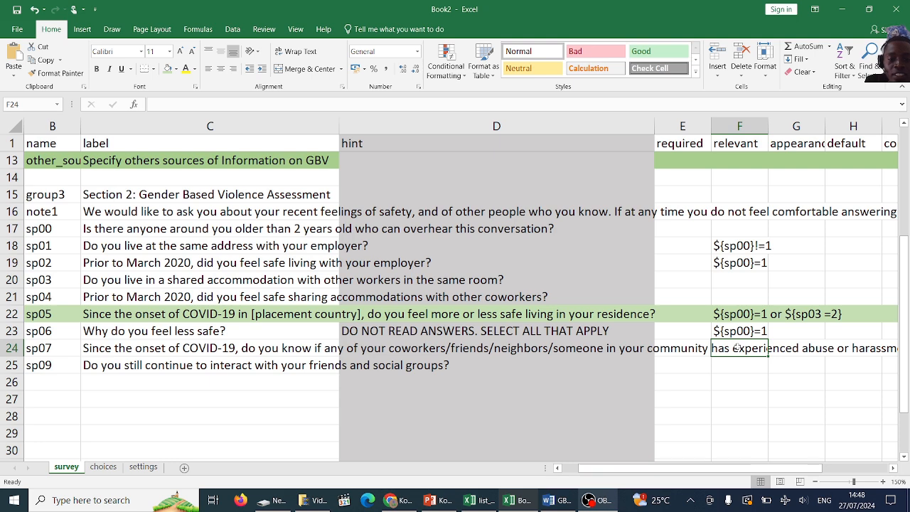
type("$")
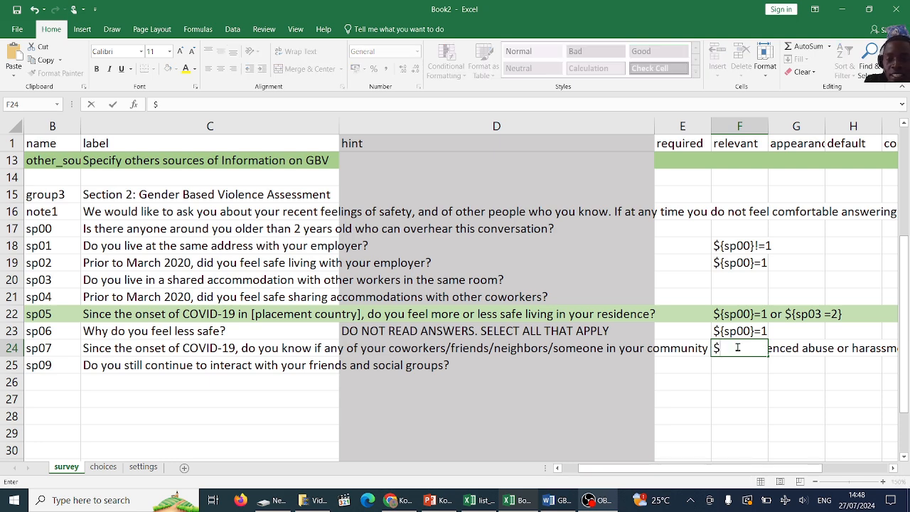
type("{sp05")
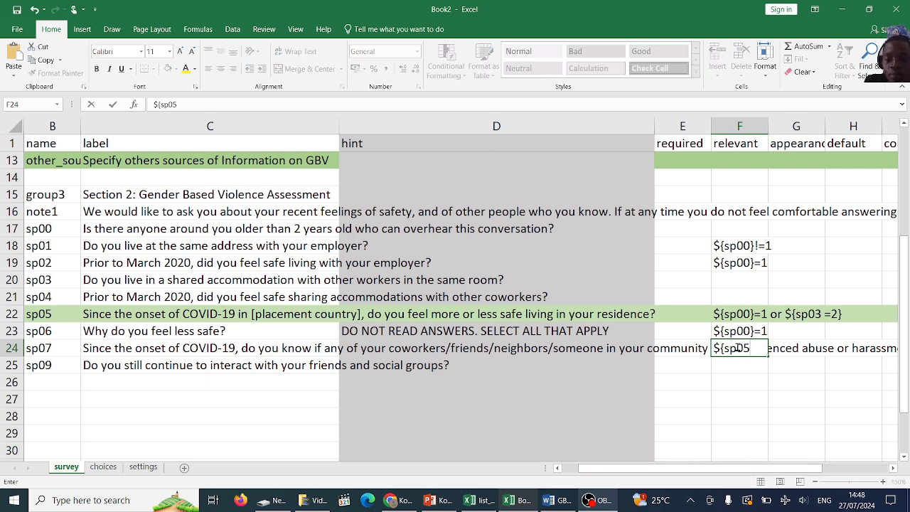
type("} =")
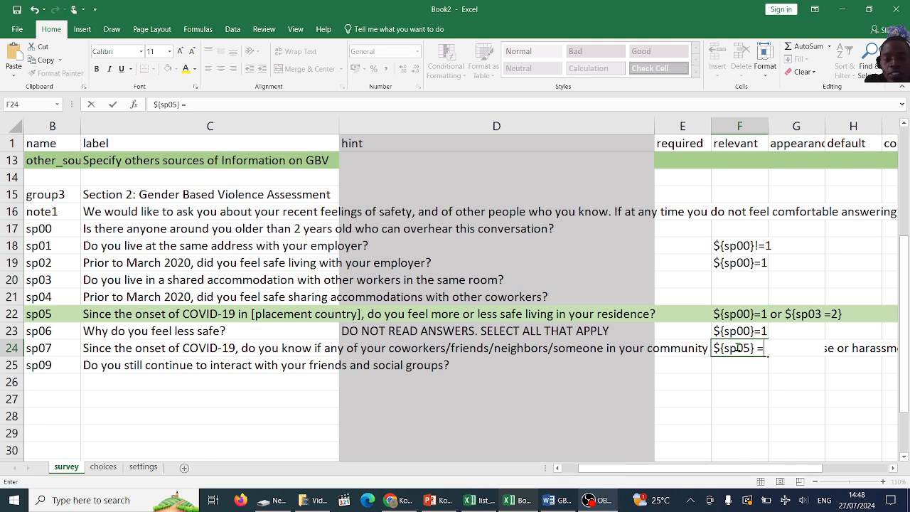
type(" 1 0r")
Step: Correct the mistyped 0r in sp07's relevant condition and extend it with or ${sp05} = 2 or ${sp05} = 3
left_click_drag(769, 348, 713, 347)
key("ctrl+c")
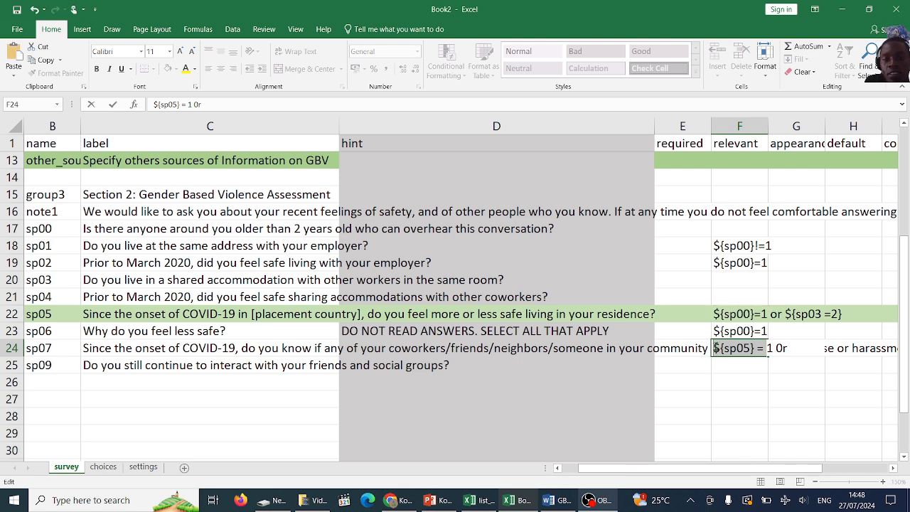
left_click(797, 347)
key("BackSpace")
key("BackSpace")
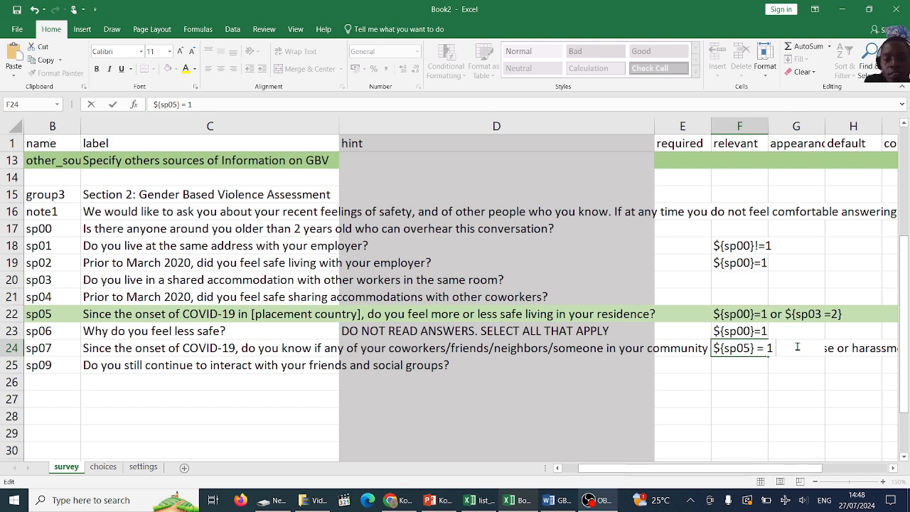
type("or")
key("ctrl+v")
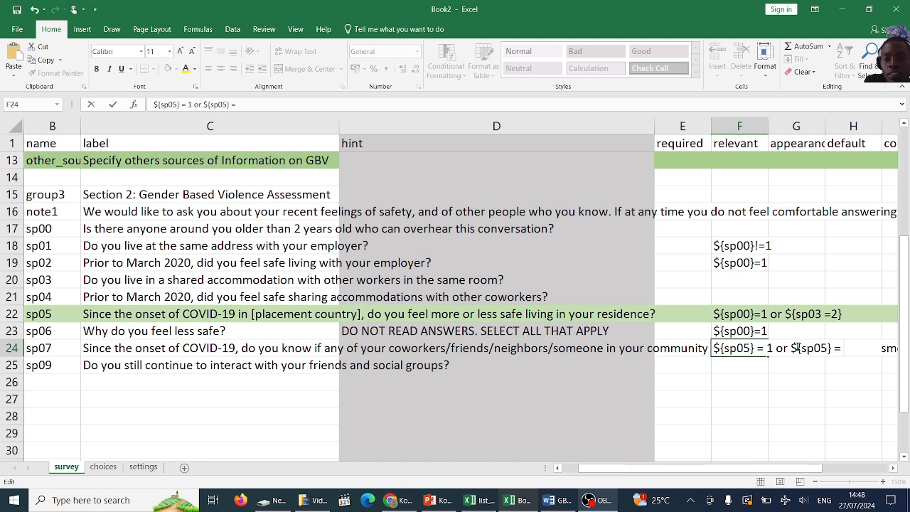
type("2 or")
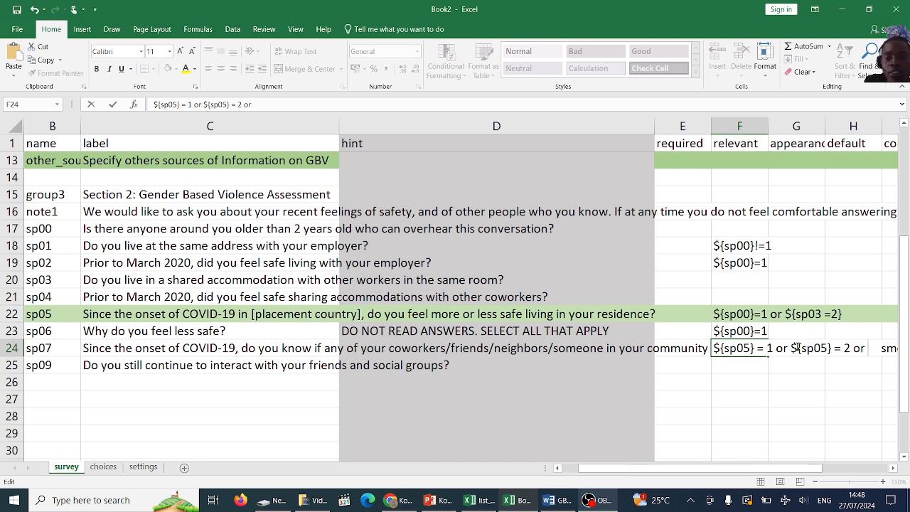
key("ctrl+v")
type("3")
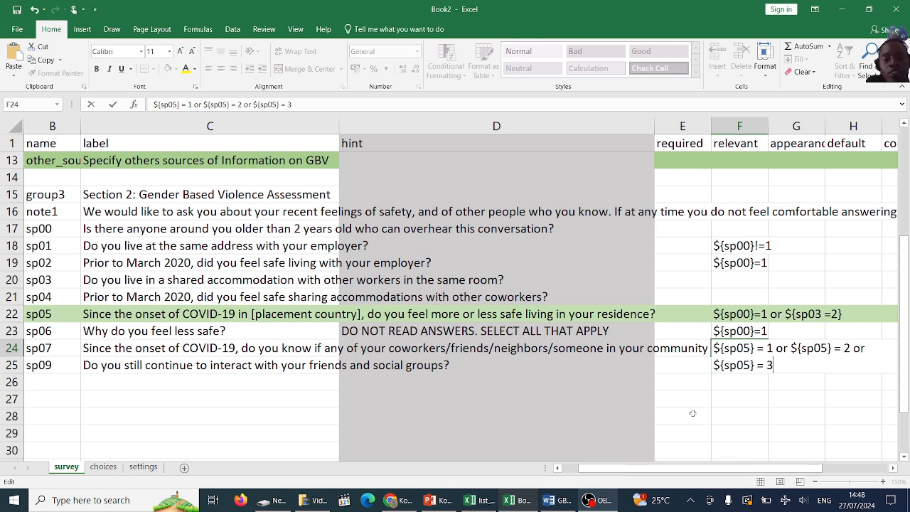
Step: Recheck SP05's skip instructions in the Word questionnaire and append , or ${sp05} = 6 to sp07's relevant condition in Book2
left_click(562, 499)
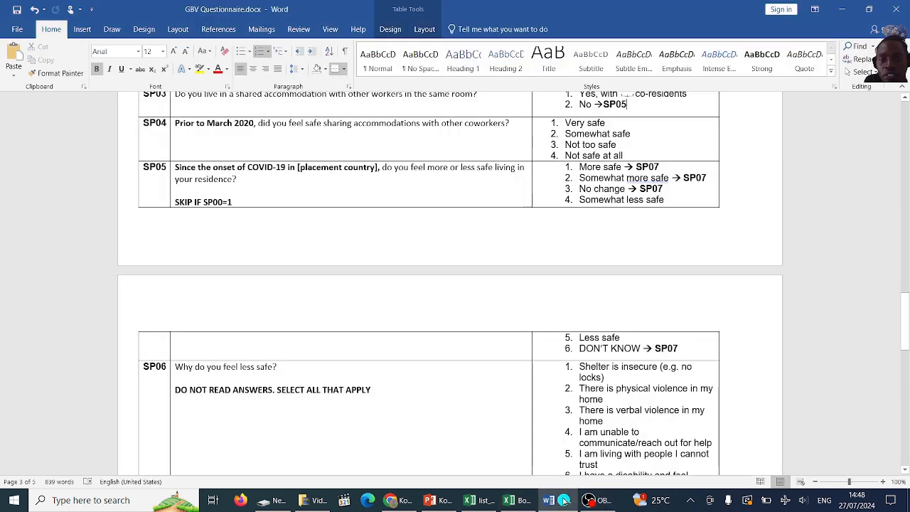
left_click(561, 500)
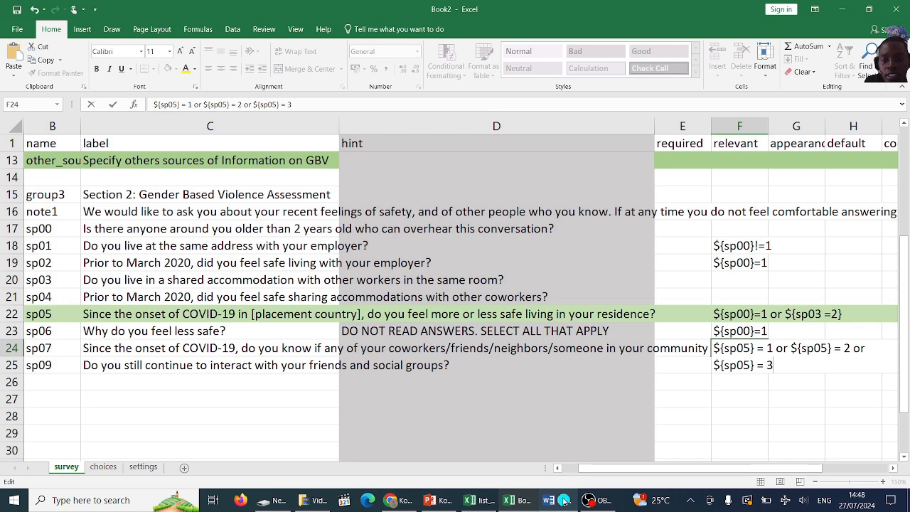
type(", or")
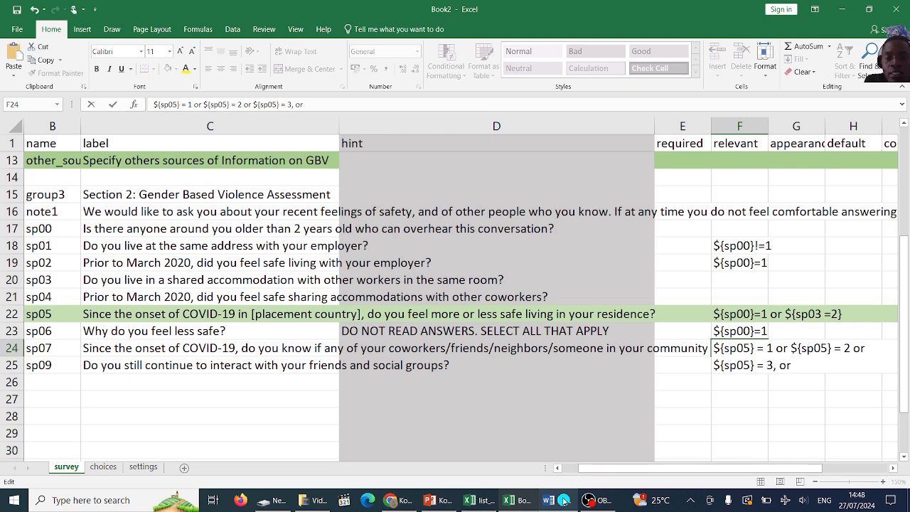
type(" ${sp05} = 6")
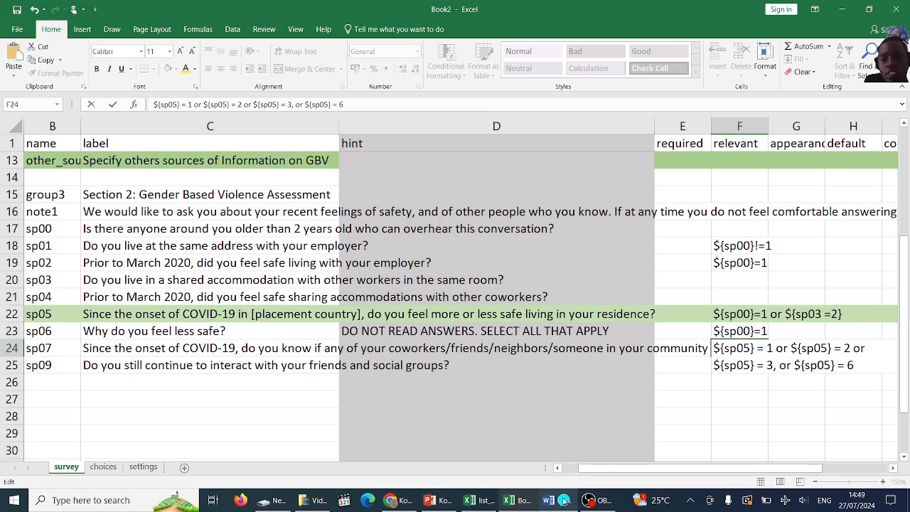
left_click(620, 391)
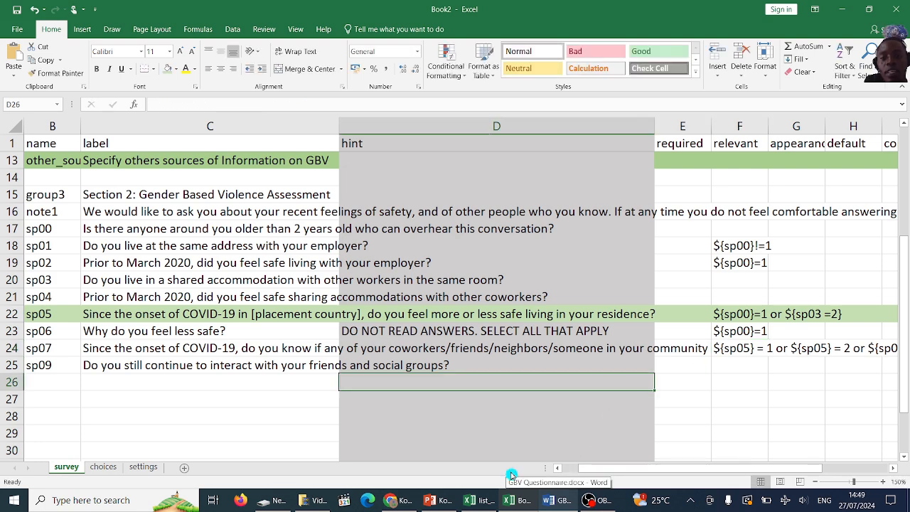
Step: Look back over the earlier questions in the Word questionnaire and return to the survey sheet in Book2
left_click(556, 500)
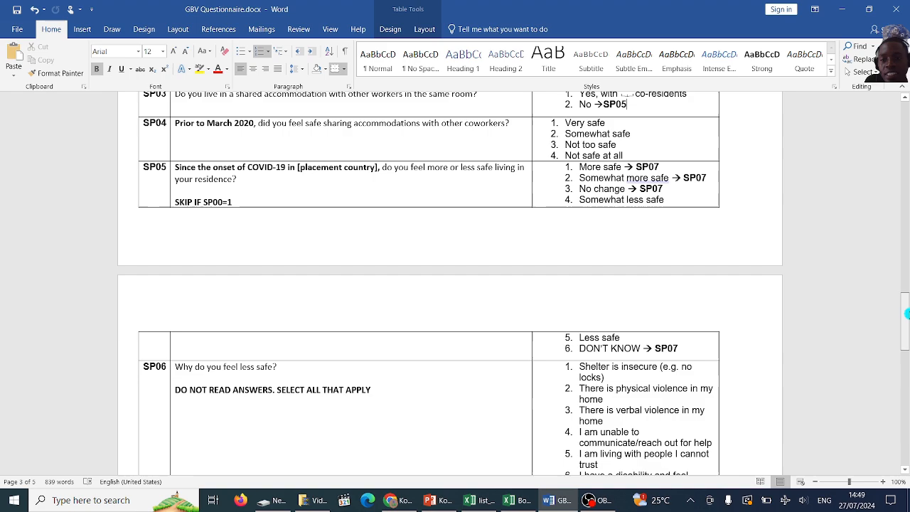
left_click_drag(906, 321, 907, 223)
left_click(841, 10)
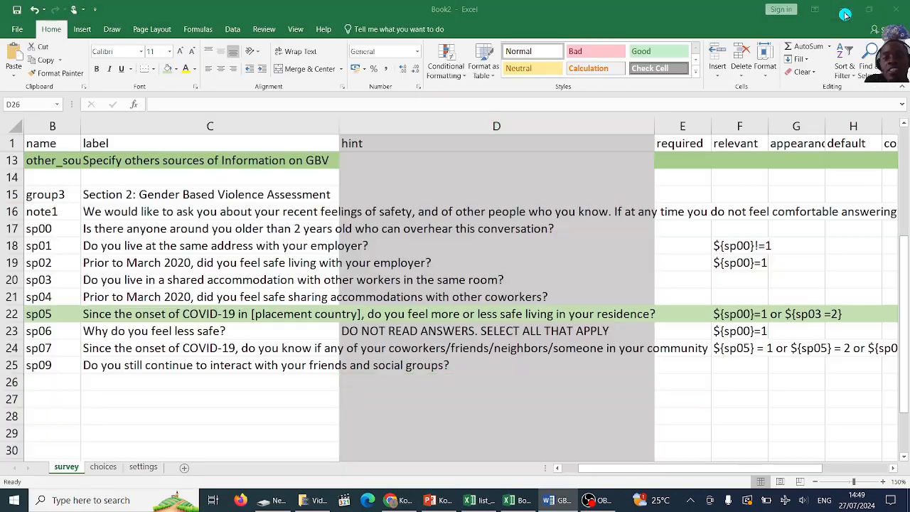
left_click(584, 257)
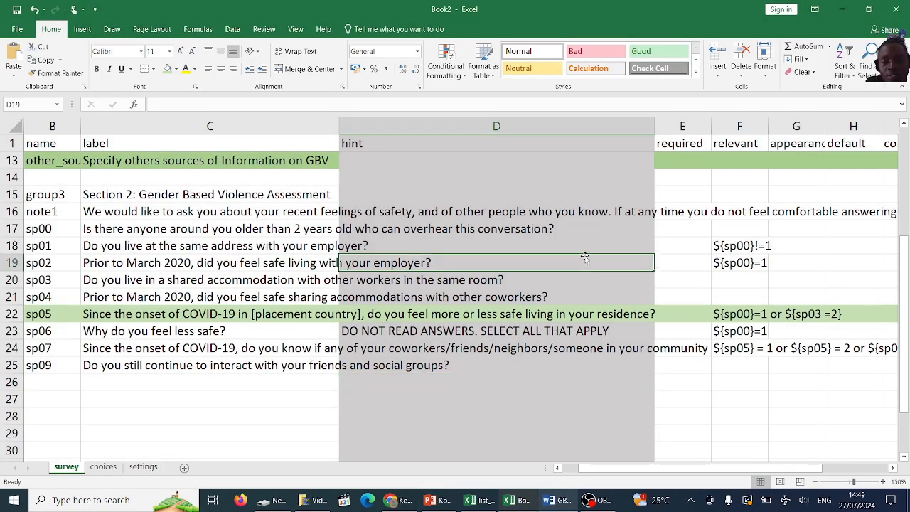
Step: Enter true as the required value in E6 for the Section 1: Background Information group
scroll(585, 257, "down", 5, "ctrl")
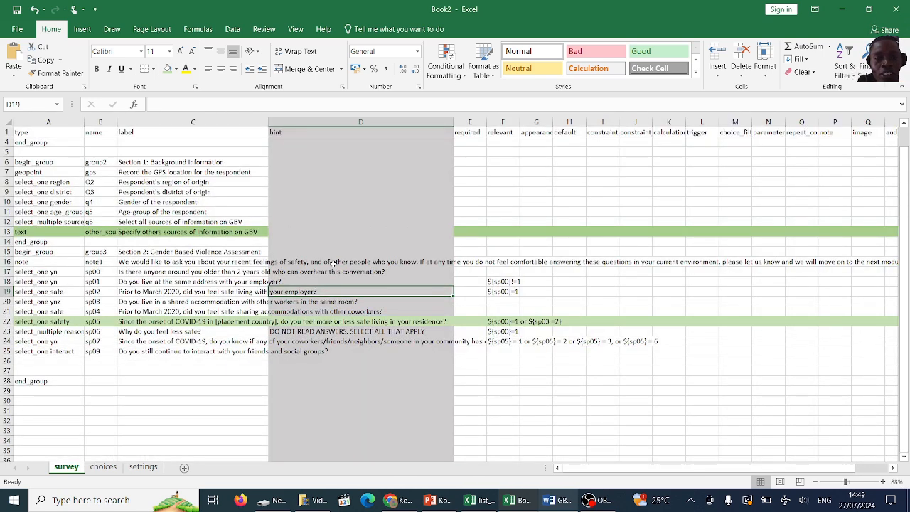
left_click(334, 263)
left_click(334, 225)
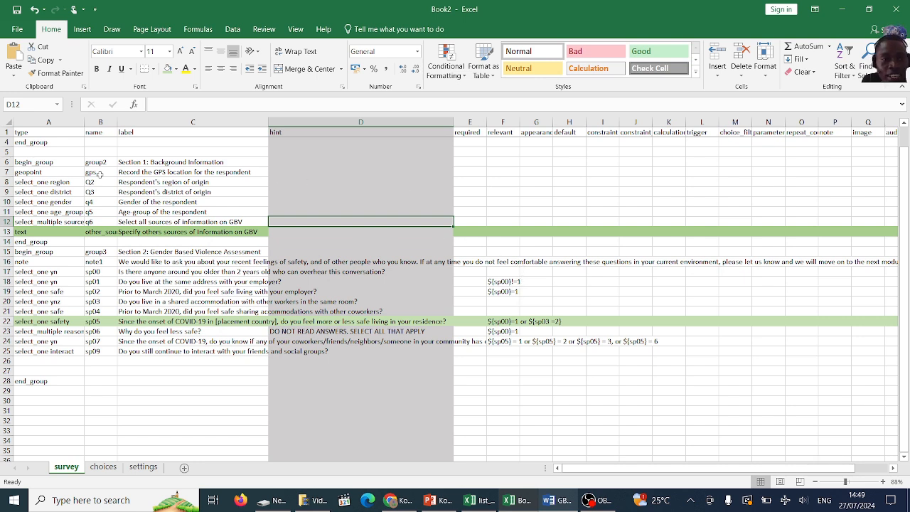
left_click_drag(8, 162, 10, 222)
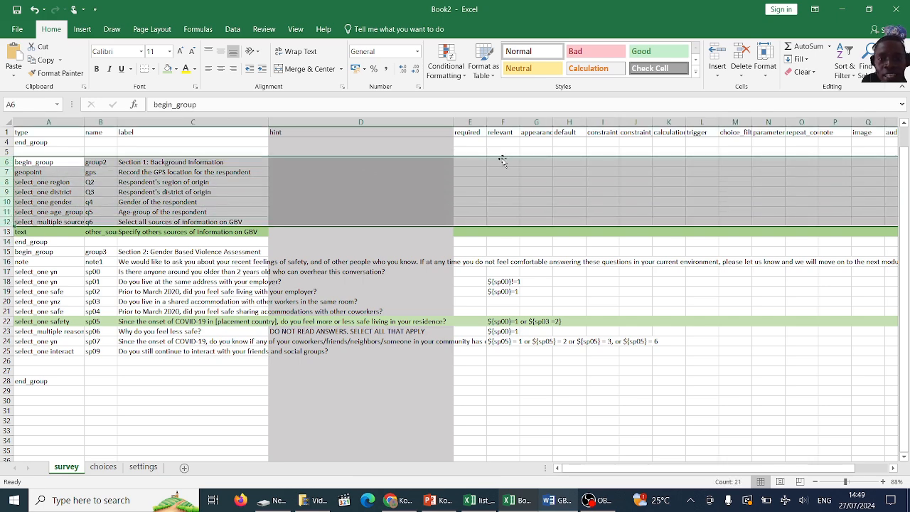
left_click(476, 160)
type("tr")
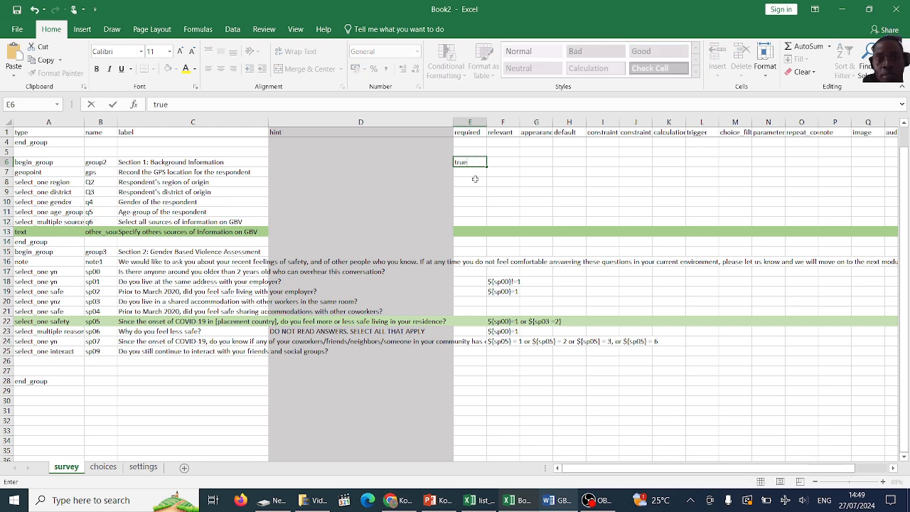
type("ue")
key("Return")
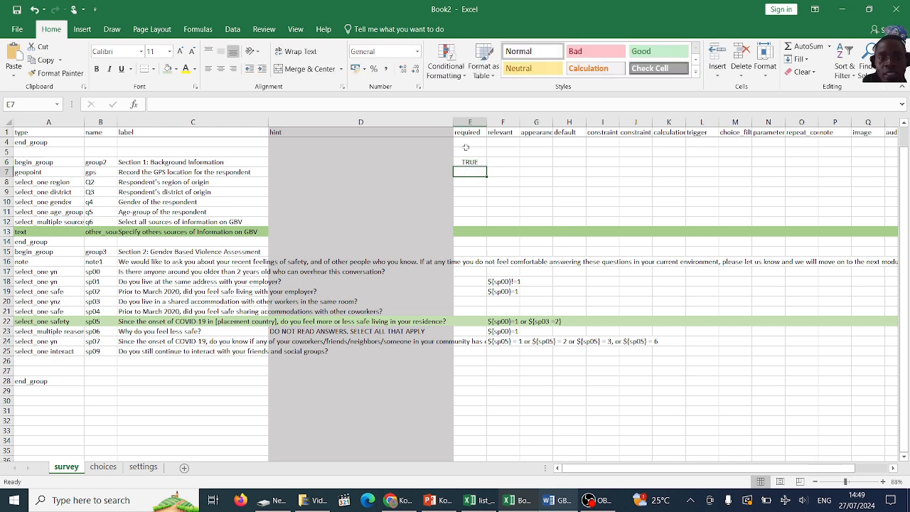
Step: Copy the required value from E6 to E7:E12 for the remaining Section 1 questions through q6
left_click(469, 162)
key("ctrl+c")
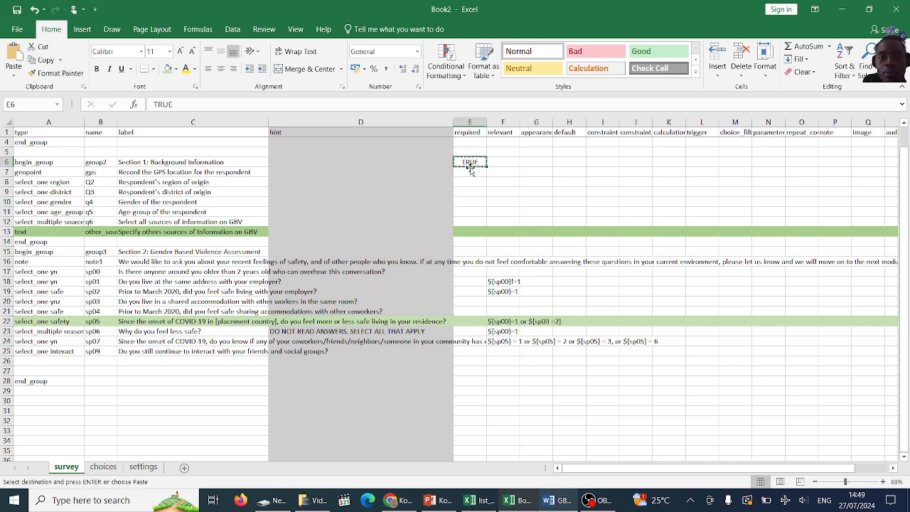
left_click_drag(472, 171, 468, 221)
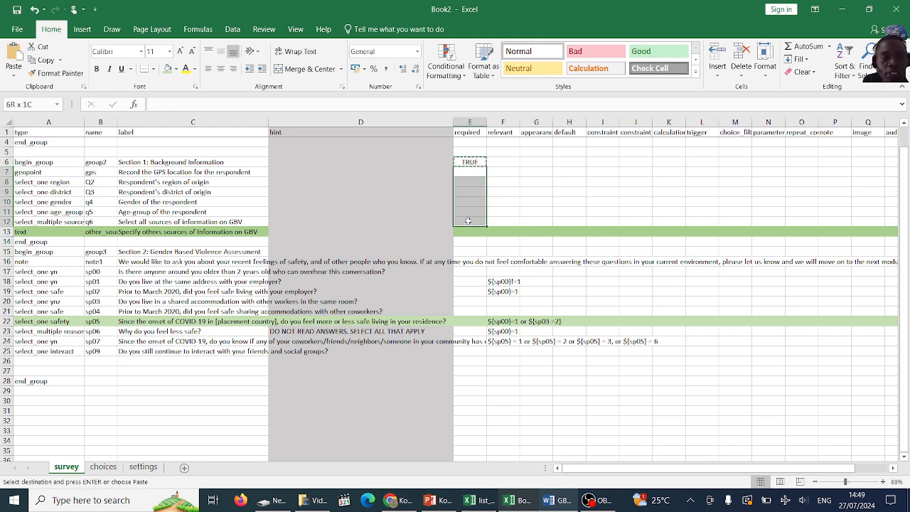
key("ctrl+v")
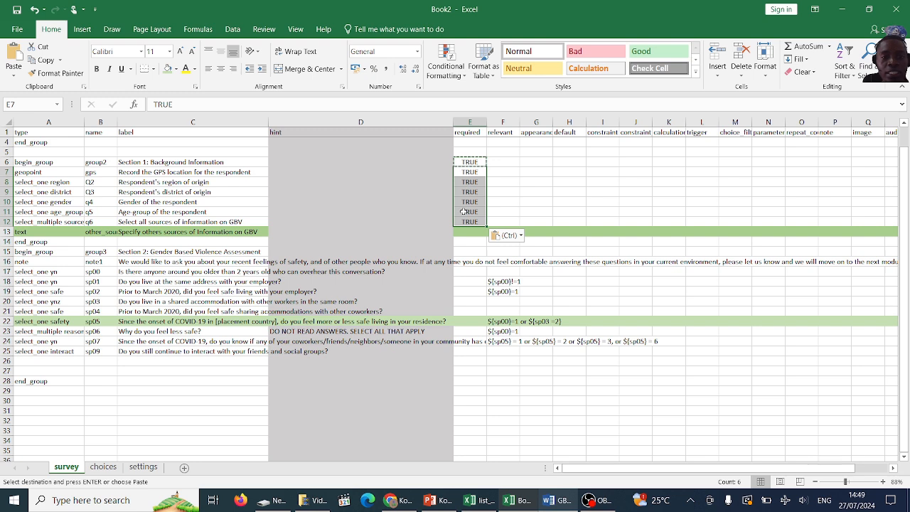
Step: Copy the required value TRUE from E12 to E15:E25, covering the Section 2 rows from group3 to sp09
left_click(474, 251)
key("Up")
key("Up")
key("Up")
key("ctrl+c")
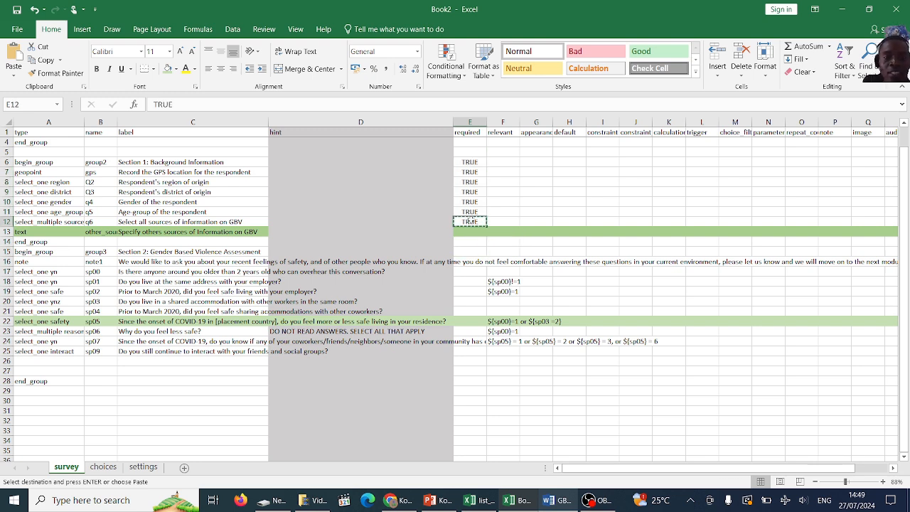
left_click_drag(472, 250, 472, 345)
key("ctrl+v")
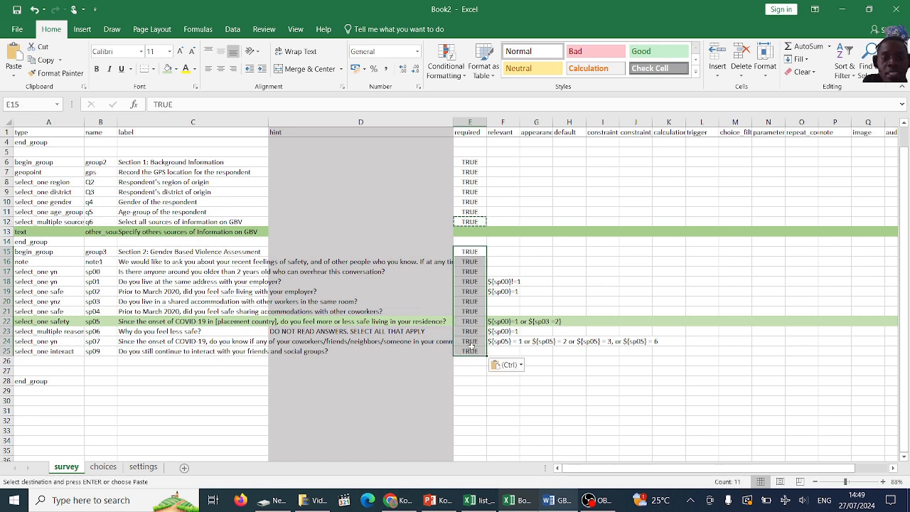
left_click(516, 321)
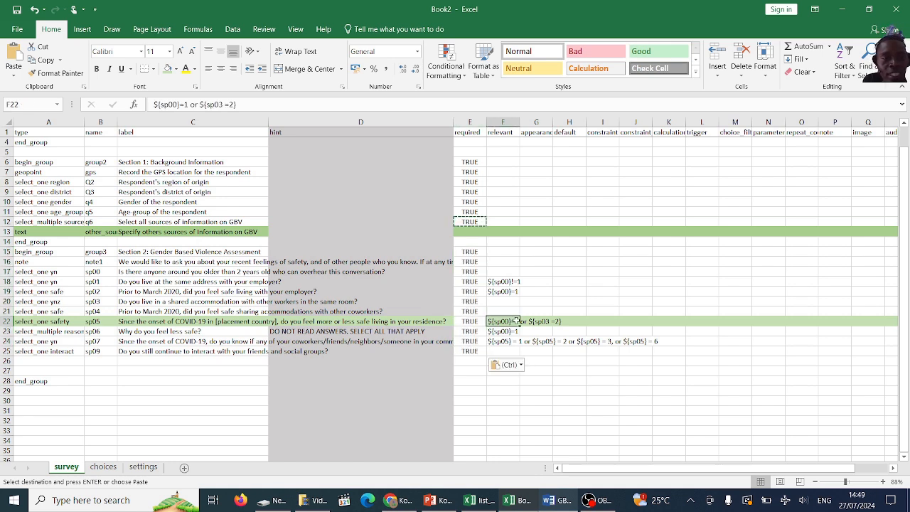
Step: Enter minimal_search as the appearance in G9 for the respondent's district of origin question
left_click(4, 192)
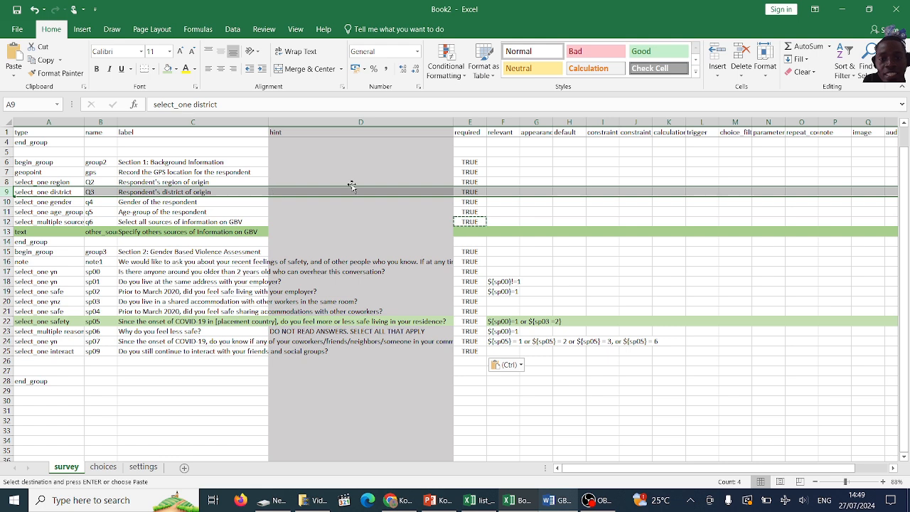
left_click(541, 190)
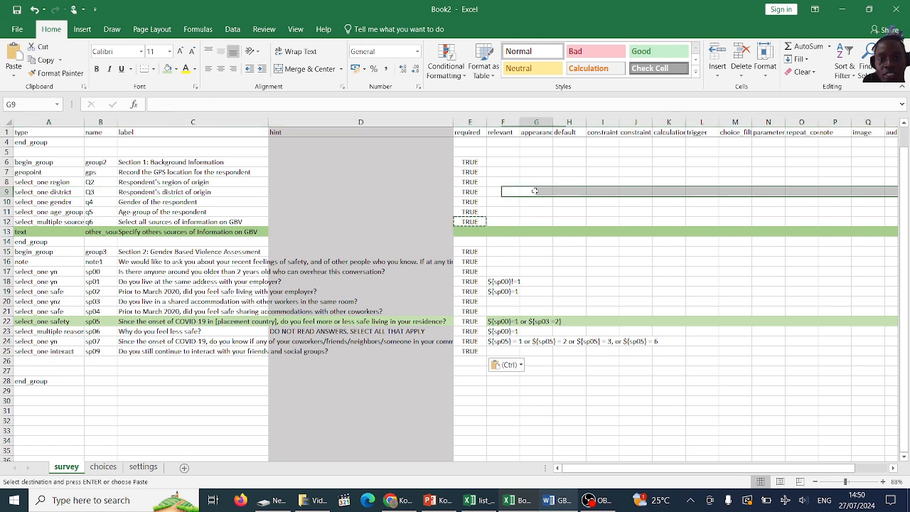
type("minima")
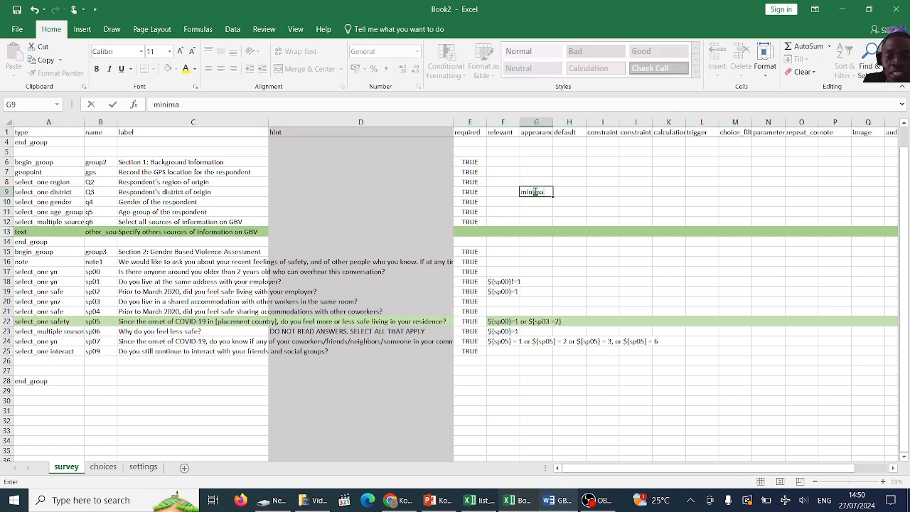
type("l_")
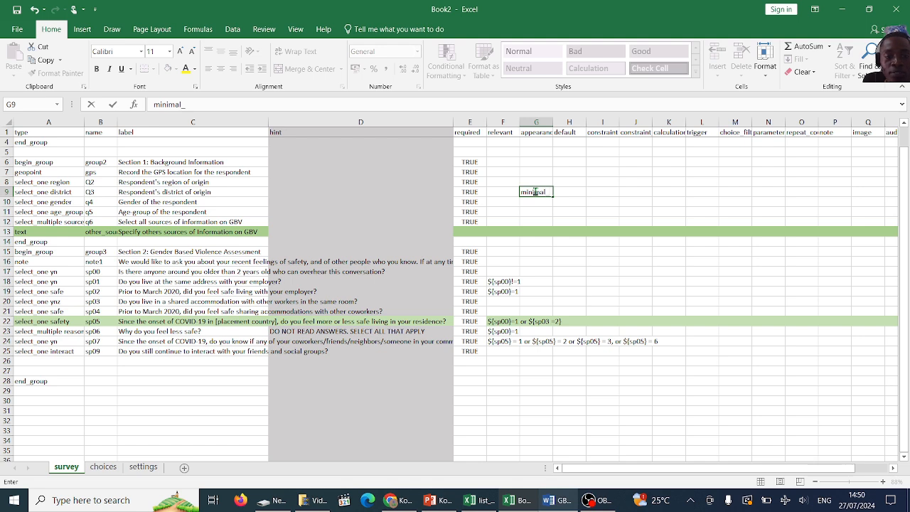
type("search")
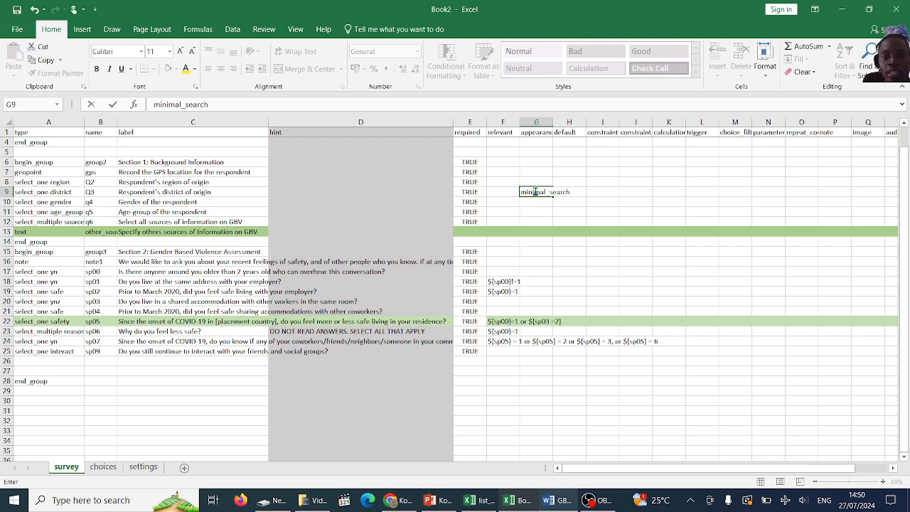
left_click(536, 211)
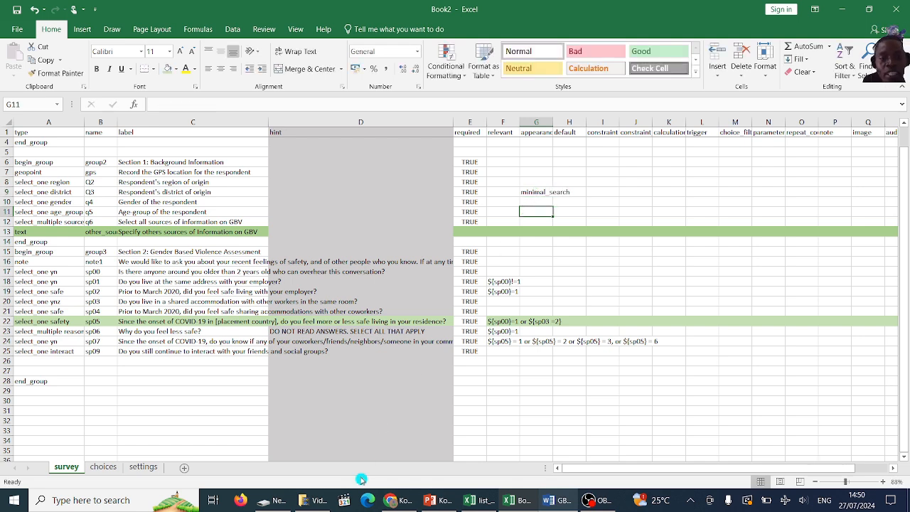
Step: Switch to Chrome, look up the minimal and search entries on the Appearances sheet of the Kobo Toolbox file, and return to Book2
left_click(395, 500)
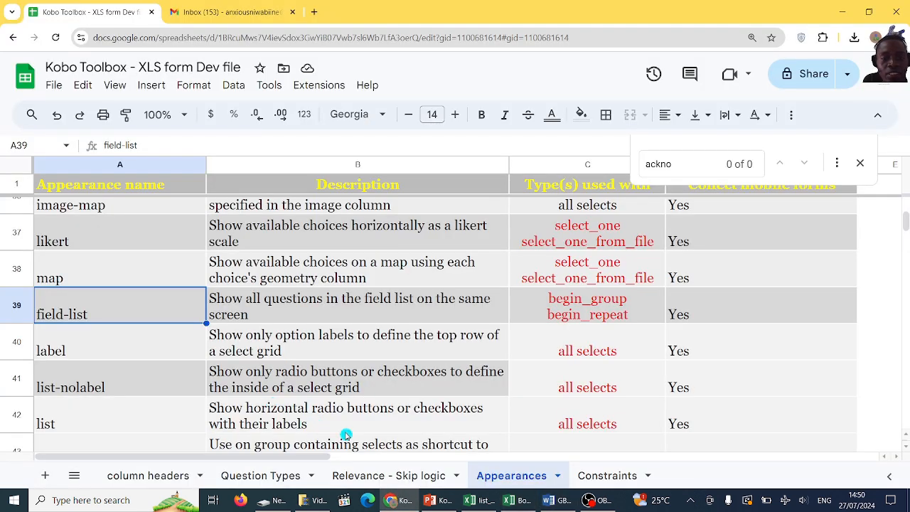
scroll(288, 408, "down", 3)
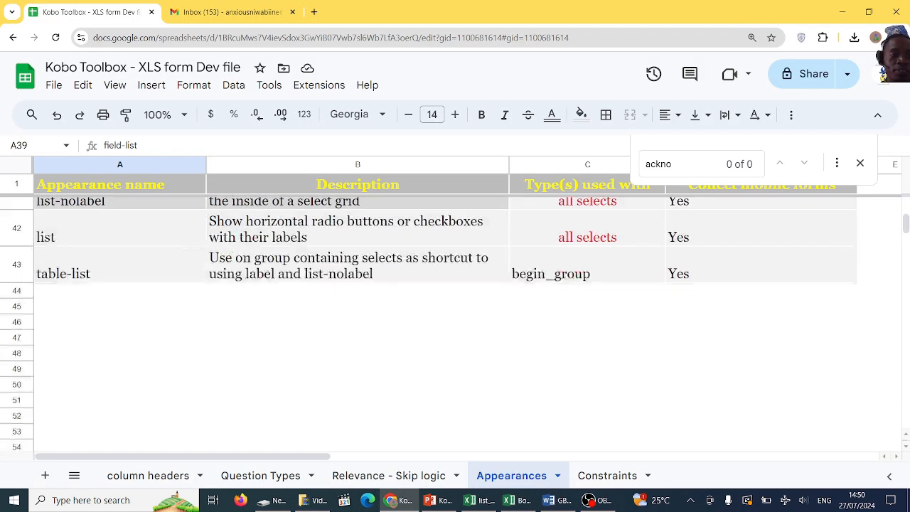
scroll(289, 408, "up", 5)
scroll(429, 324, "up", 8)
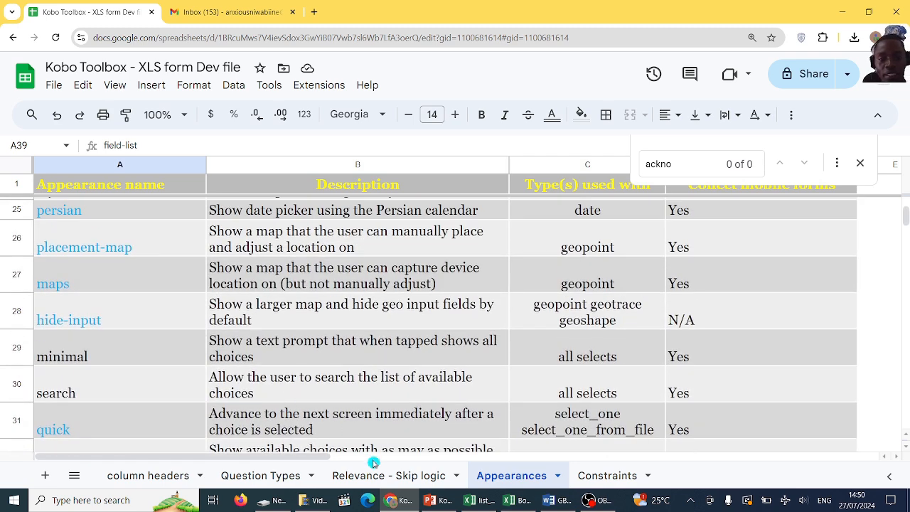
left_click(397, 501)
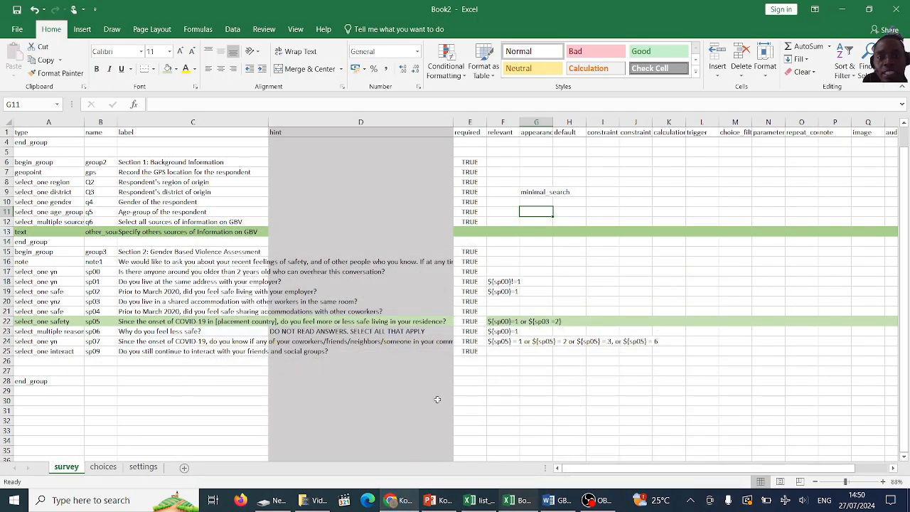
left_click(530, 171)
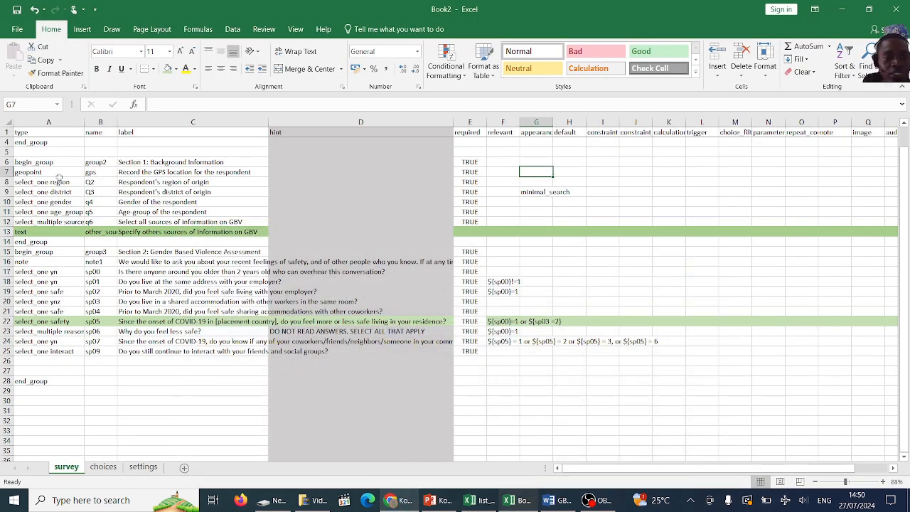
Step: Look up the code of Others Specify in the choices sheet and enter ${q6}=8 as the relevant condition in F13
left_click(6, 232)
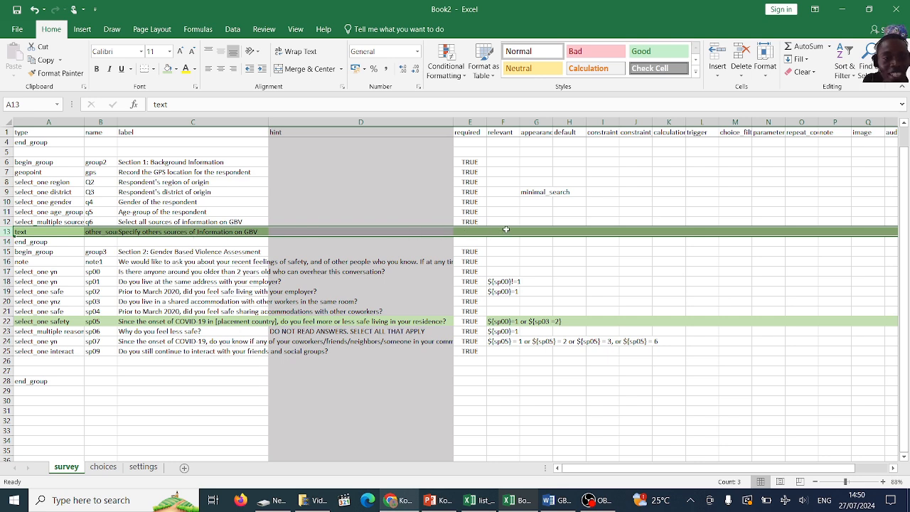
left_click(102, 469)
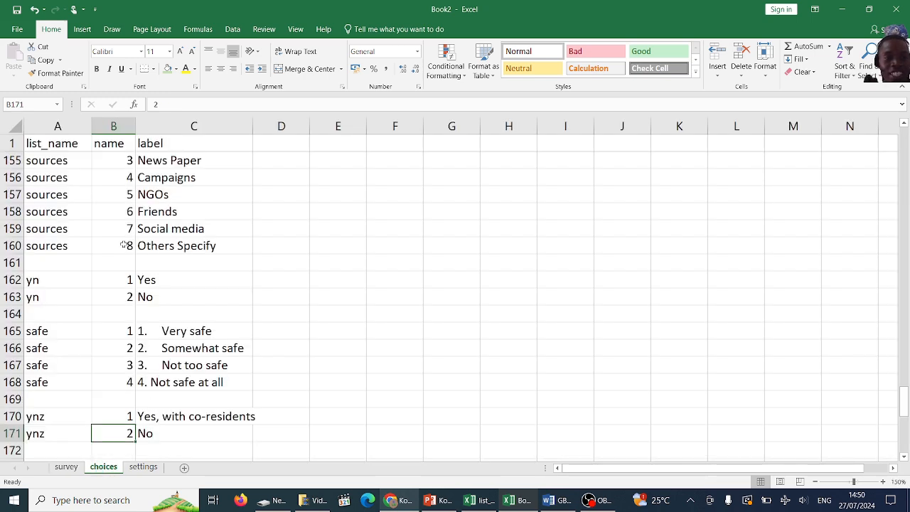
left_click(71, 469)
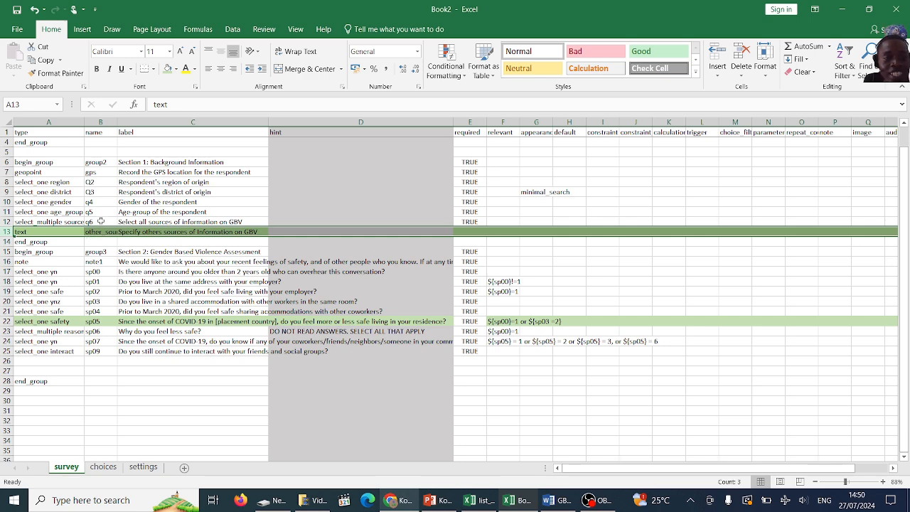
double_click(100, 221)
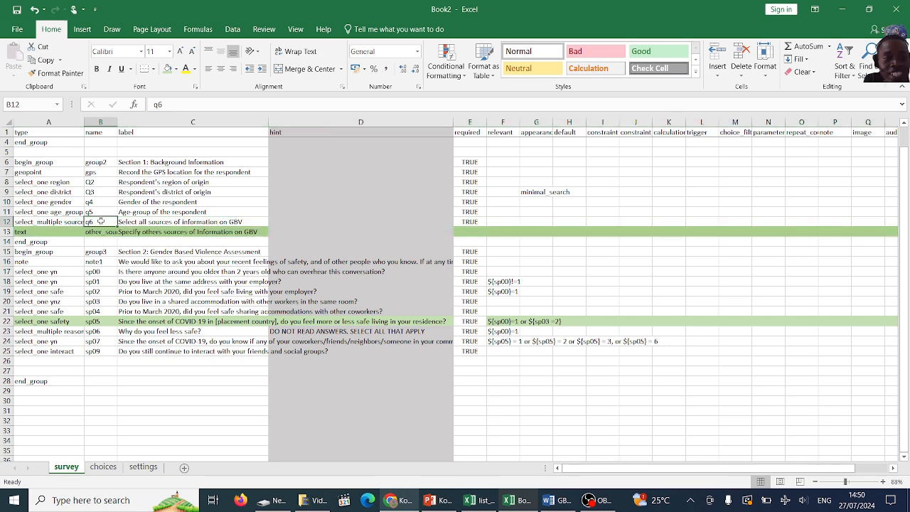
left_click(509, 232)
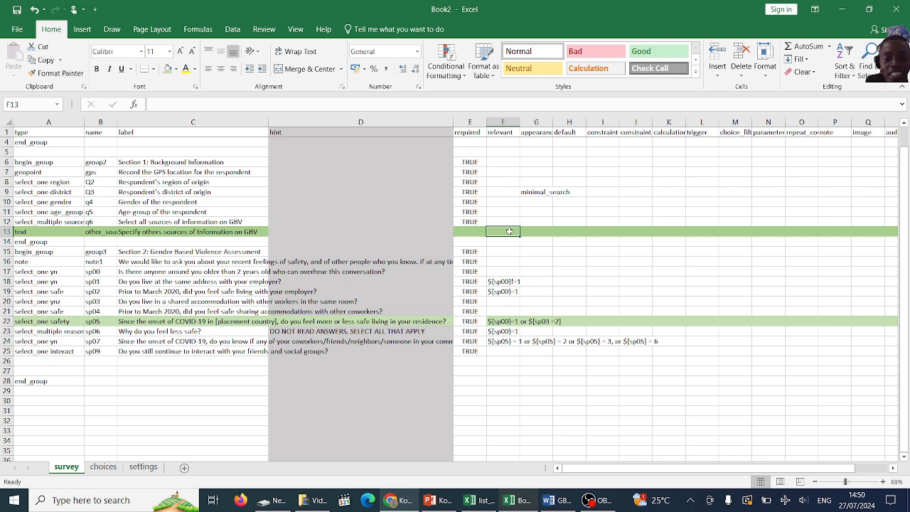
type("$")
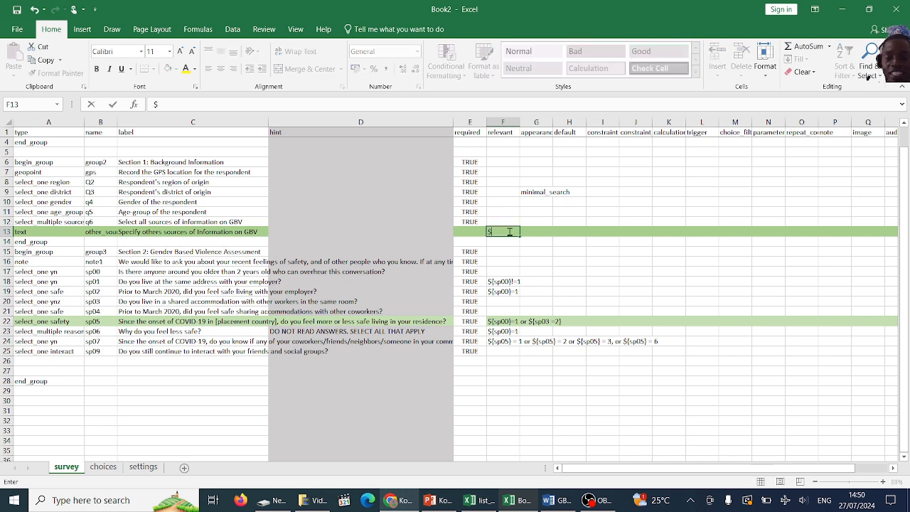
type("{q")
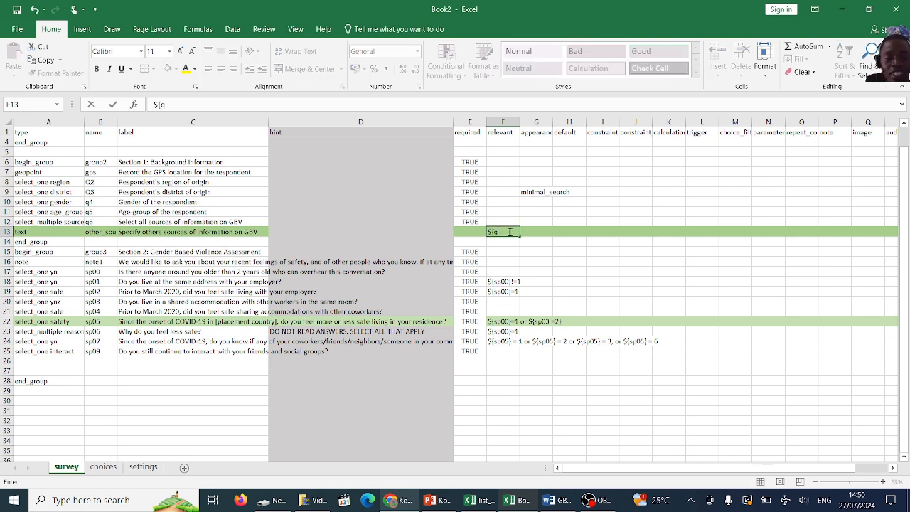
type("6}")
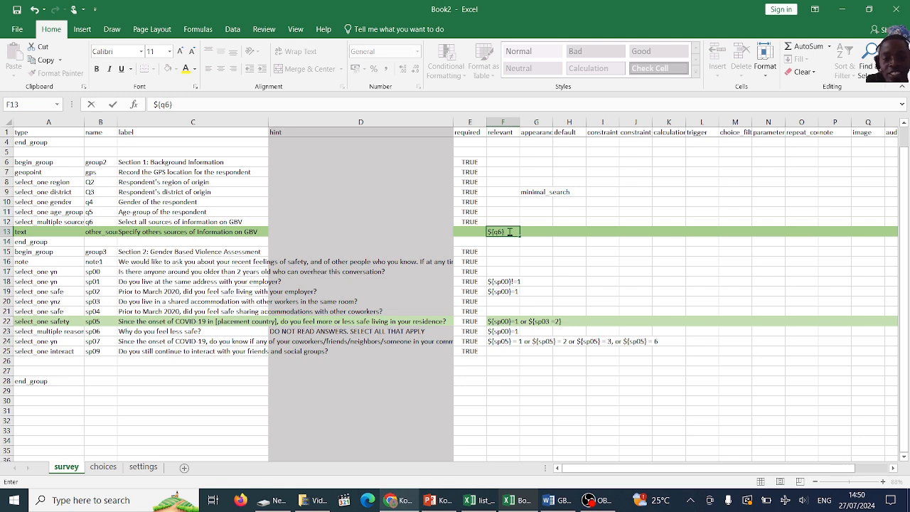
type("=9")
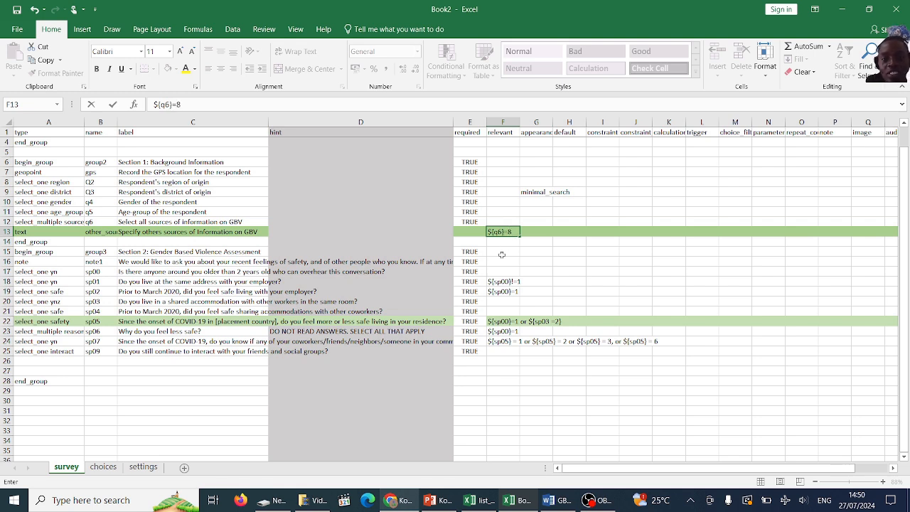
left_click(502, 261)
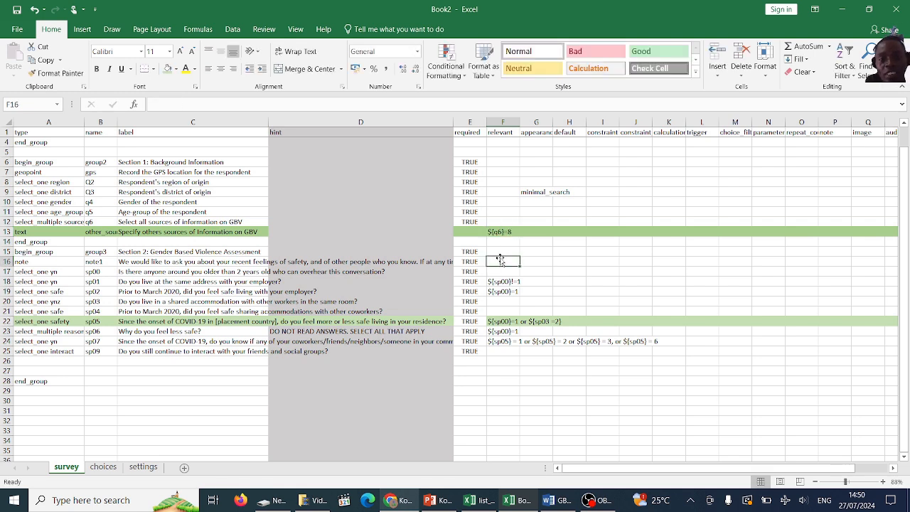
Step: Check the sources list in the choices sheet against the relevant condition of the other sources question in survey row 13
left_click(103, 467)
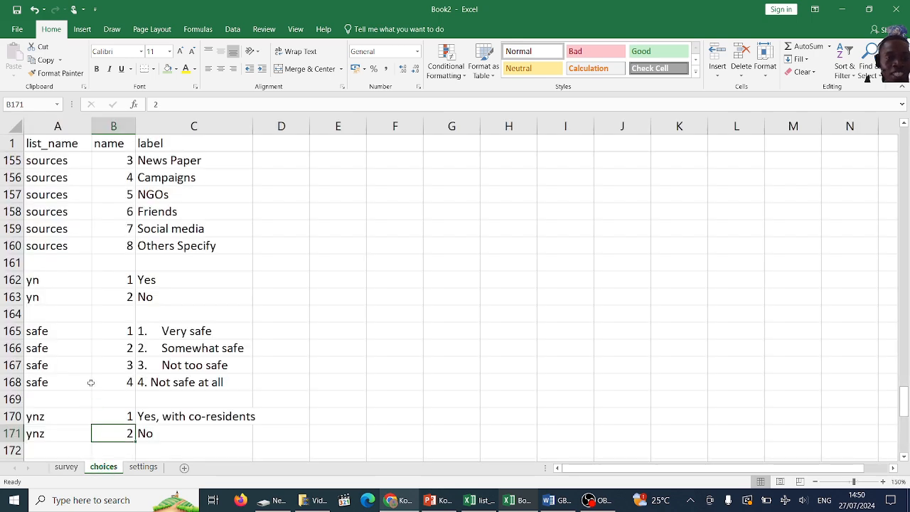
scroll(91, 383, "up", 2)
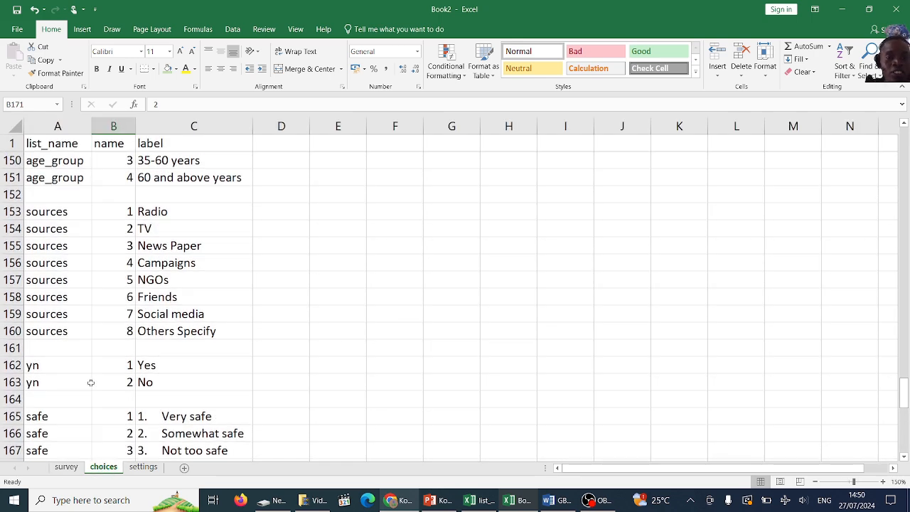
left_click(66, 467)
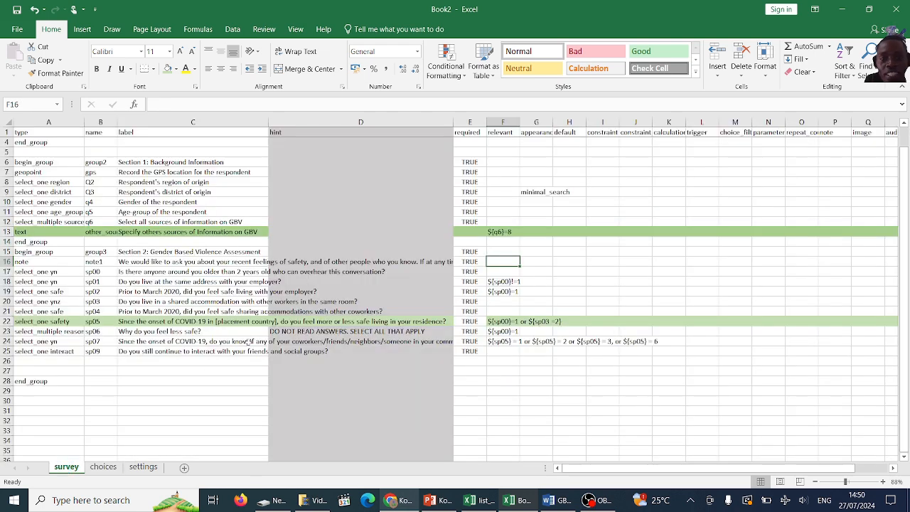
left_click(483, 233)
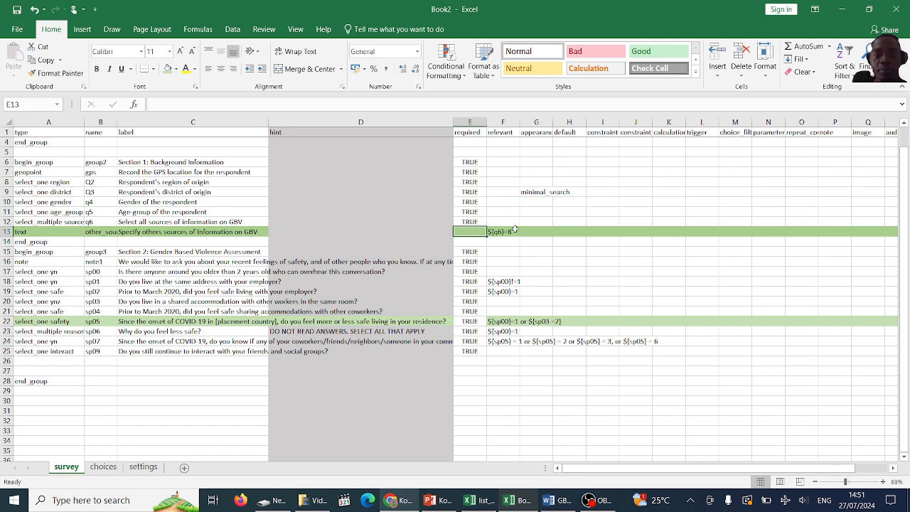
left_click(510, 233)
left_click(513, 253)
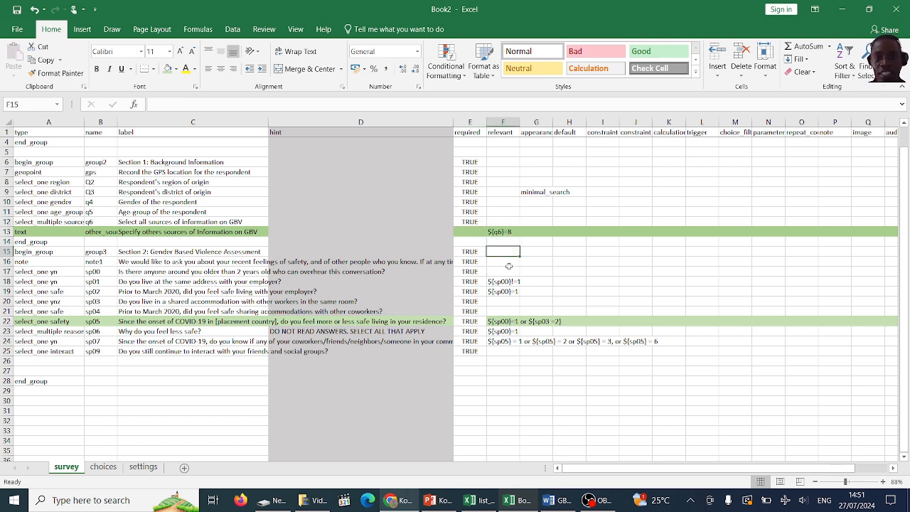
left_click(510, 270)
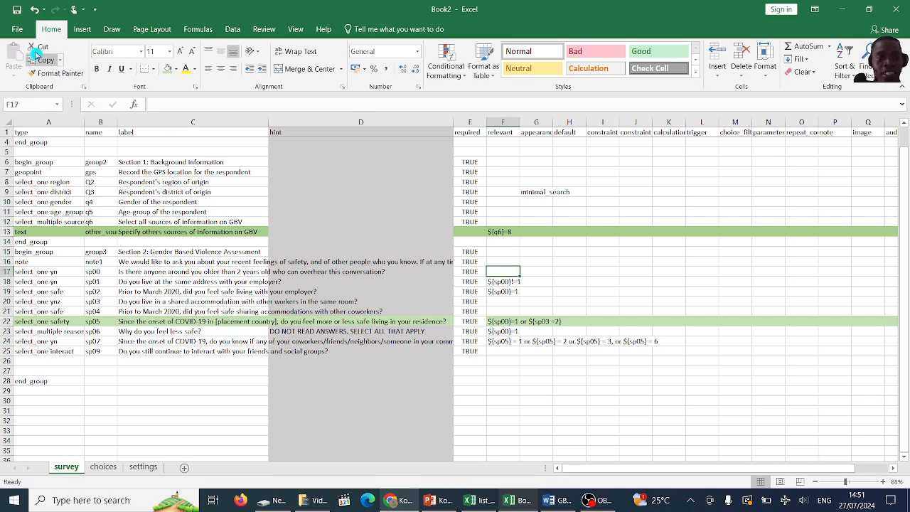
Step: Start saving the workbook under a new name and browse to the Kobo validator folder on the Desktop
left_click(22, 30)
left_click(35, 133)
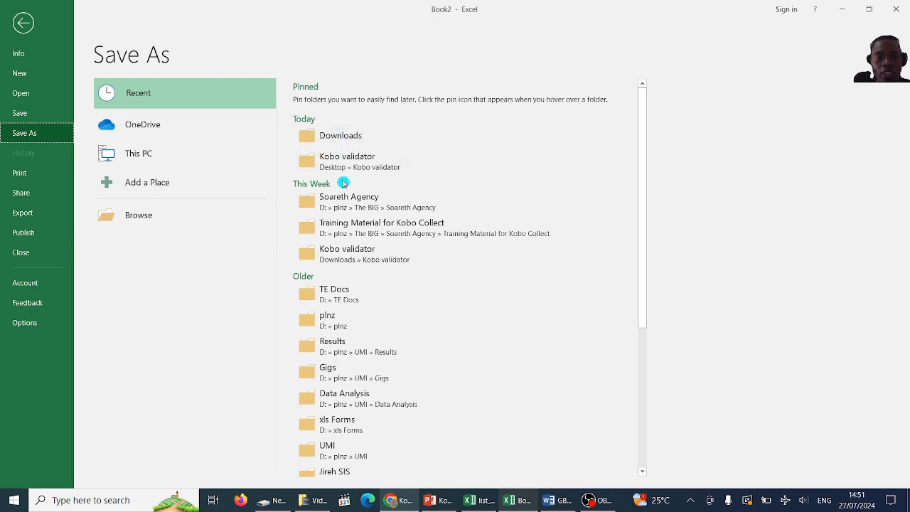
left_click(135, 214)
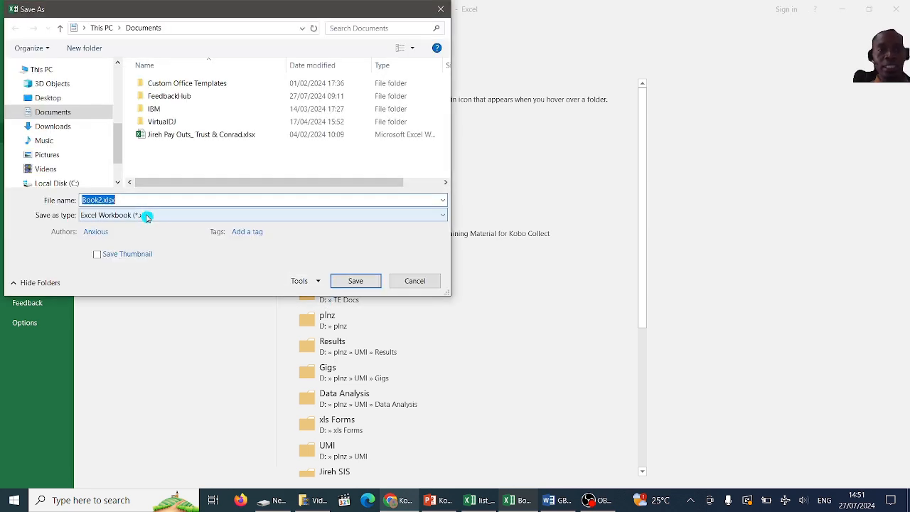
left_click(51, 99)
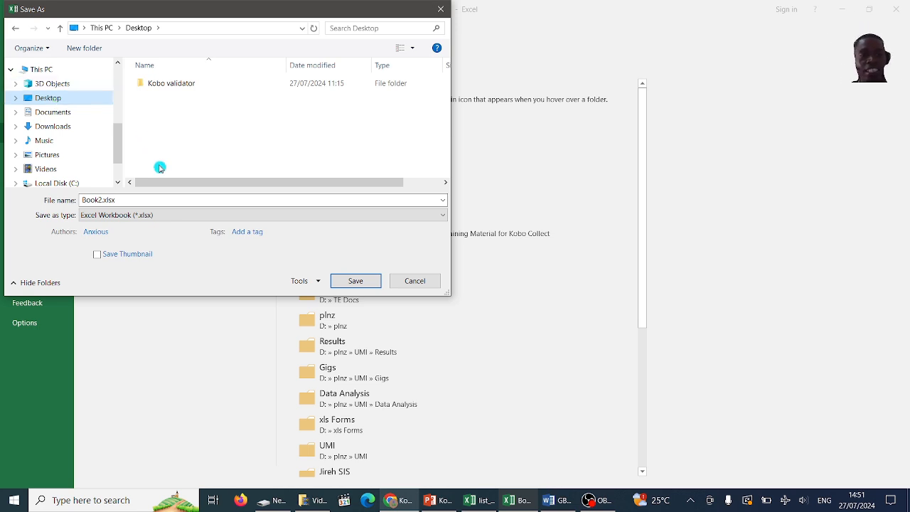
left_click(134, 199)
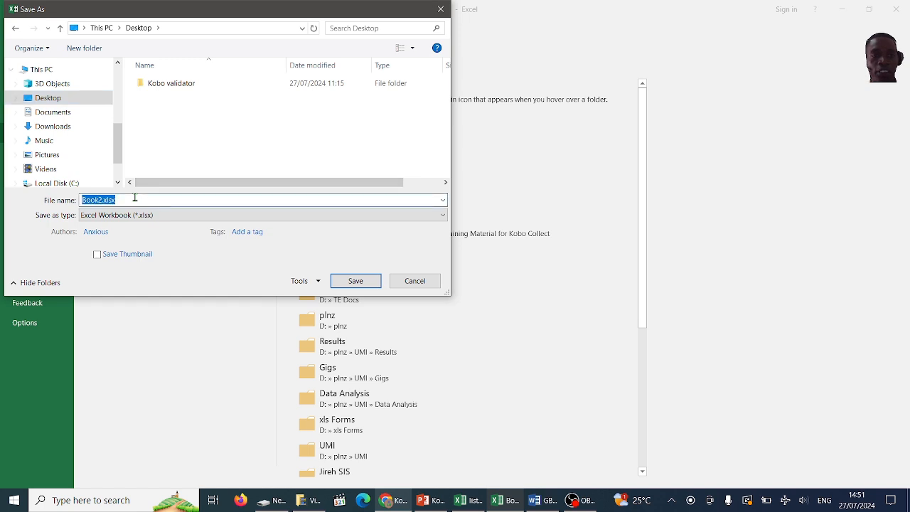
left_click(170, 85)
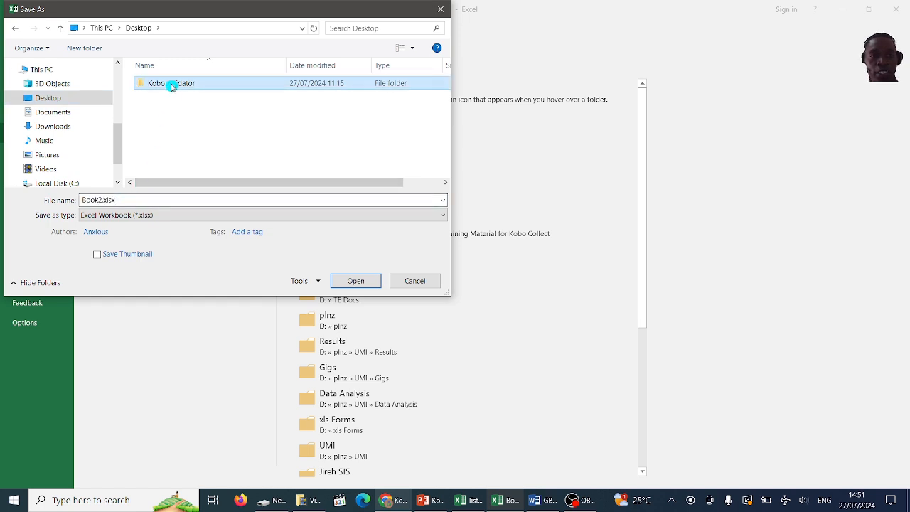
double_click(171, 85)
Step: Name the file GBV_study_Data_collection_tool and save it as an Excel Workbook in the Kobo validator folder
left_click(151, 199)
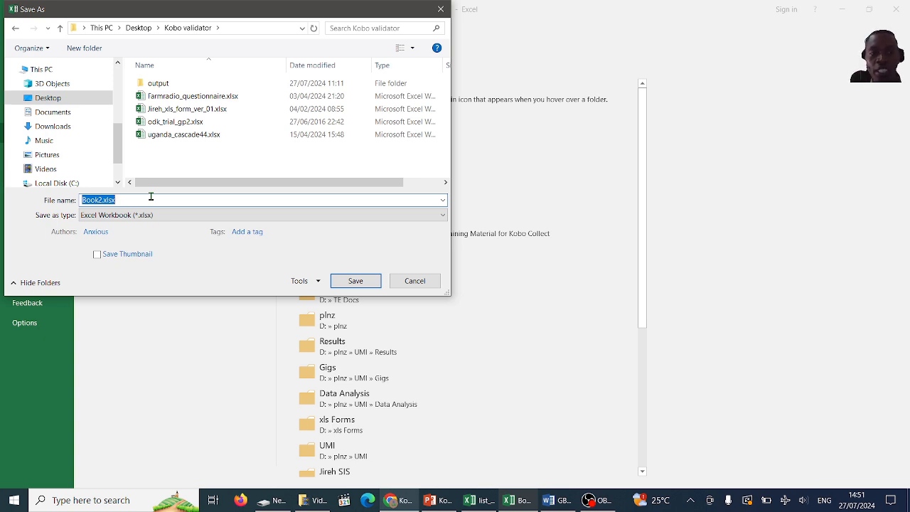
key("BackSpace")
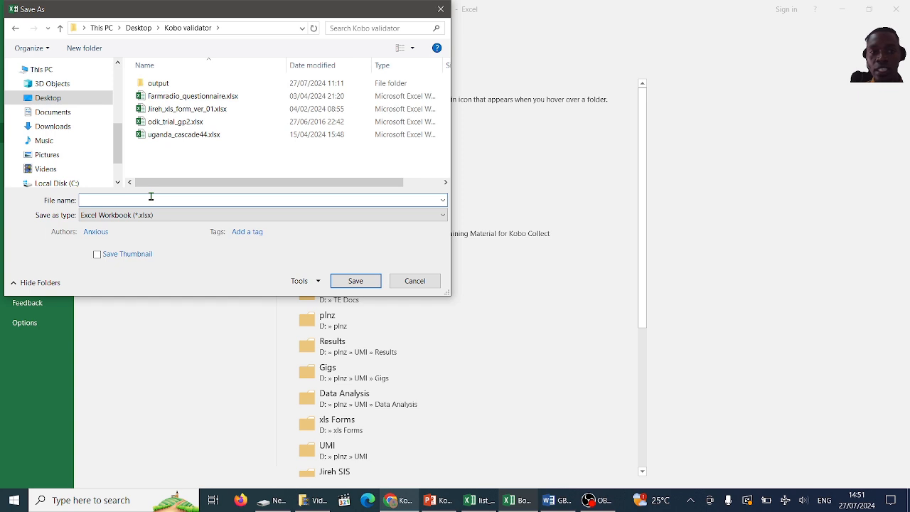
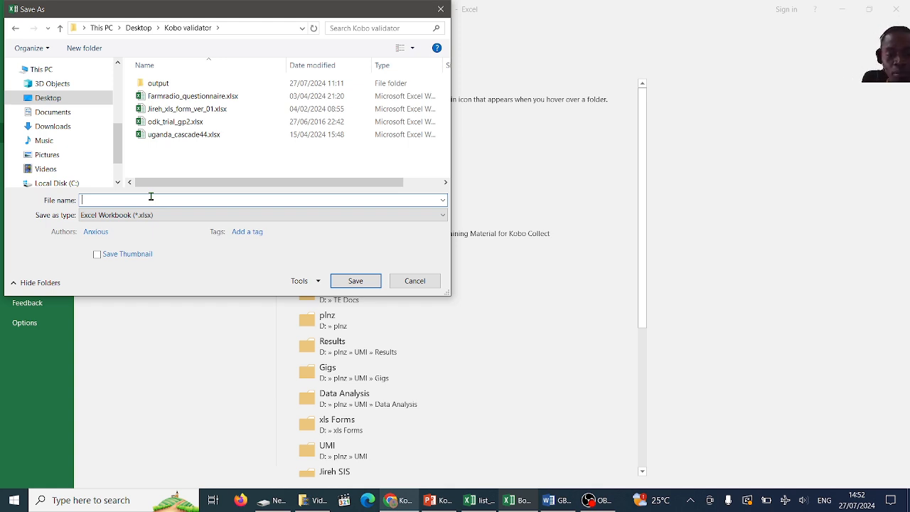
type("G")
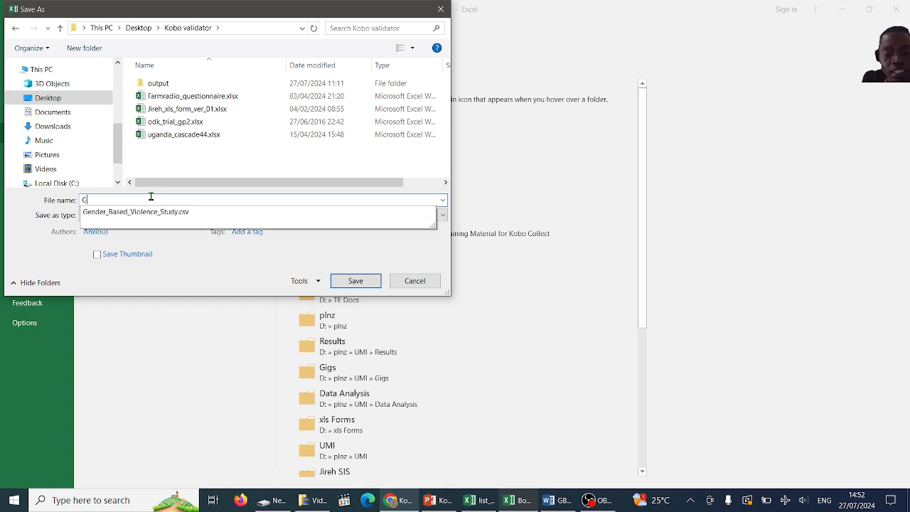
type("BV_study_Data collection tool")
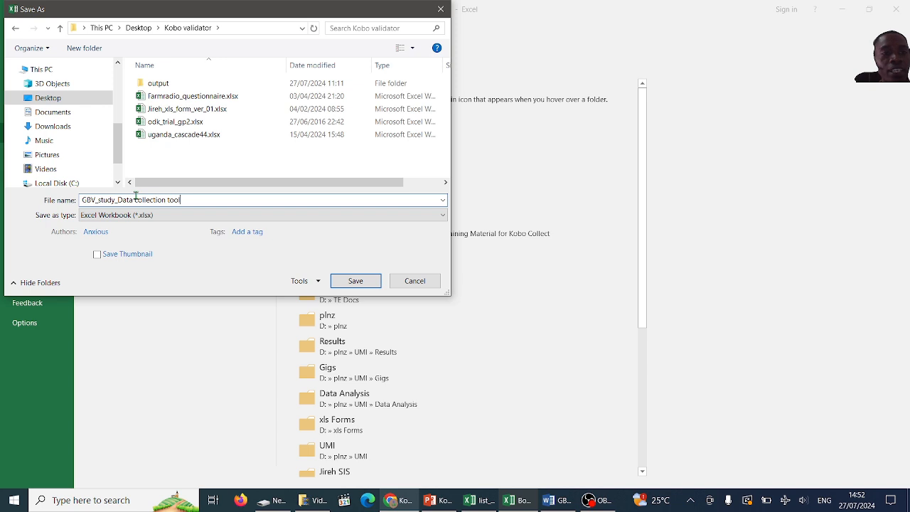
key("BackSpace")
type("_")
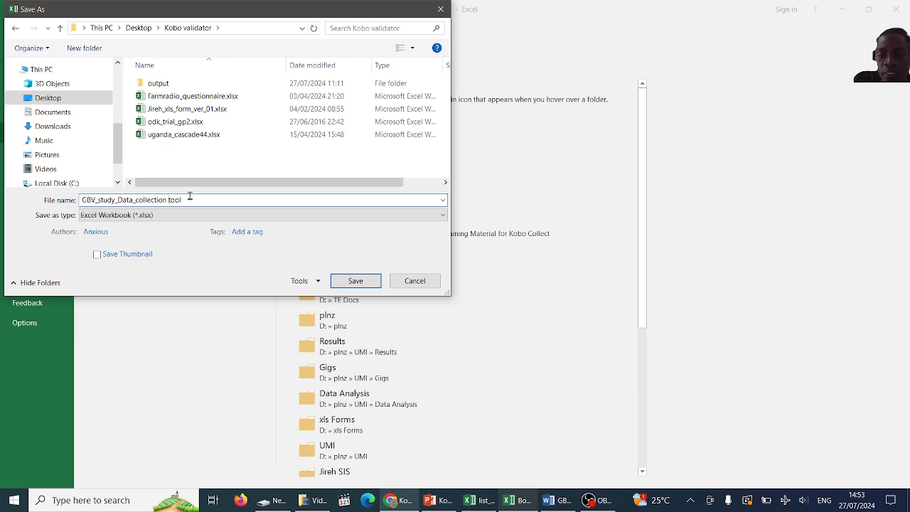
key("BackSpace")
type("_")
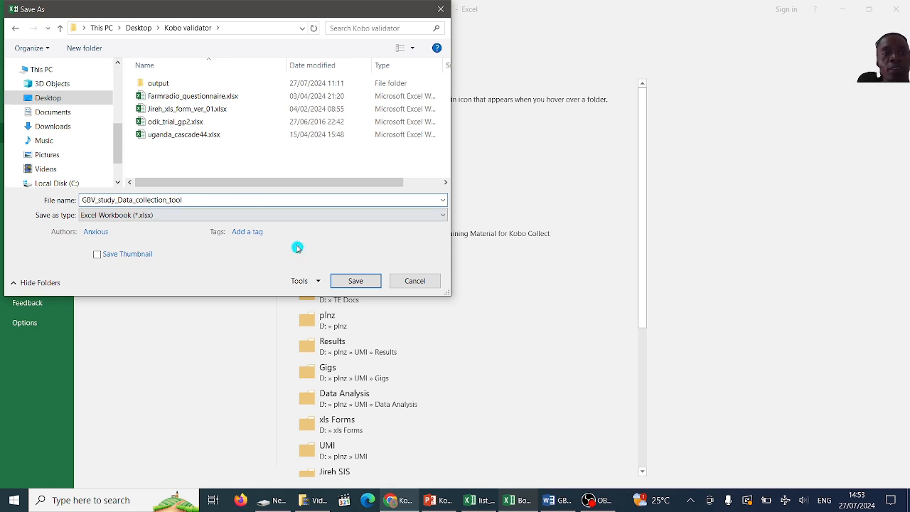
left_click(354, 281)
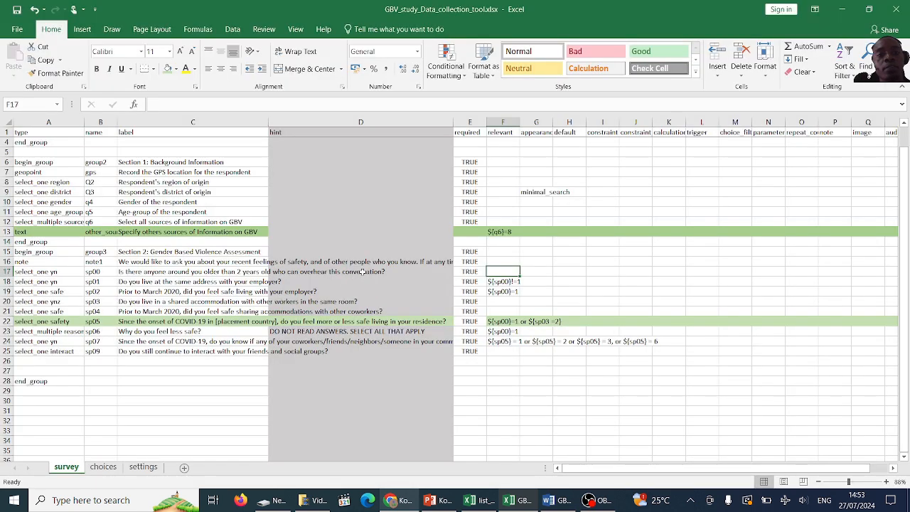
Step: Close the saved workbook, show the desktop and open the Kobo validator folder
left_click(363, 272)
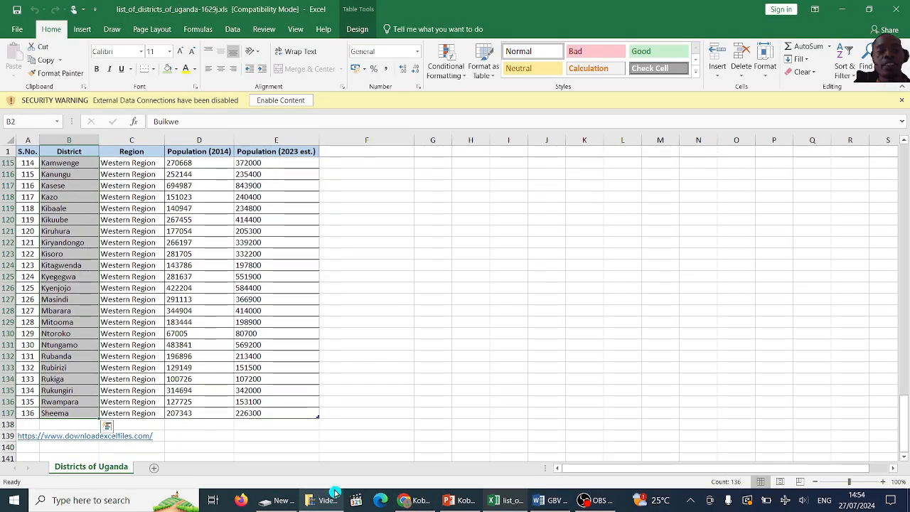
left_click(907, 504)
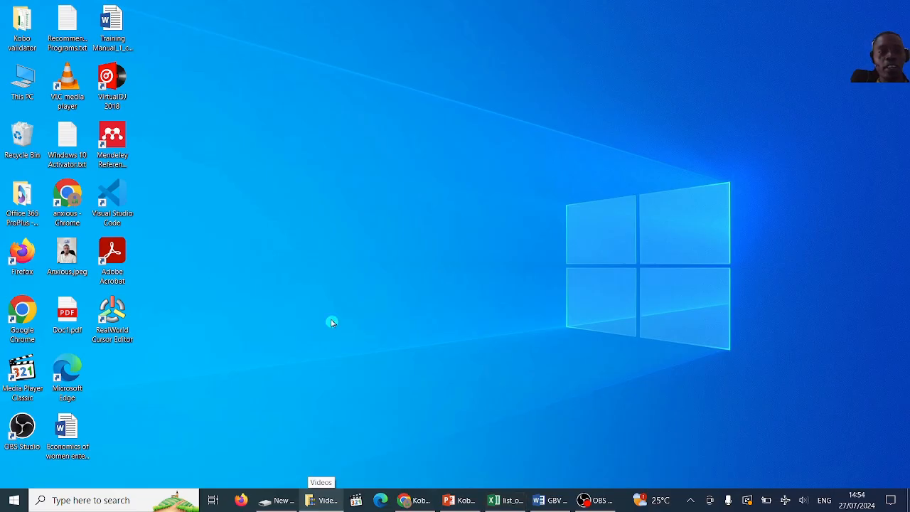
left_click(20, 27)
double_click(20, 27)
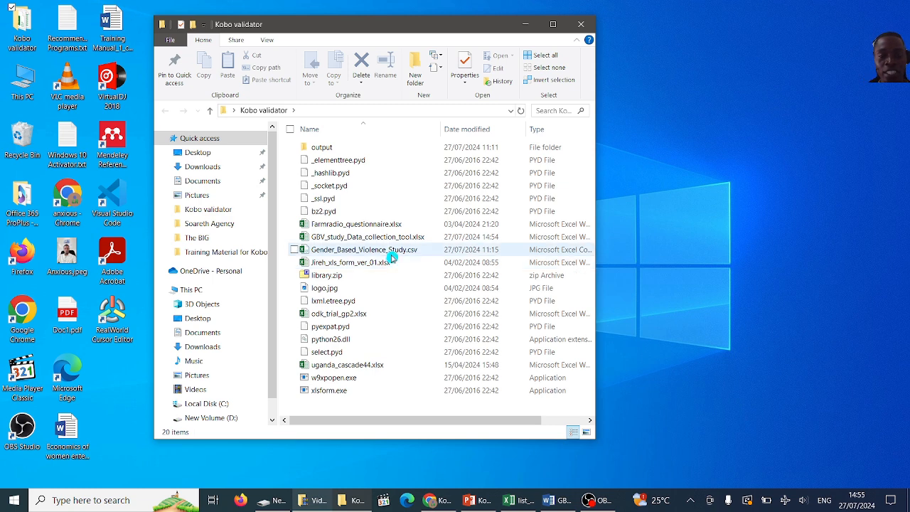
Step: Validate GBV_study_Data_collection_tool.xlsx by running it through xlsform.exe, read the output and close the console window
left_click(370, 239)
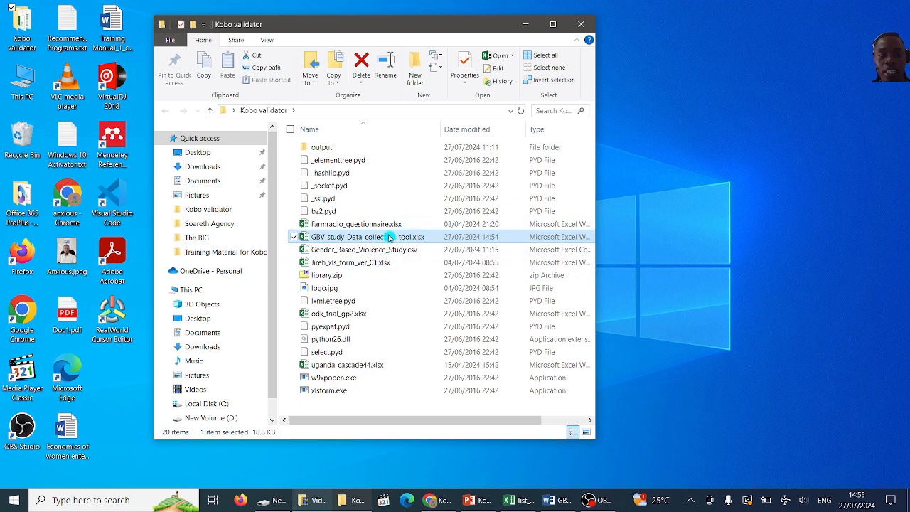
left_click_drag(389, 237, 366, 397)
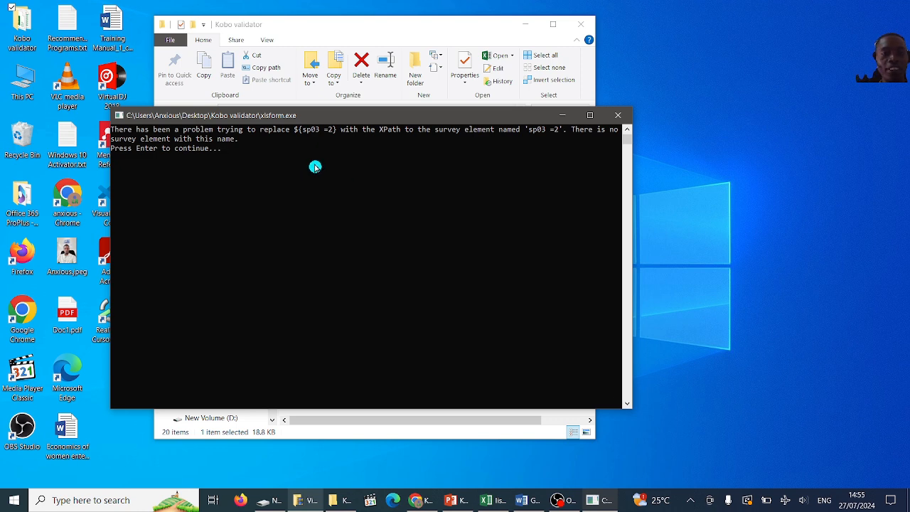
left_click(618, 116)
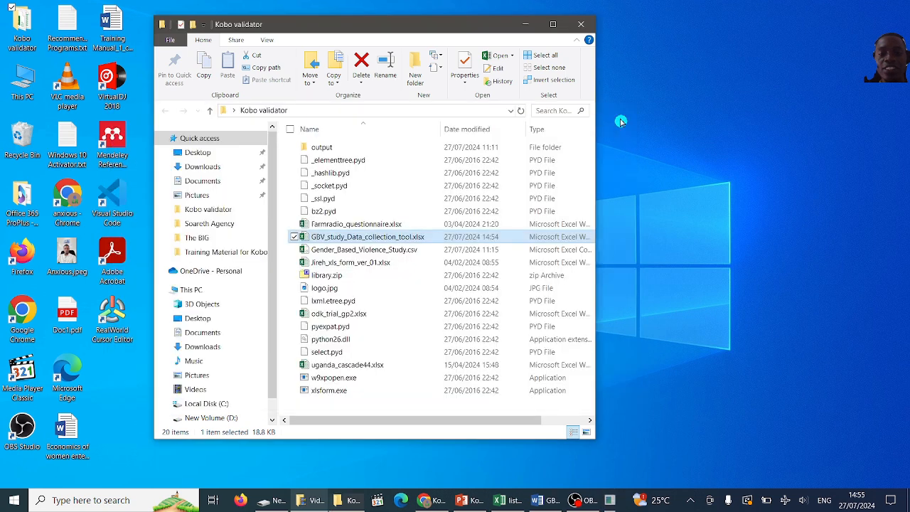
Step: Reopen GBV_study_Data_collection_tool.xlsx and correct the relevant condition in F22 of the survey sheet to ${sp00}=1 or ${sp03} =2
double_click(359, 237)
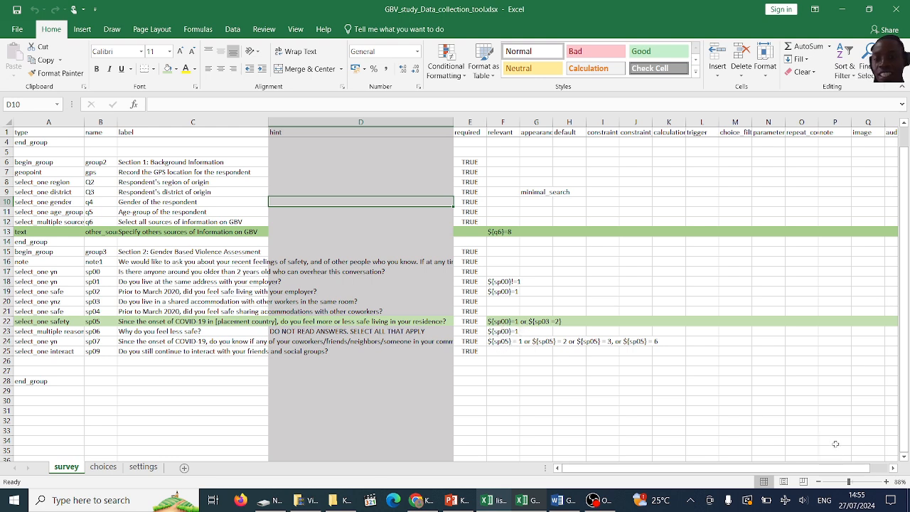
left_click(886, 482)
left_click(886, 482)
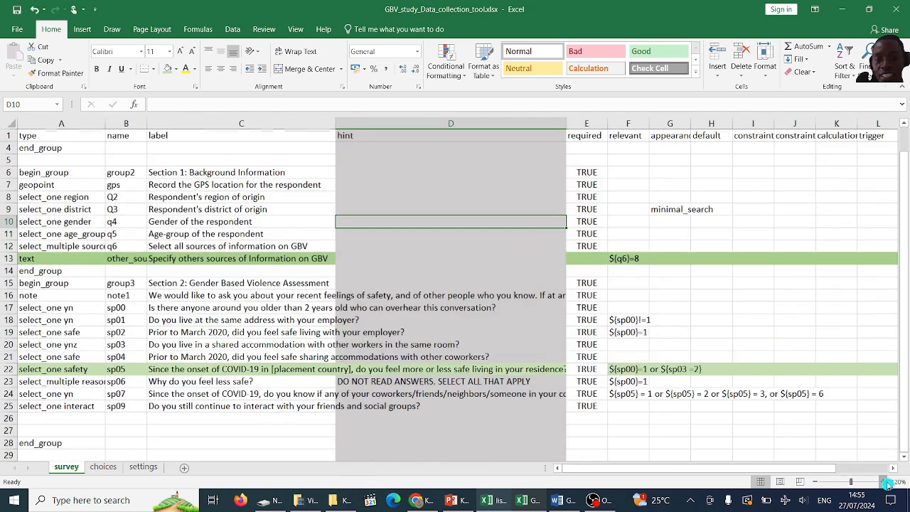
left_click(886, 482)
left_click_drag(803, 467, 886, 448)
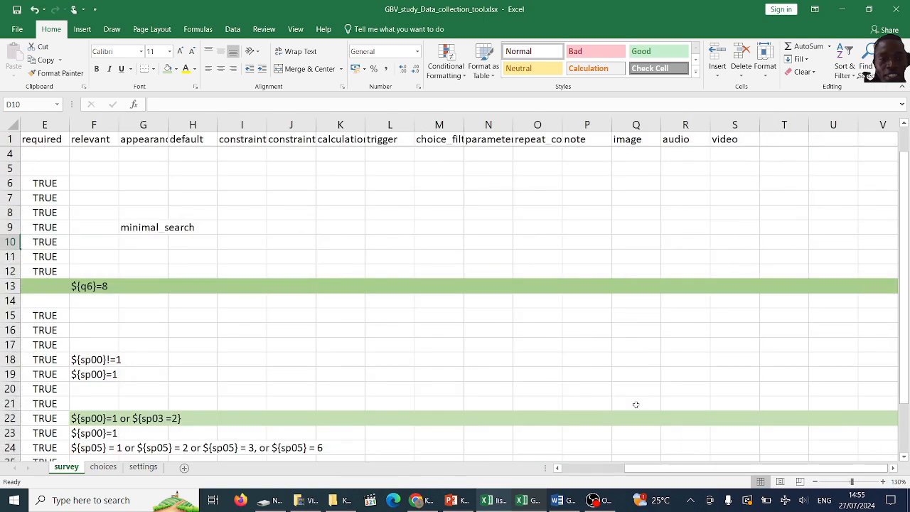
scroll(636, 405, "down", 4)
scroll(635, 405, "left", 3)
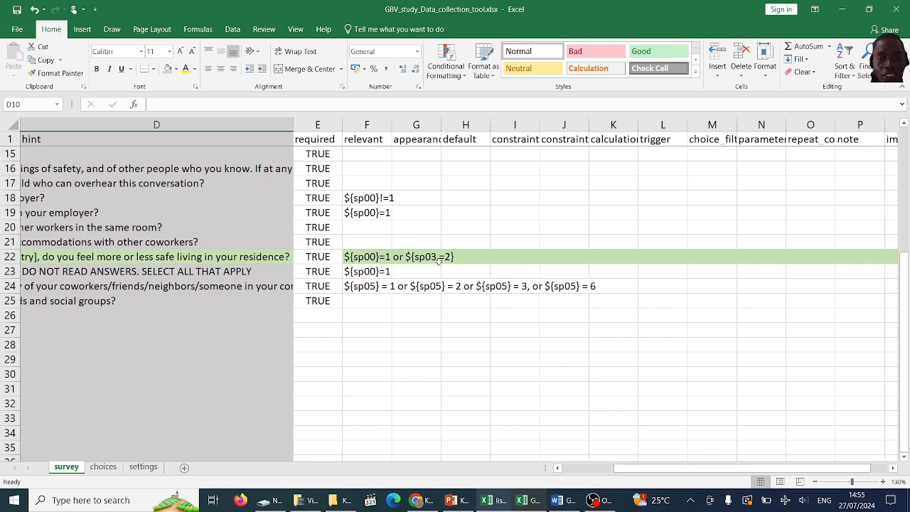
double_click(377, 256)
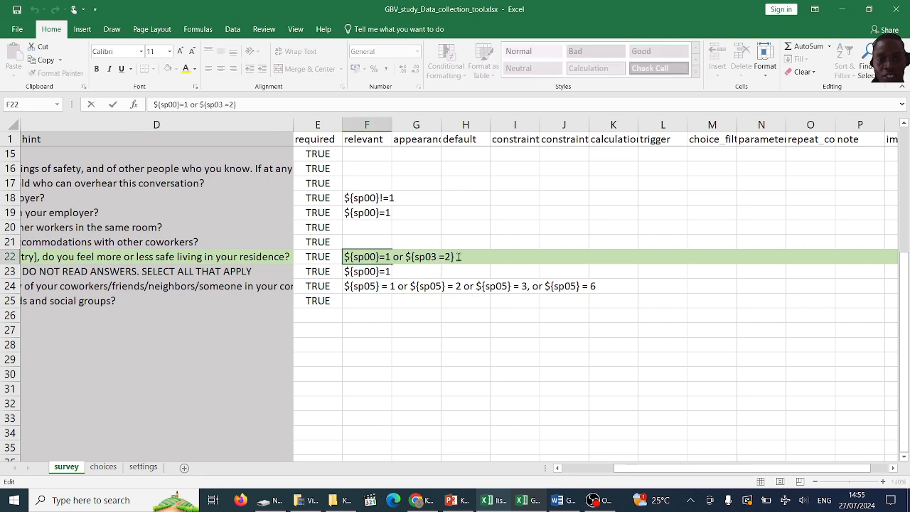
key("BackSpace")
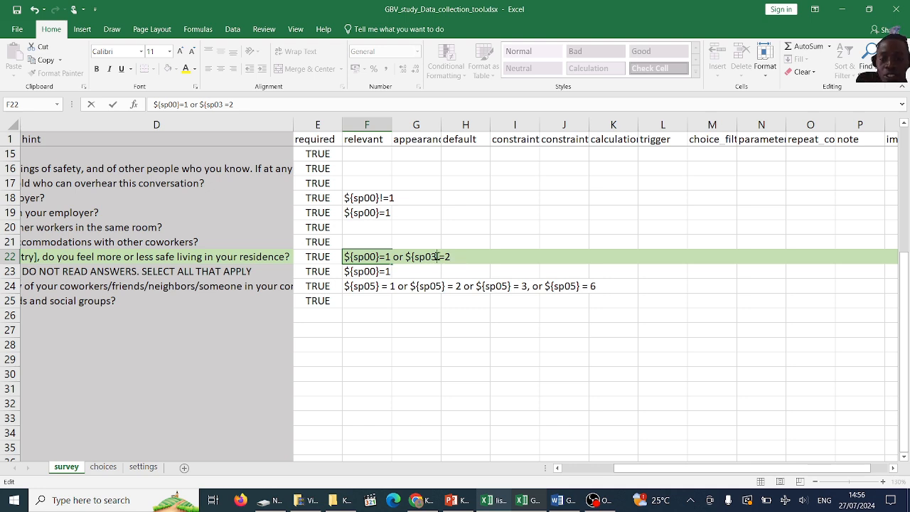
type("}")
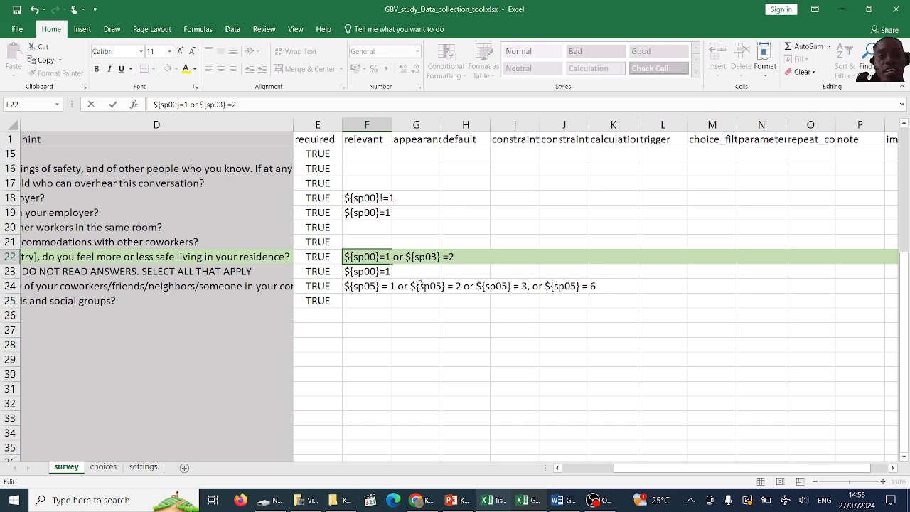
left_click(420, 285)
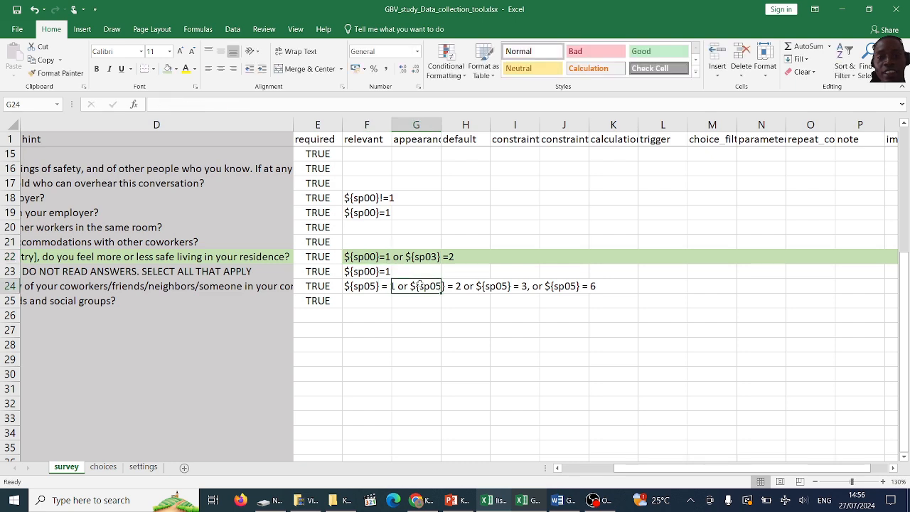
left_click(382, 319)
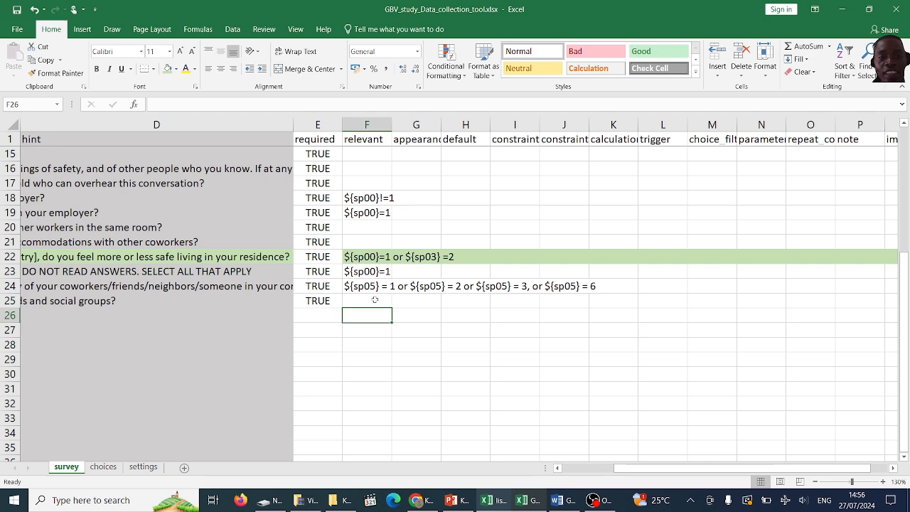
left_click(379, 257)
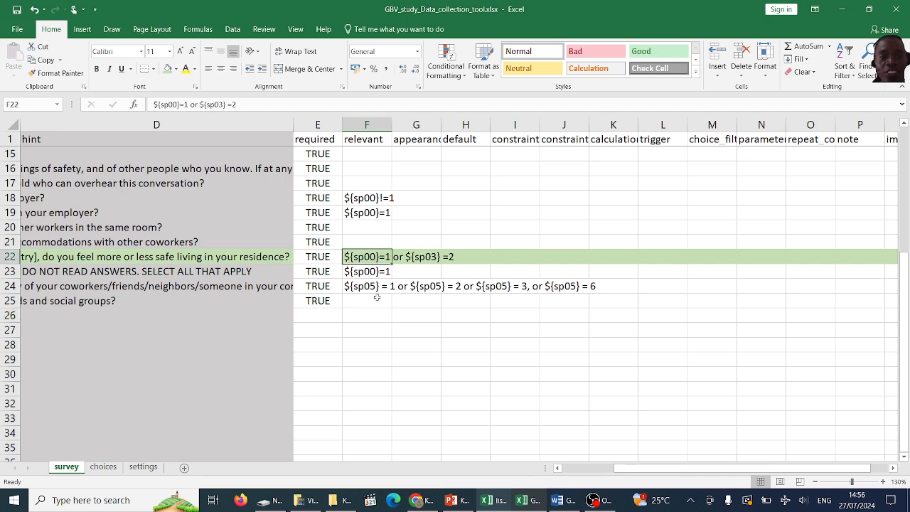
Step: Try to shorten the relevant condition in F24 by removing the repeated ${sp05} references and equals signs, and undo the edit
scroll(376, 298, "up", 4)
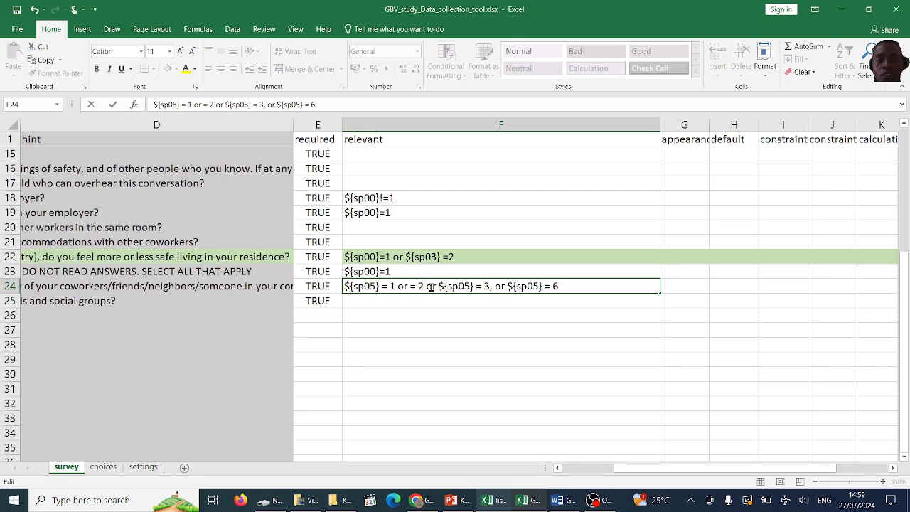
left_click_drag(475, 286, 440, 286)
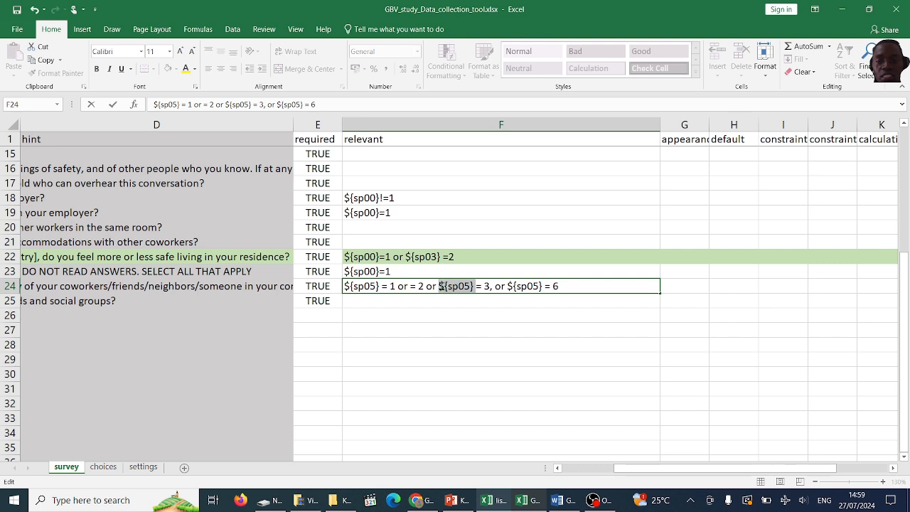
key("BackSpace")
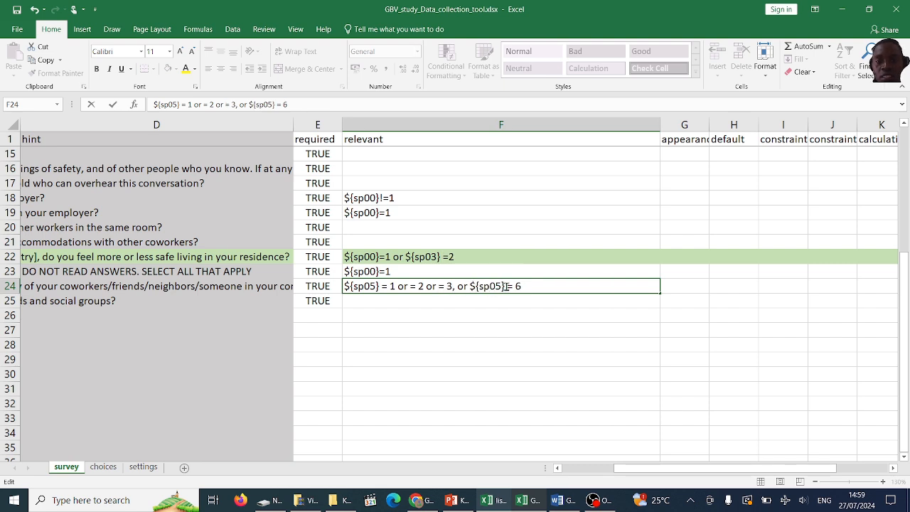
left_click_drag(506, 286, 471, 287)
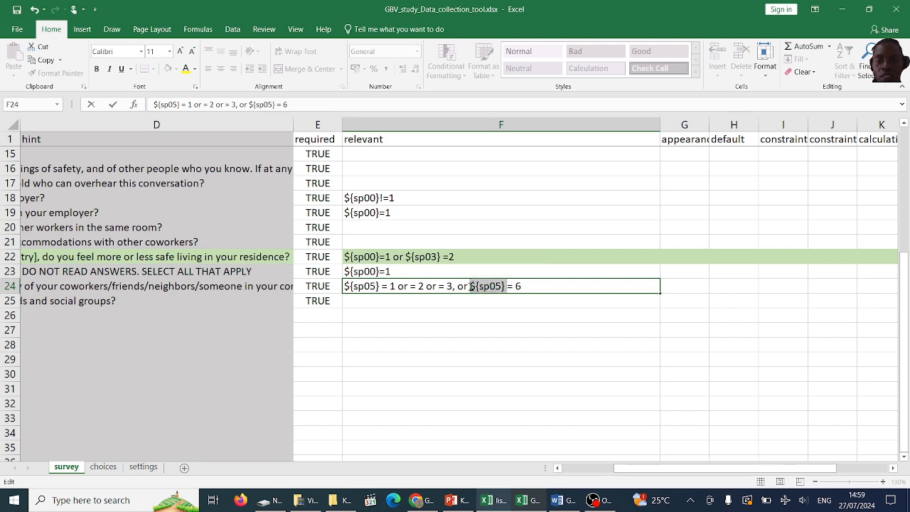
key("BackSpace")
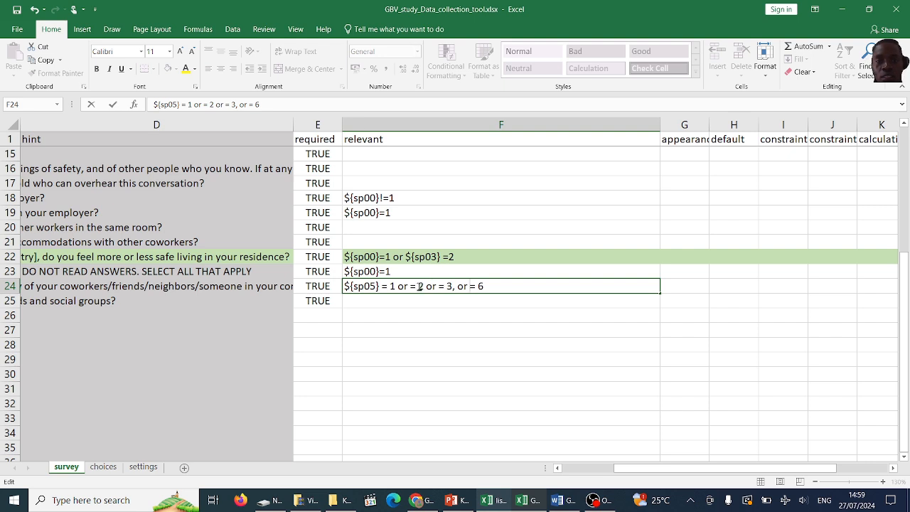
left_click(419, 286)
key("BackSpace")
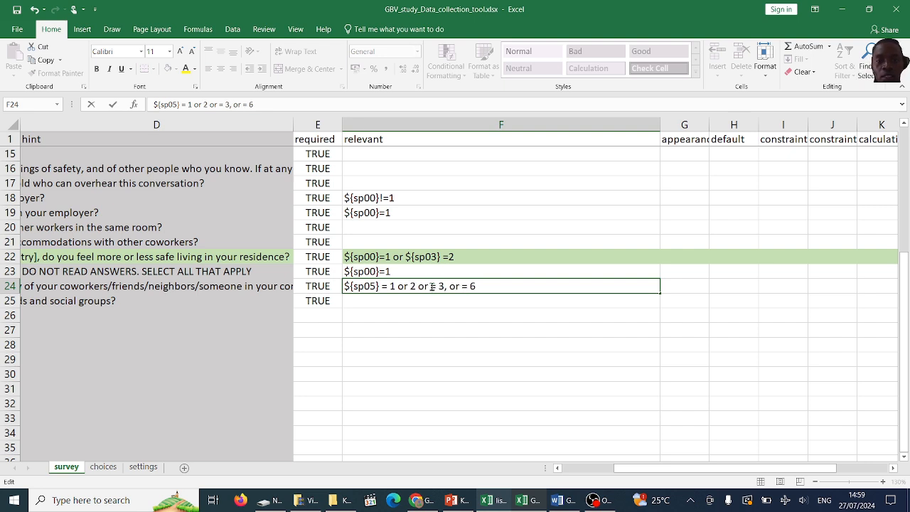
left_click(437, 286)
key("BackSpace")
key("BackSpace")
left_click(460, 285)
key("BackSpace")
key("BackSpace")
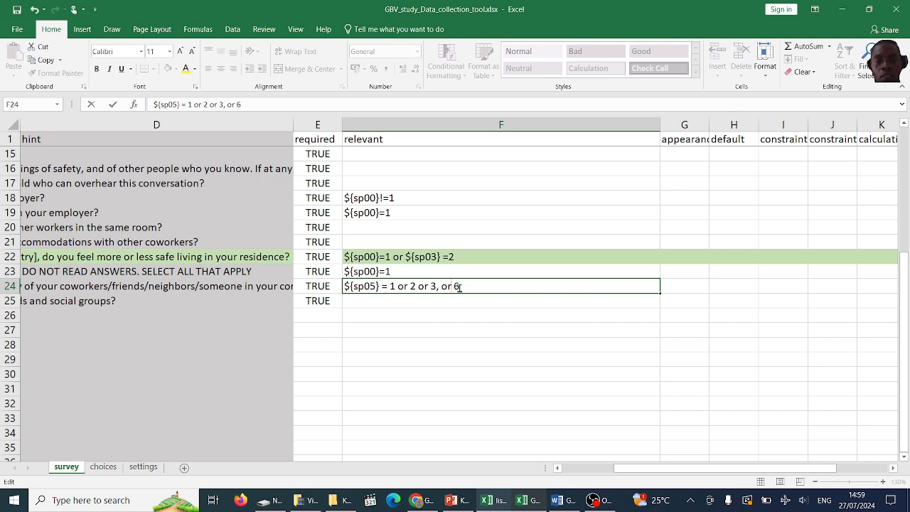
key("ctrl+z")
left_click(452, 311)
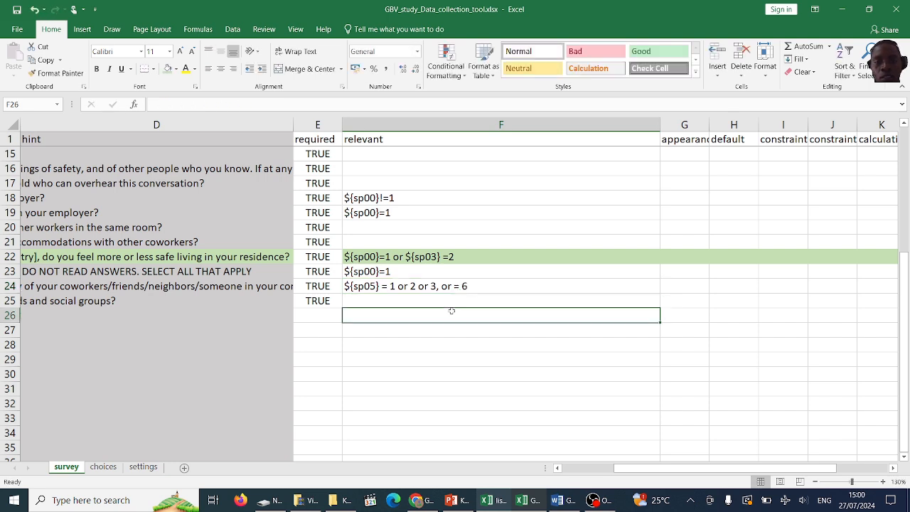
left_click(33, 10)
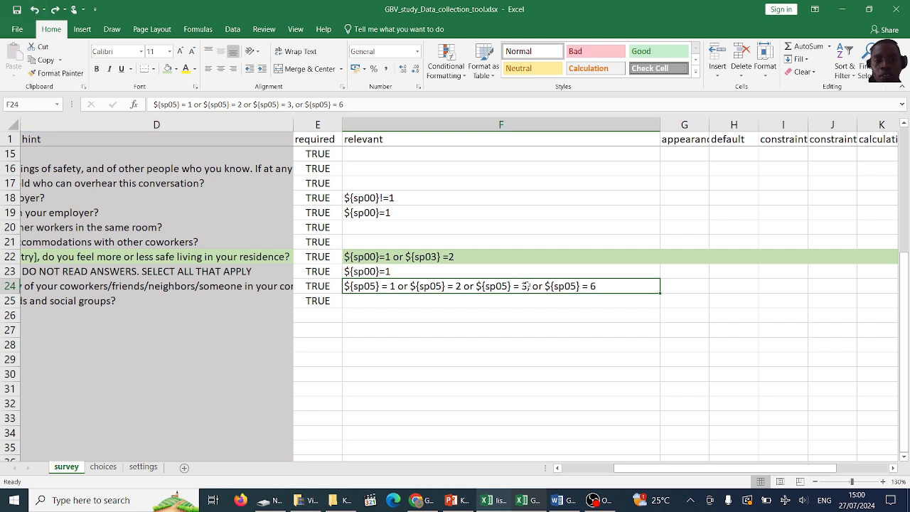
Step: Remove the comma from the relevant condition in F24 so it reads ${sp05} = 1 or ${sp05} = 2 or ${sp05} = 3 or ${sp05} = 6
double_click(529, 286)
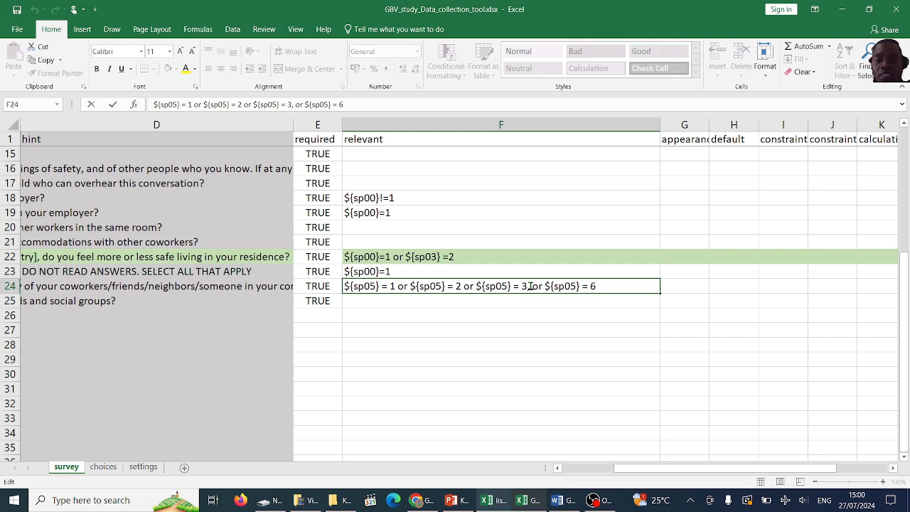
key("BackSpace")
left_click(522, 332)
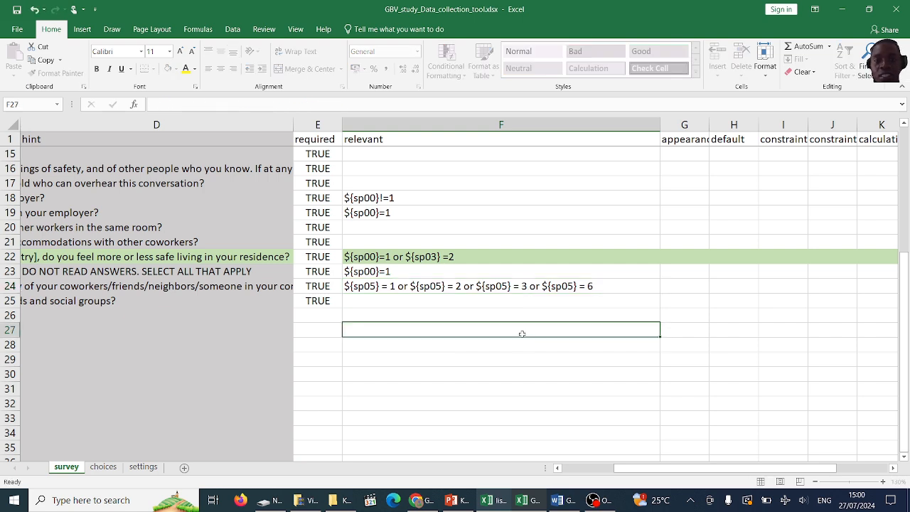
left_click(458, 291)
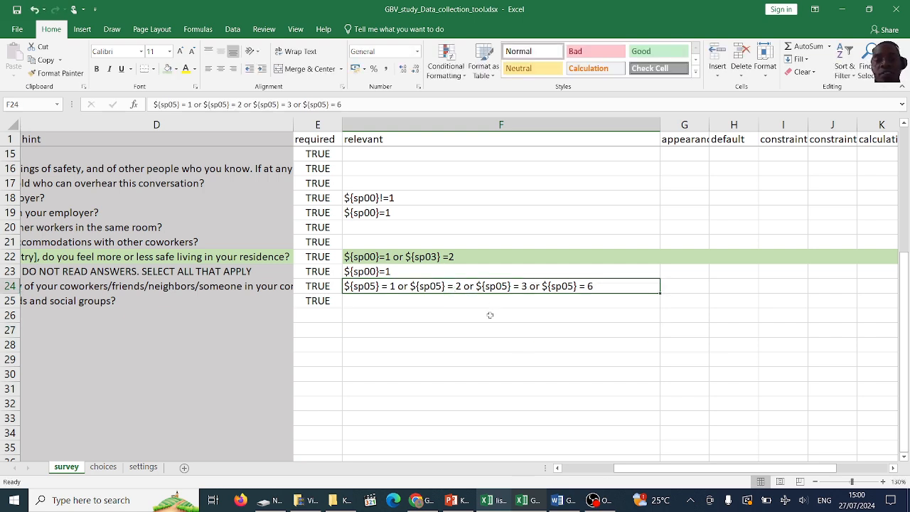
left_click(490, 315)
Step: Save and close the GBV_study_Data_collection_tool.xlsx workbook
left_click(21, 31)
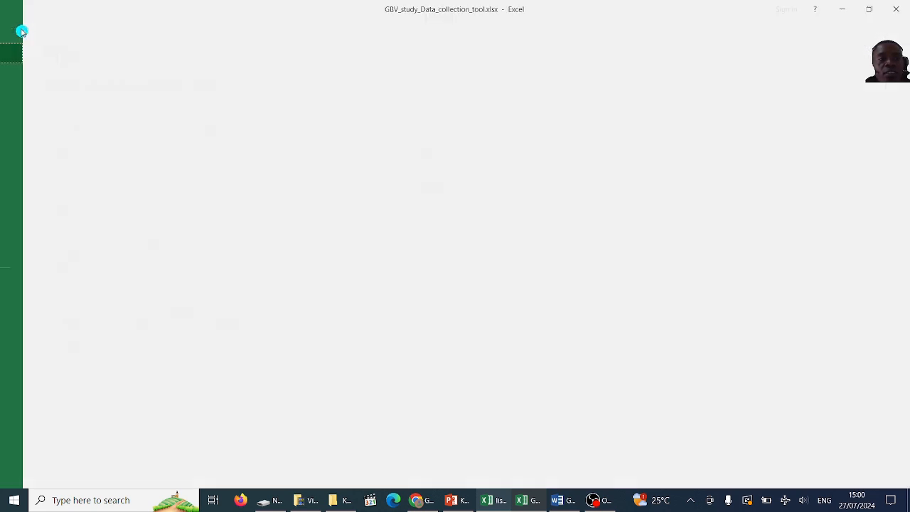
left_click(24, 23)
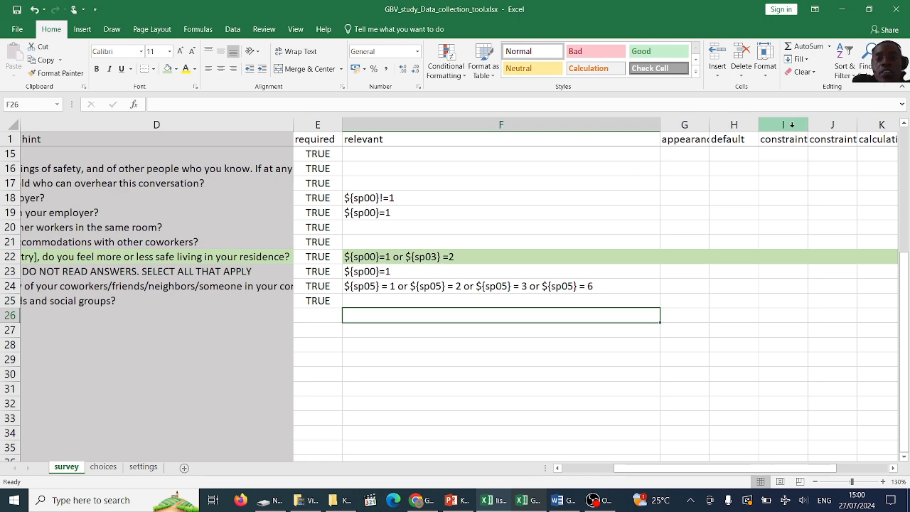
left_click(897, 9)
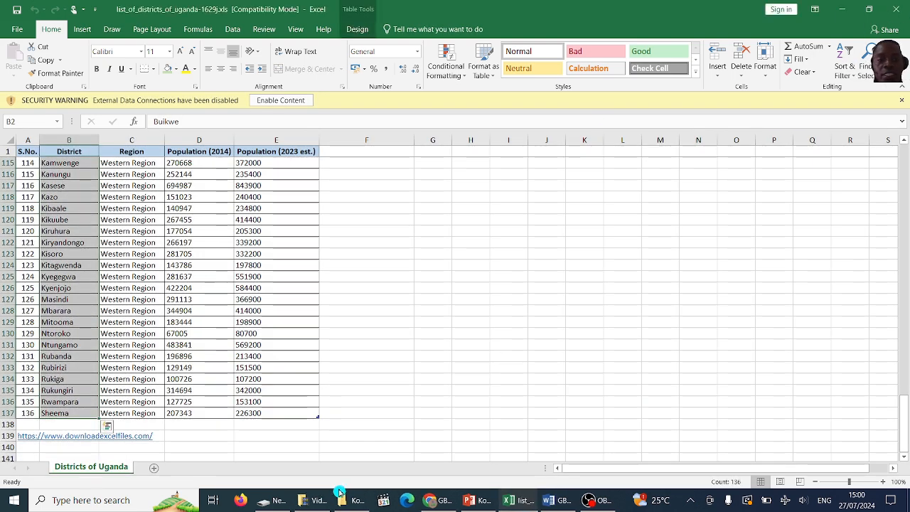
Step: Revalidate GBV_study_Data_collection_tool.xlsx by running it through xlsform.exe in the Kobo validator folder, and close the console and folder windows
left_click(342, 498)
left_click_drag(351, 237, 359, 391)
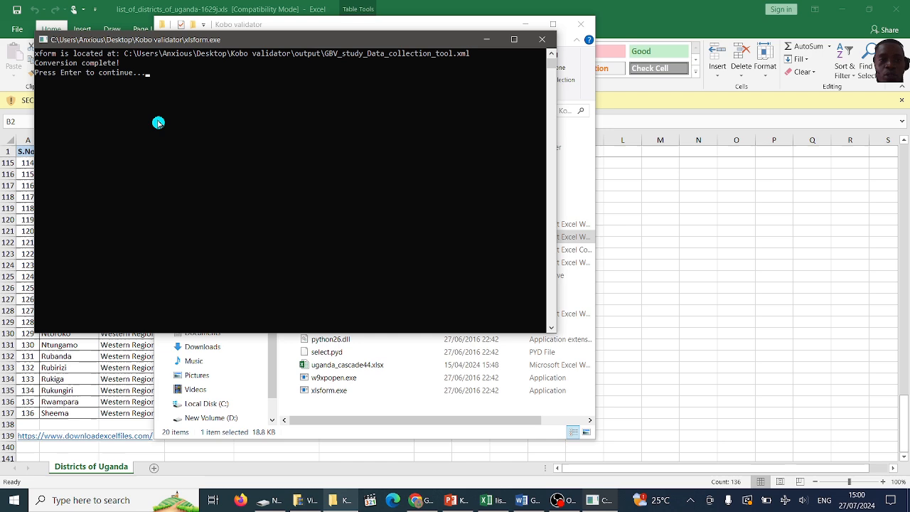
left_click(542, 39)
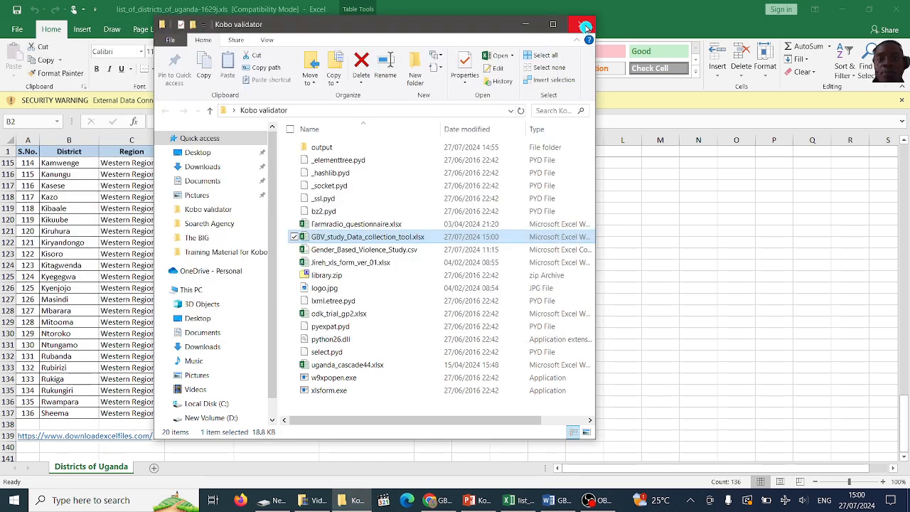
left_click(584, 26)
Step: Switch to Chrome and load the KoboToolbox projects page at eu.kobotoolbox.org afresh from a blank page
left_click(435, 499)
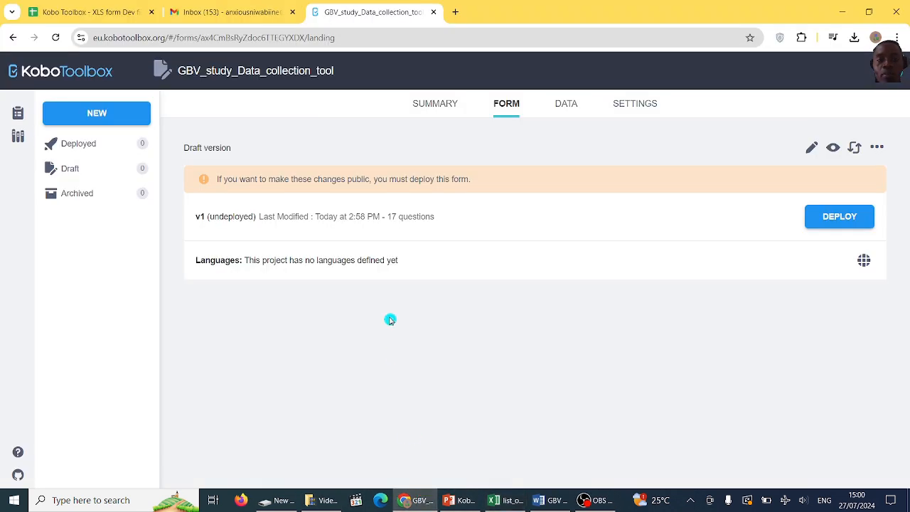
left_click(12, 35)
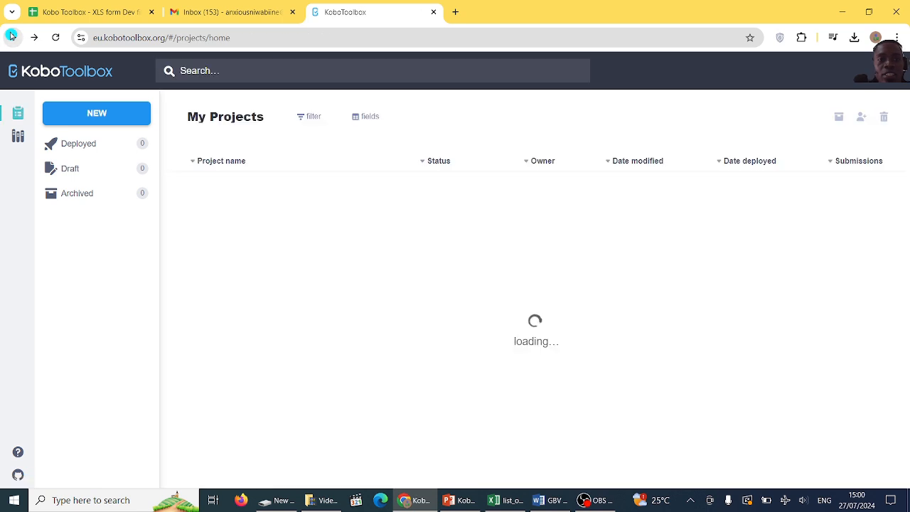
left_click(11, 35)
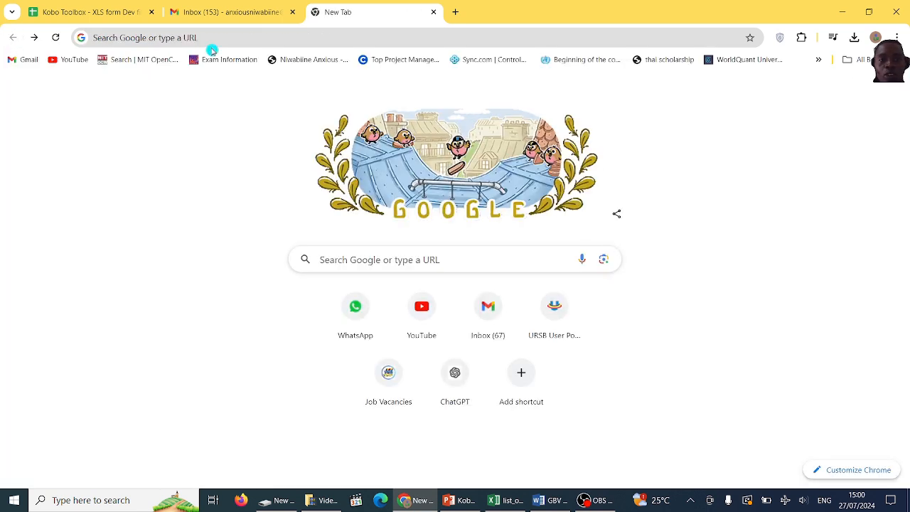
left_click(270, 36)
type("kob")
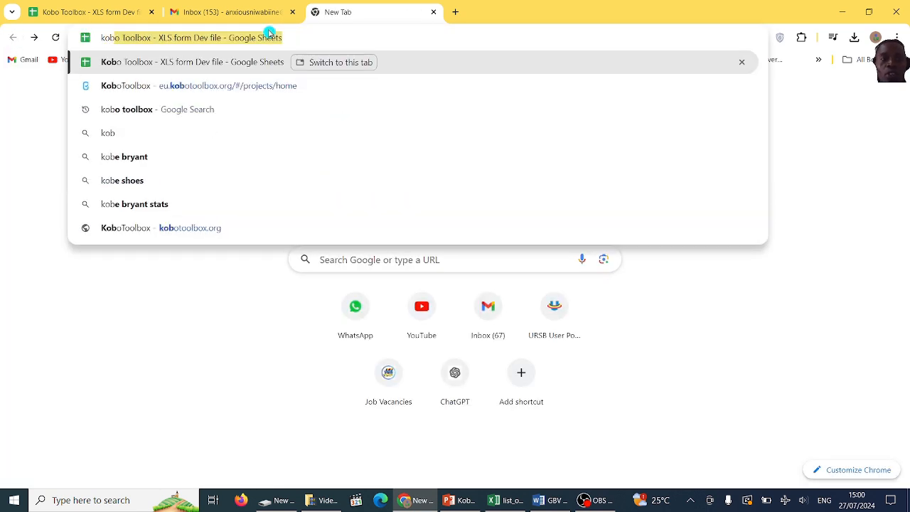
left_click(186, 84)
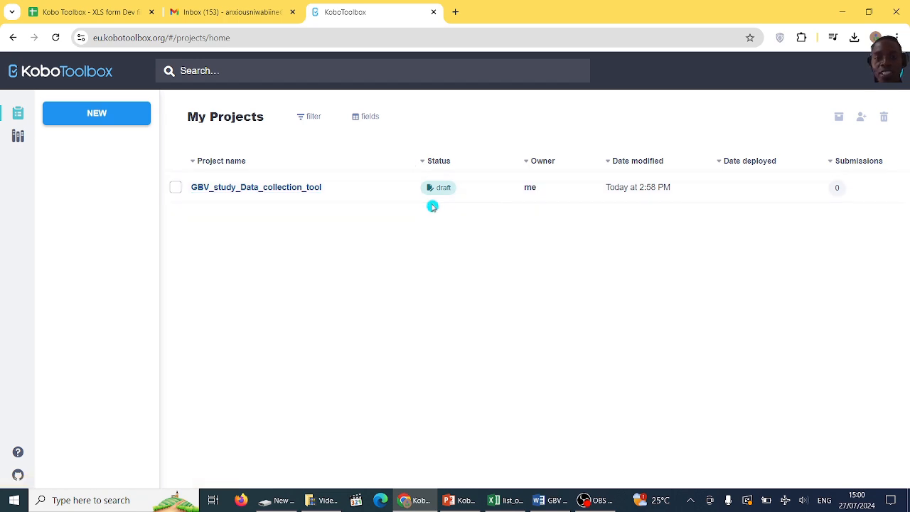
Step: Permanently delete the draft project GBV_study_Data_collection_tool, and view the library before returning to the projects list
left_click(176, 187)
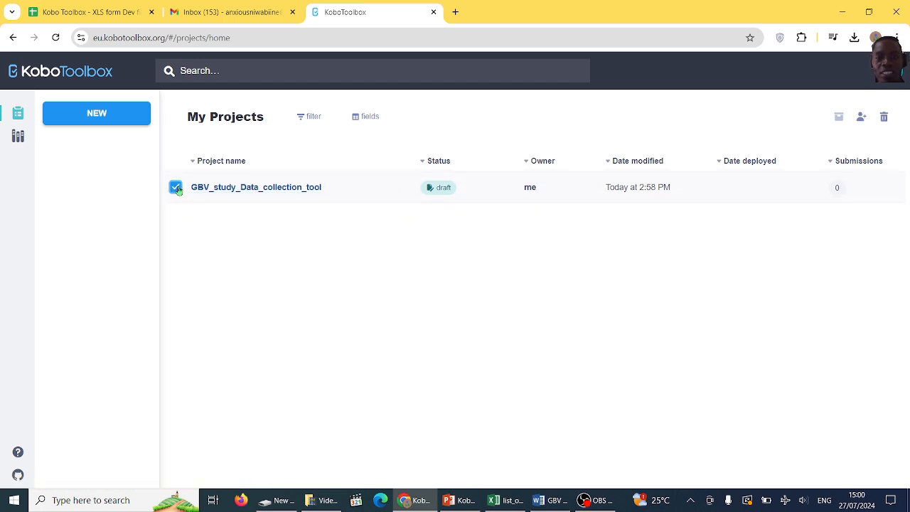
left_click(883, 117)
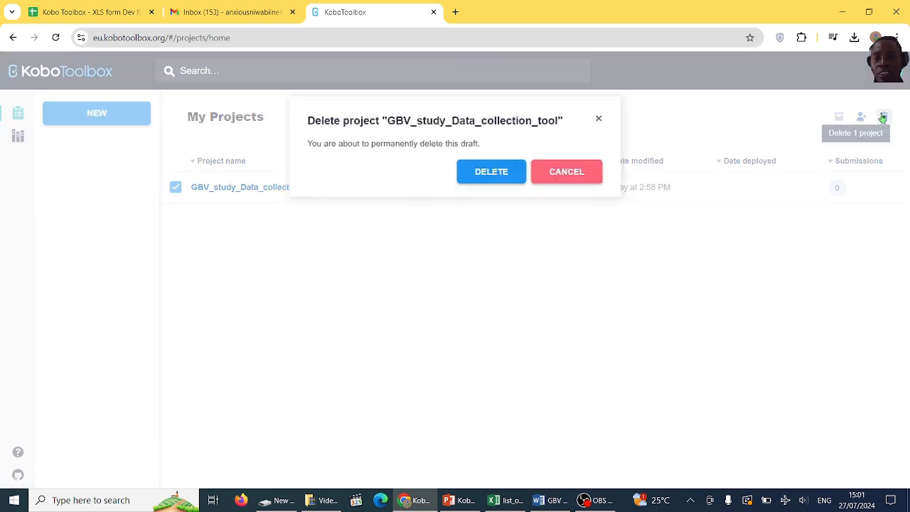
left_click(499, 171)
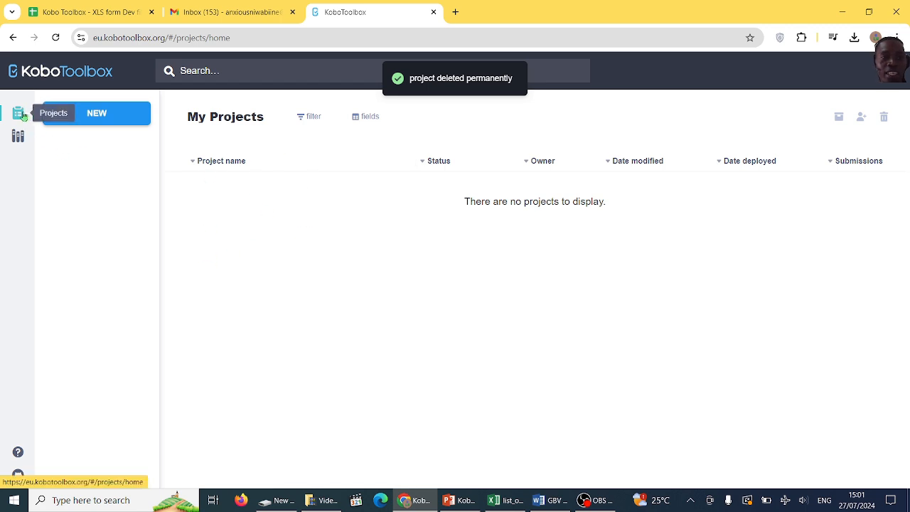
left_click(19, 138)
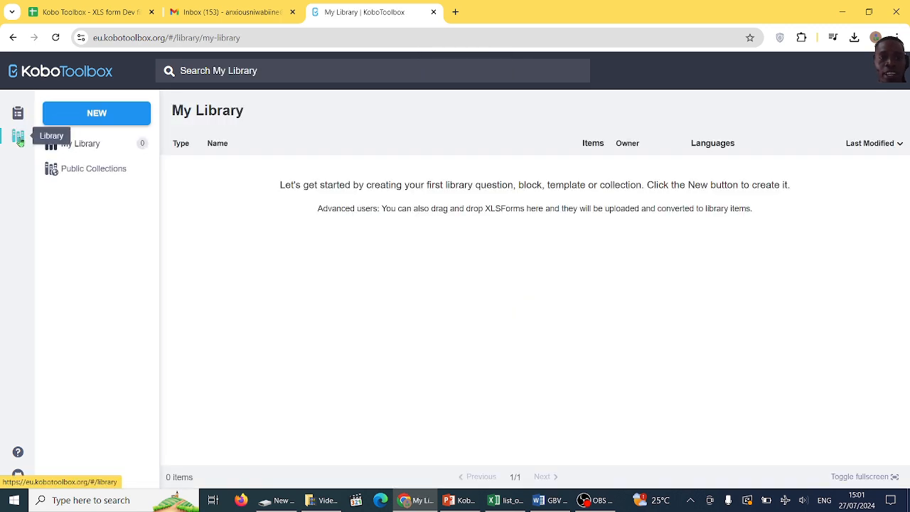
left_click(18, 114)
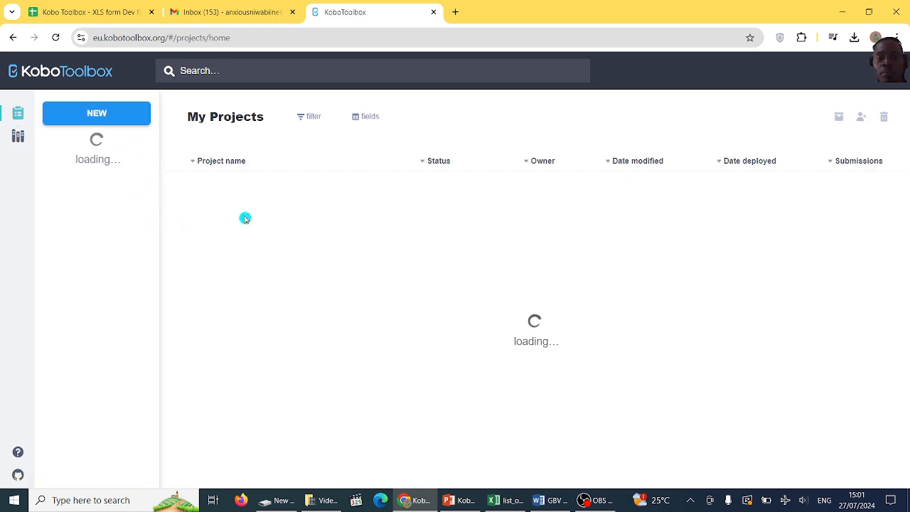
Step: Start a new project by uploading the XLSForm GBV_study_Data_collection_tool.xlsx from the Kobo validator folder on the Desktop
left_click(121, 120)
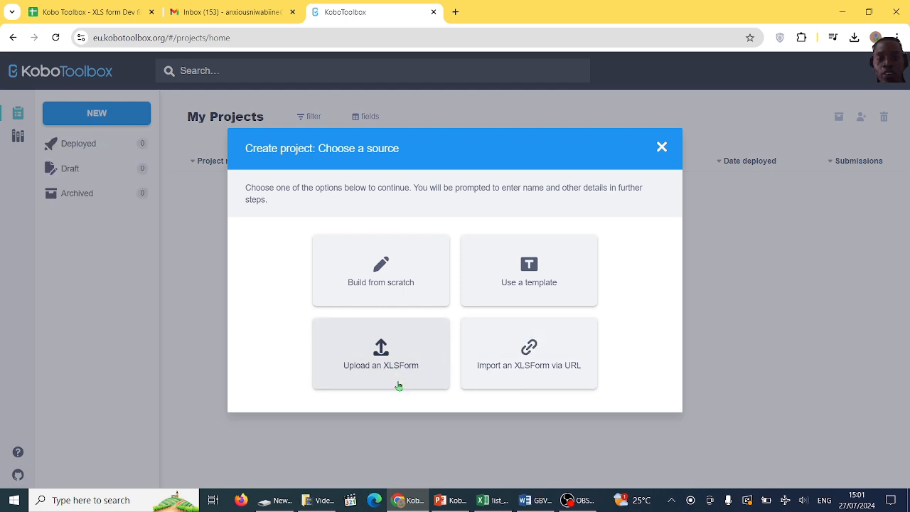
left_click(381, 360)
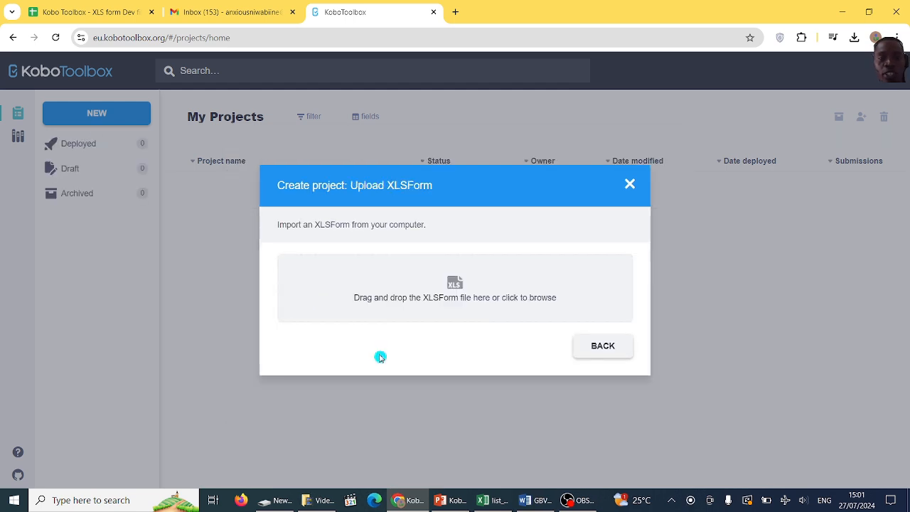
left_click(395, 297)
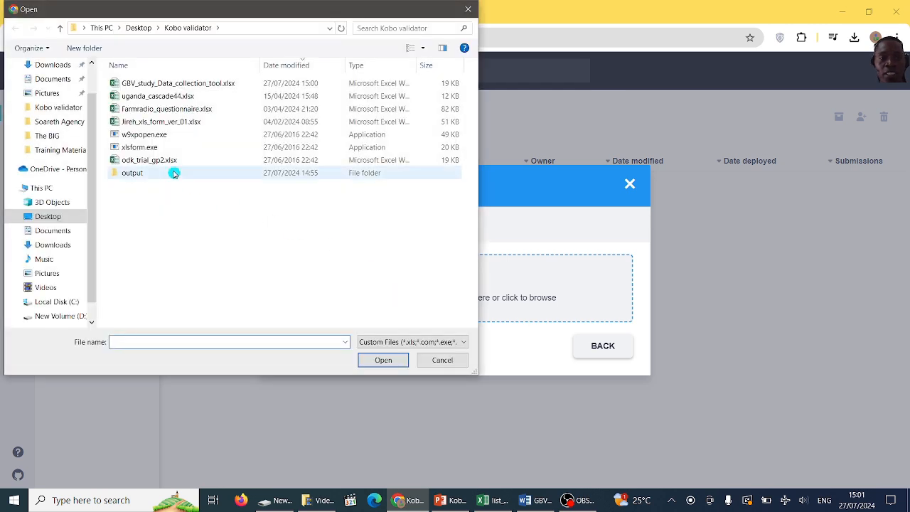
left_click(179, 83)
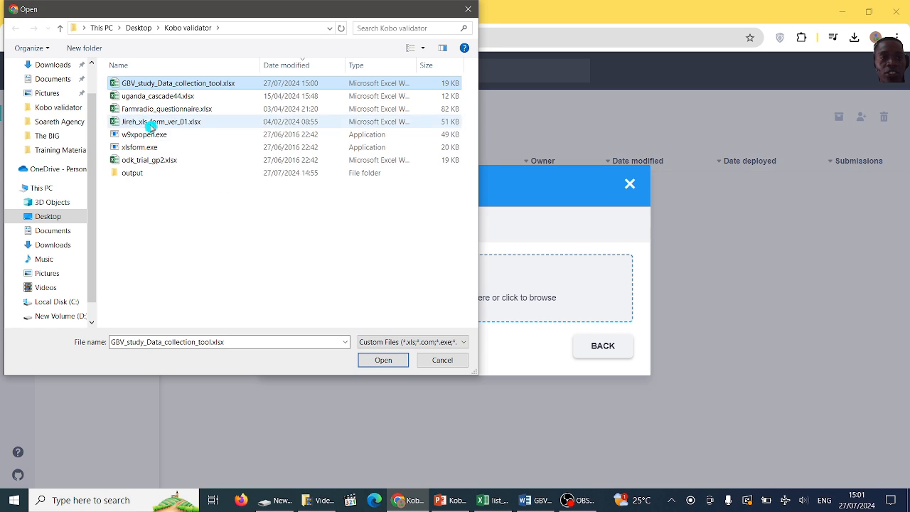
left_click(44, 220)
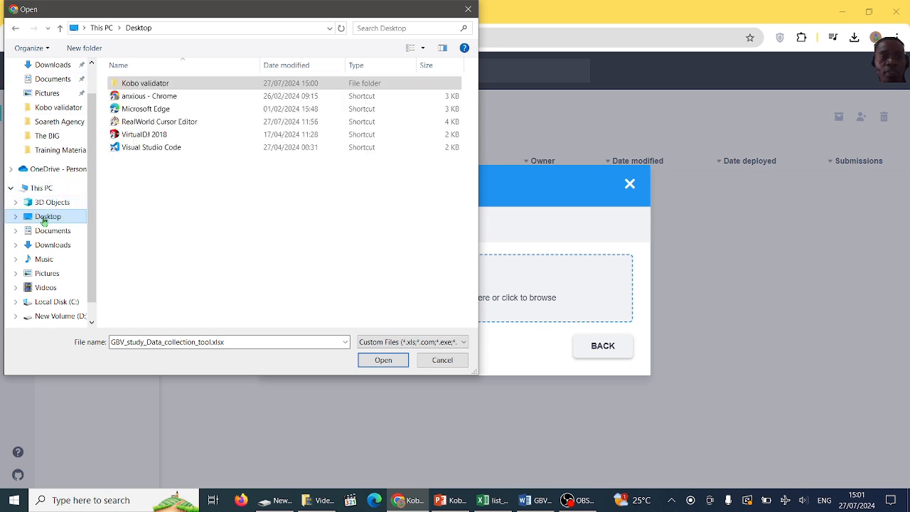
double_click(145, 84)
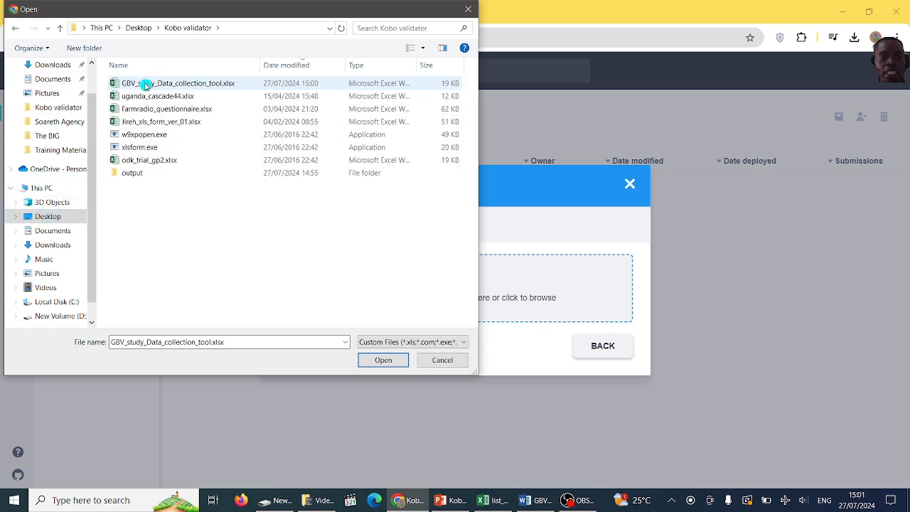
left_click(382, 359)
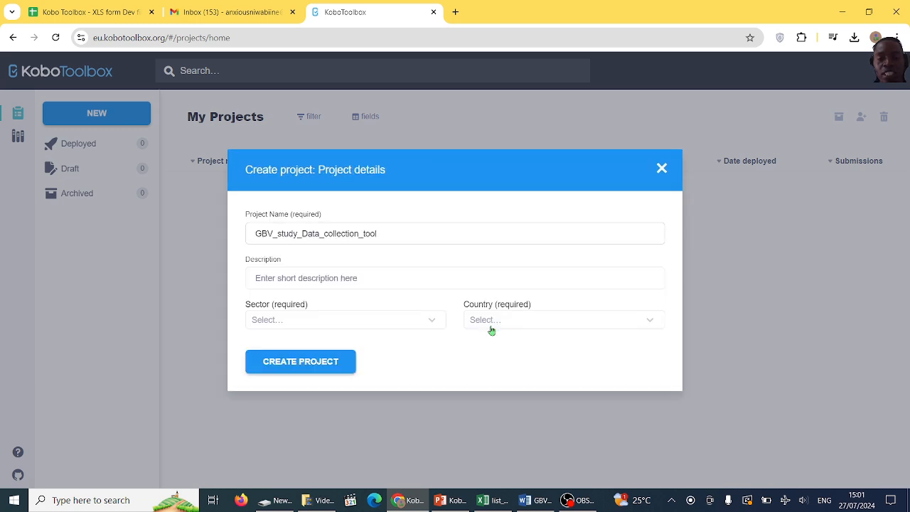
Step: Create the project with description "This is a GBV assessment tool", sector "Humanitarian - Coordination / Information Management" and country Uganda
left_click(394, 237)
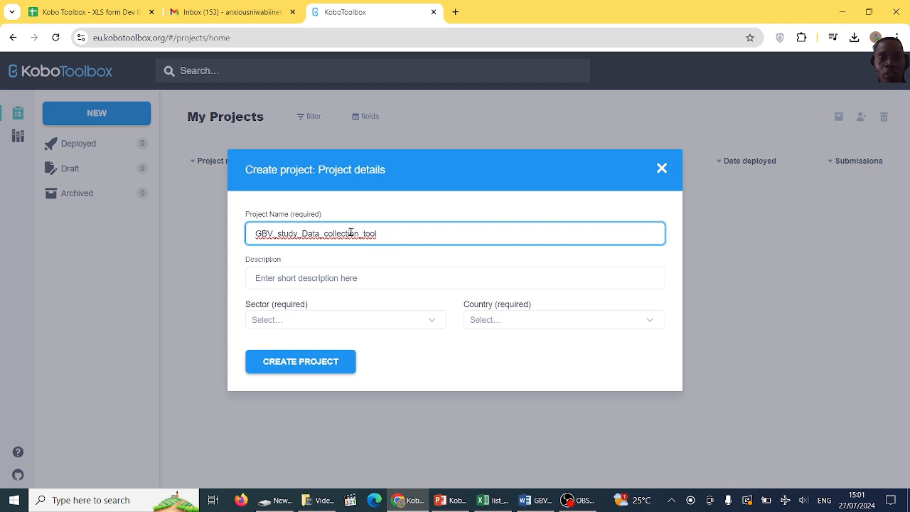
left_click(338, 277)
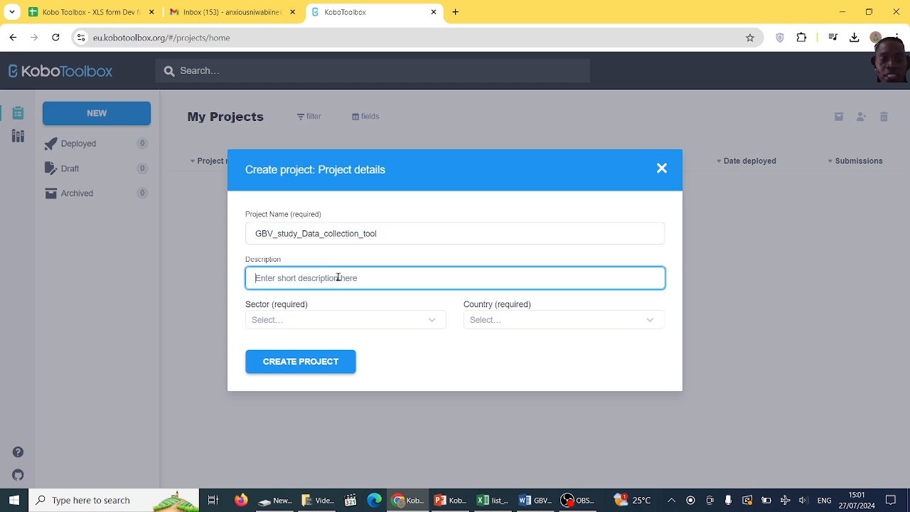
type("This is a GBV assessment tool")
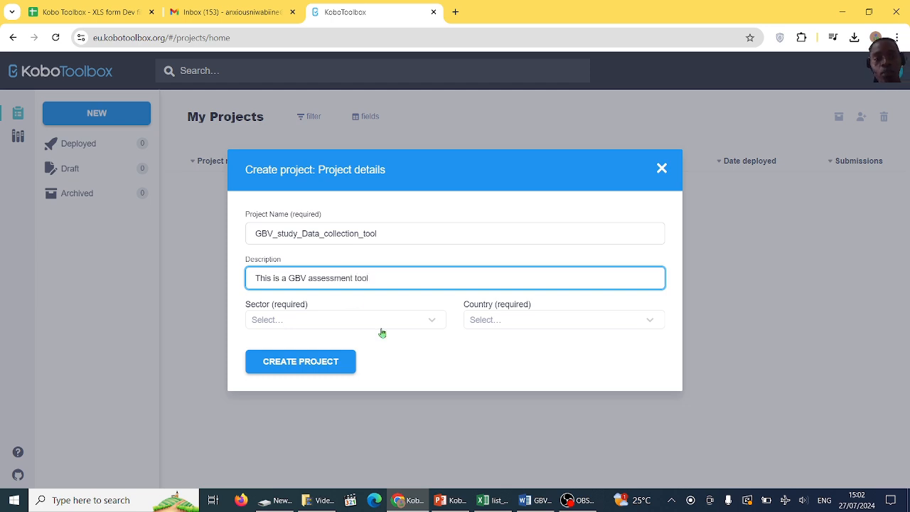
left_click(382, 325)
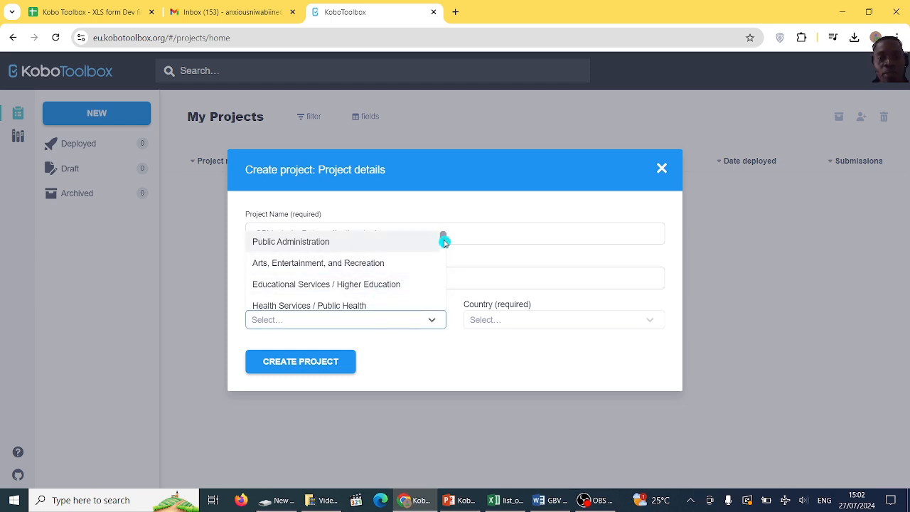
left_click_drag(444, 237, 446, 277)
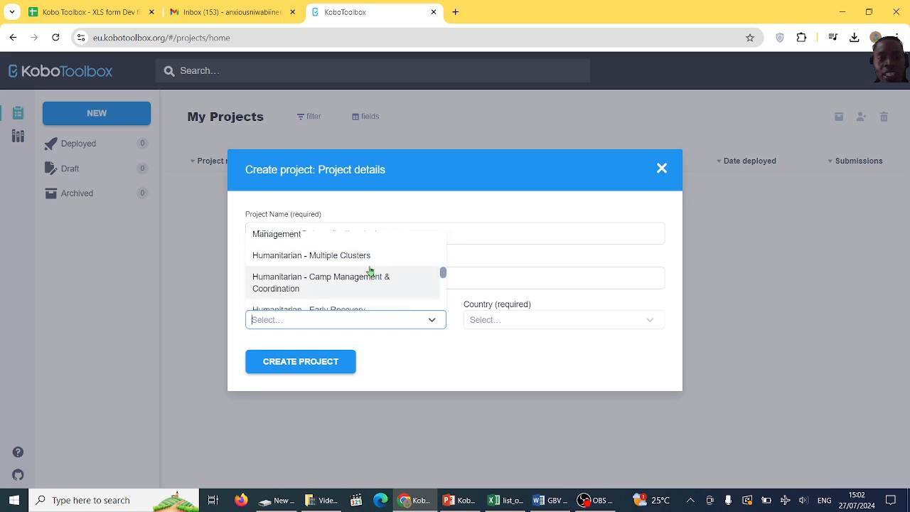
left_click(359, 240)
left_click(530, 322)
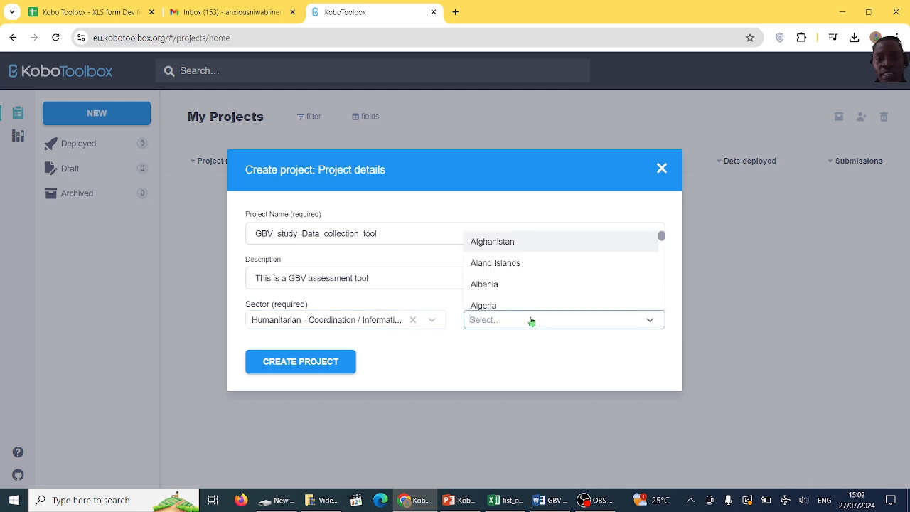
type("ug")
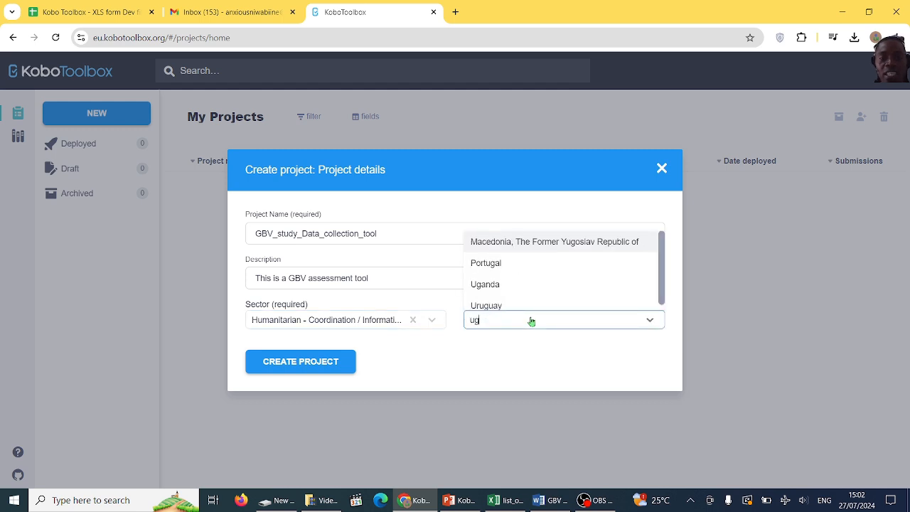
left_click(509, 285)
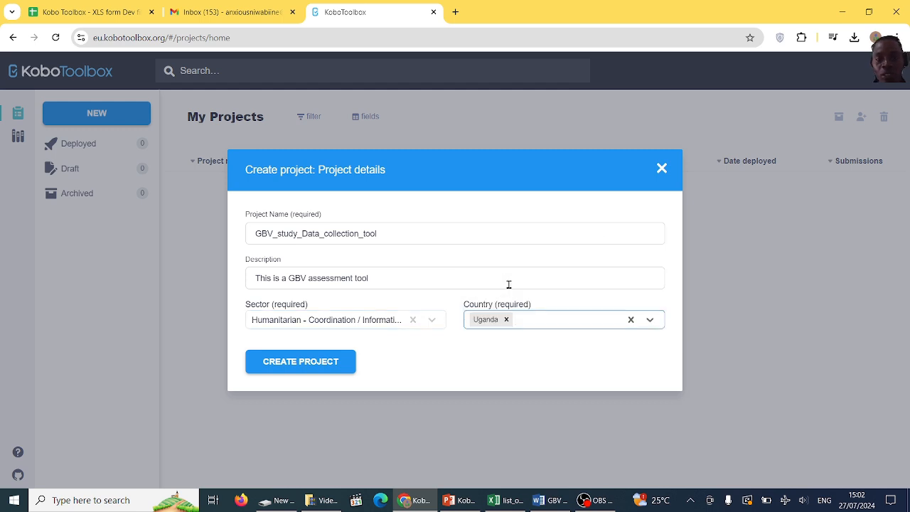
left_click(327, 364)
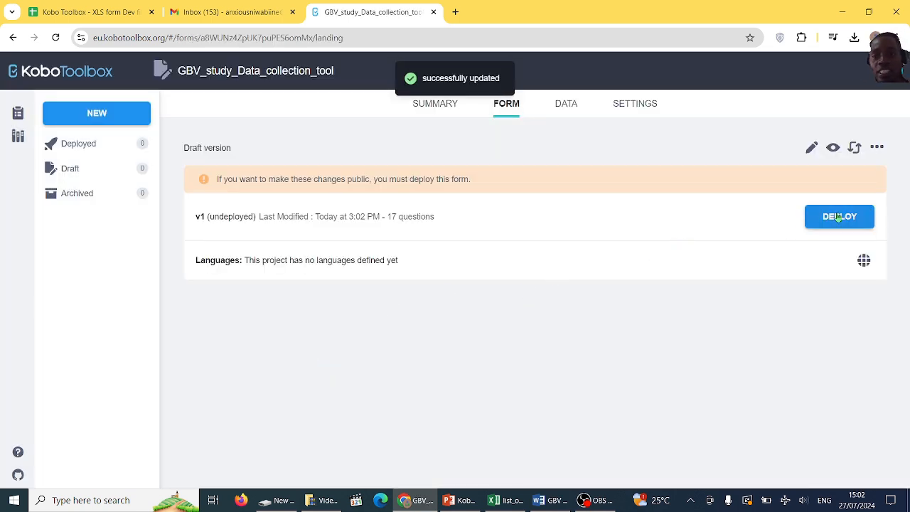
Step: Deploy the form, view the project summary, and choose Online-Offline (multiple submission) as the data collection mode
left_click(838, 225)
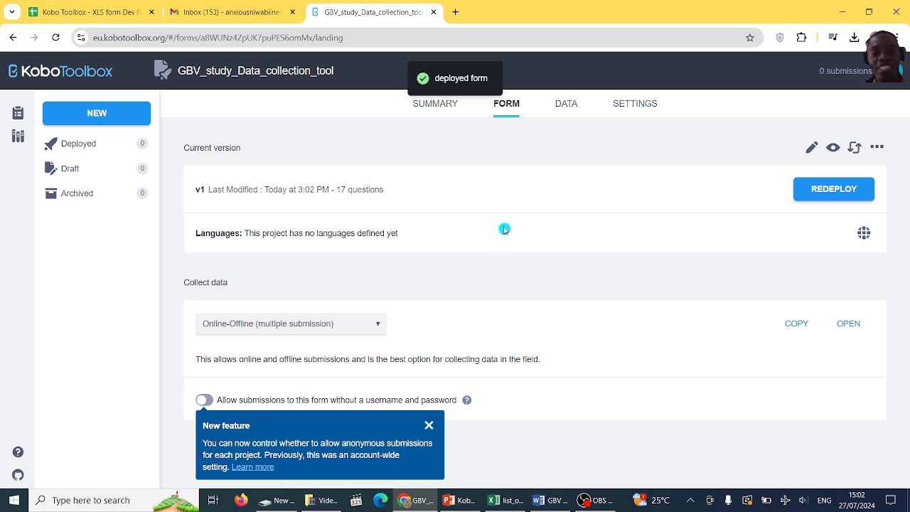
left_click(437, 105)
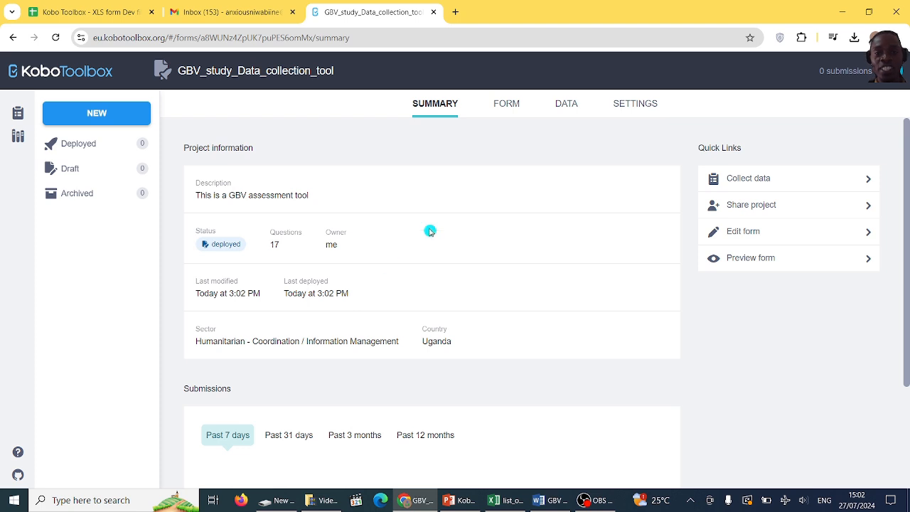
left_click(509, 106)
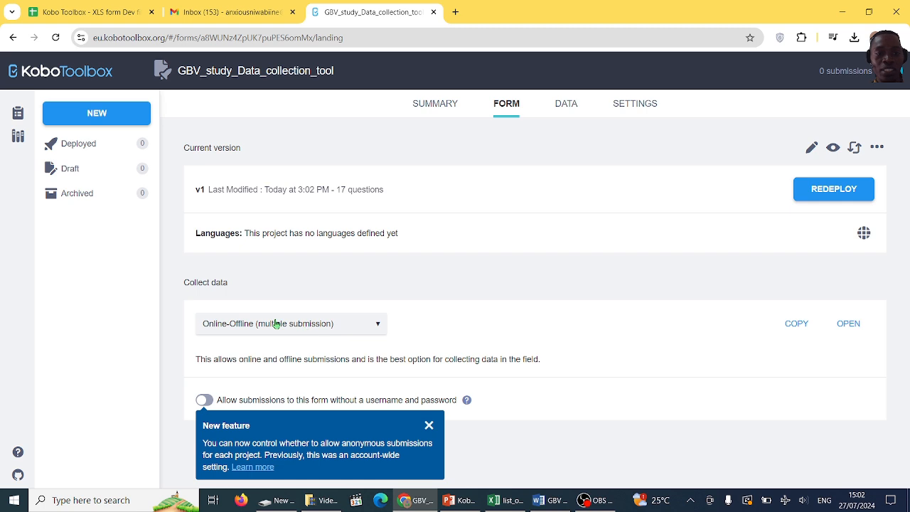
left_click(379, 326)
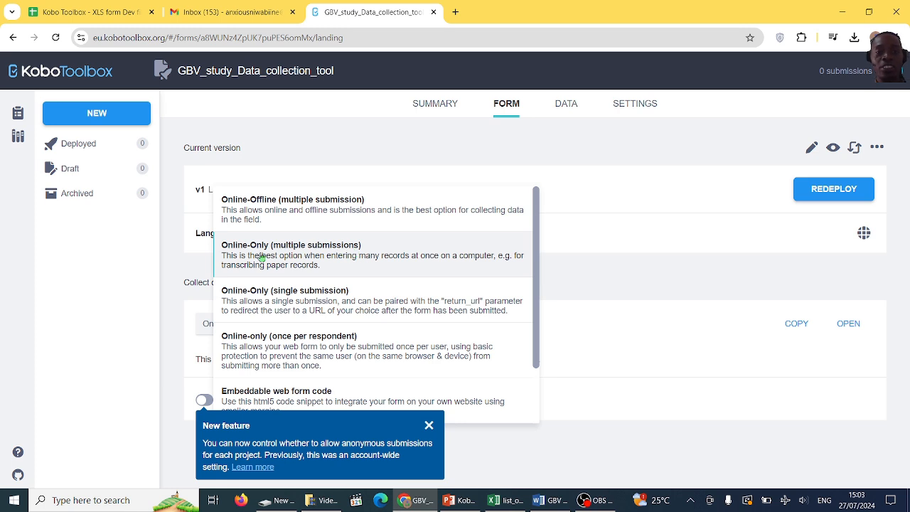
left_click(328, 209)
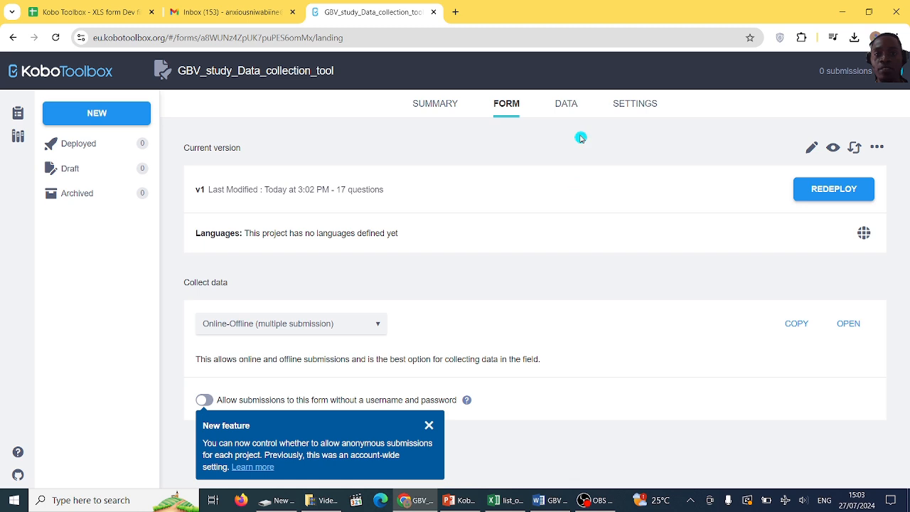
Step: Examine the project's data table, reports, gallery, downloads and map, and its general and media settings
left_click(568, 111)
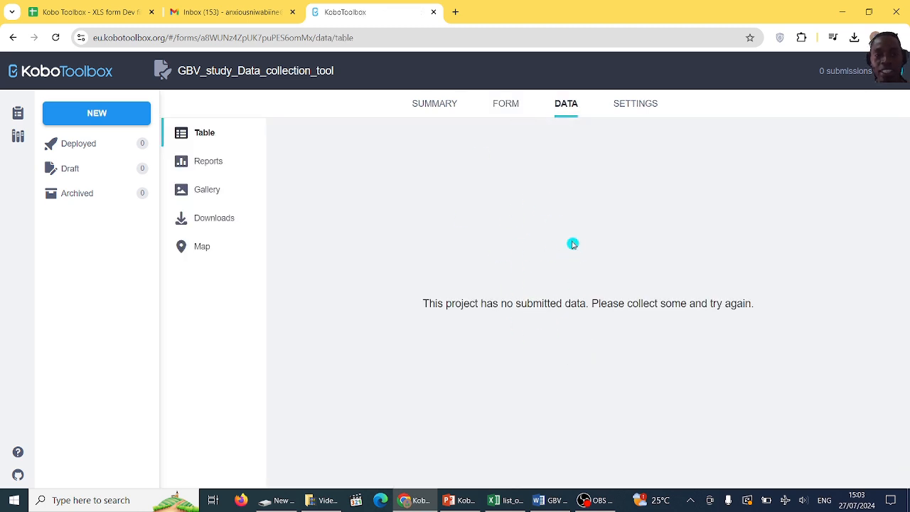
left_click(207, 163)
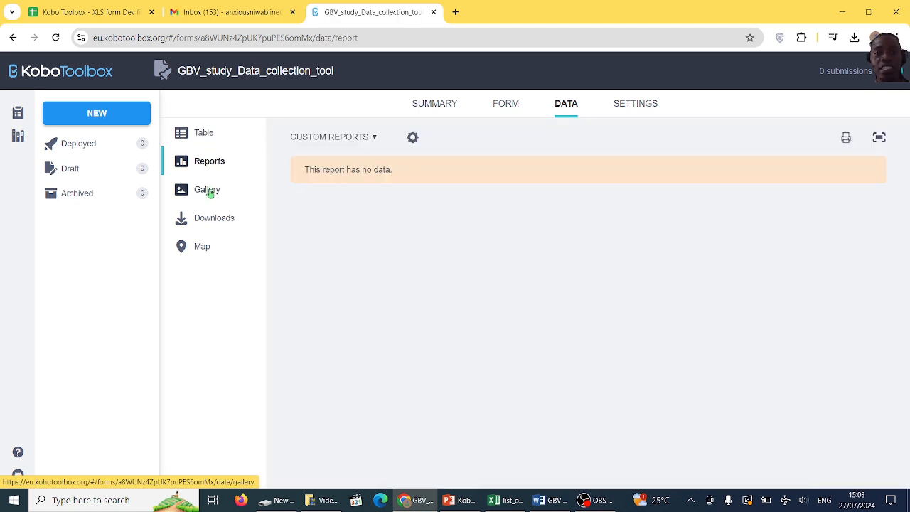
left_click(209, 191)
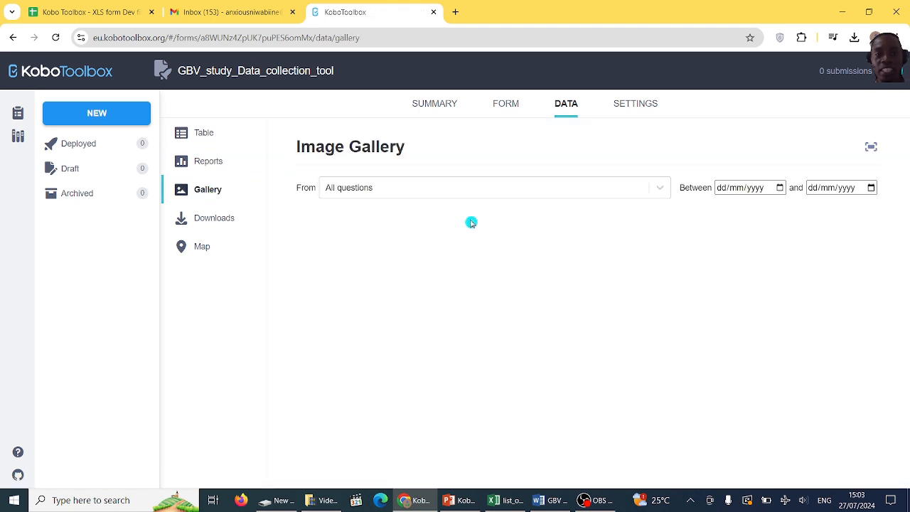
left_click(221, 226)
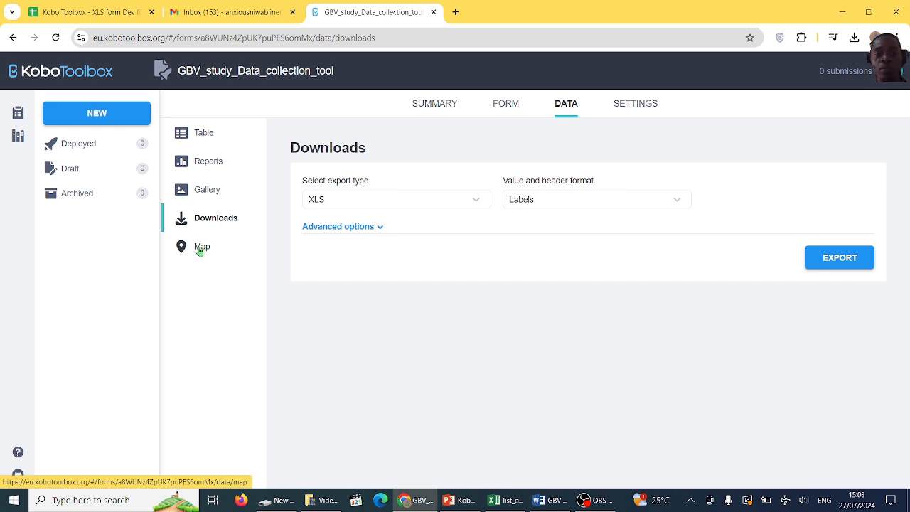
left_click(200, 249)
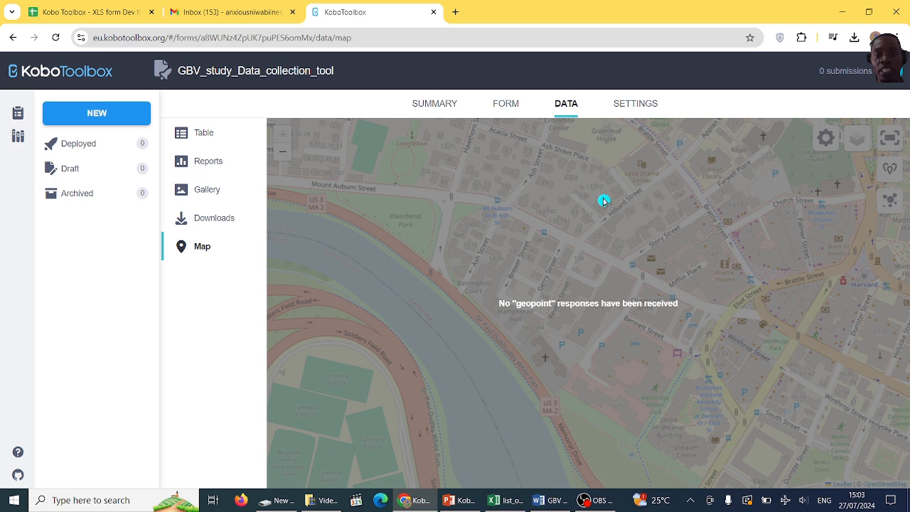
left_click(642, 103)
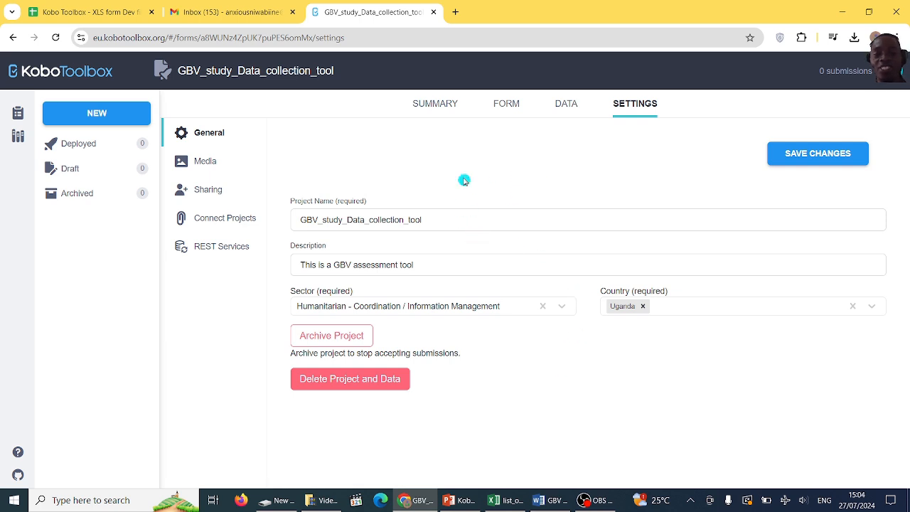
left_click(225, 160)
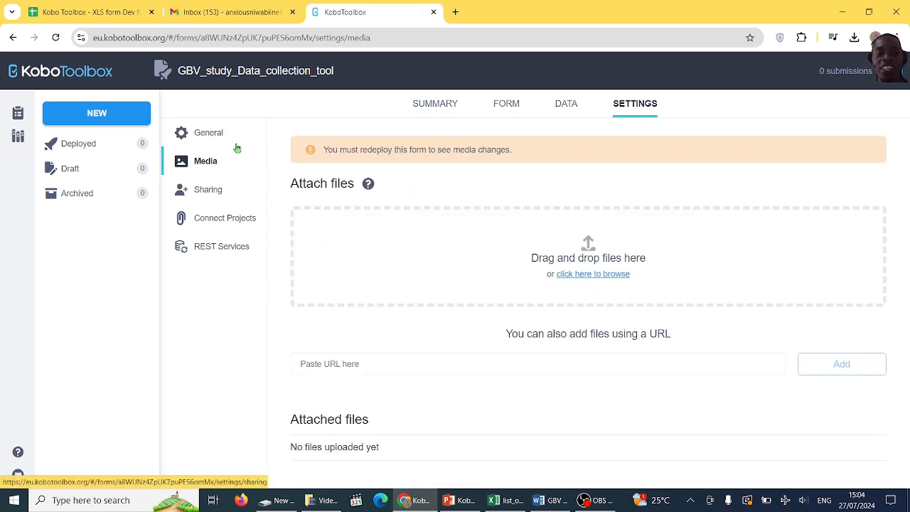
left_click(212, 134)
Step: Copy the form's Online-Offline collection link, switch to Word and paste it below the last table of GBV Questionnaire.docx
left_click(502, 107)
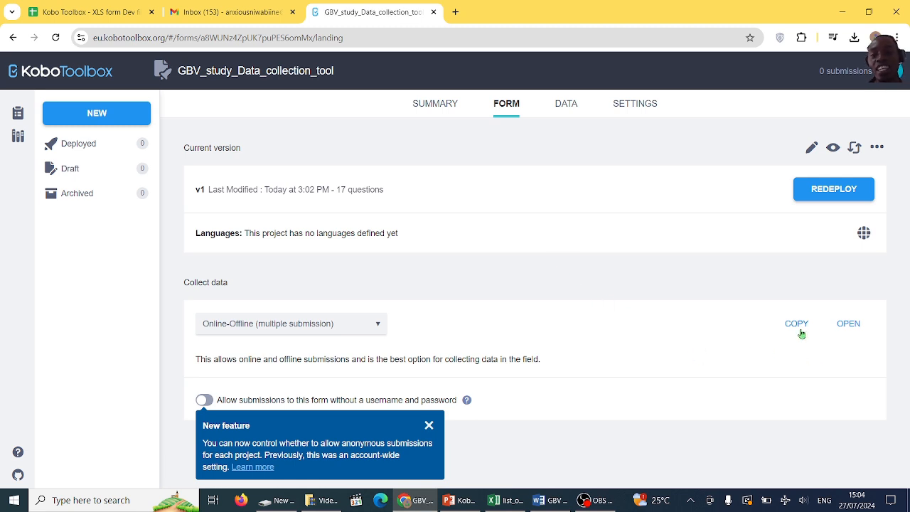
left_click(797, 325)
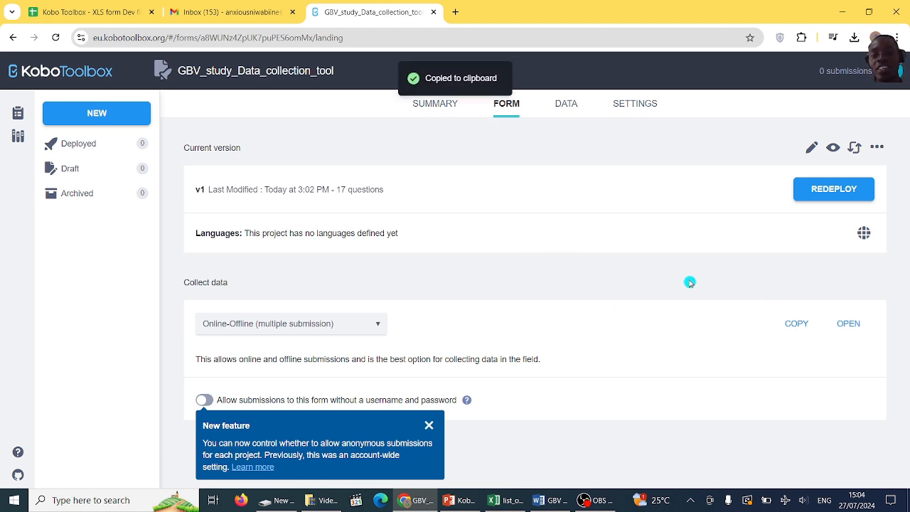
left_click(458, 13)
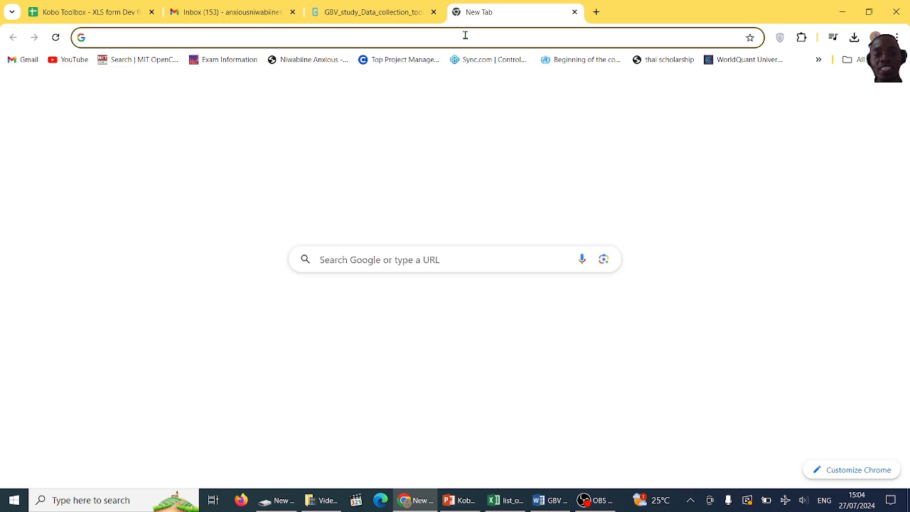
left_click(551, 500)
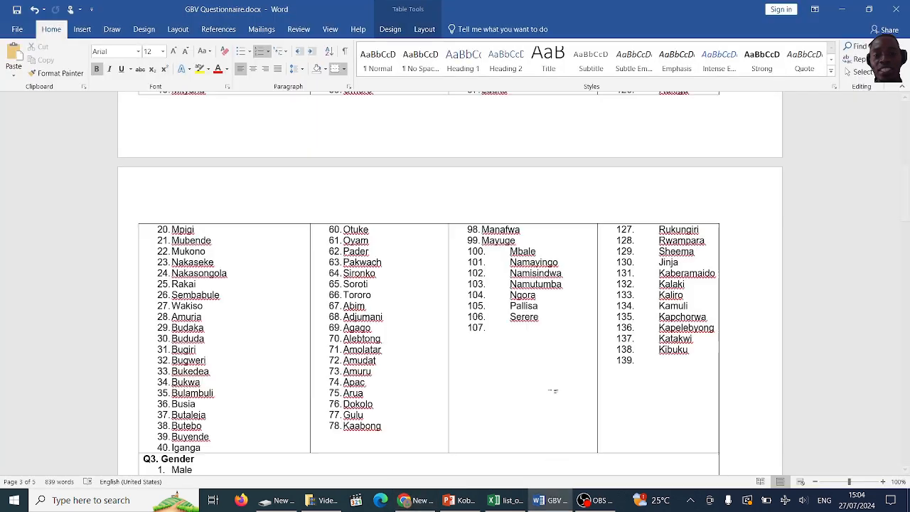
scroll(558, 445, "down", 20)
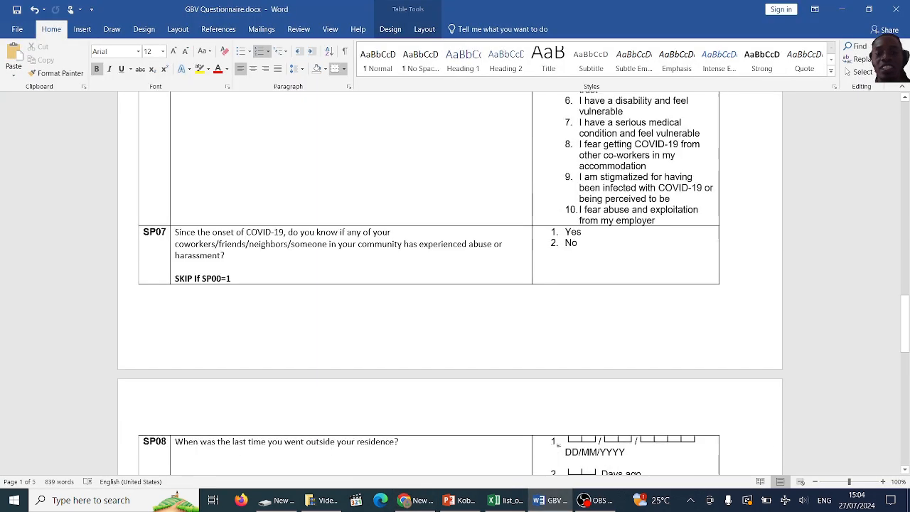
left_click(462, 288)
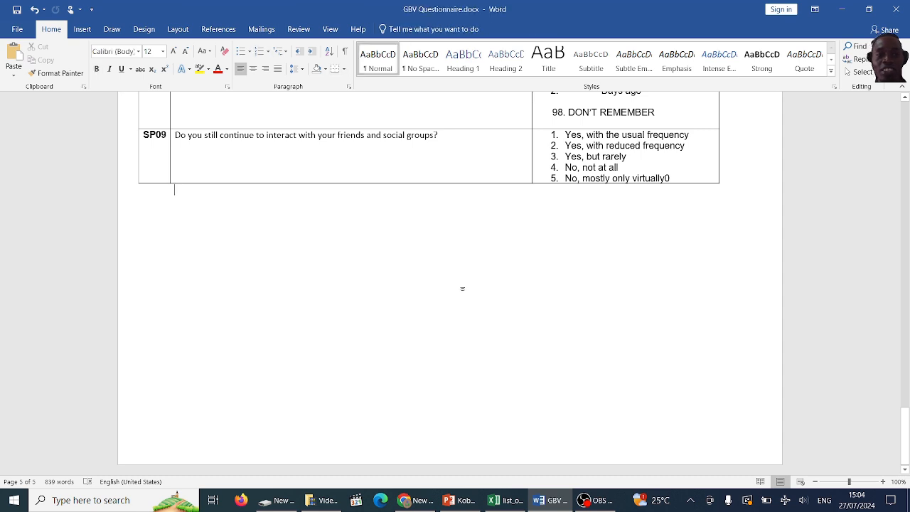
key("Return")
key("ctrl+v")
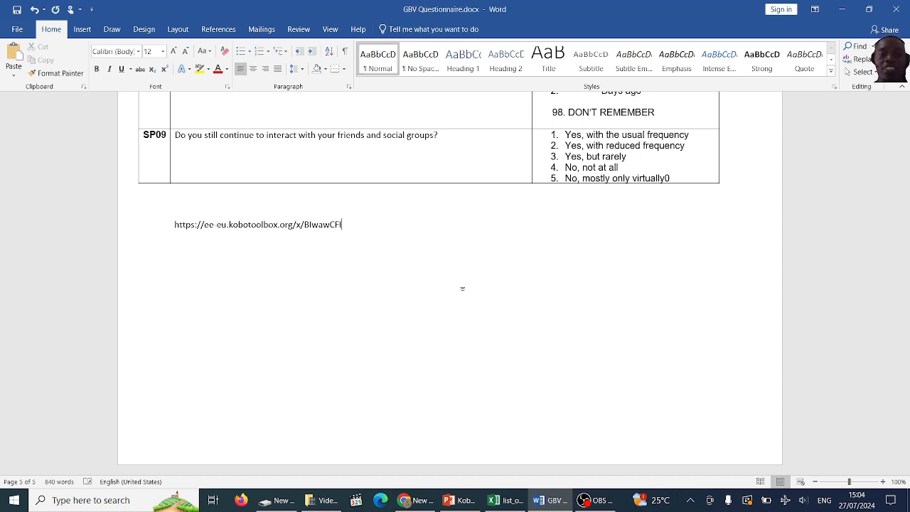
Step: Turn the pasted collection link in Word into a hyperlink, switch to Chrome and load the copied link in the new tab
key("Return")
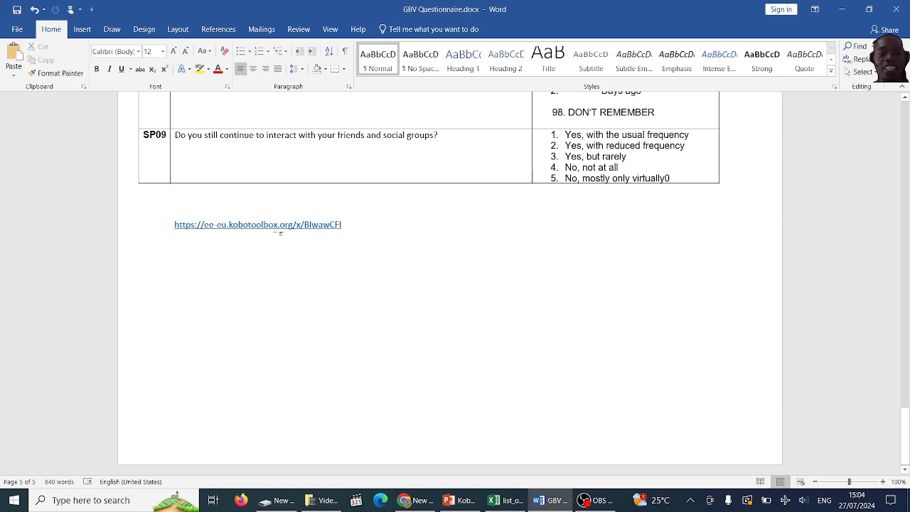
left_click(558, 501)
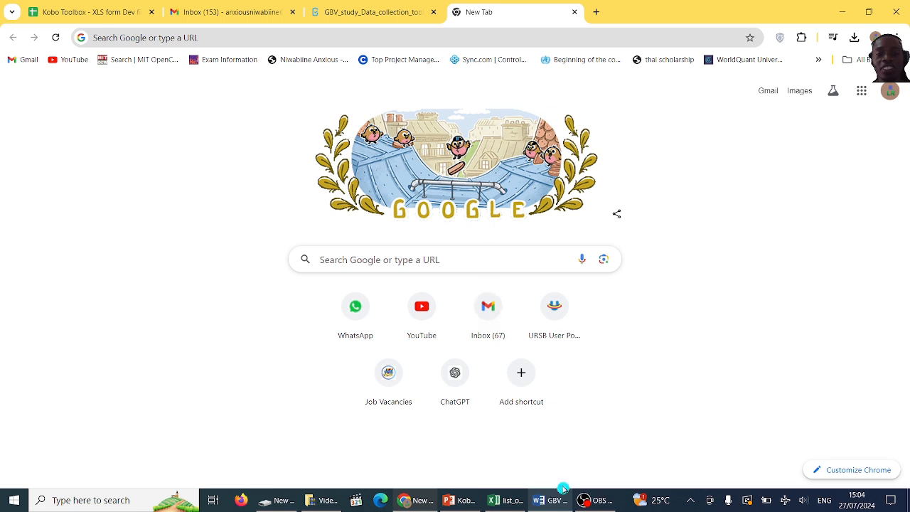
left_click(556, 501)
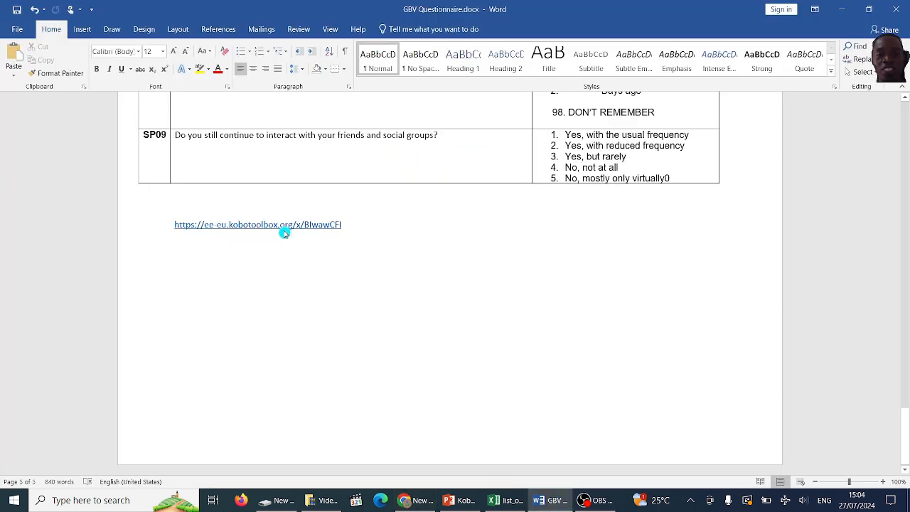
left_click(549, 502)
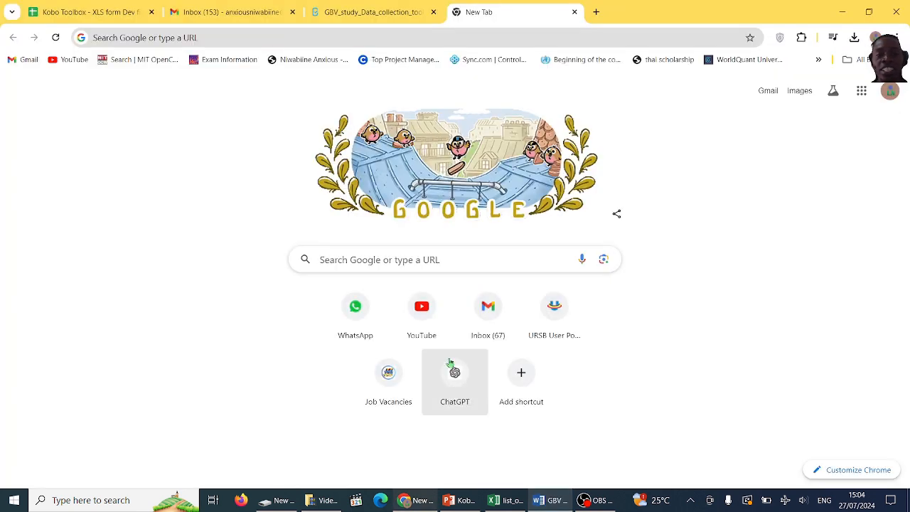
left_click(304, 38)
key("ctrl+v")
key("Return")
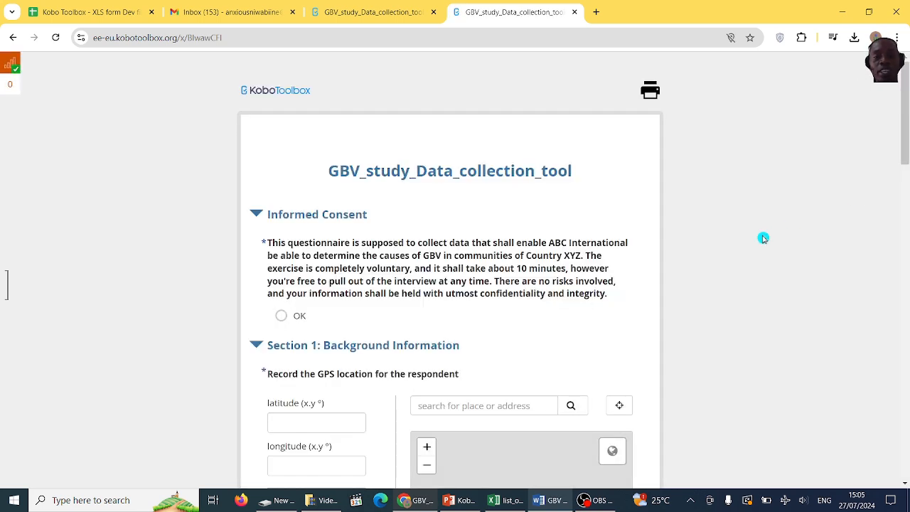
Step: Accept the informed consent with OK, mark a GPS location for the respondent and choose Western as the region of origin
left_click_drag(906, 121, 906, 137)
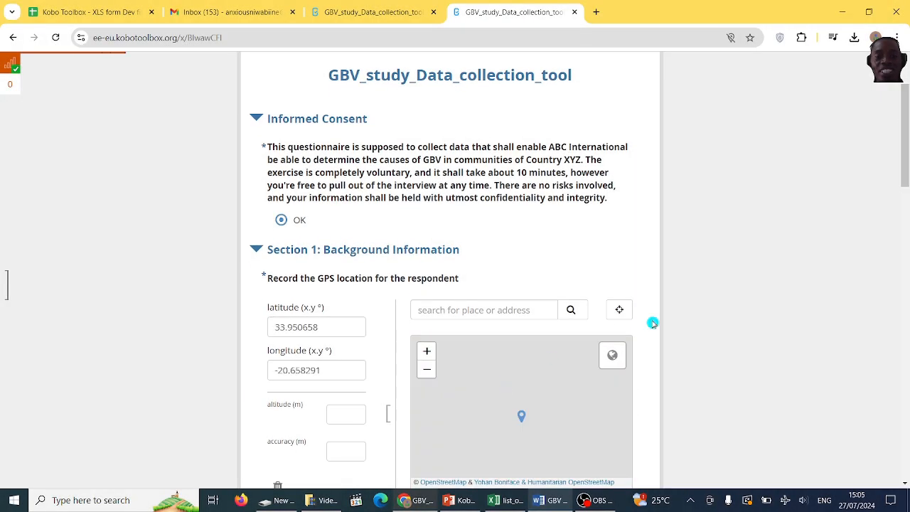
left_click_drag(908, 133, 907, 225)
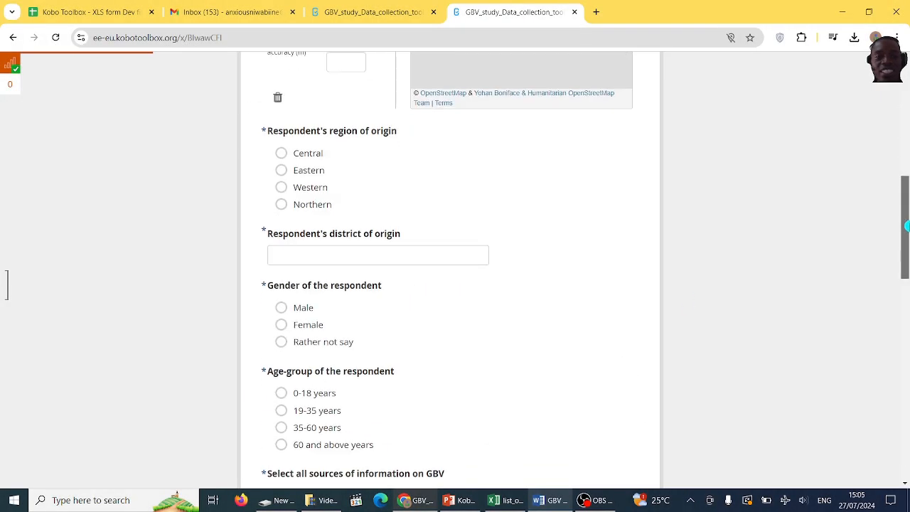
left_click(304, 160)
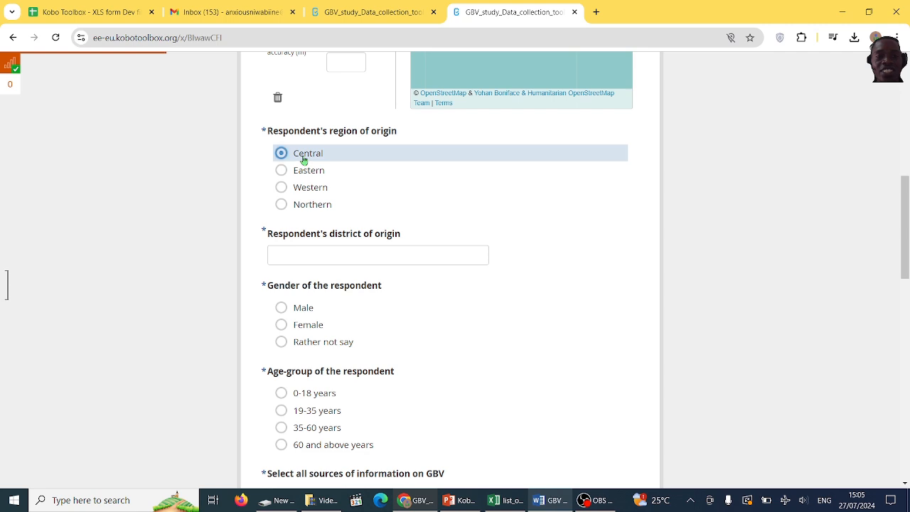
left_click(303, 170)
left_click(310, 188)
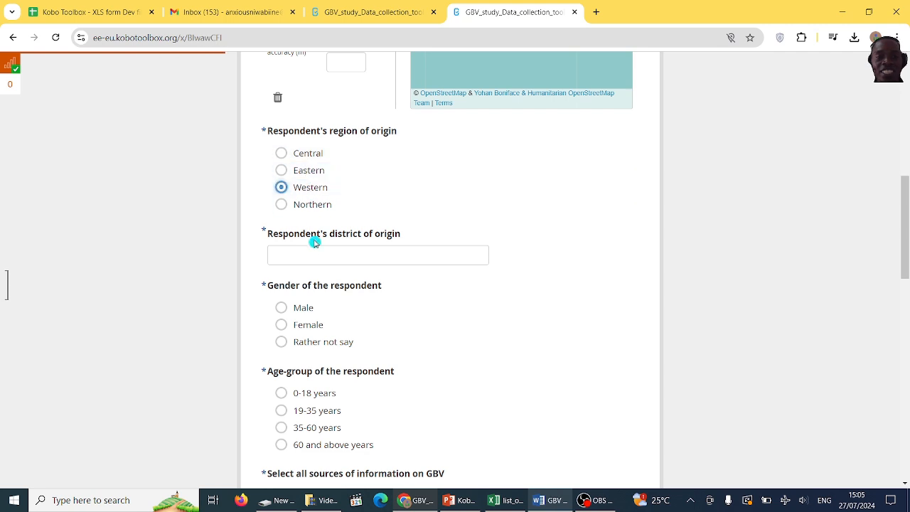
Step: Choose Zombo as the respondent's district, Male as the gender and 0-18 years as the age group
left_click(313, 255)
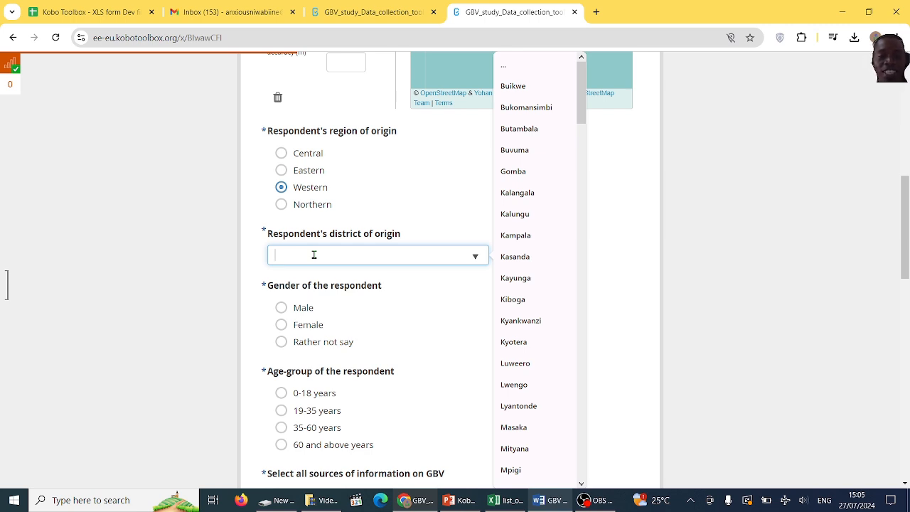
type("z")
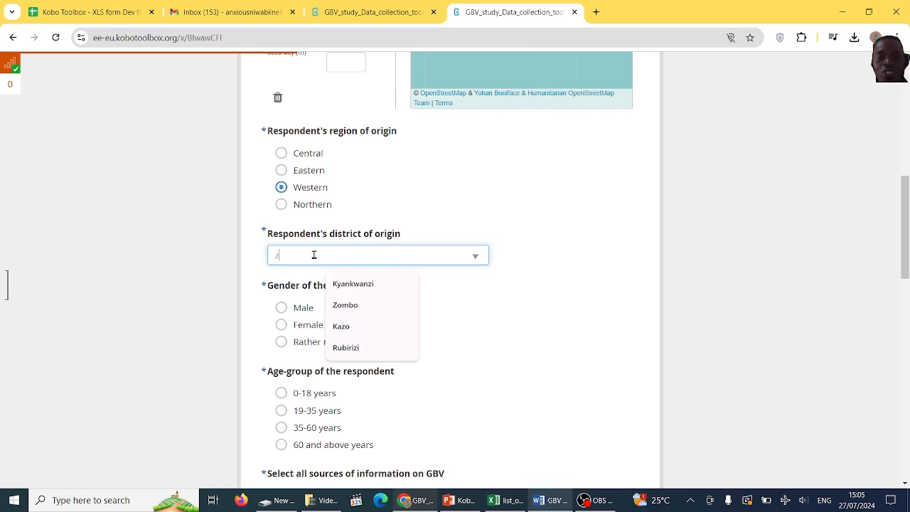
left_click(349, 305)
left_click(329, 307)
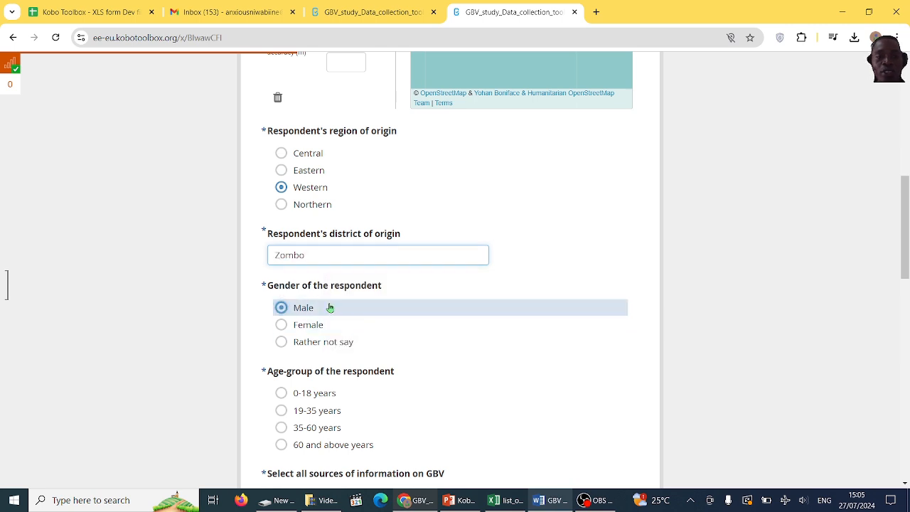
left_click(331, 394)
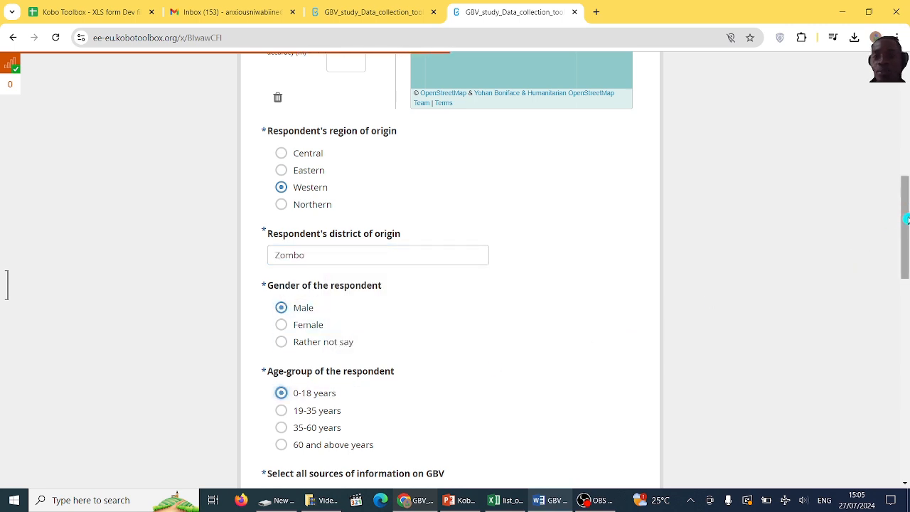
Step: Select Radio, News Paper, NGOs and Others Specify as the sources of information on GBV
scroll(887, 227, "down", 5)
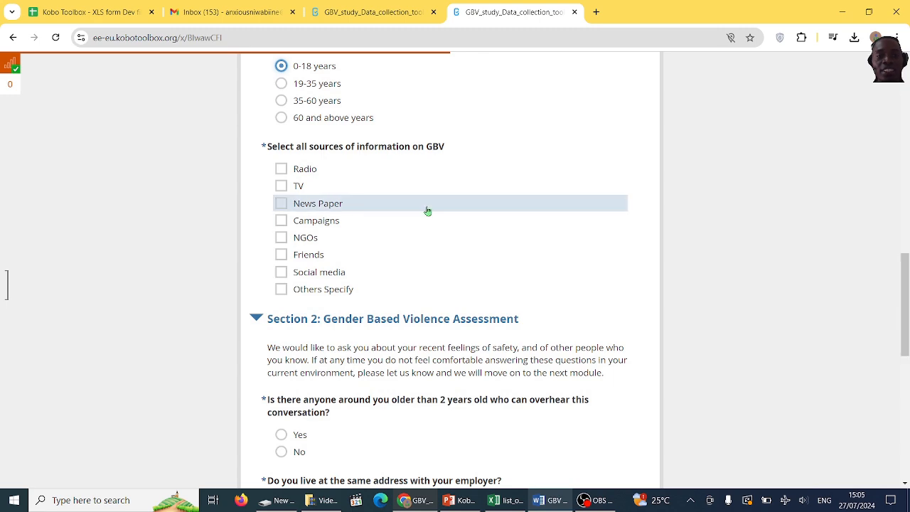
left_click(310, 173)
left_click(306, 204)
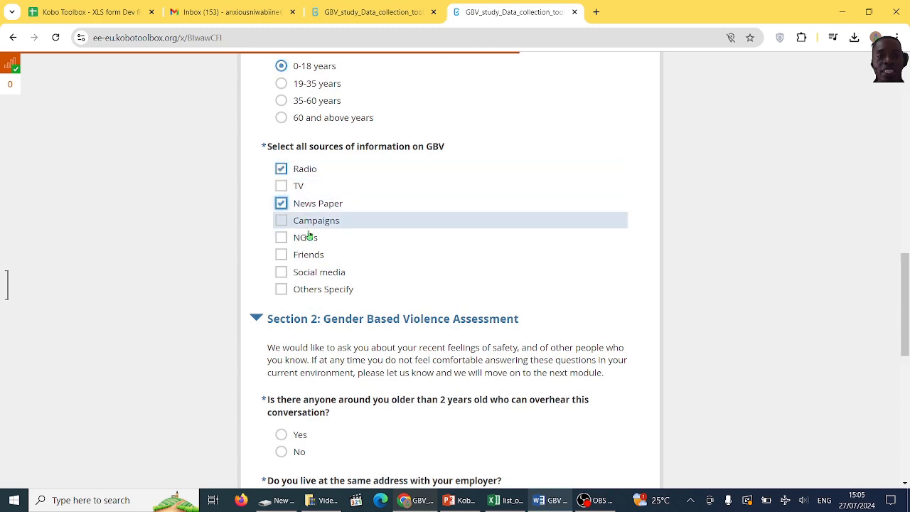
left_click(307, 238)
left_click(316, 275)
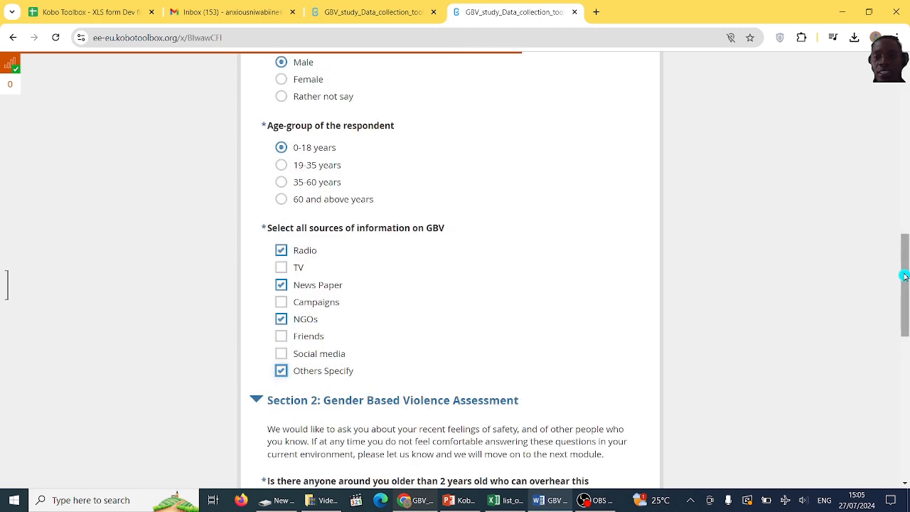
Step: Test the skip logic of the Section 2 overhearing question by alternating between Yes and No, ending on No
left_click_drag(905, 276, 907, 345)
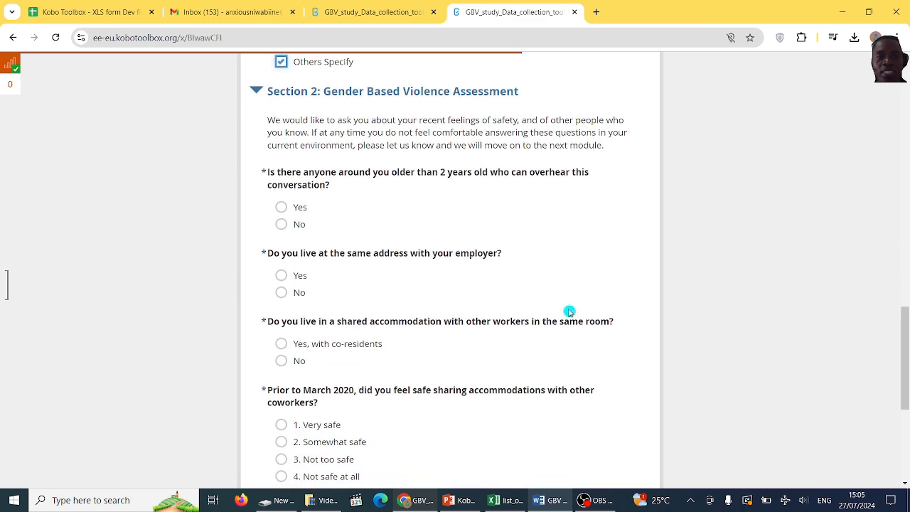
left_click(285, 209)
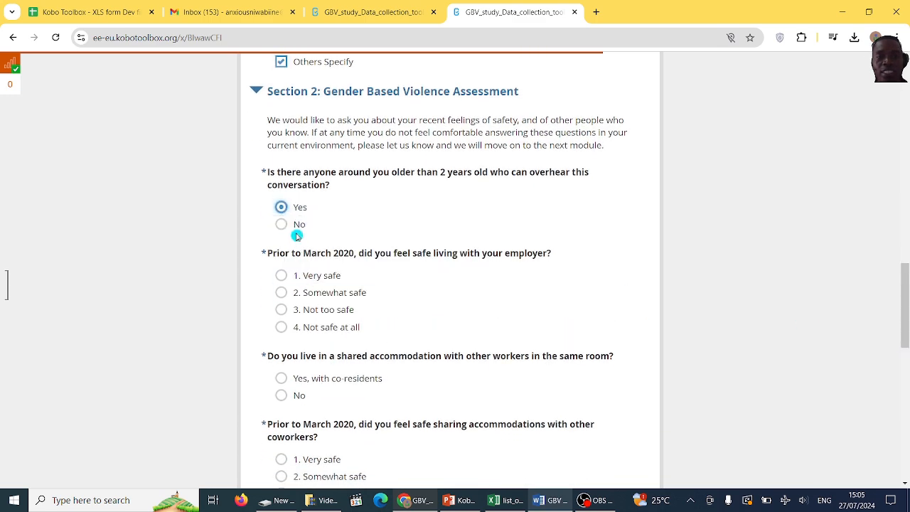
left_click(294, 214)
left_click(292, 208)
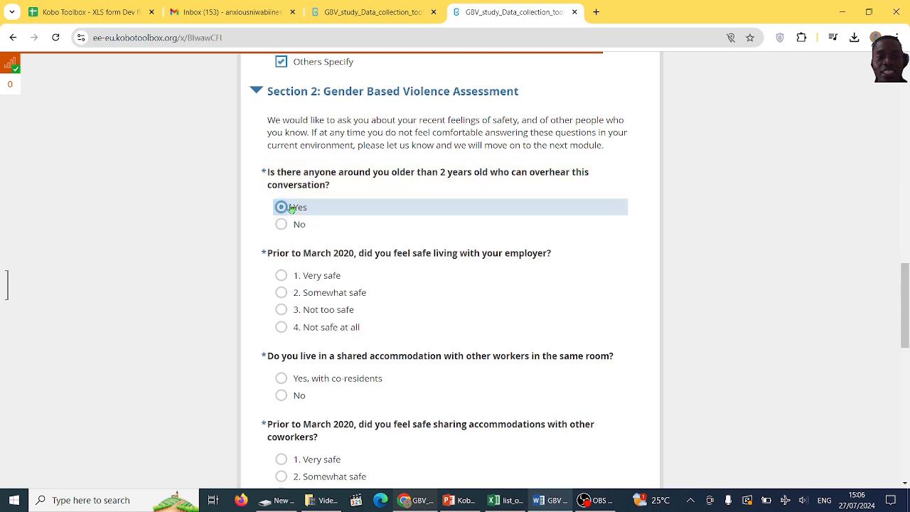
left_click(294, 225)
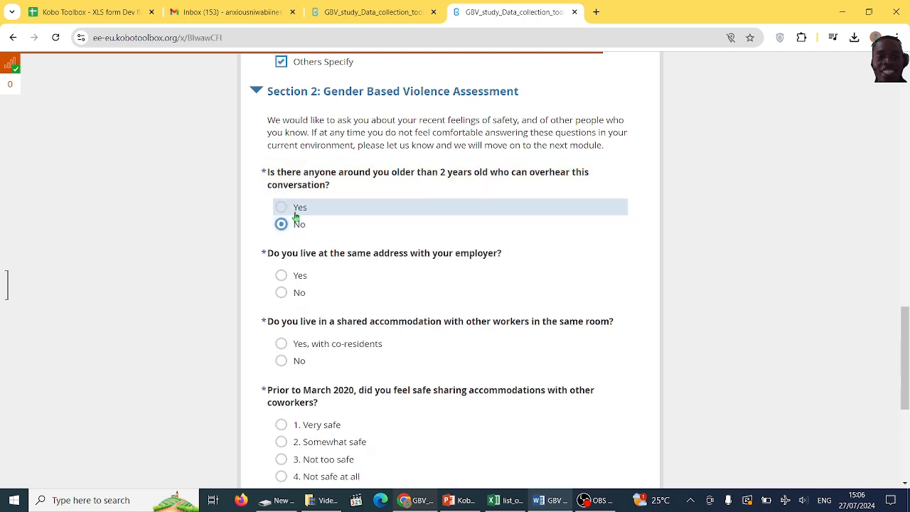
left_click(296, 209)
left_click(295, 225)
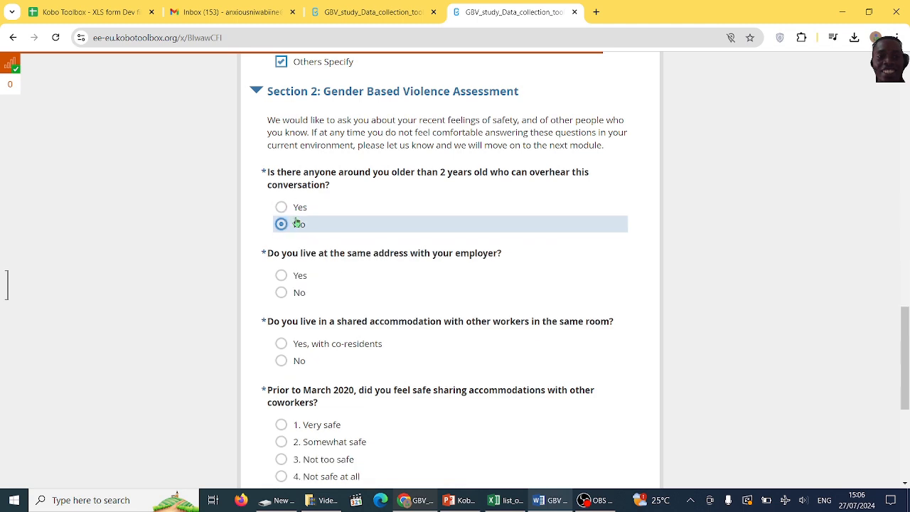
left_click(296, 208)
left_click(294, 225)
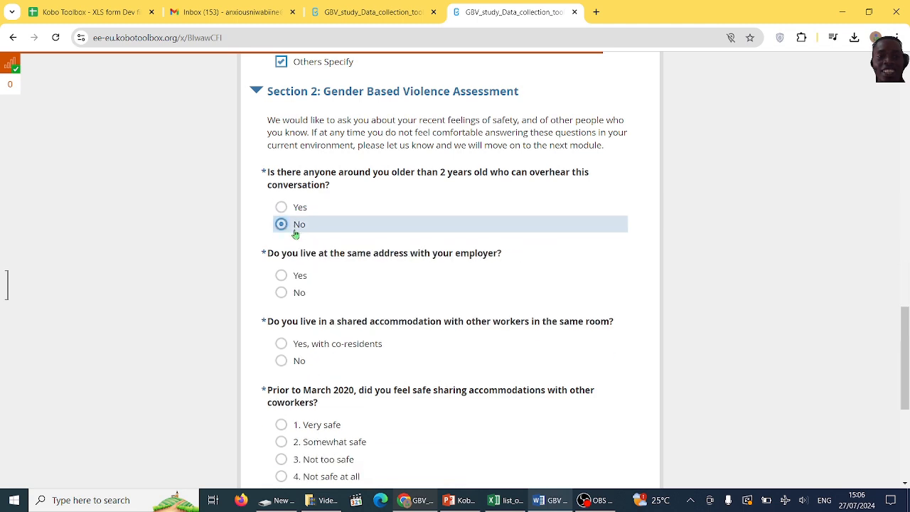
Step: Answer Yes for the employer's address, "Yes, with co-residents" for shared accommodation and "4. Not safe at all" for safety with coworkers
left_click(298, 277)
left_click(308, 351)
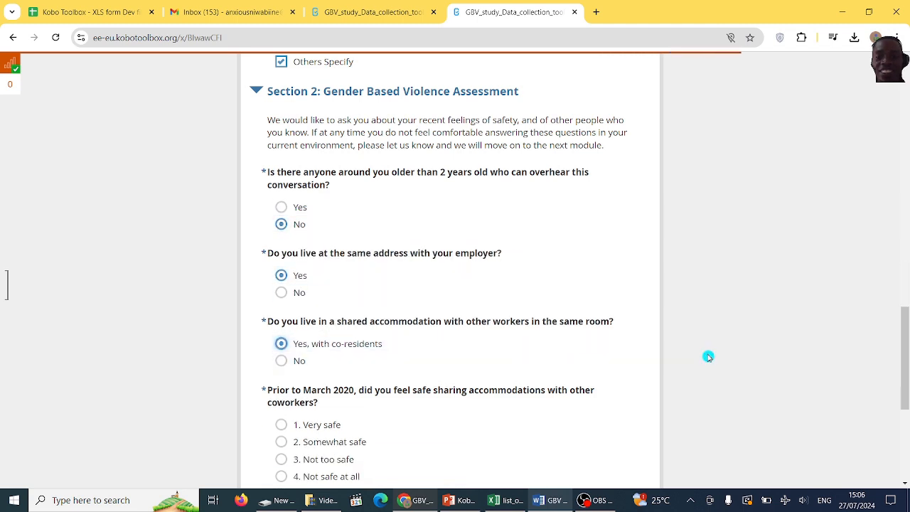
scroll(901, 347, "down", 4)
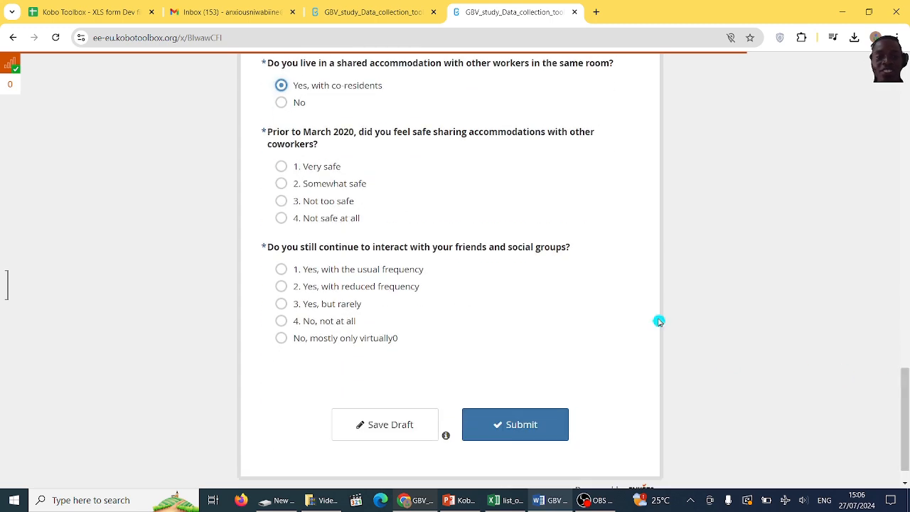
left_click(341, 216)
Step: Set continued social interaction to "4. No, not at all", the gender to Rather not say and the age group to 60 and above years
left_click(327, 270)
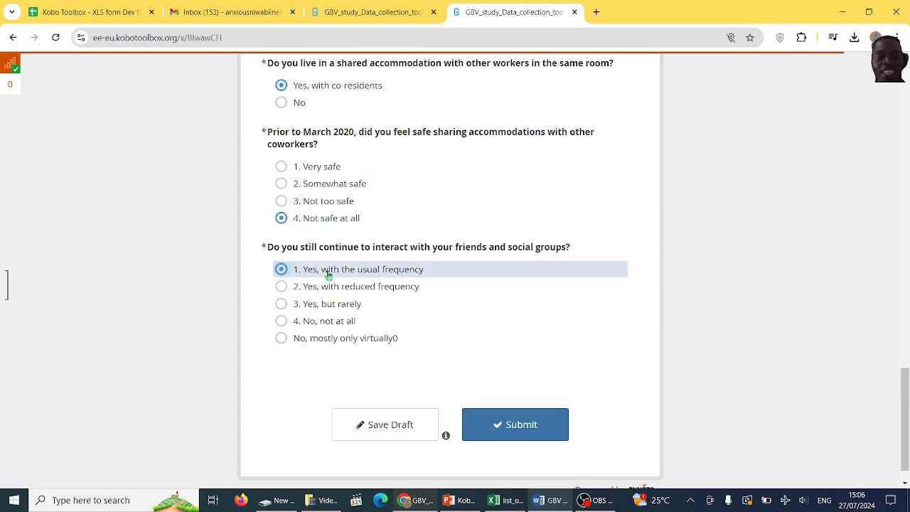
left_click(327, 323)
left_click(345, 286)
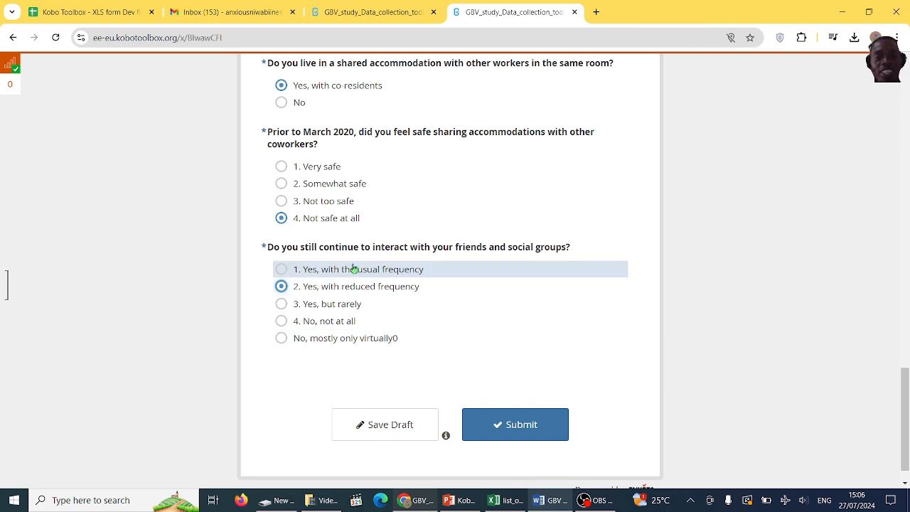
left_click(354, 268)
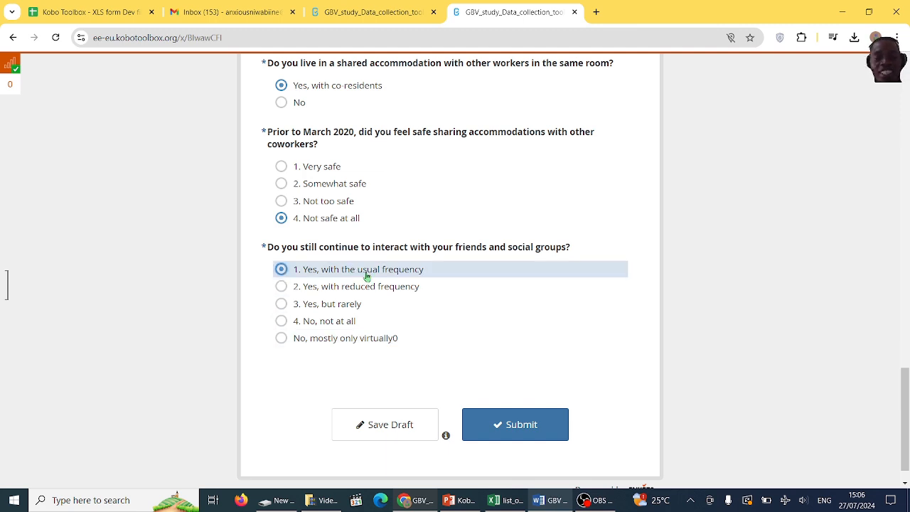
left_click(343, 288)
left_click(336, 309)
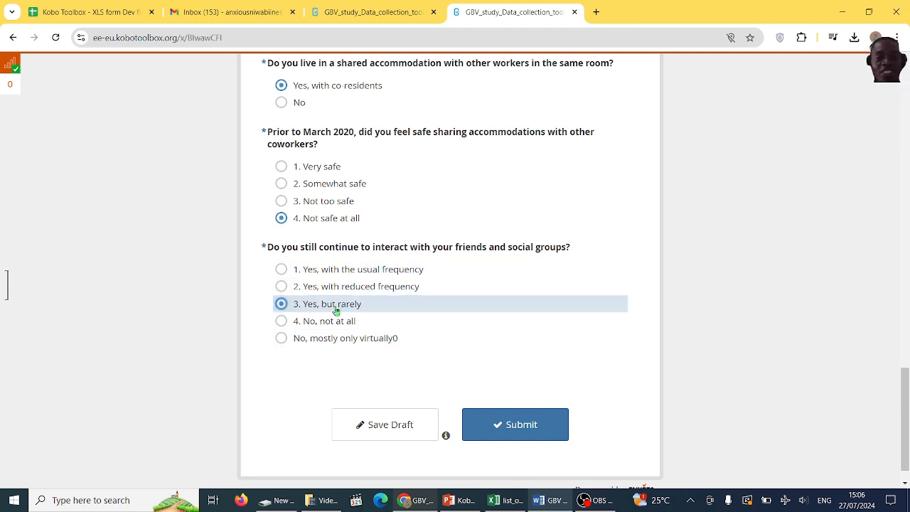
left_click(337, 322)
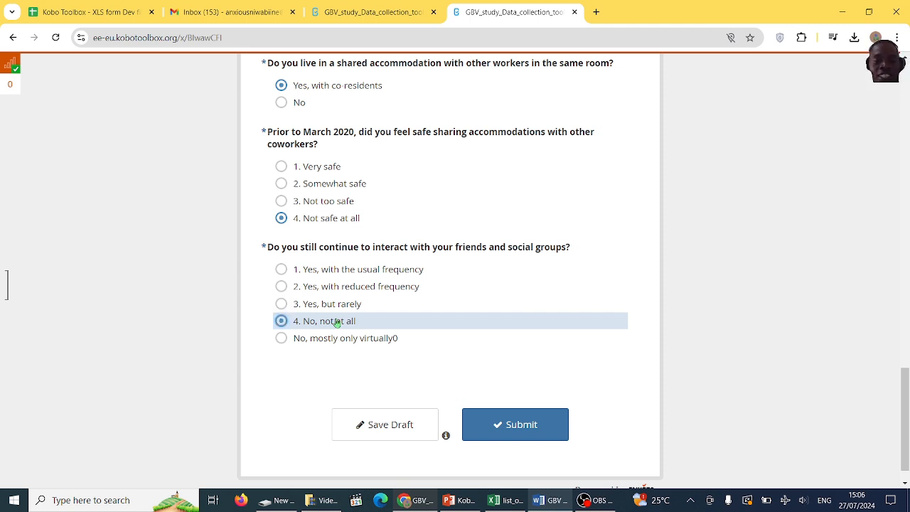
scroll(548, 396, "up", 10)
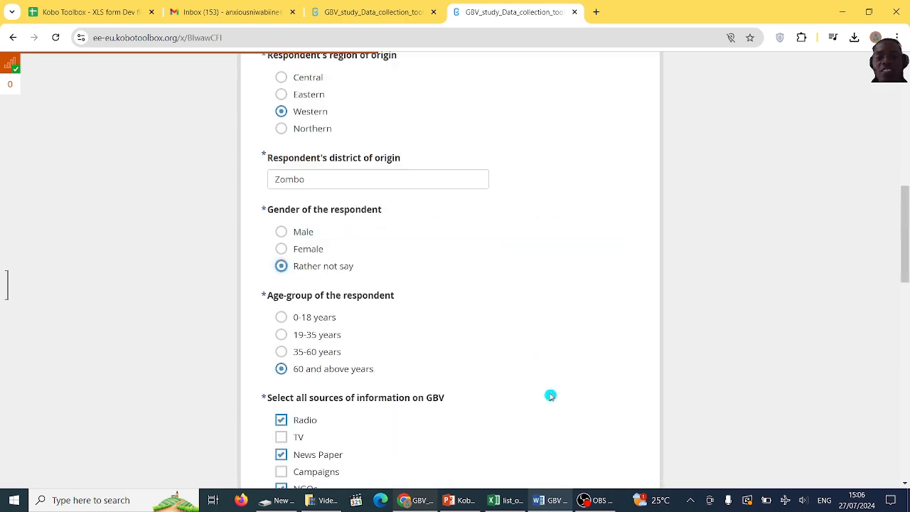
Step: Switch to the PowerPoint presentation and show its closing "Thank you" slide as a full-screen slide show
left_click(456, 499)
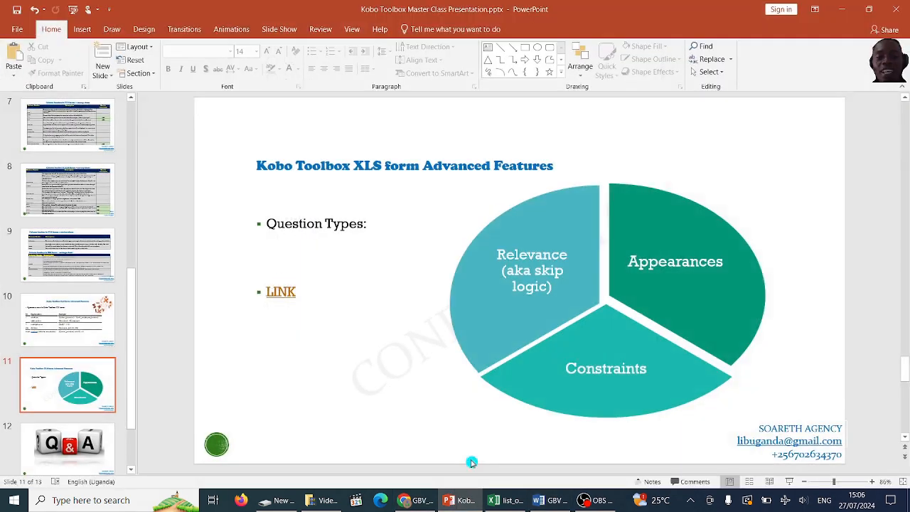
left_click(60, 451)
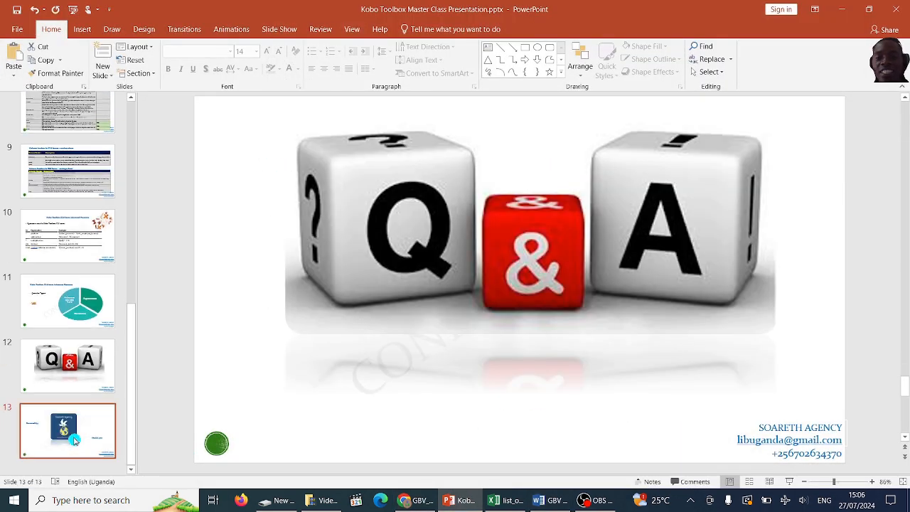
left_click(75, 439)
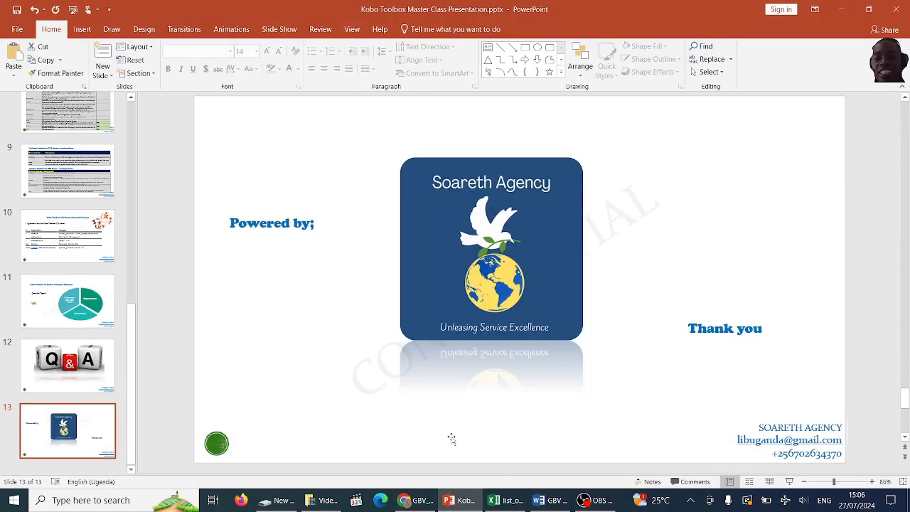
left_click(791, 481)
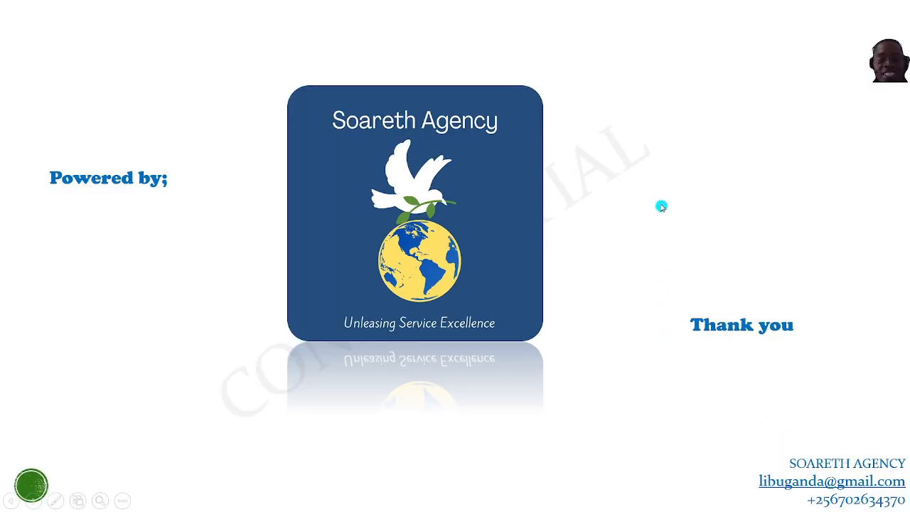